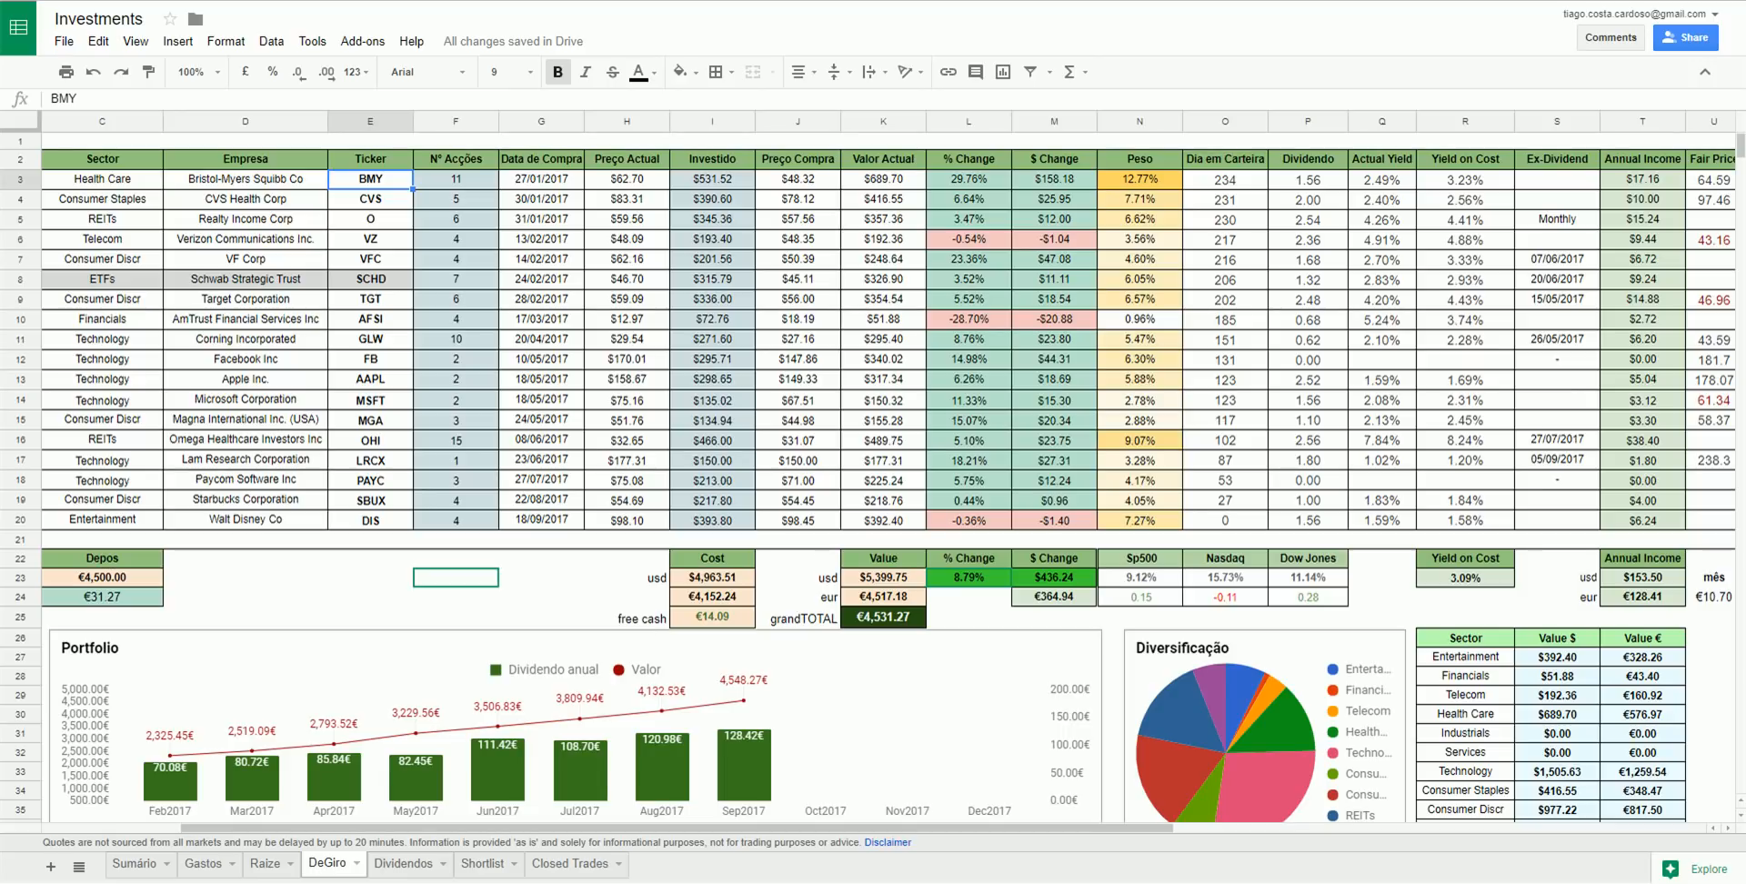
Examine the column headers of the finished portfolio table, from Sector across to Annual Income.
key("Left")
key("Left")
key("Left")
key("Left")
key("Right")
key("Right")
key("Right")
key("Right")
key("Right")
key("Right")
key("Right")
key("Right")
key("Right")
key("Right")
key("Right")
key("Right")
key("Right")
key("Right")
key("Right")
key("Right")
key("Right")
key("Right")
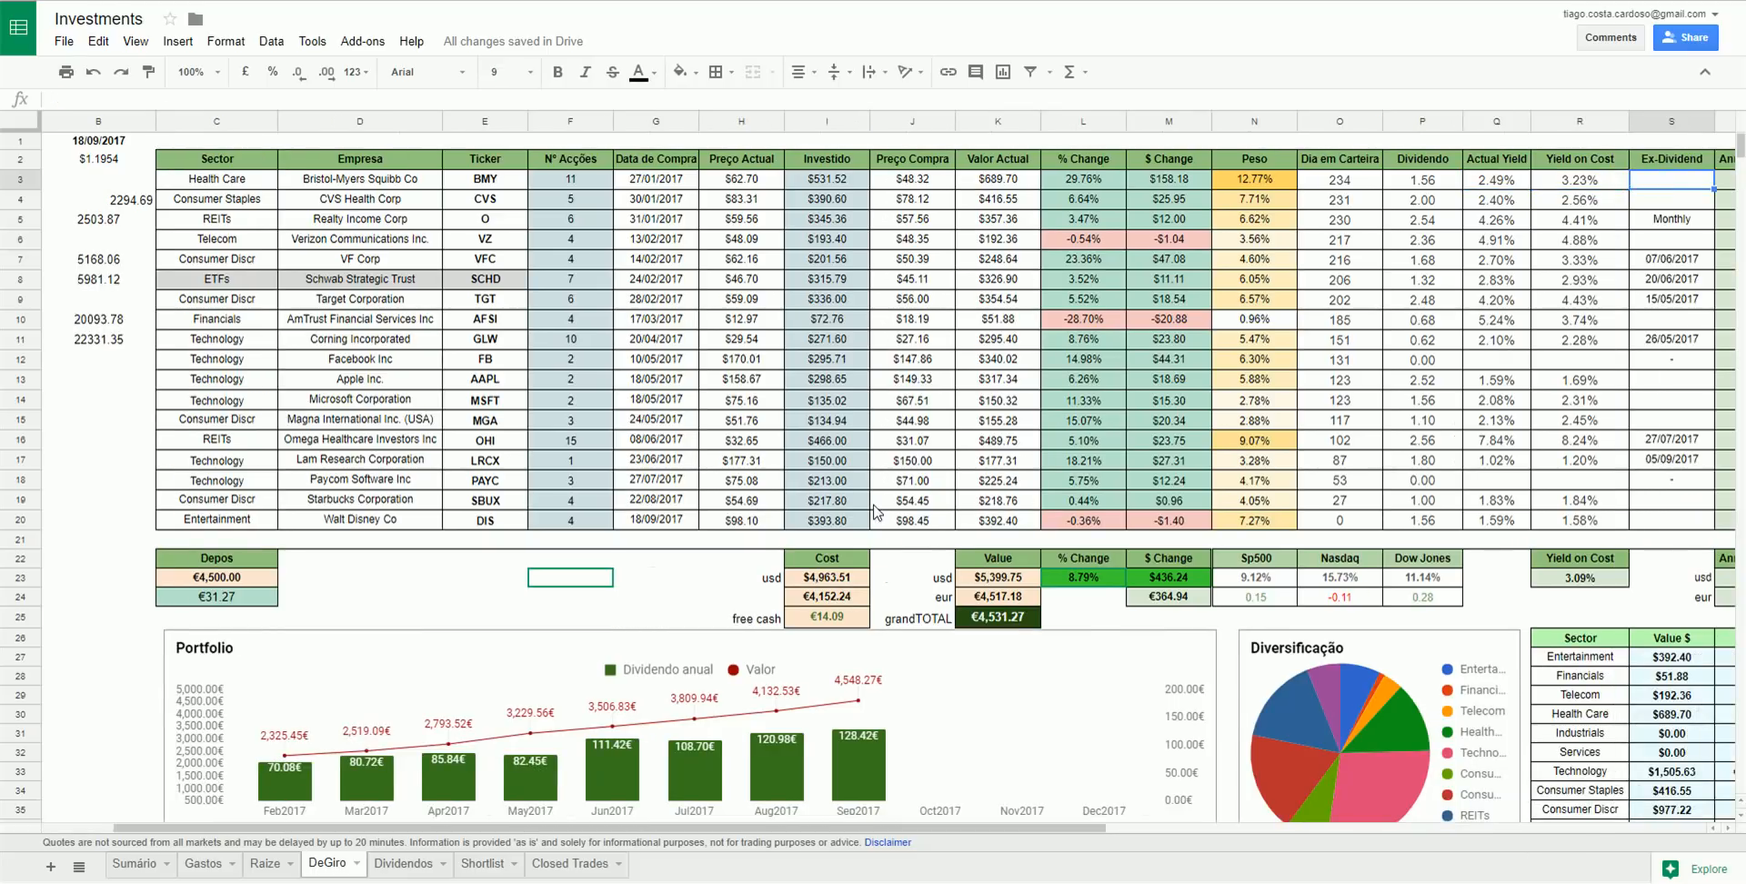
key("Right")
key("Up")
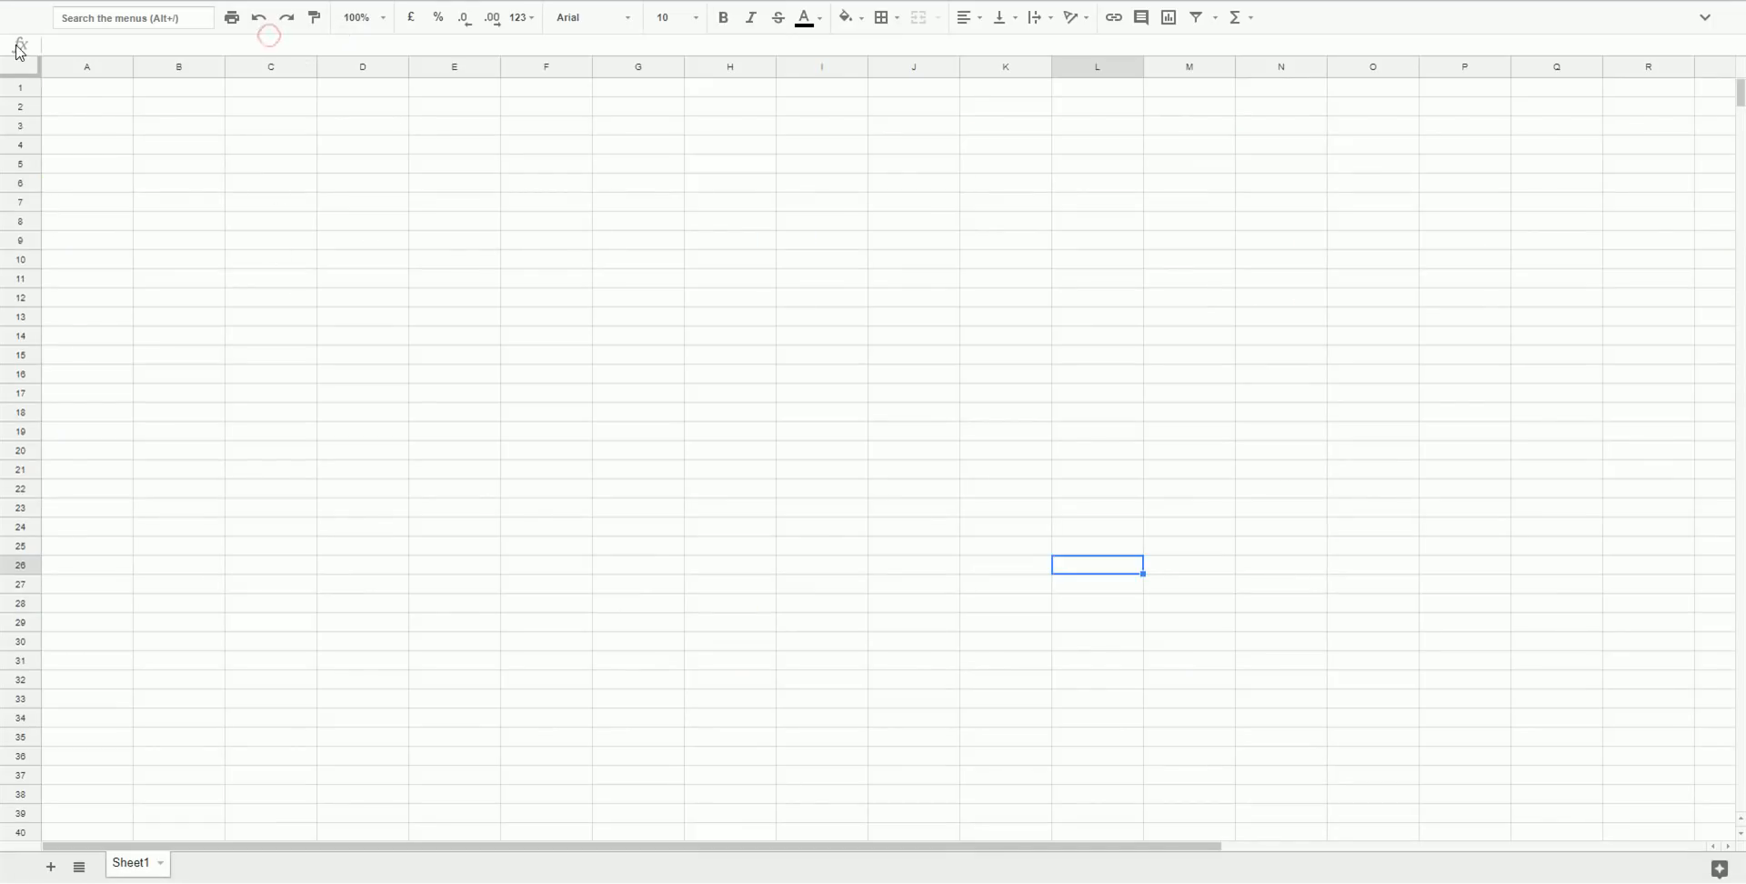
Enter the headers Sector, Company and Ticker in cells D2 to F2 of the blank sheet.
left_click(73, 102)
left_click(264, 108)
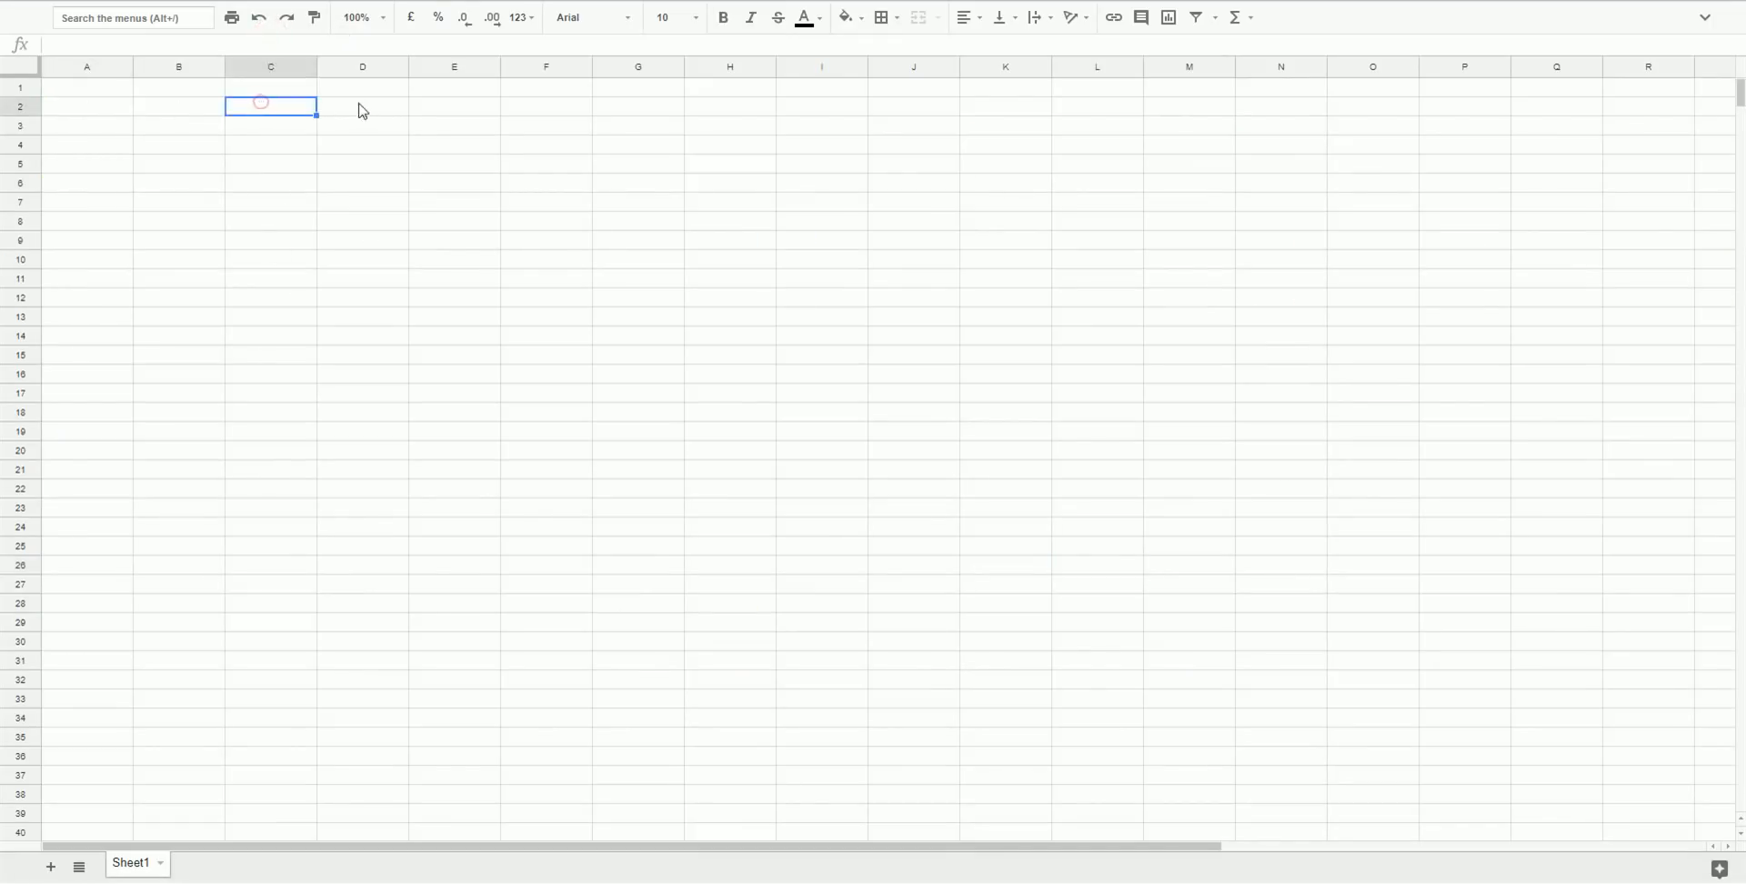
left_click(365, 108)
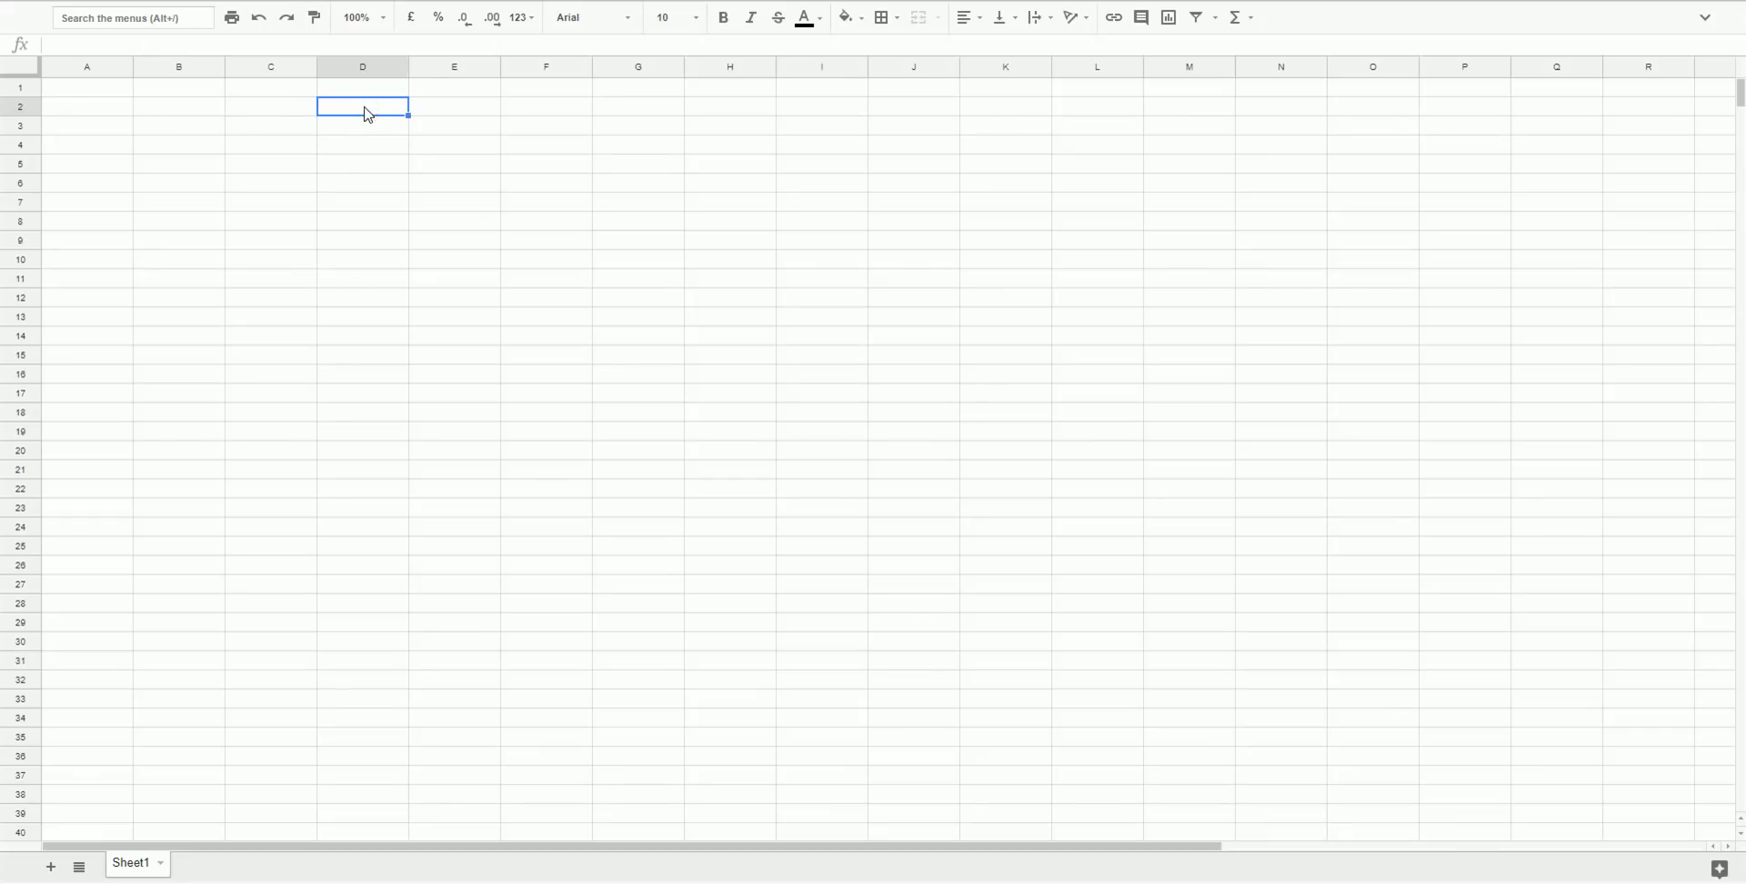
type("Sector")
key("Tab")
type("Com")
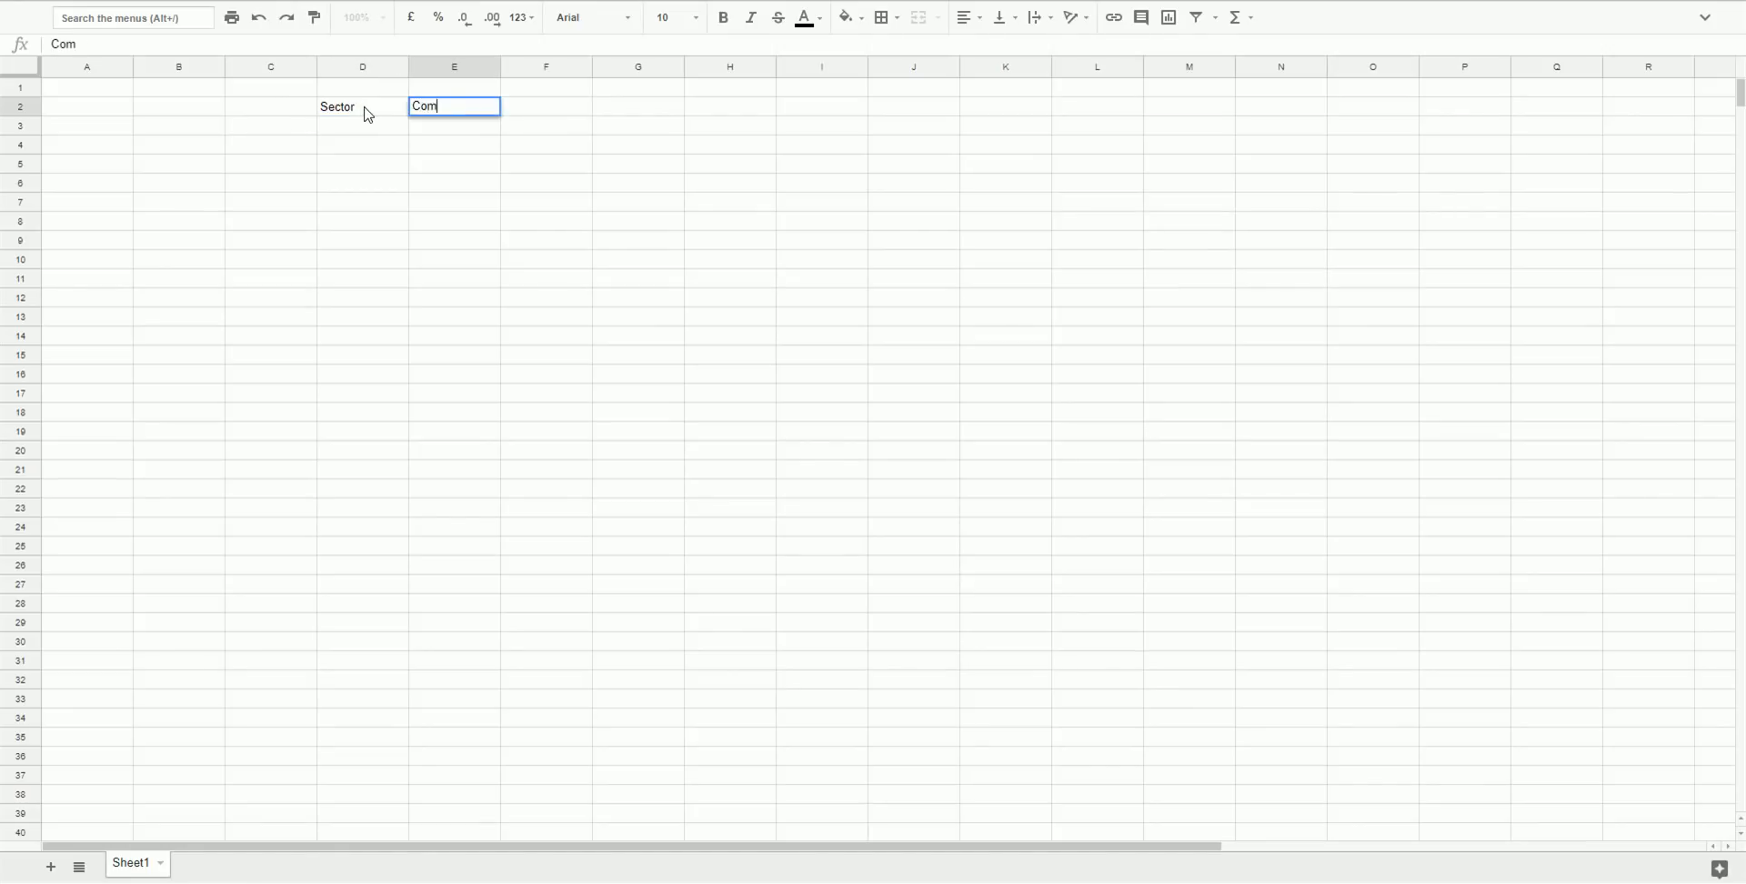
type("pnny")
key("Tab")
type("Ticker")
key("Tab")
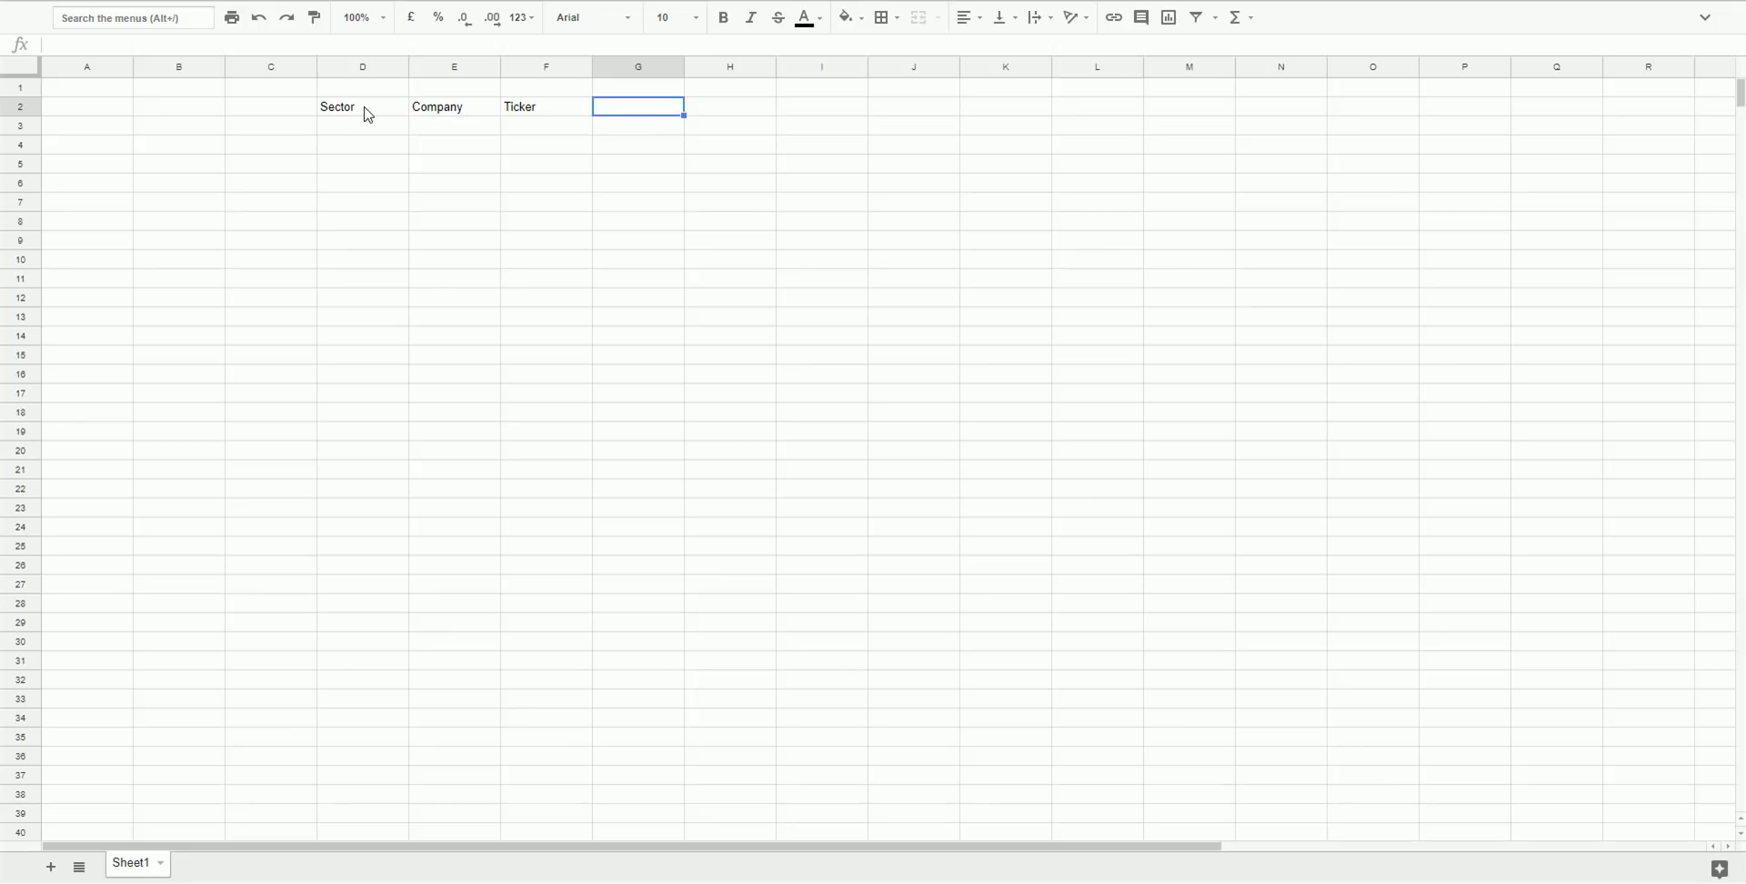
Add the headers Number of Stocks and Purchase Date in cells G2 and H2.
type("Number ")
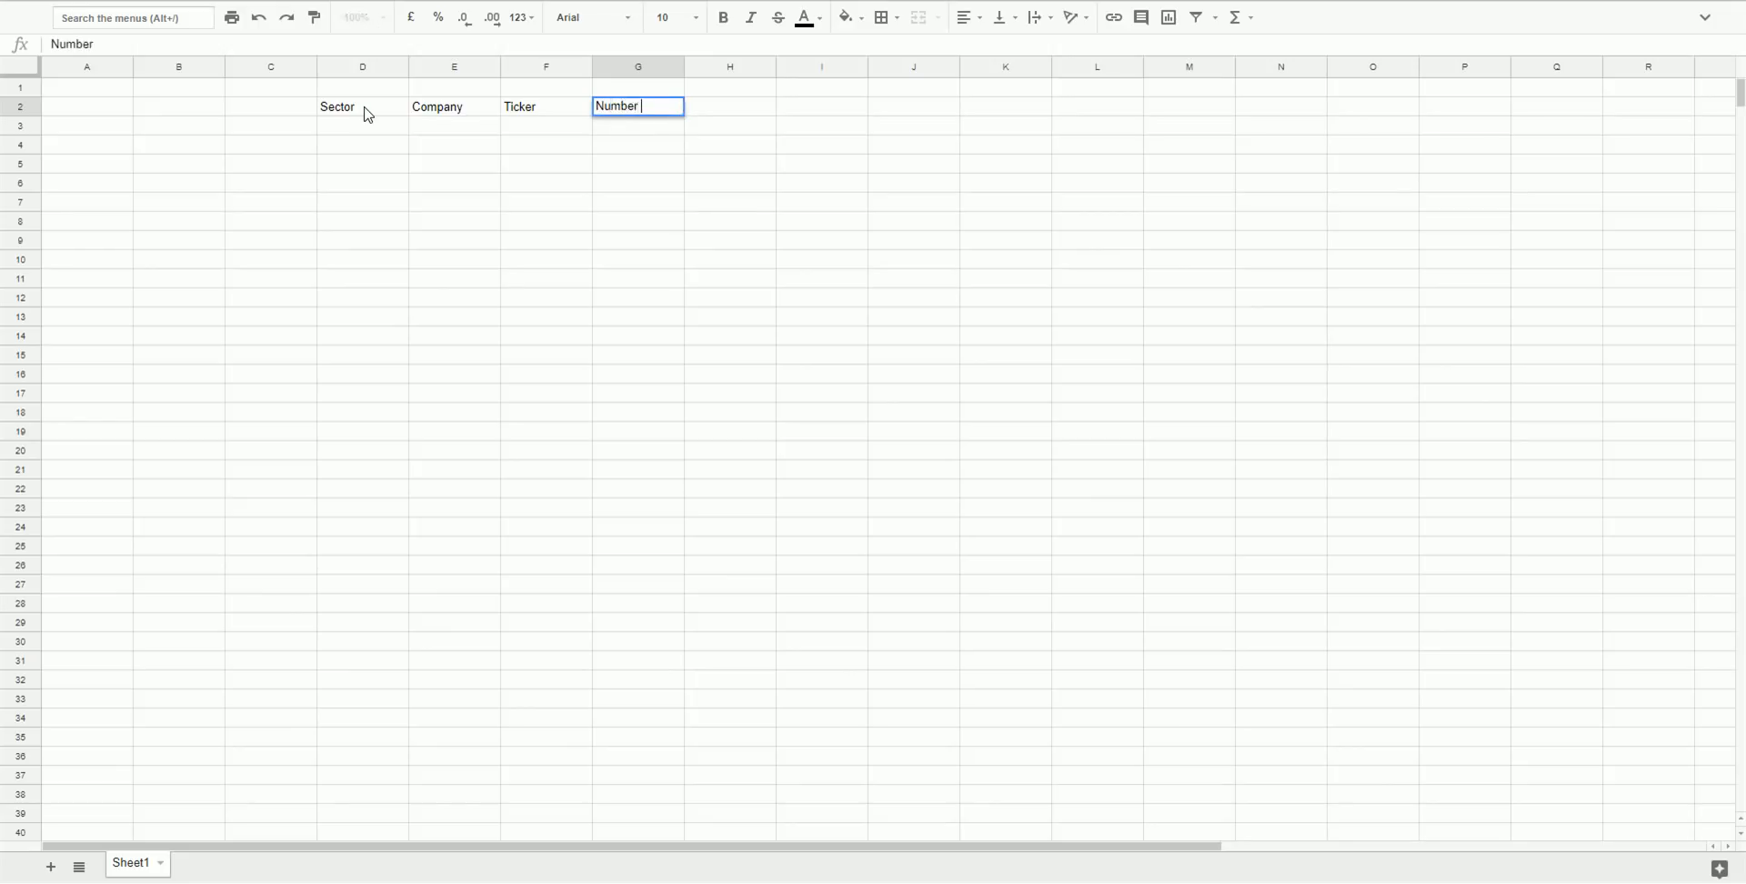
type("osf Stocks")
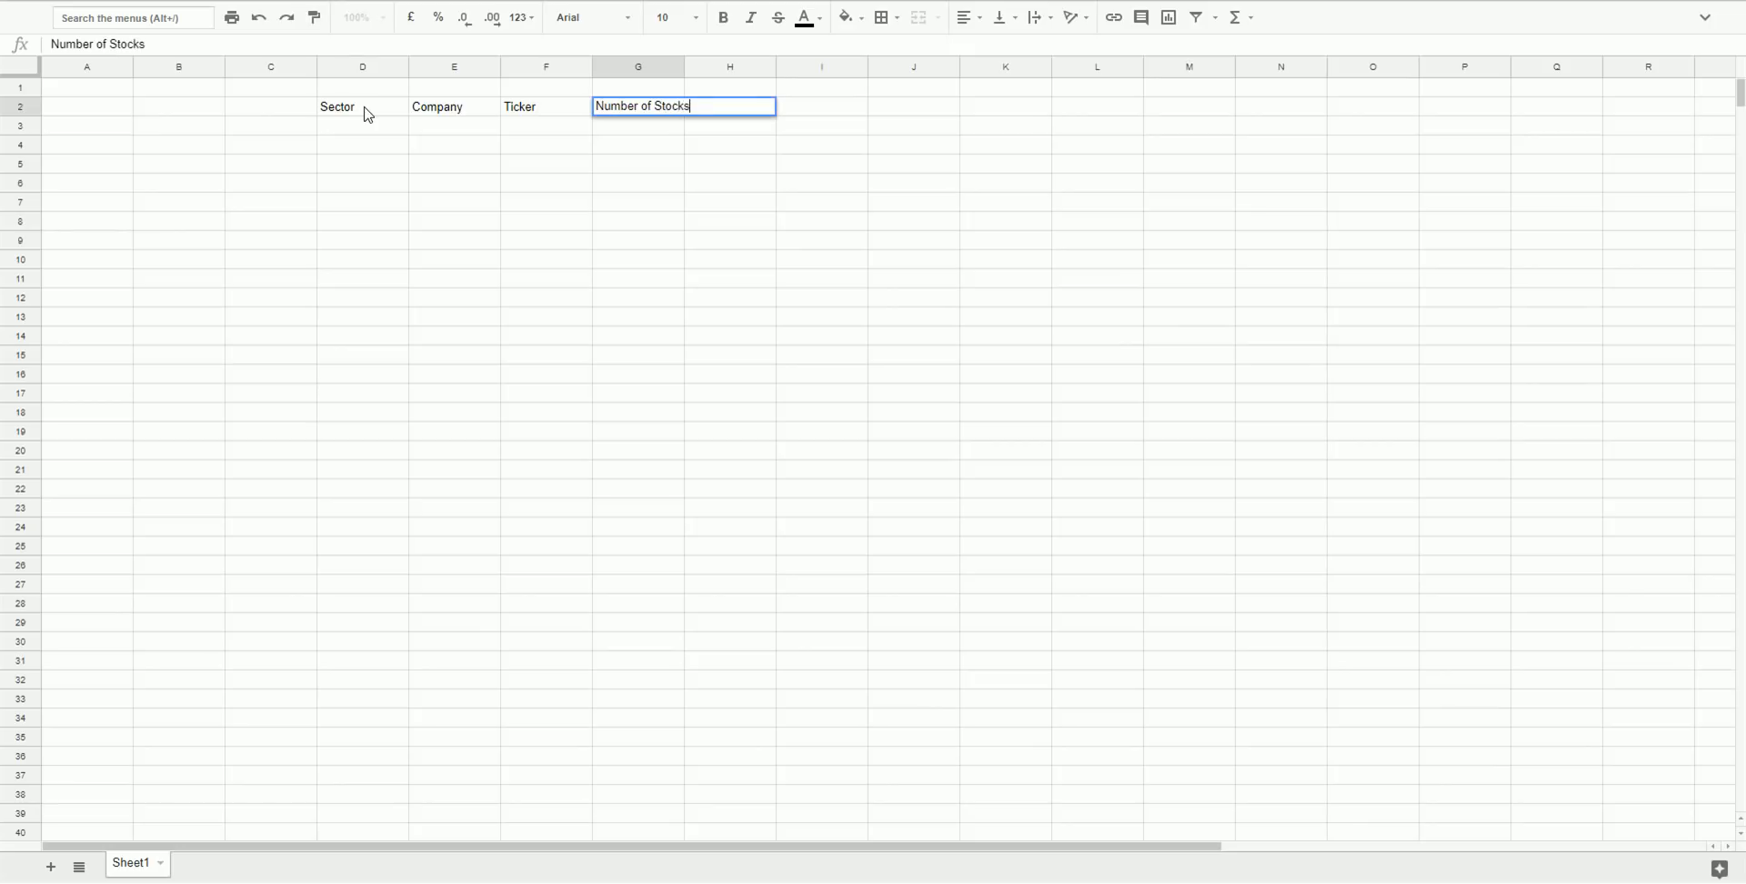
key("Tab")
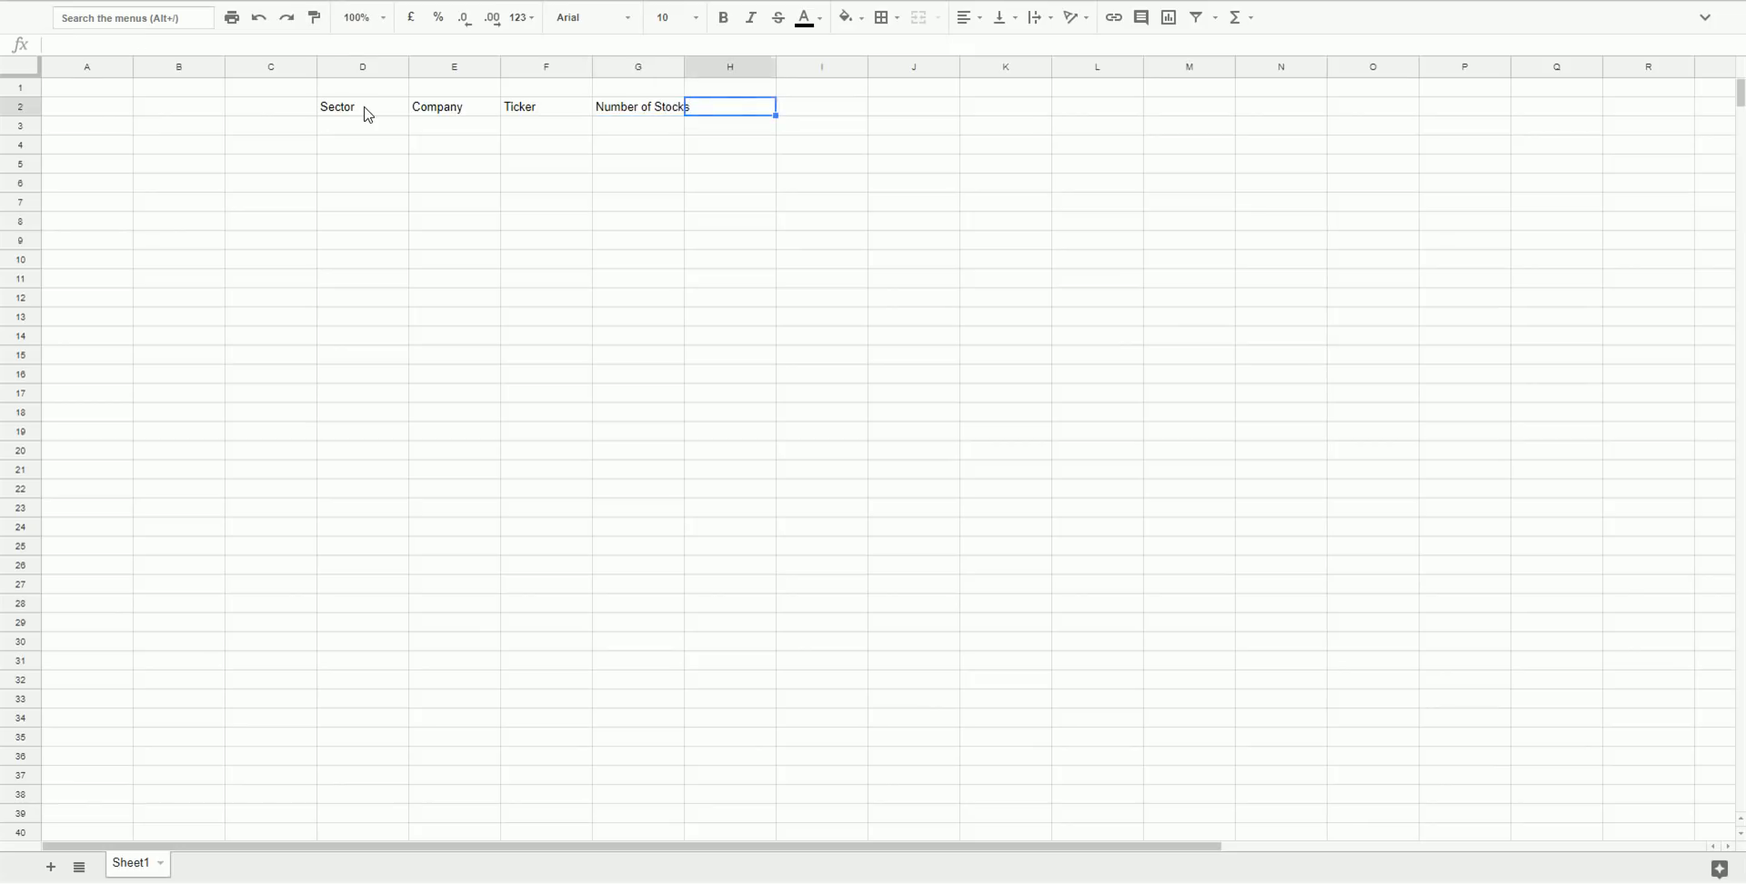
type("Purchase Date")
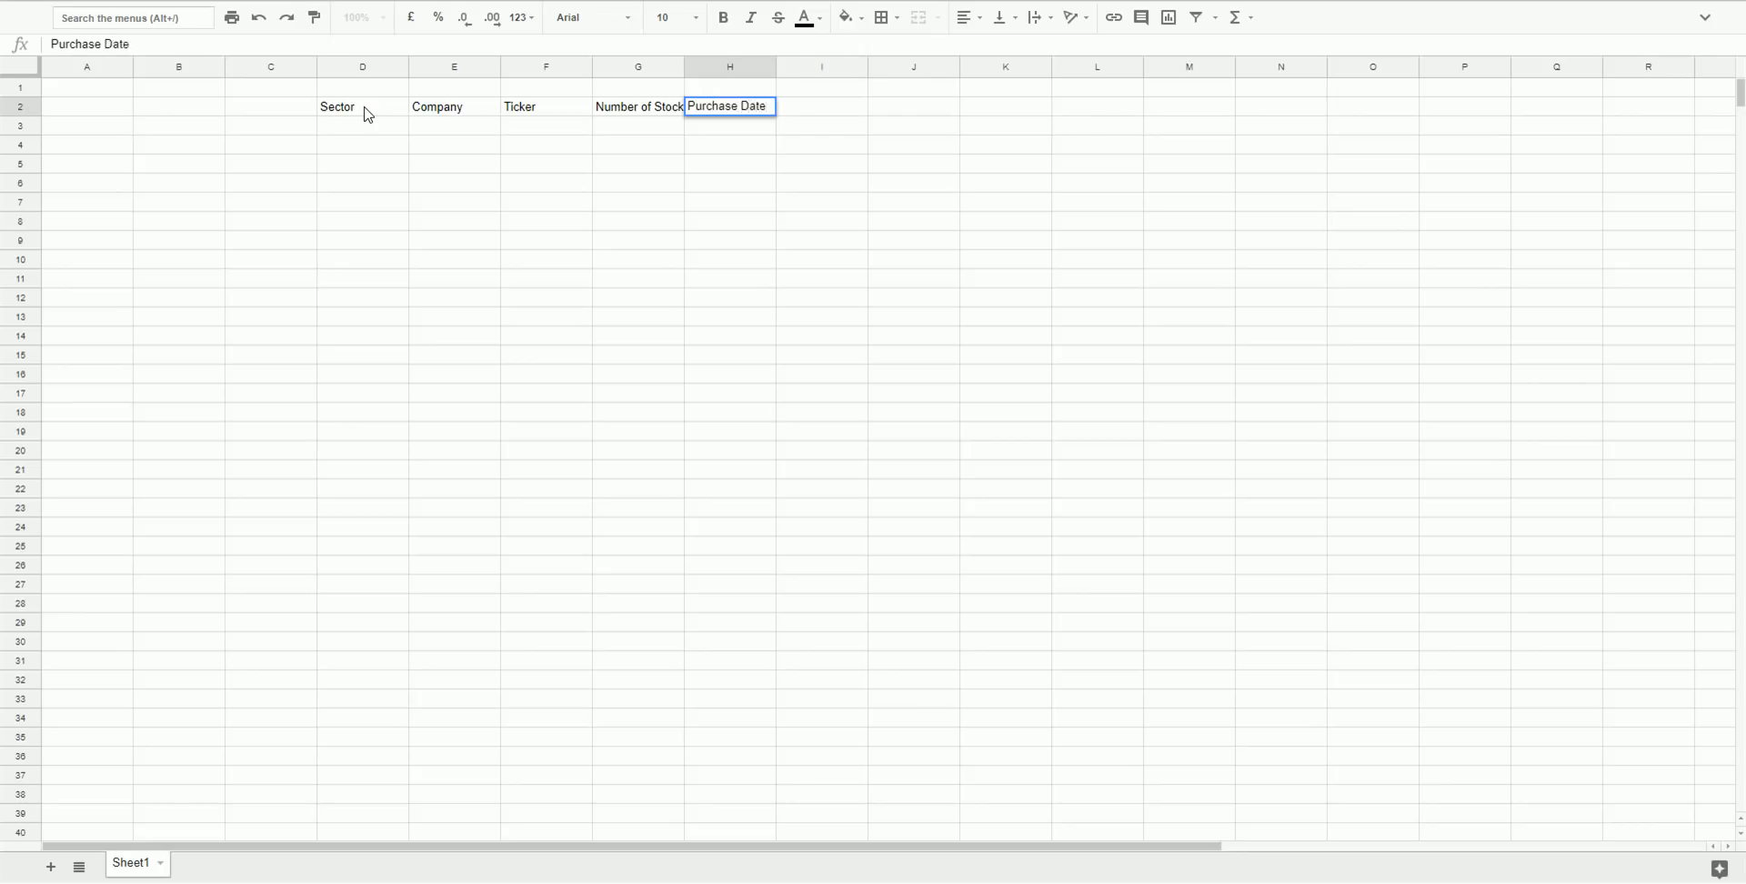
key("Tab")
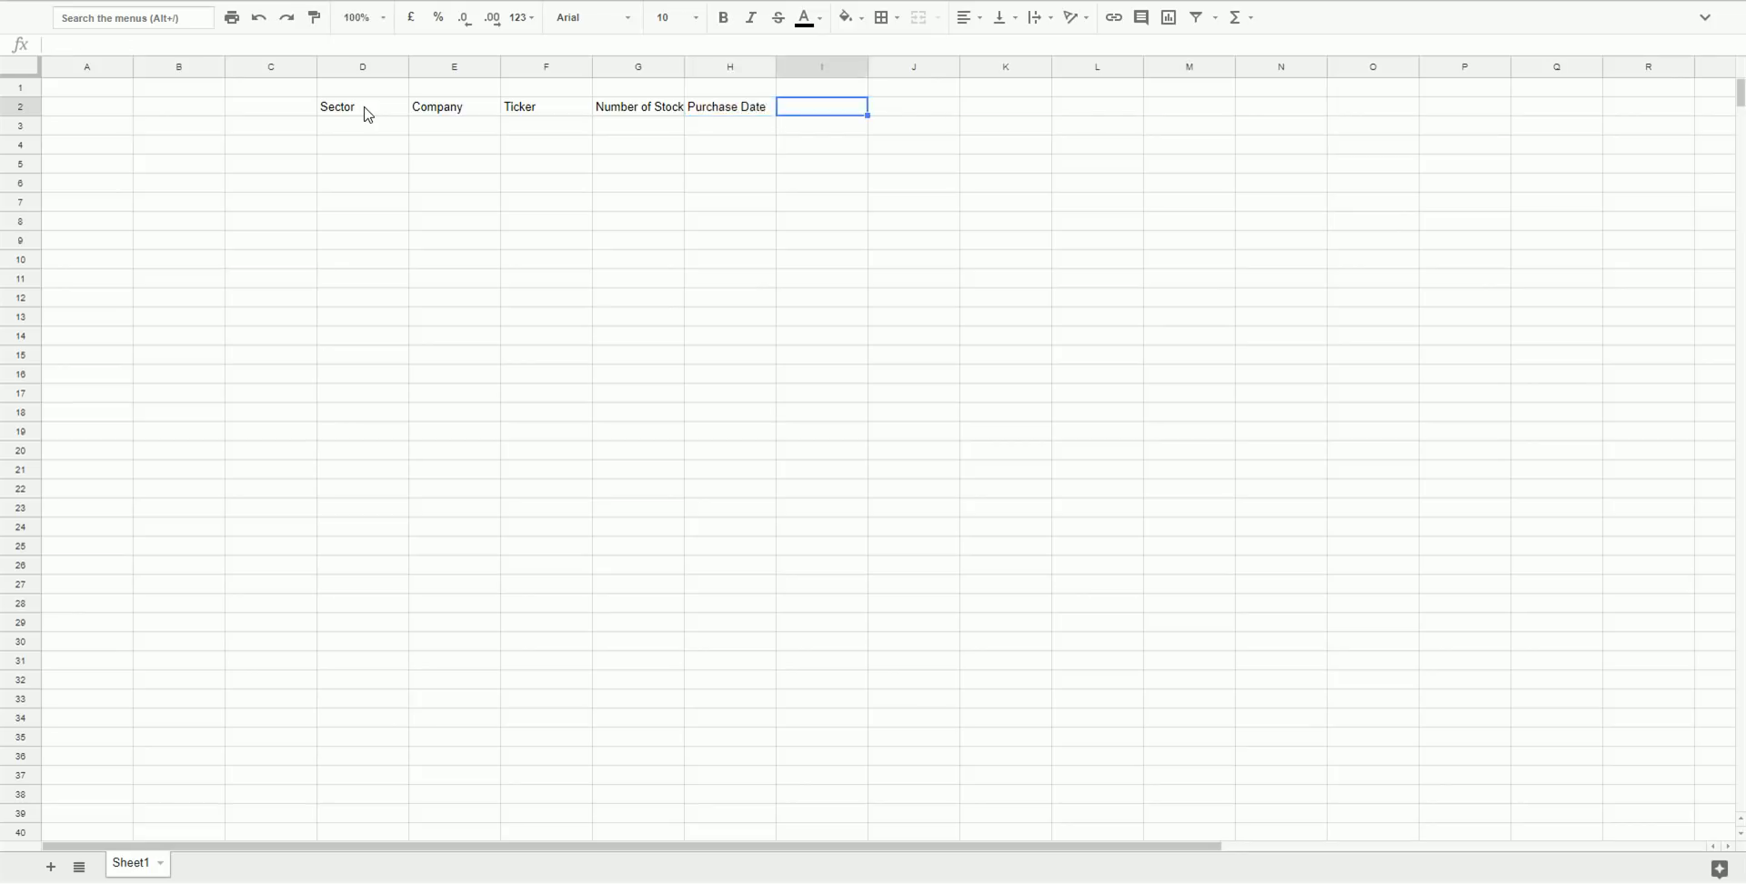
Add the headers Invested, Price and Recent Value in cells I2 to K2.
type("Invested")
key("Tab")
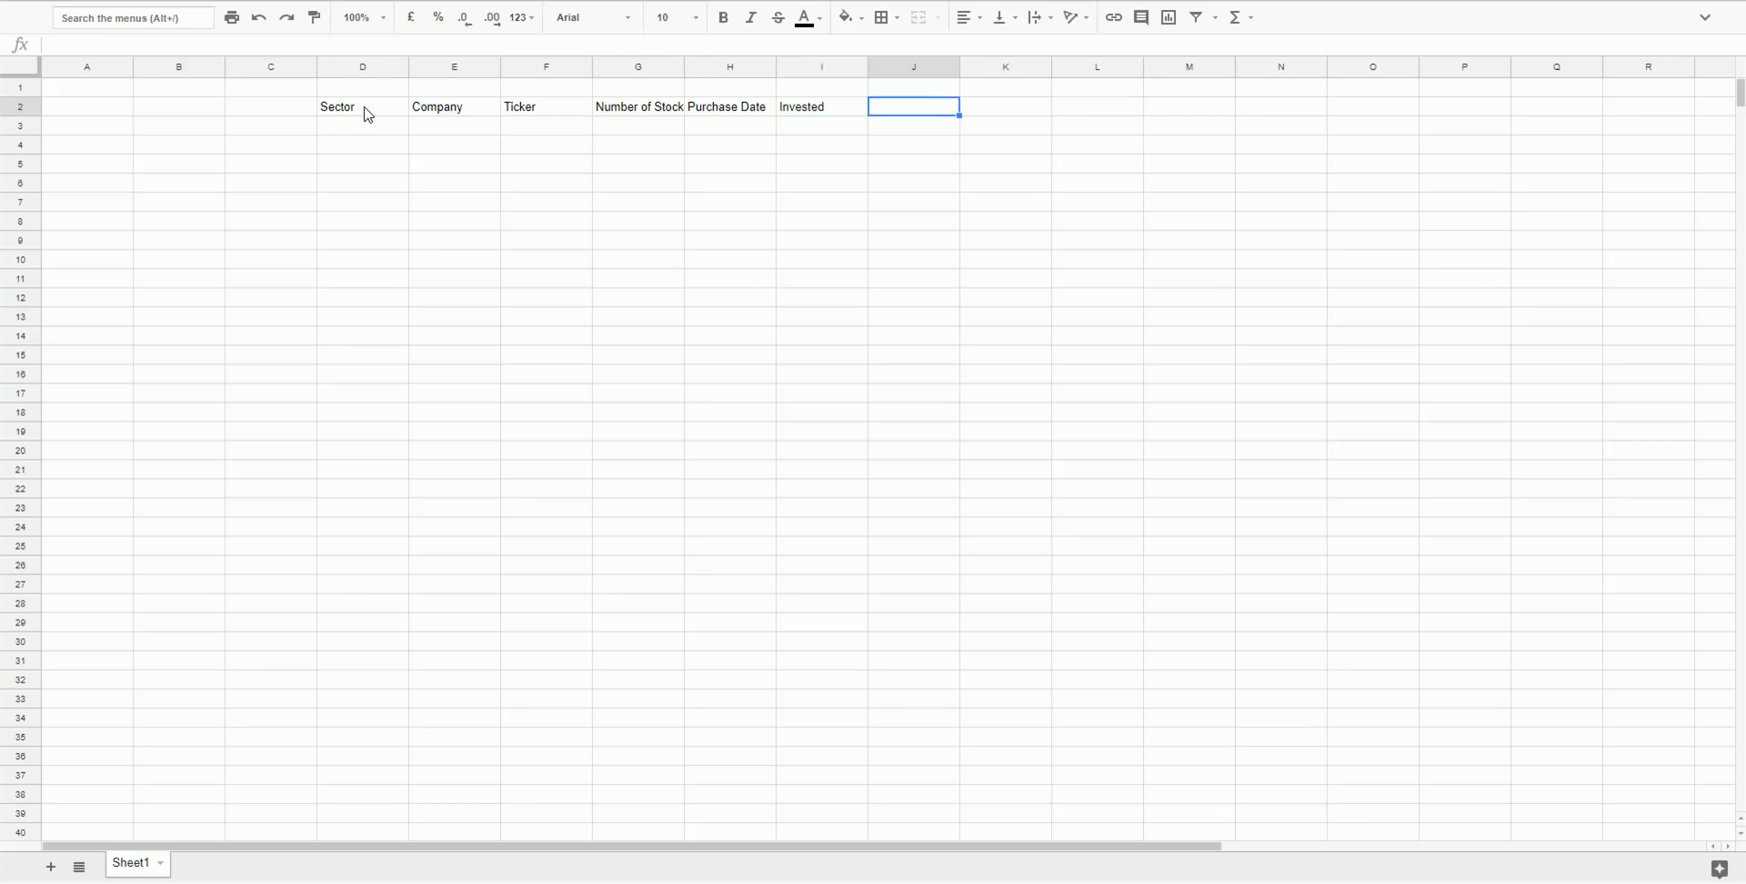
type("Price")
key("Tab")
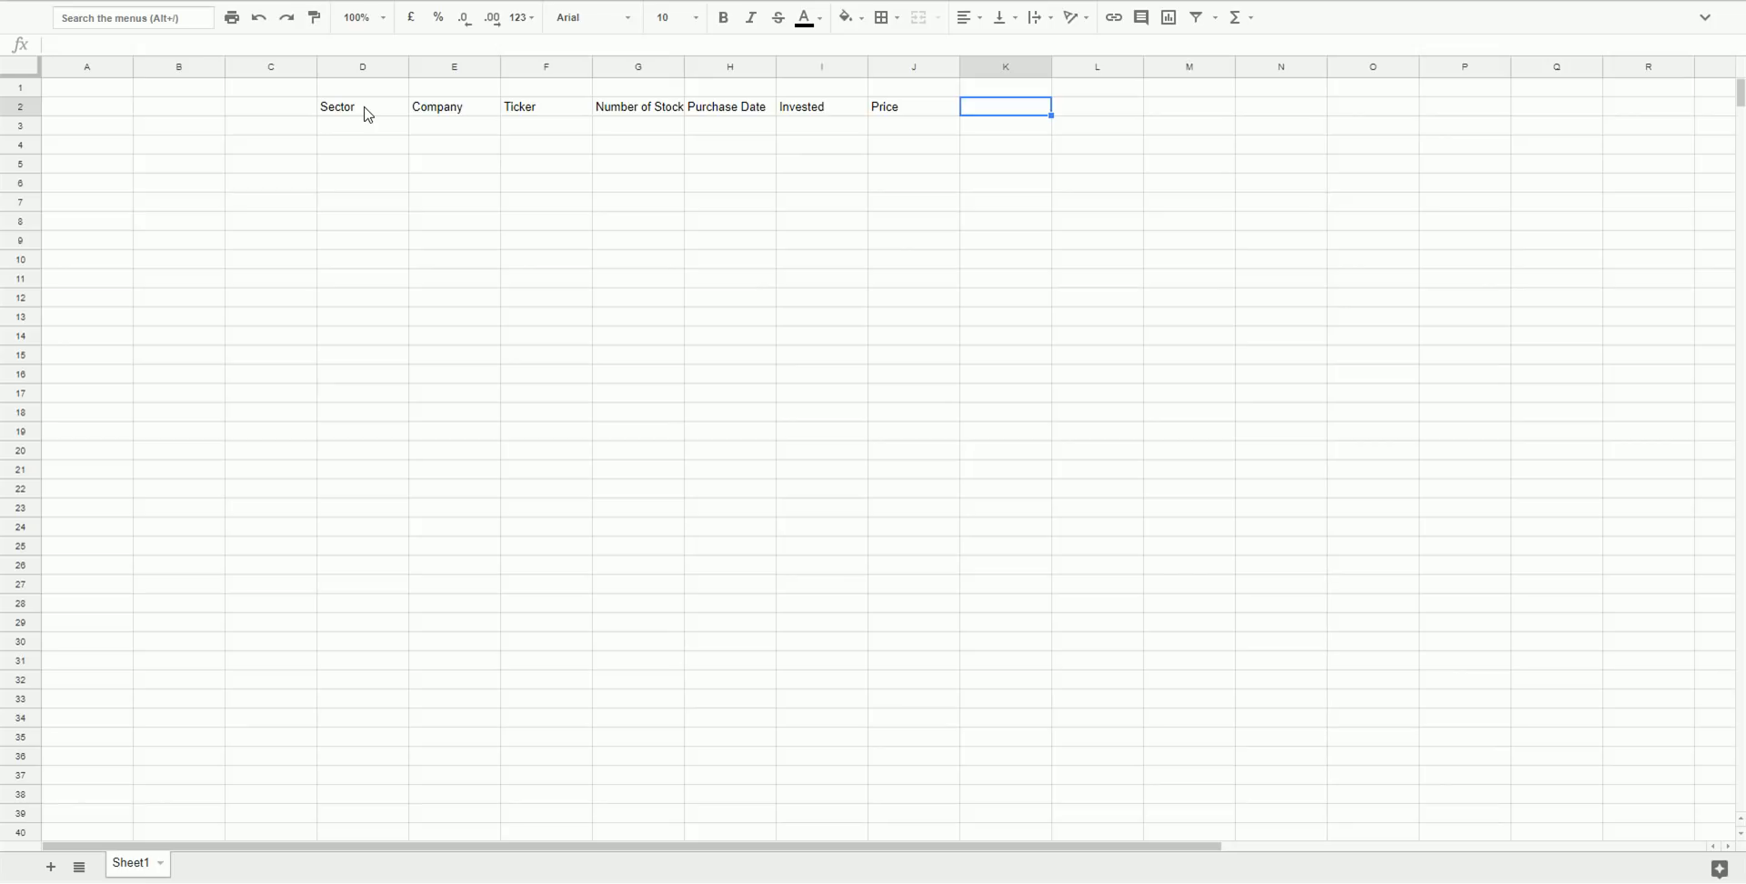
type("Recent V")
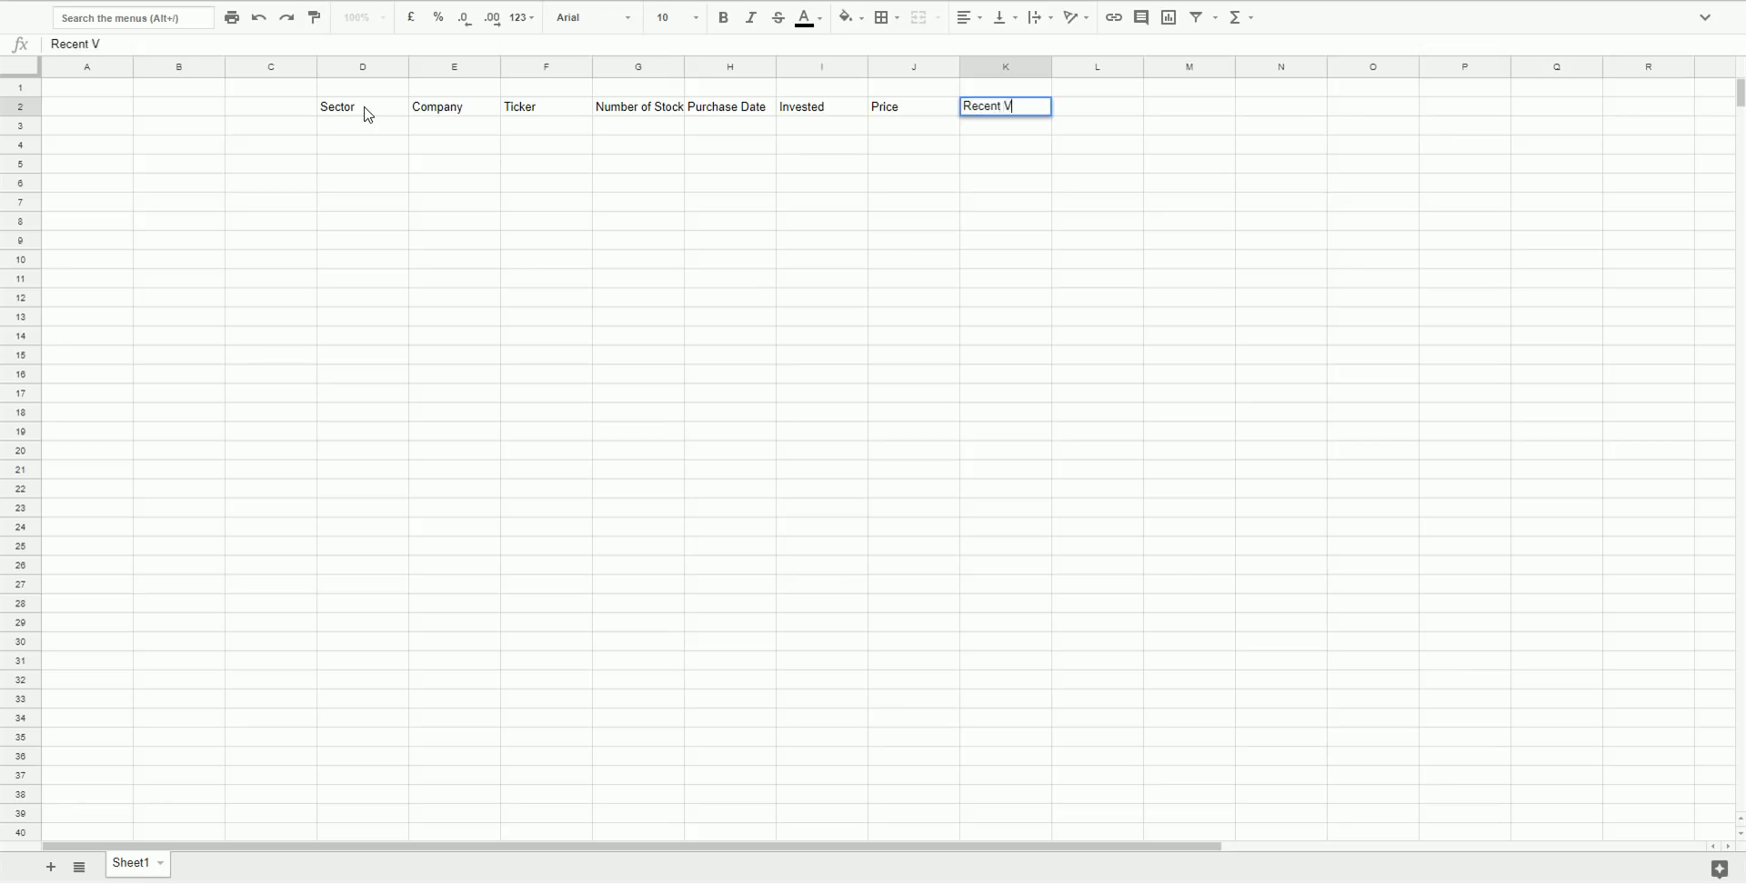
type("alue")
key("Tab")
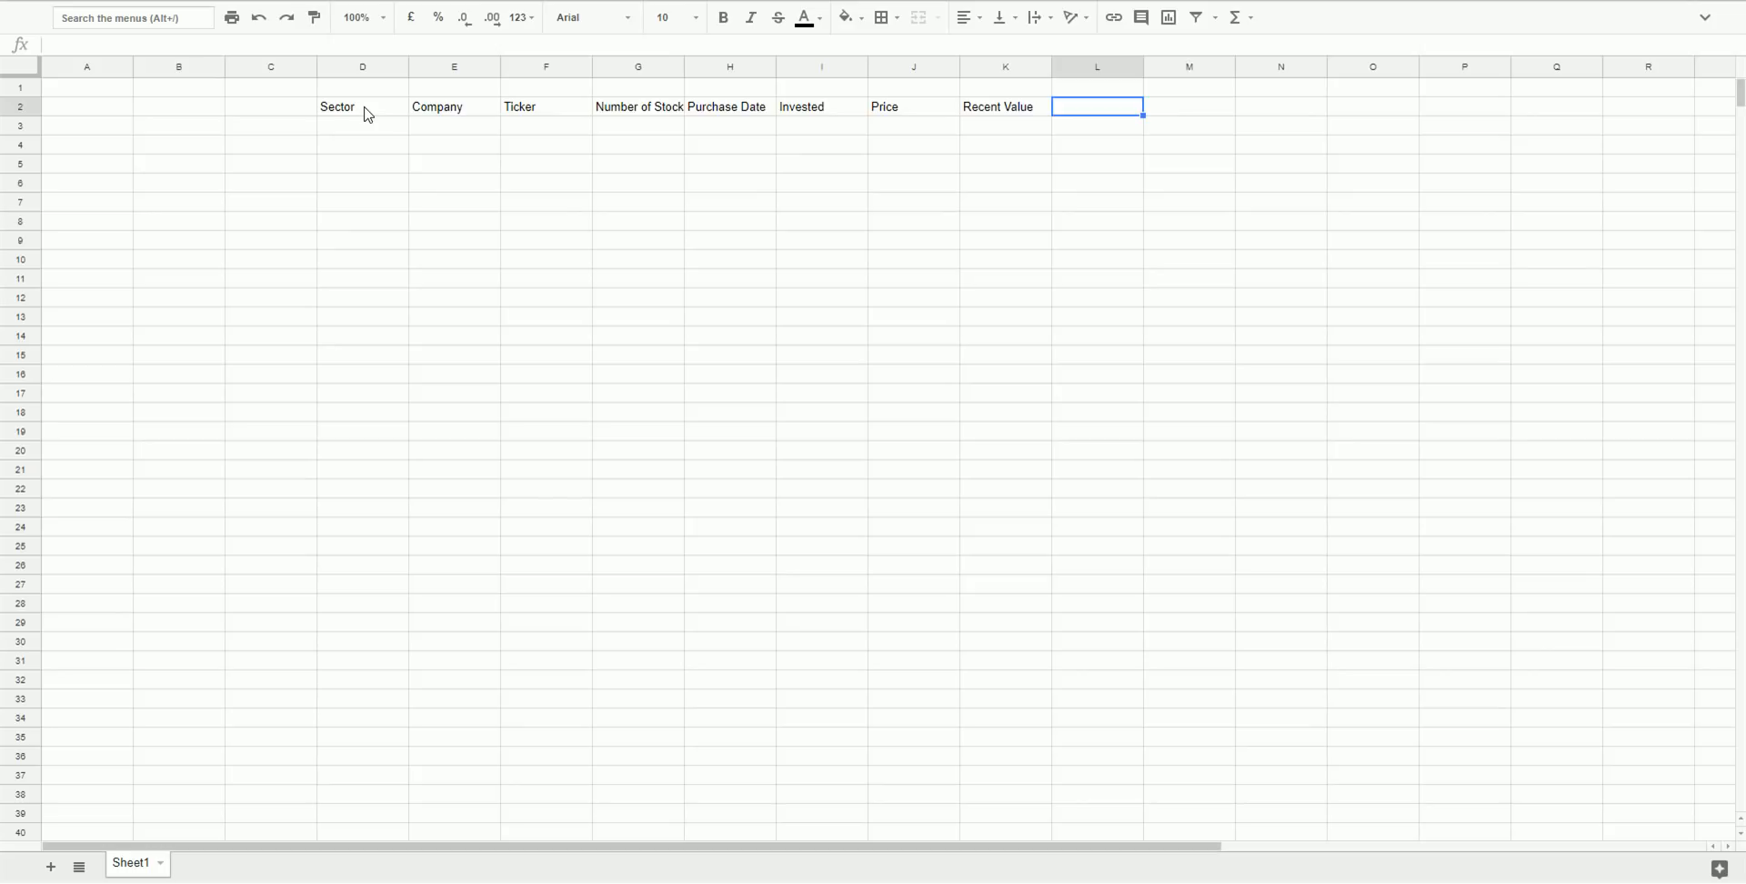
Insert a column between Purchase Date and Invested and give it the header Recent Price in row 2.
key("Left")
key("Left")
key("Left")
key("Left")
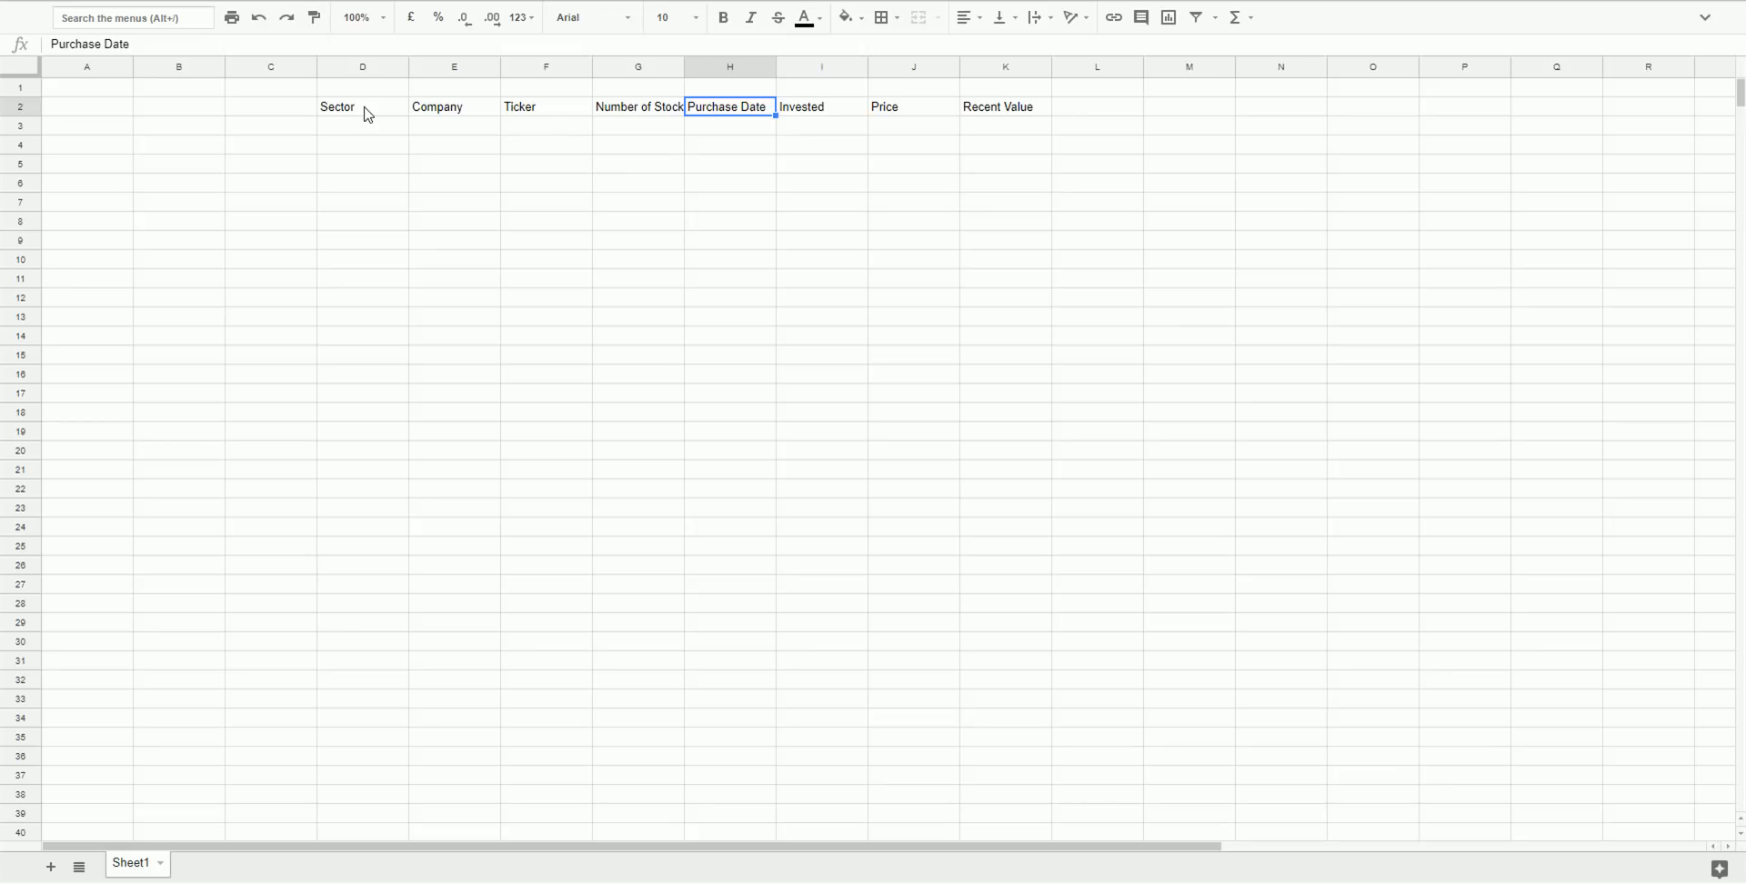
left_click(831, 67)
right_click(831, 67)
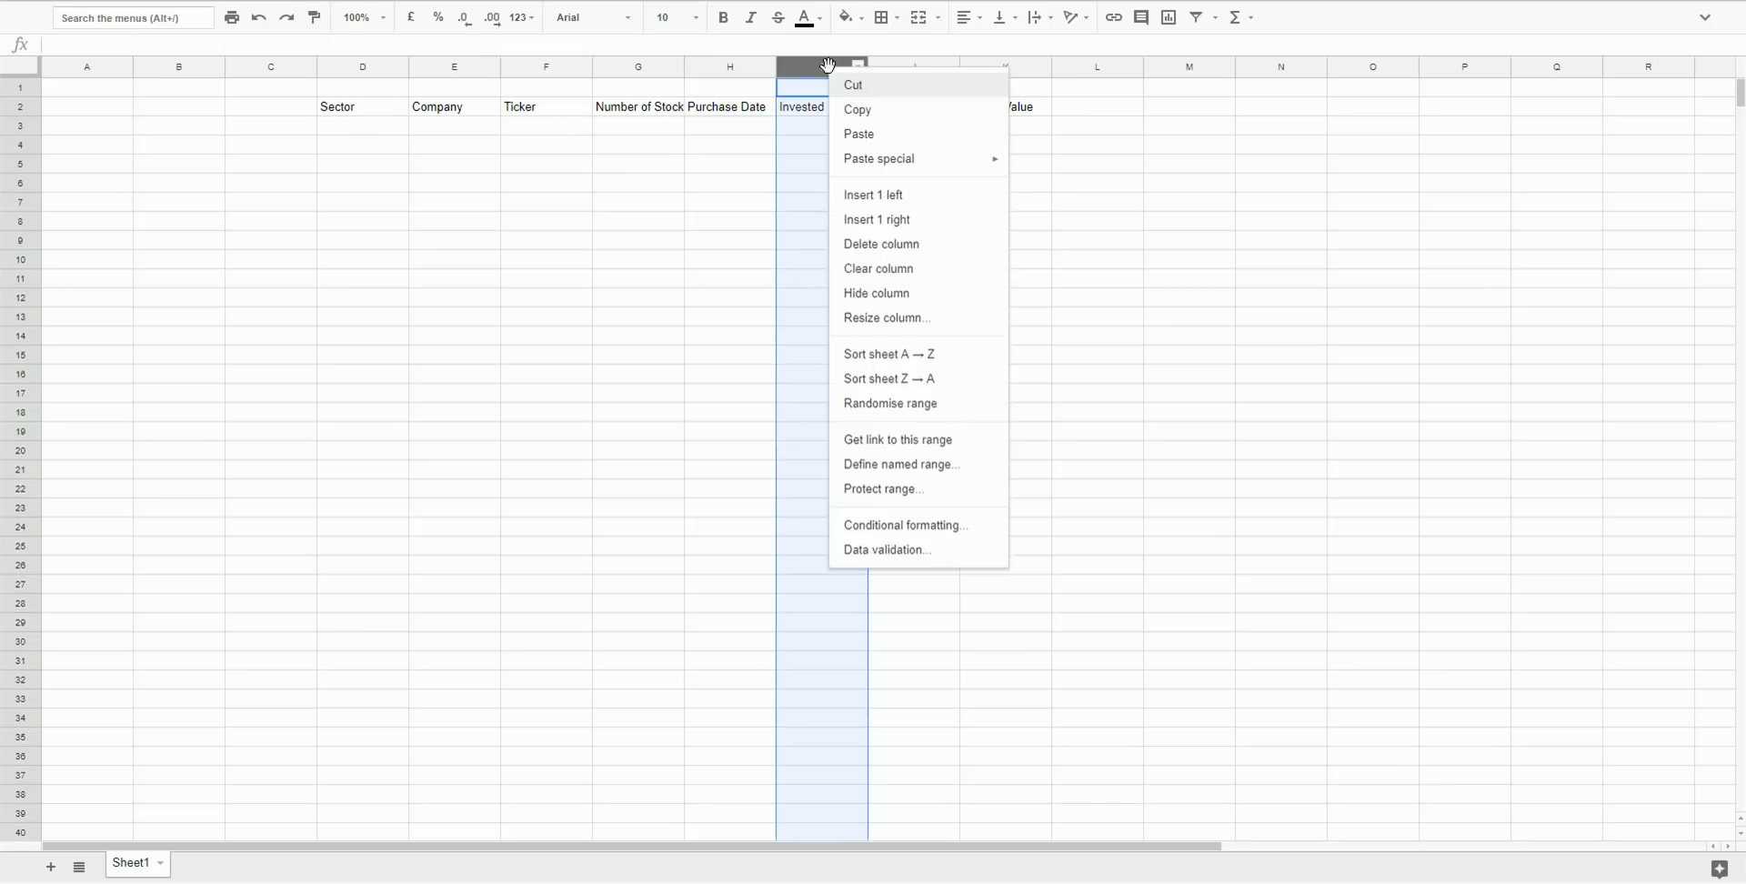
left_click(913, 197)
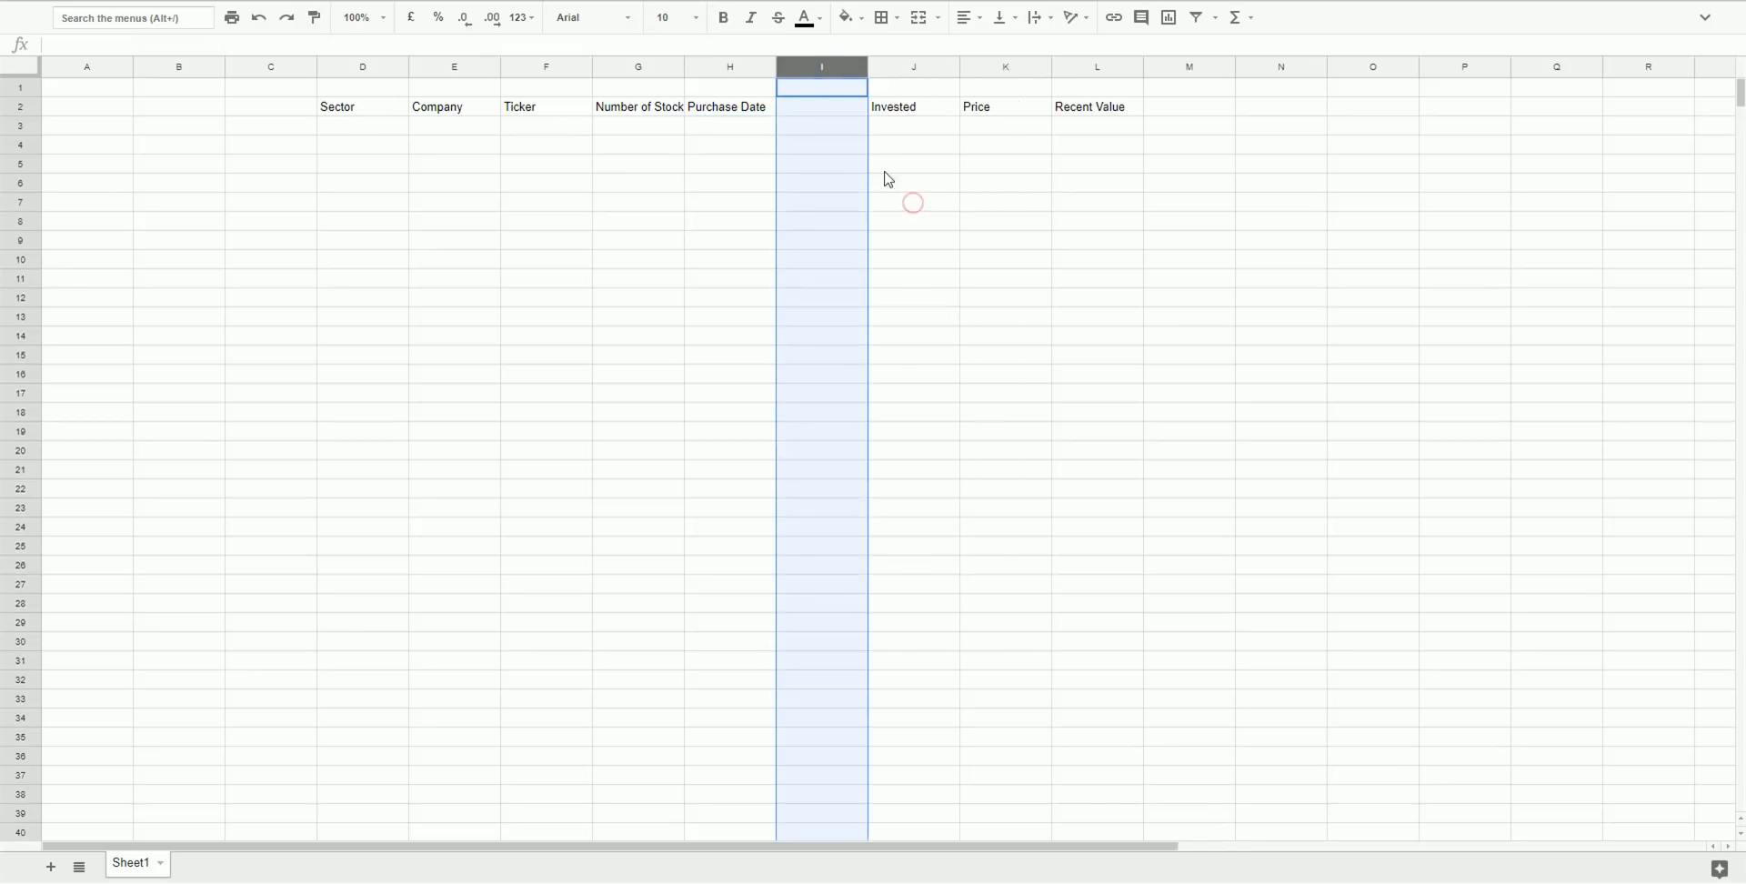
left_click(831, 107)
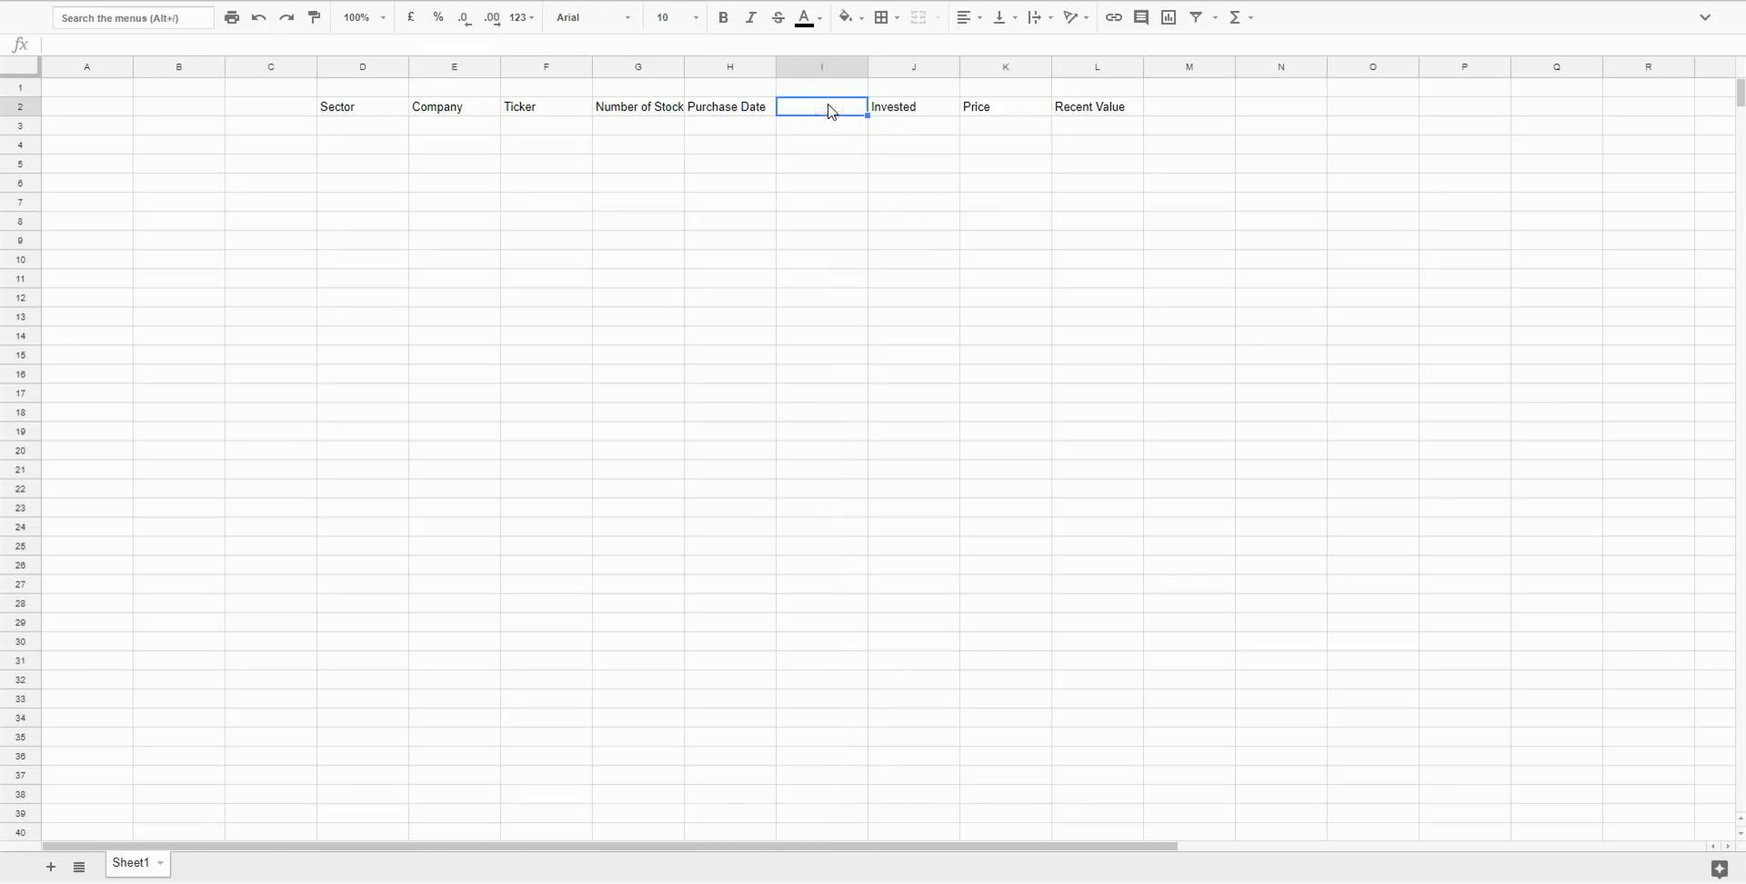
type("Recent Price")
Add the headers % Change and $ Change in cells M2 and N2.
key("Tab")
key("Tab")
key("Tab")
key("Tab")
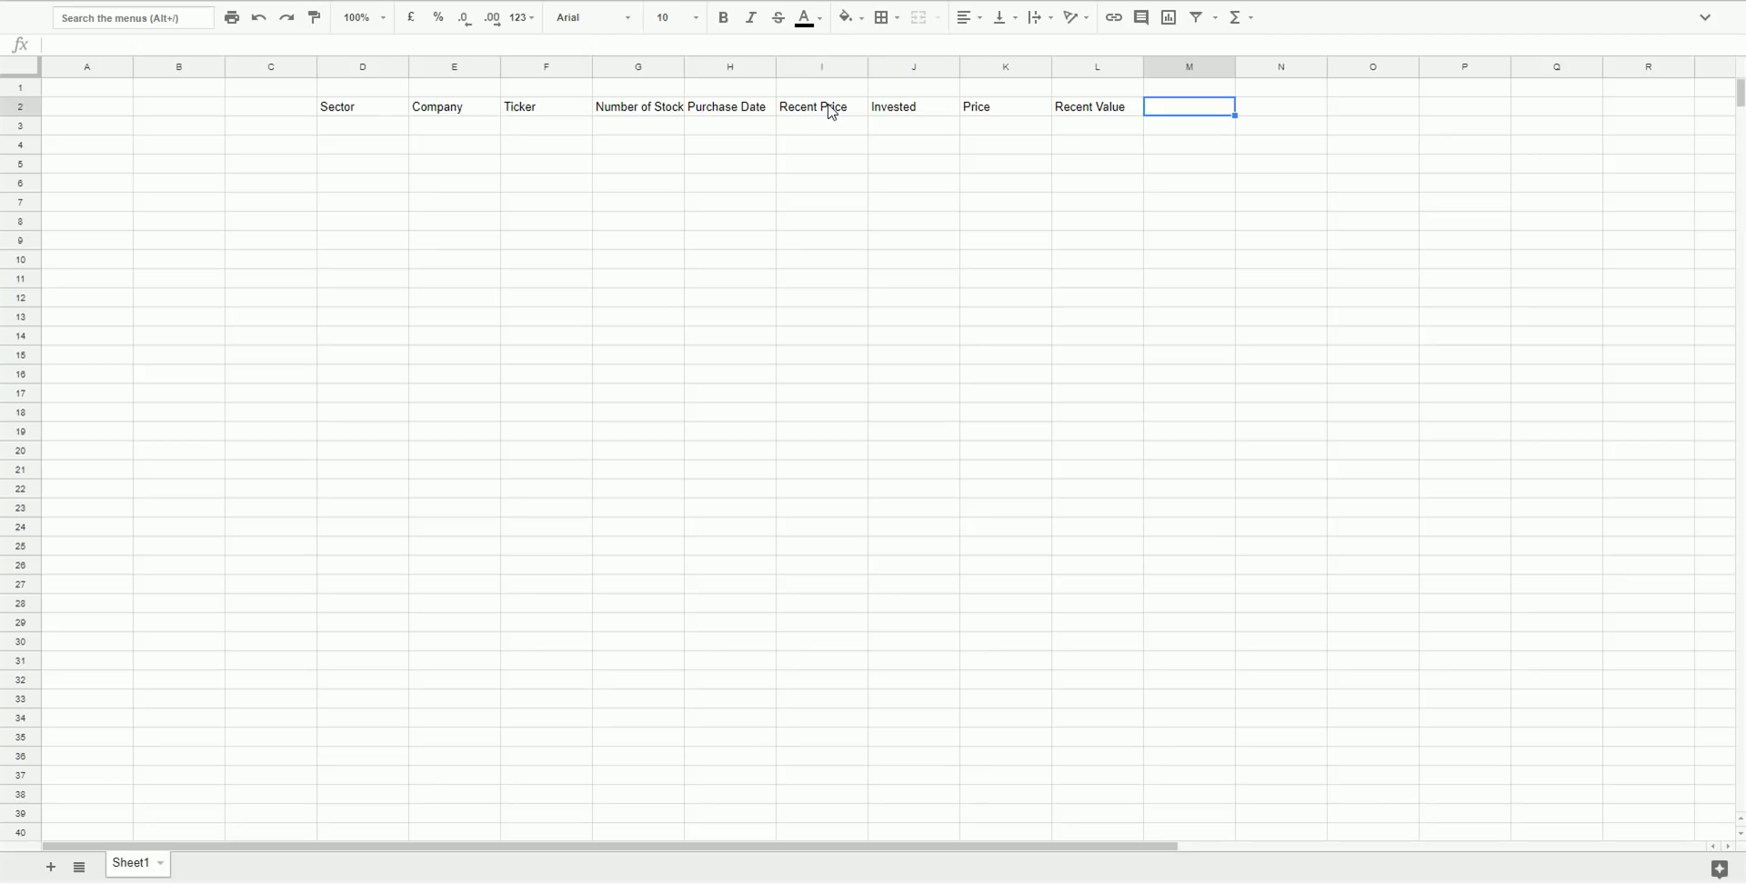
type("% Chn")
key("BackSpace")
type("ange")
key("Tab")
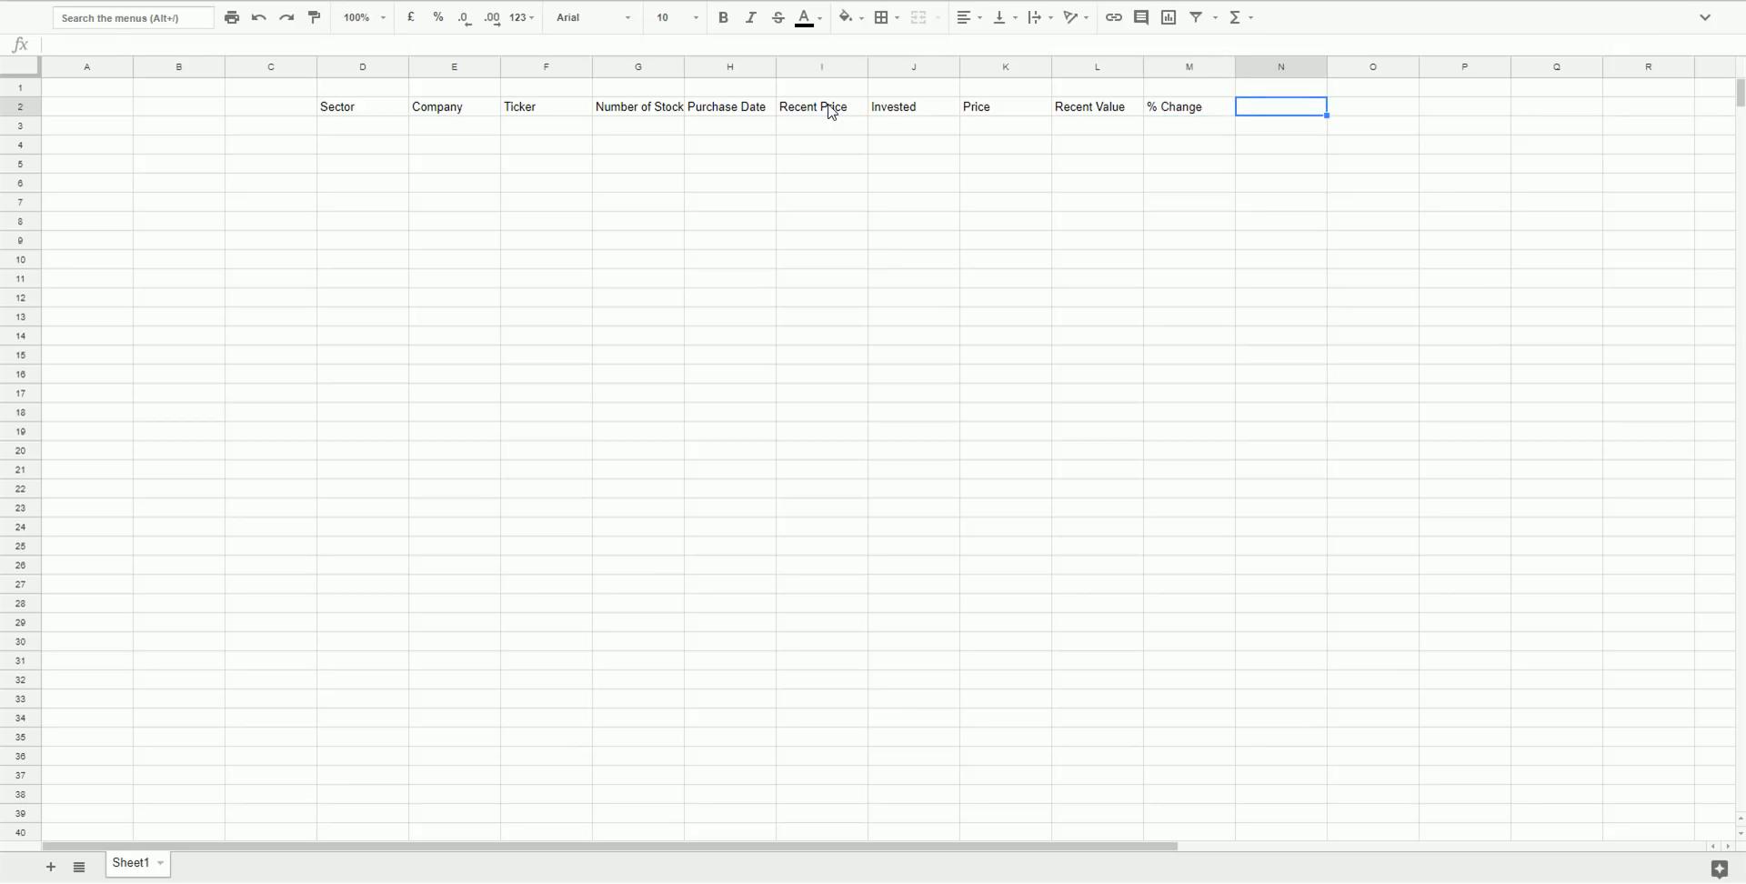
type("$ Change")
key("Tab")
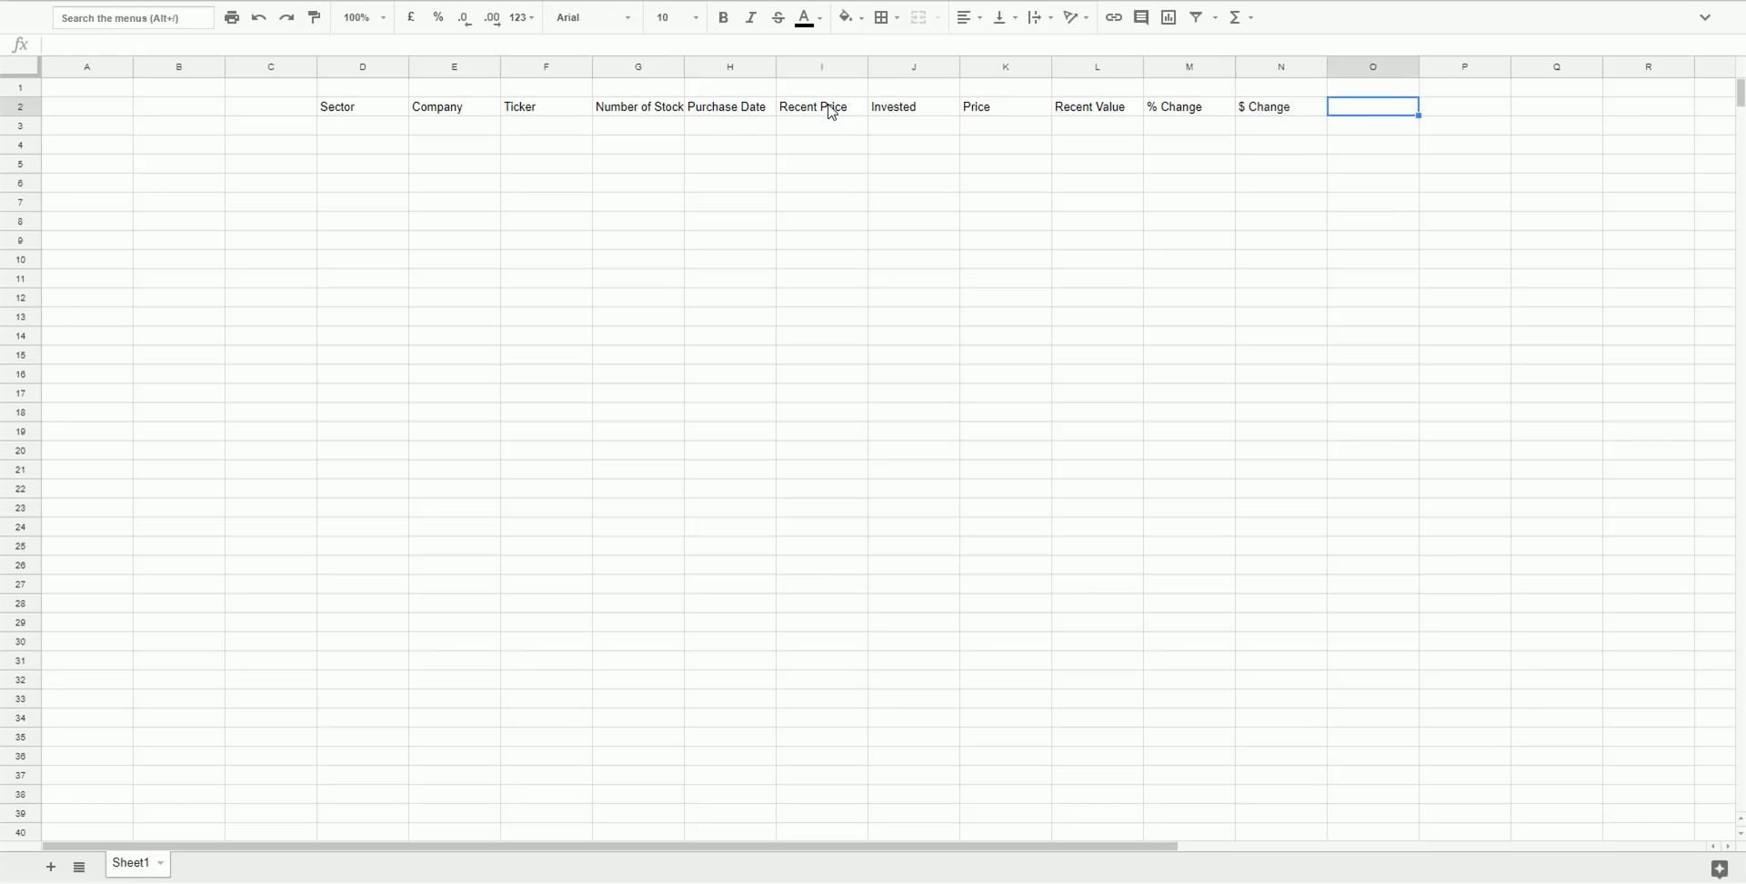
Add the headers Weight, Days and Dividend in cells O2 to Q2.
type("Weight")
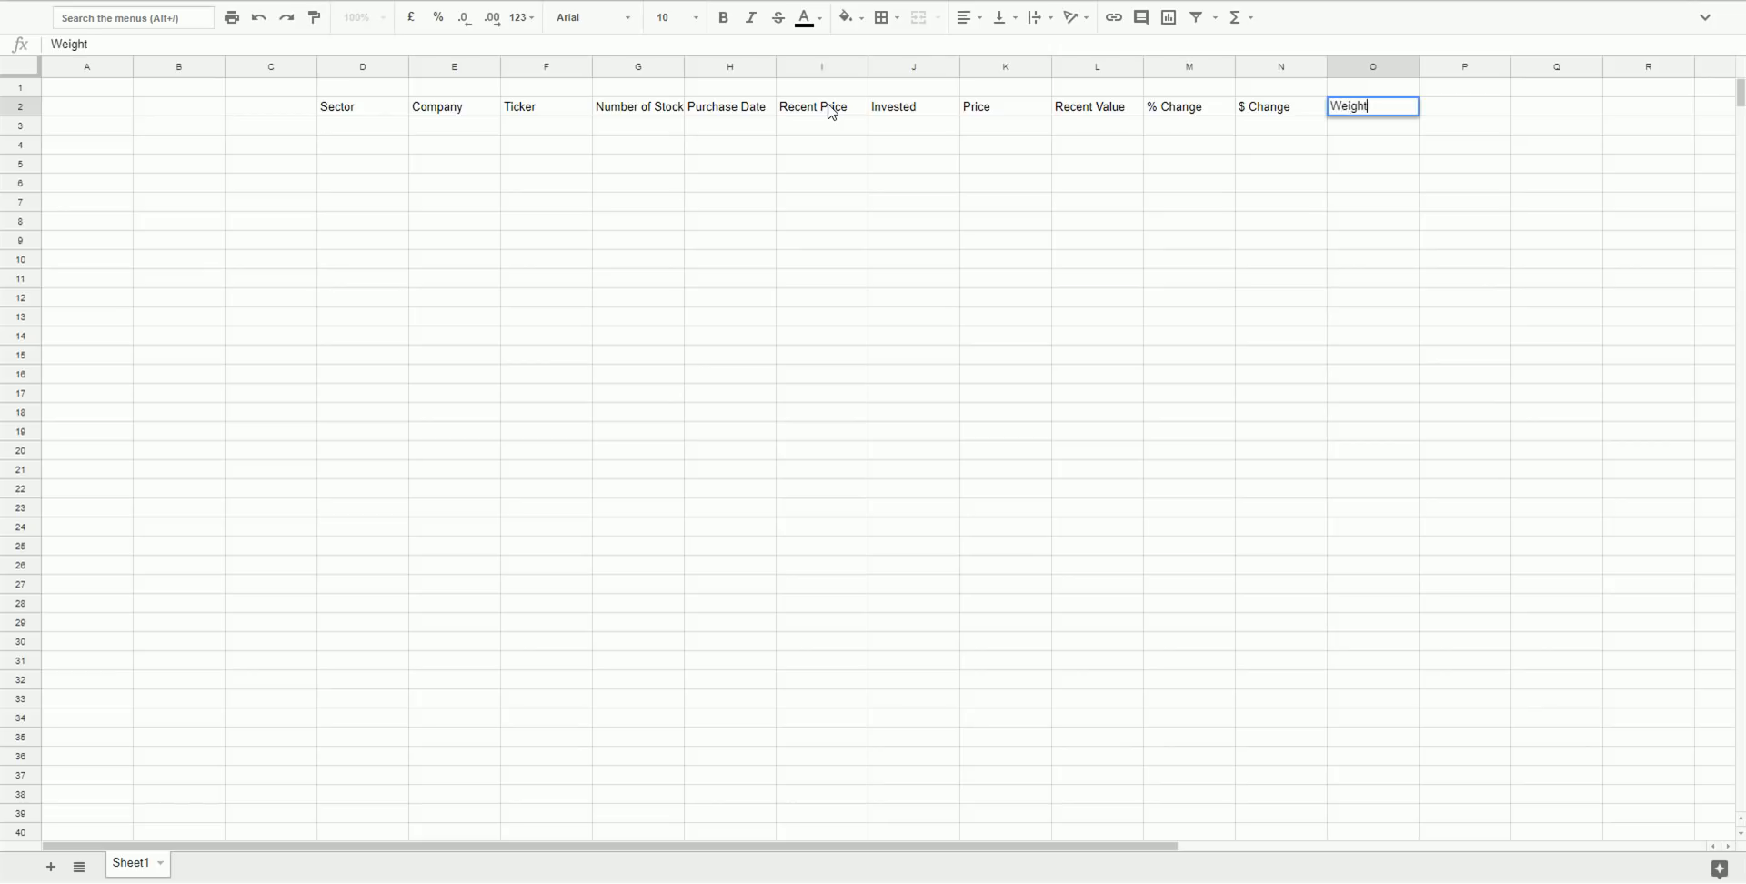
key("Tab")
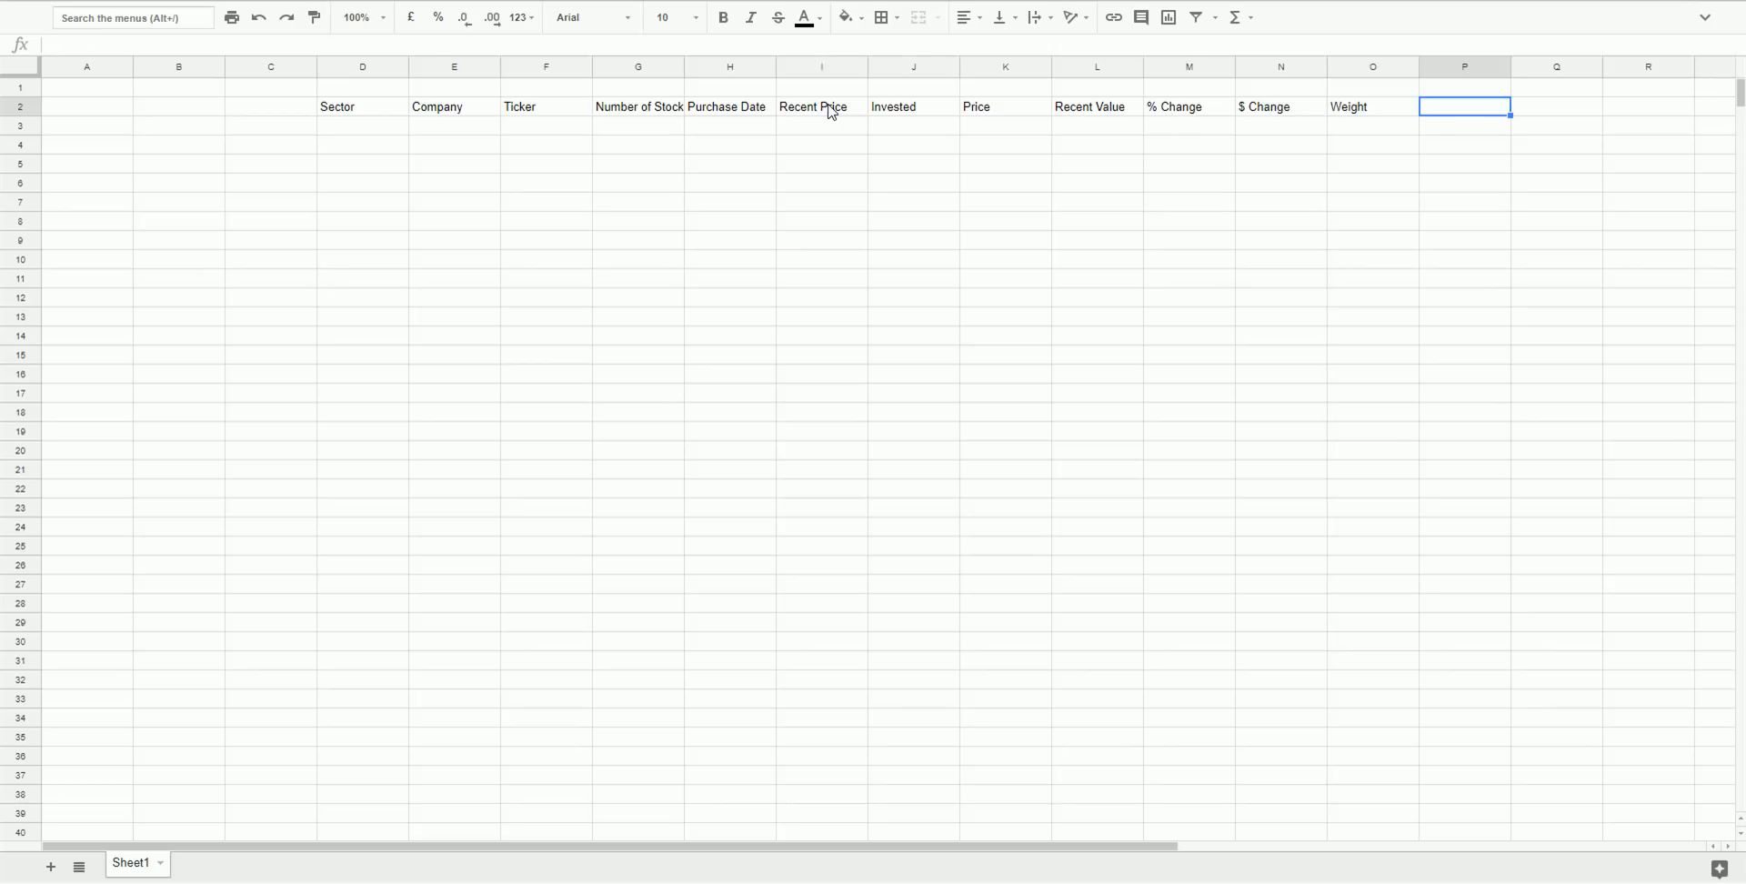
type("Days")
key("Tab")
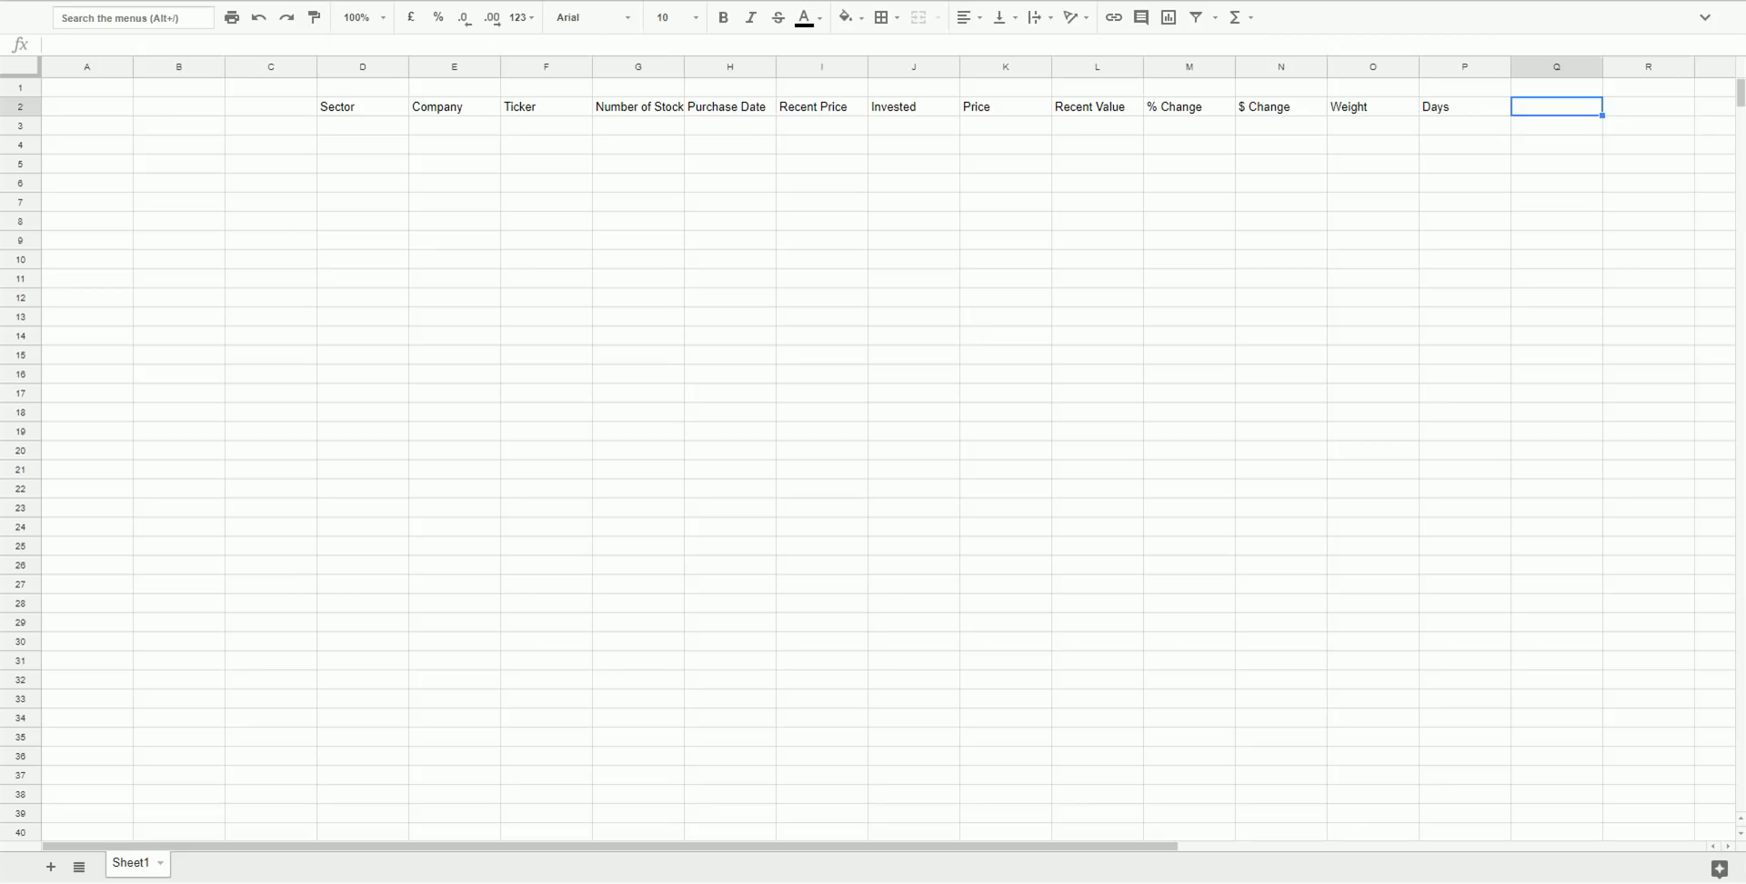
type("Dividnend")
key("Tab")
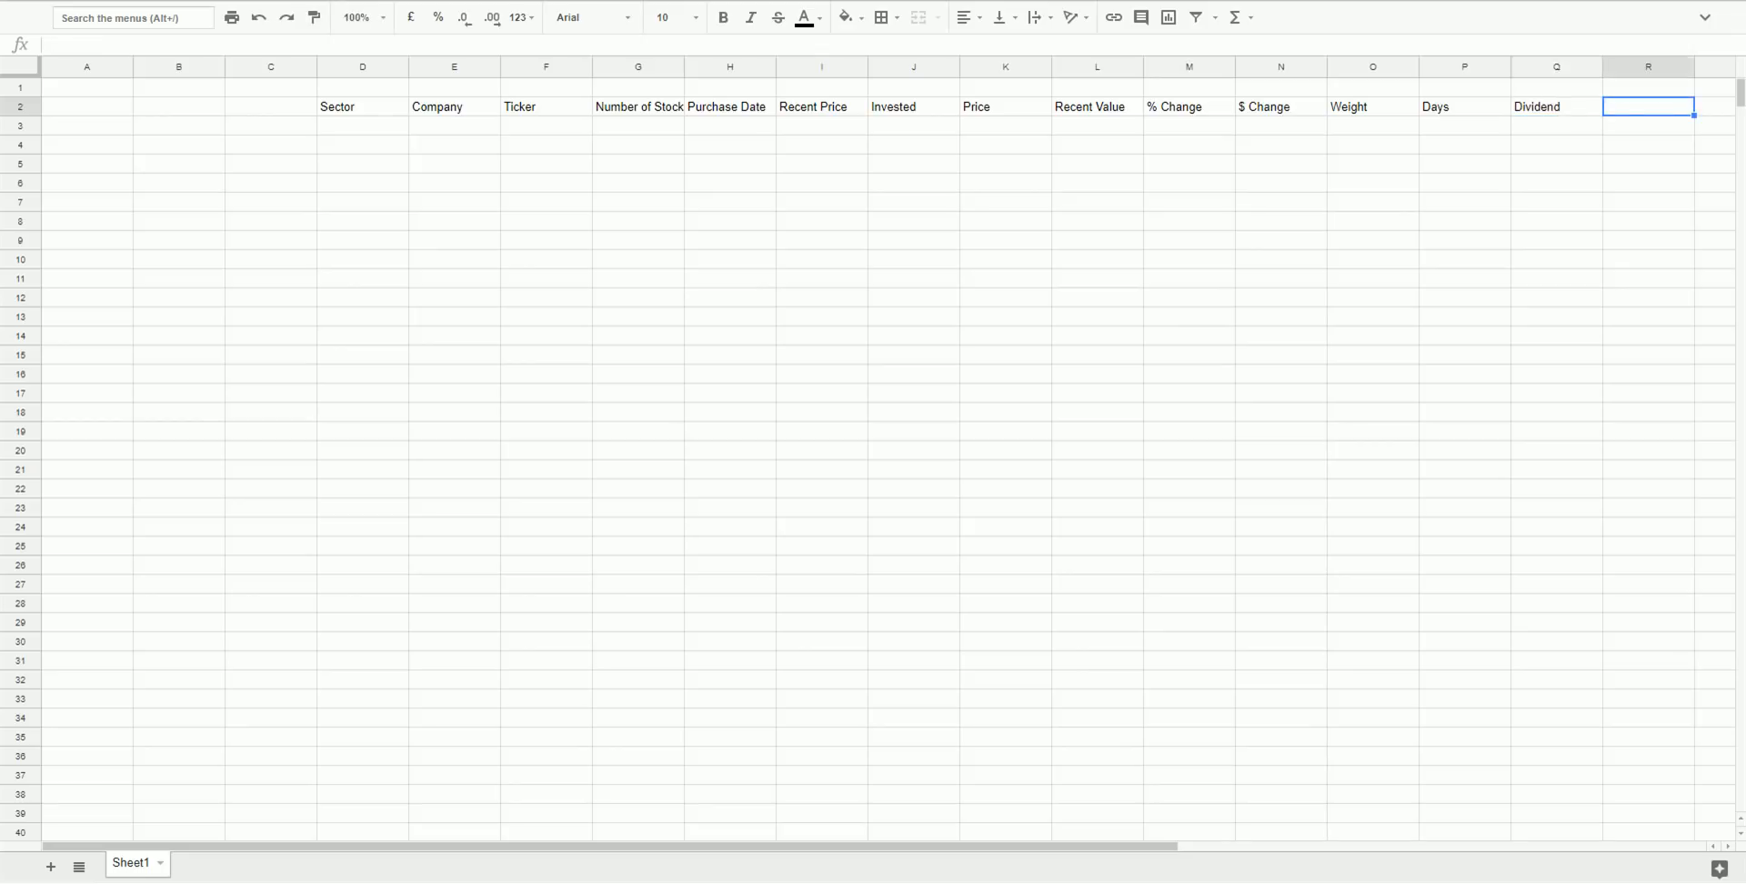
Add the headers Recent Yield, Yield on Cost and Annaul Income in cells R2 to T2.
type("Recent Yield")
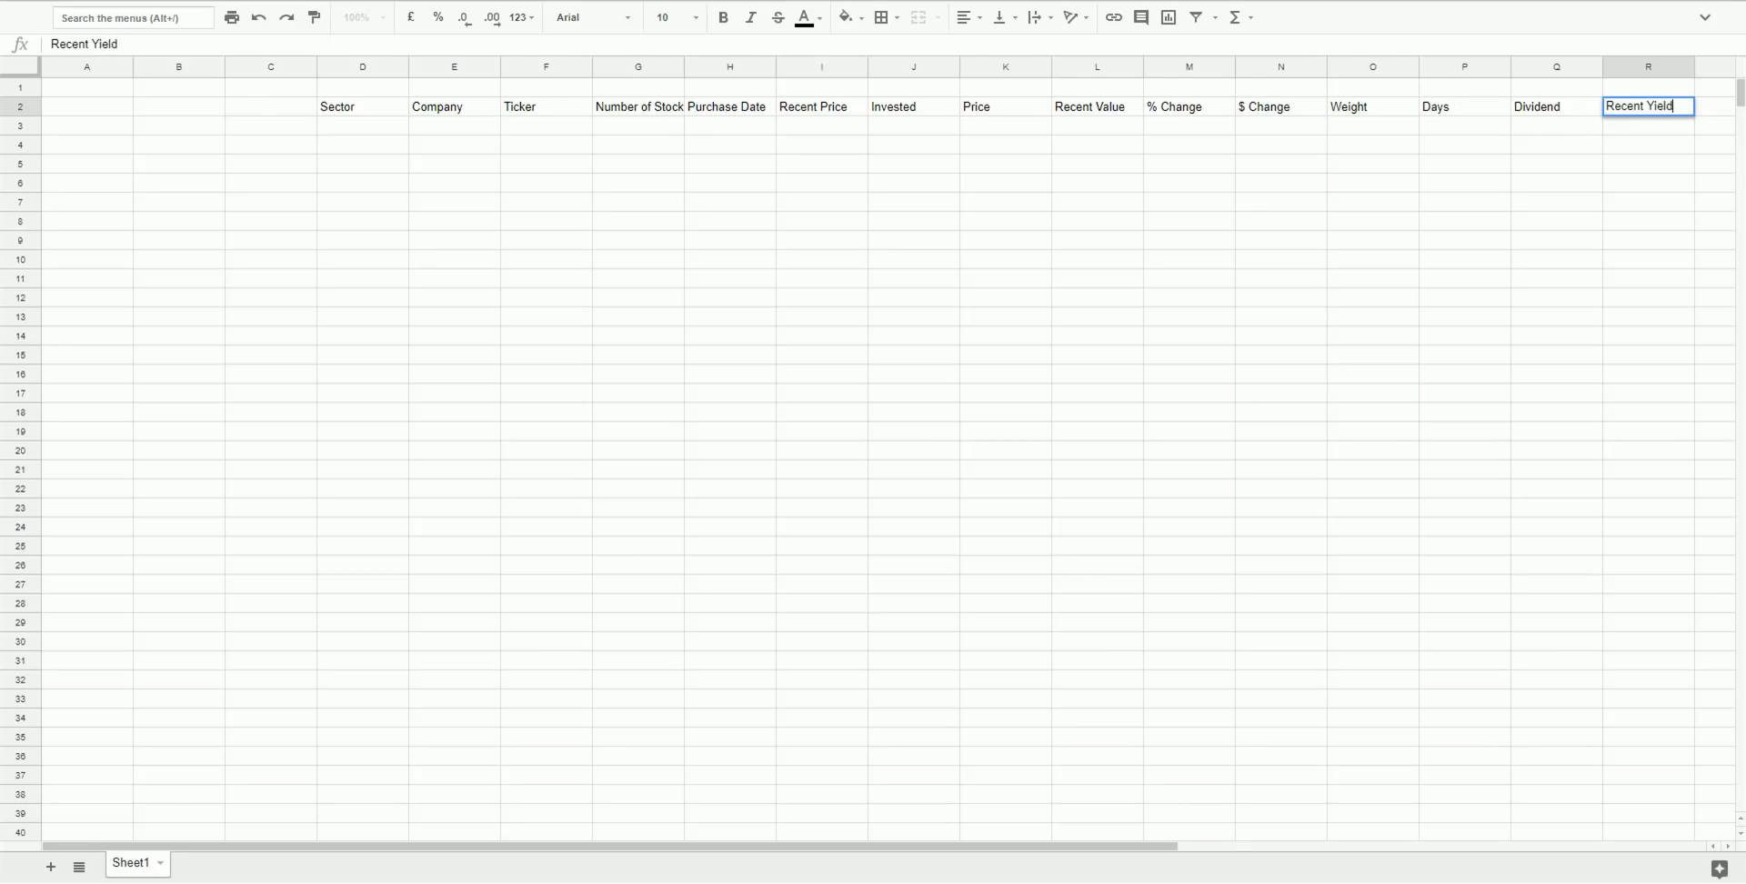
key("Tab")
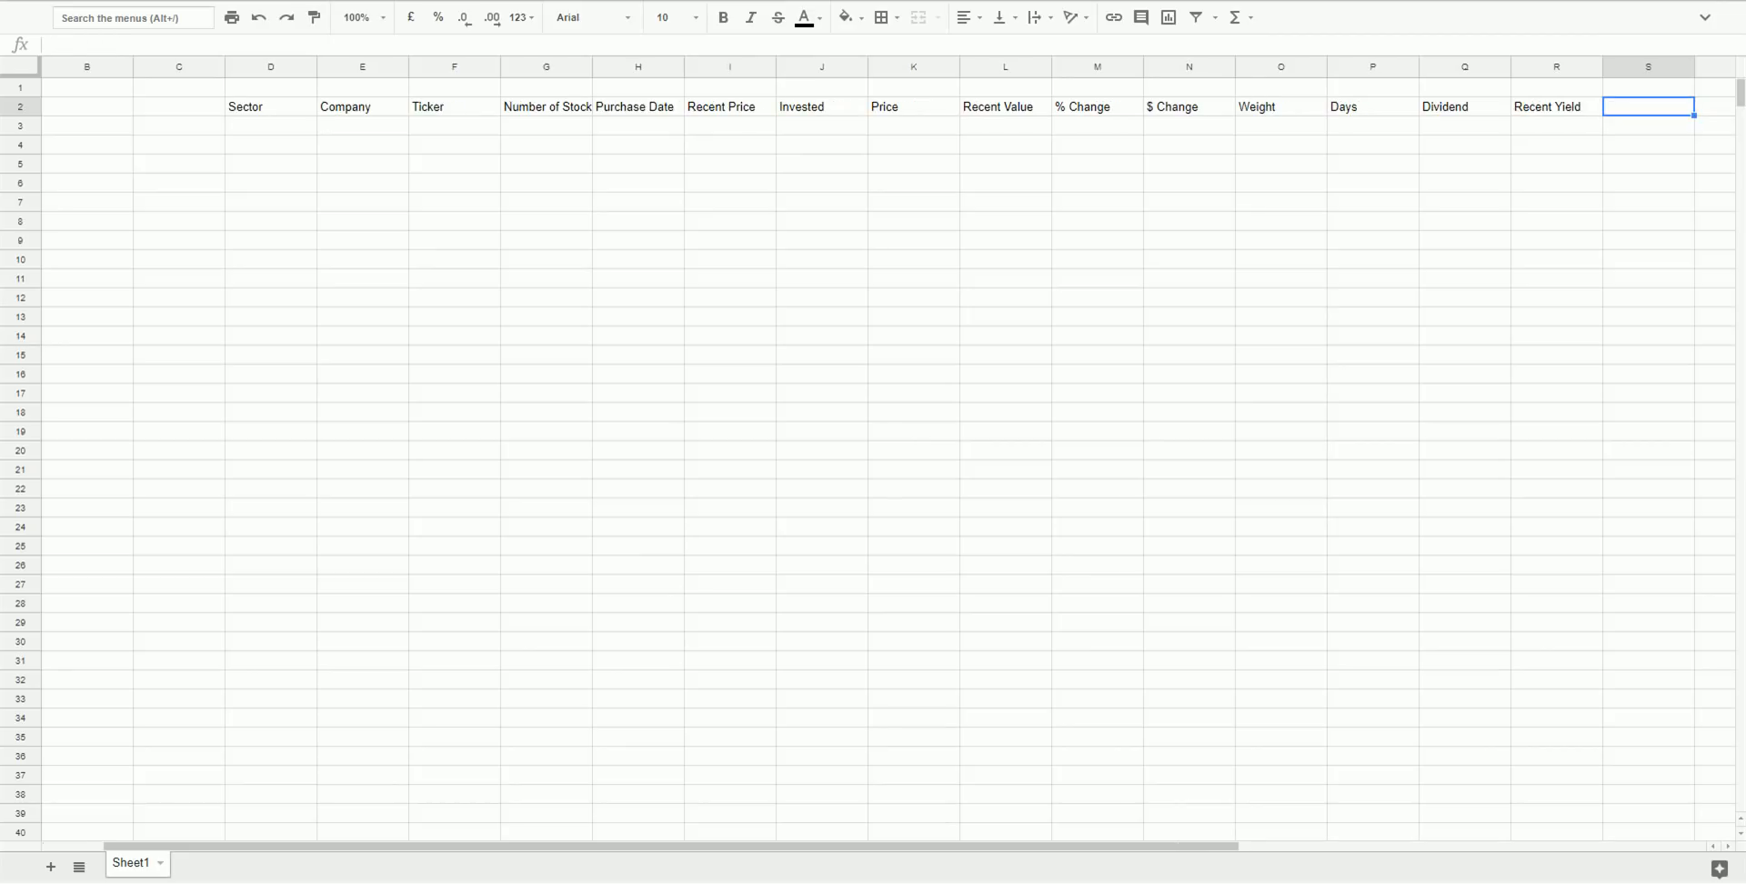
type("Yield on COst")
key("Return")
key("Up")
left_click(110, 44)
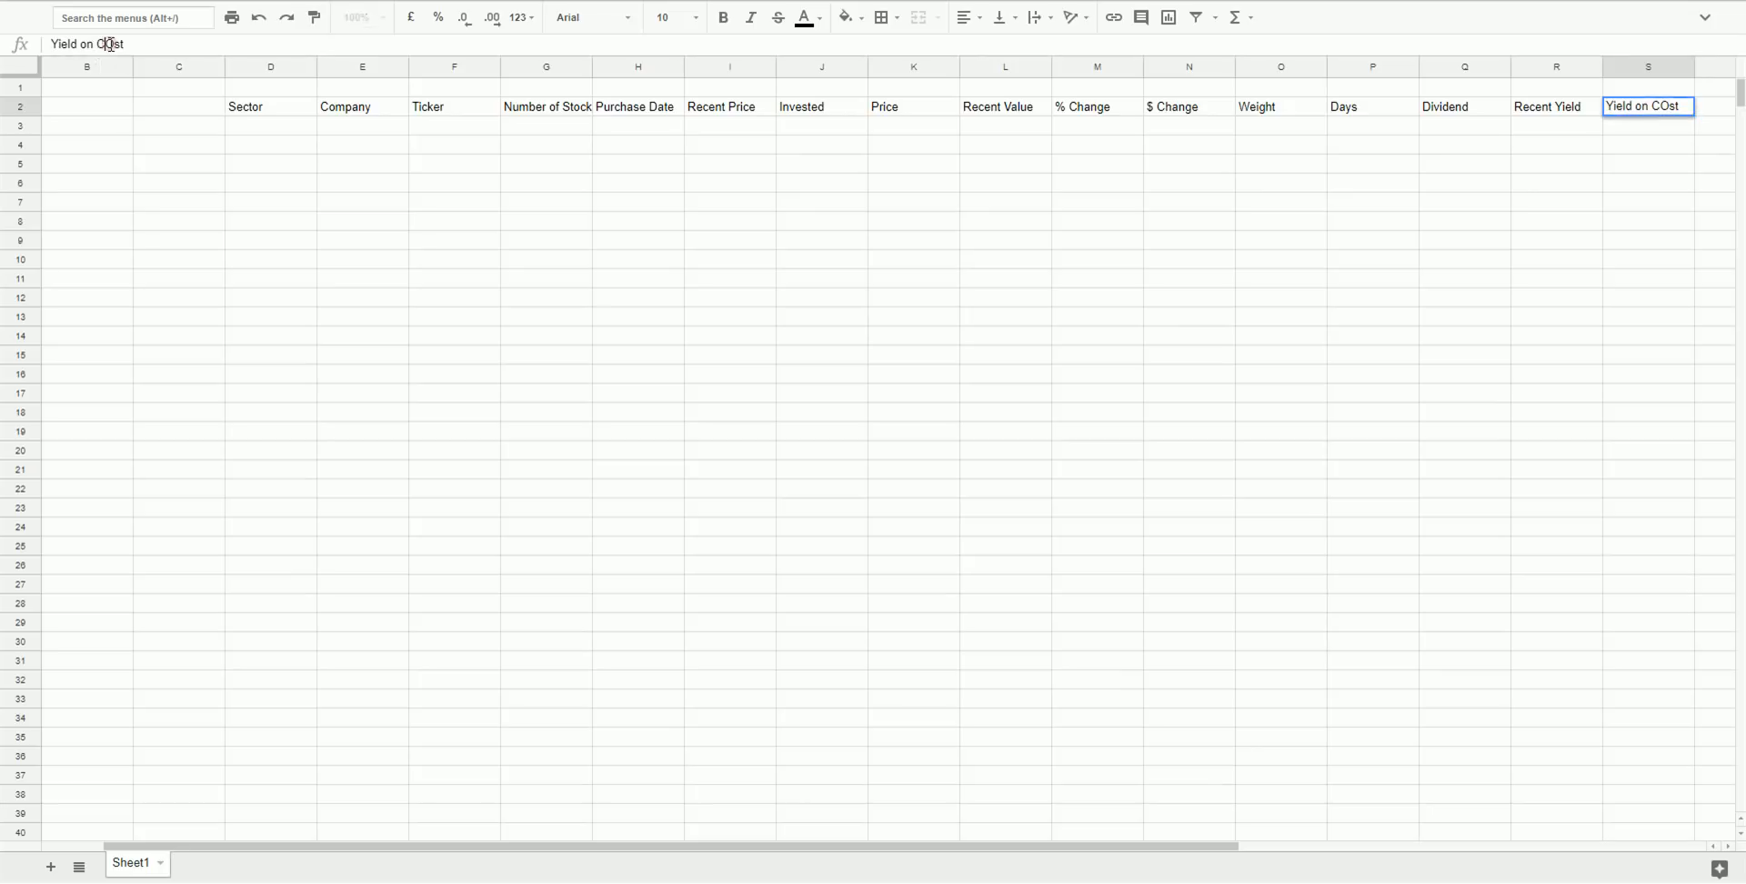
key("BackSpace")
type("o")
key("Tab")
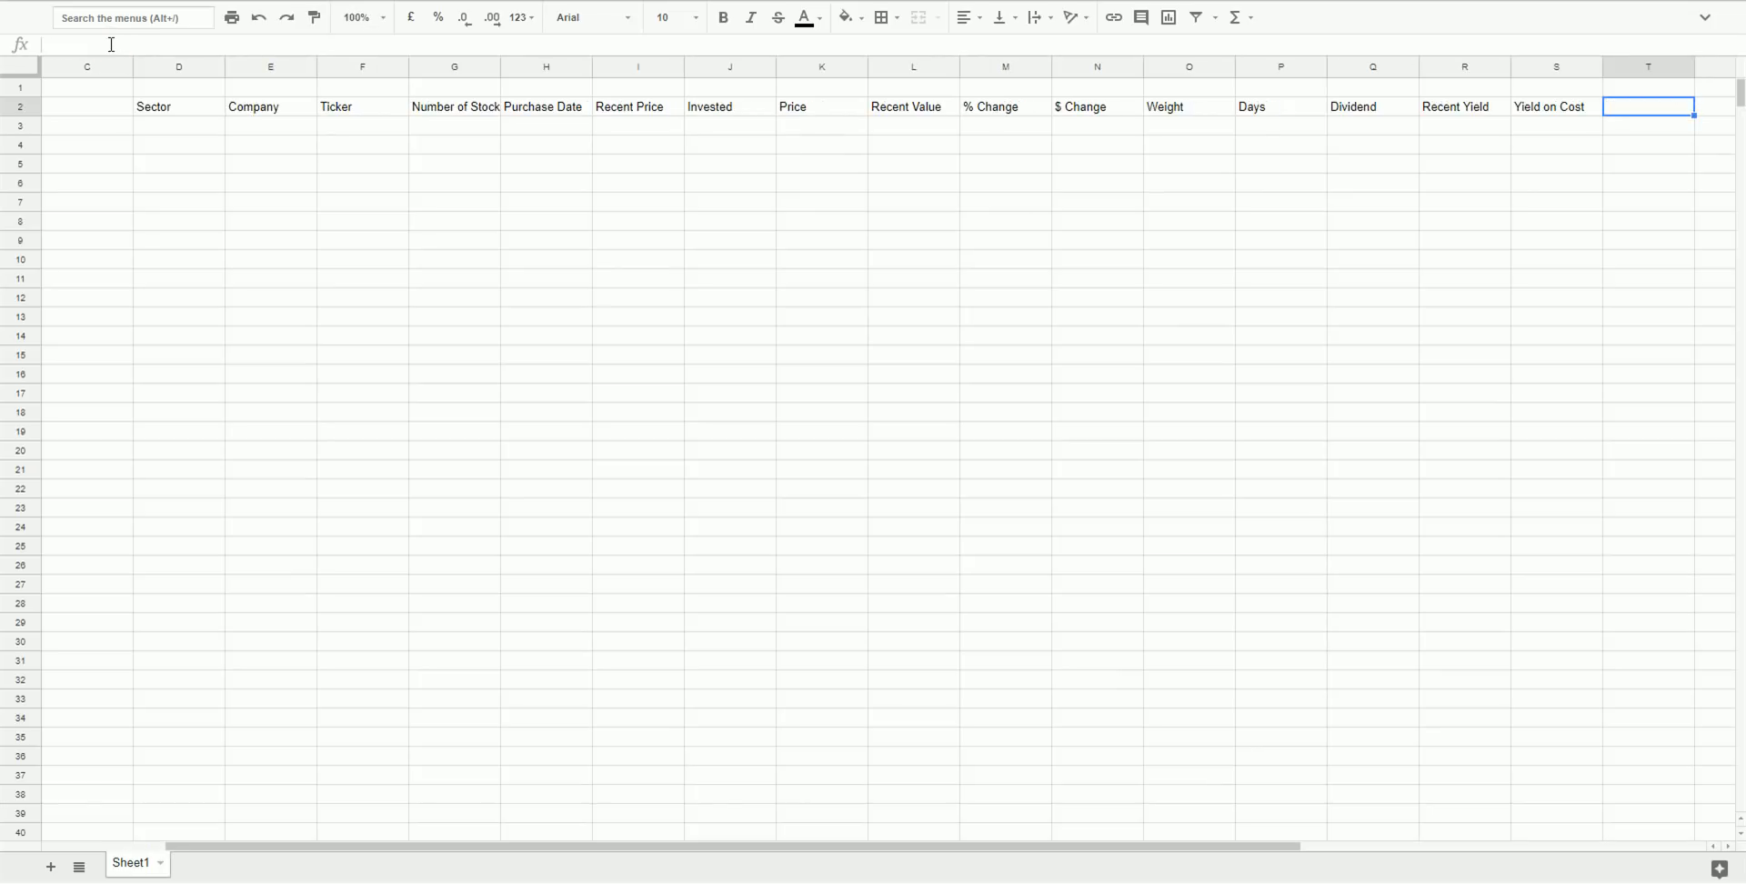
type("Annaul Income")
key("Left")
Enter the formula +today() in cell B1 for an automatic current date.
key("Left")
key("Left")
key("Left")
key("Left")
key("Left")
key("Left")
key("Left")
key("Left")
key("Left")
key("Left")
key("Left")
key("Left")
key("Left")
key("Left")
key("Left")
key("Left")
key("Down")
key("Right")
key("Right")
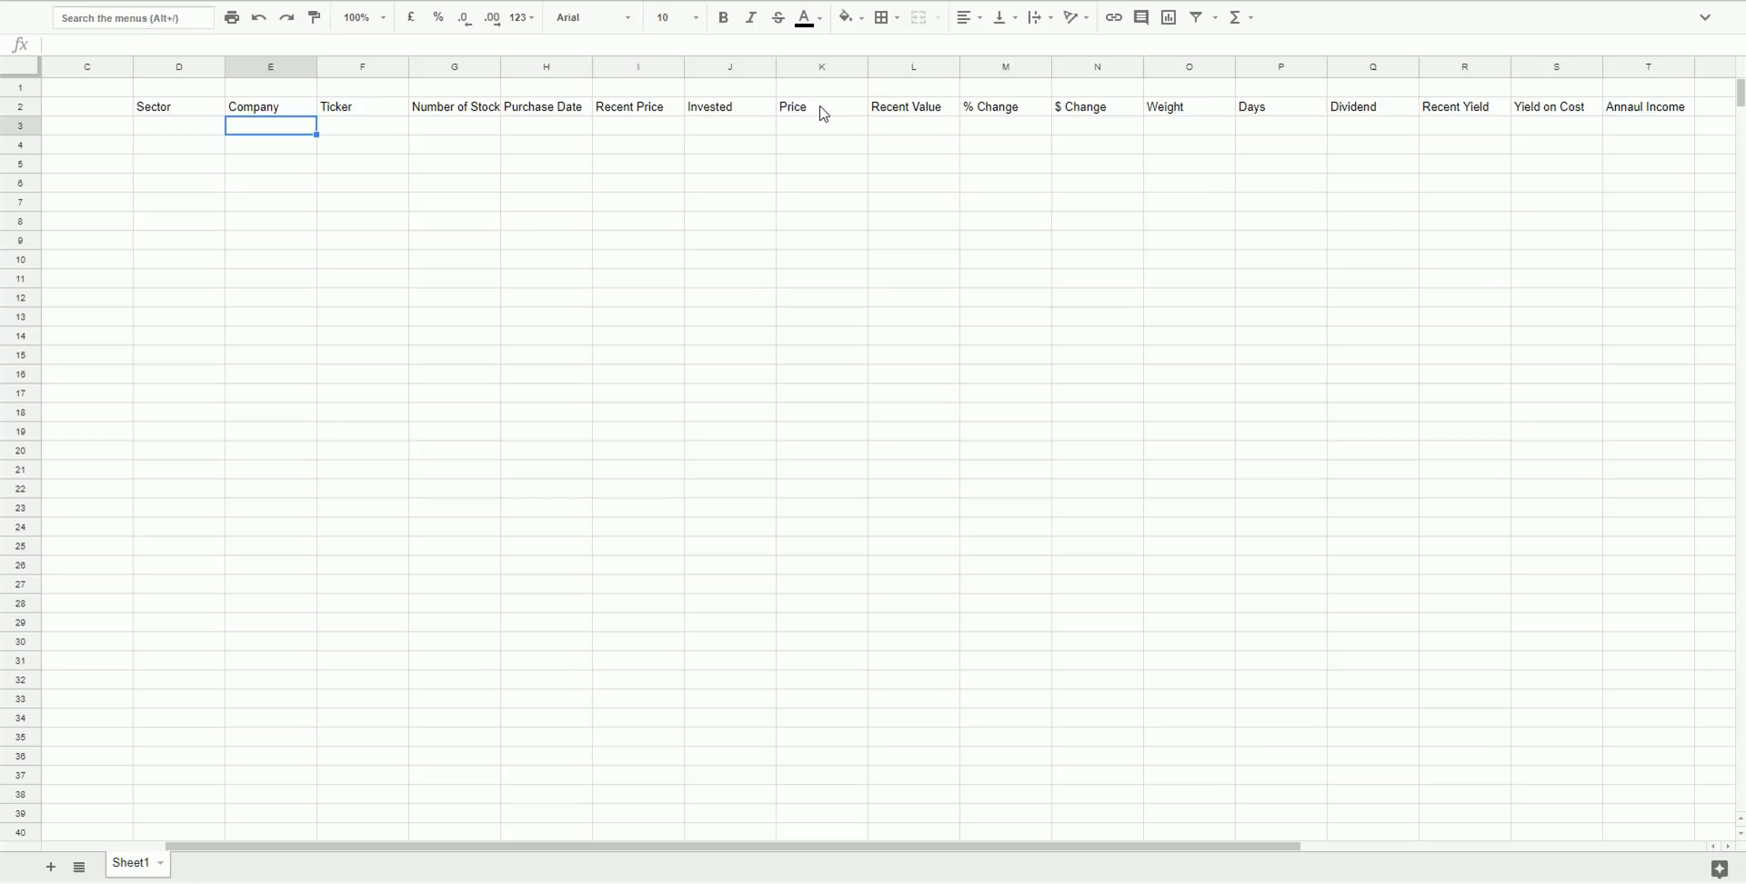
key("Left")
key("Left")
key("Left")
key("Left")
key("Right")
key("Left")
key("Up")
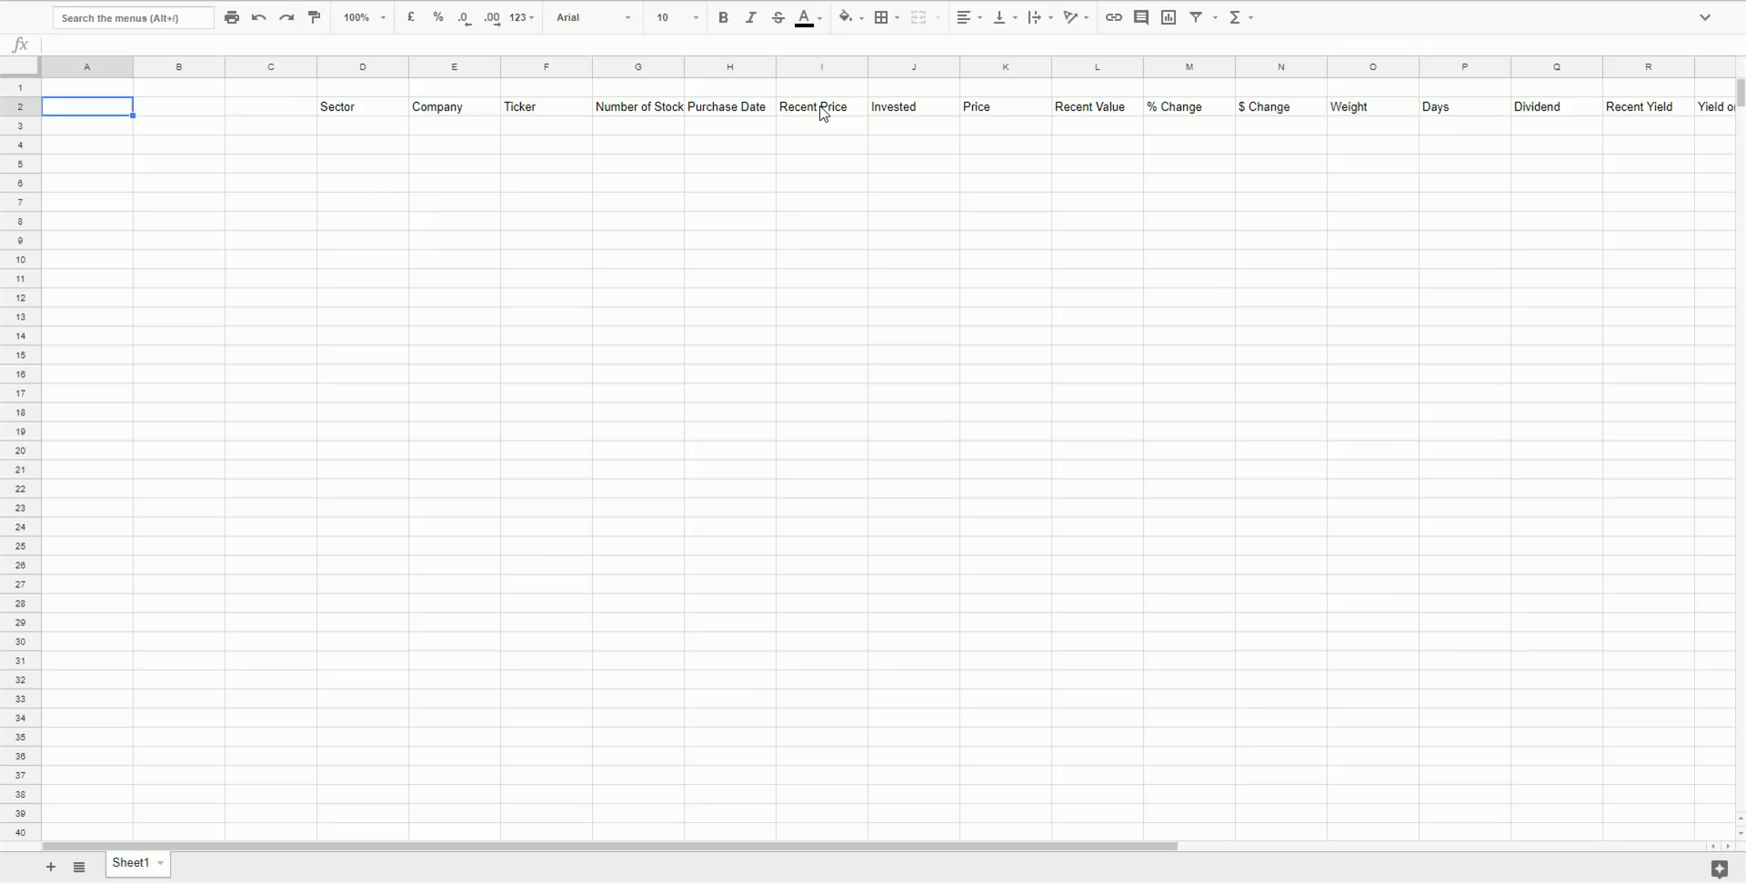
key("Up")
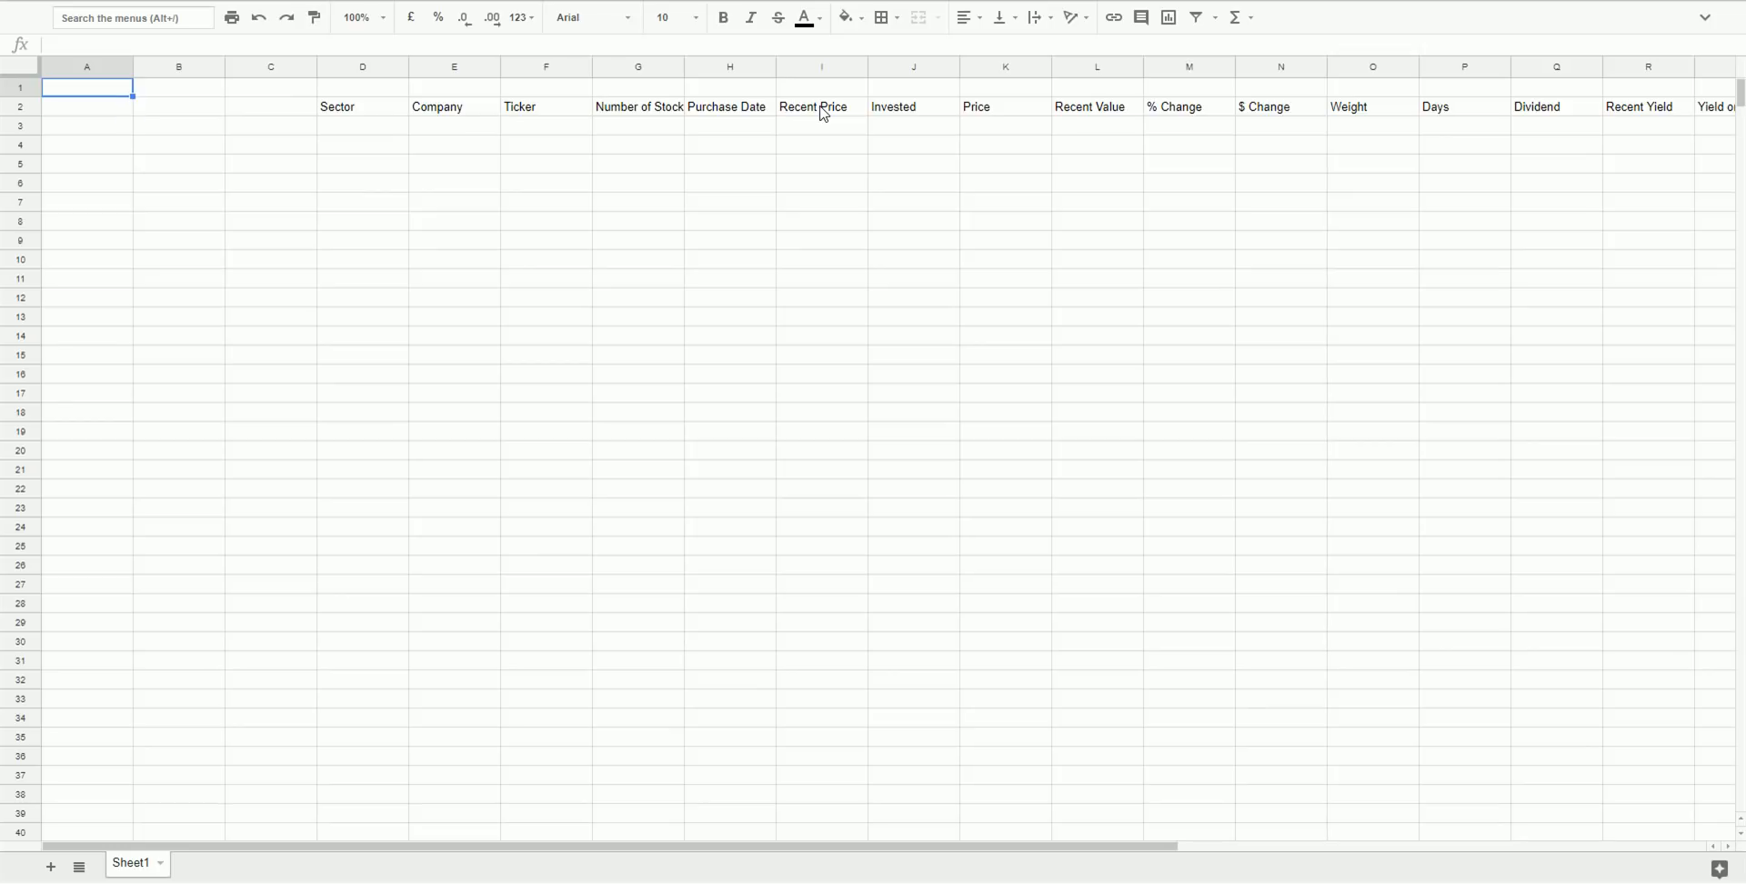
key("Right")
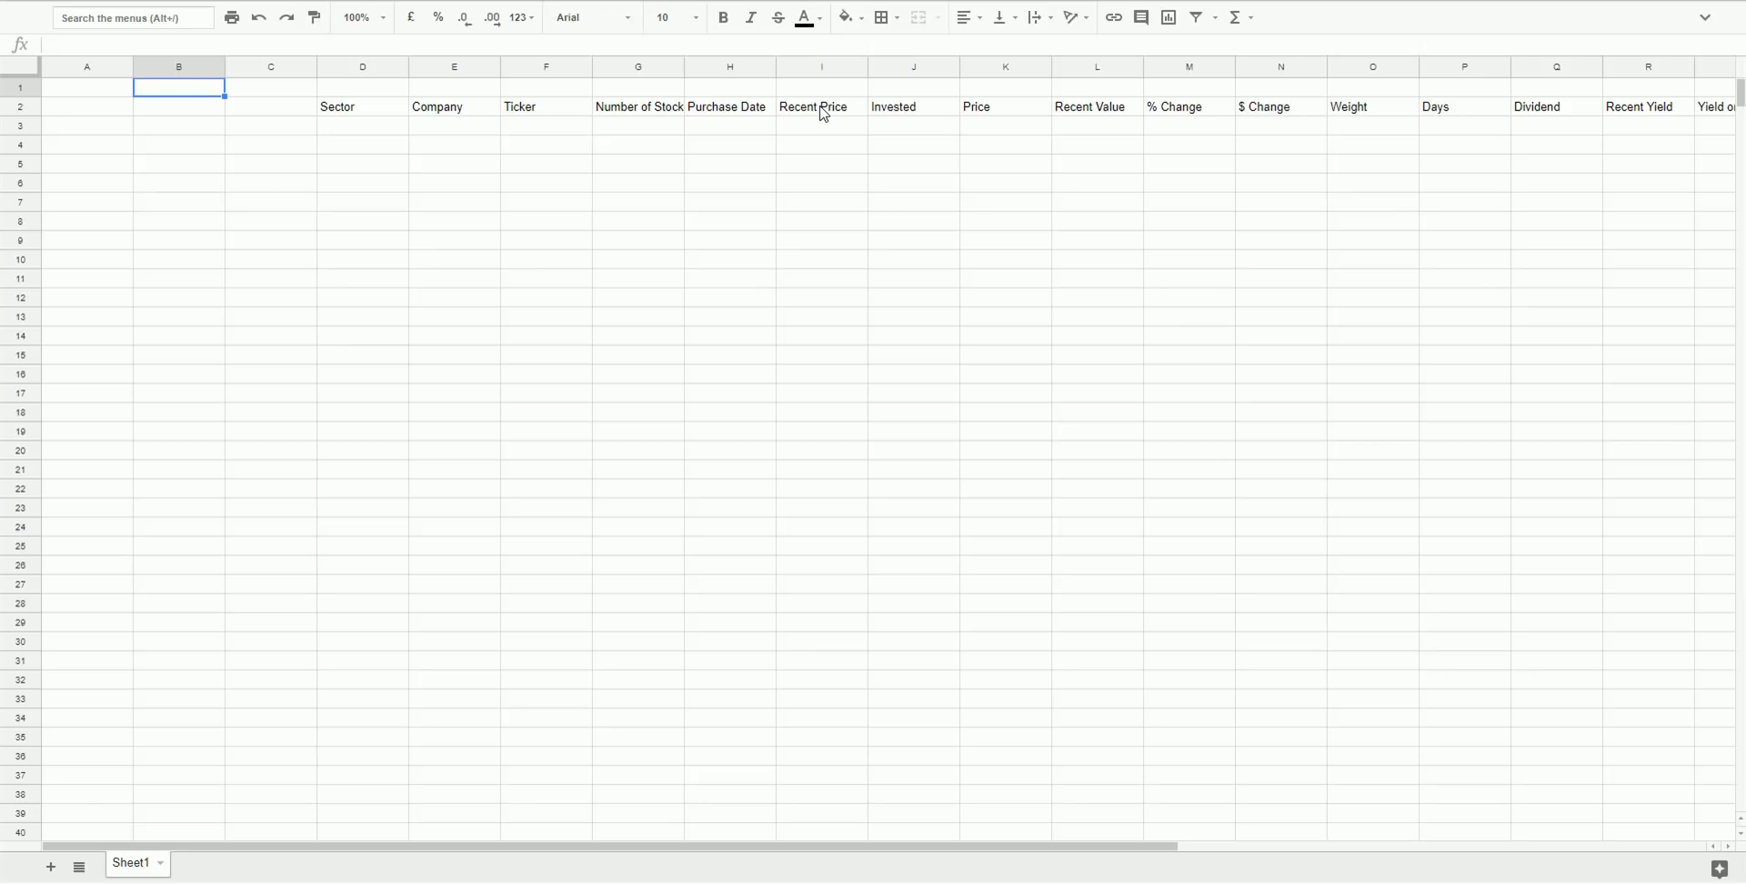
type("to")
key("BackSpace")
key("BackSpace")
key("BackSpace")
key("BackSpace")
type("+today(")
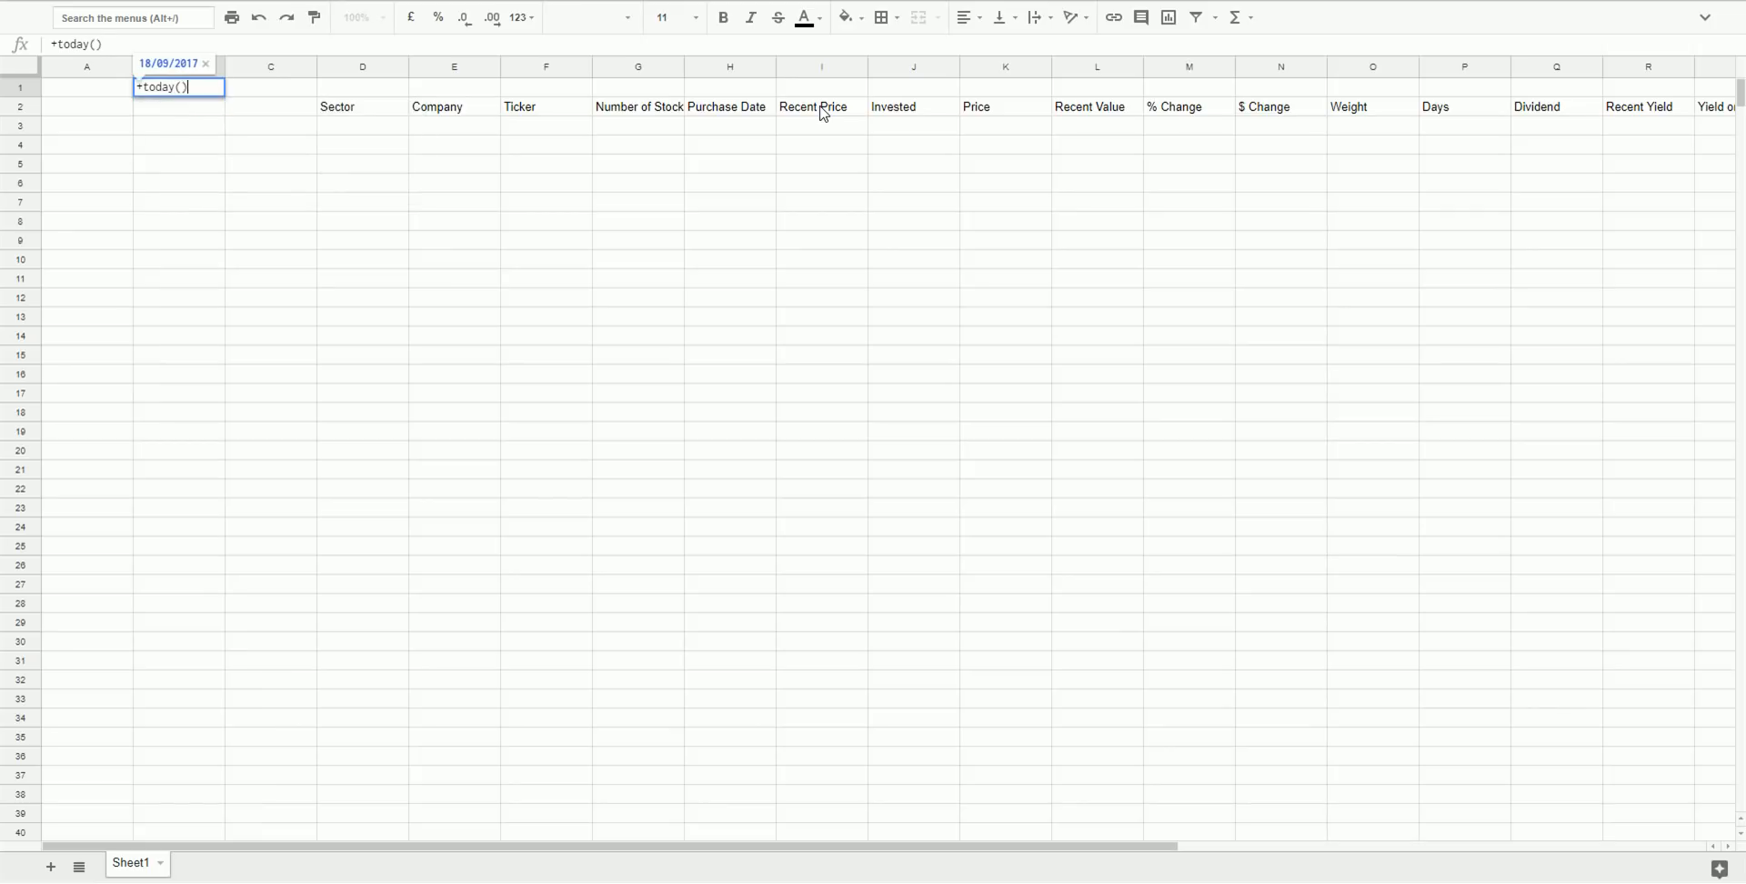
key("Return")
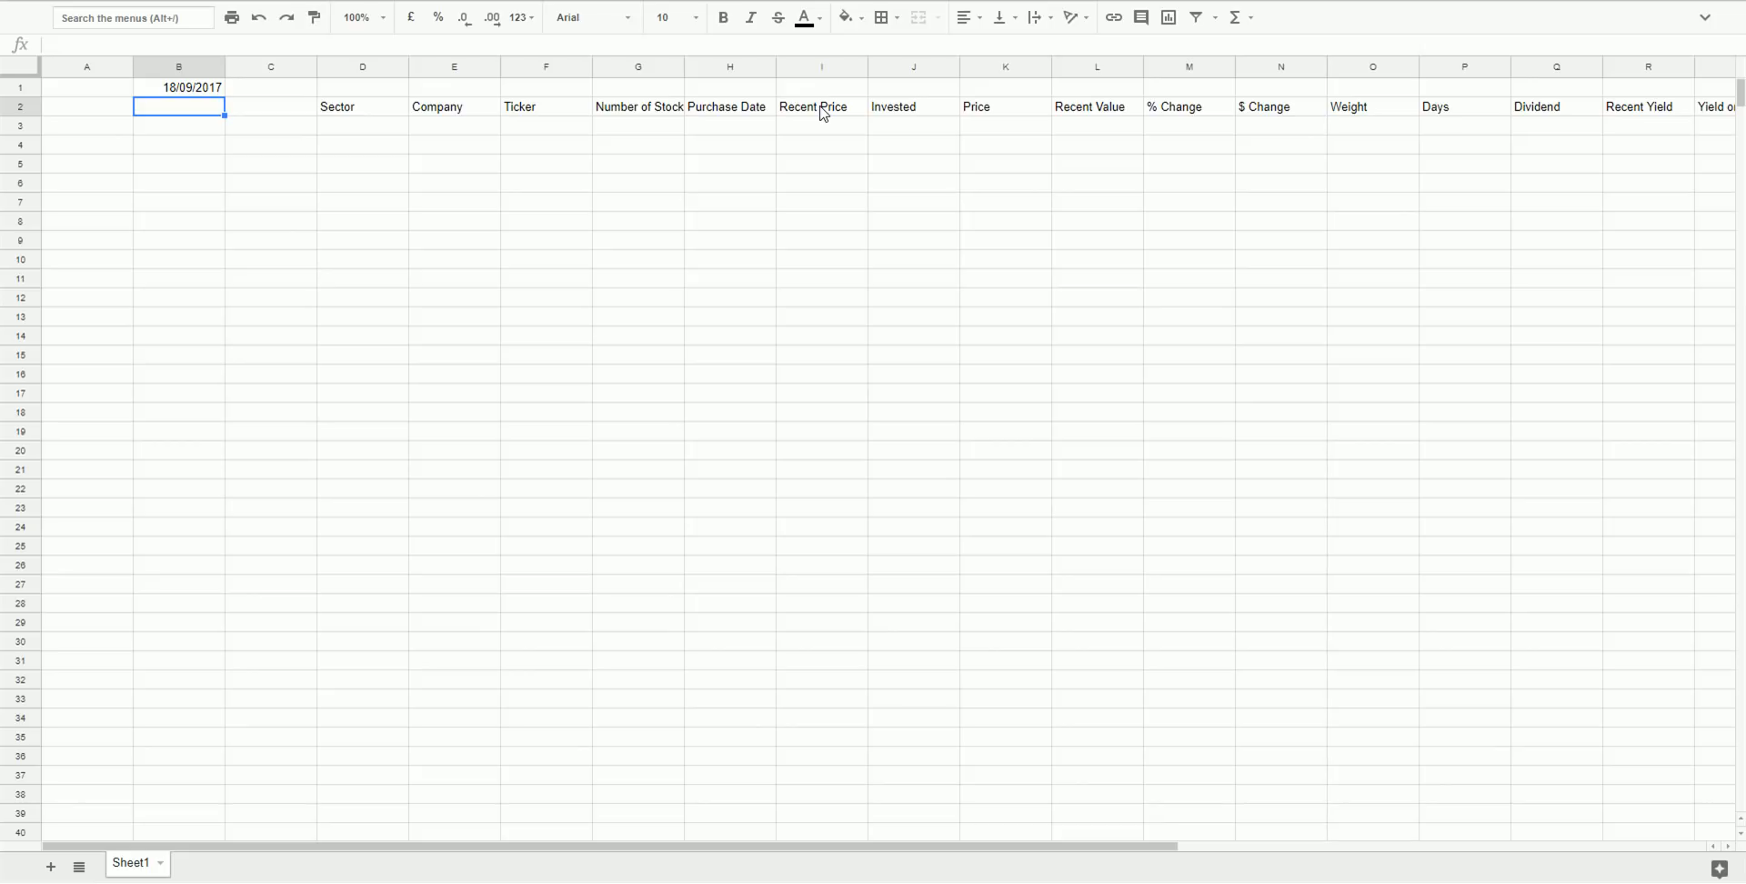
Enter the euro-to-dollar exchange rate formula +googlefinance("currency:EURUSD","average") in cell B2.
type("+")
type("google")
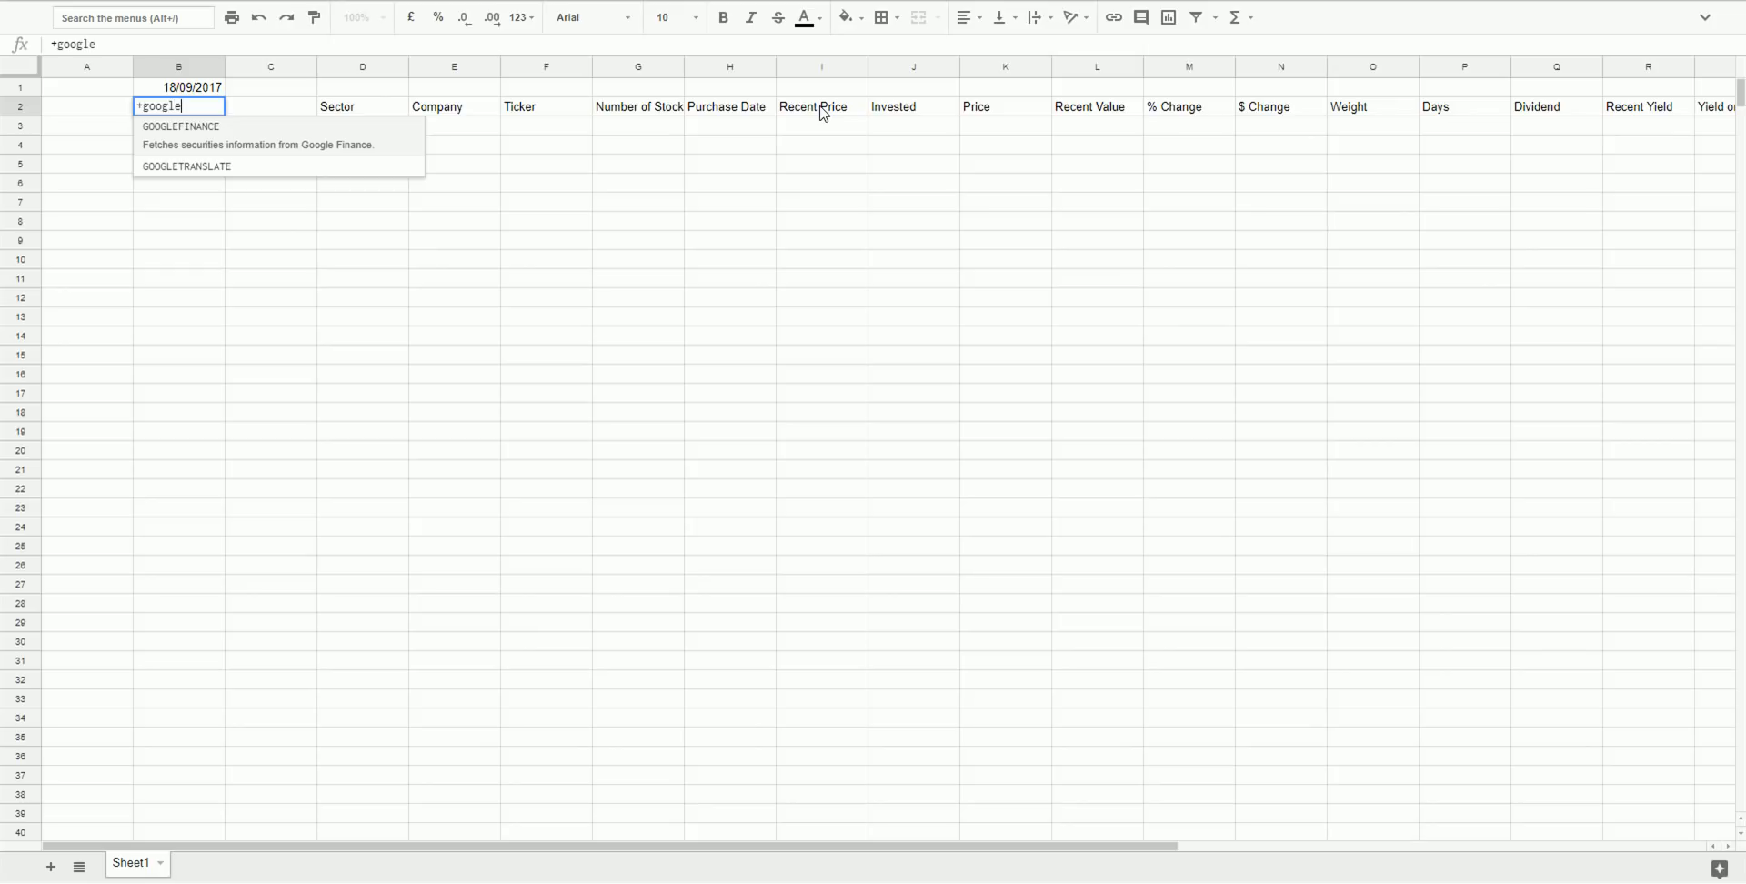
type("finance")
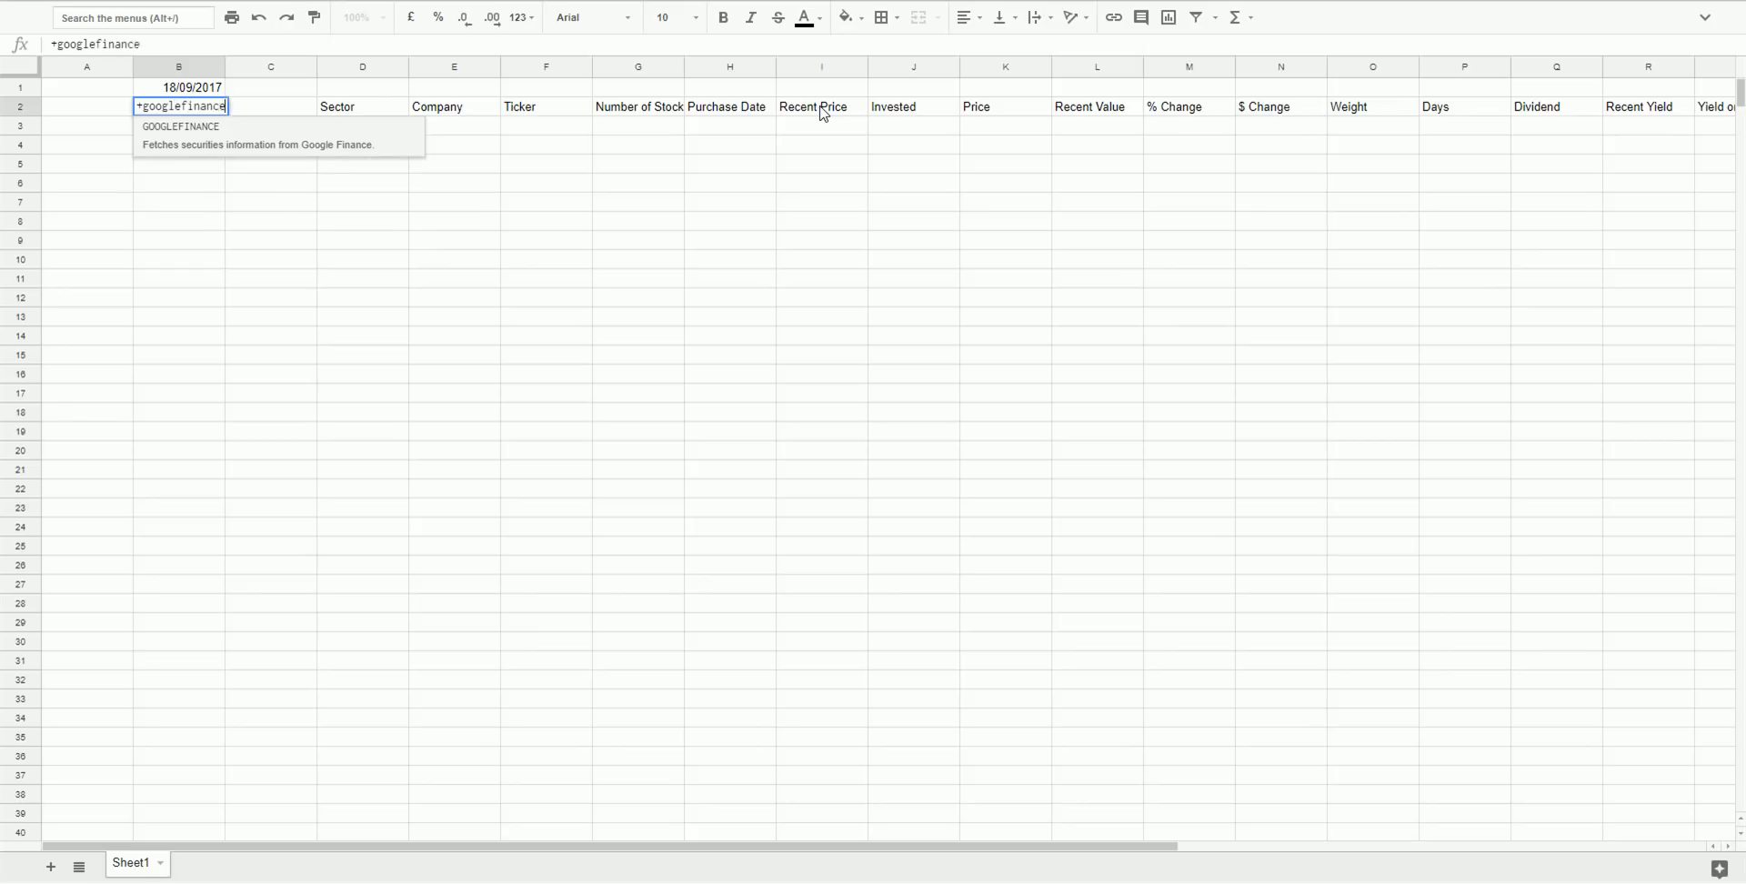
type("(")
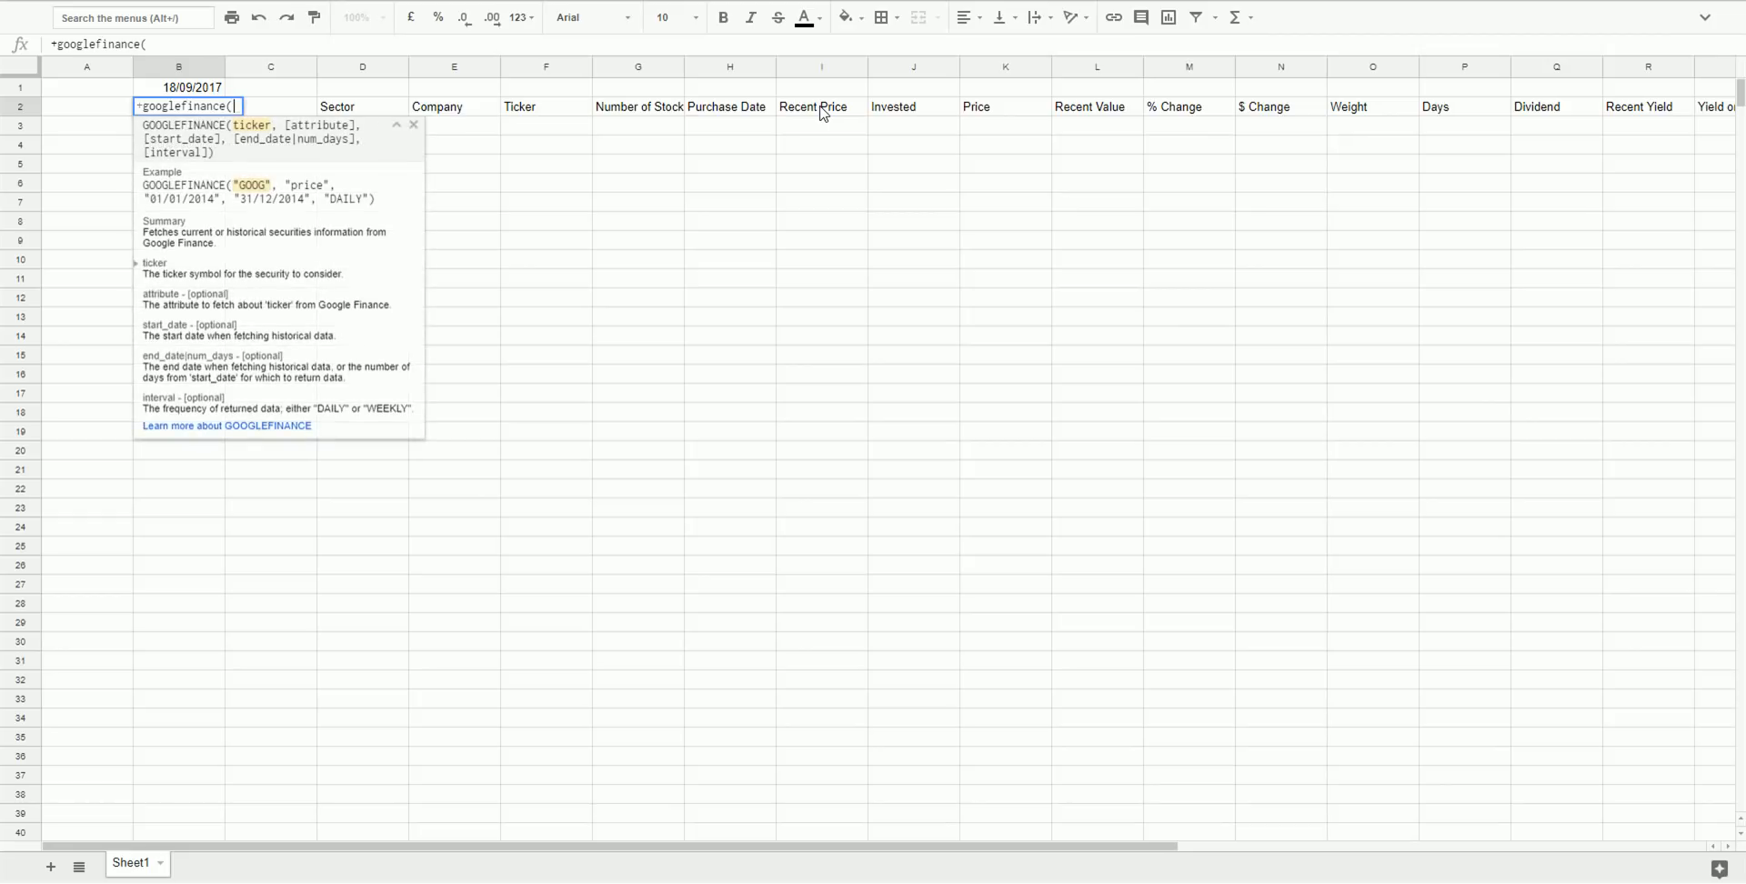
type("\"cureency")
key("BackSpace")
key("BackSpace")
key("BackSpace")
type("ncy")
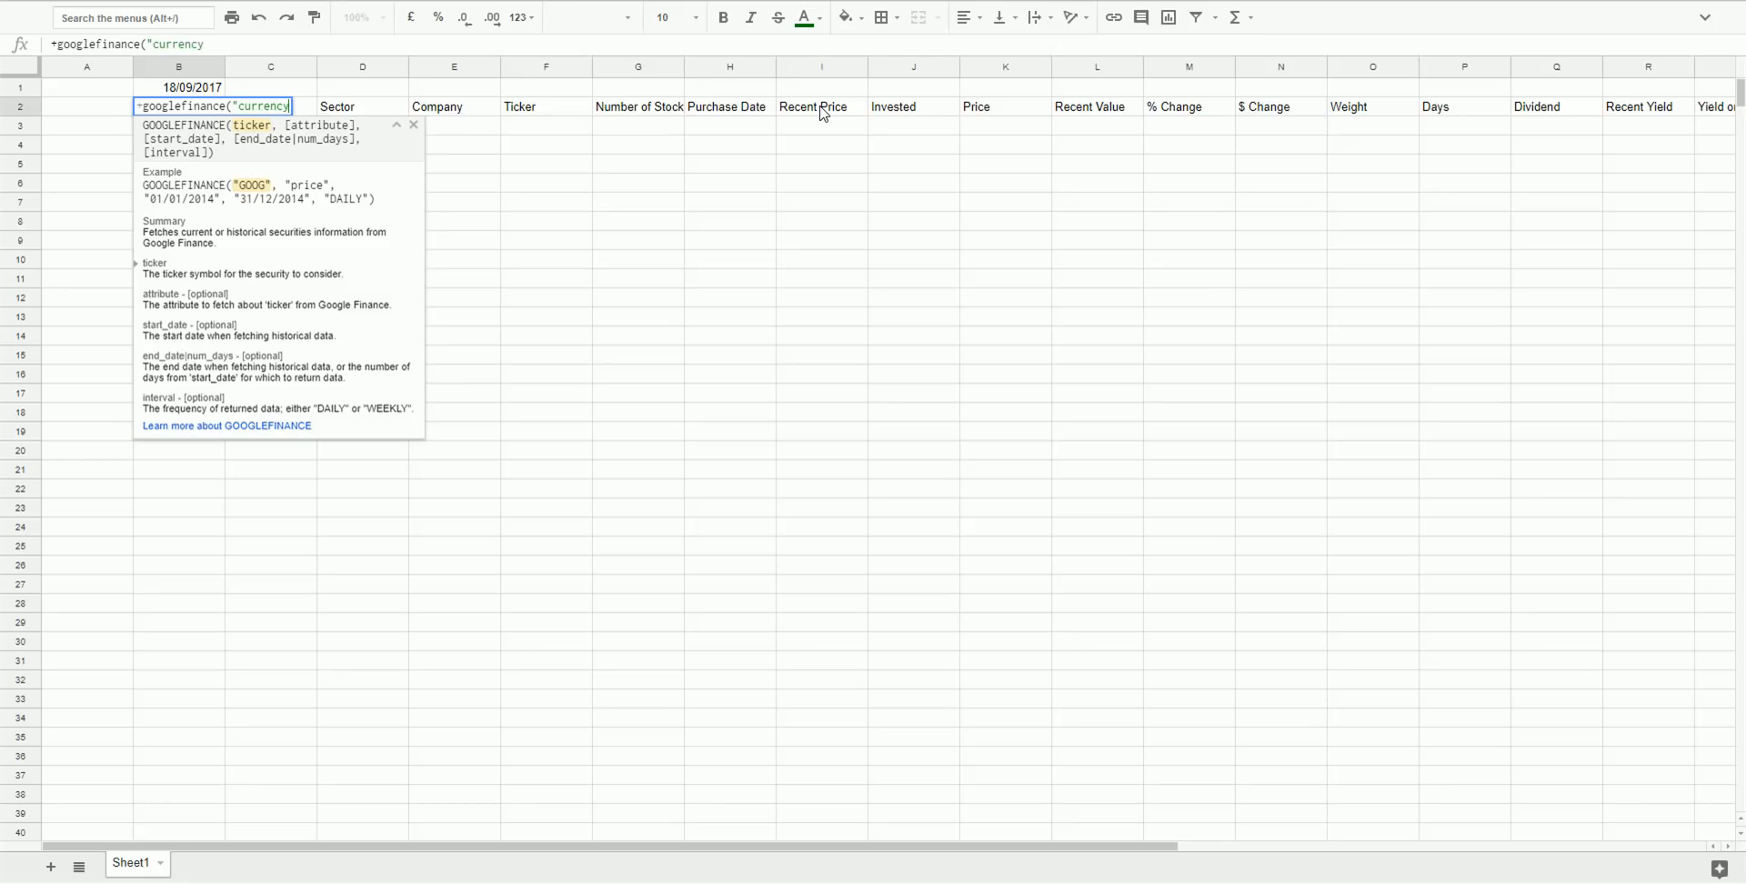
type(":EURUSD\",\"")
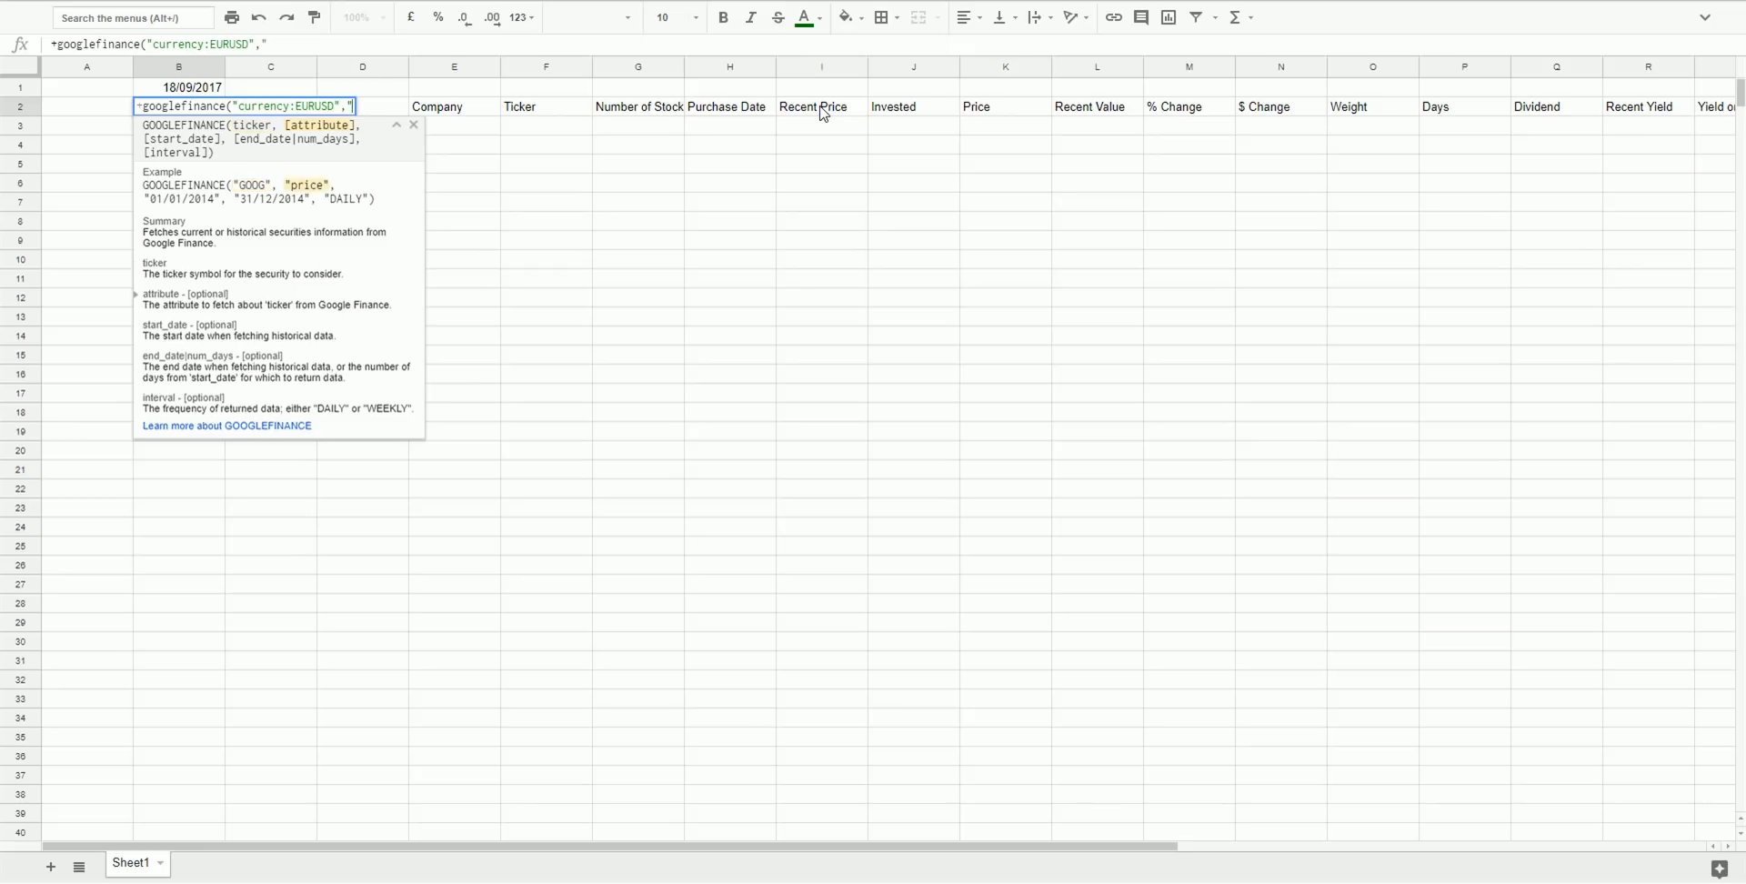
type("average\"")
key("Return")
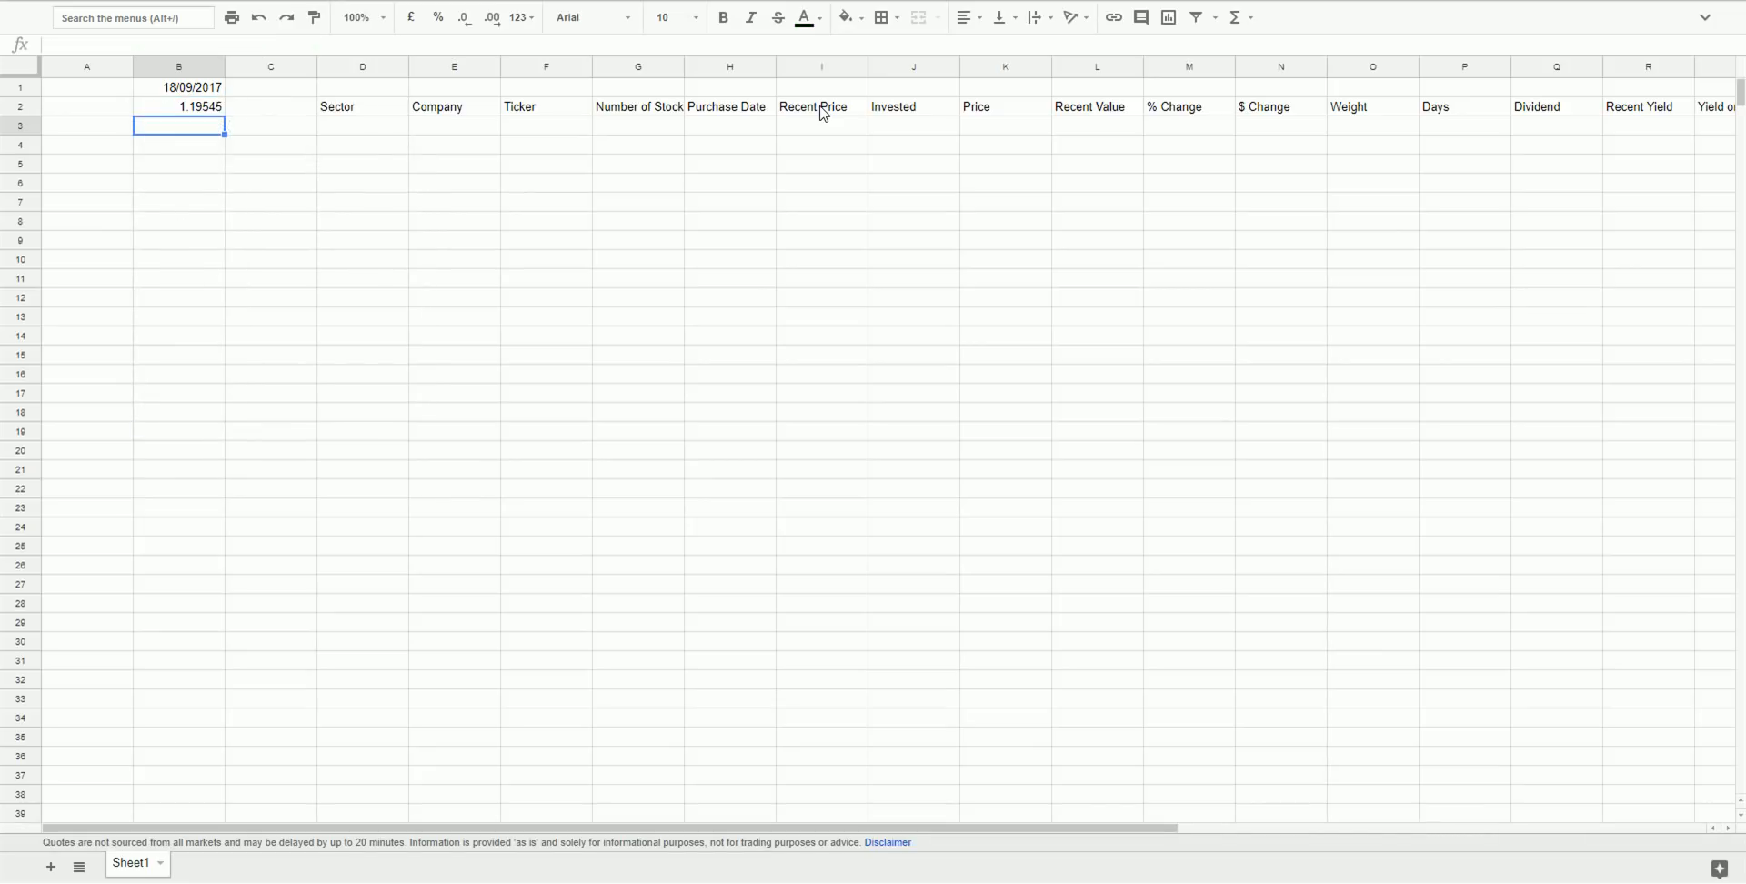
Label cell A4 Sp 27jan2017 and enter 2294.69 beside it in B4.
key("Left")
key("Down")
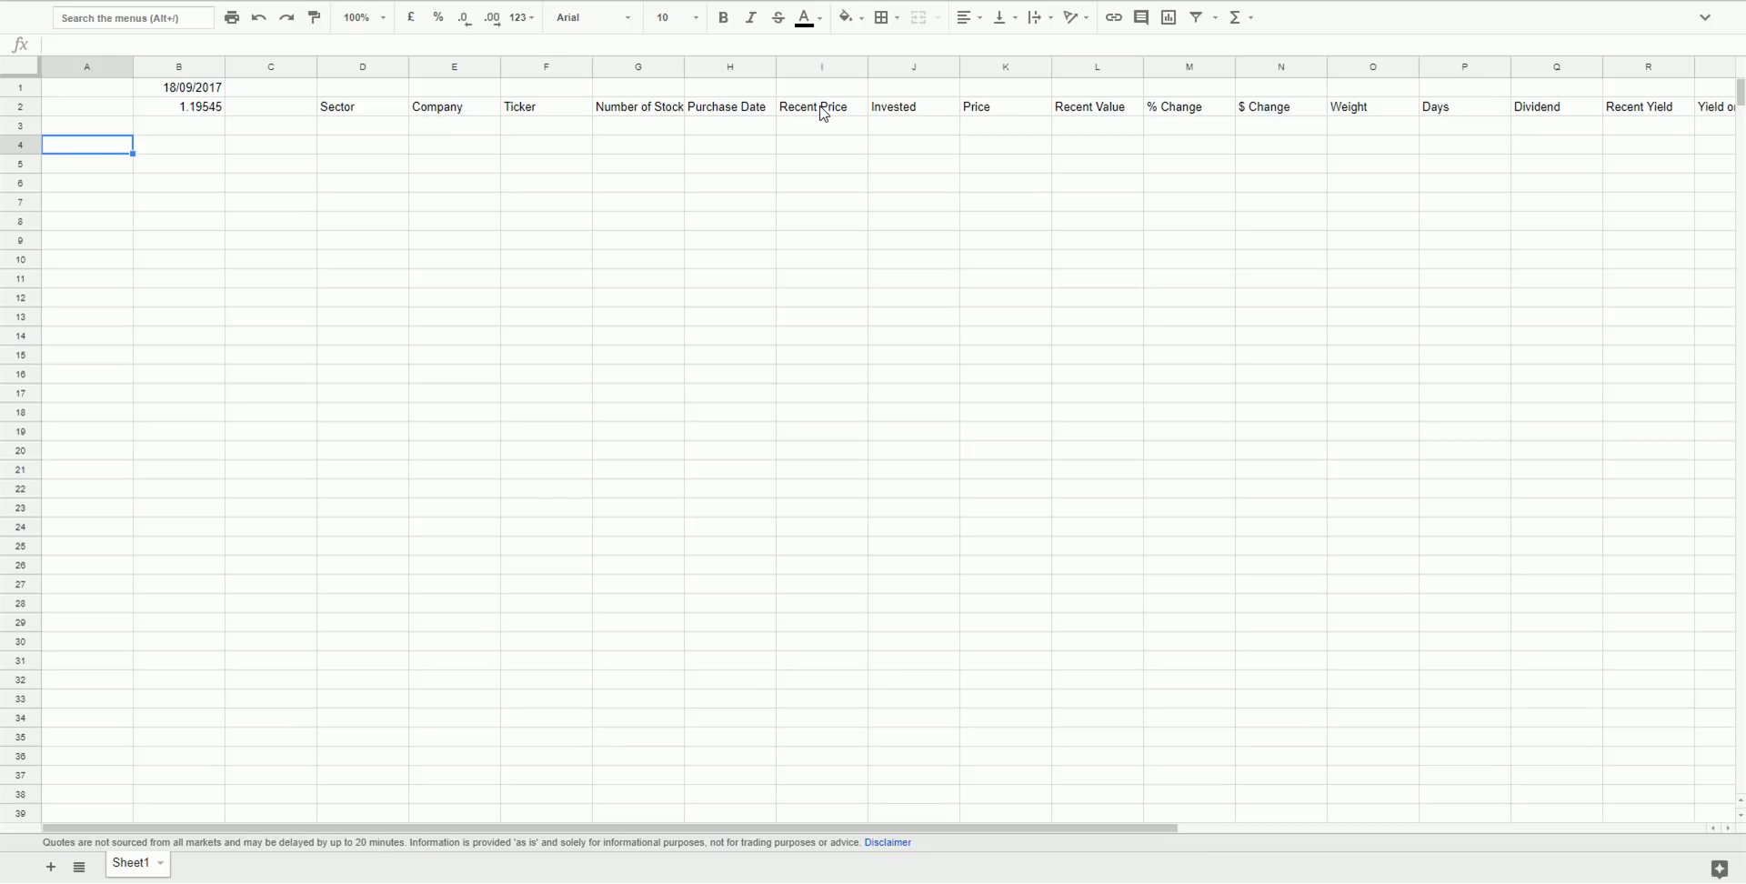
type("Sp 27jan2")
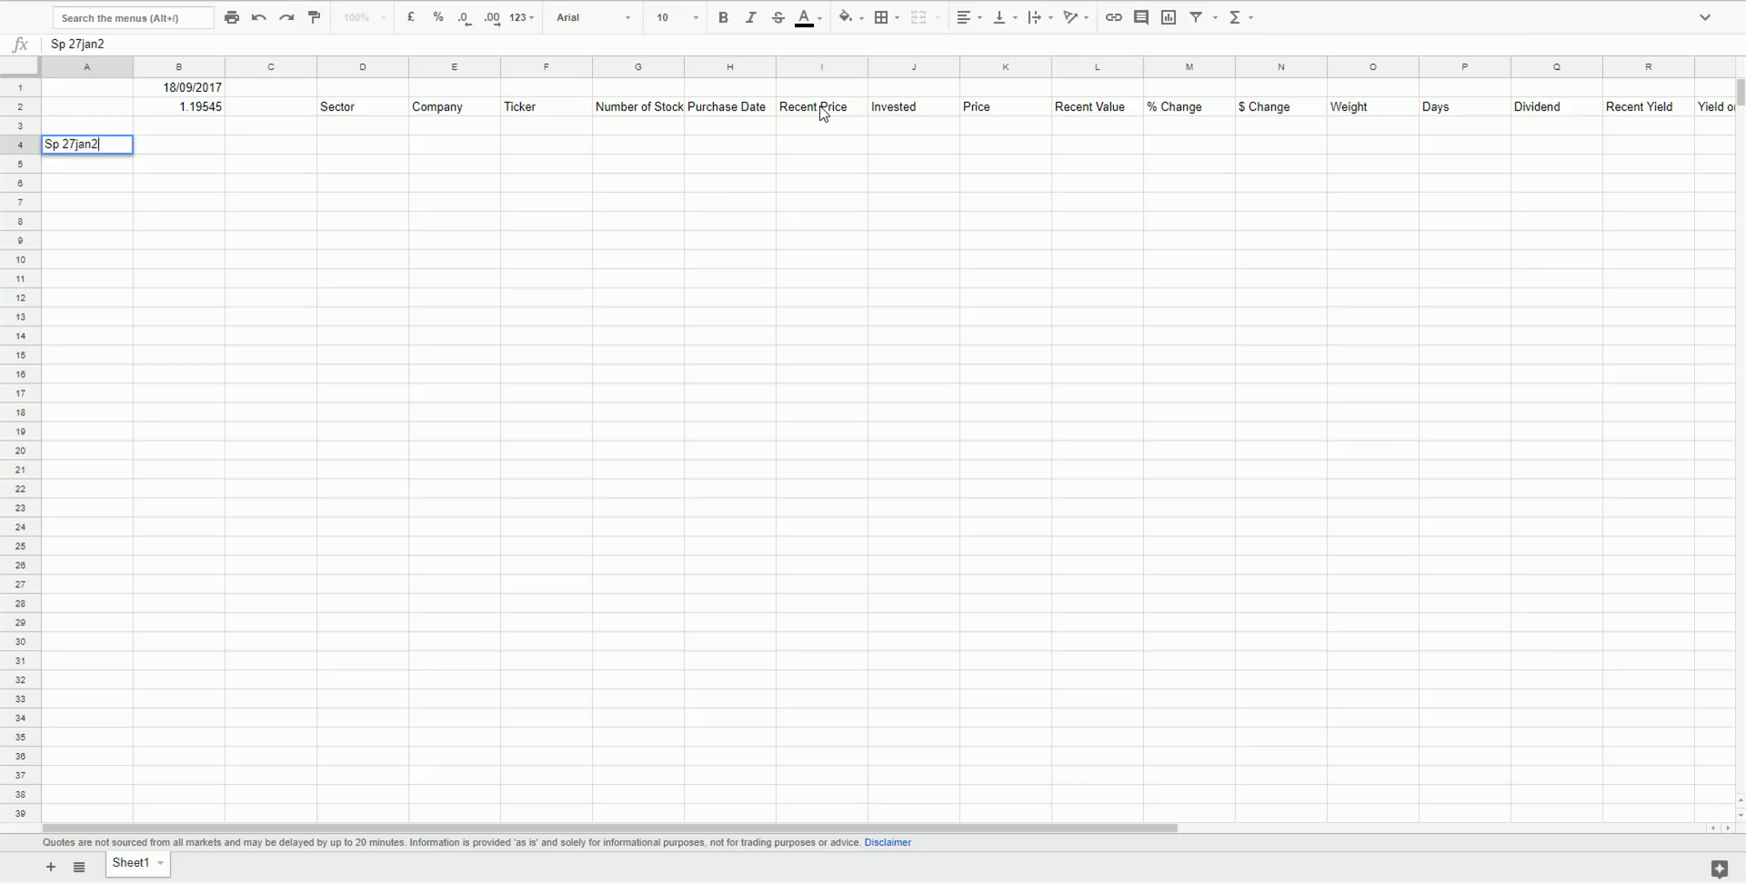
type("017")
key("Tab")
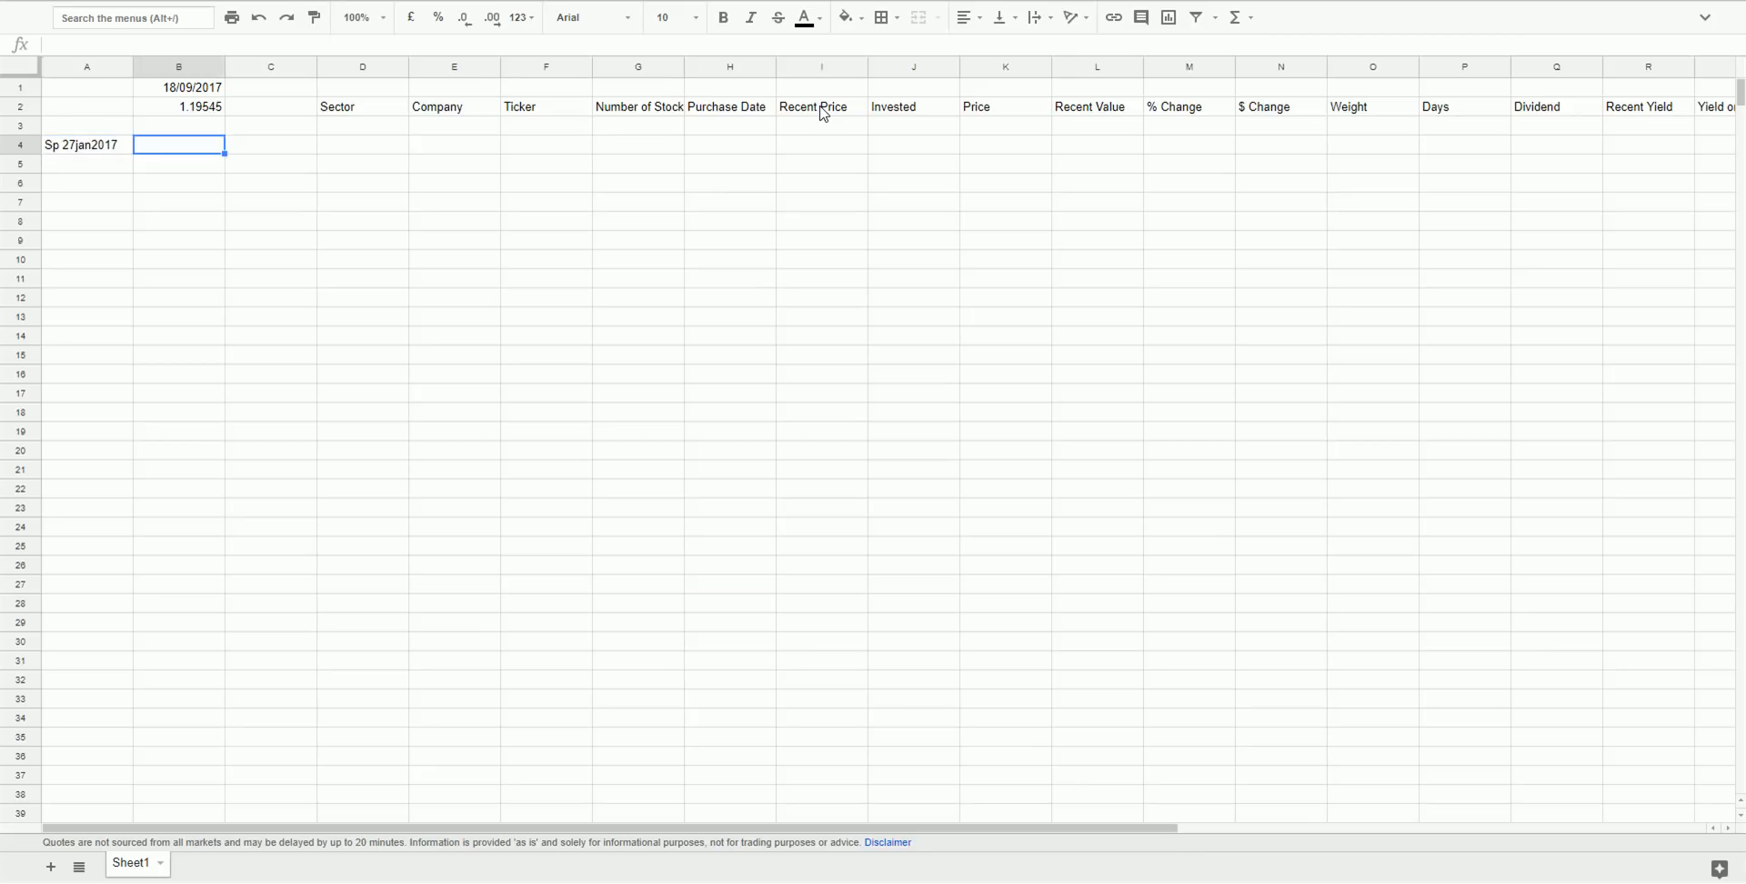
type("2294.69")
key("Left")
key("Down")
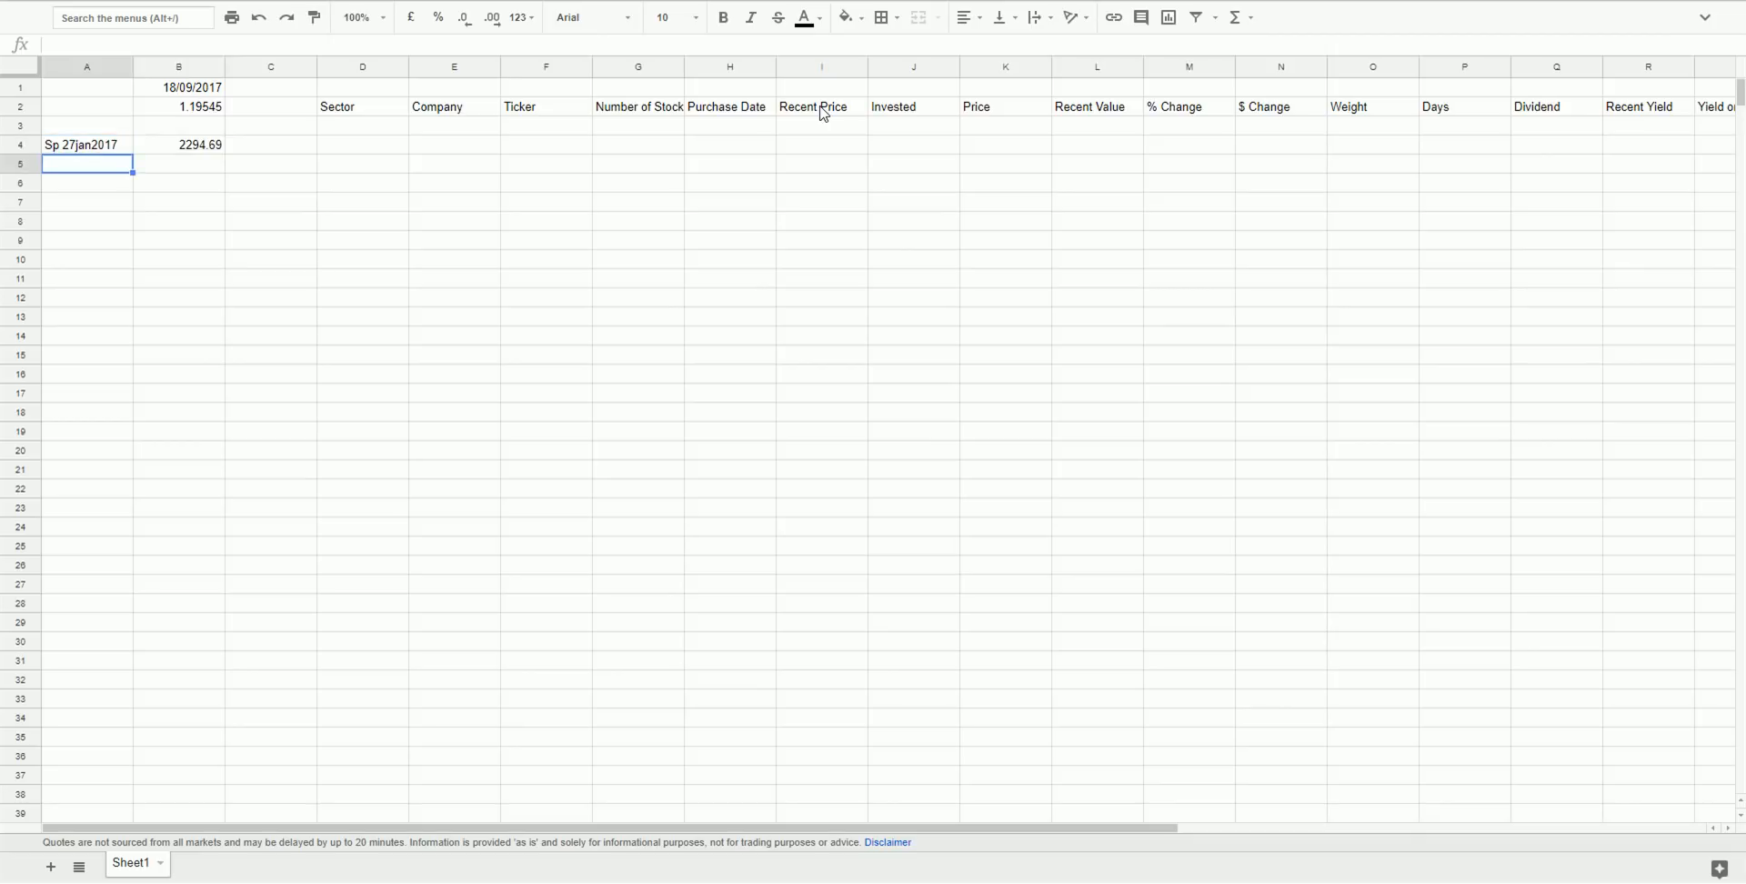
Add the label Sp500 today in cell A5.
type("Sp")
key("BackSpace")
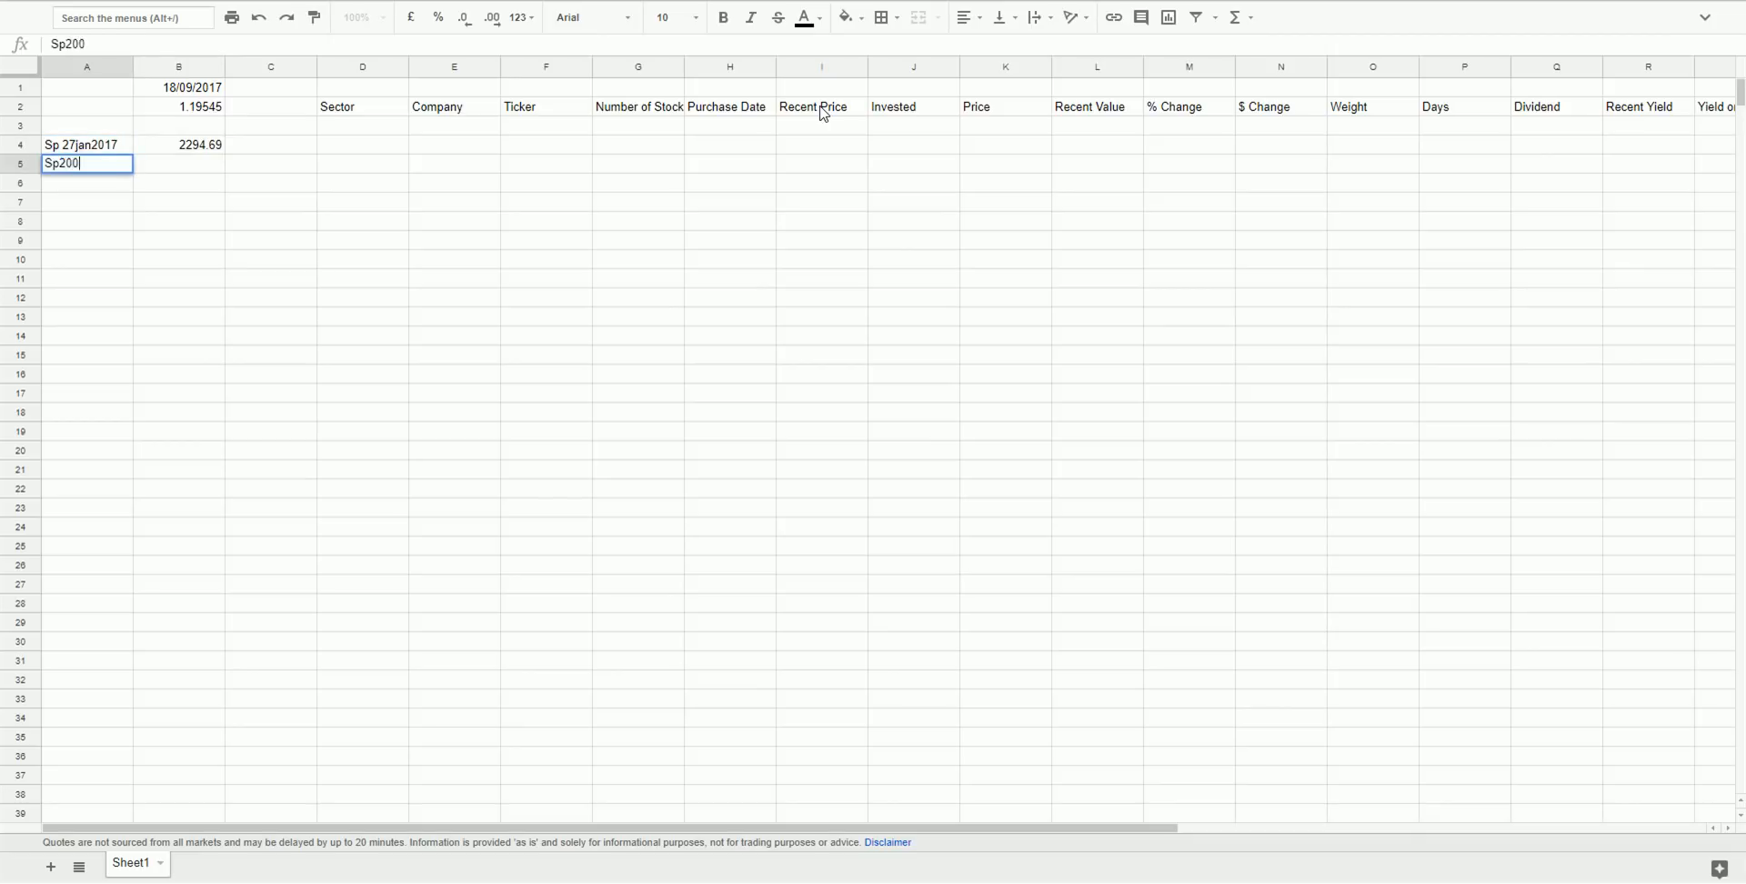
type("500 today")
key("Return")
key("Return")
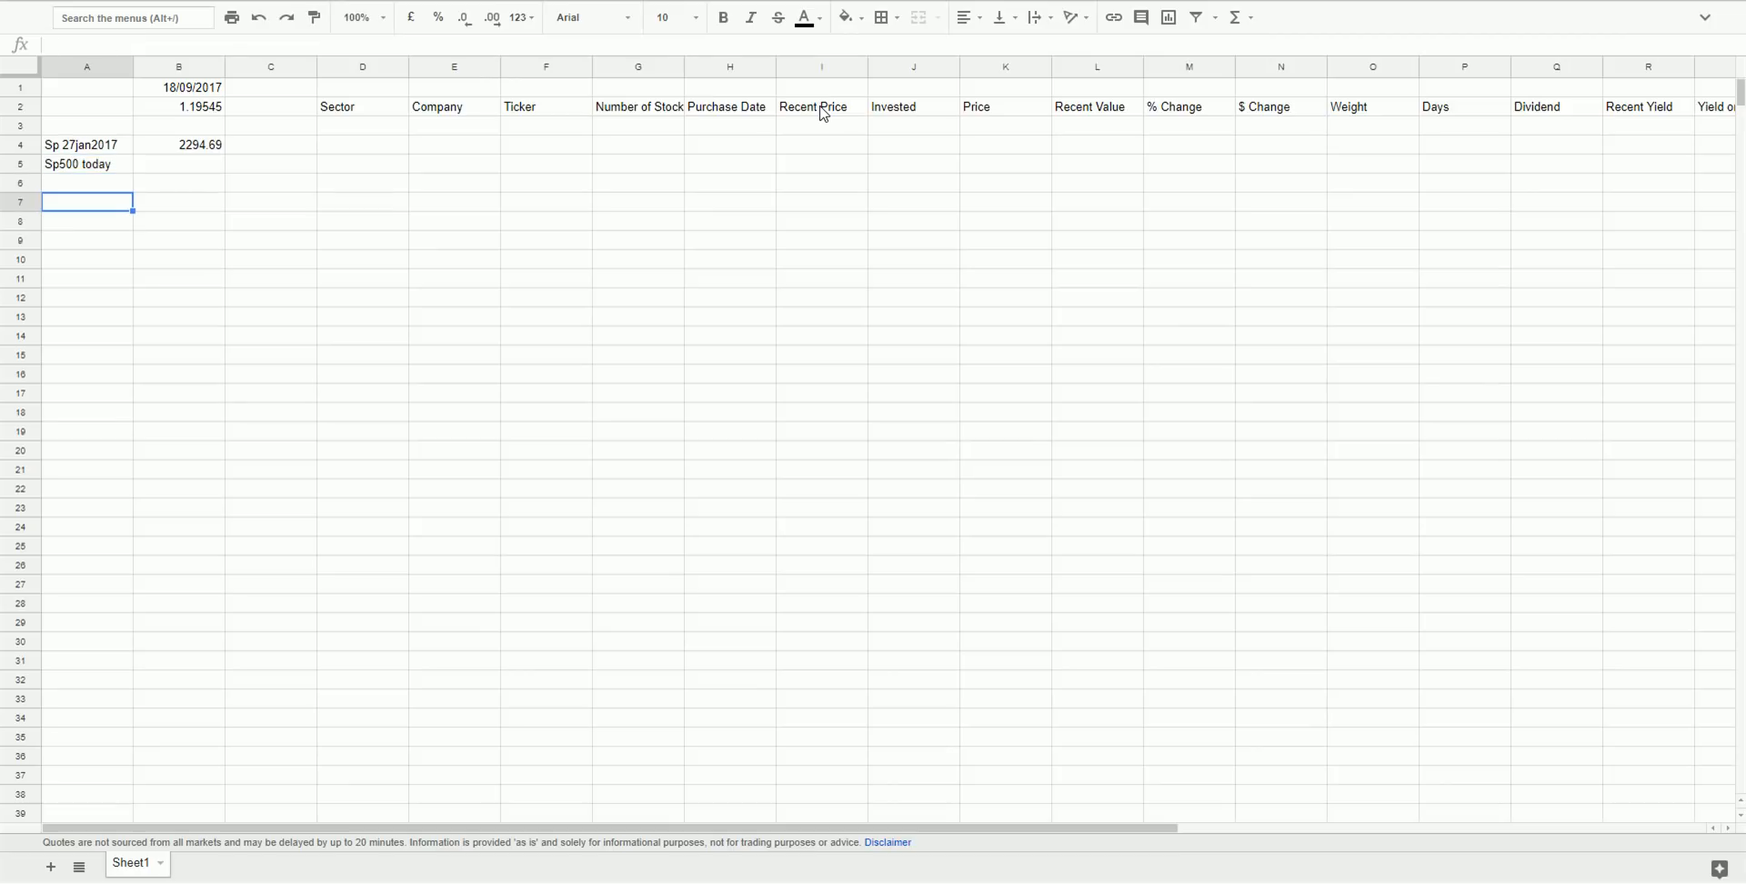
Add the labels Nasdaq 27jan2107 in A7 and Nasdaq today in A8.
type("Nasdaq 27jan2107")
key("Return")
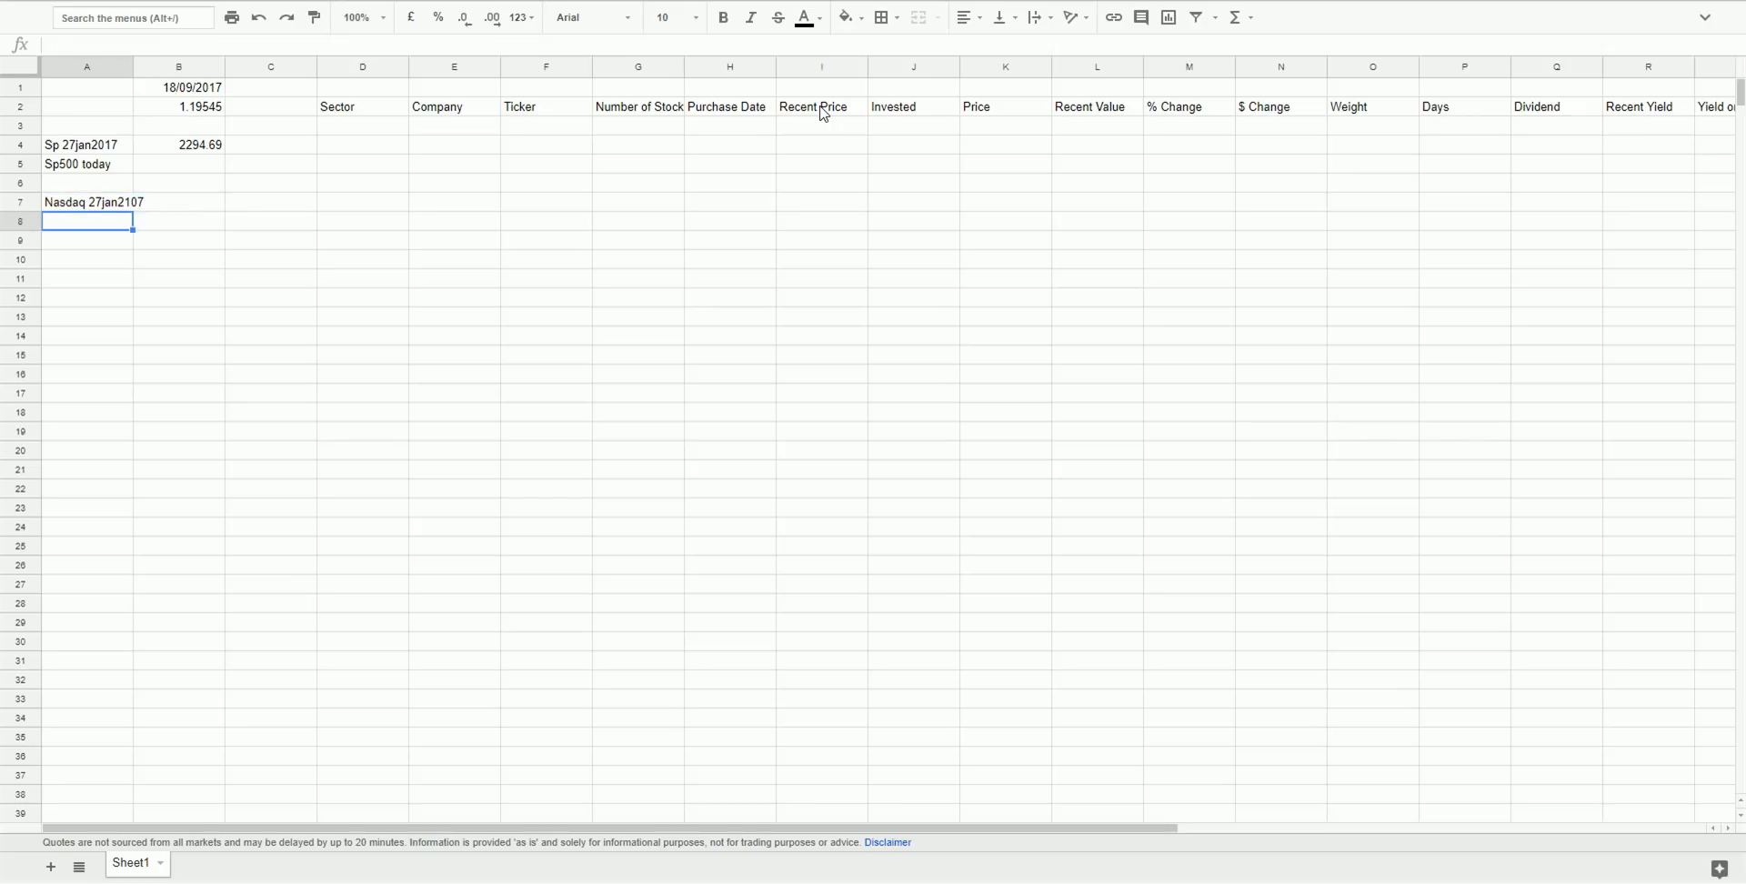
type("Nasdaq ")
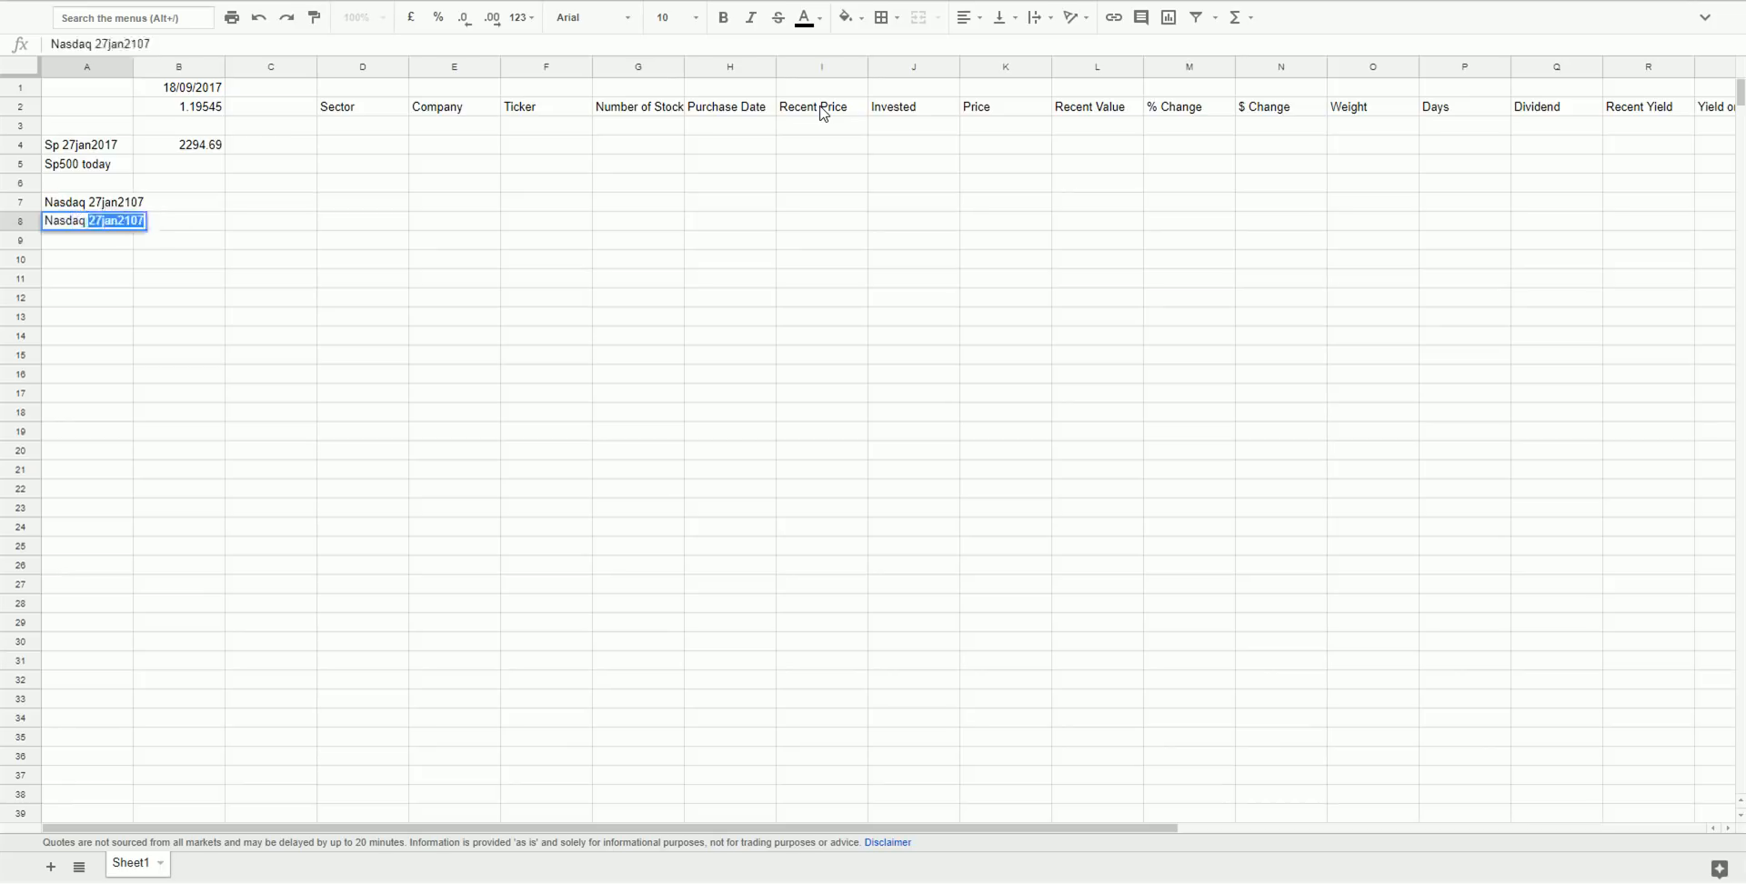
type("today")
key("Return")
type("D")
key("BackSpace")
key("Return")
Add the labels Dow "7jan2017 in A10 and Dow today in A11.
type("Do")
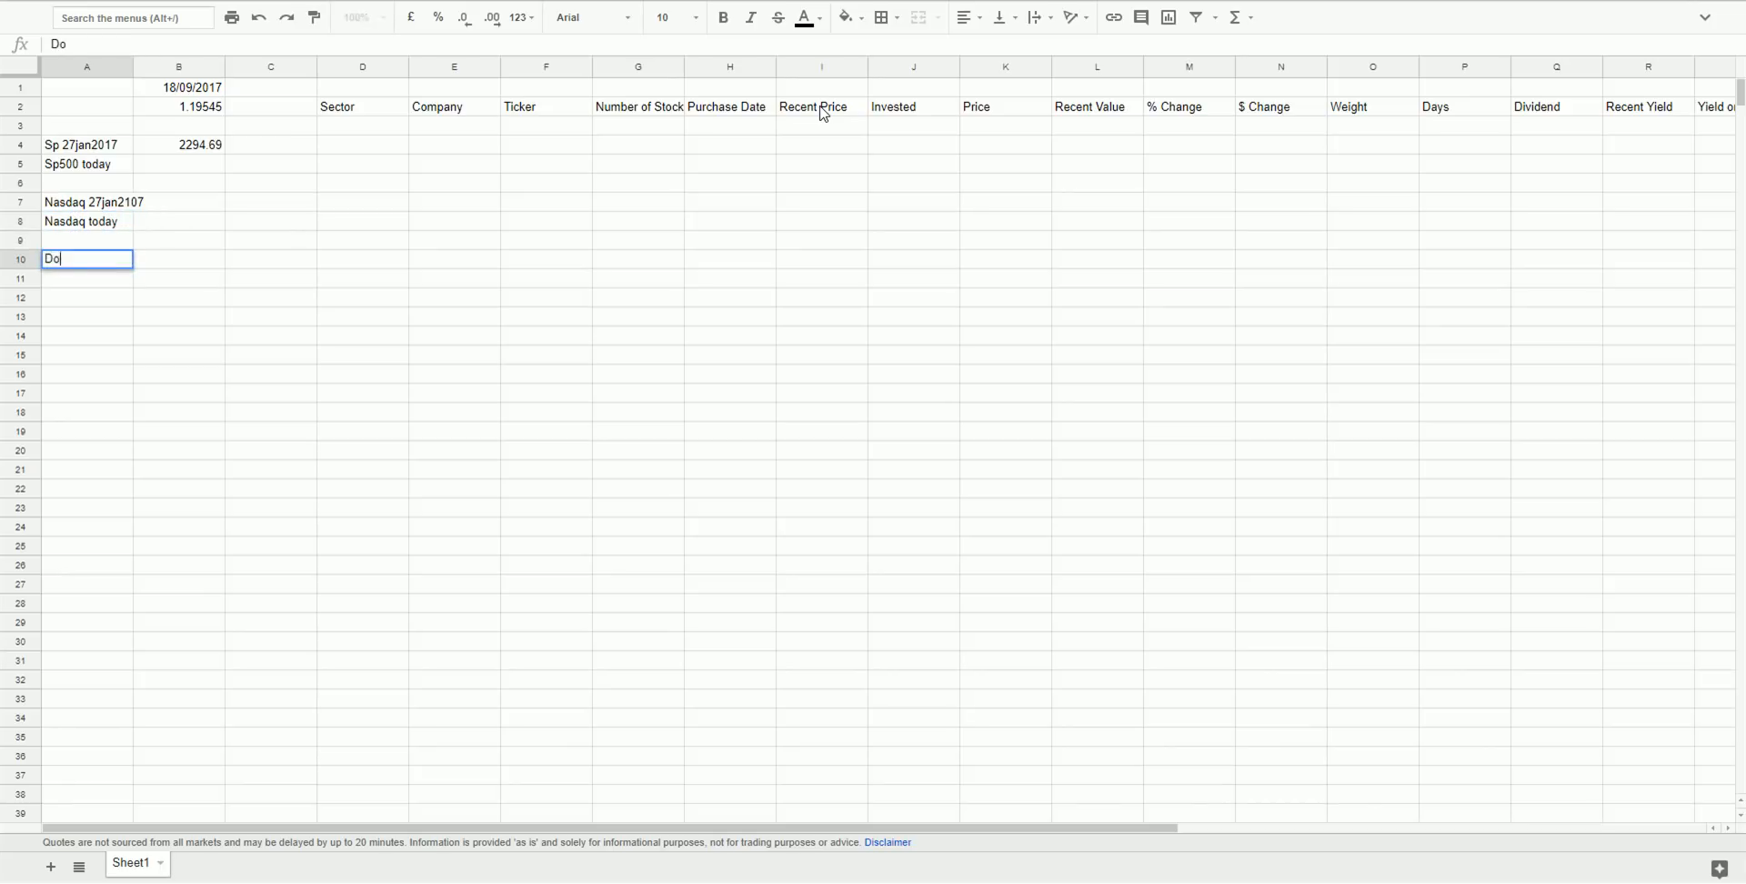
type("w \"7jan2017")
key("Return")
type("Dow today")
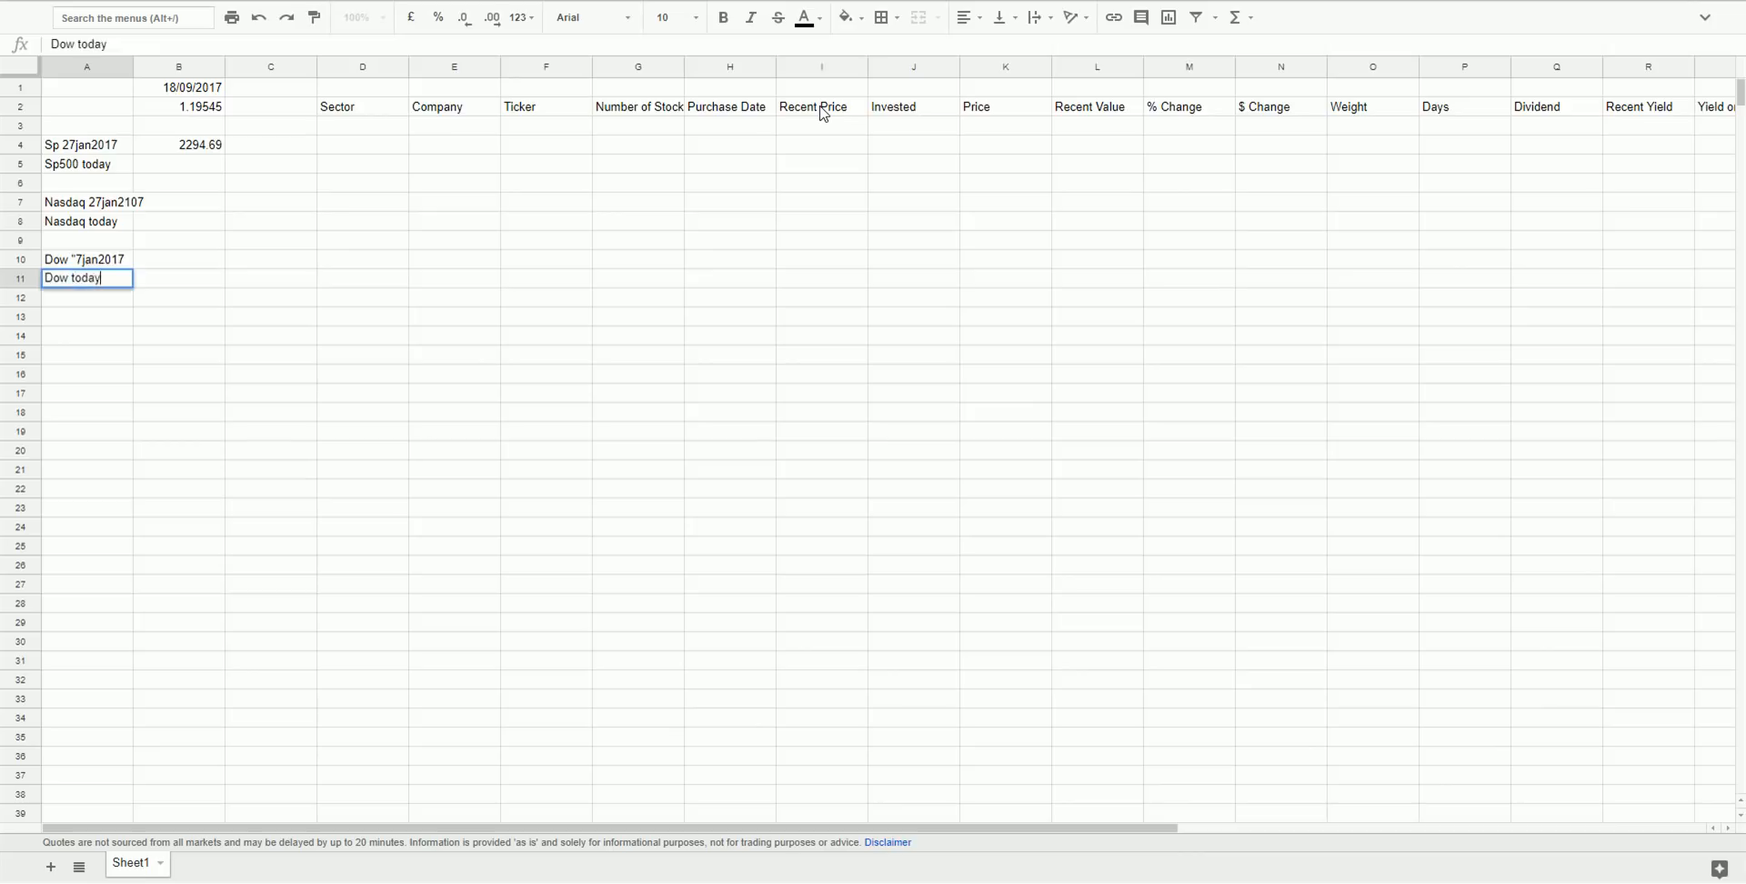
Enter 51668.06 in cell B7 as the January Nasdaq value.
key("Up")
key("Up")
key("Up")
key("Up")
key("Right")
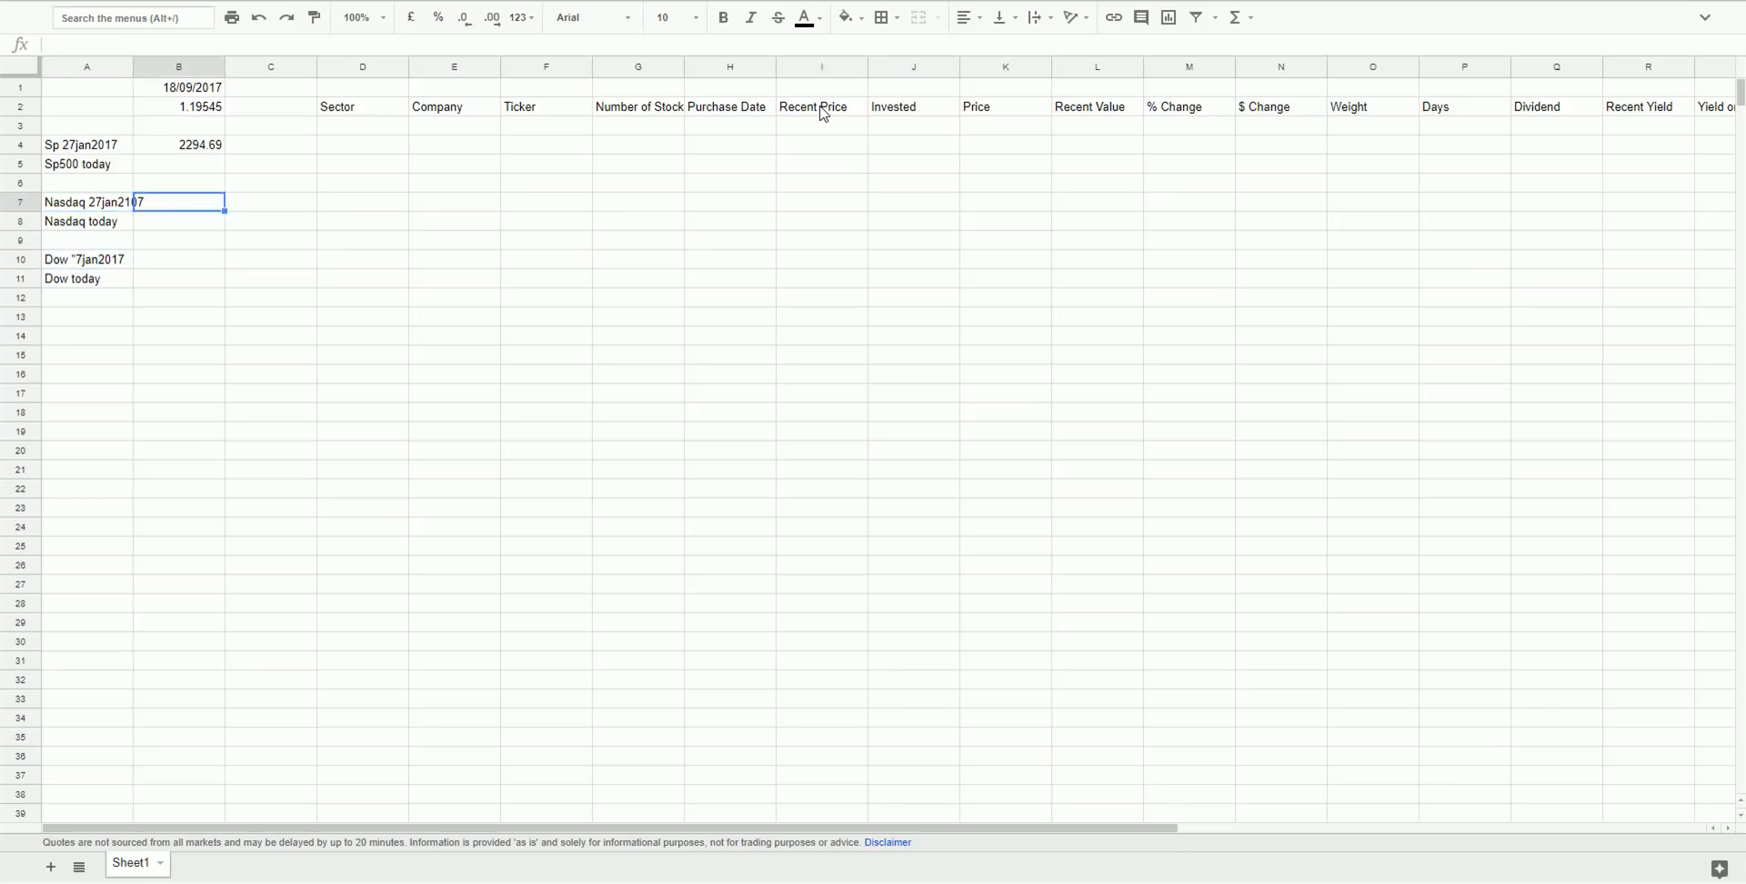
type("51668.06")
key("Return")
key("Return")
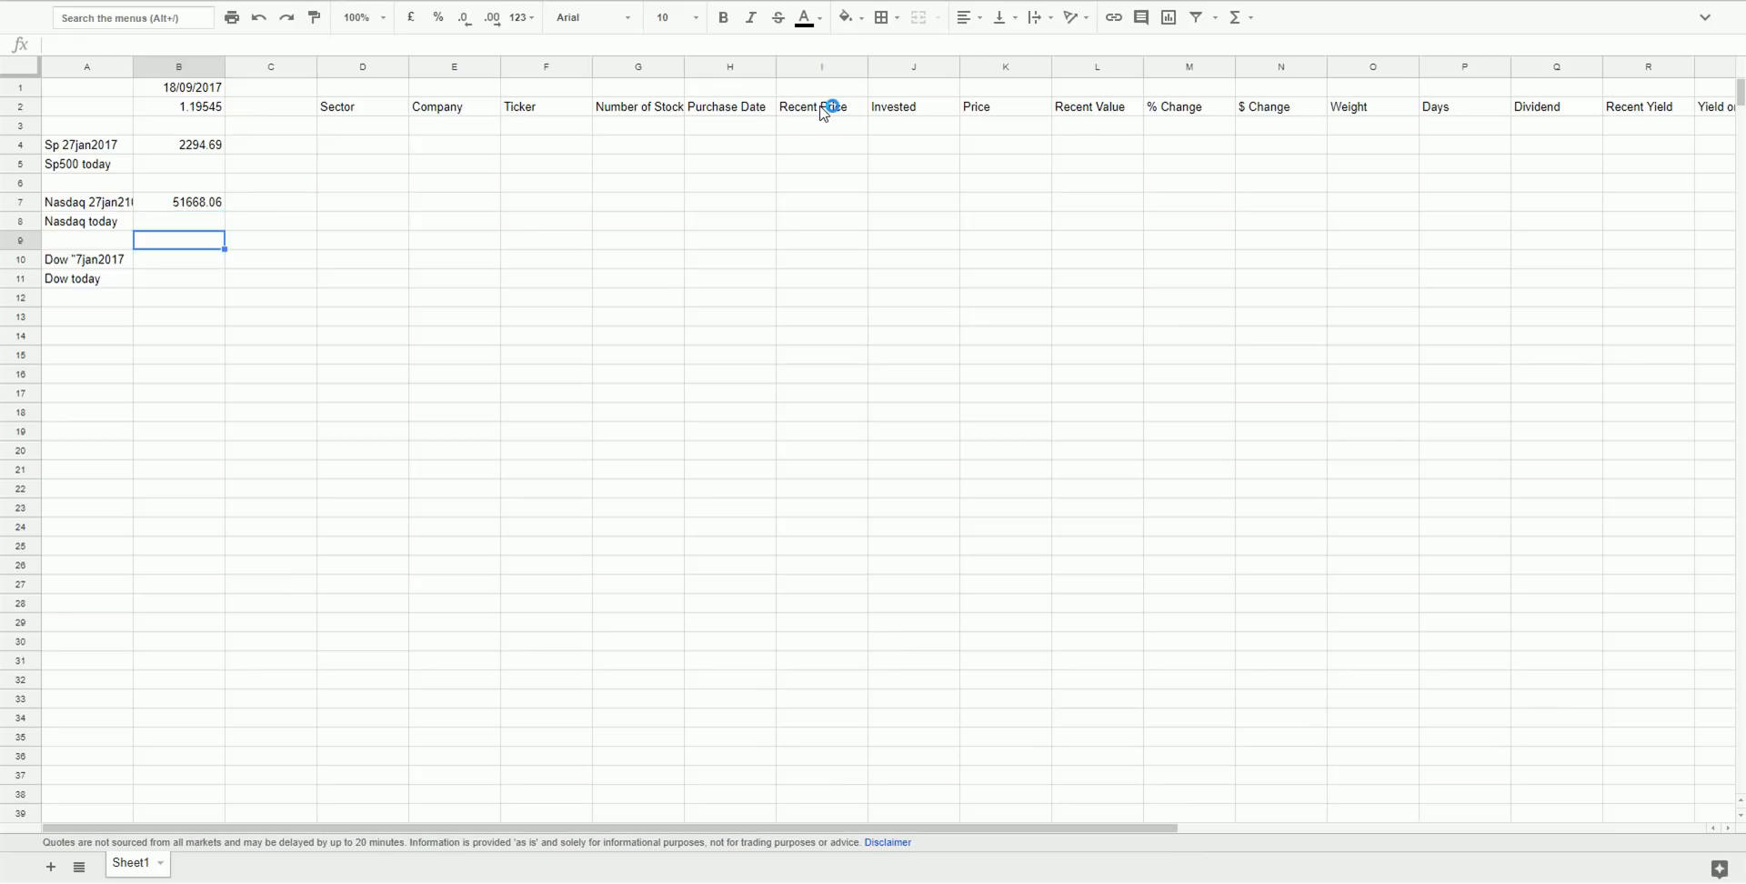
Enter 20093.76 in cell B10 as the January Dow value.
key("Down")
type("20000")
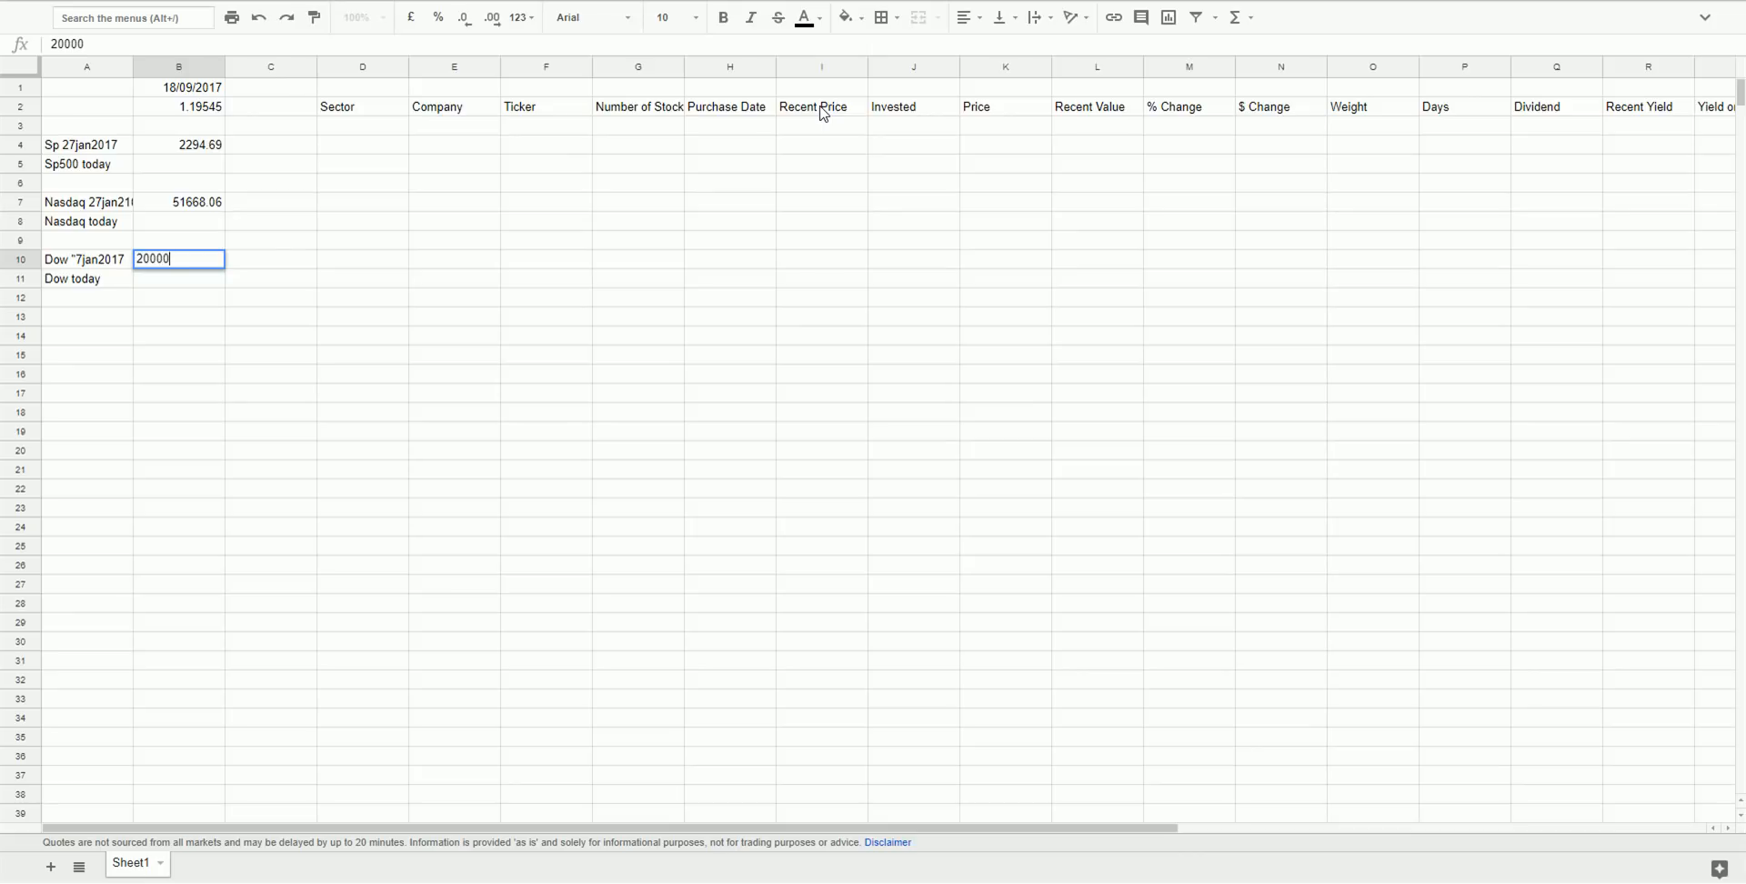
key("BackSpace")
type("93.76")
key("Return")
Enter the formula +googlefinance("indexsp;.inx","price") in B5 for today's S&P 500 value.
key("Up")
key("Up")
key("Up")
key("Up")
key("Up")
key("Up")
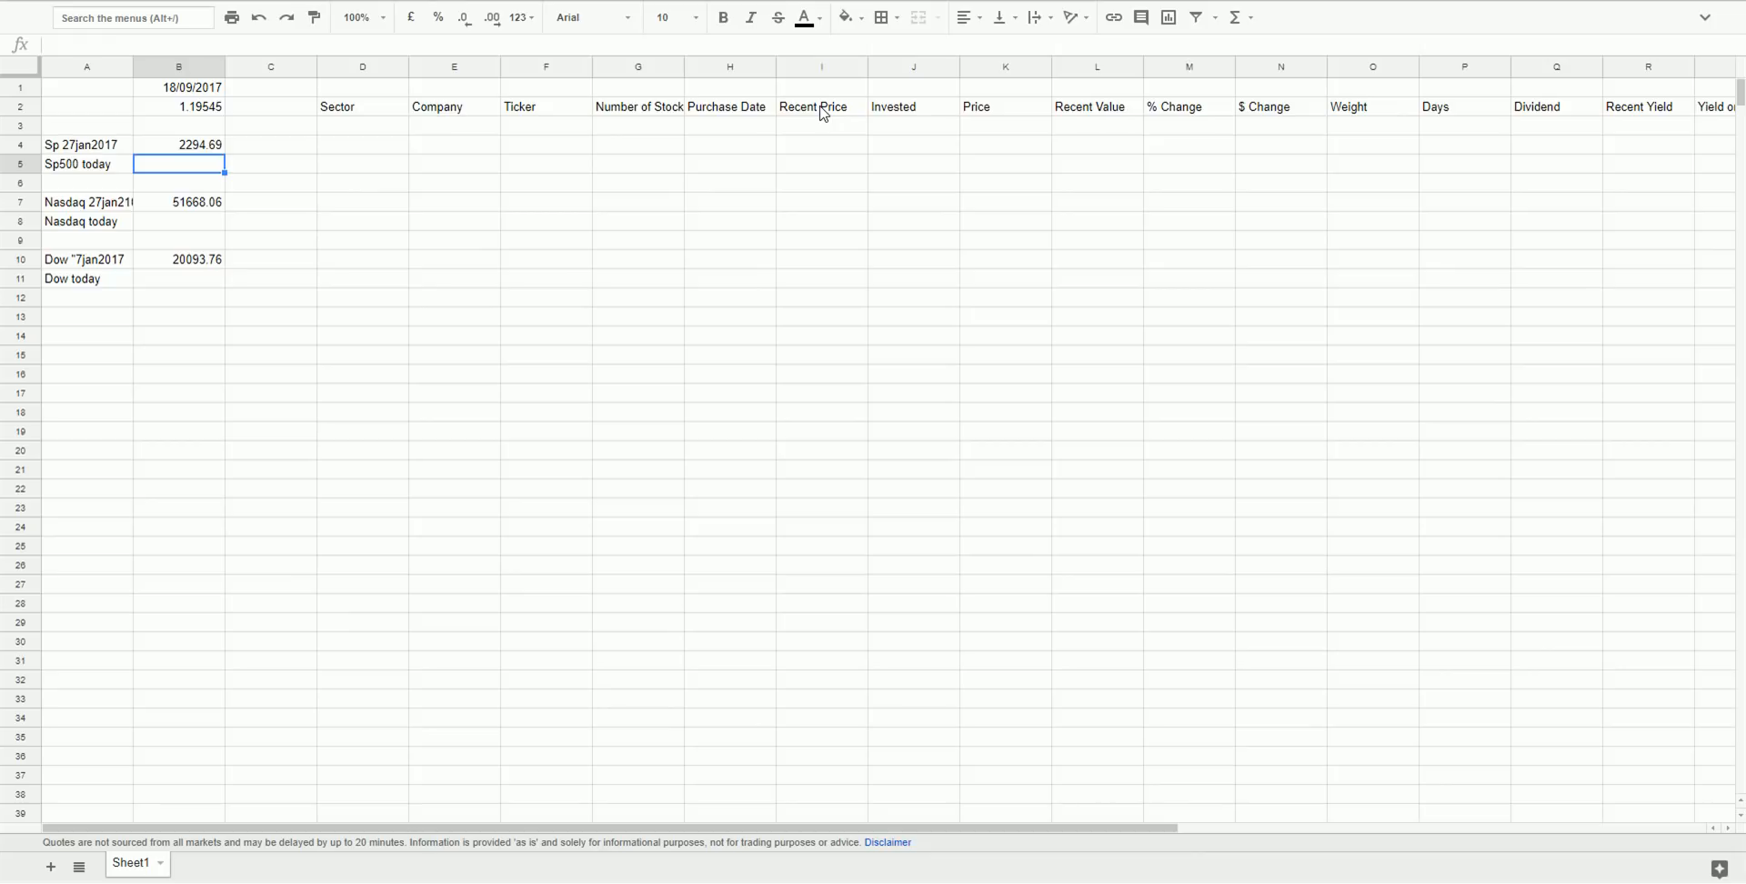
type("+g")
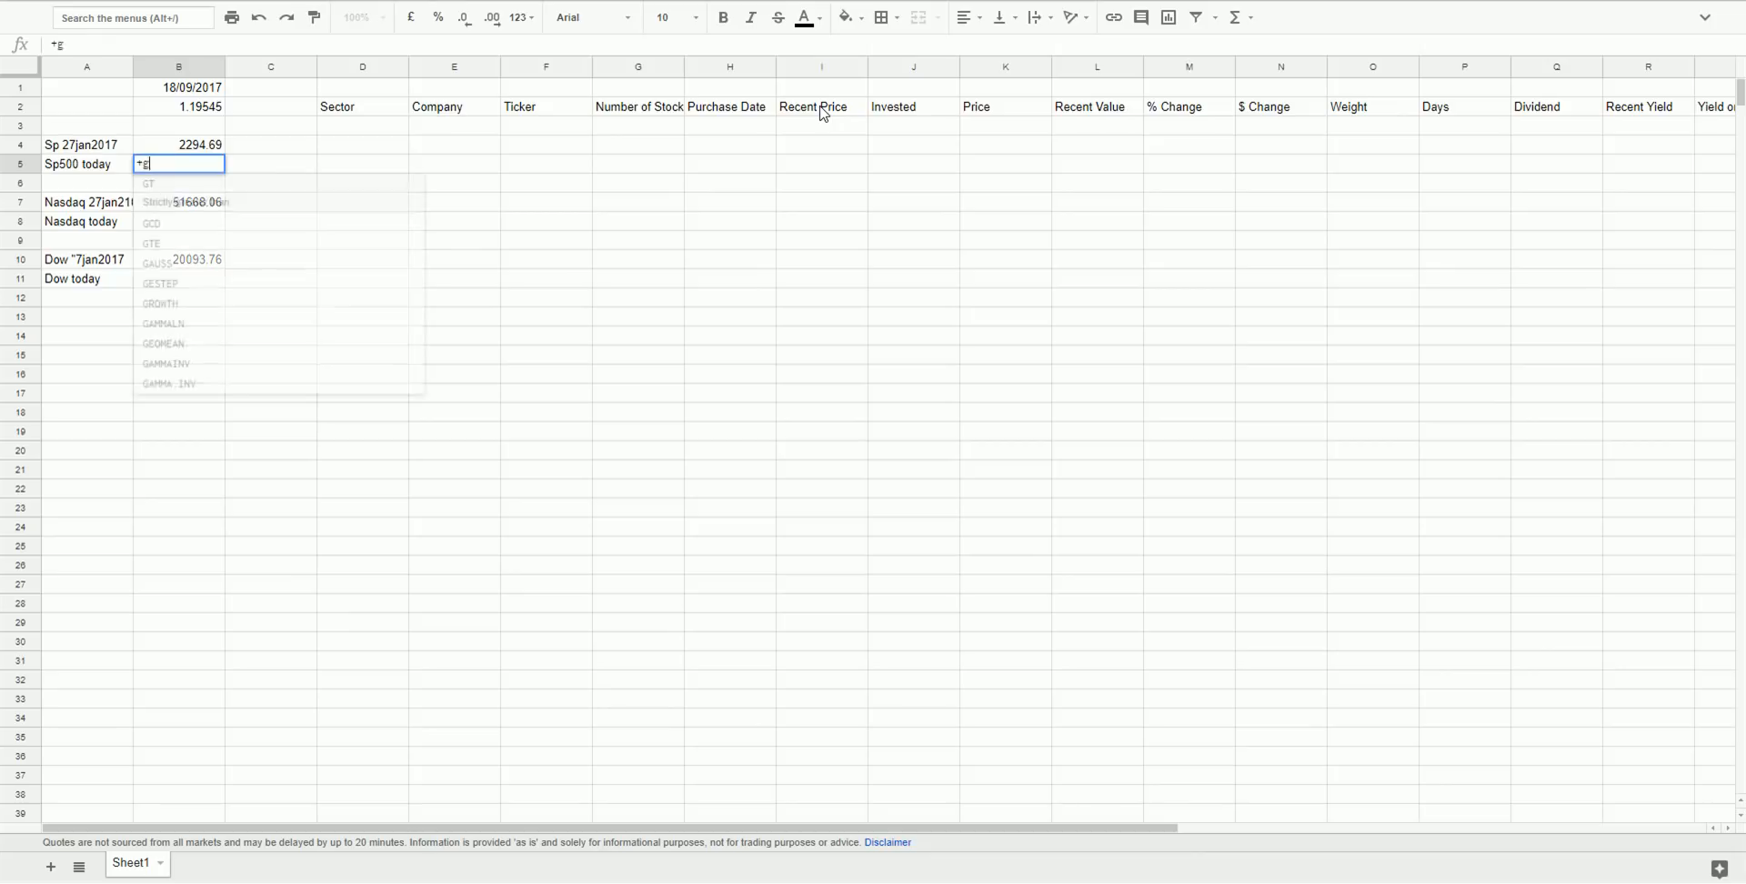
type("oogle(")
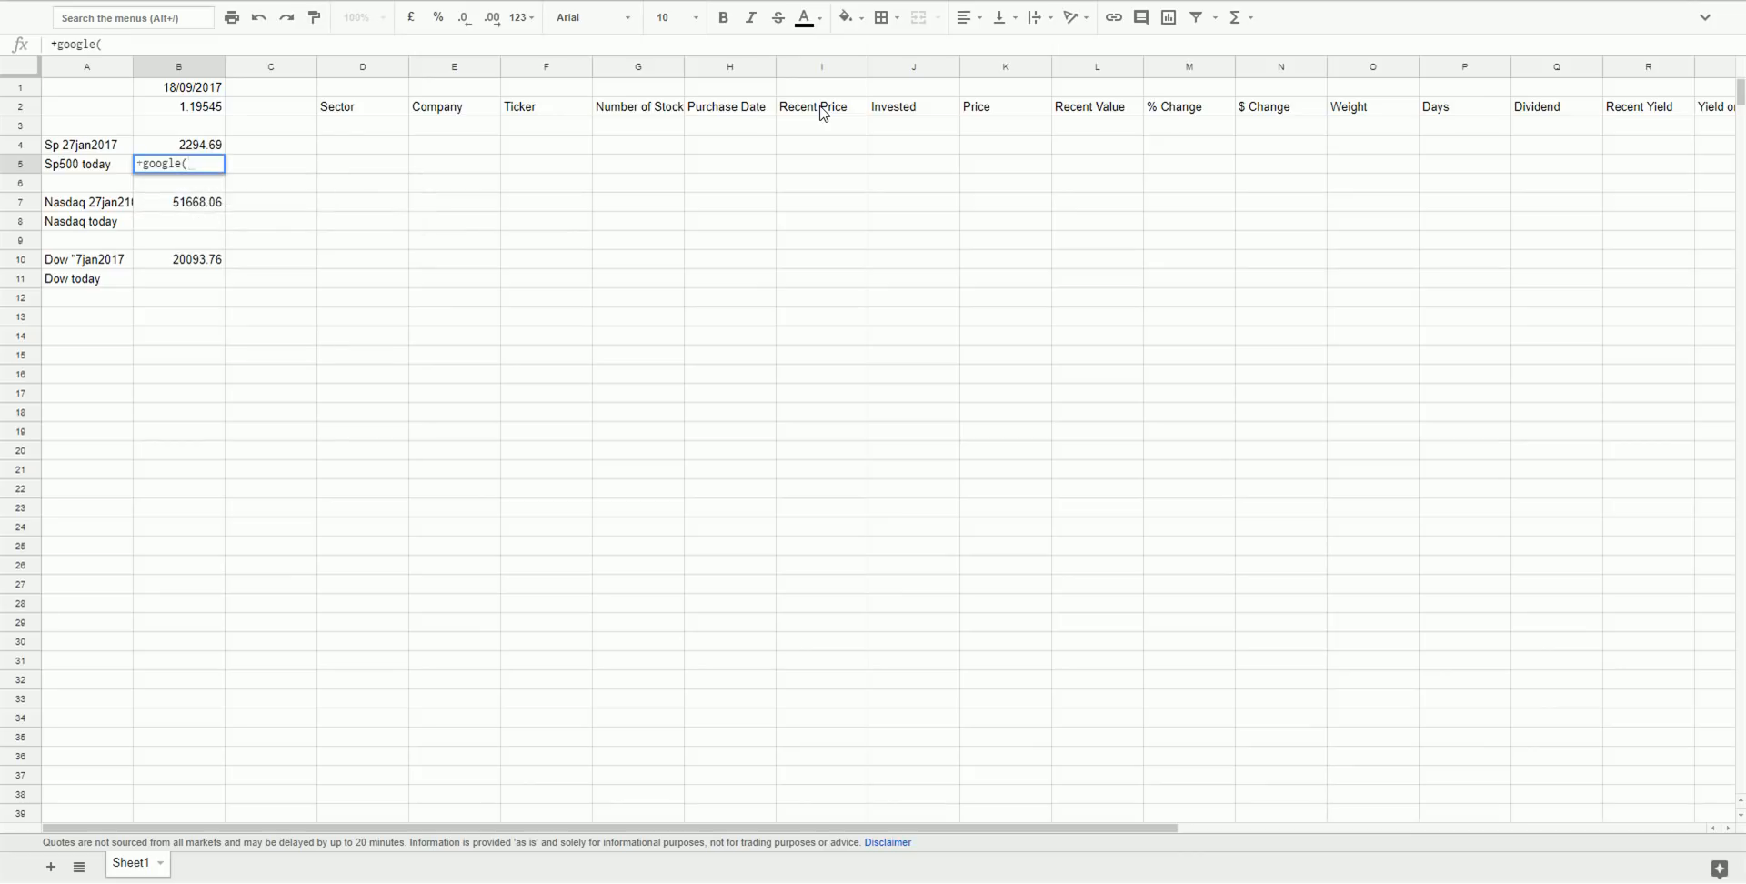
key("BackSpace")
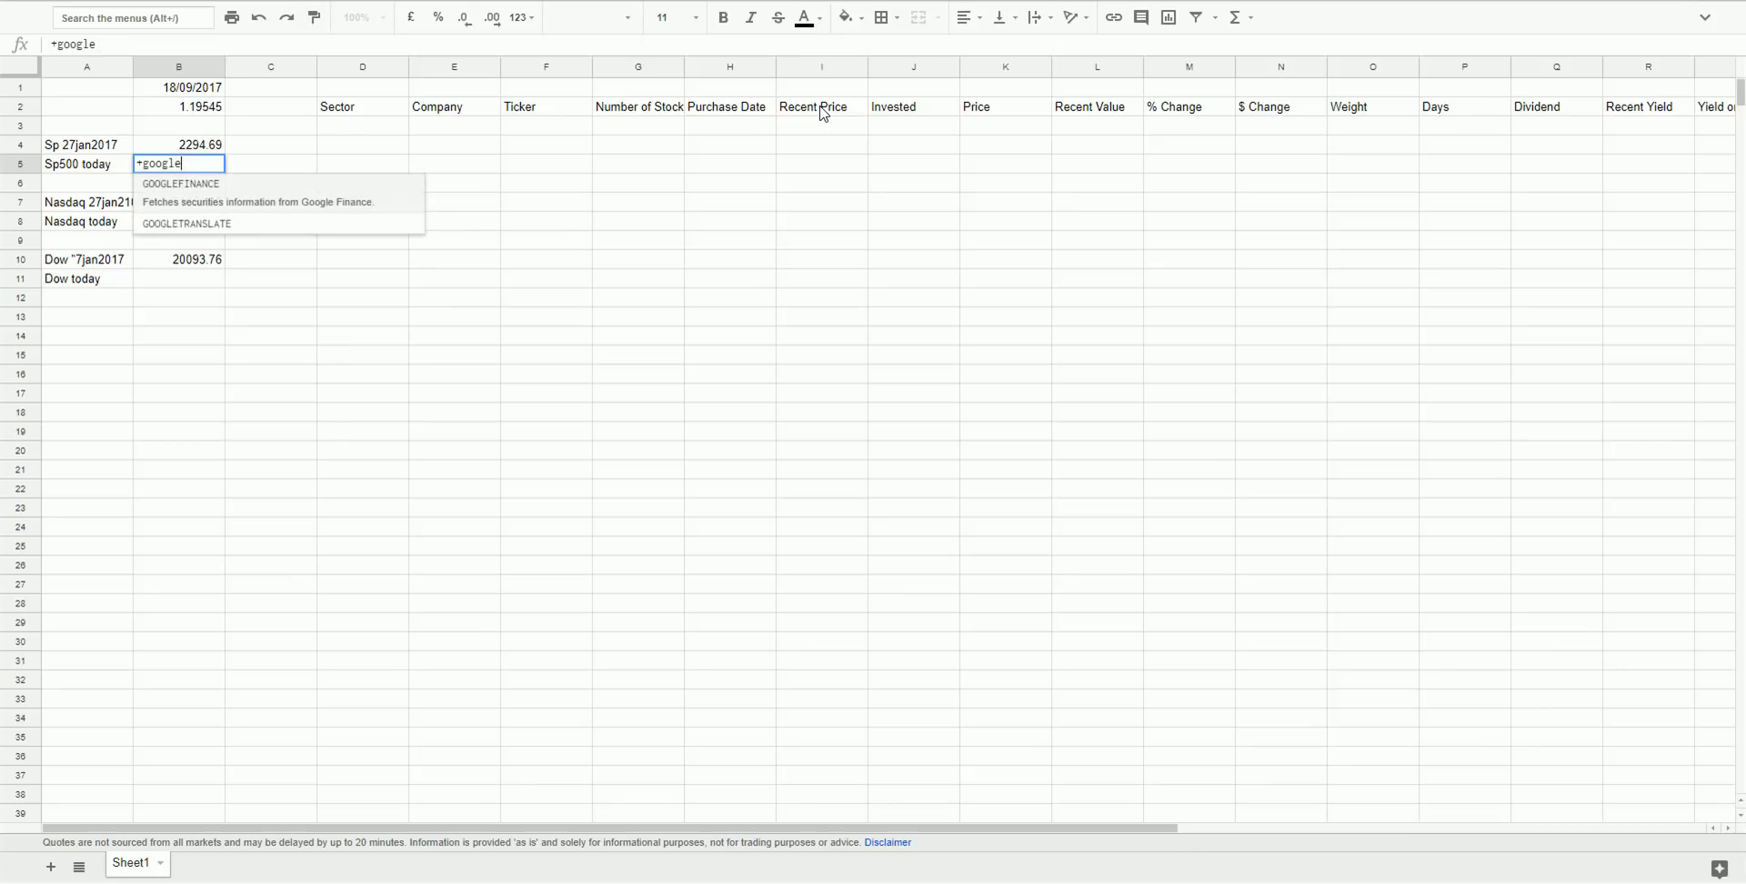
type("finance(")
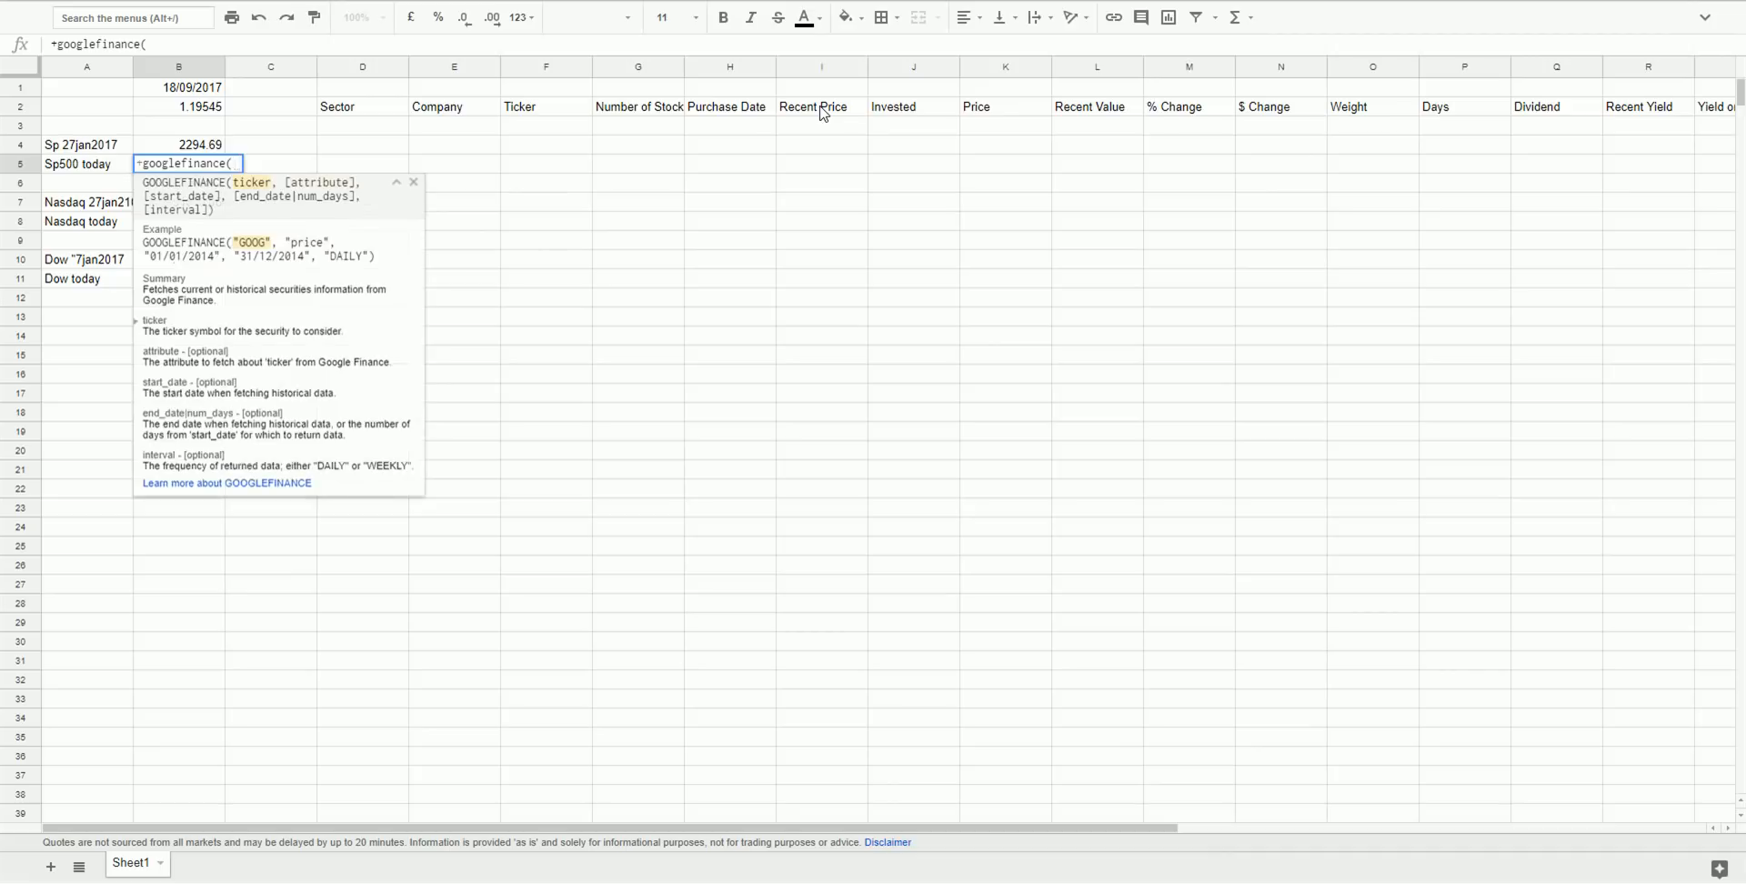
type("\"indexsp;.inx")
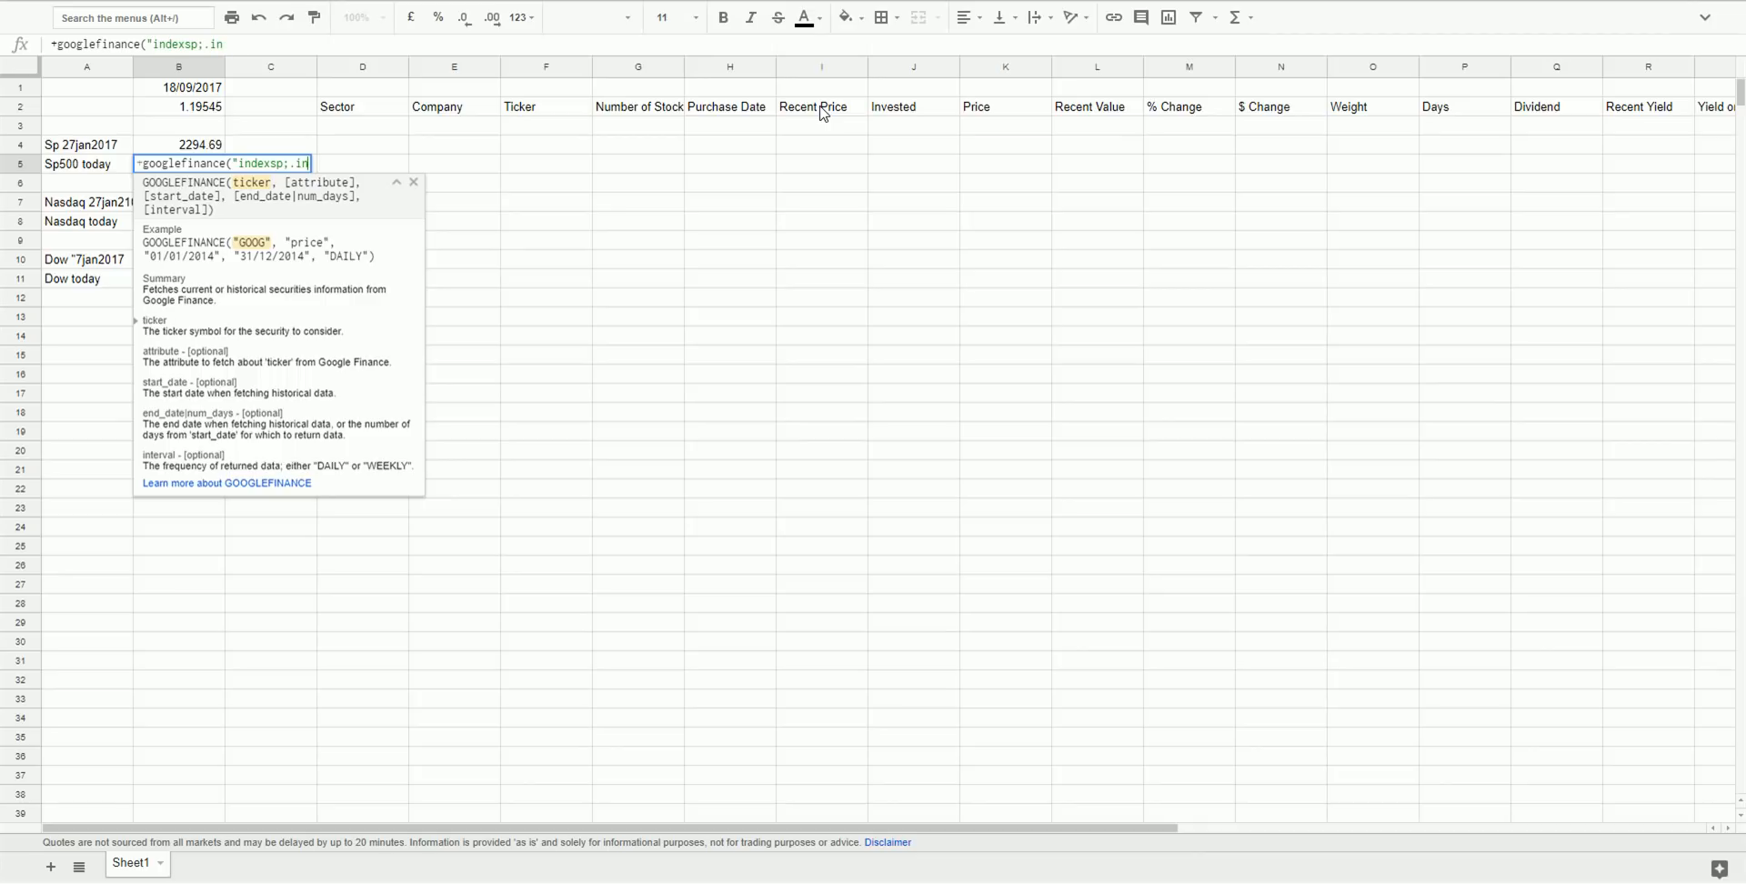
type("\",")
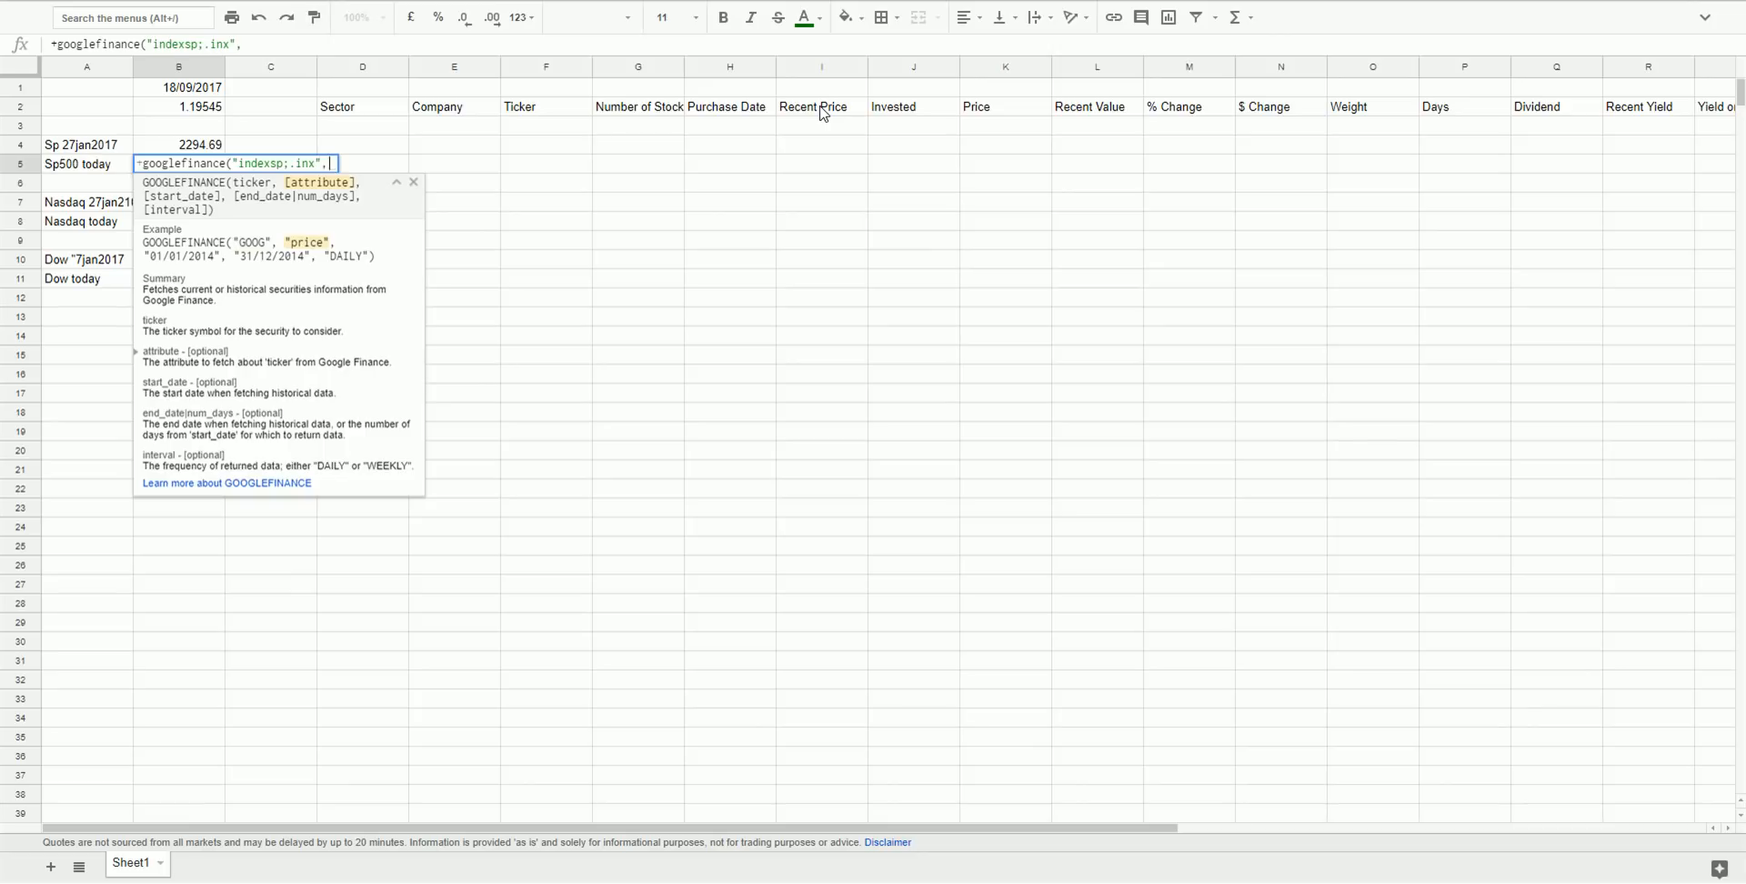
type("\"price\")")
key("Return")
Enter the formula +googlefinance("indexnasdaq:.ndx","price") in B8 for today's Nasdaq value.
key("Down")
key("Down")
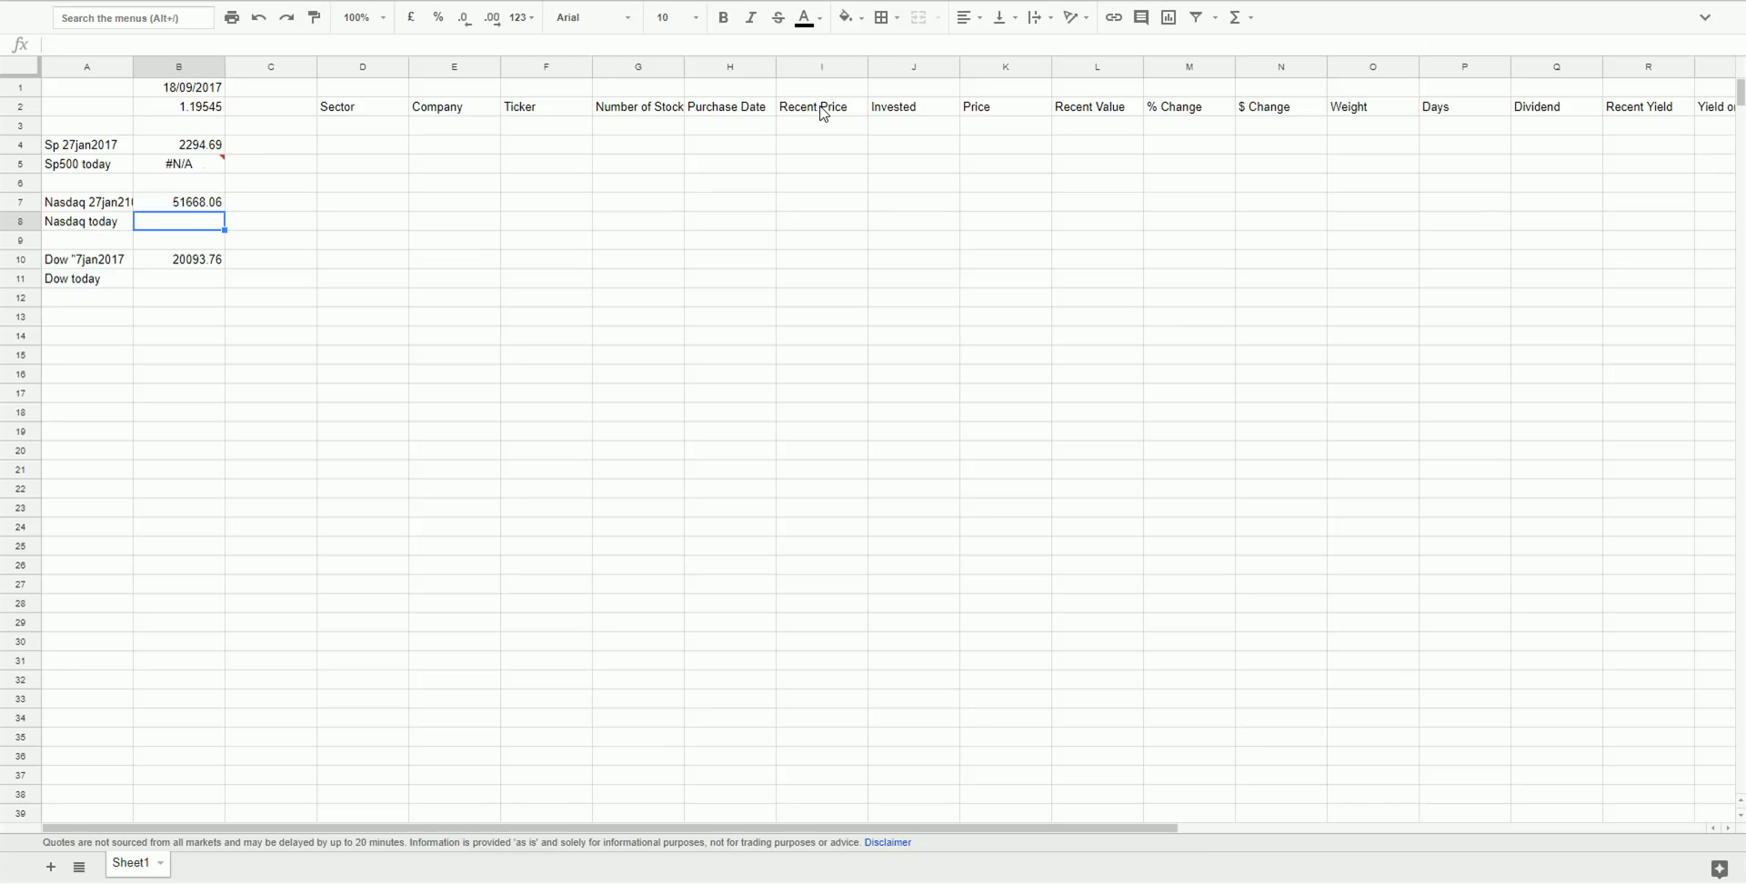
type("+google")
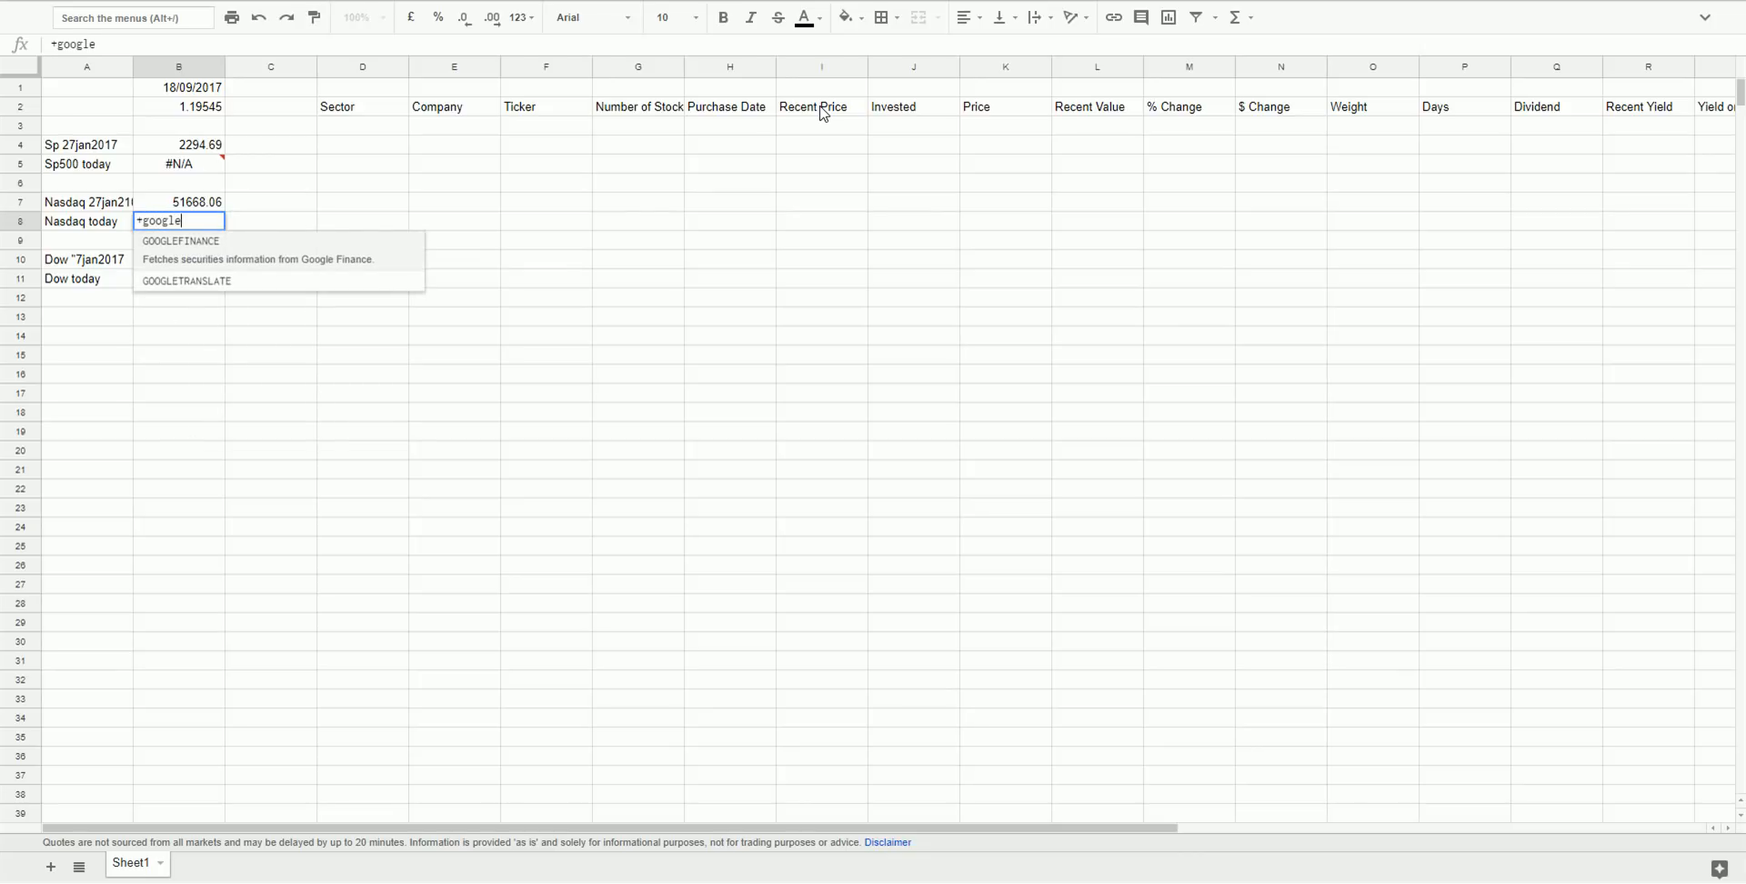
type("finance(")
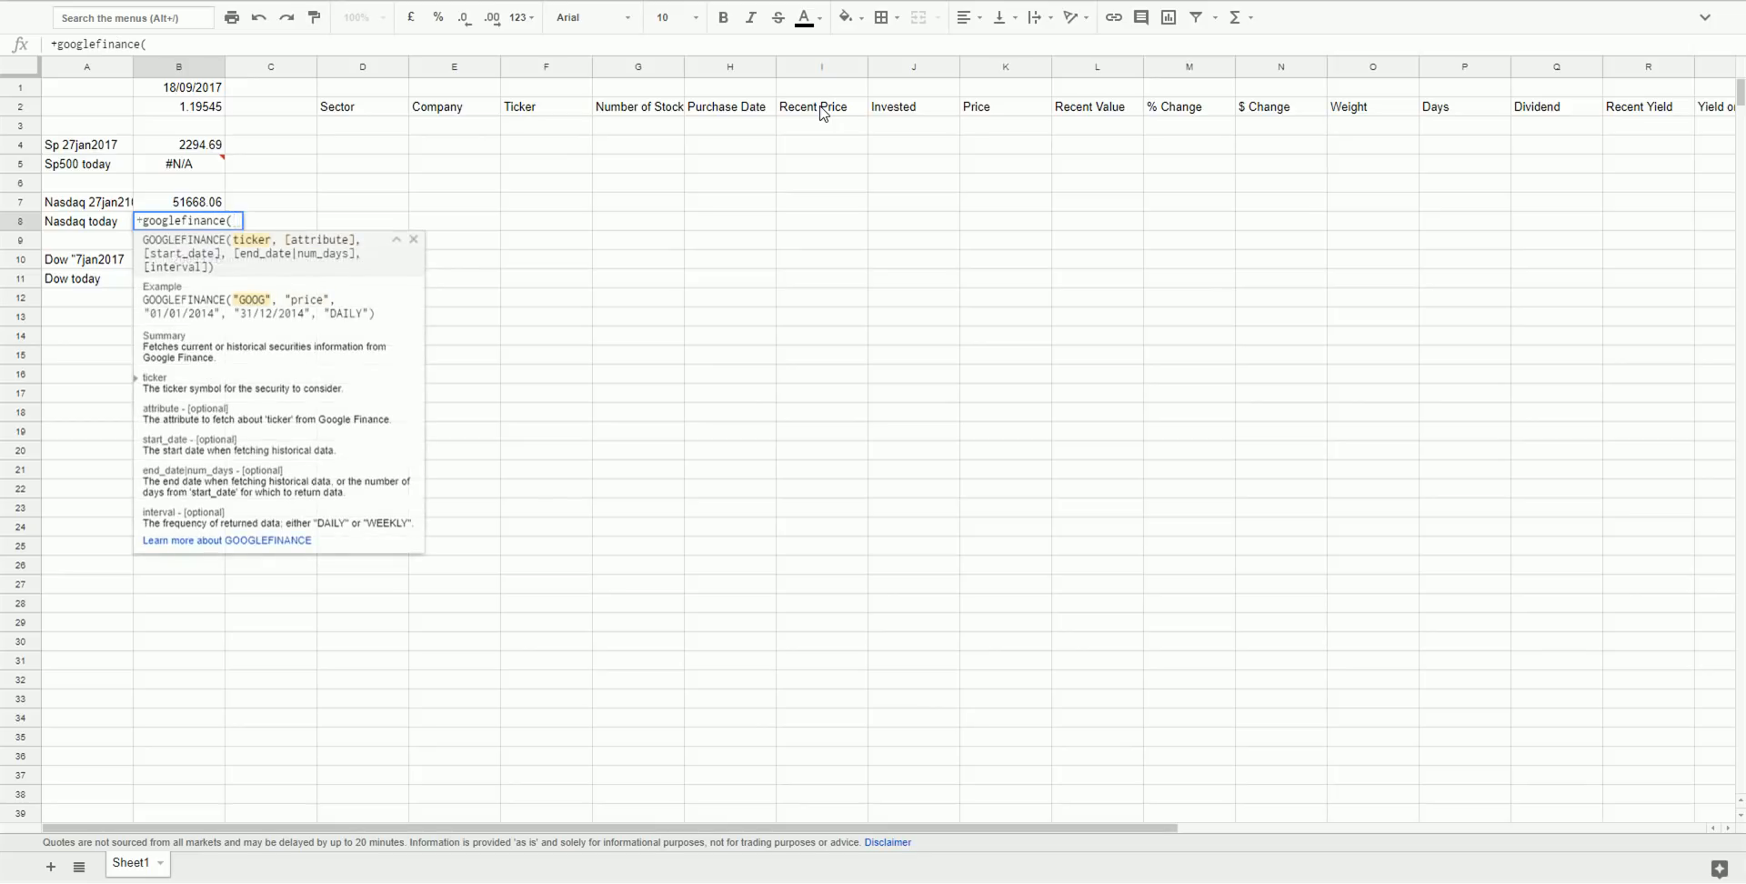
type("\"indexnasdaq")
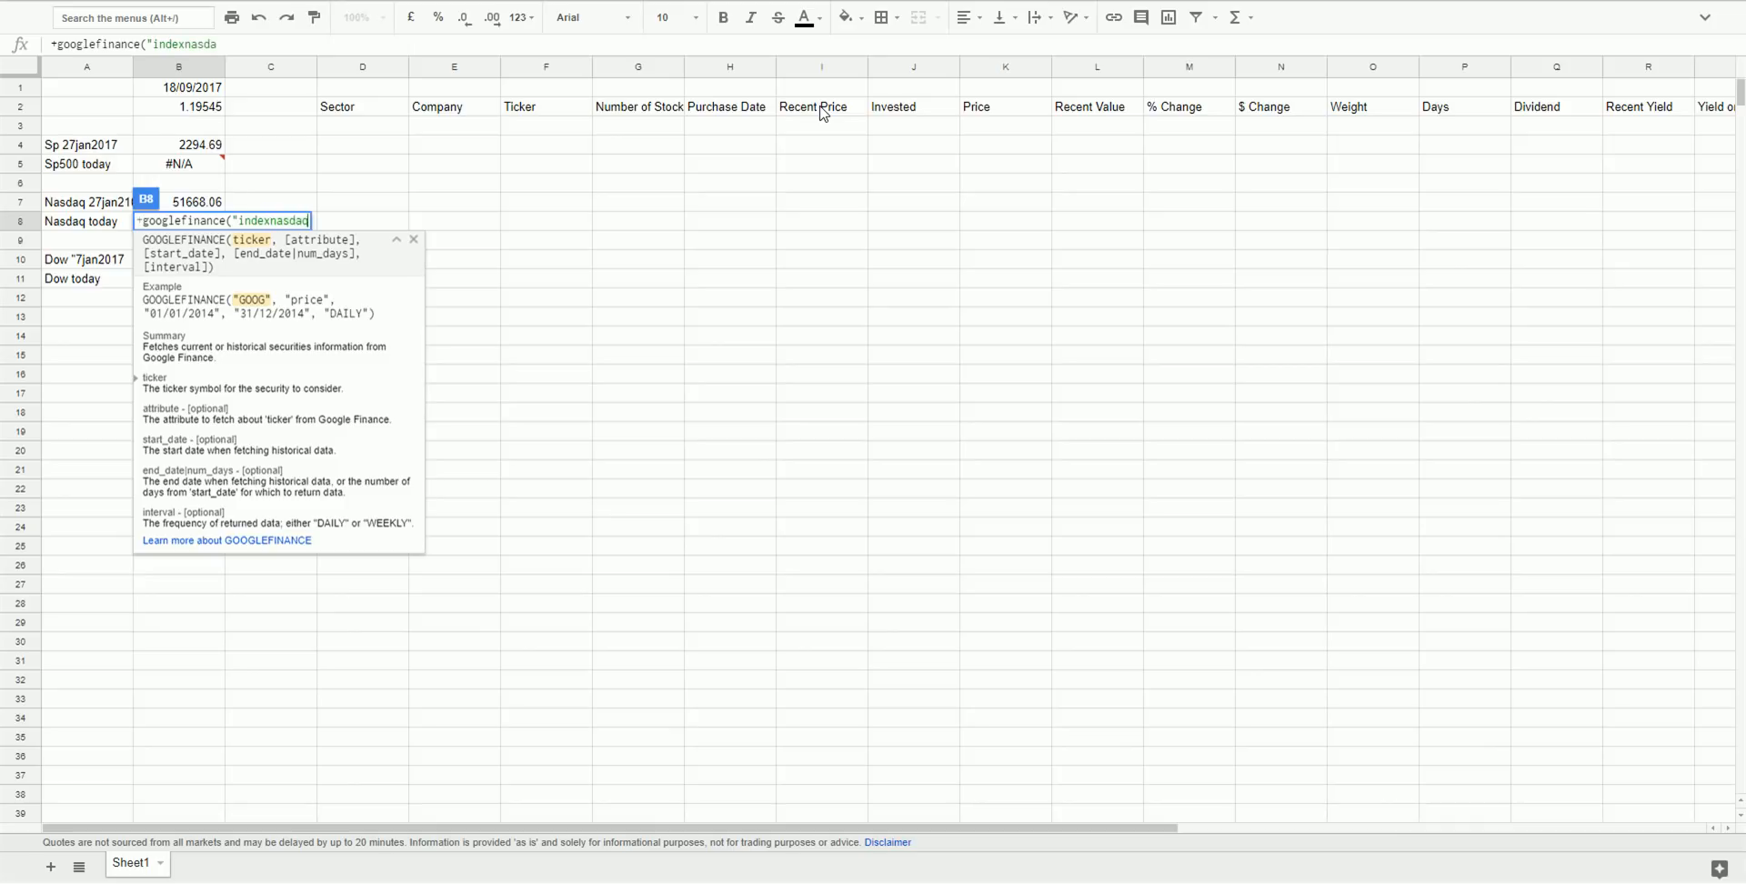
type(":.ndx\",")
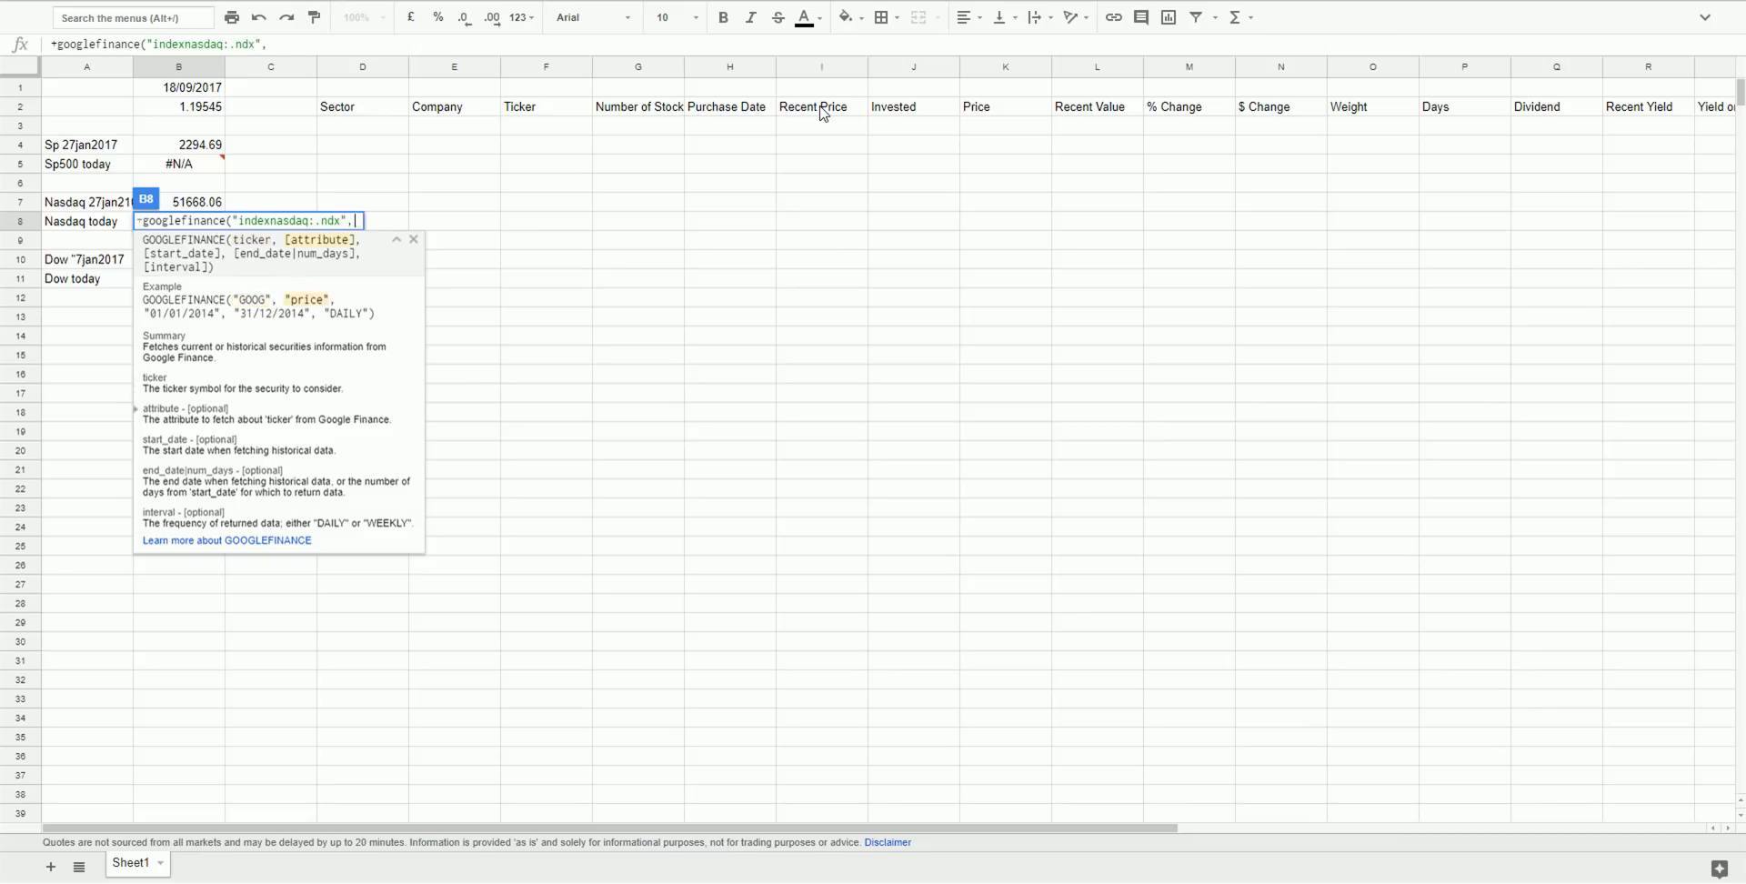
type("\"price\"")
key("Return")
Enter the formula +googlefinance("indexdjx:.DJI","price") in B11 for today's Dow value.
key("Down")
key("Down")
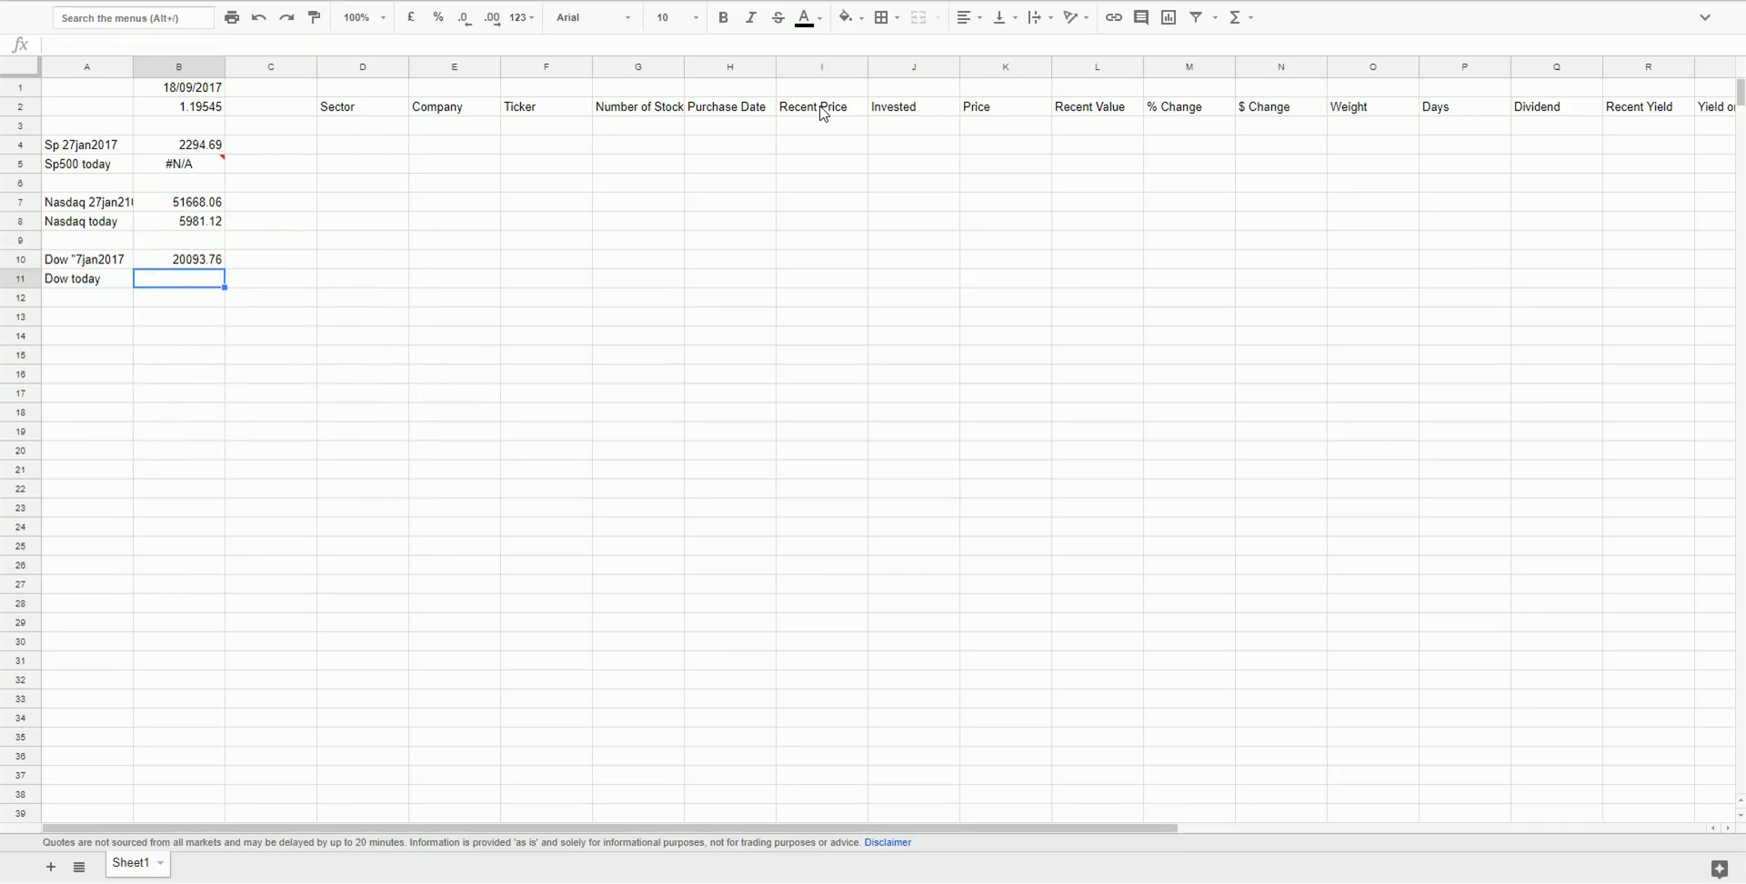
type("\"")
type("+")
type("goo")
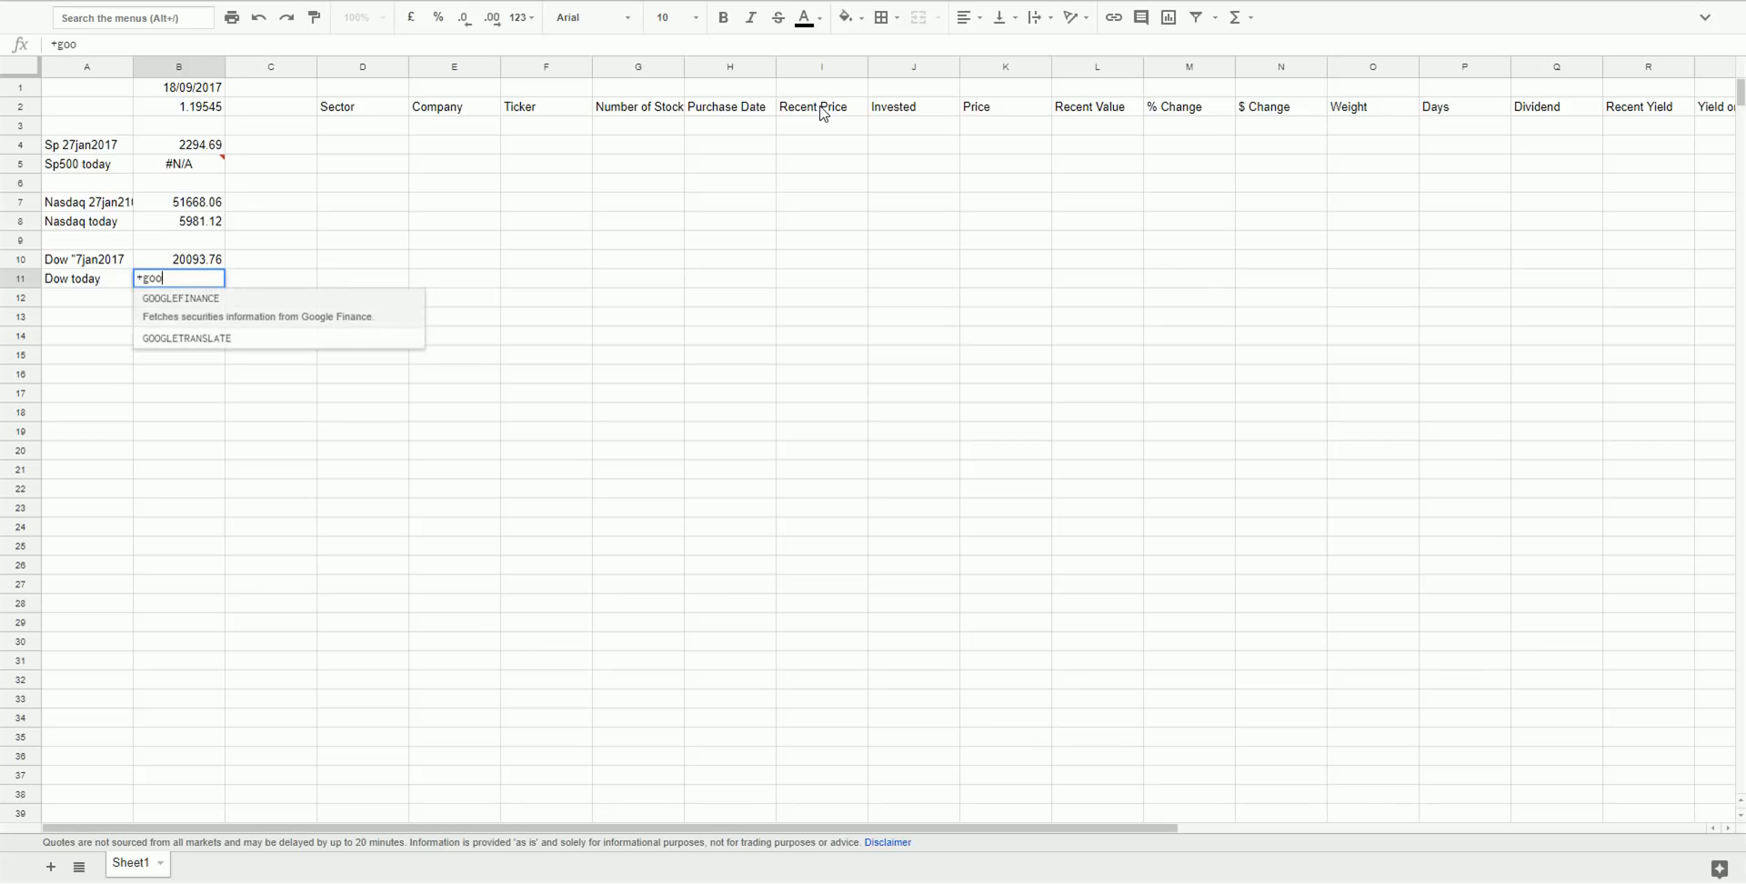
type("glefinan")
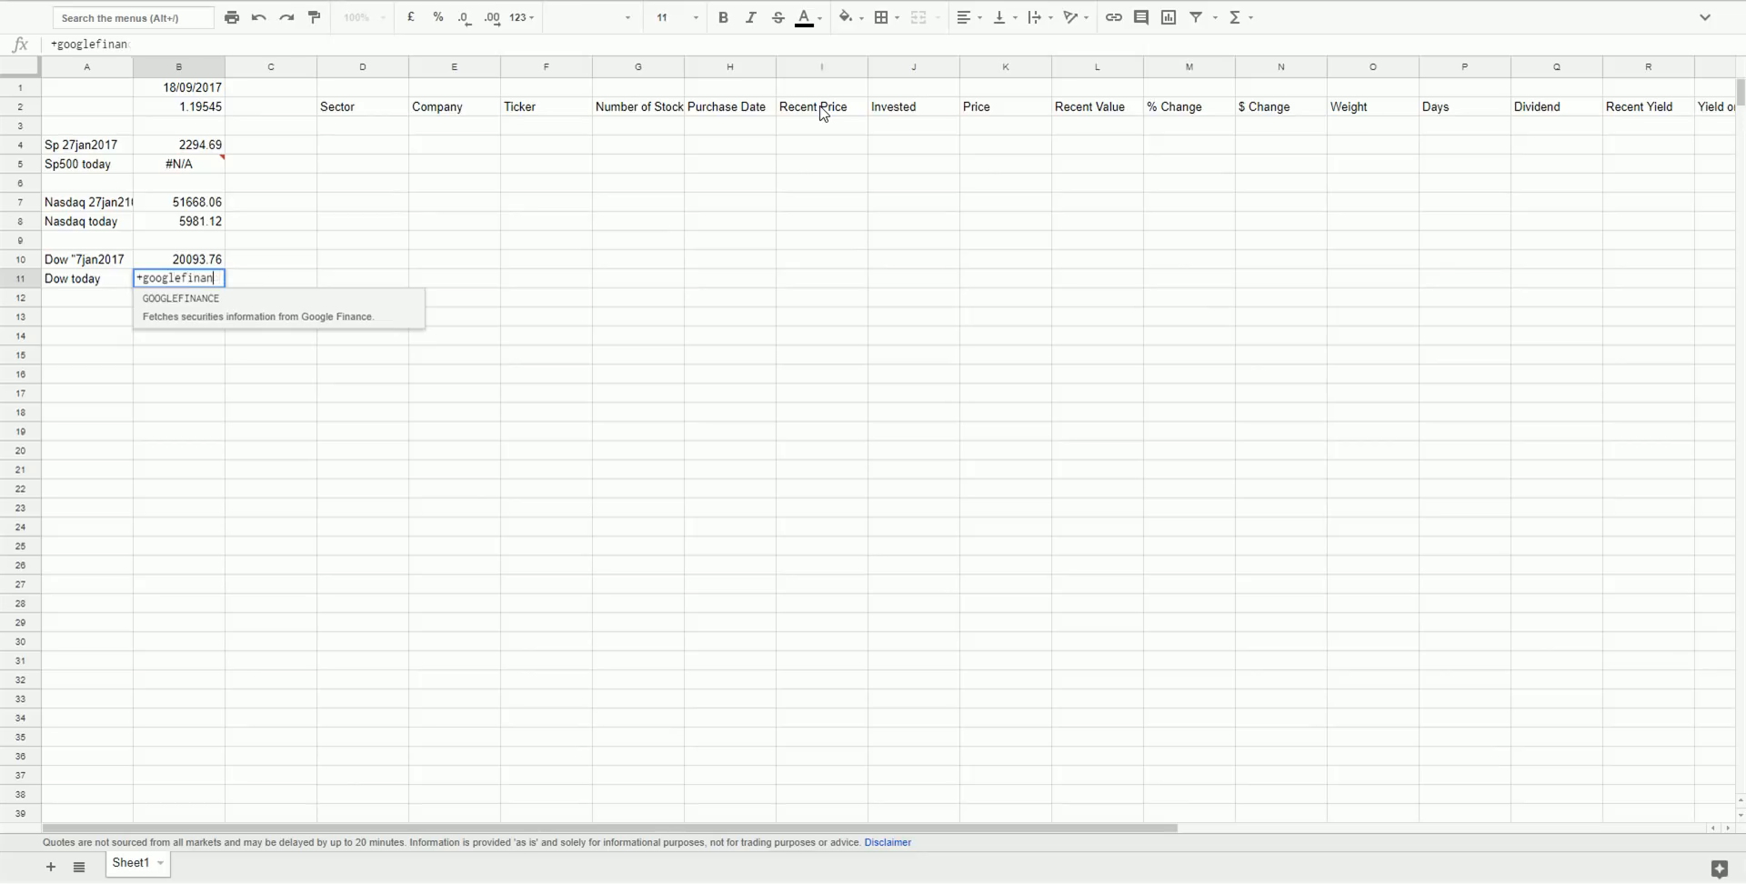
type("a")
key("BackSpace")
type("ce(")
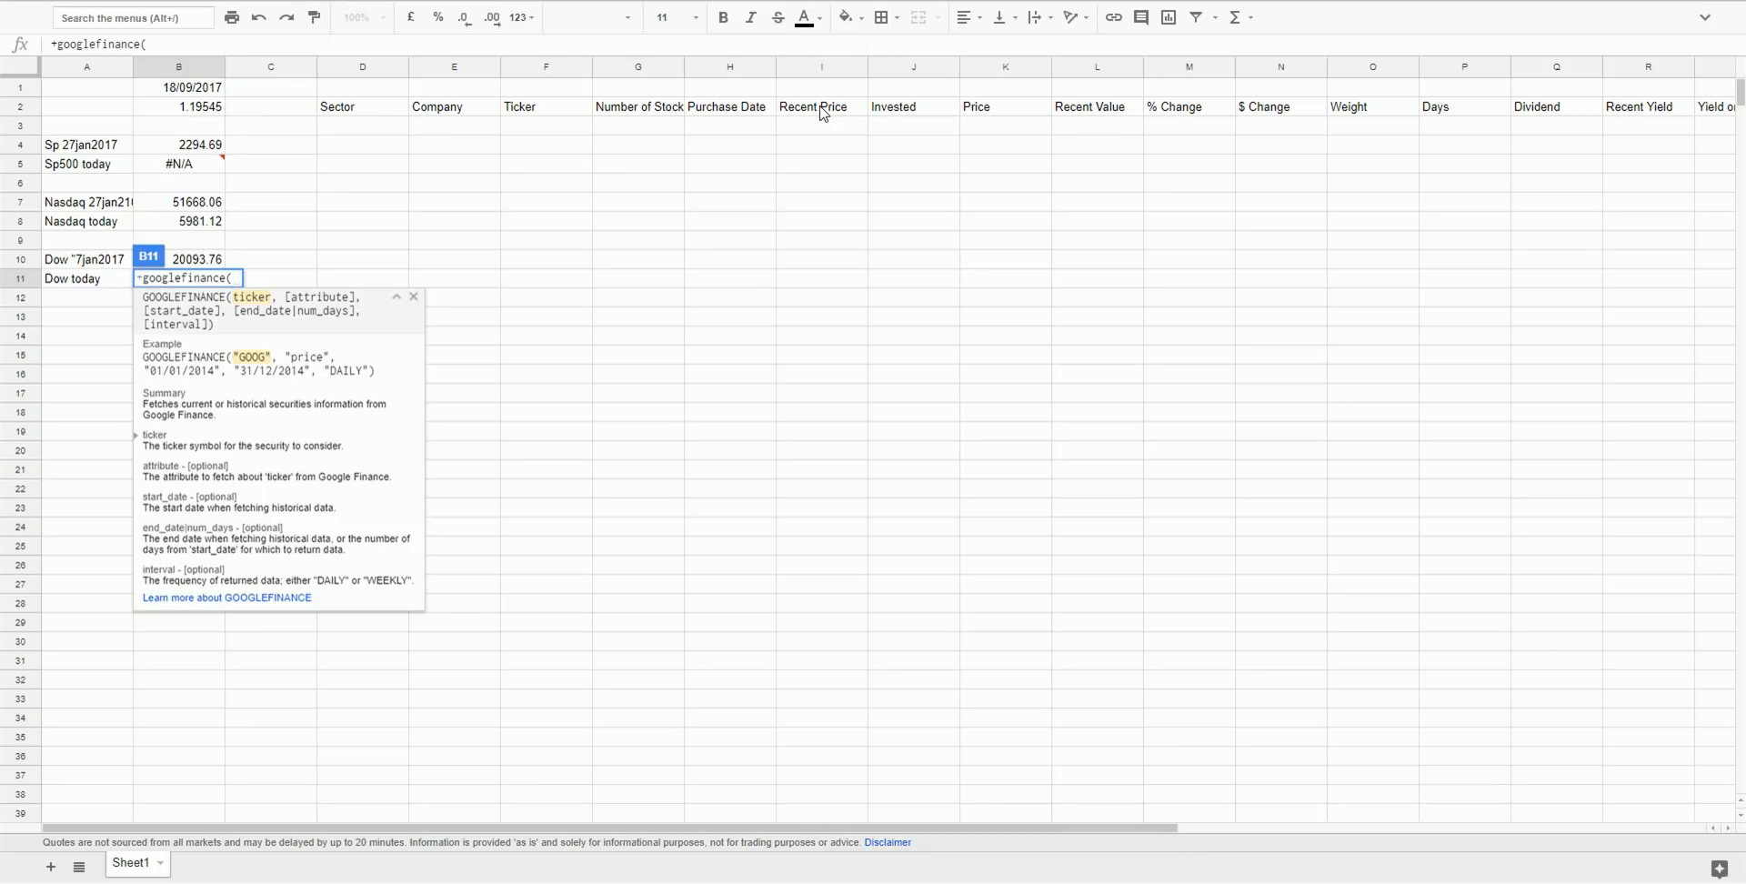
type("\"indexdjx")
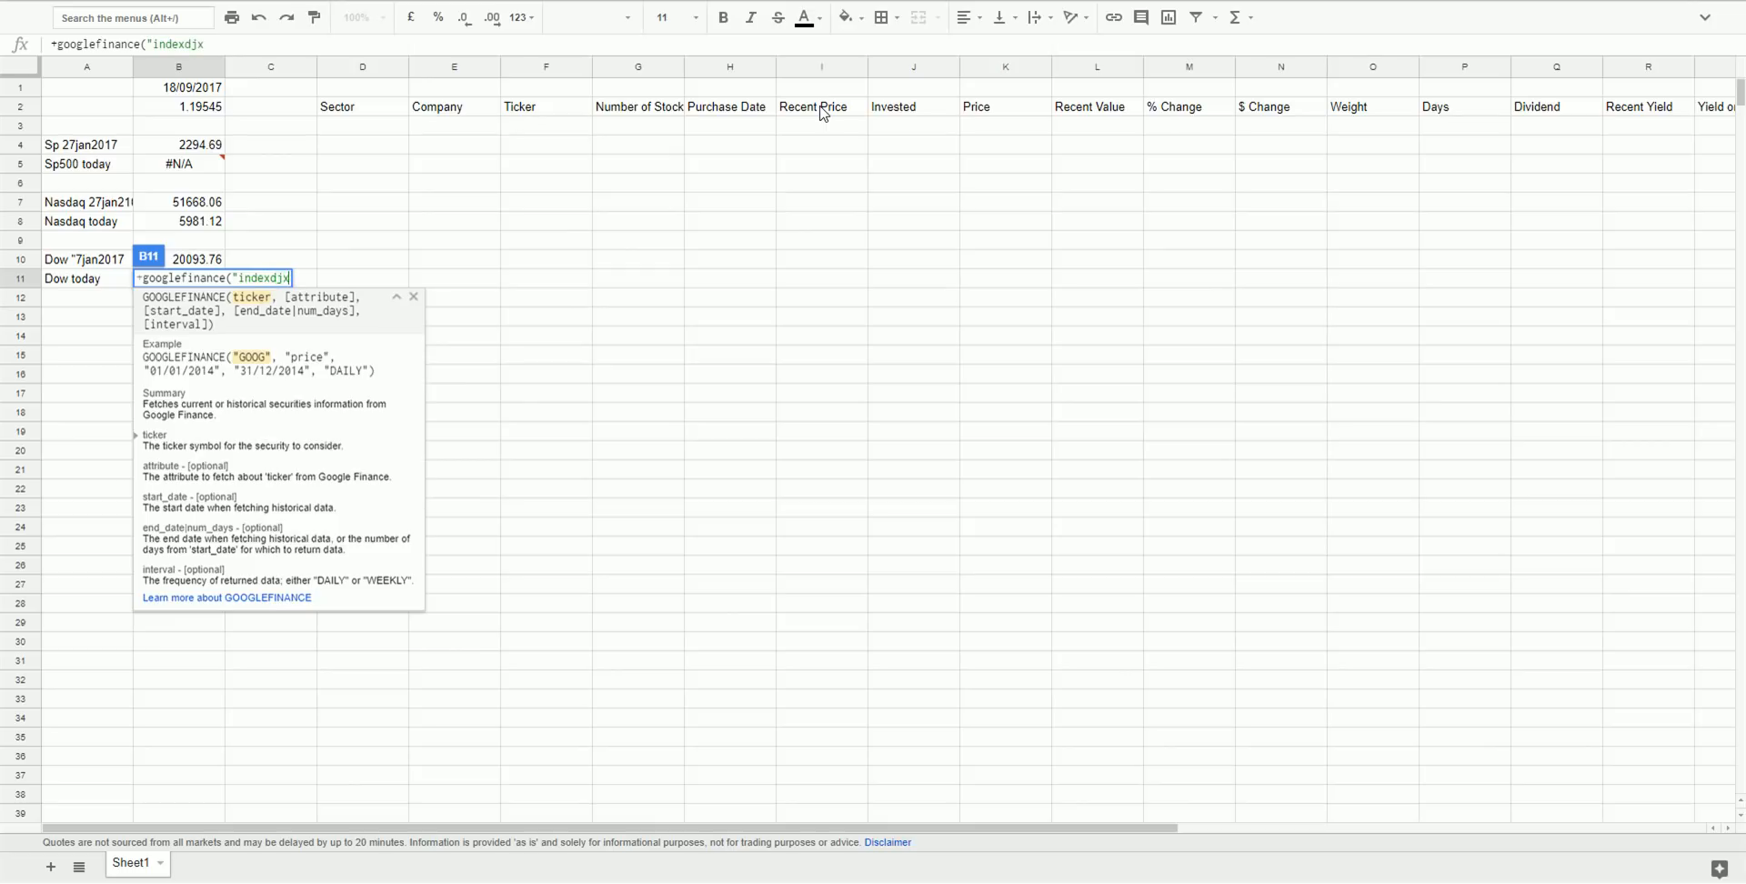
type(":.DJI\",\"price")
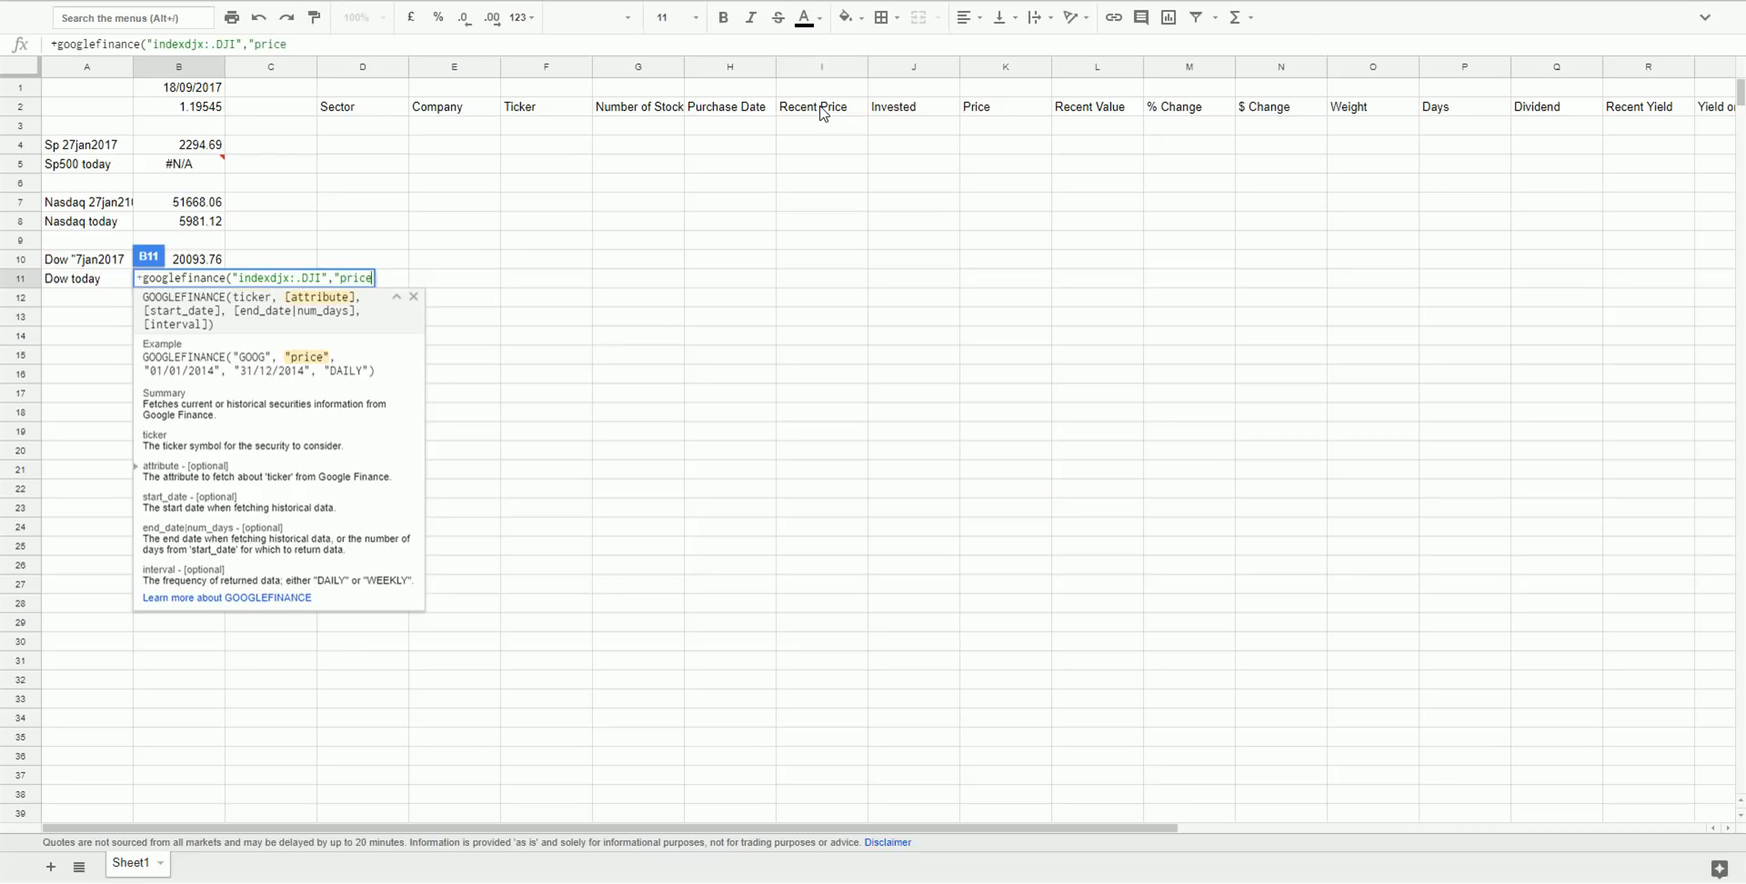
key("Return")
Correct the ticker in B5's S&P 500 formula to "indexsp:.inx", with a colon before .inx.
key("Up")
key("Up")
key("Up")
key("Up")
key("Up")
key("Up")
key("Up")
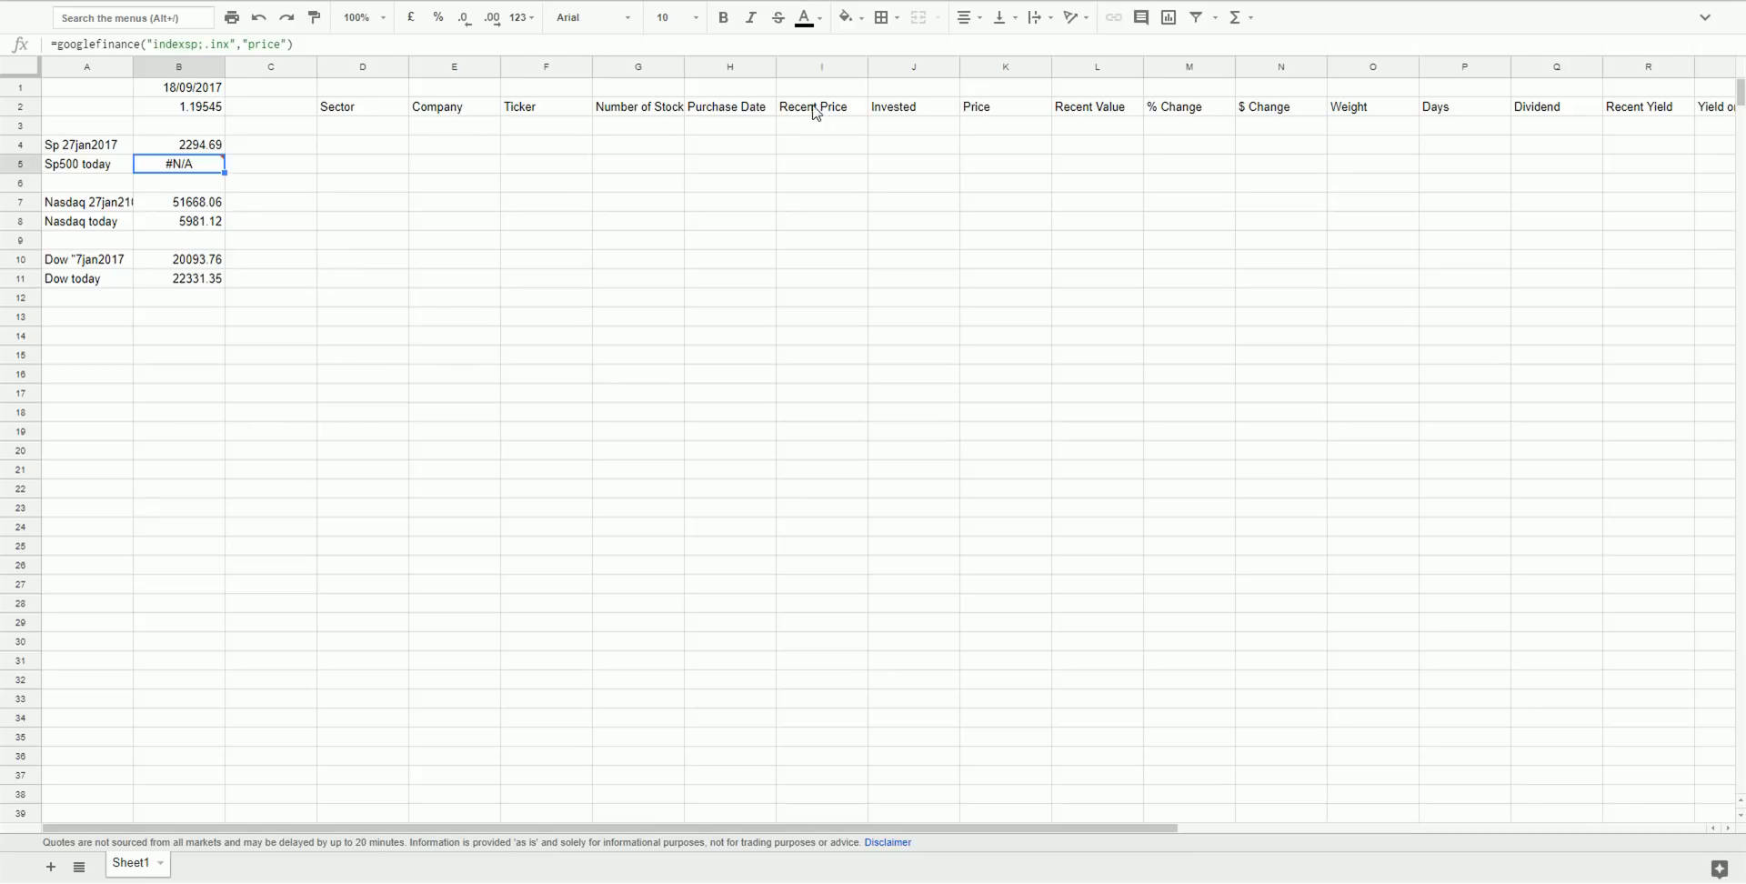
left_click(202, 43)
key("BackSpace")
type(":")
key("Return")
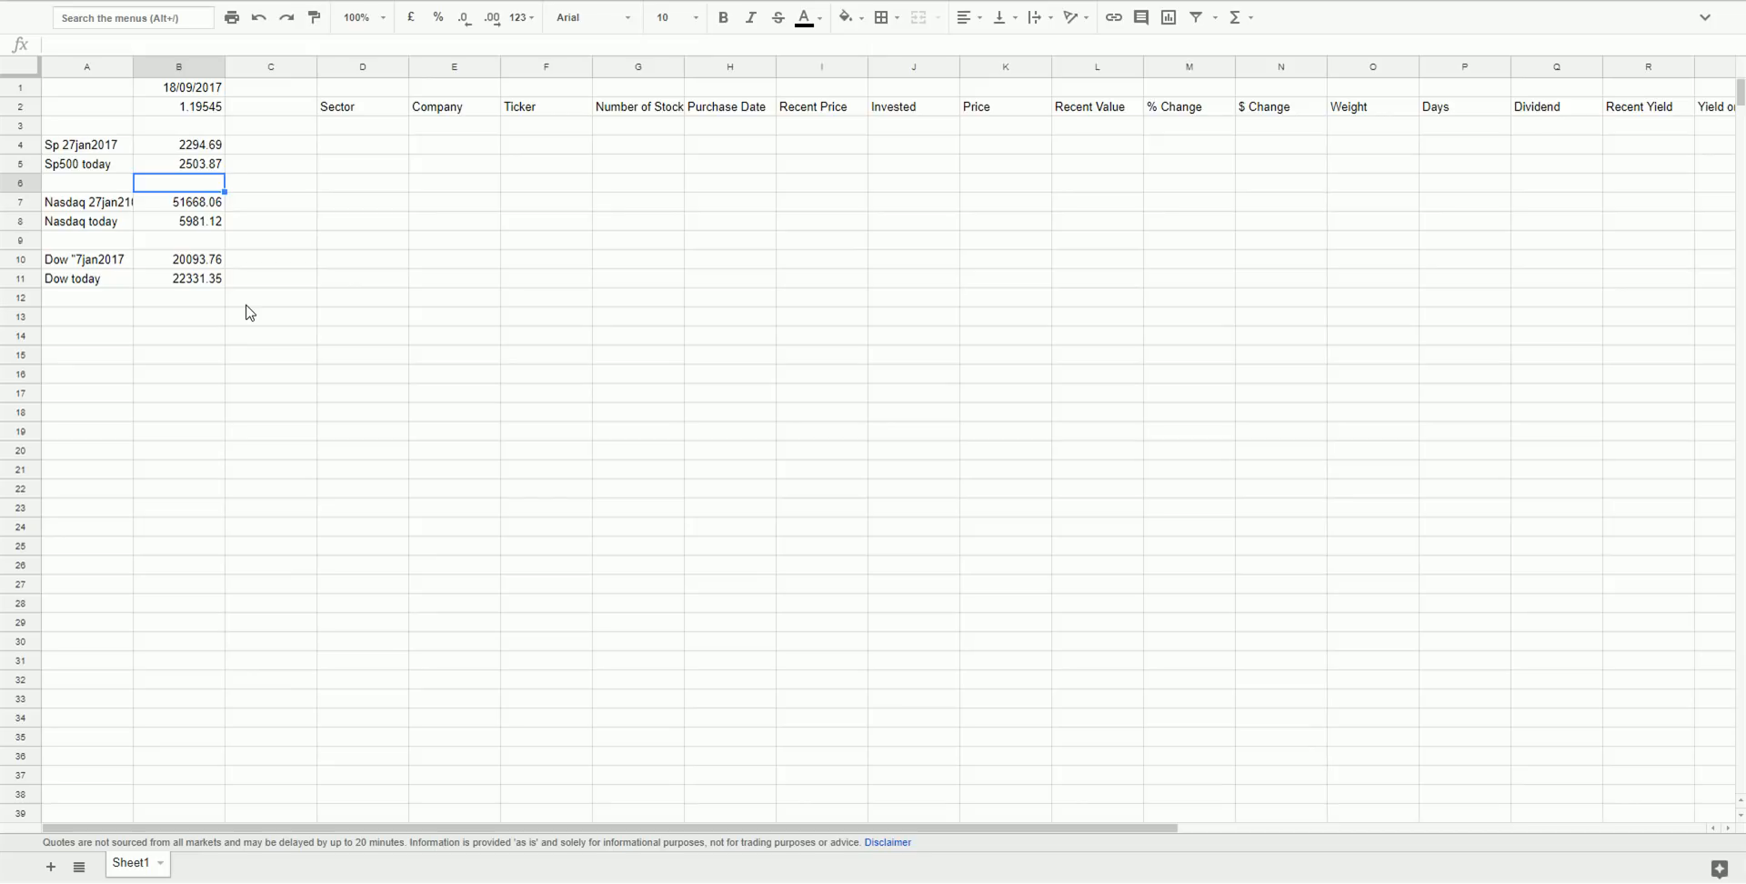
Fill the Ticker cells F3:F12 with grey.
key("Up")
key("Up")
key("Up")
key("Right")
key("Right")
key("Right")
key("Right")
key("Right")
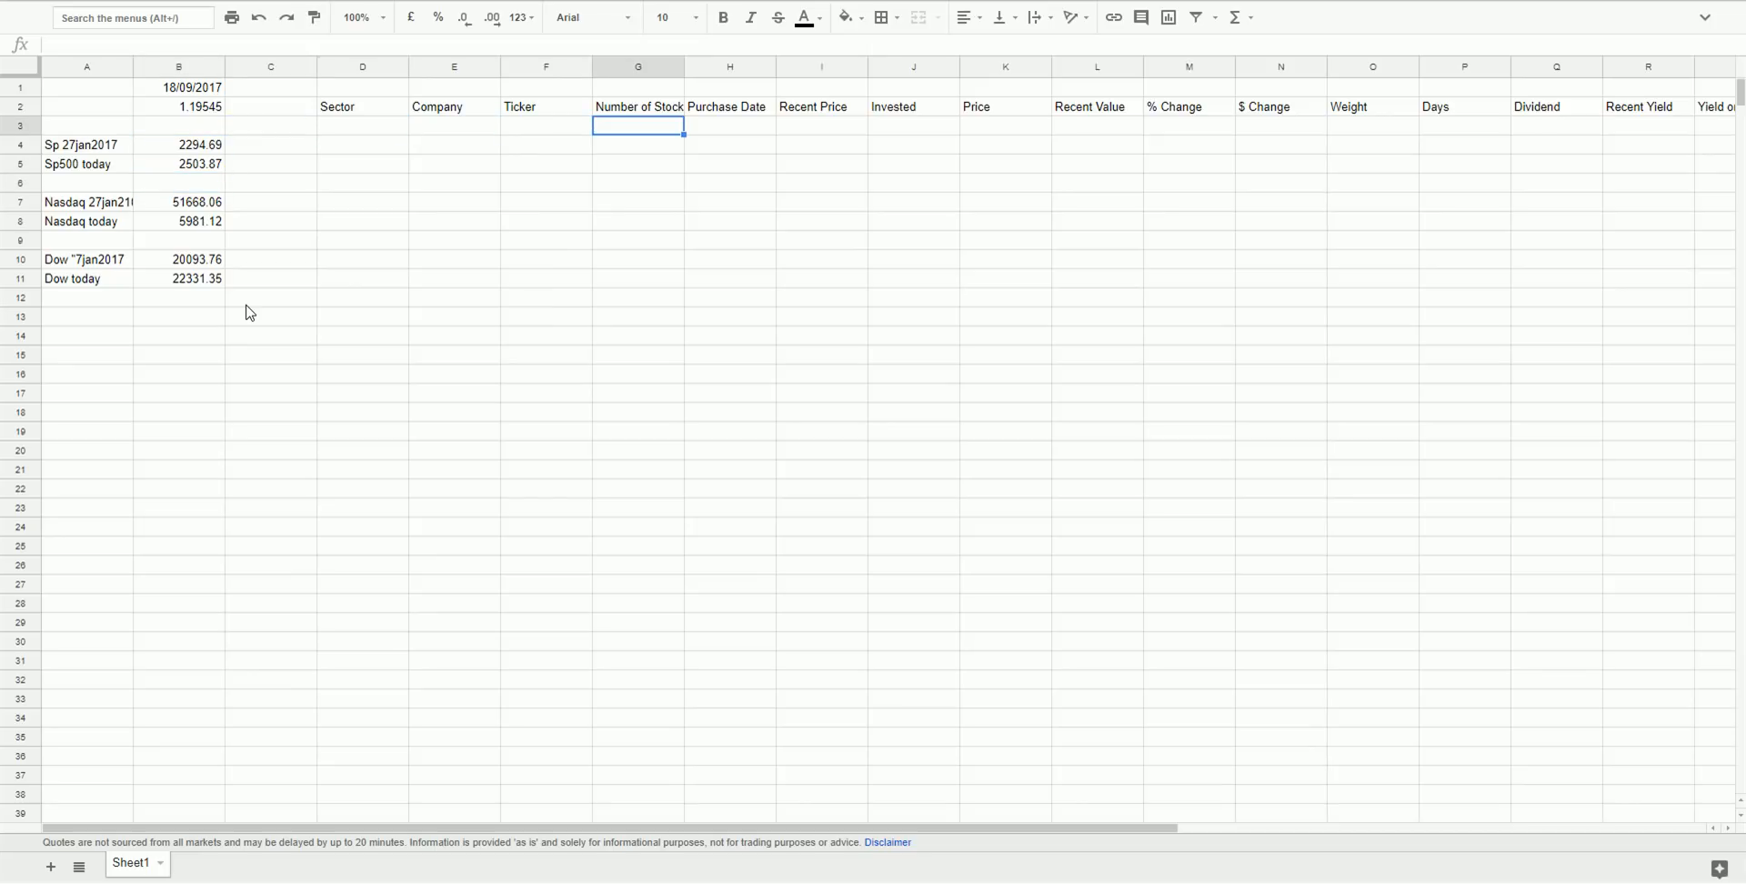
key("Left")
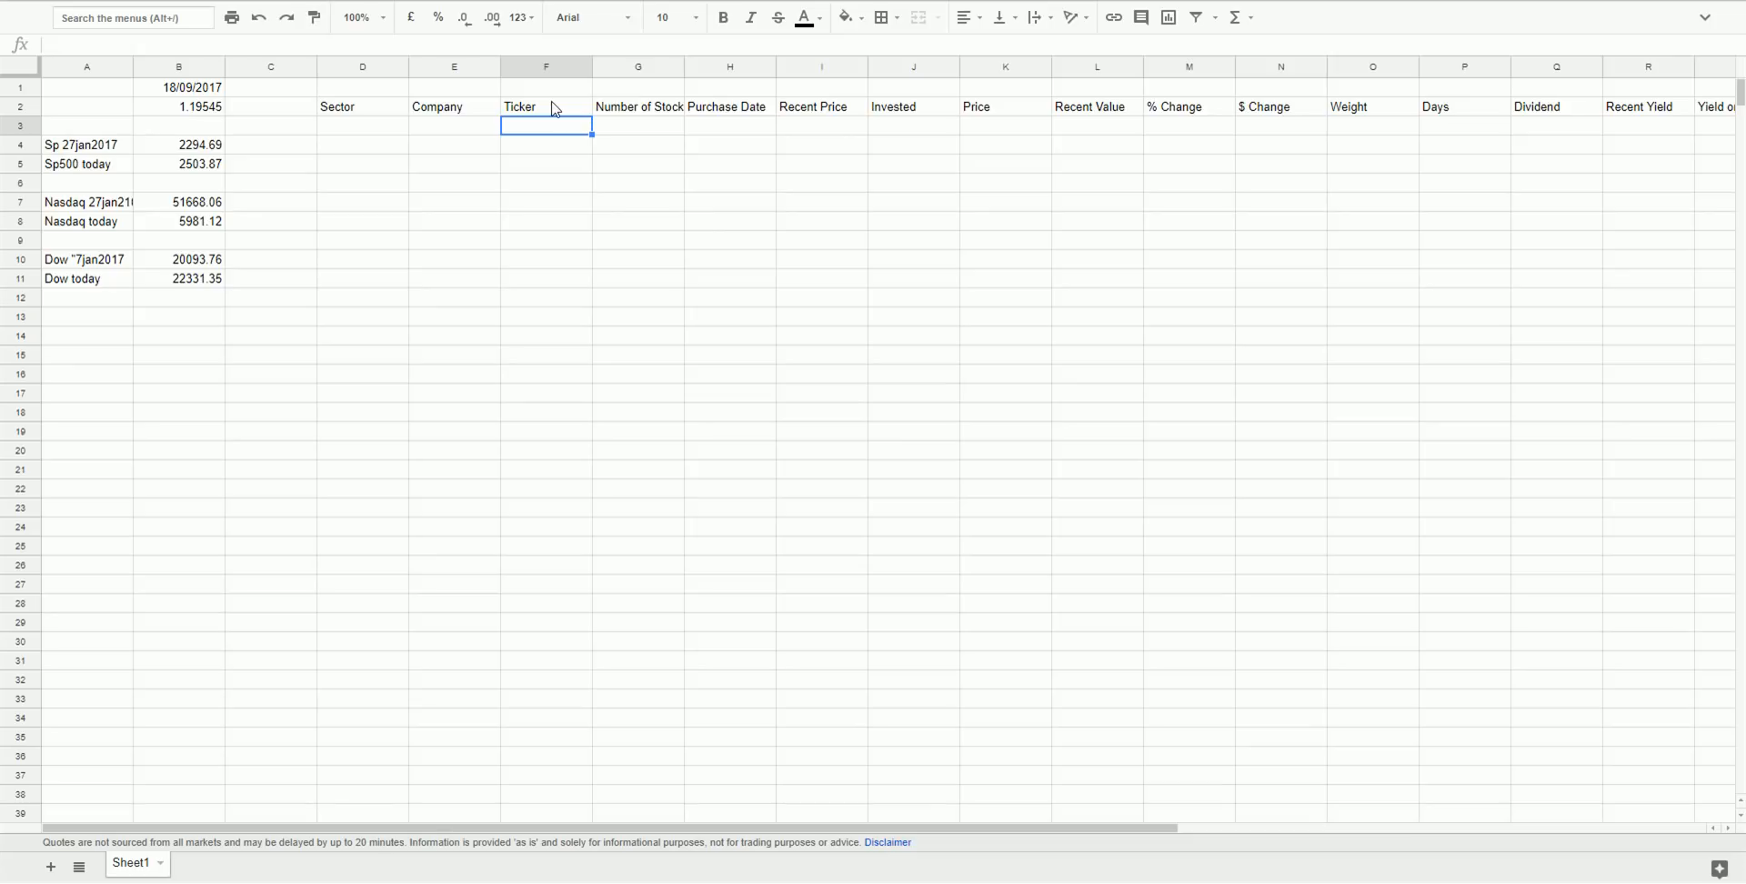
left_click_drag(555, 133, 565, 302)
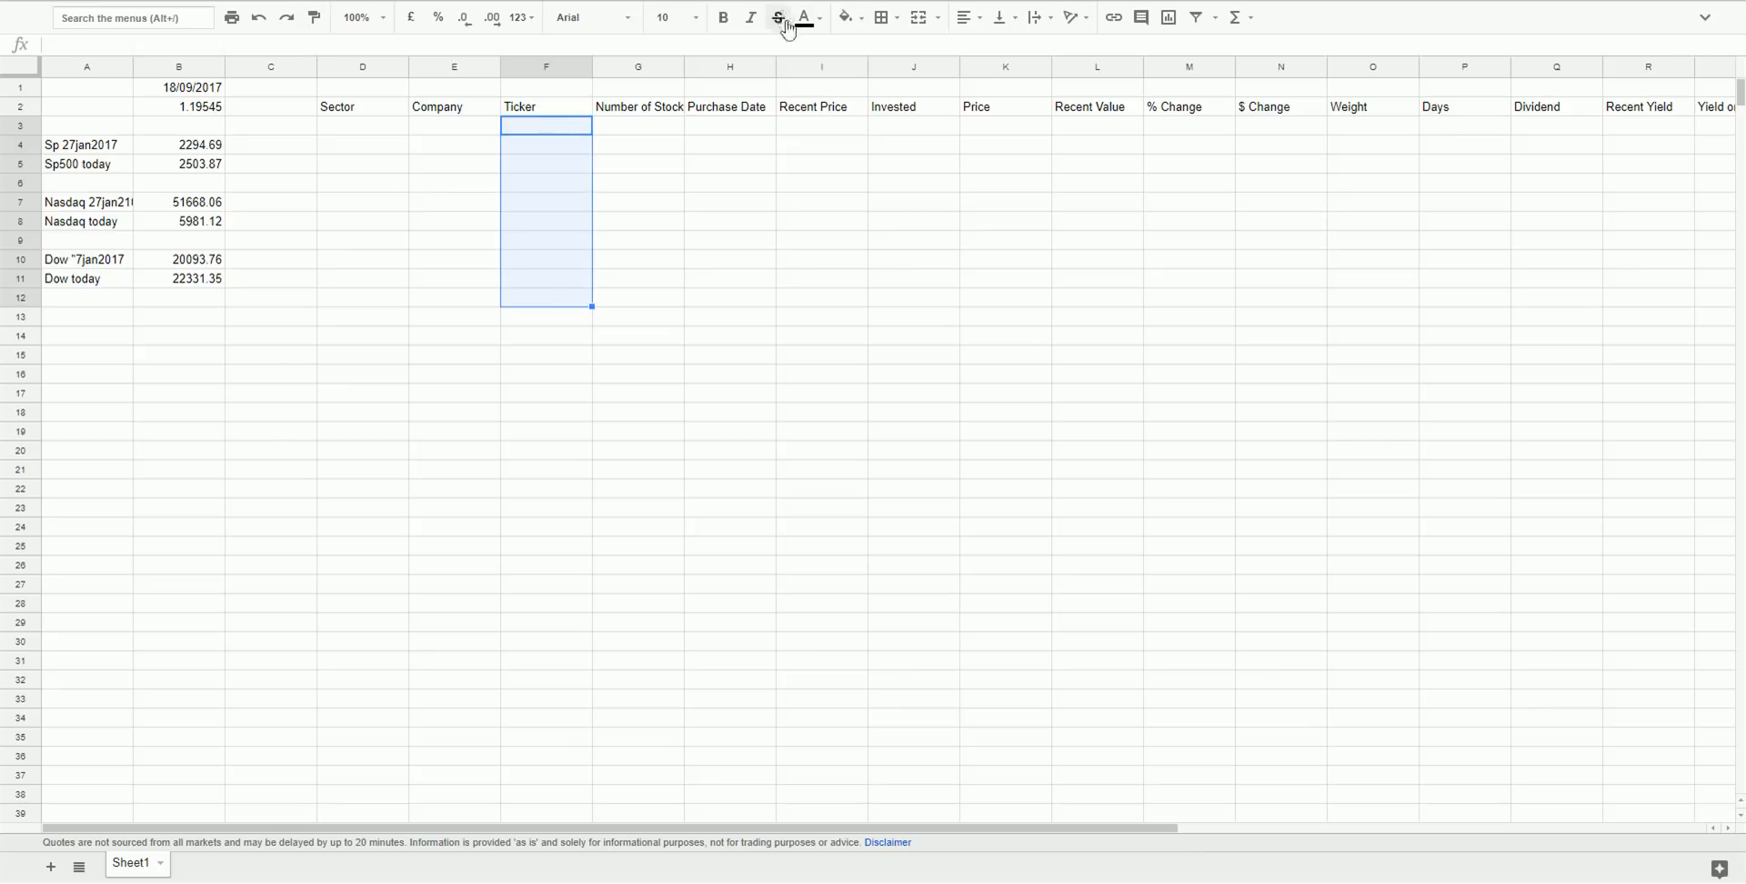
left_click(845, 18)
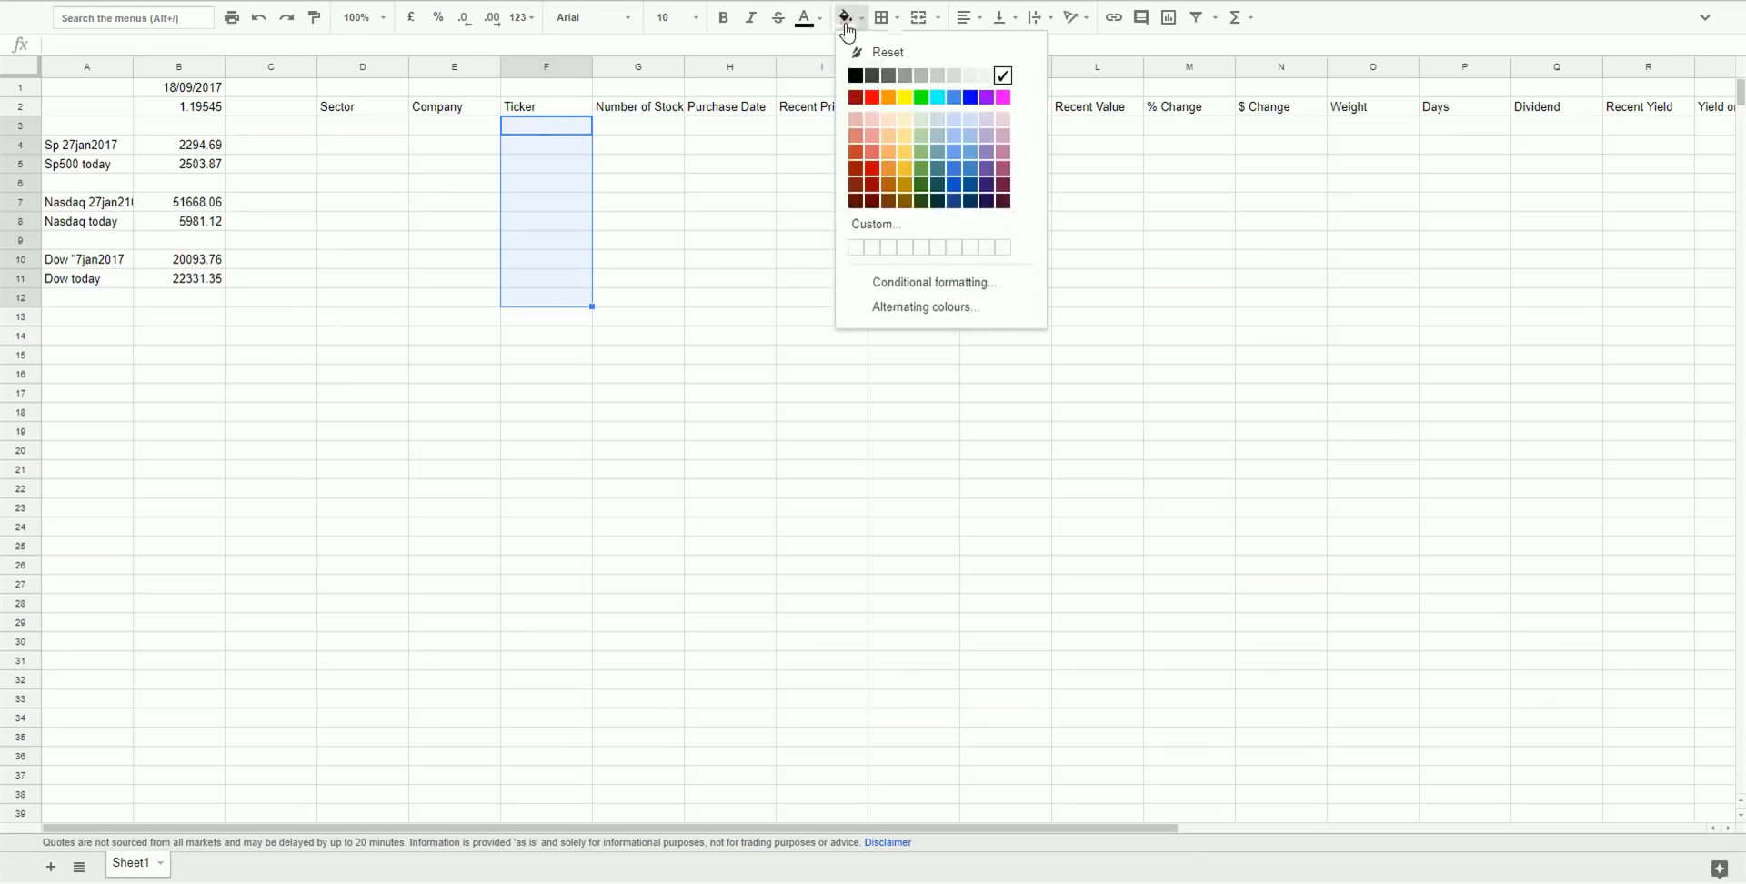
left_click(923, 76)
left_click(690, 292)
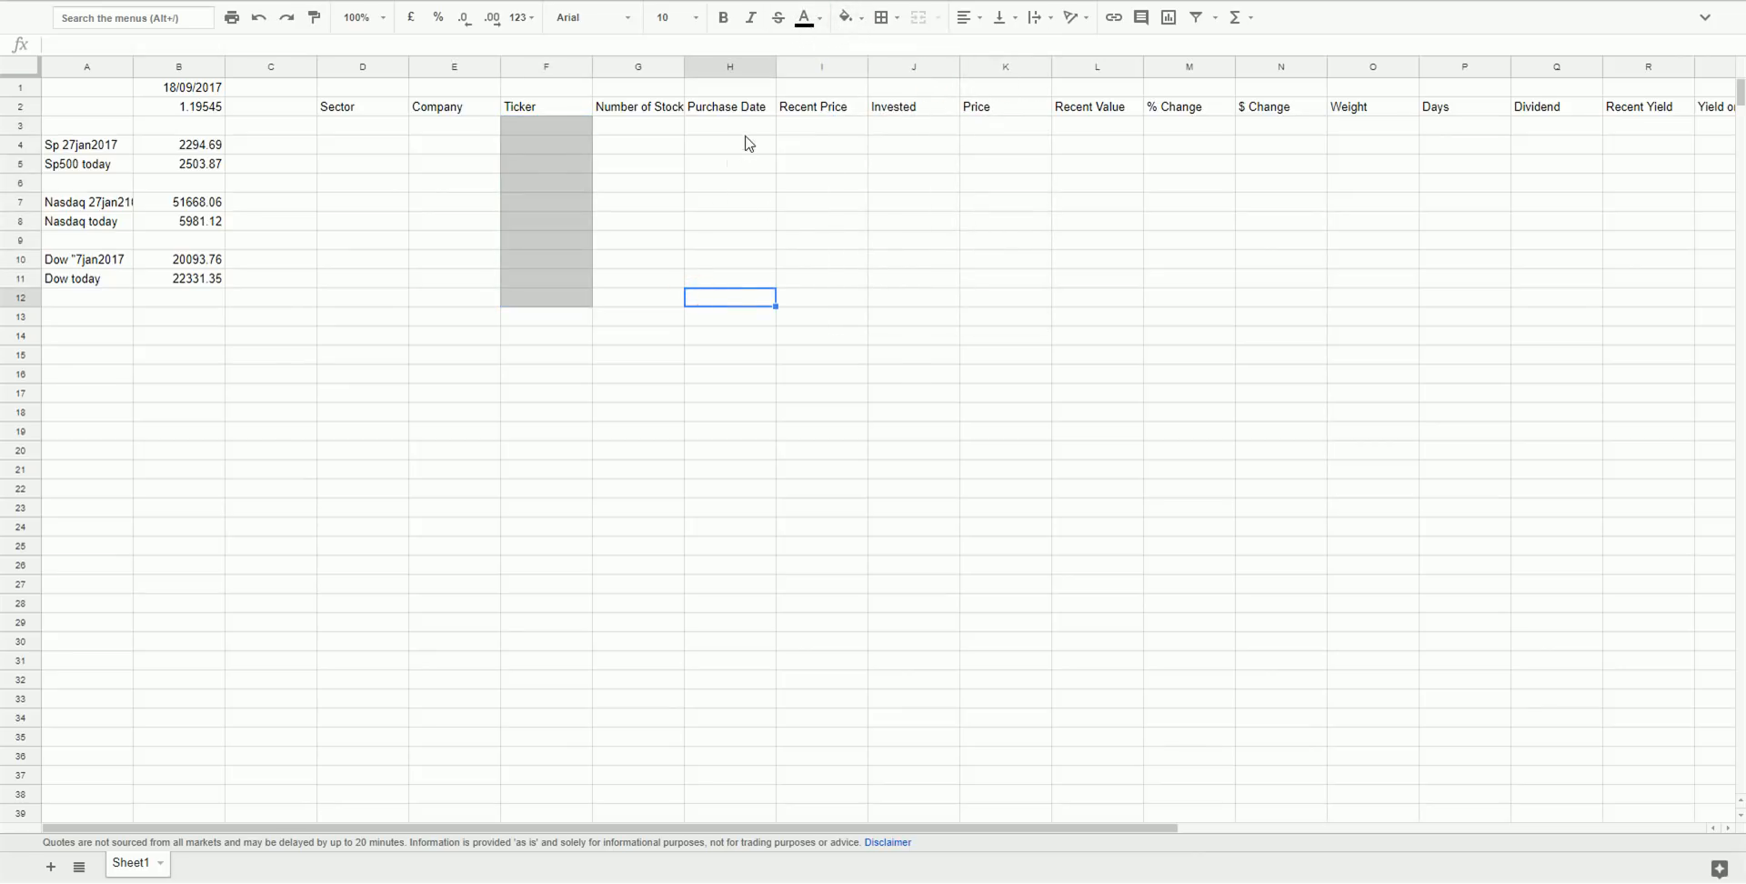
Fill the Number of Stock cells G3:G12 and the Purchase Date cells H3:H12 with grey.
left_click(644, 127)
mouse_move(641, 121)
left_mouse_down()
mouse_move(641, 289)
mouse_move(643, 129)
left_mouse_up()
left_click(847, 17)
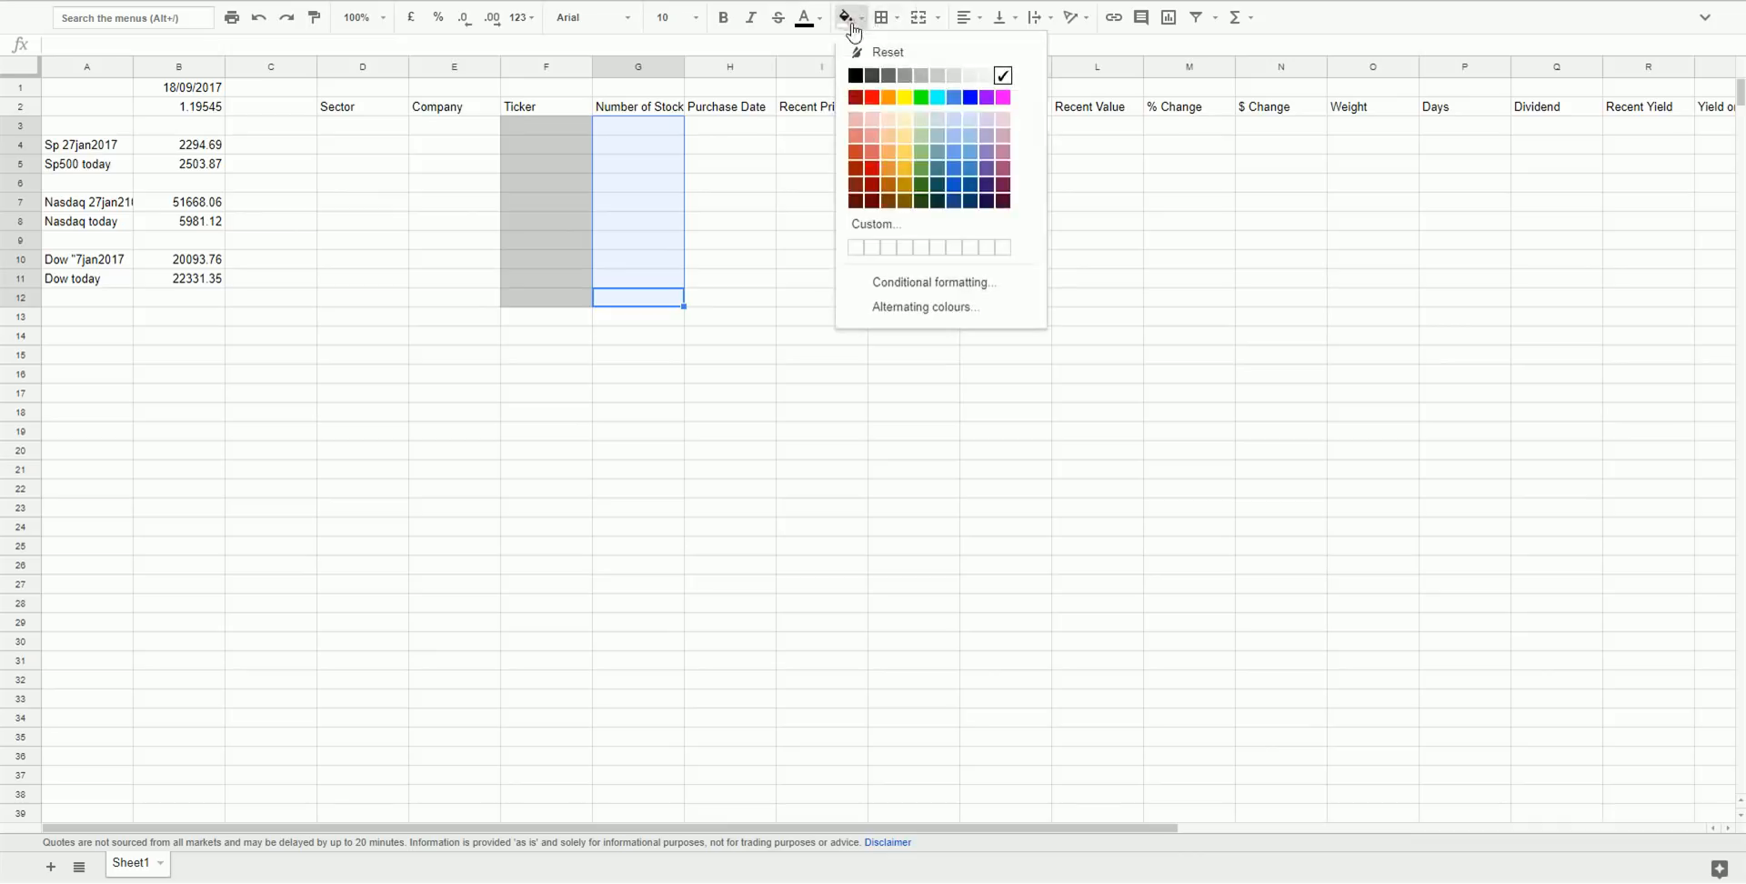
left_click(939, 85)
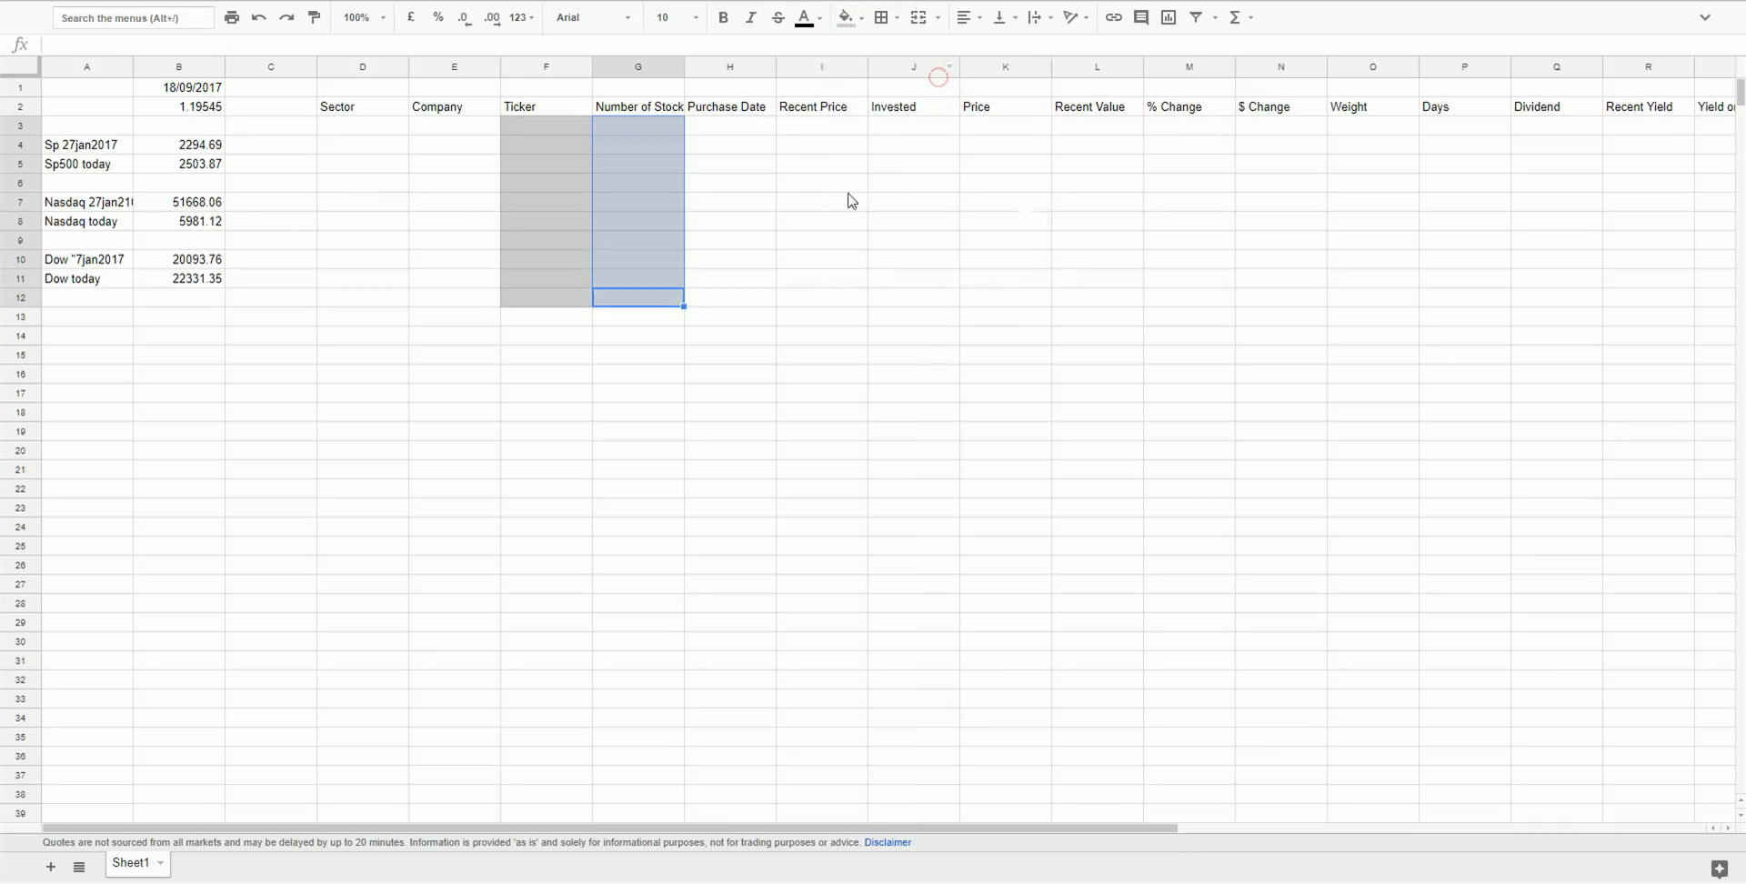
left_click(831, 204)
left_click_drag(744, 127, 752, 301)
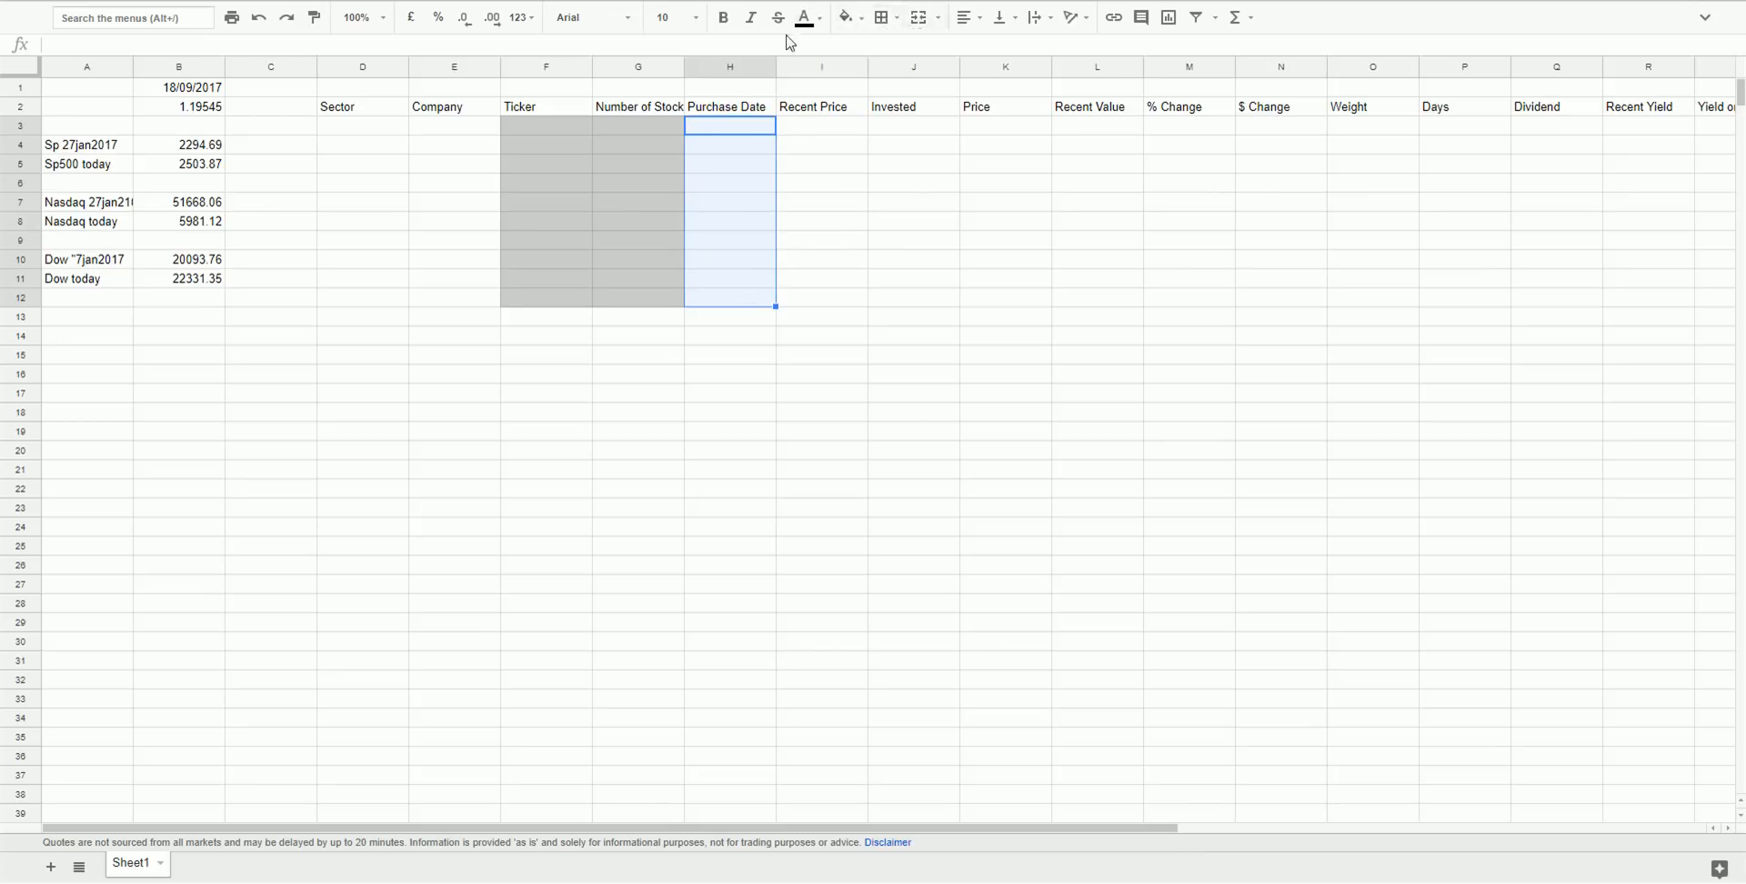
left_click(845, 17)
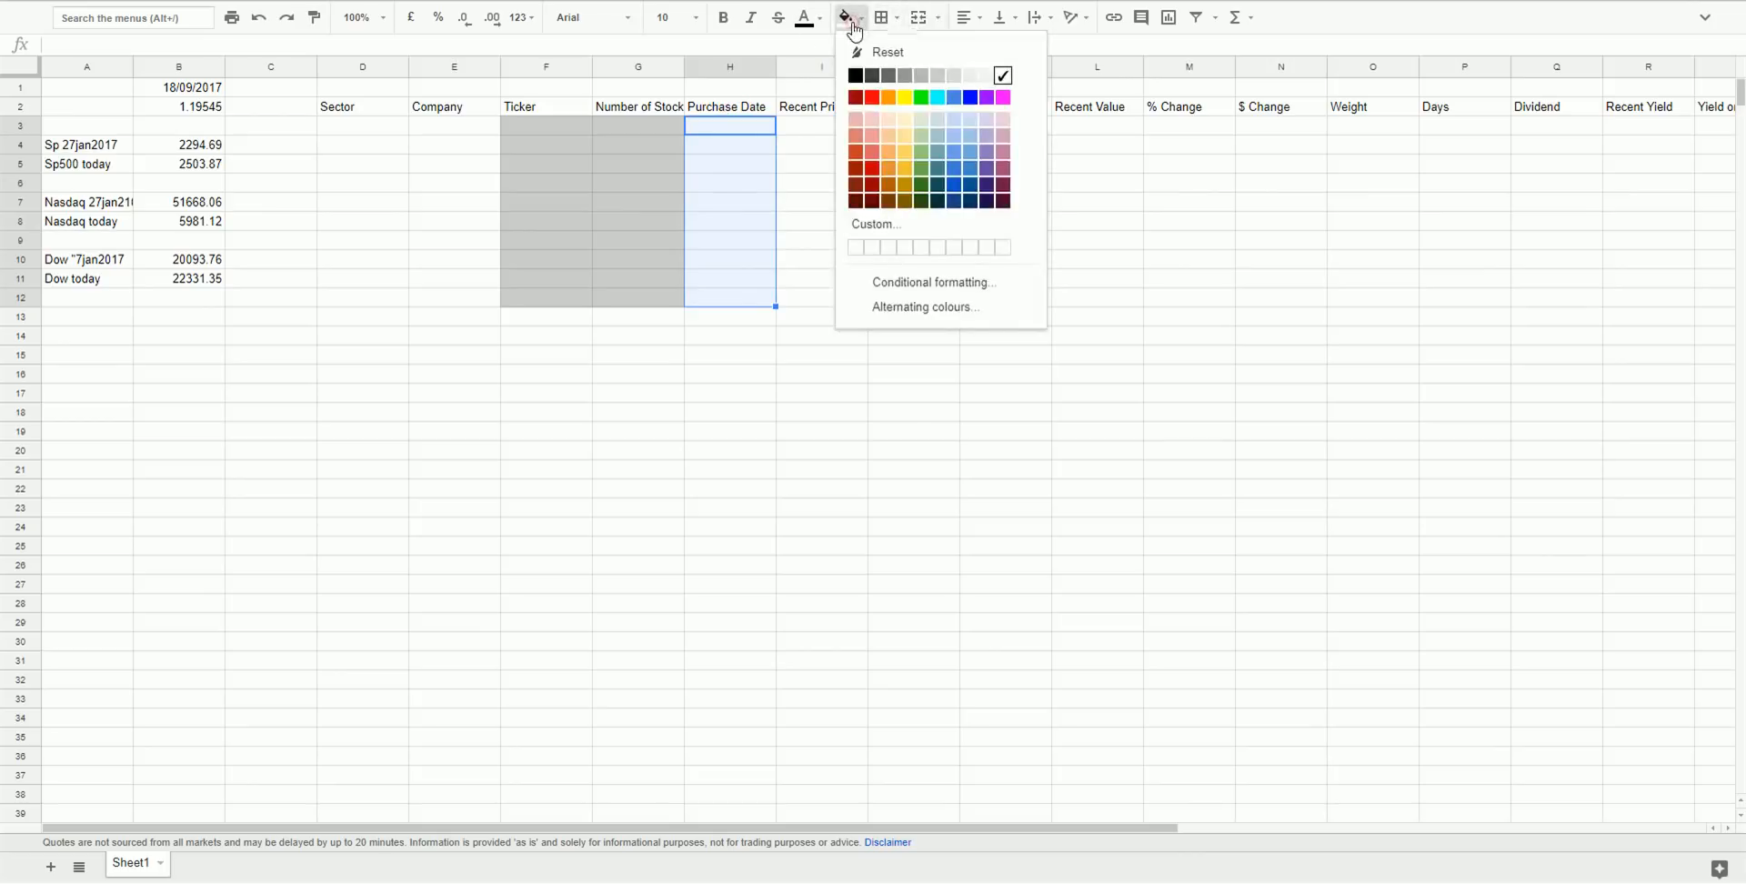
left_click(943, 81)
left_click(955, 261)
Fill the Invested cells J3:J12 and the Dividend cells Q3:Q12 with grey.
left_click_drag(944, 129, 919, 304)
left_click(846, 17)
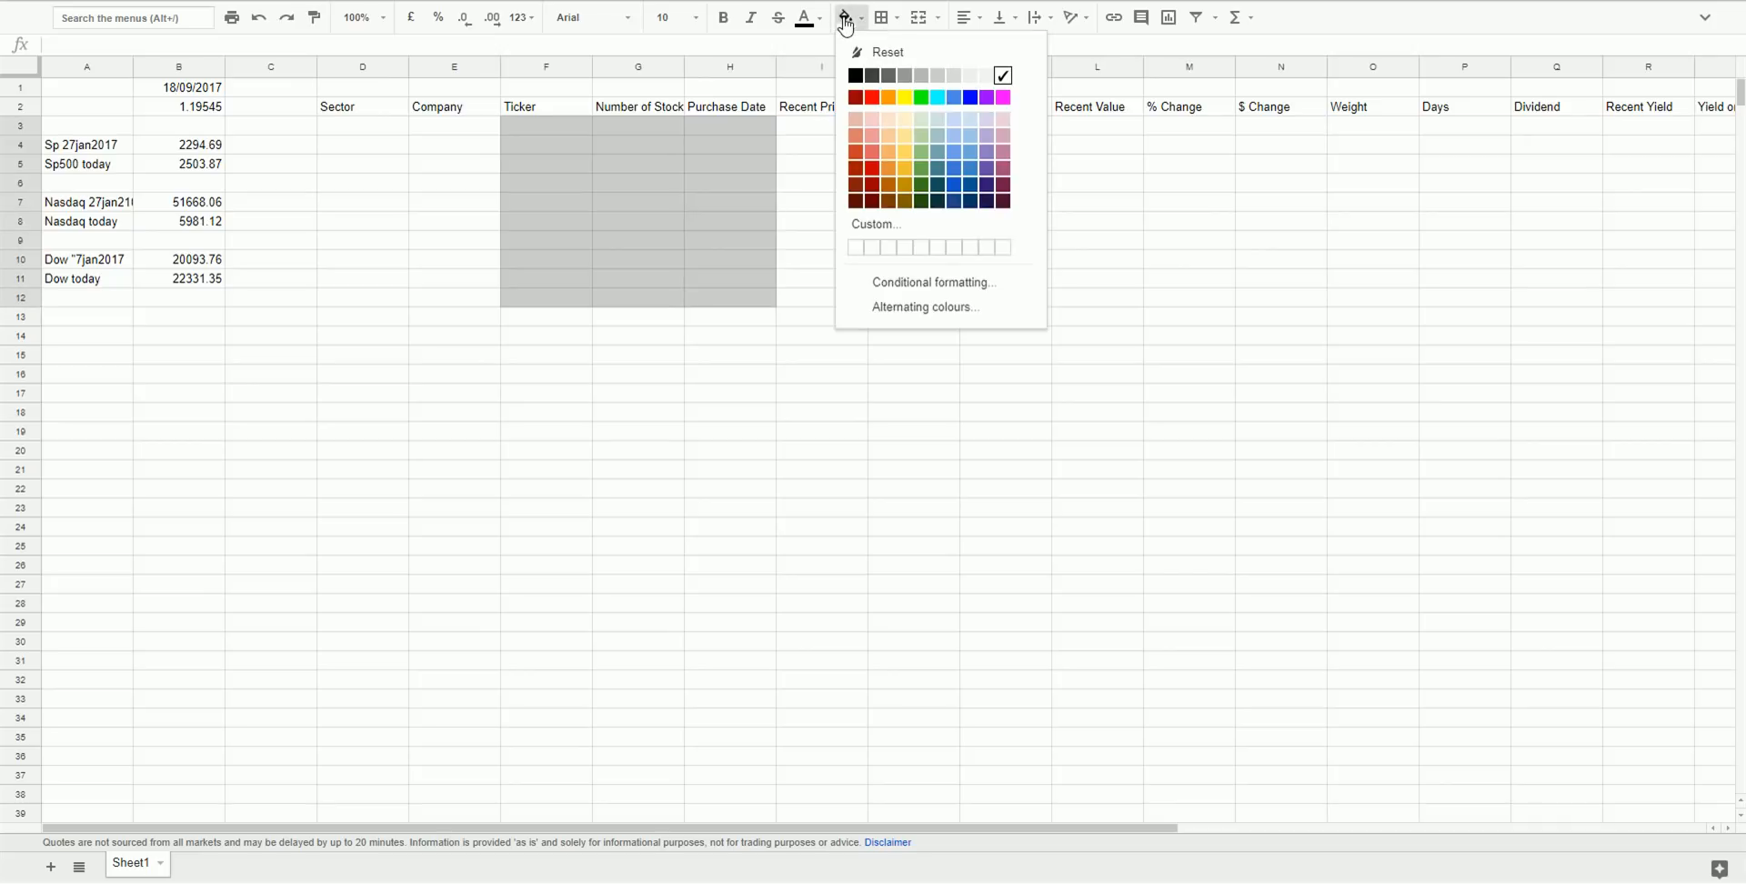
left_click(937, 75)
left_click(1093, 833)
left_click_drag(1146, 830, 1428, 829)
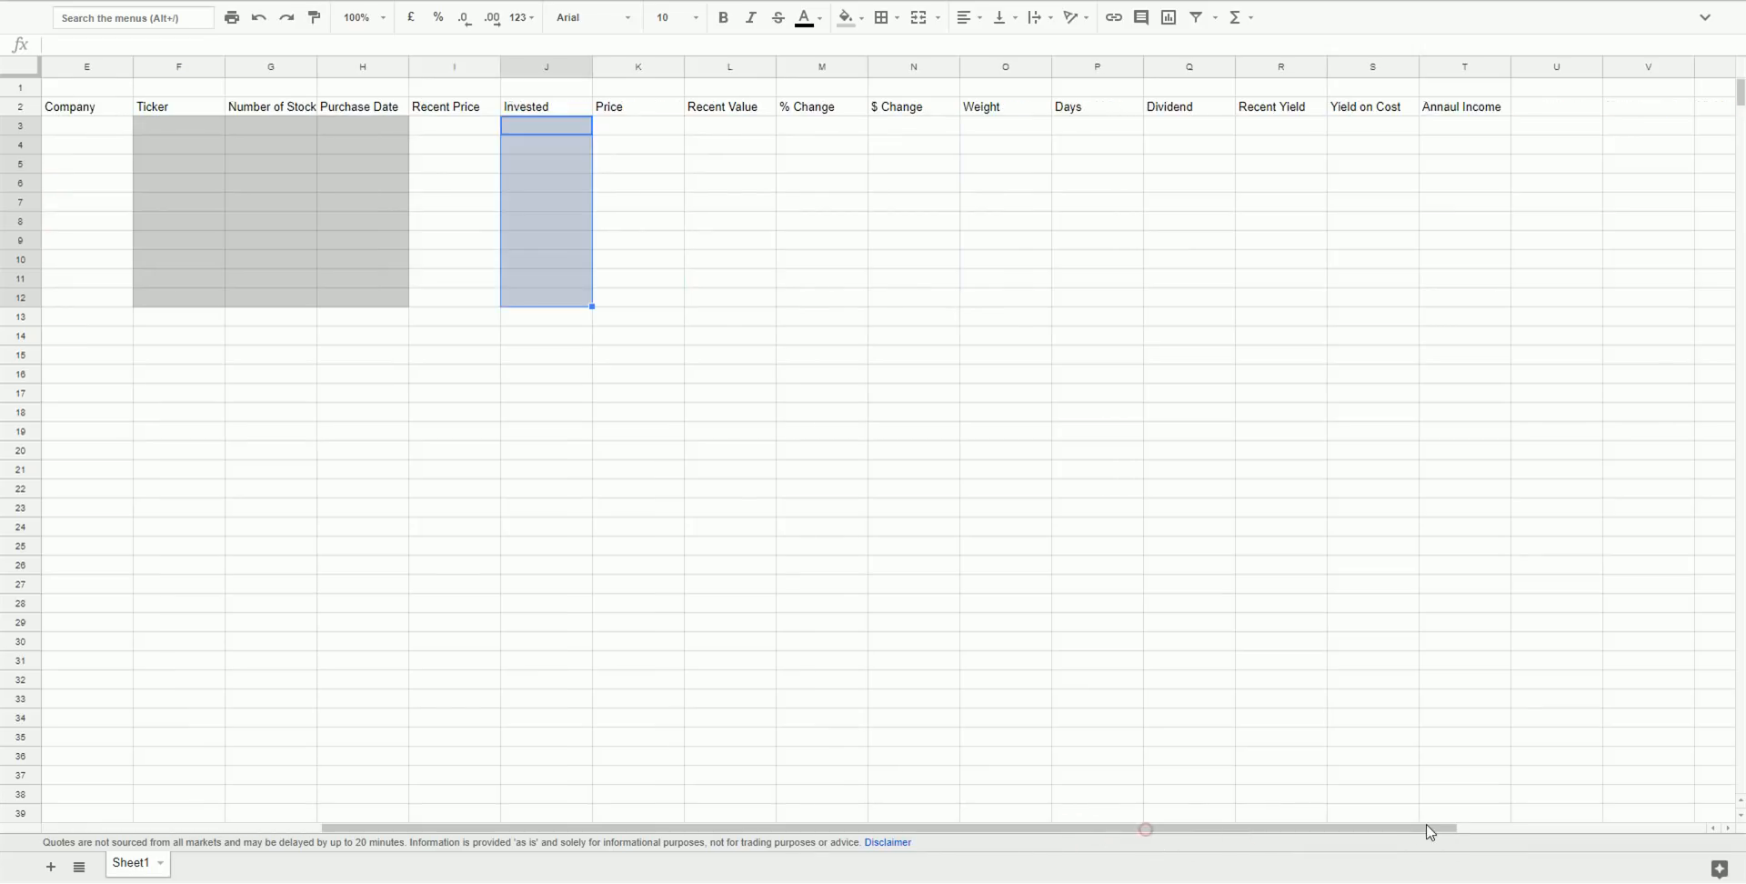
left_click_drag(1194, 127, 1189, 304)
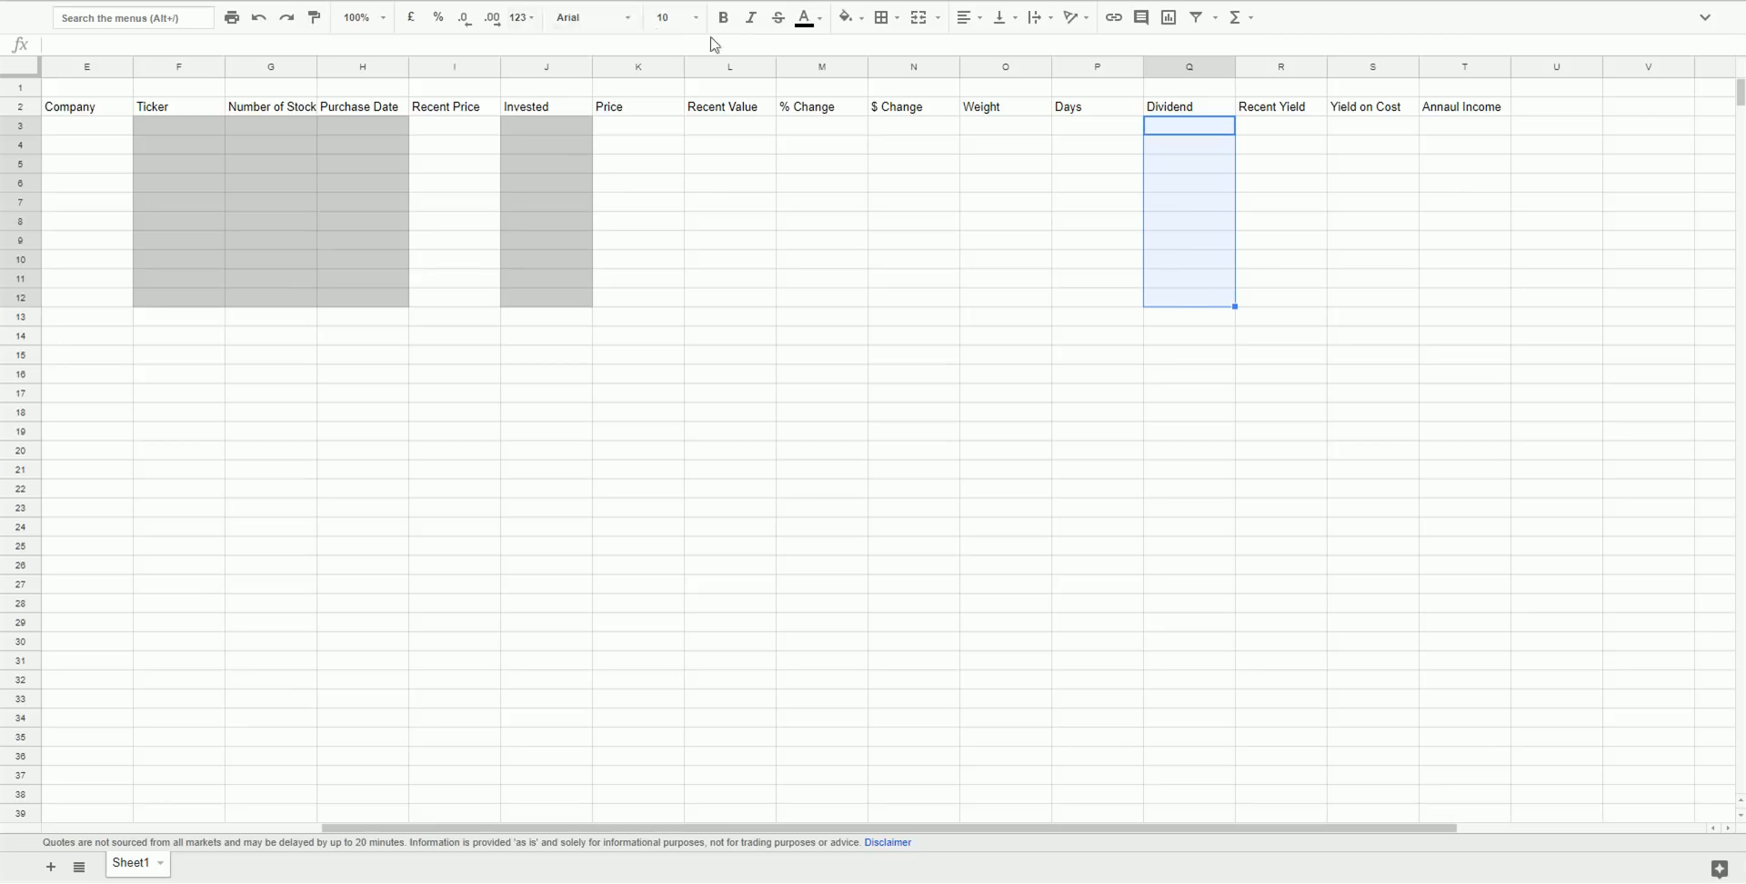
left_click(847, 17)
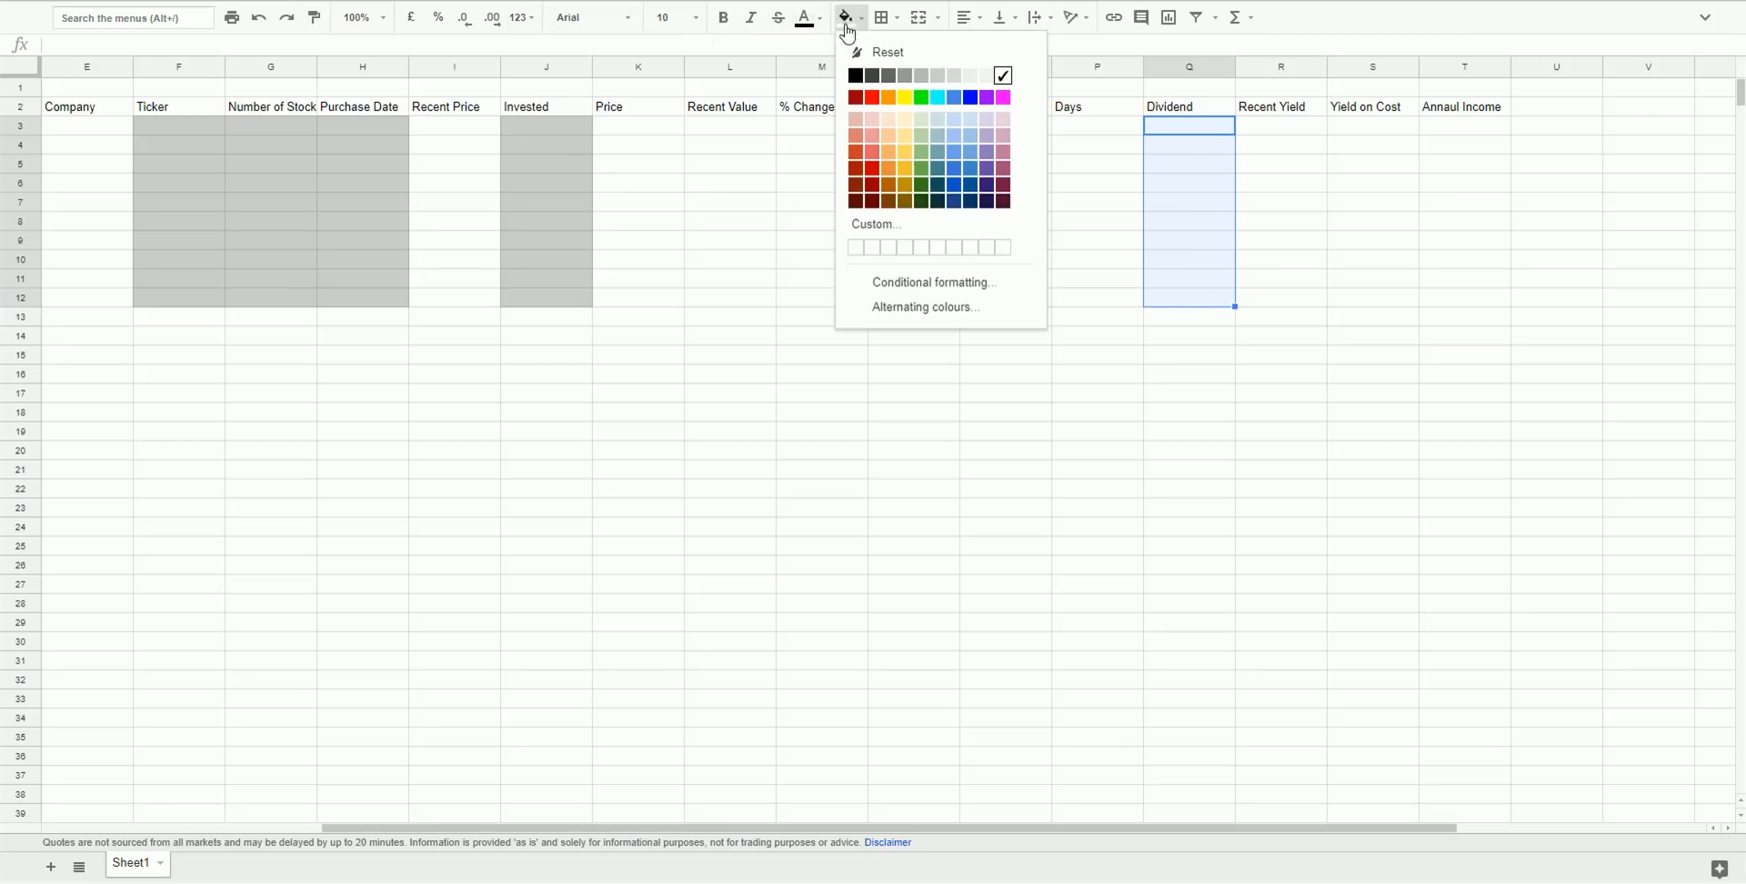
left_click(946, 78)
left_click(886, 411)
Enter the ticker BMY in F3 and its purchase date 27jan2017 in H3.
scroll(887, 411, "left", 4)
left_click(555, 127)
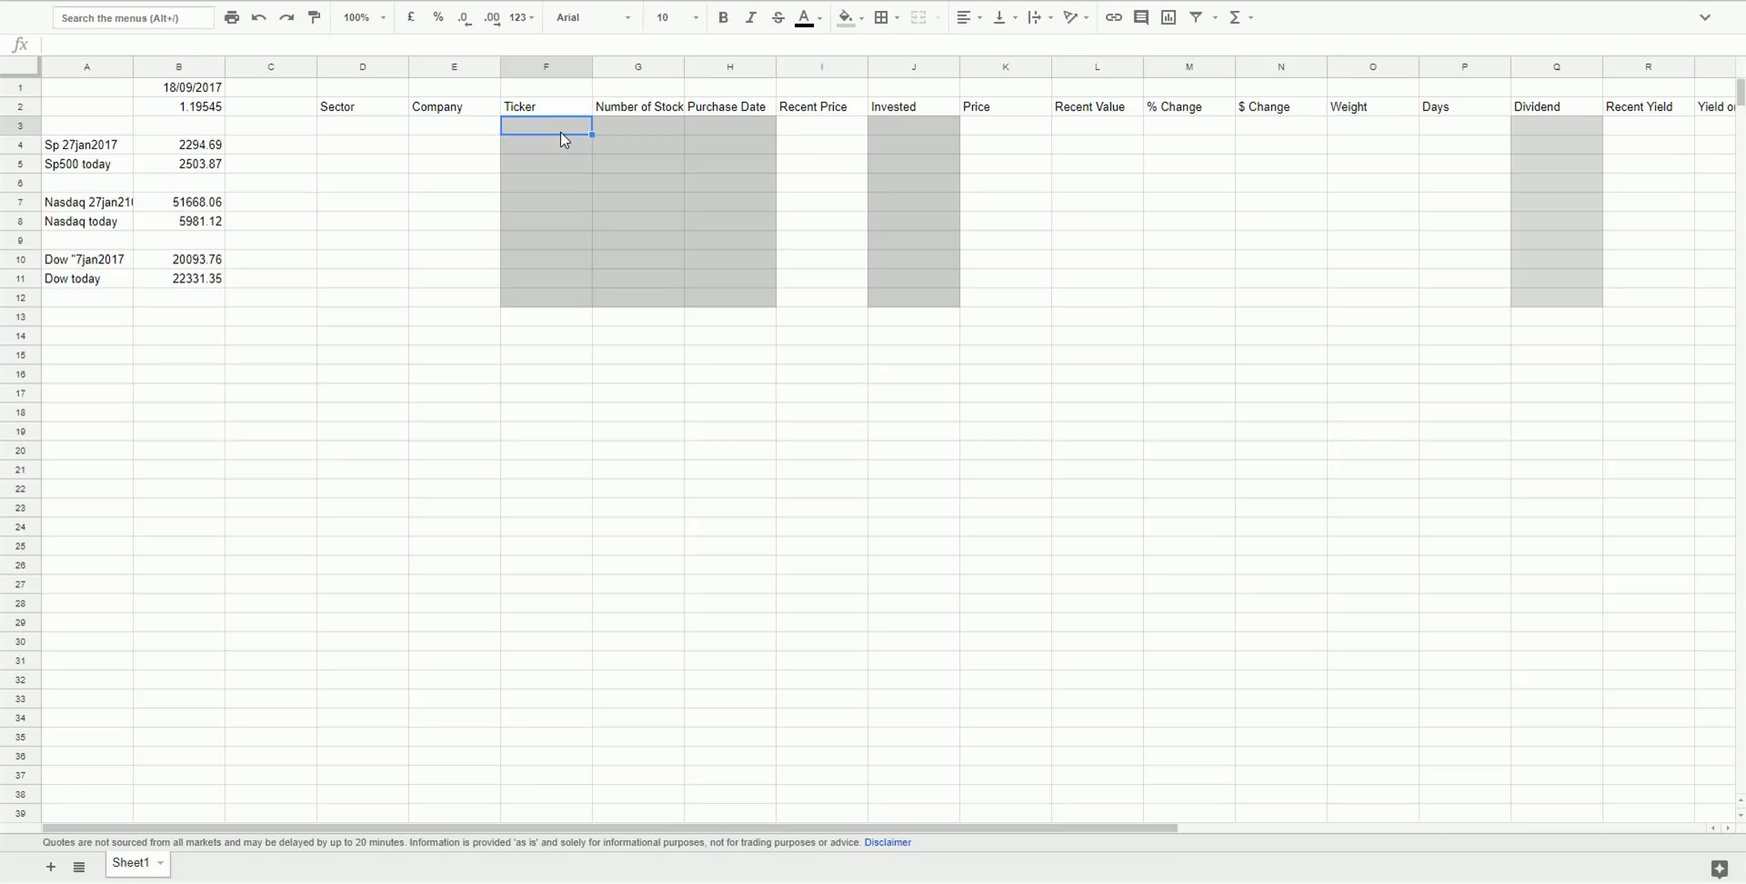
type("BMY")
key("Return")
key("Up")
key("Right")
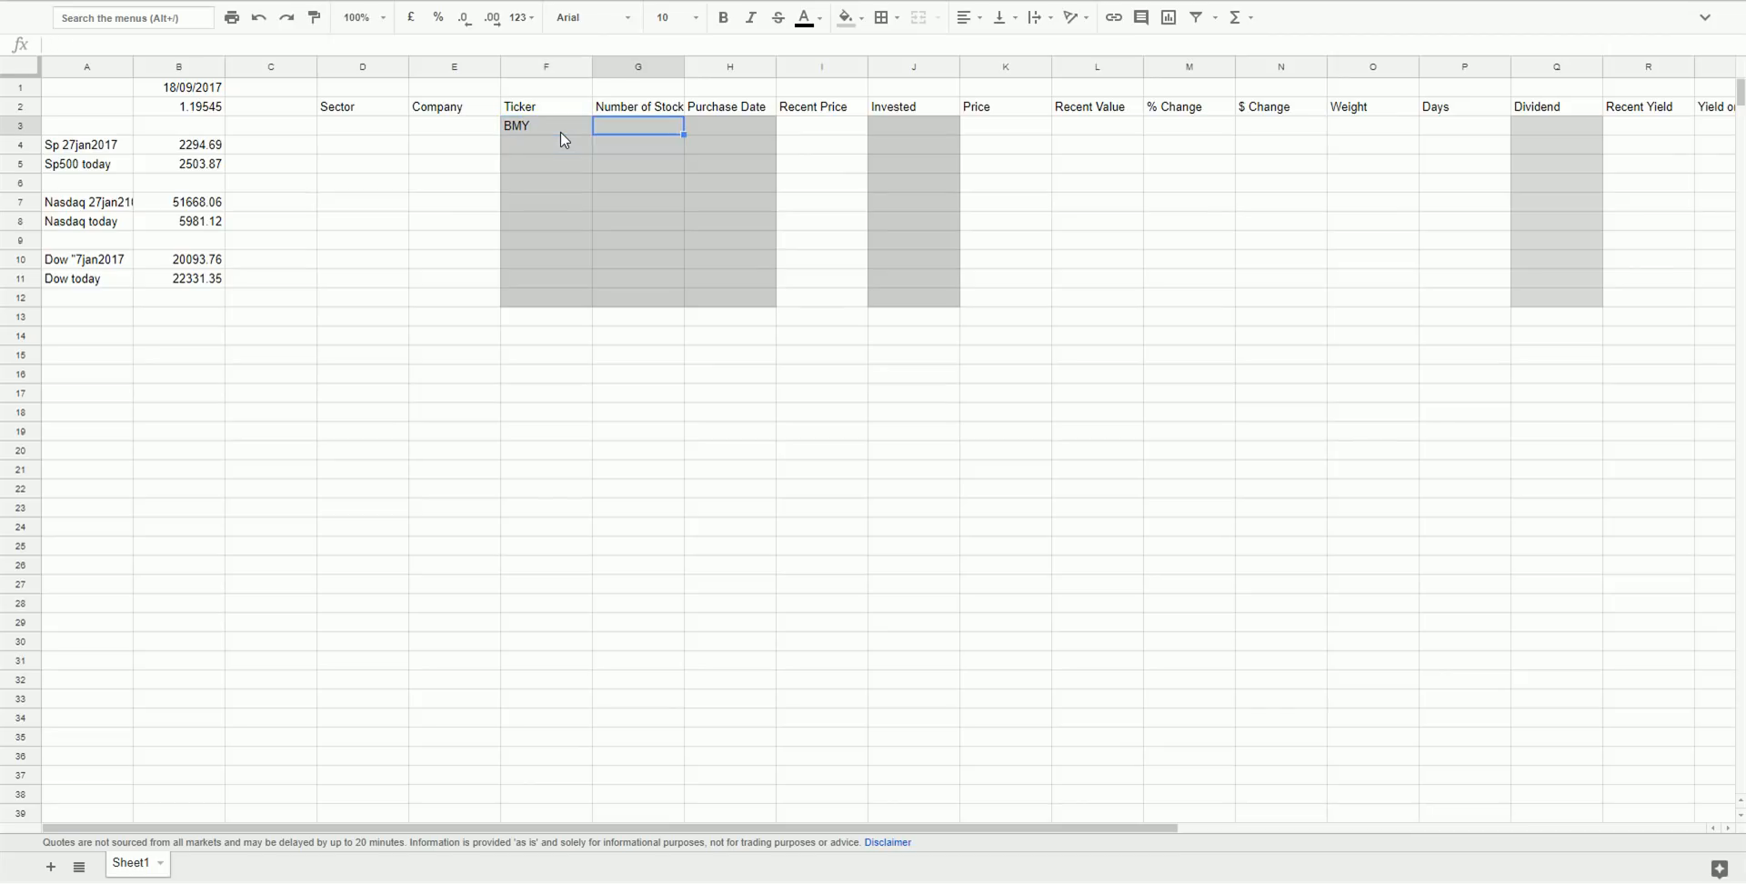
key("Right")
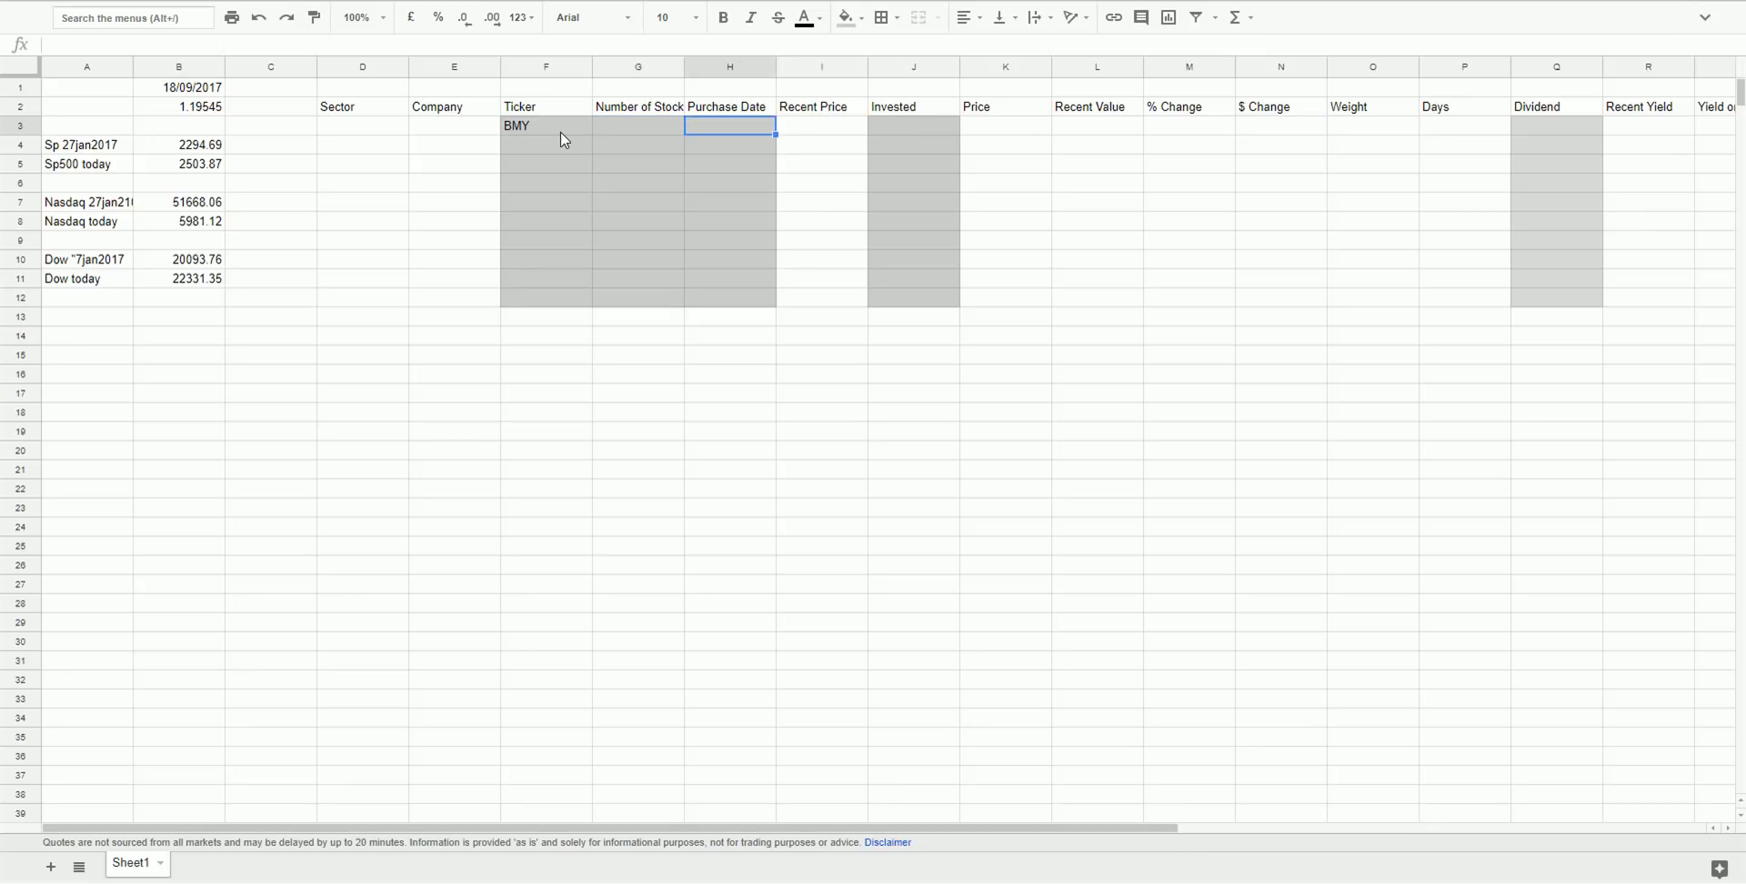
type("27jan2017")
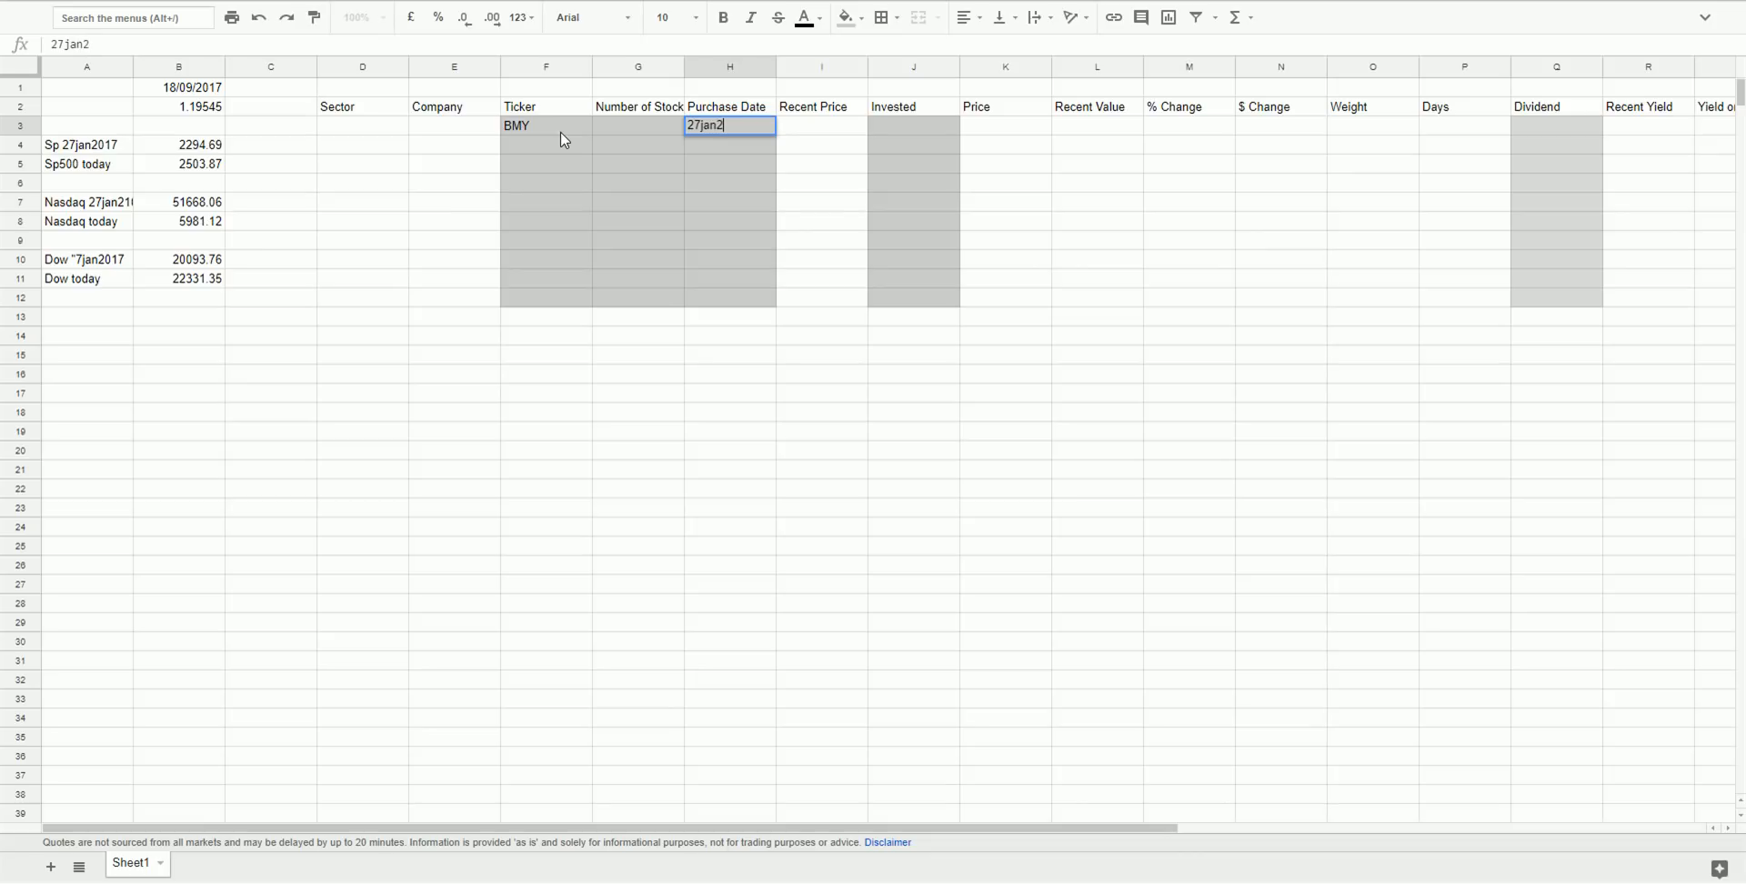
key("Return")
Enter 11 as BMY's number of stocks in G3 and 531.52 as the invested amount in J3.
key("Up")
key("Left")
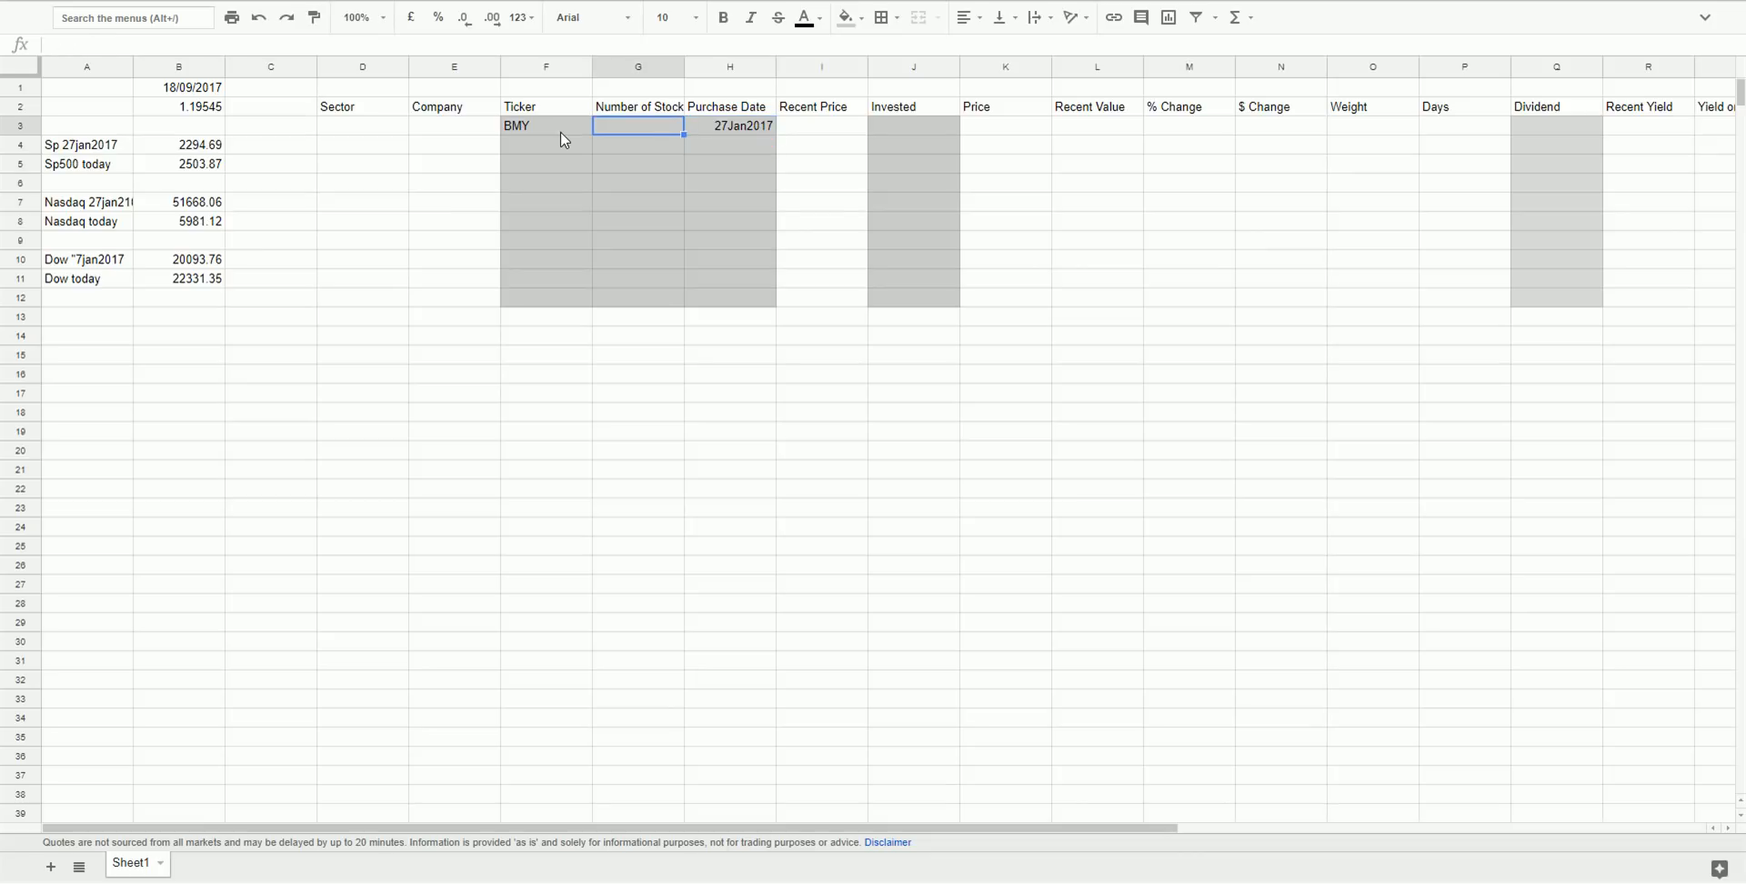
type("11")
key("Right")
key("Right")
key("Right")
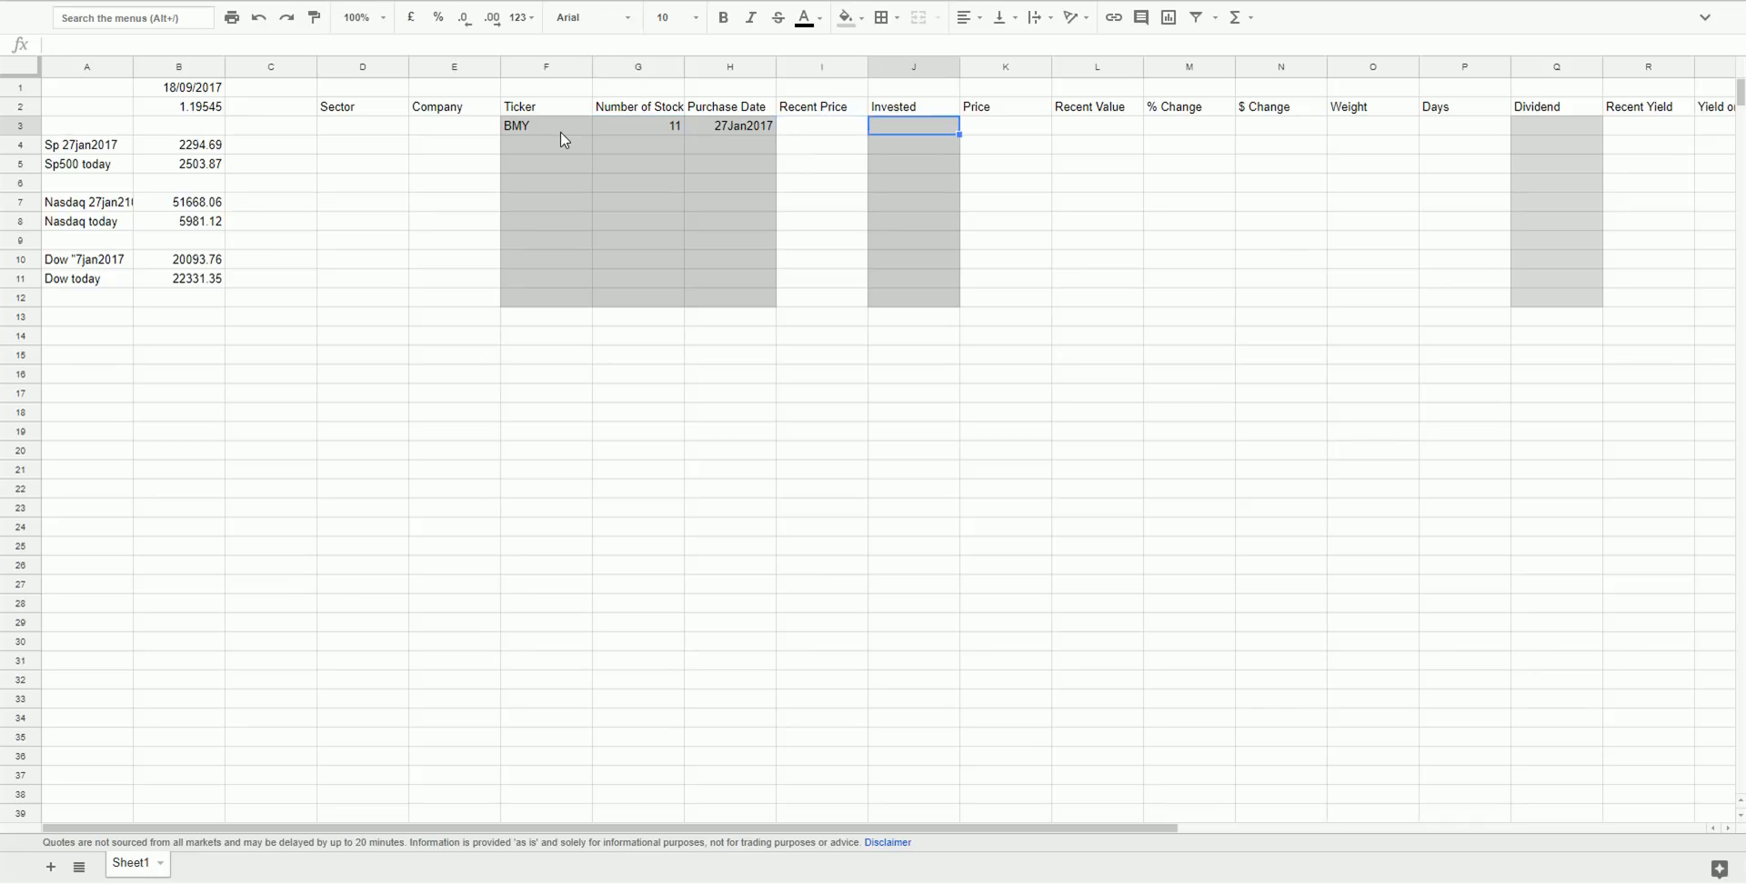
type("531.52")
key("Return")
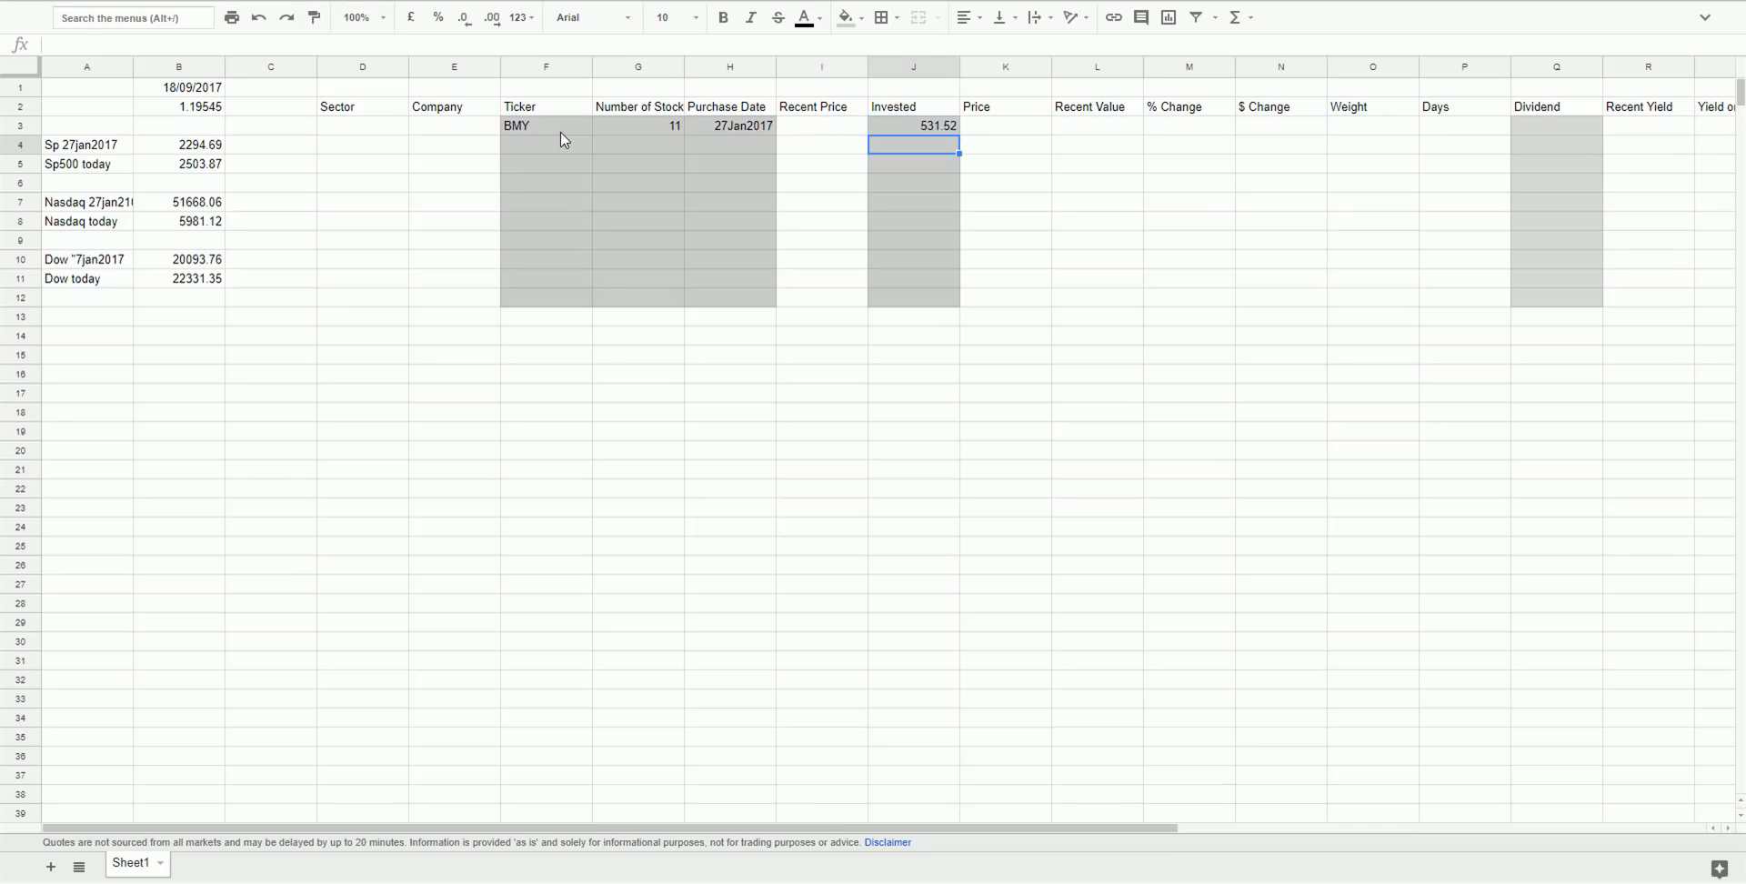
Enter 1.56 in Q3 as the BMY dividend.
key("Up")
key("Right")
key("Right")
key("Right")
key("Right")
key("Right")
key("Right")
key("Right")
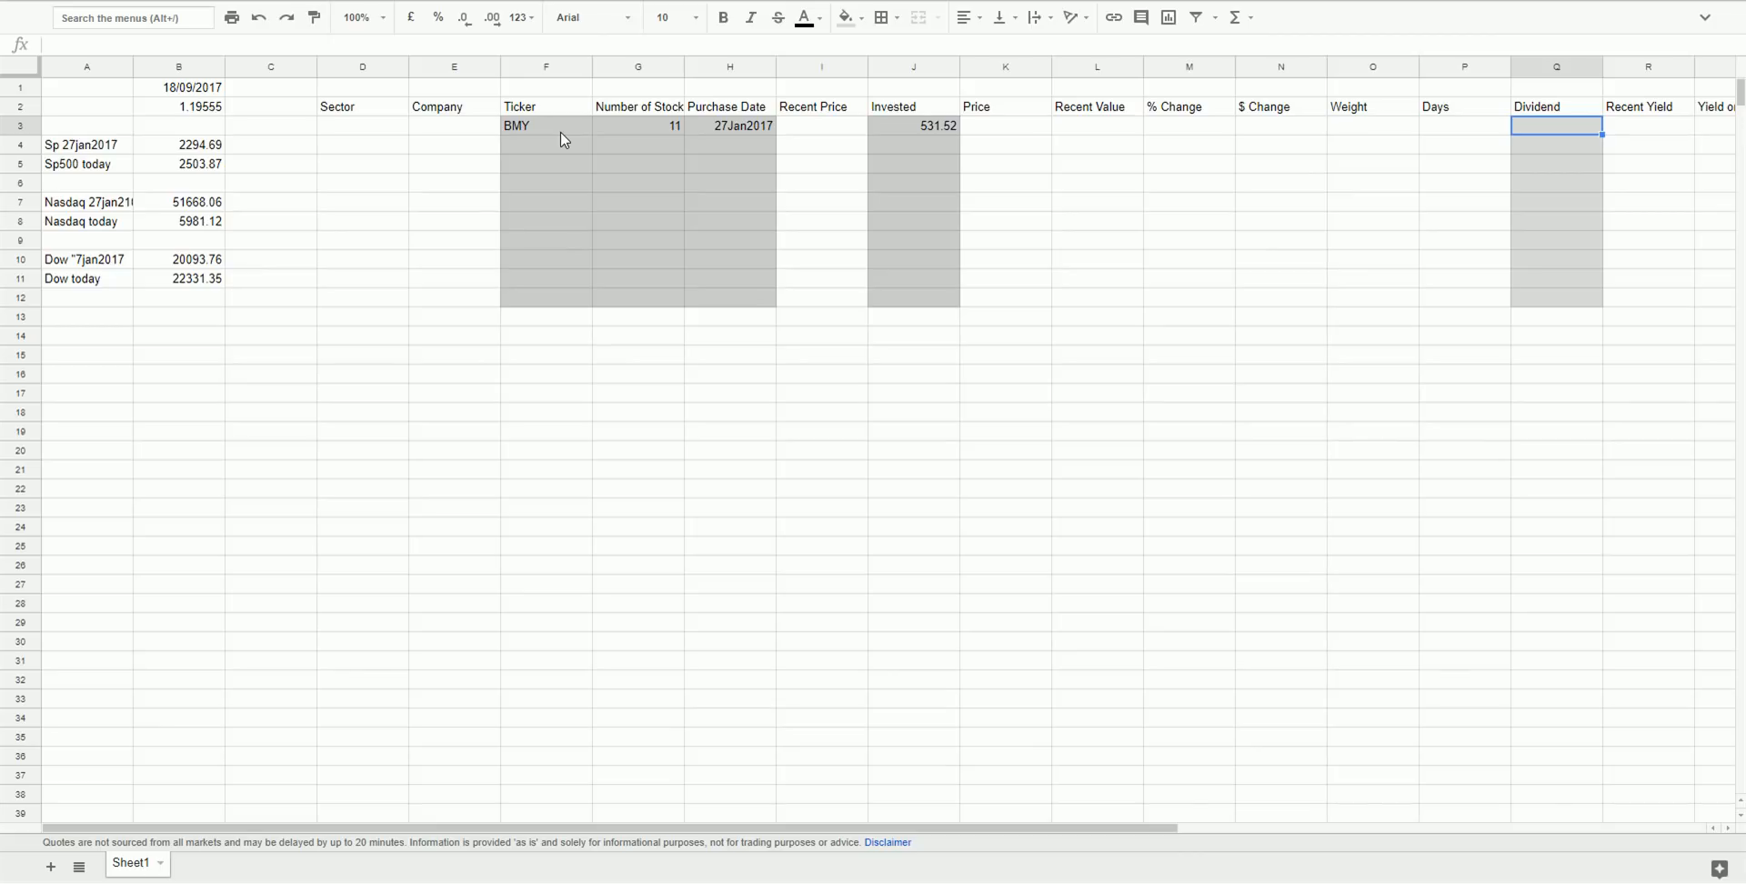
type("1.56")
key("Return")
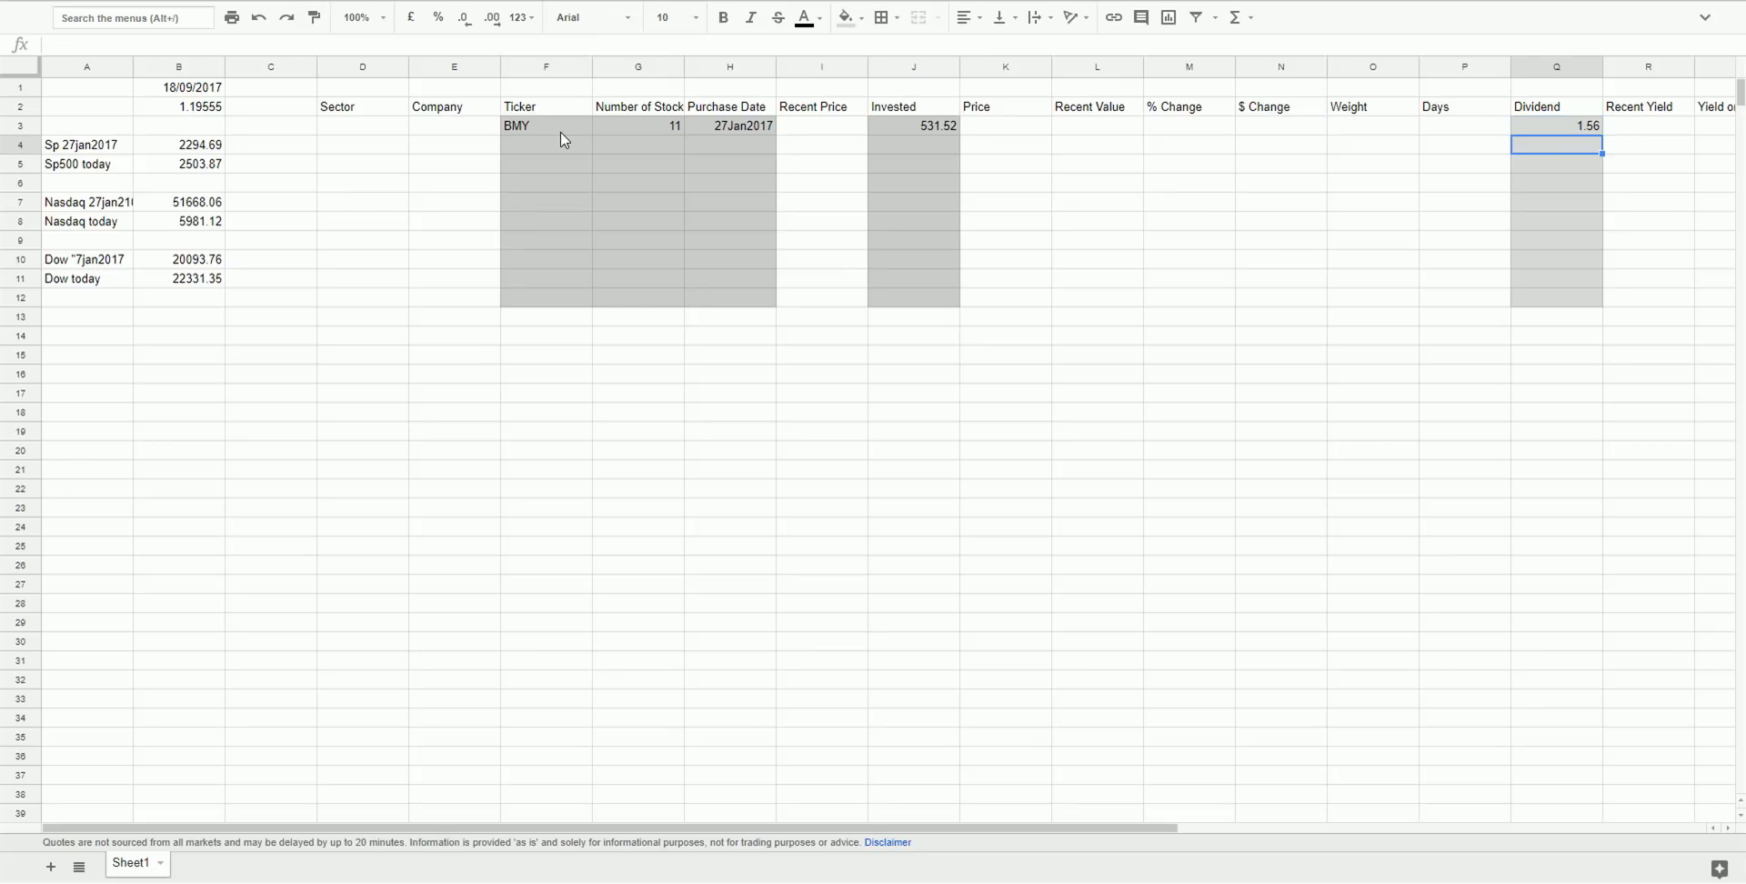
Enter the formula =googlefinance($F3) in the Company cell E3 for the BMY row.
left_click(478, 134)
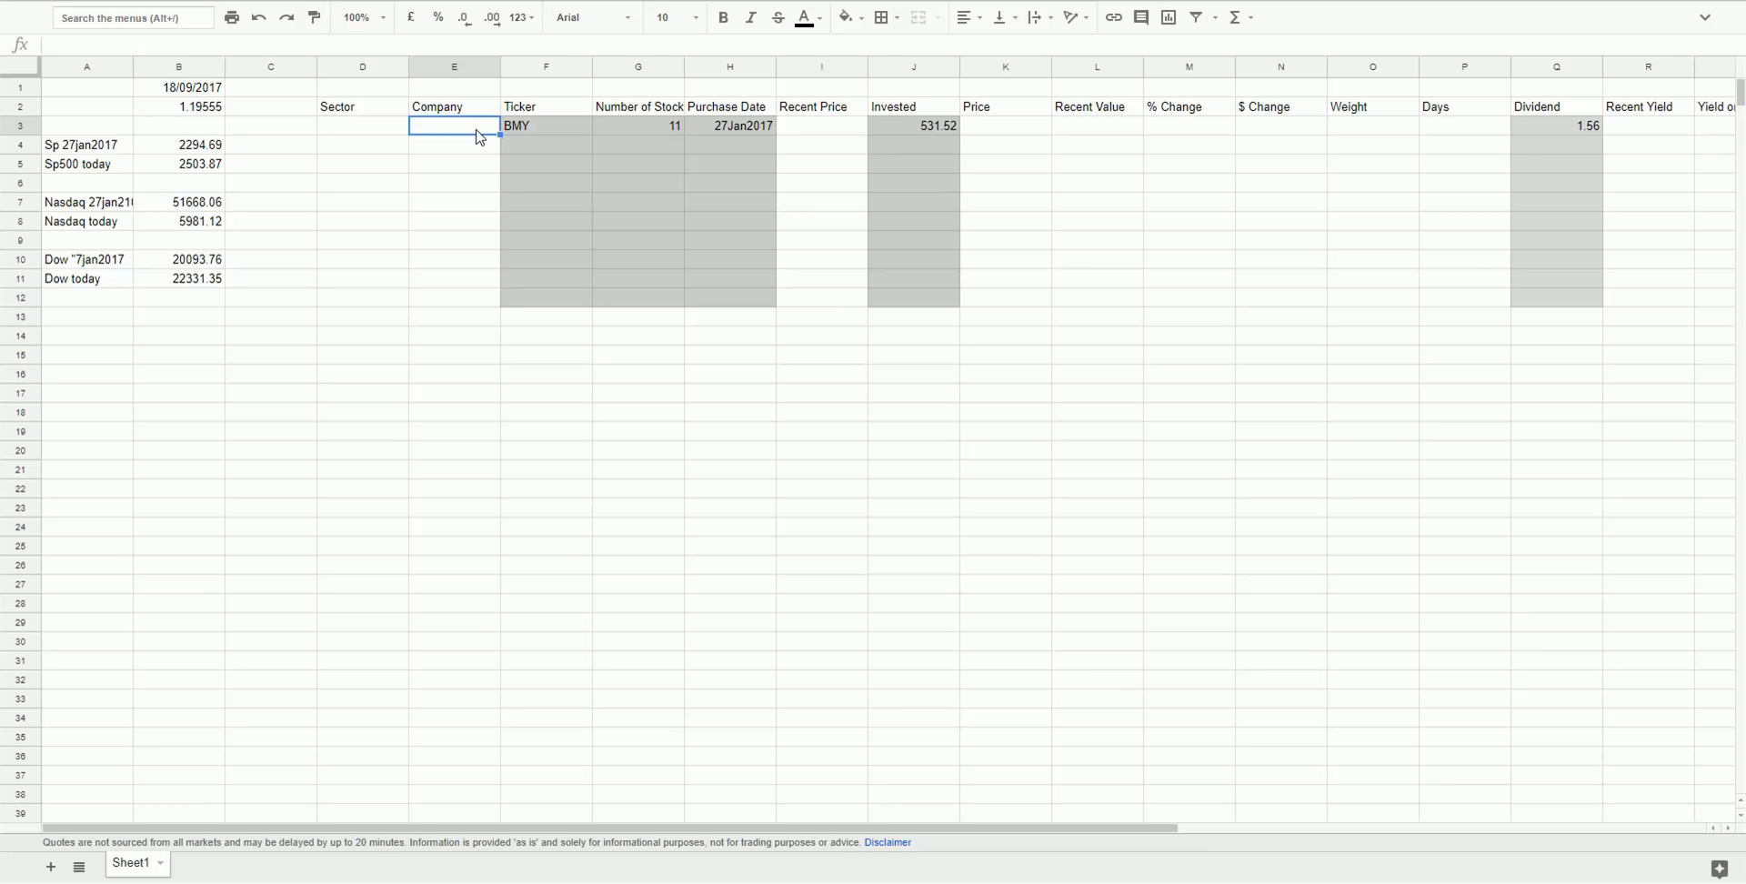
type("+googl")
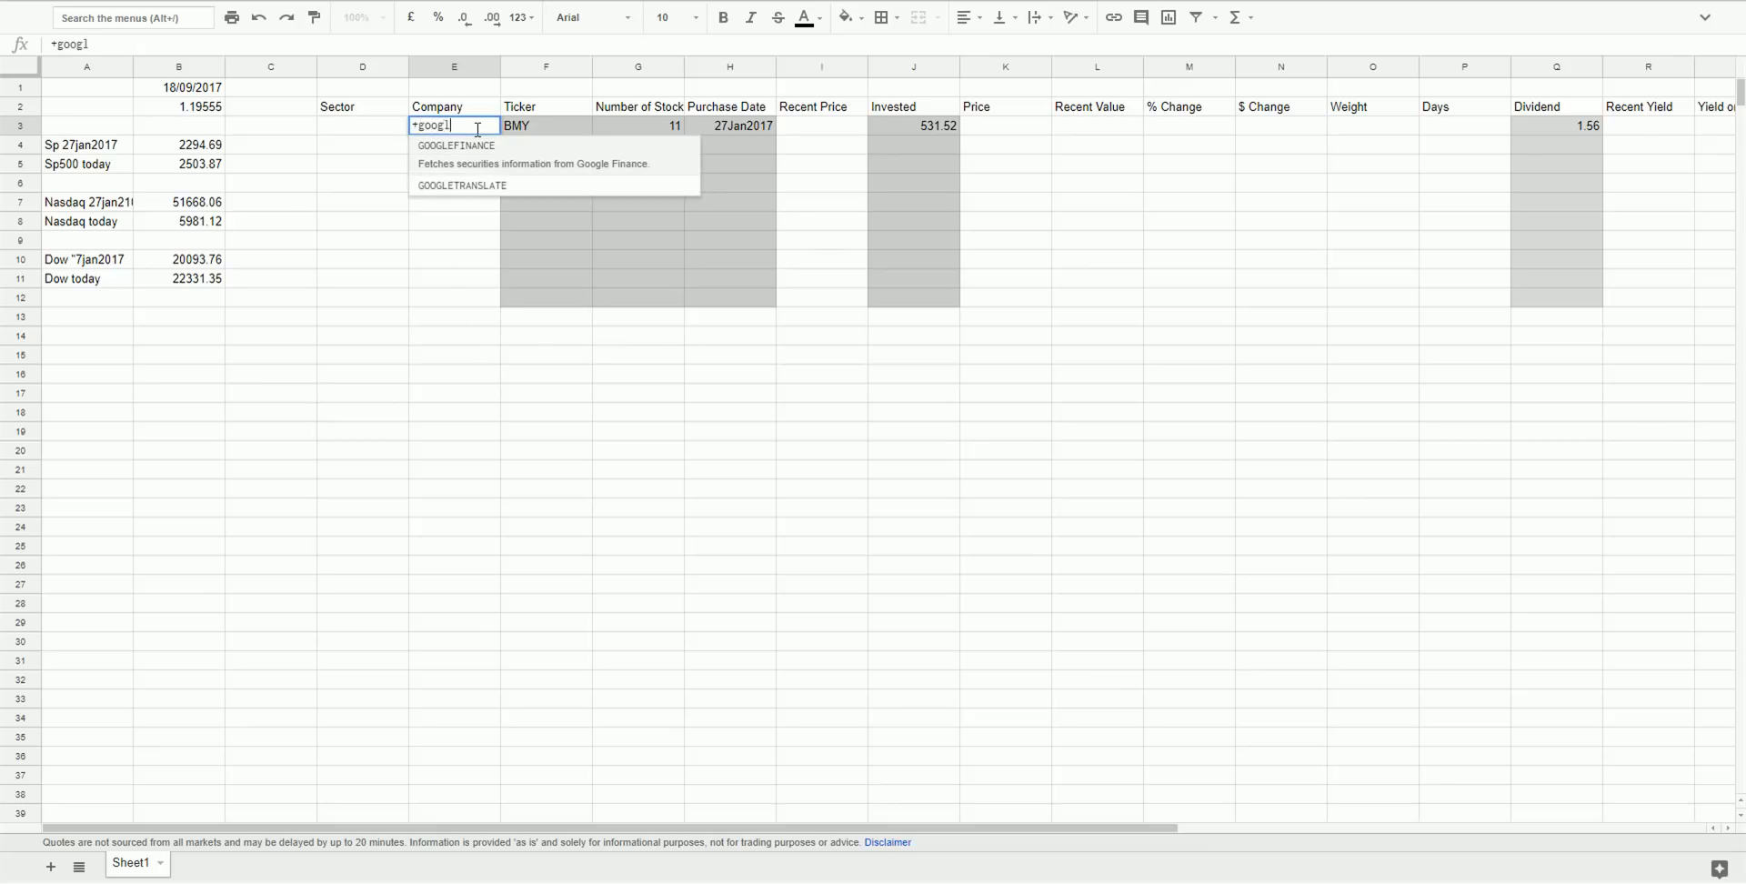
type("efinance")
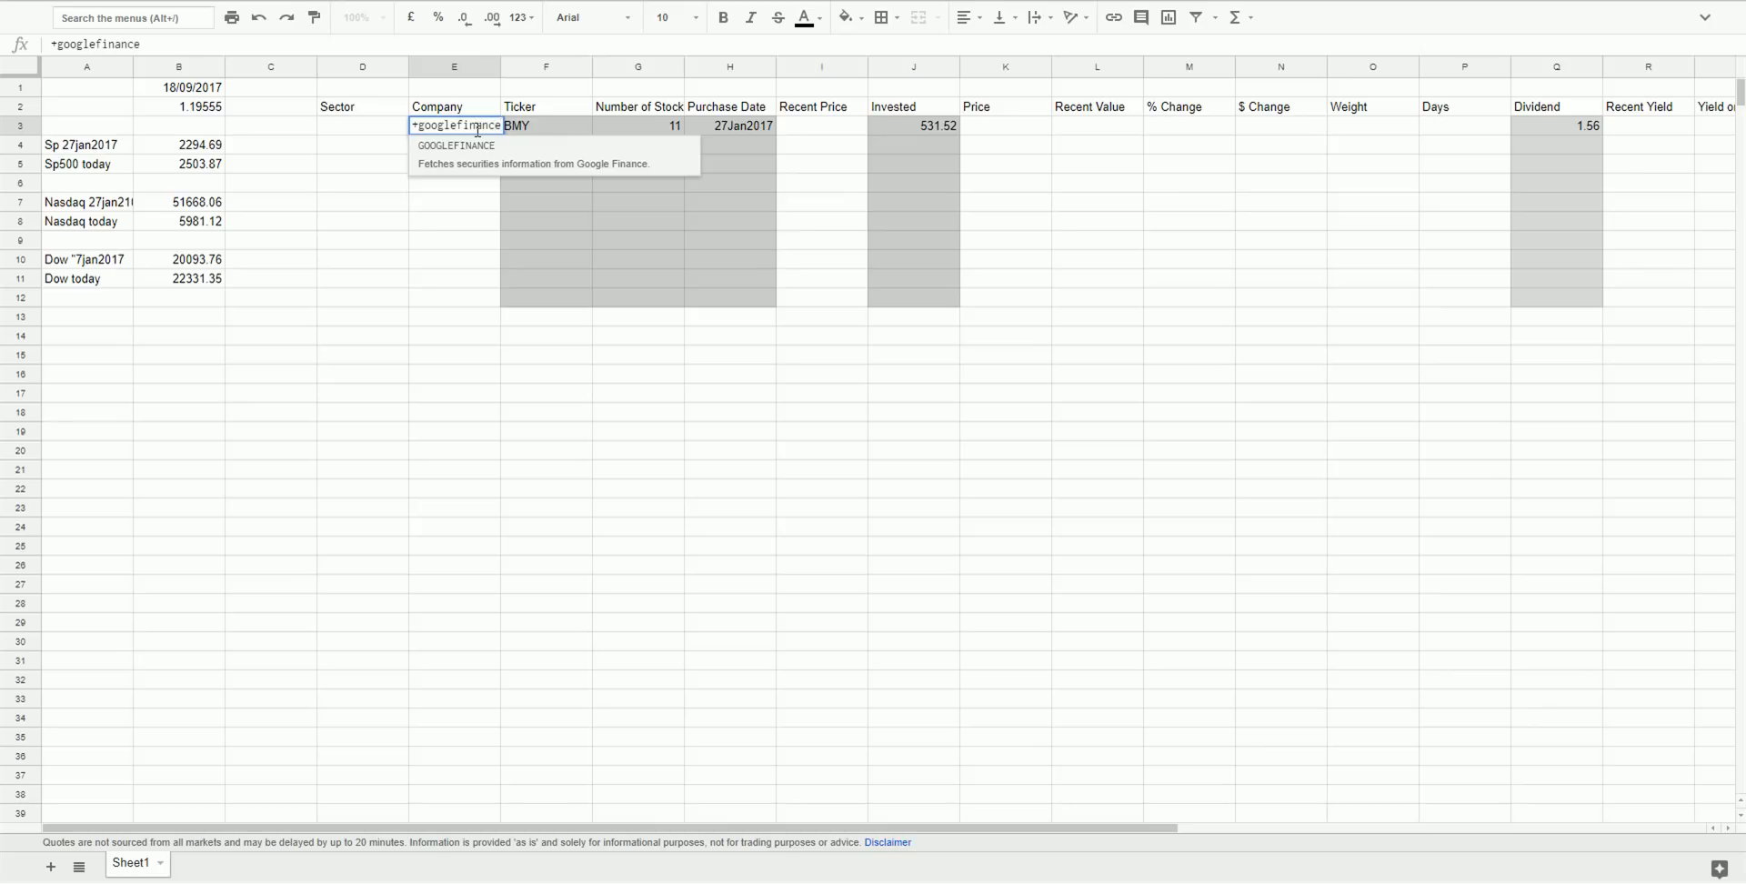
type("(")
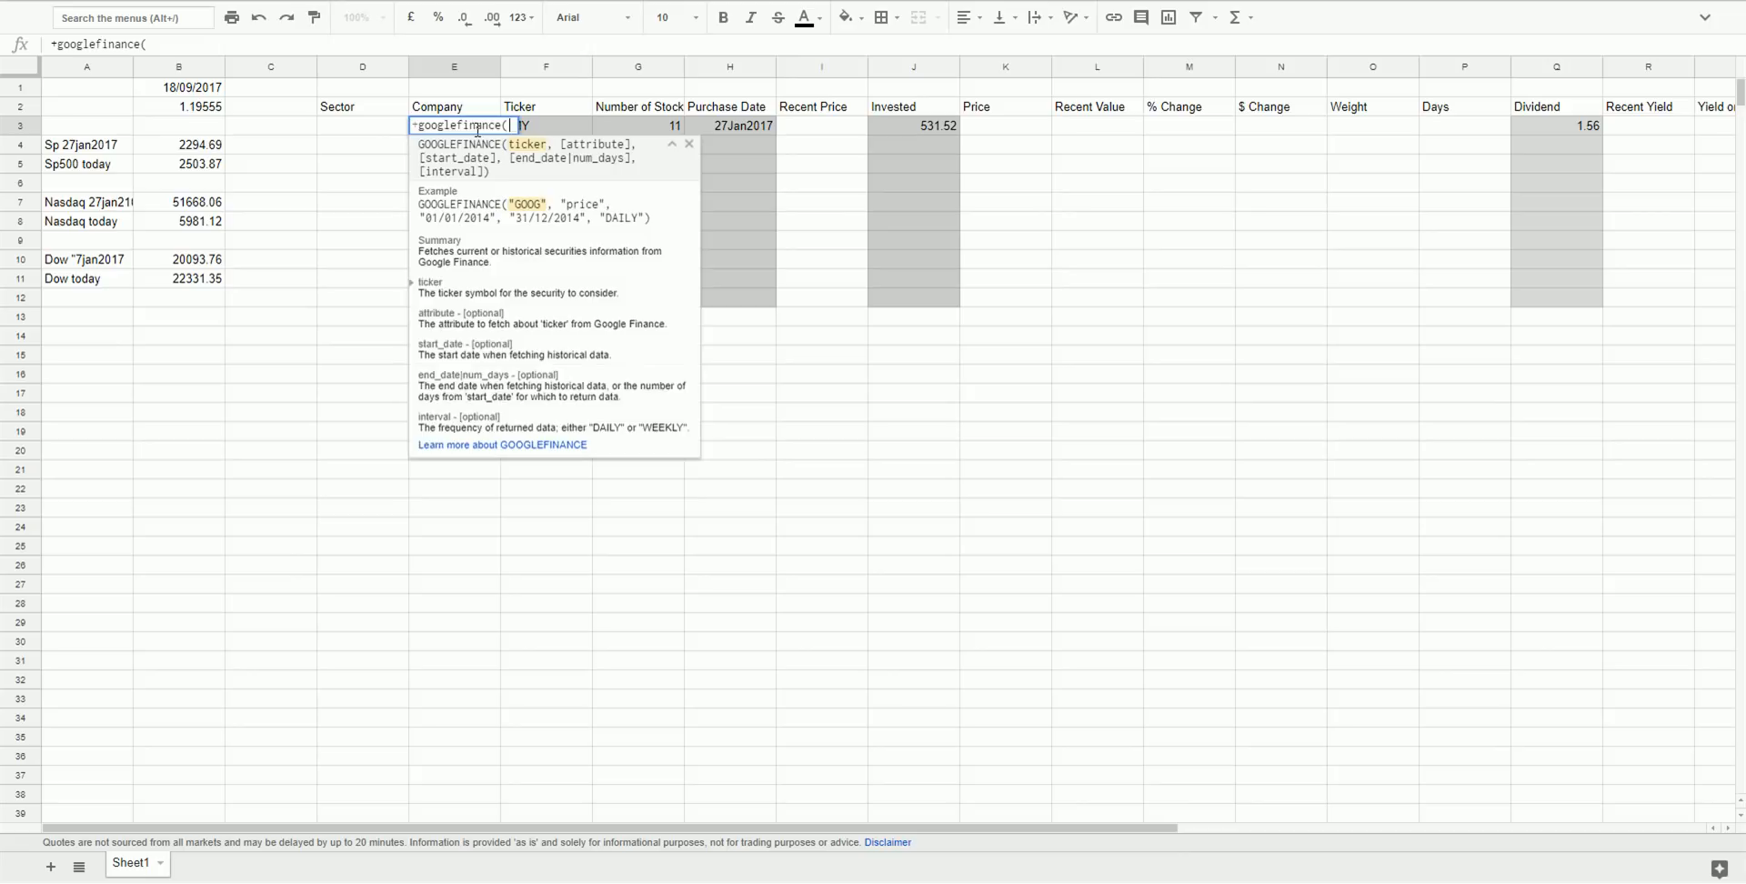
type("$")
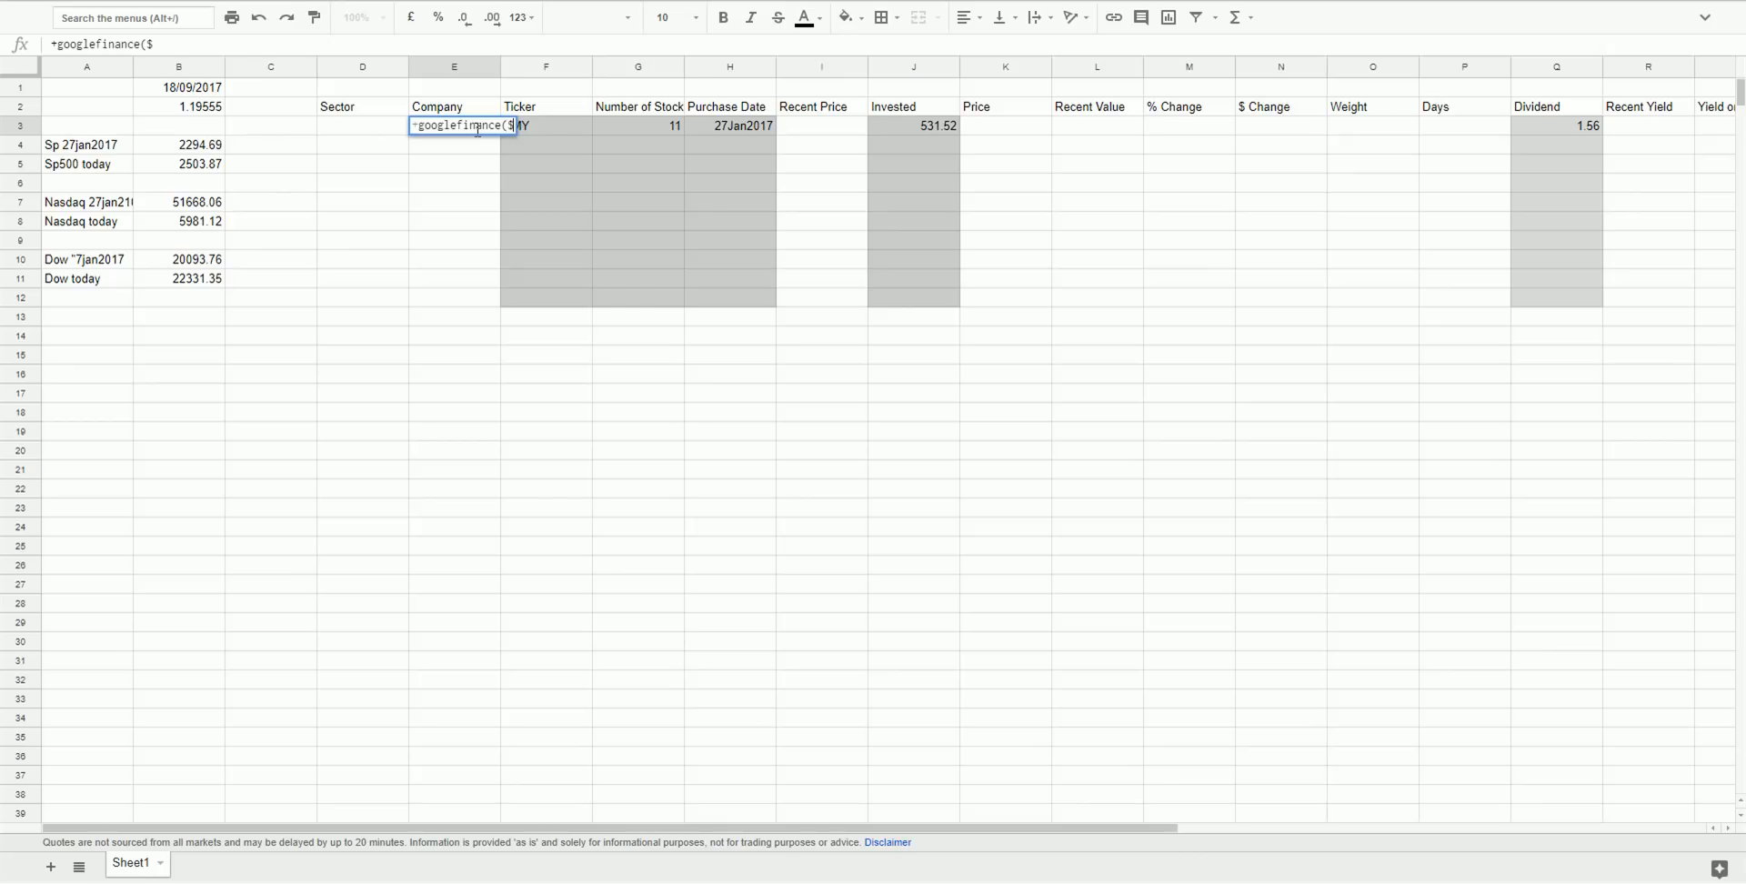
type("F3")
key("Return")
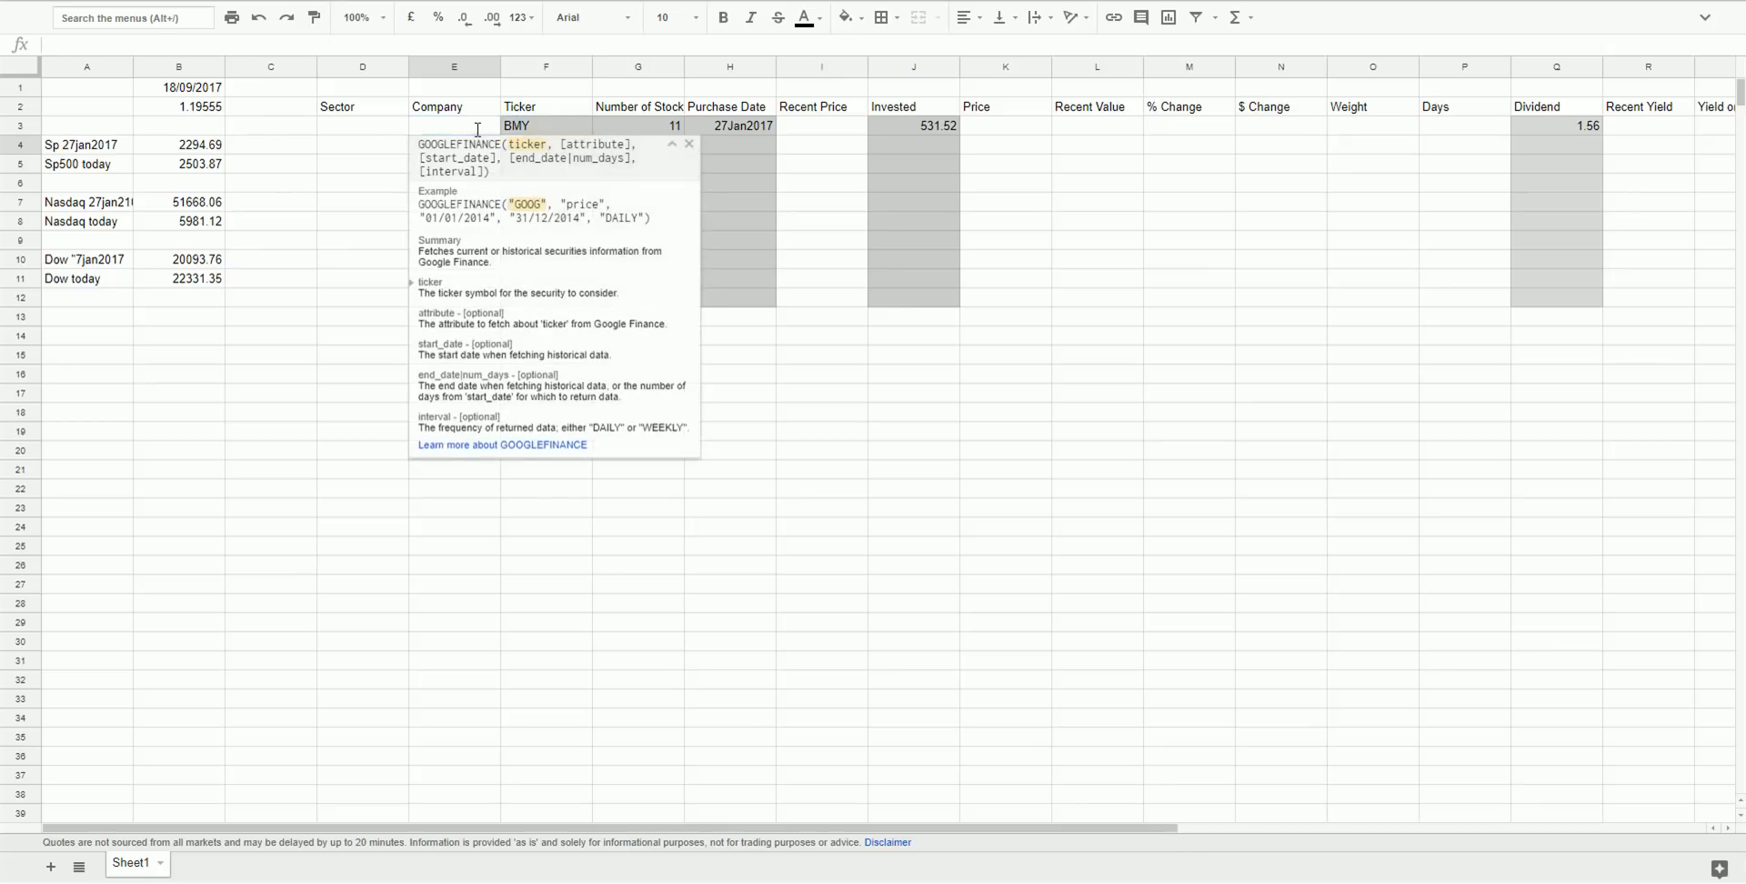
Add the "name" attribute to the E3 formula, making it =googlefinance($F3,"name").
left_click(478, 130)
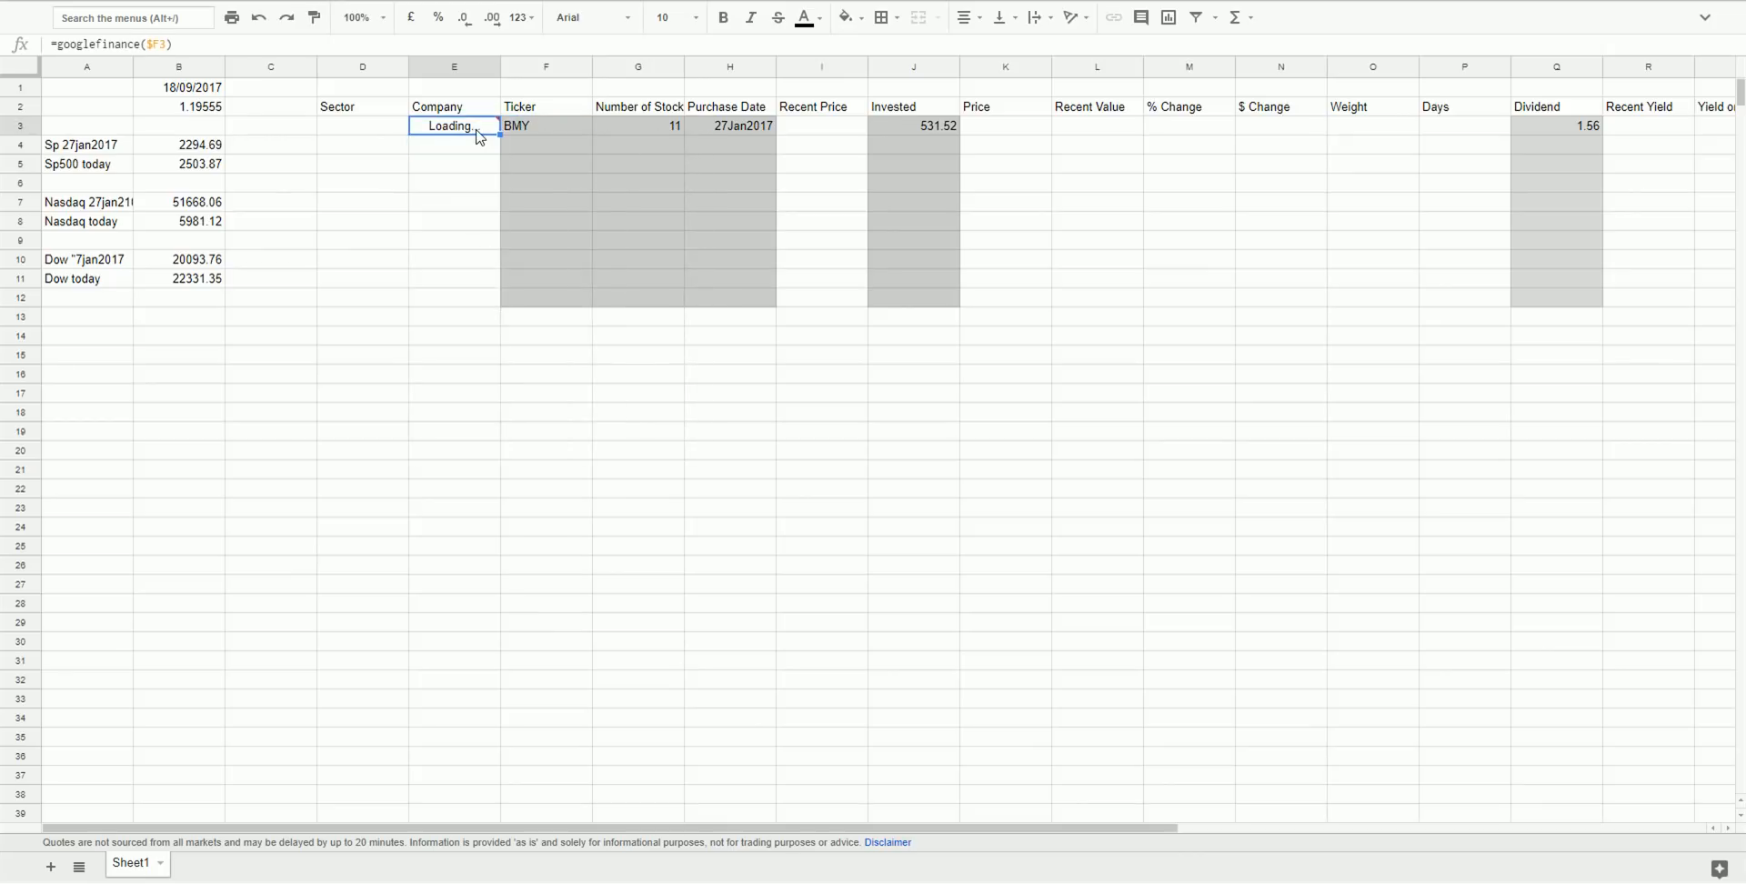
left_click(169, 46)
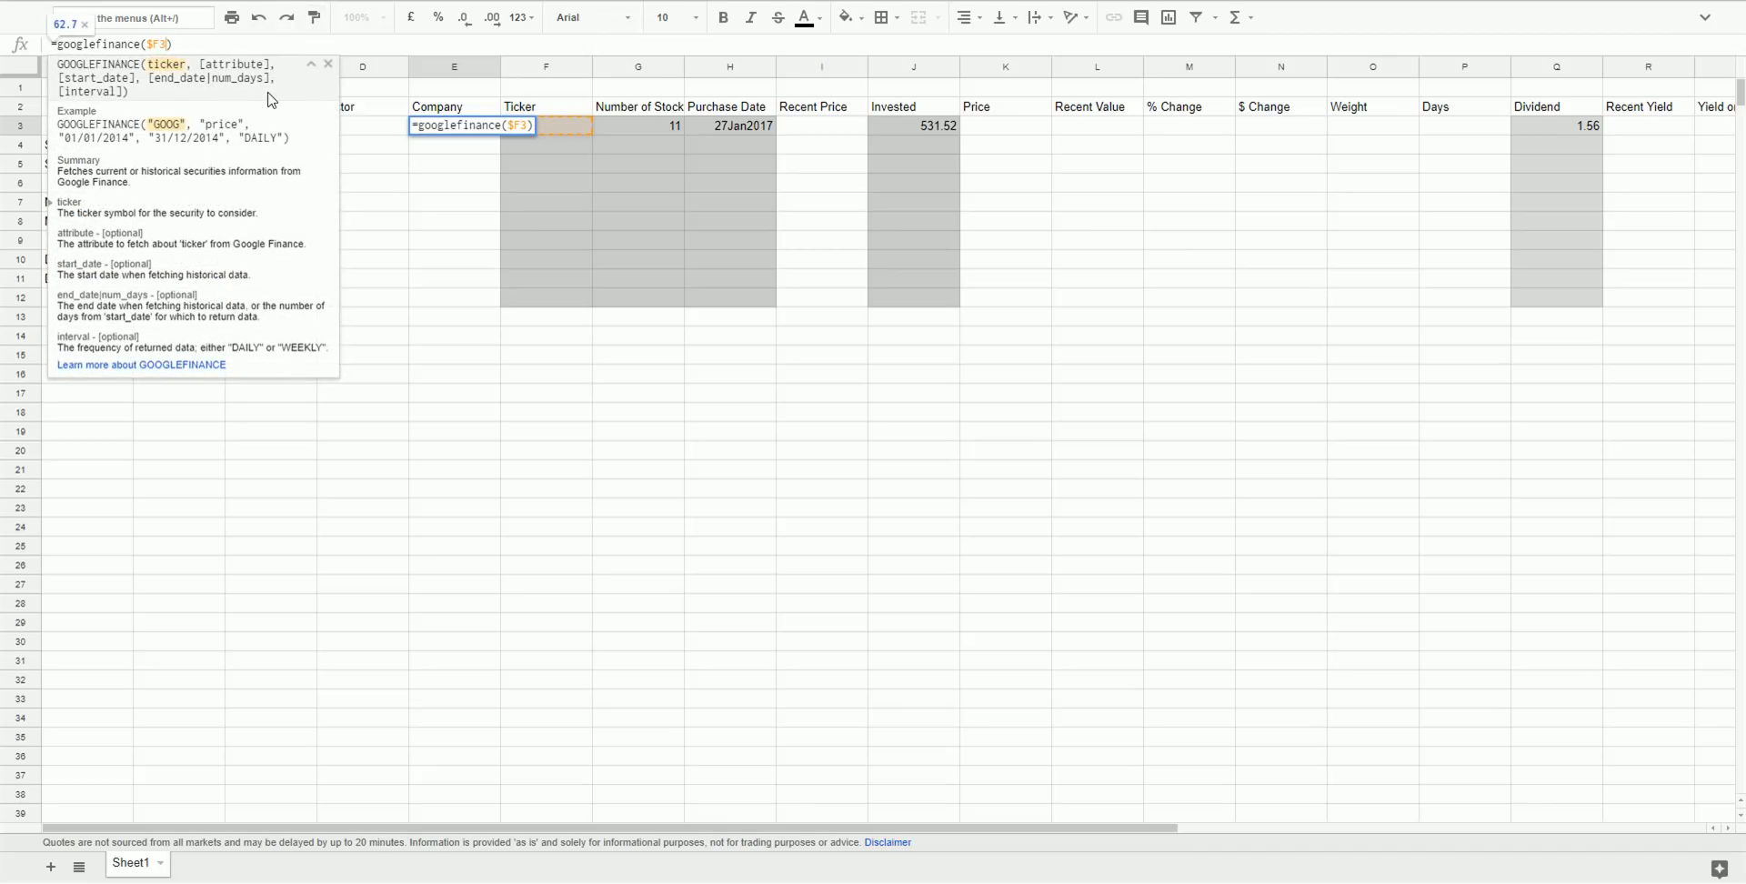
type(",")
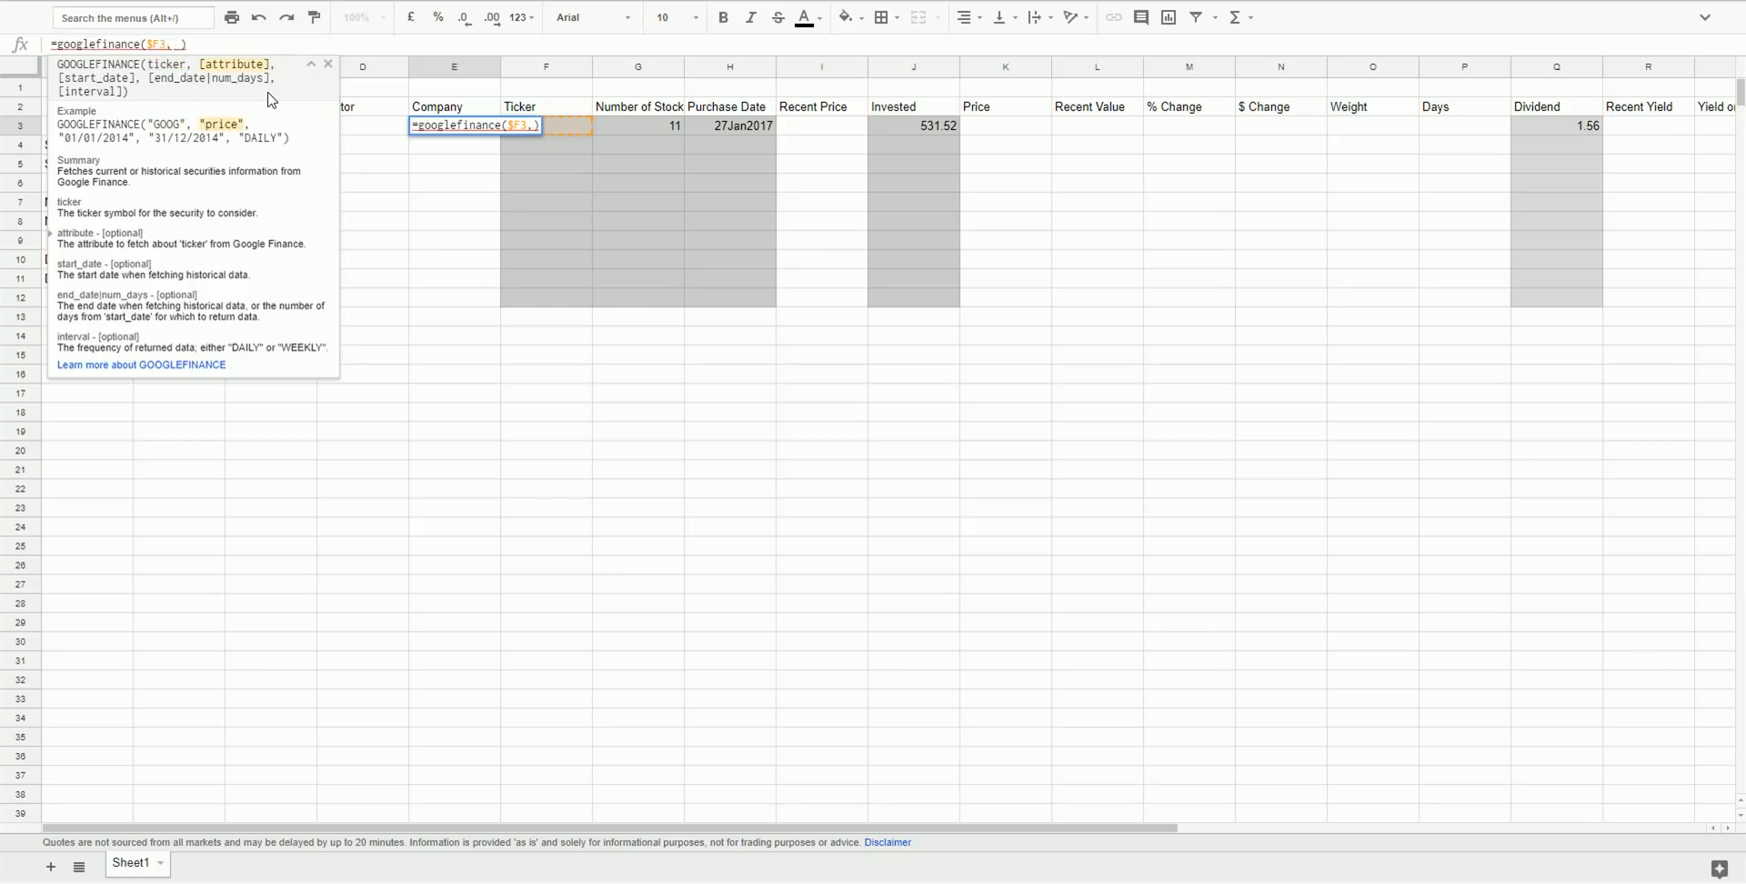
type("\"name\")")
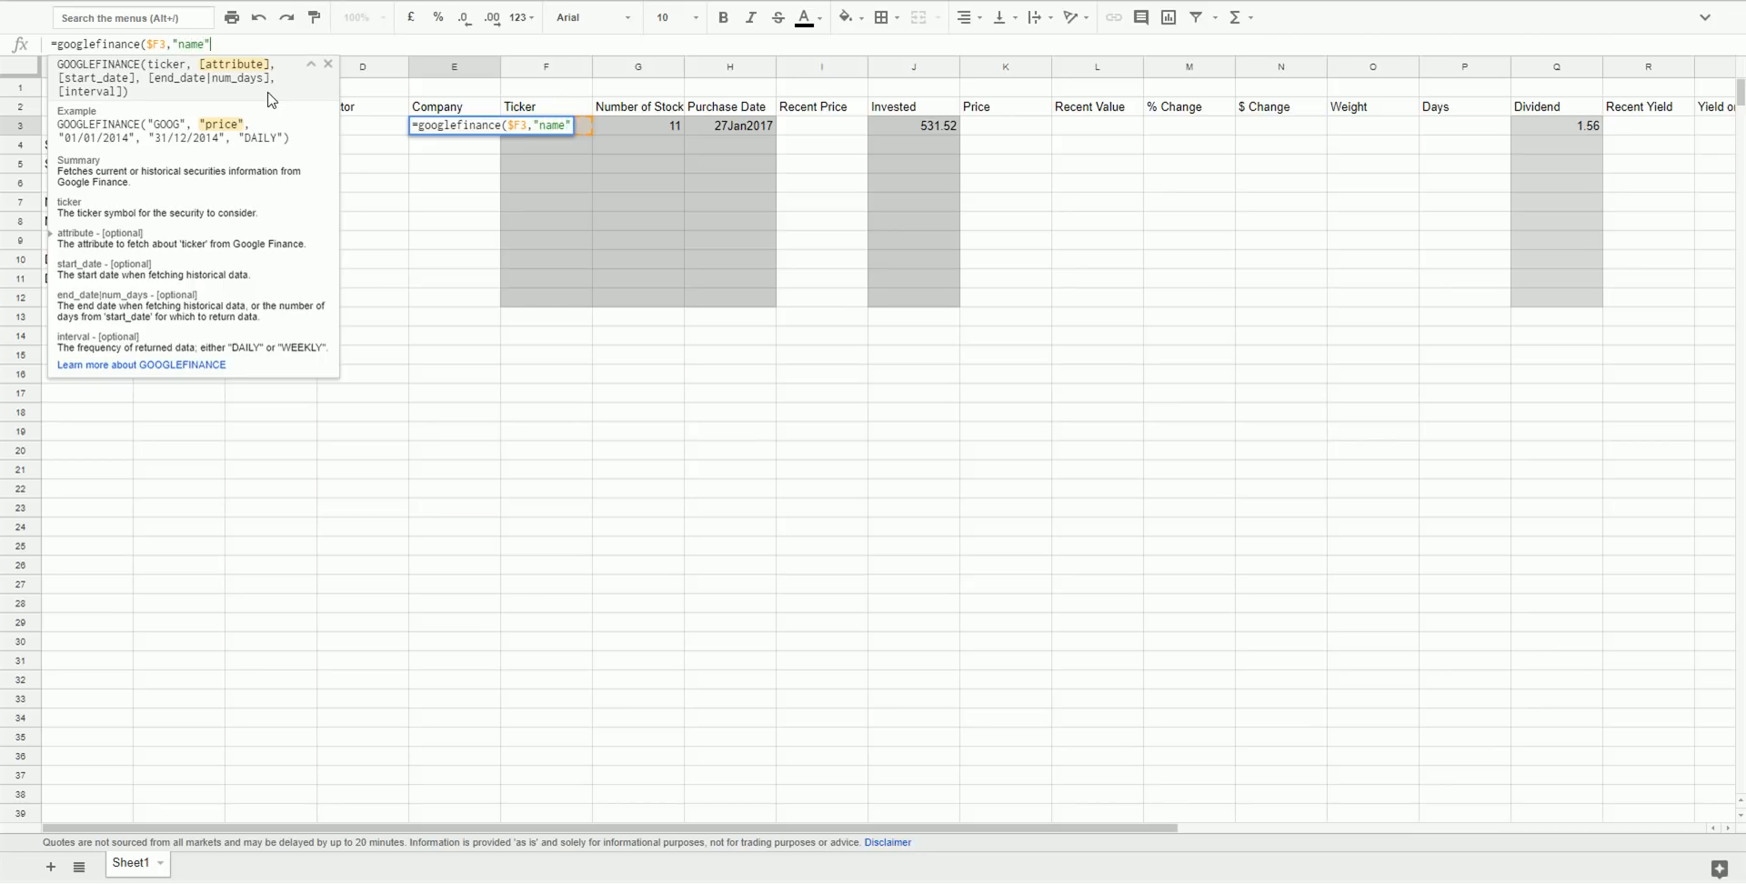
key("Return")
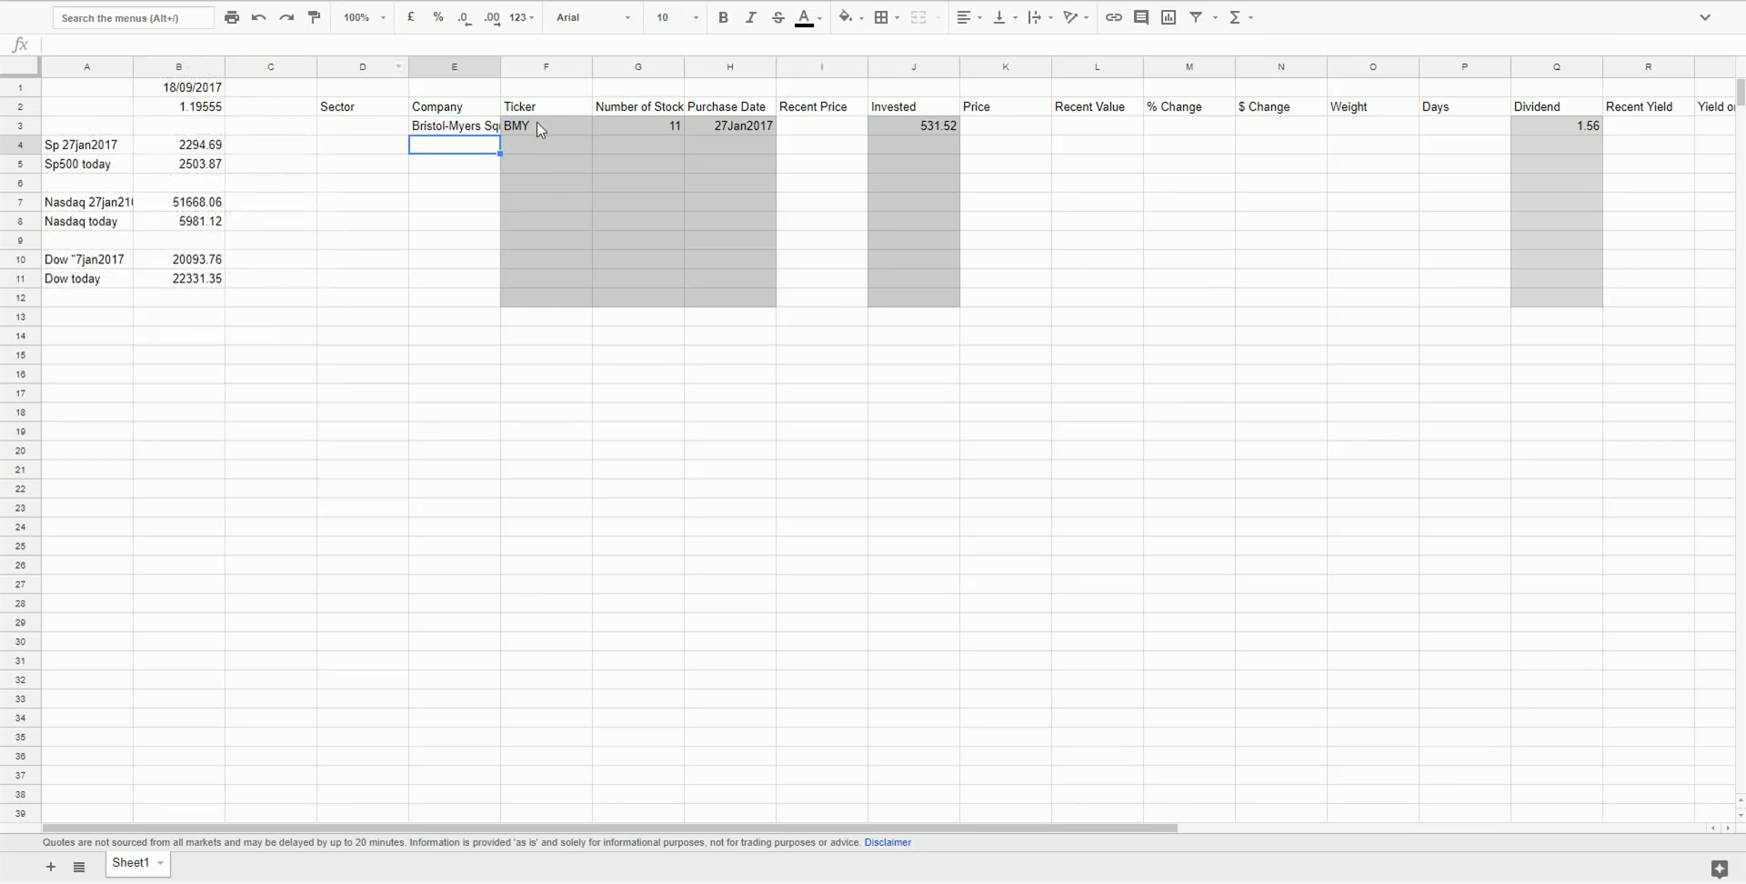
Enter =googlefinance(F3,"price") in the Recent Price cell I3 and format it to two decimal places.
left_click(464, 131)
key("Right")
key("Right")
key("Right")
key("Right")
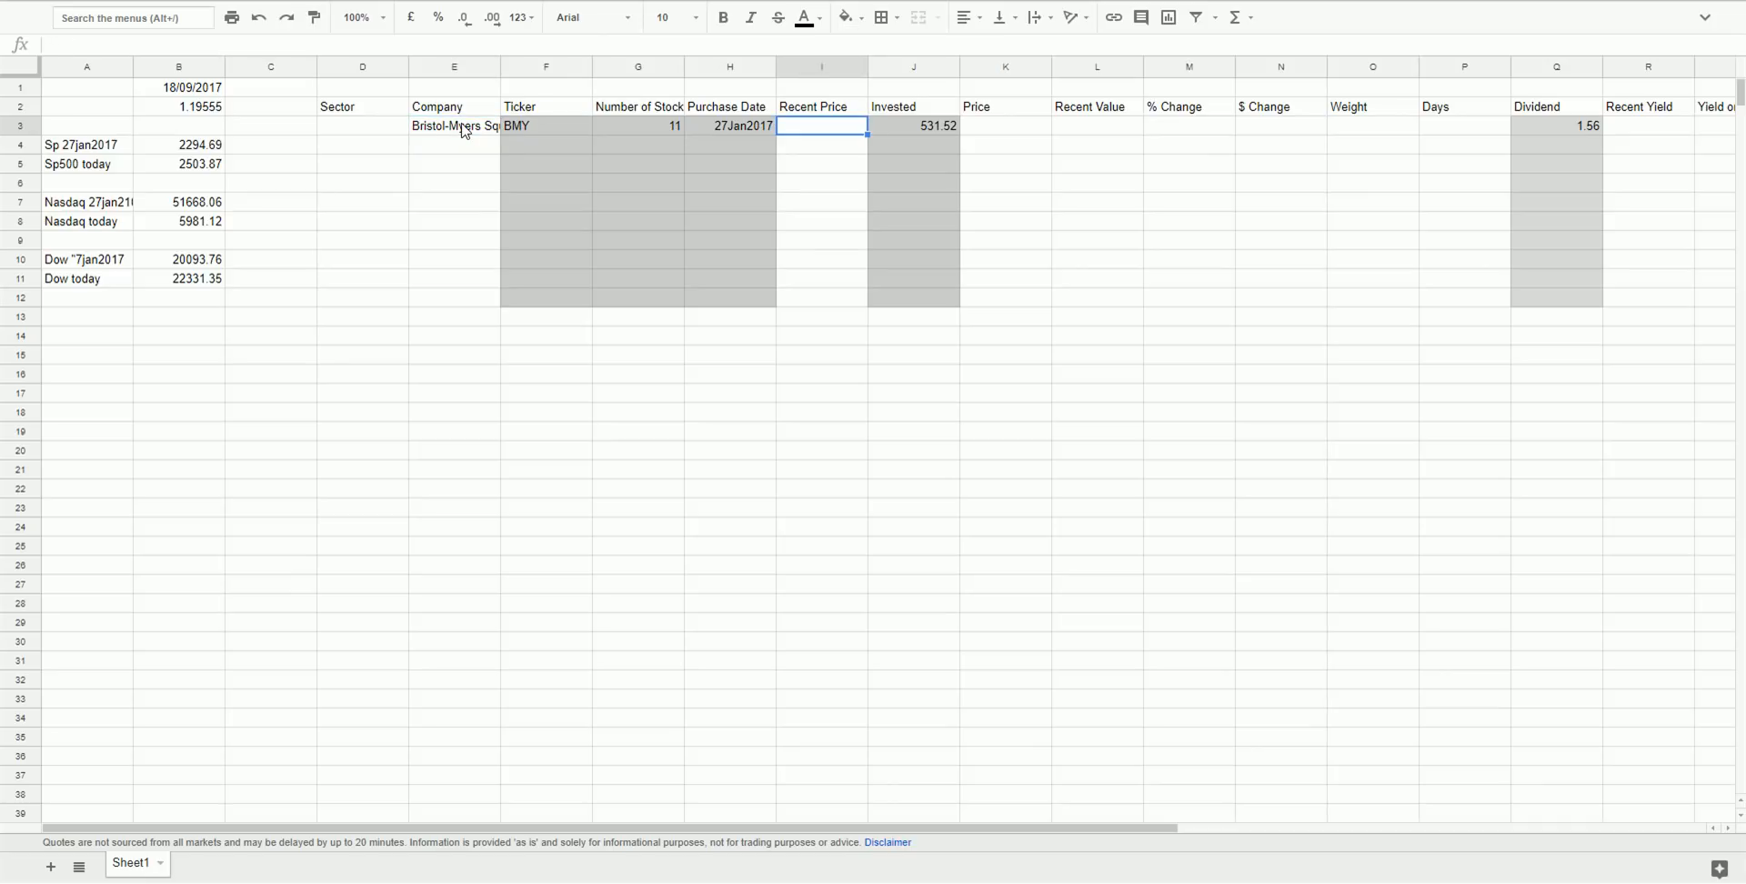
type("+")
type("googl")
type("enam")
key("BackSpace")
key("BackSpace")
key("BackSpace")
type("finance")
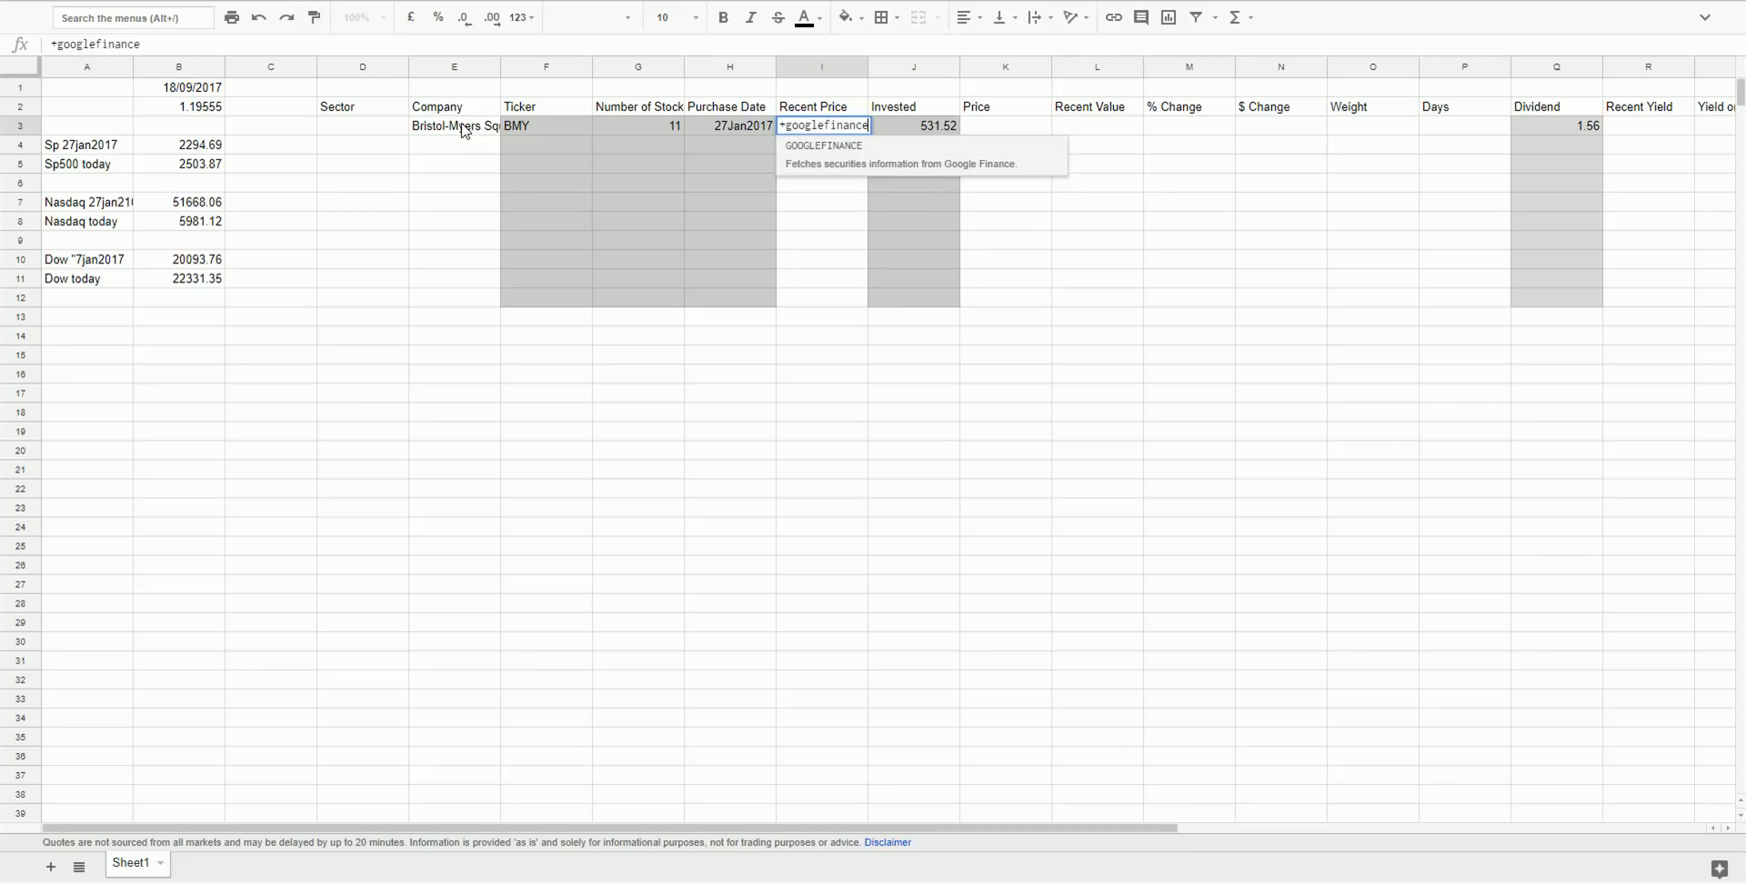
type("(")
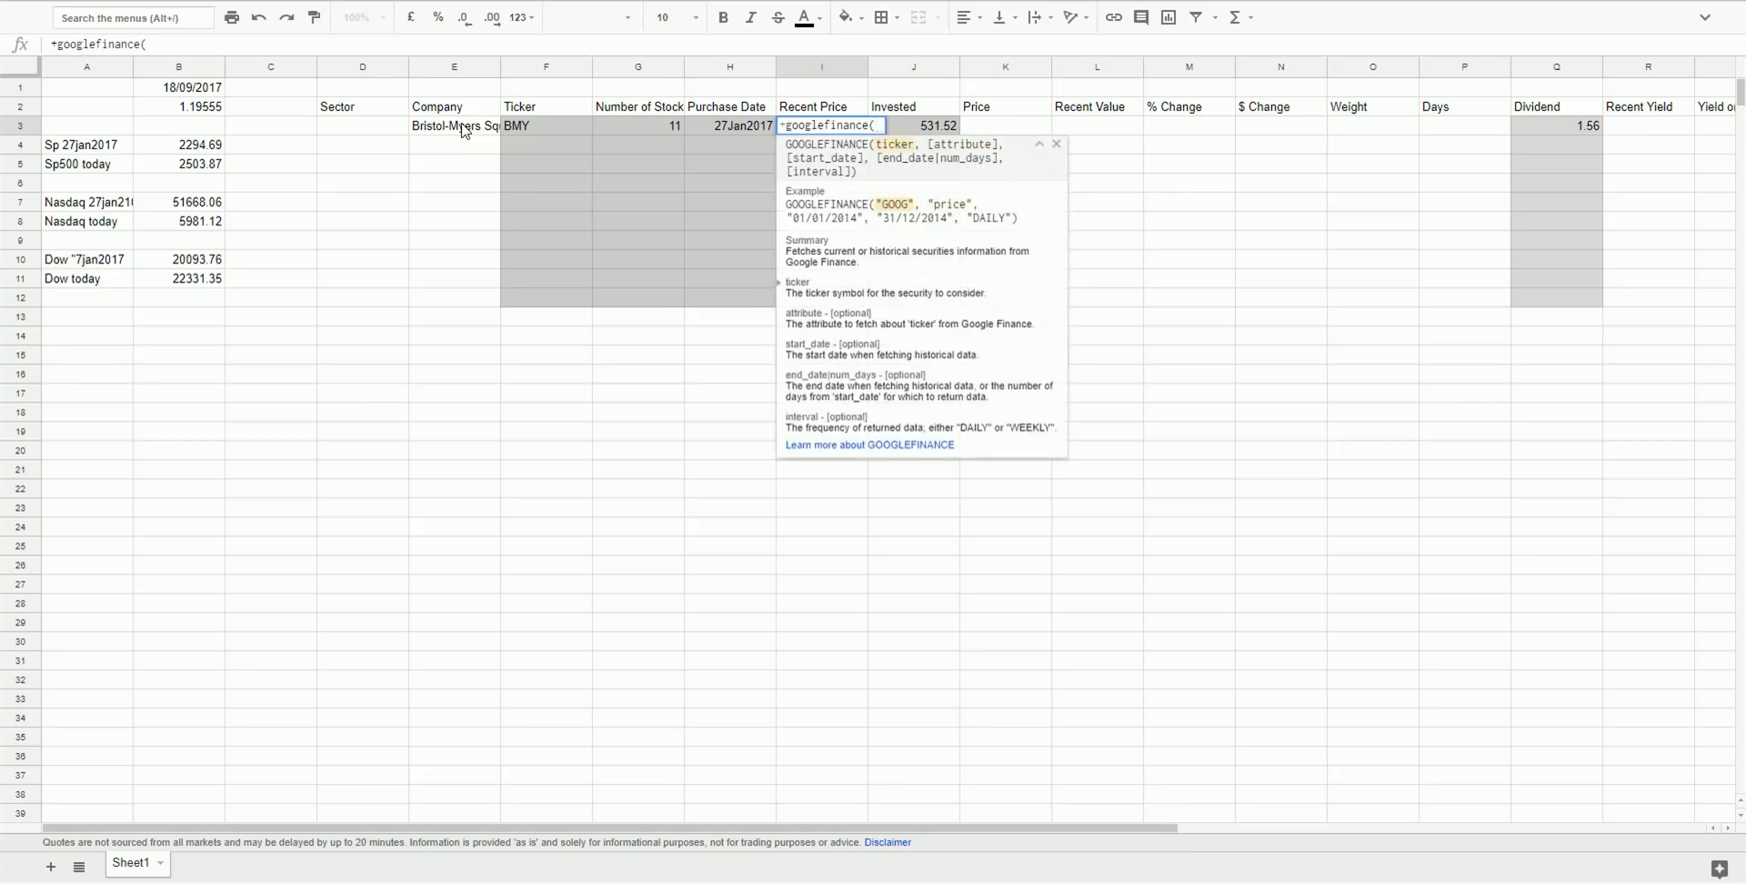
type("F3")
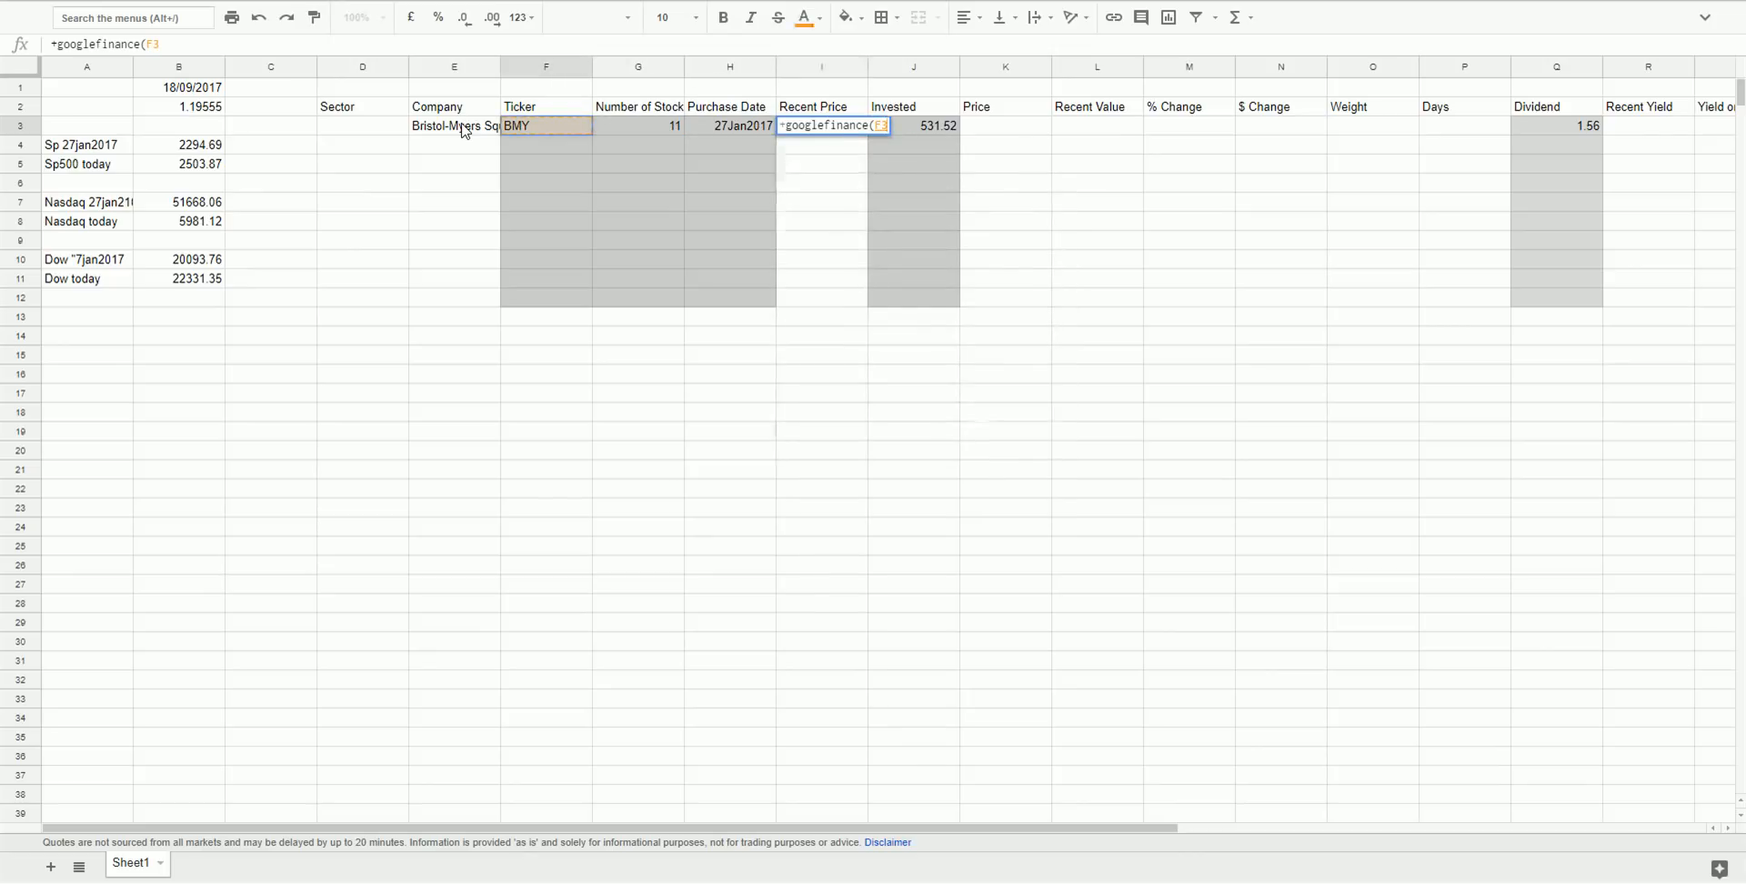
type(";\"pric")
type("e2")
key("Return")
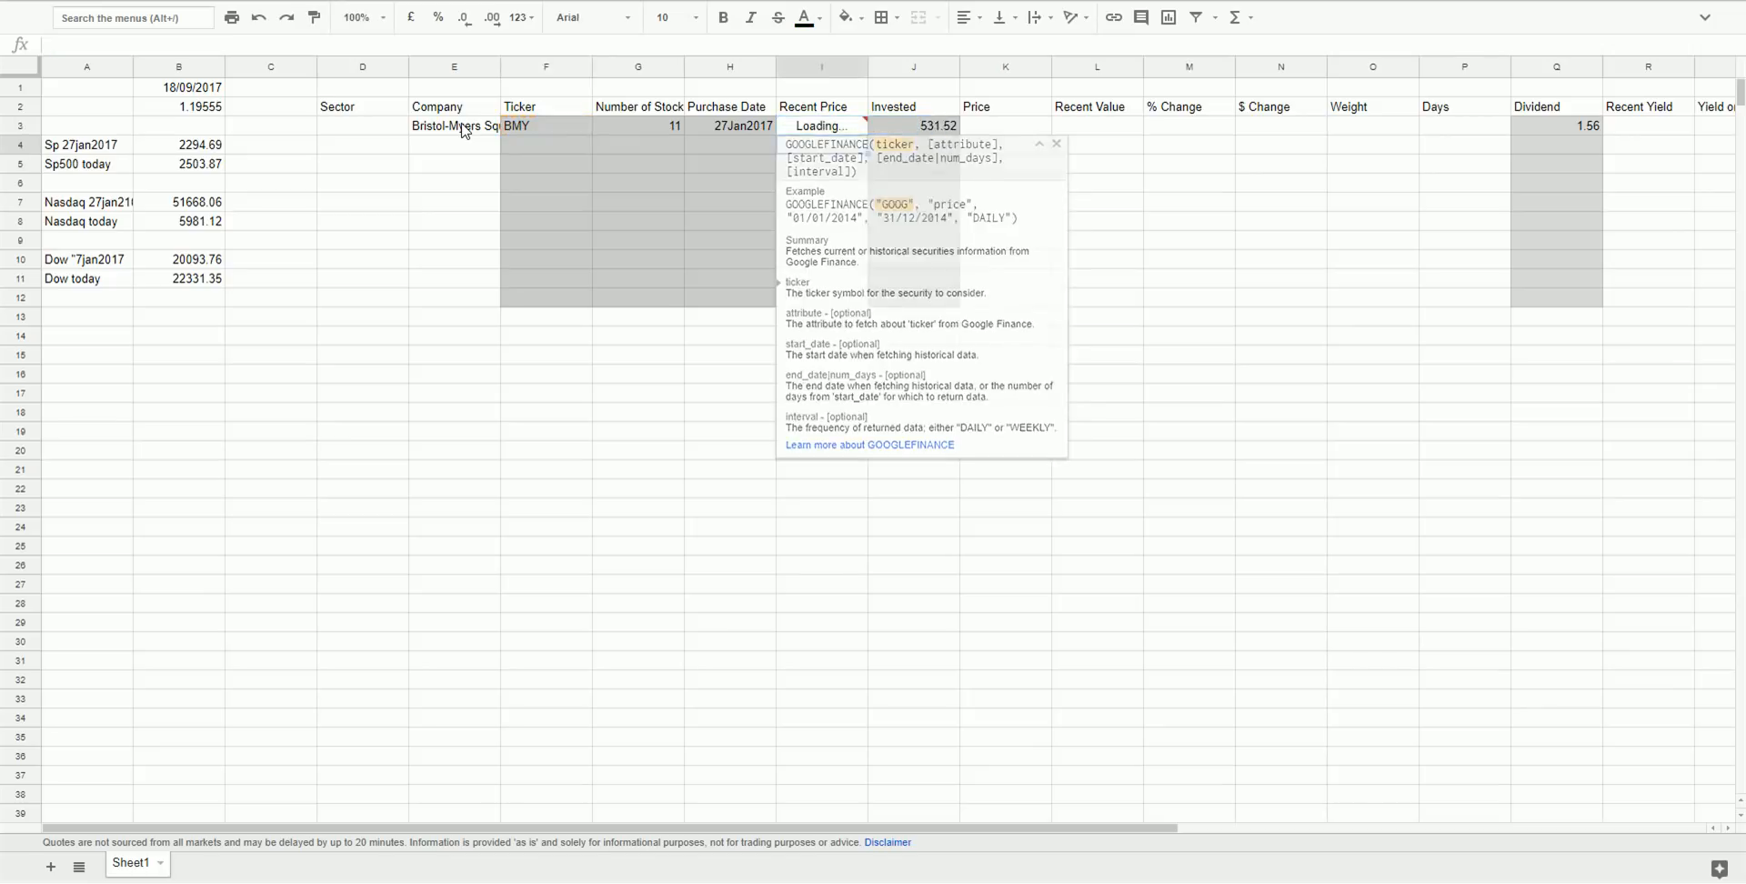
key("Up")
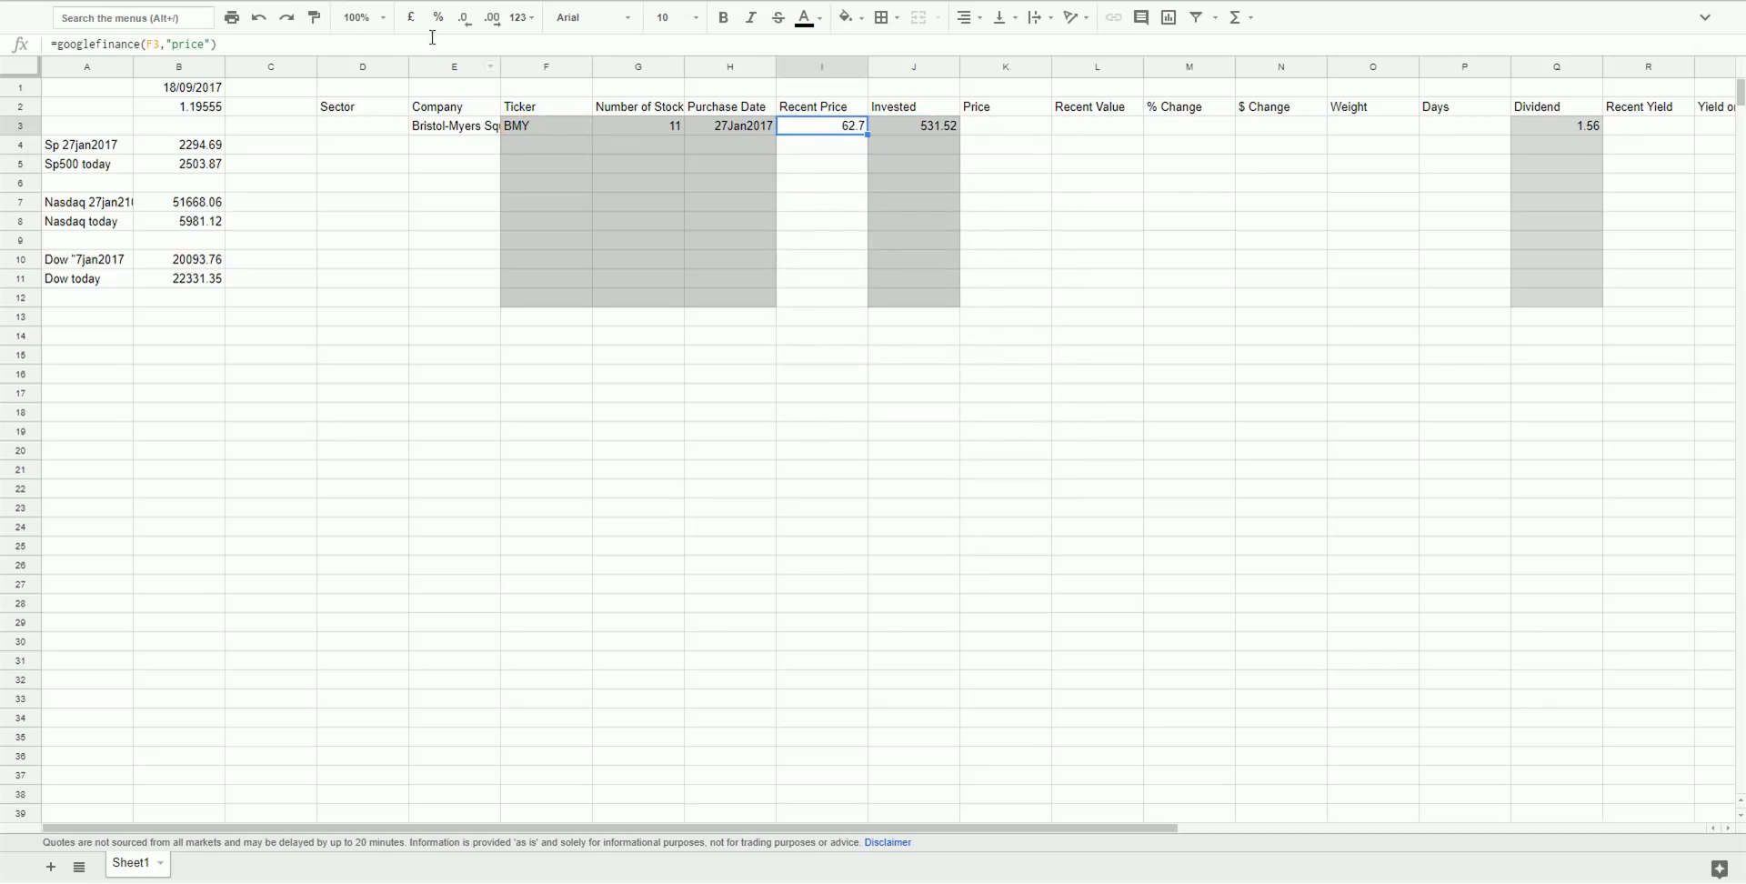
left_click(490, 22)
Rename the Price header in K2 to Buy Price.
left_click(1002, 130)
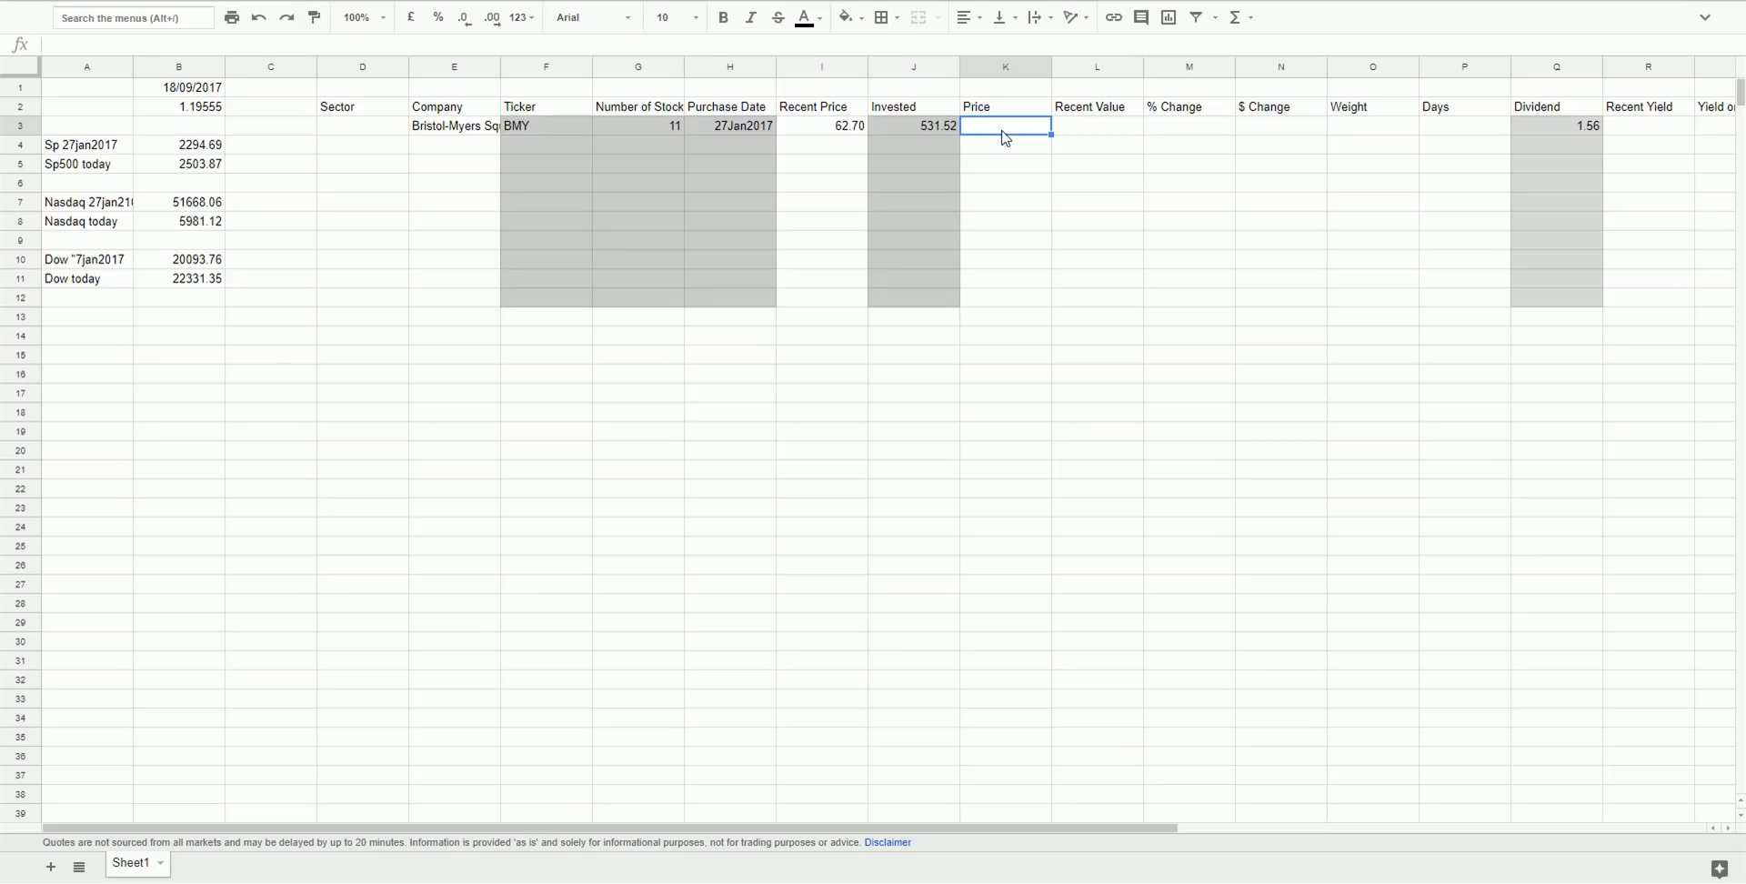
key("Up")
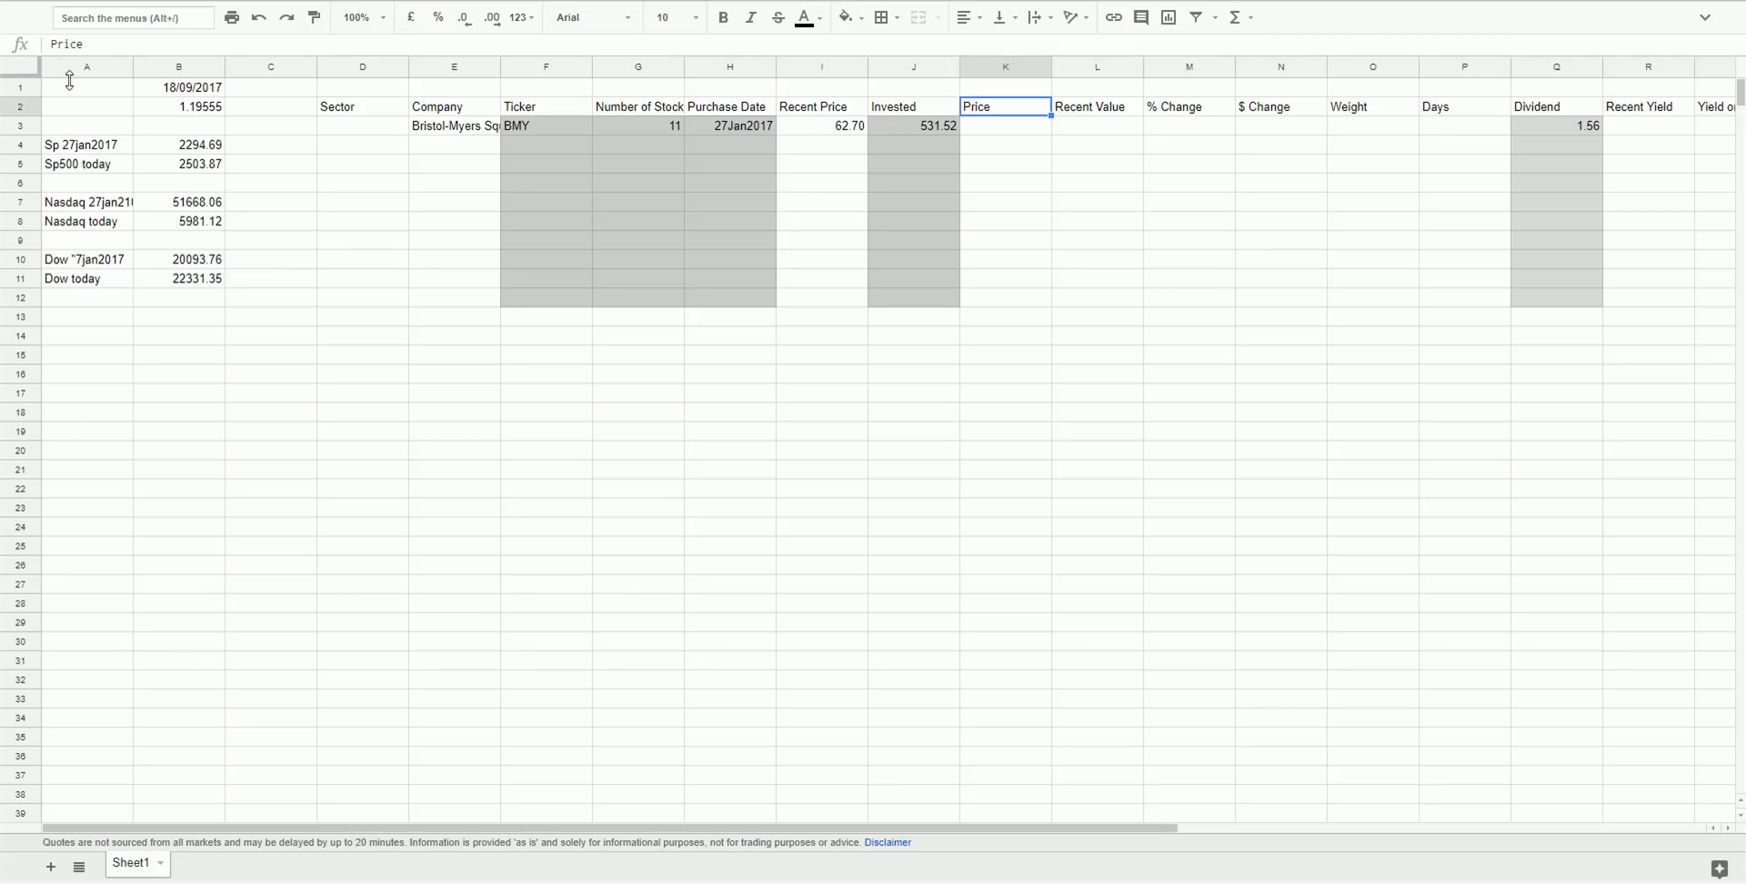
left_click(52, 44)
type("Buy")
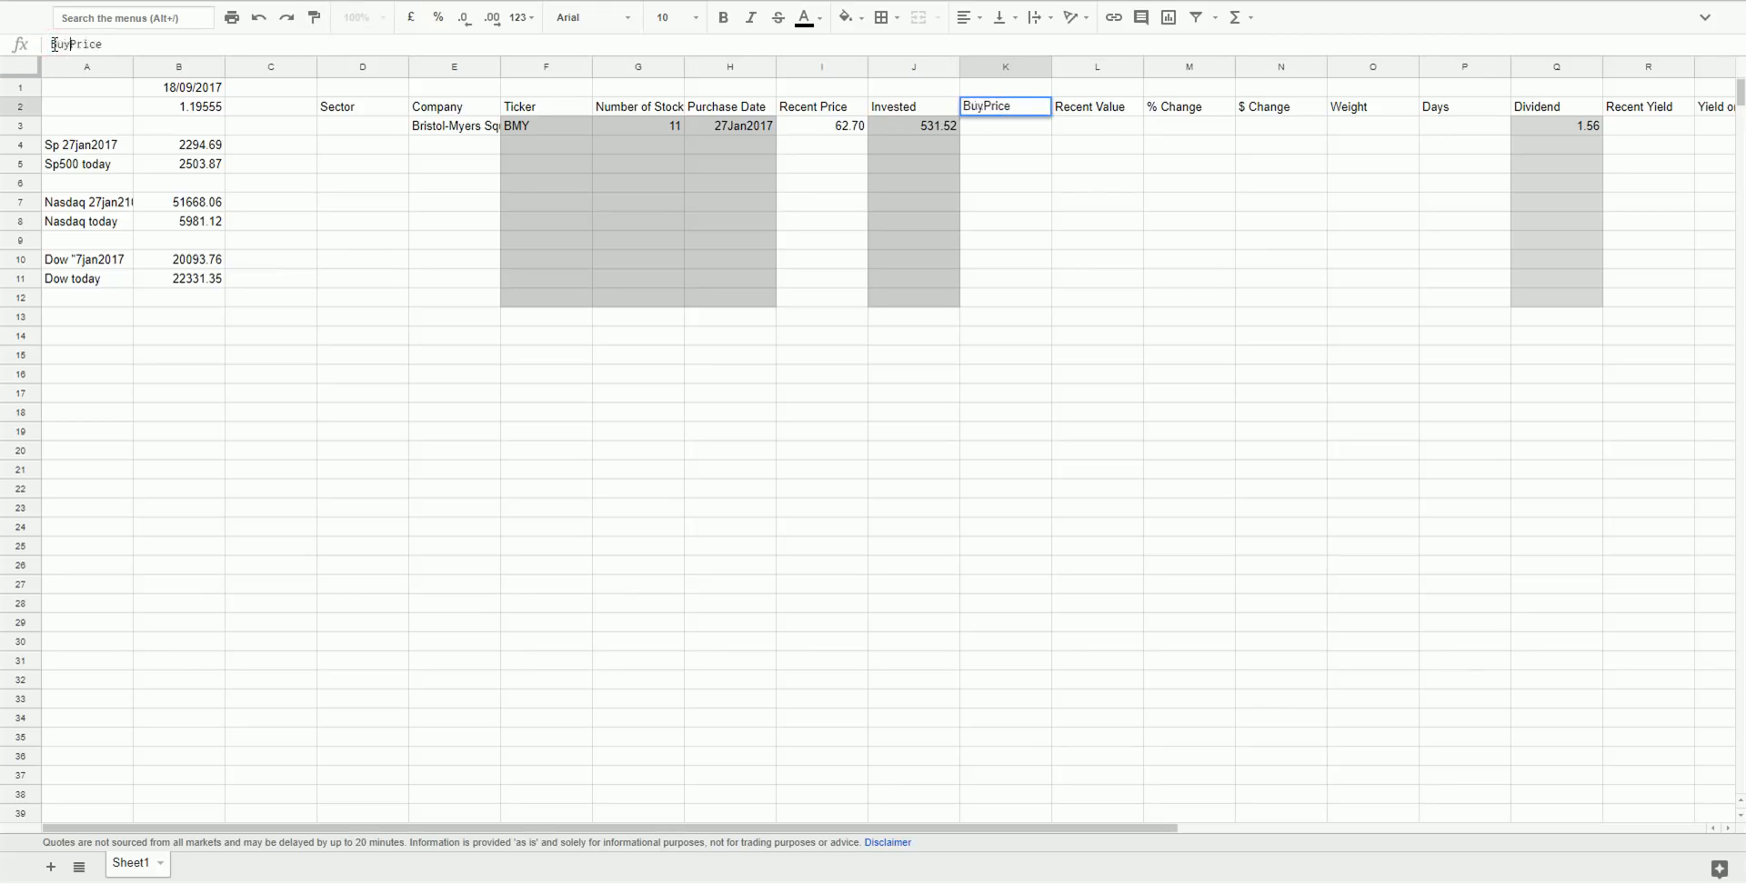
key("Return")
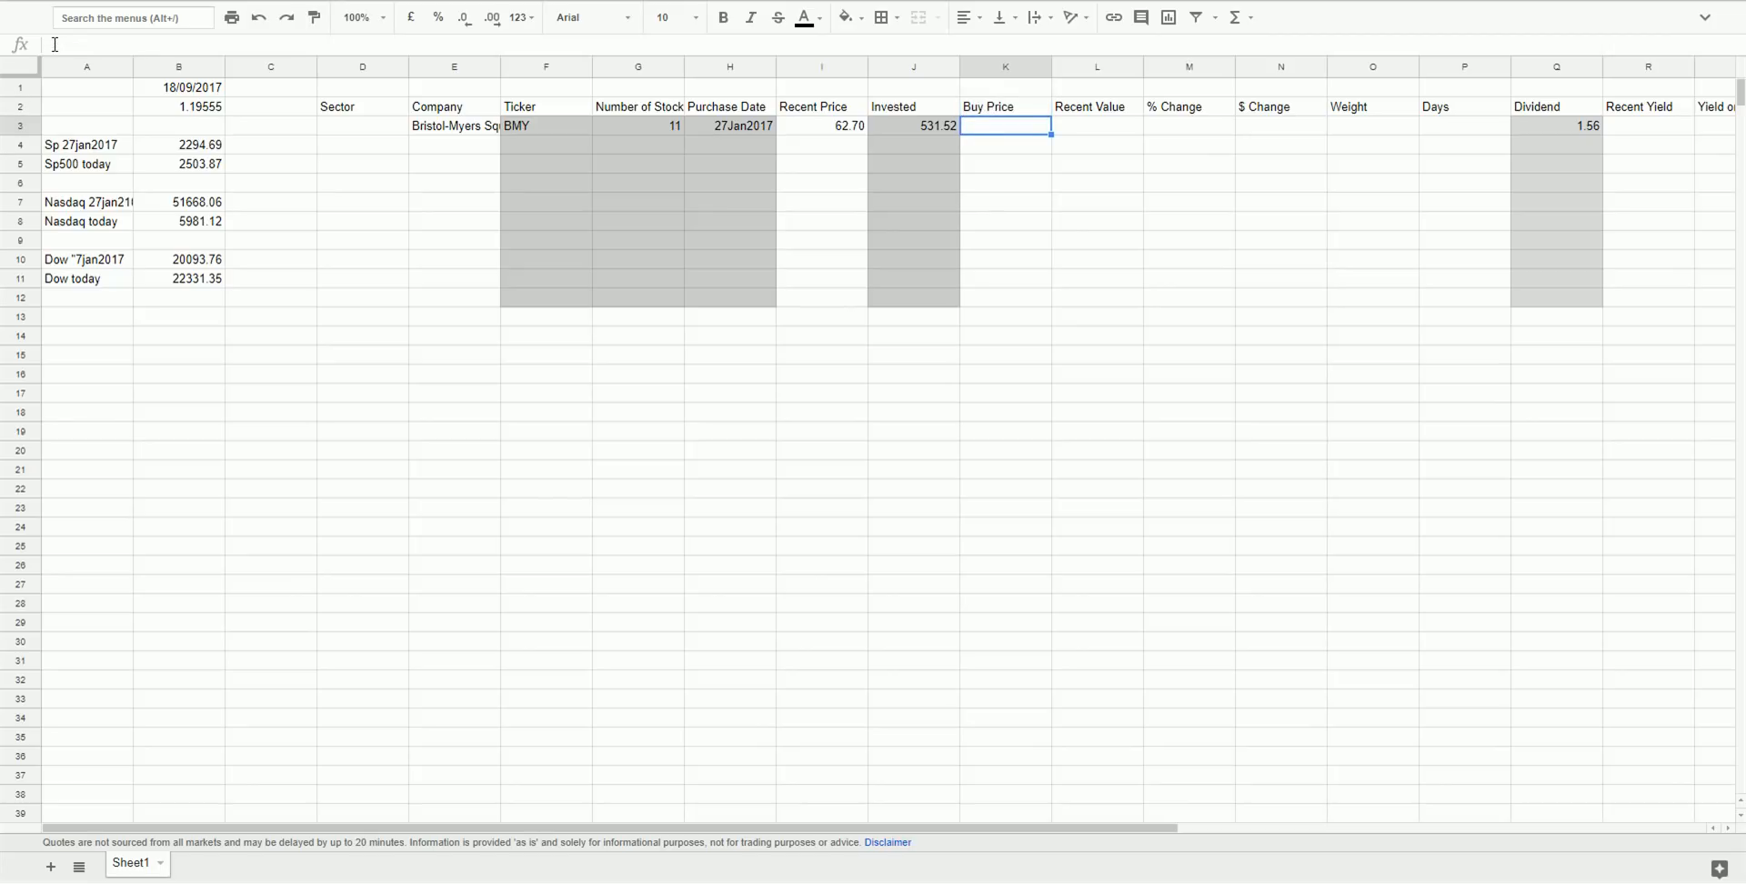
Calculate BMY's buy price in K3 by dividing the invested amount J3 by the number of stocks G3.
type("+")
key("Left")
type("/")
key("Left")
key("Left")
key("Left")
key("Right")
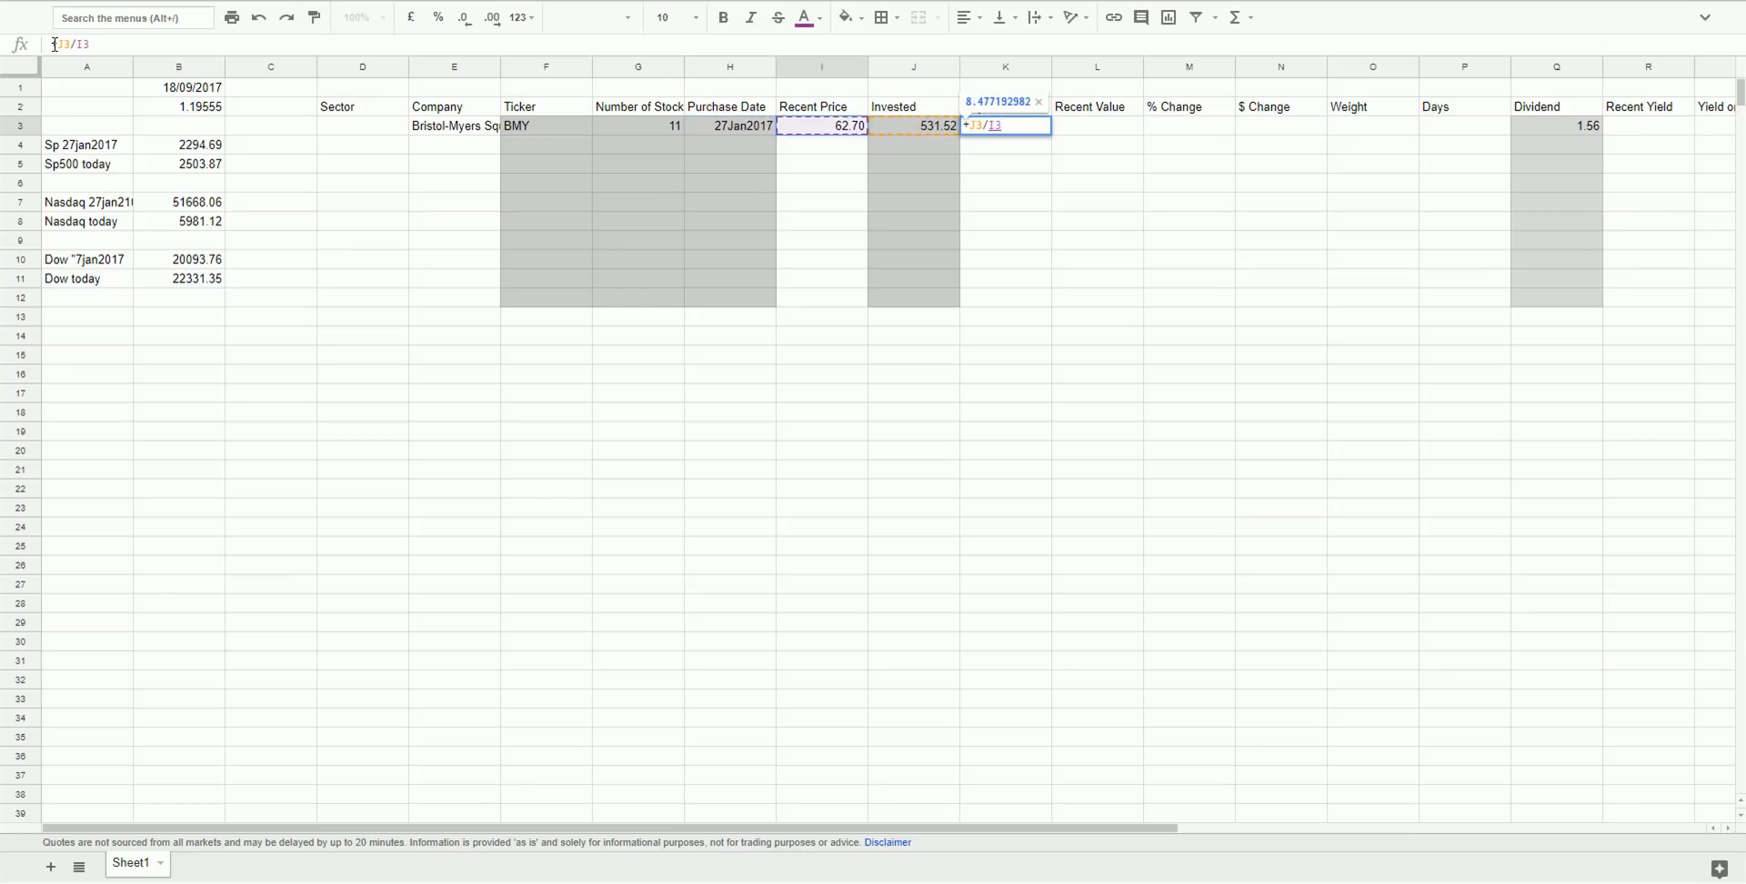
key("Left")
key("Left")
key("Return")
key("Up")
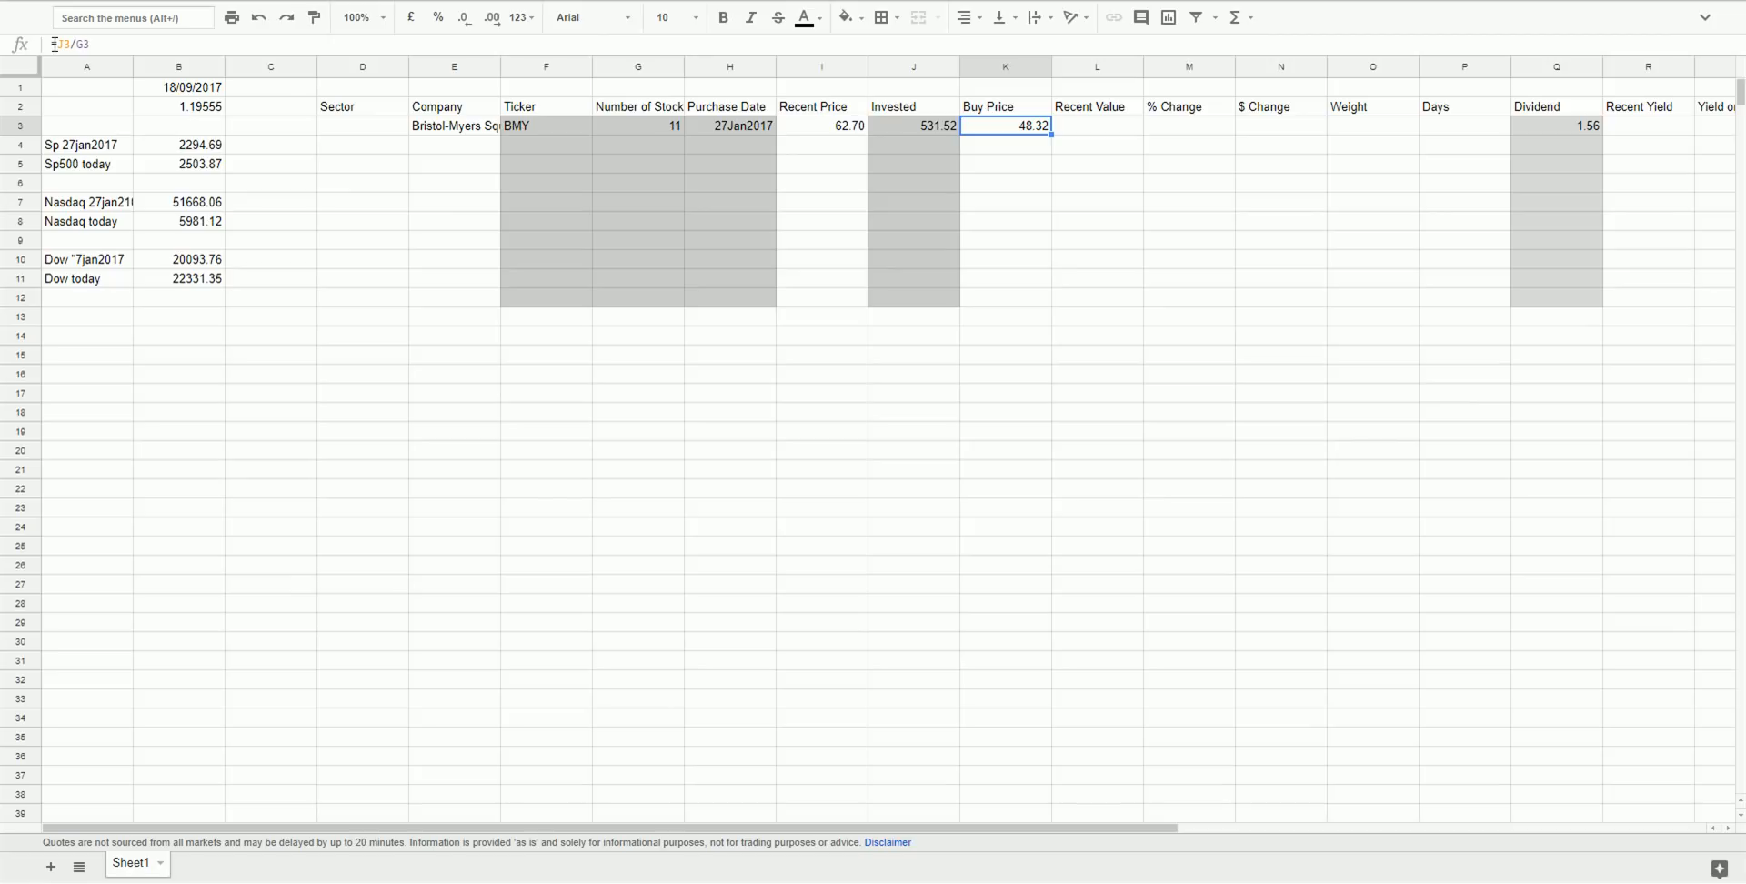
Enter a Recent Value formula in L3 that multiplies the number of stocks G3 by K3.
key("Right")
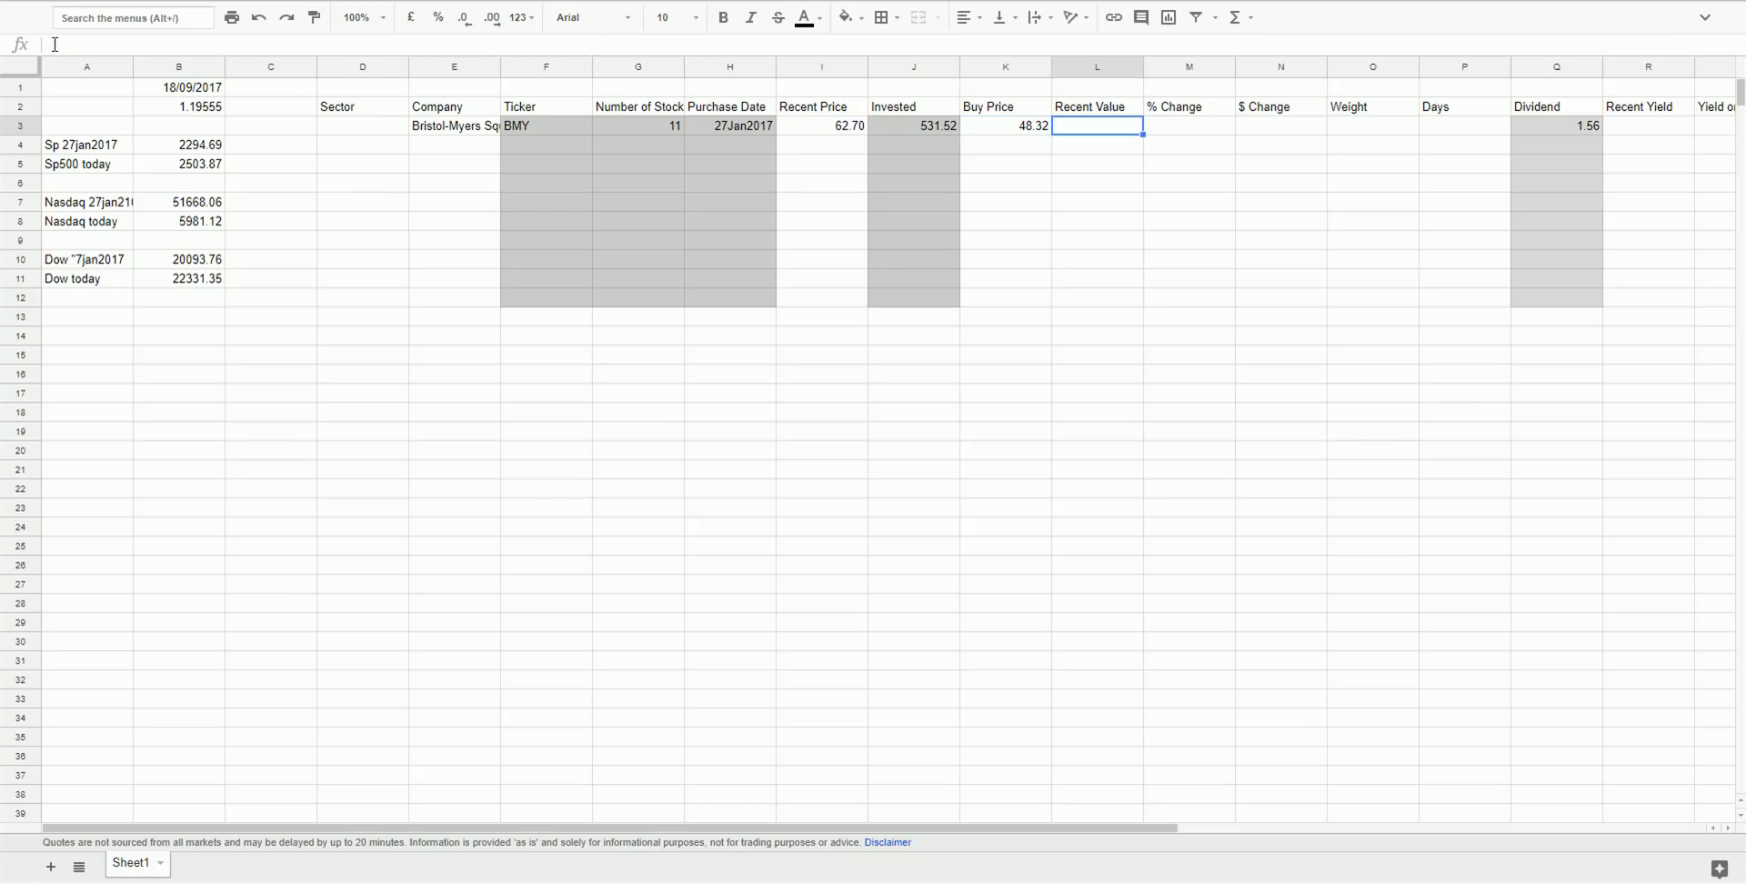
type("++")
key("Left")
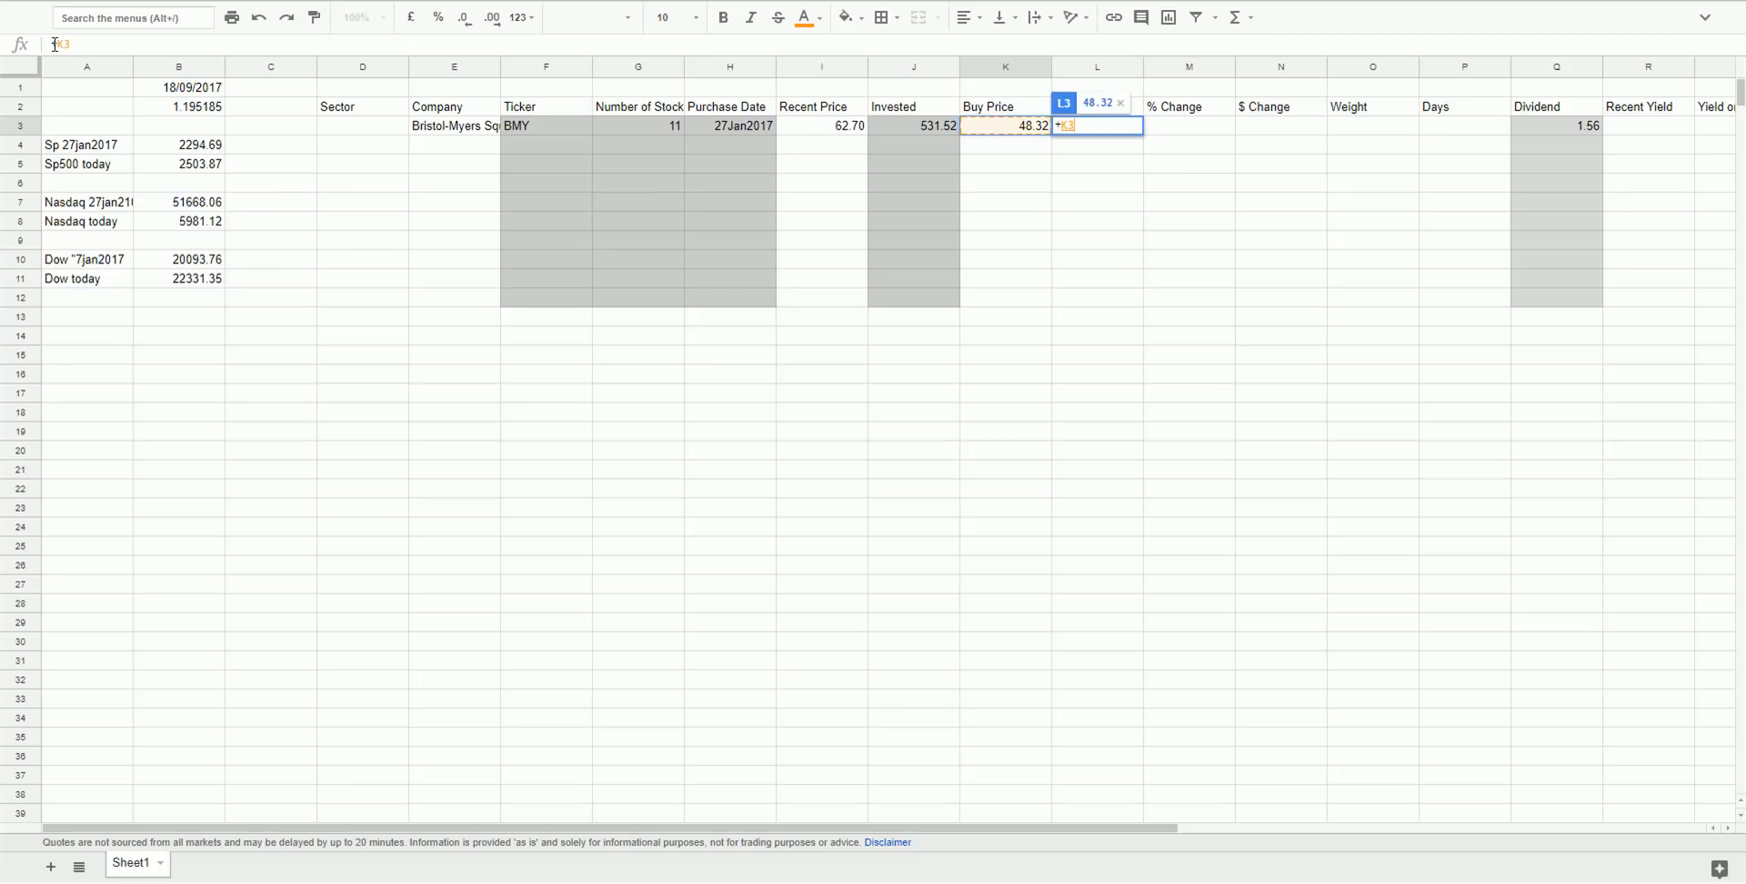
key("Left")
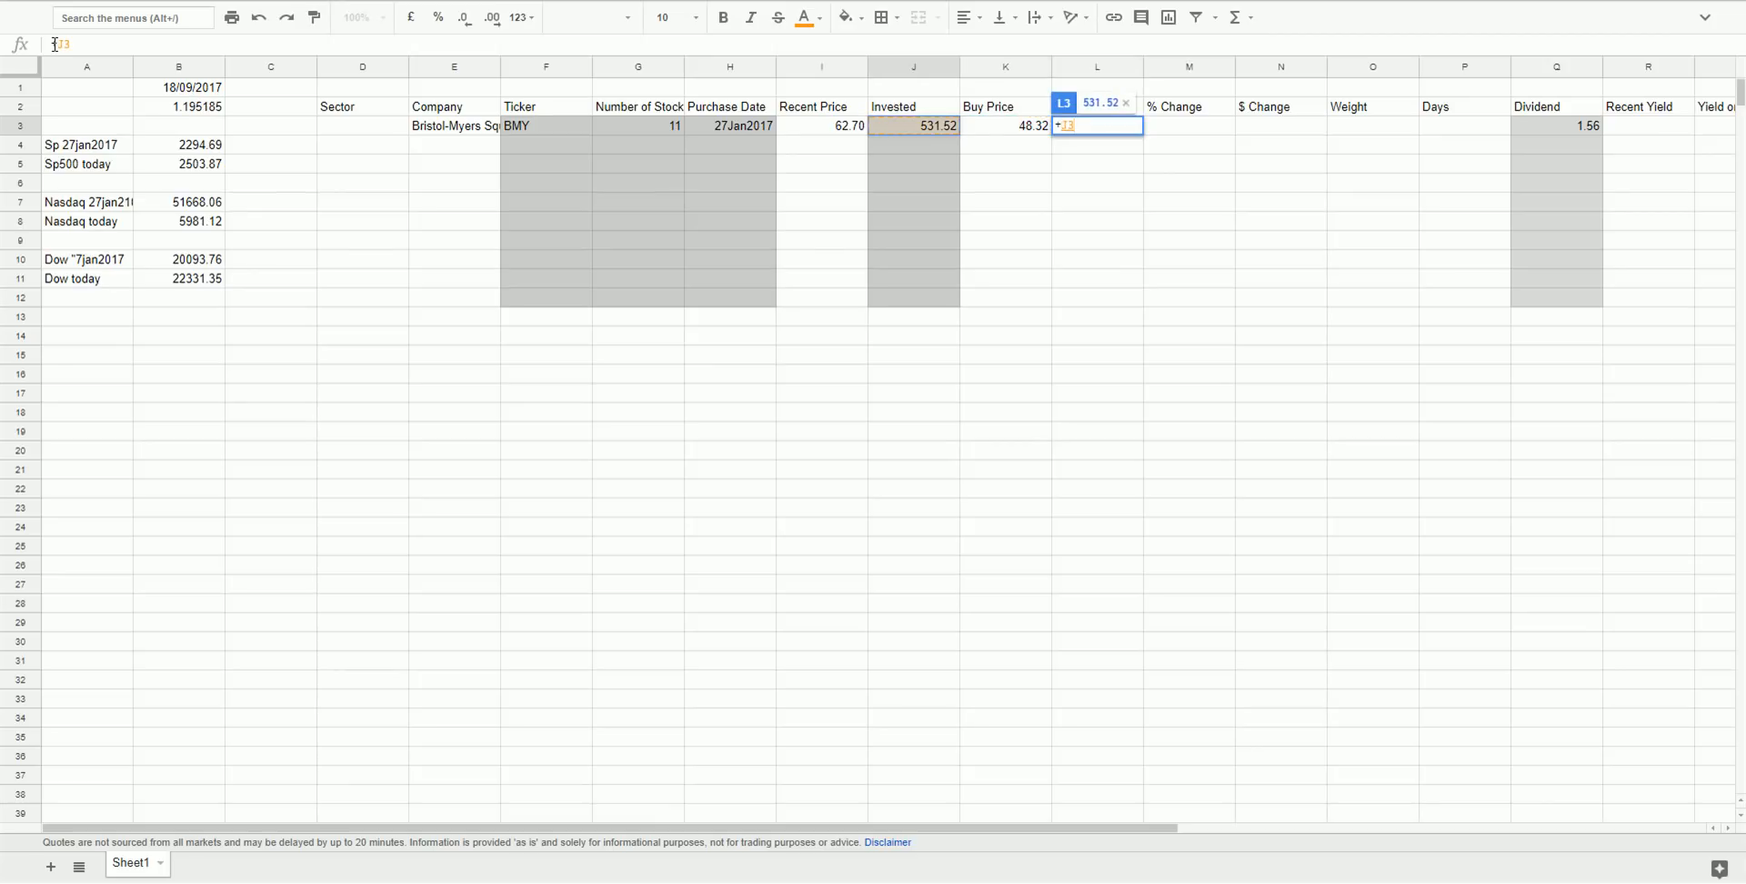
key("Left")
key("Left")
key("Left")
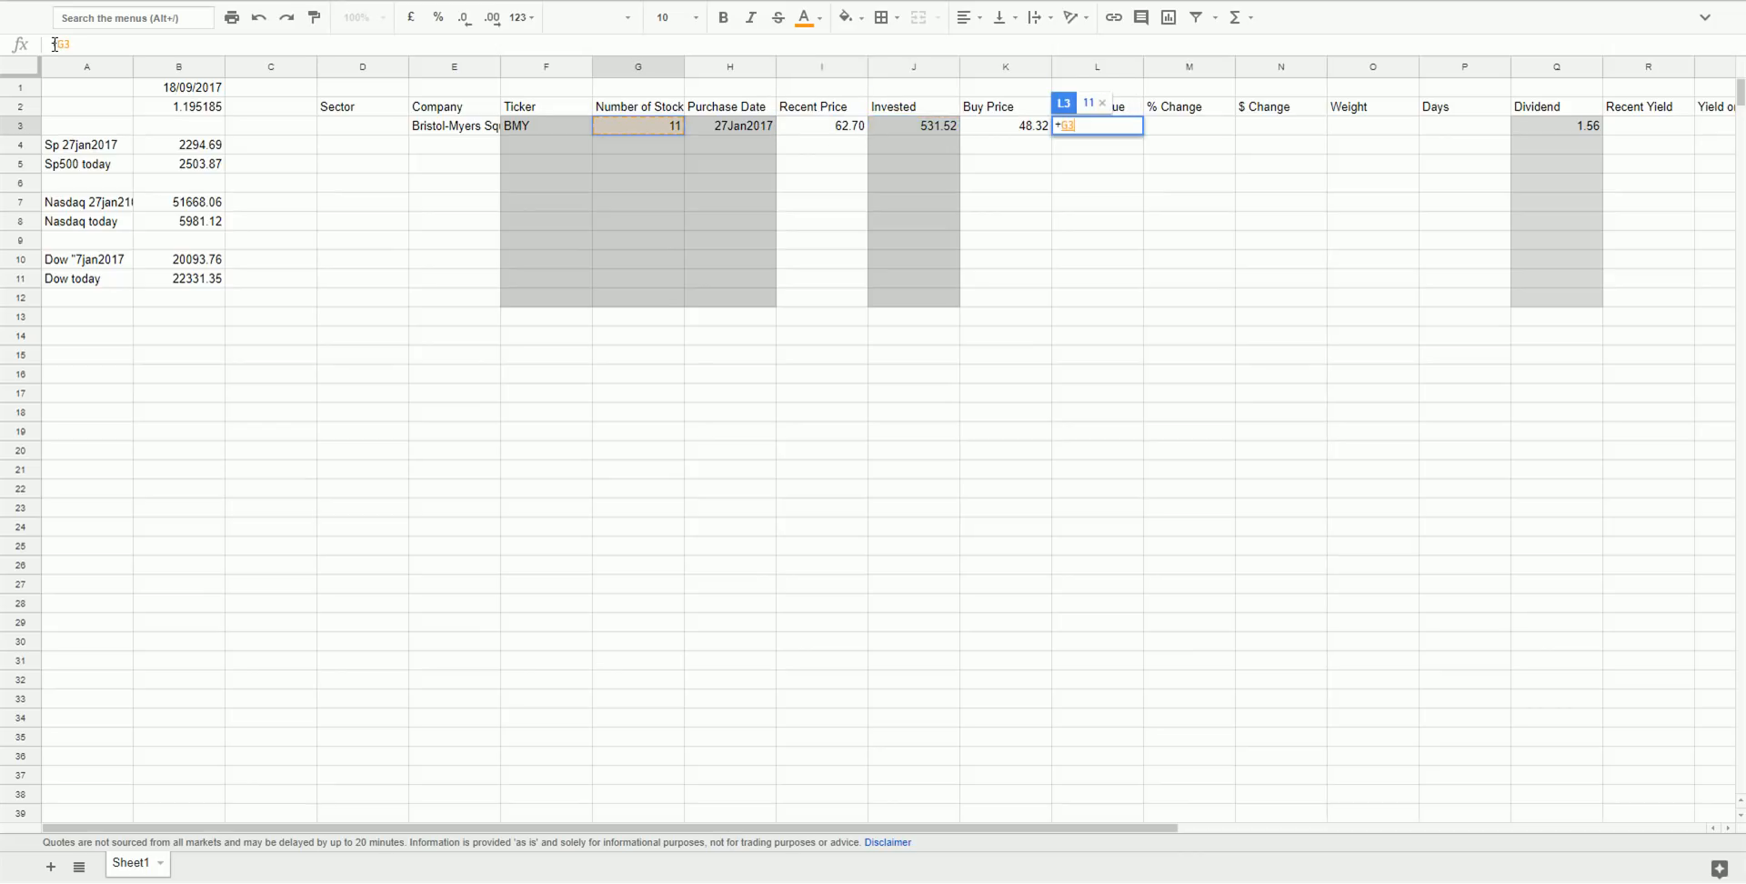
type("*")
key("Right")
key("Right")
key("Right")
key("Left")
key("Left")
key("Left")
key("Left")
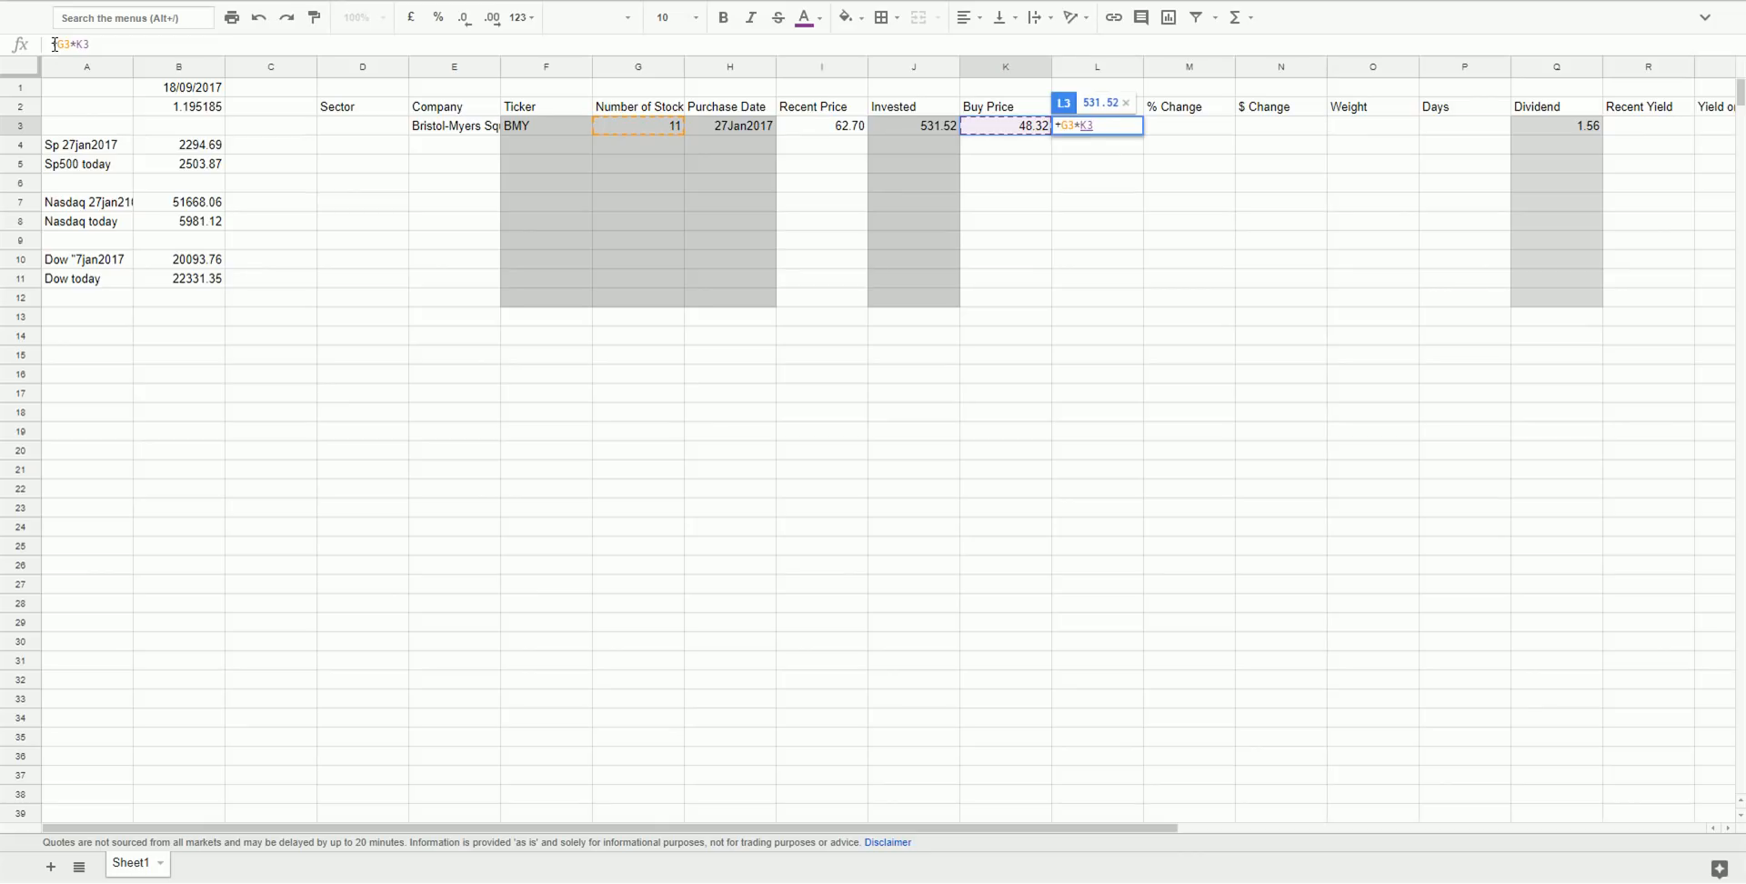
key("Return")
key("Up")
key("Left")
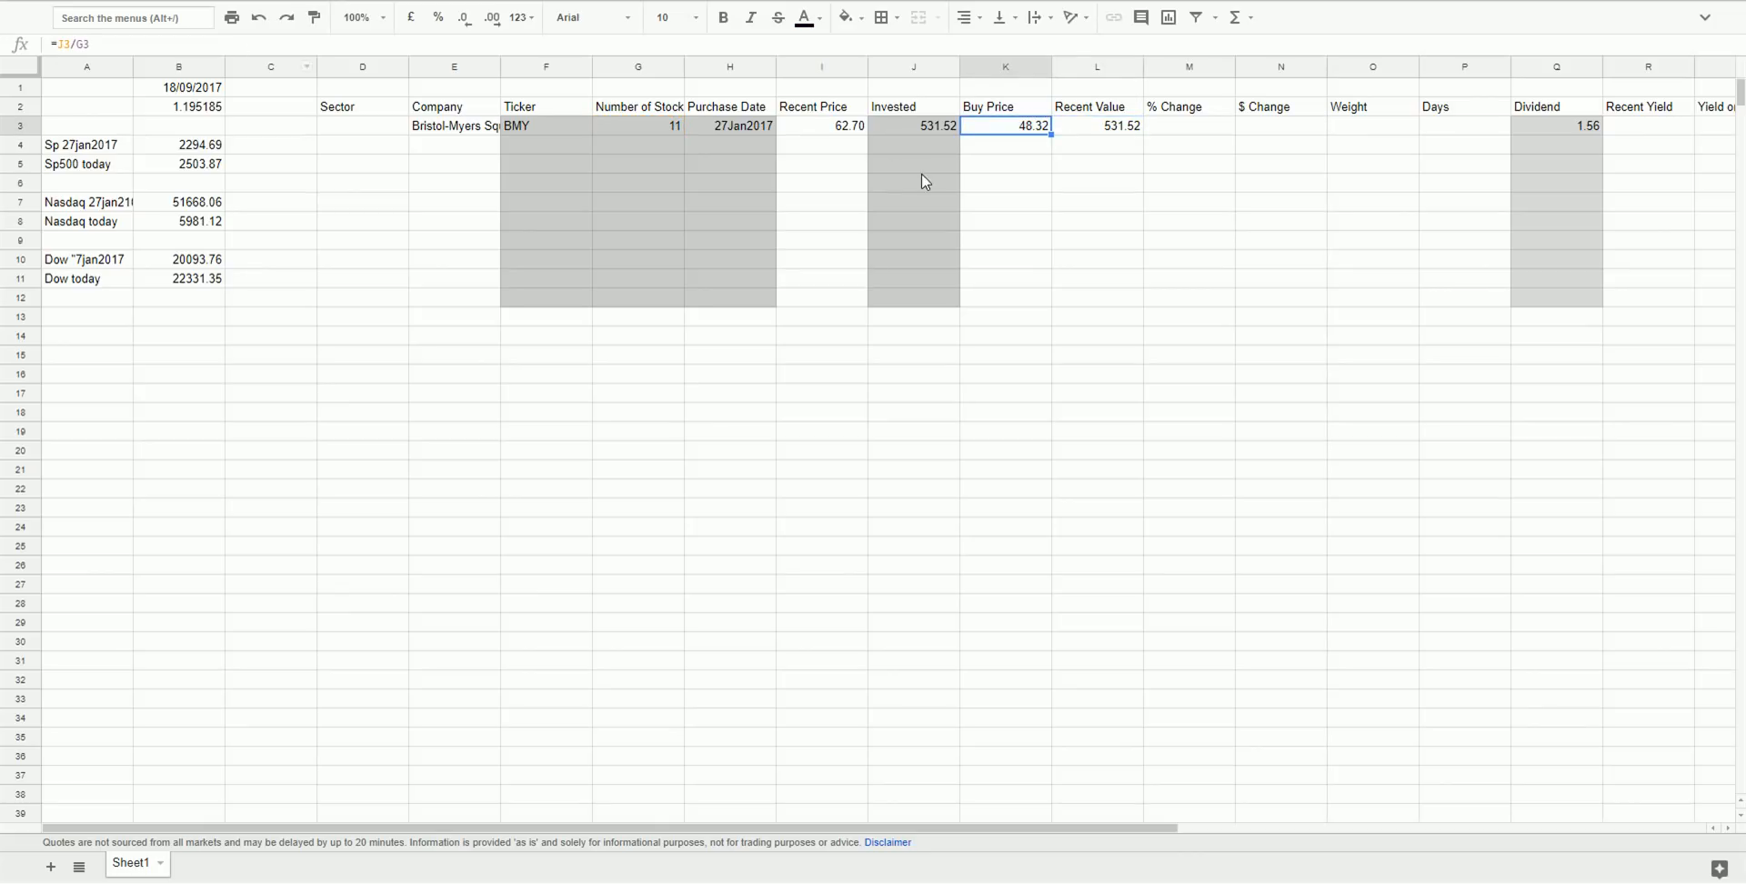
Correct the Recent Value formula in L3 to multiply G3 by the recent price I3 instead of K3.
key("Right")
left_click(80, 45)
key("BackSpace")
type("i")
key("Return")
key("Up")
Enter the formula =(L3-J3)/J3 in the % Change cell M3.
key("Right")
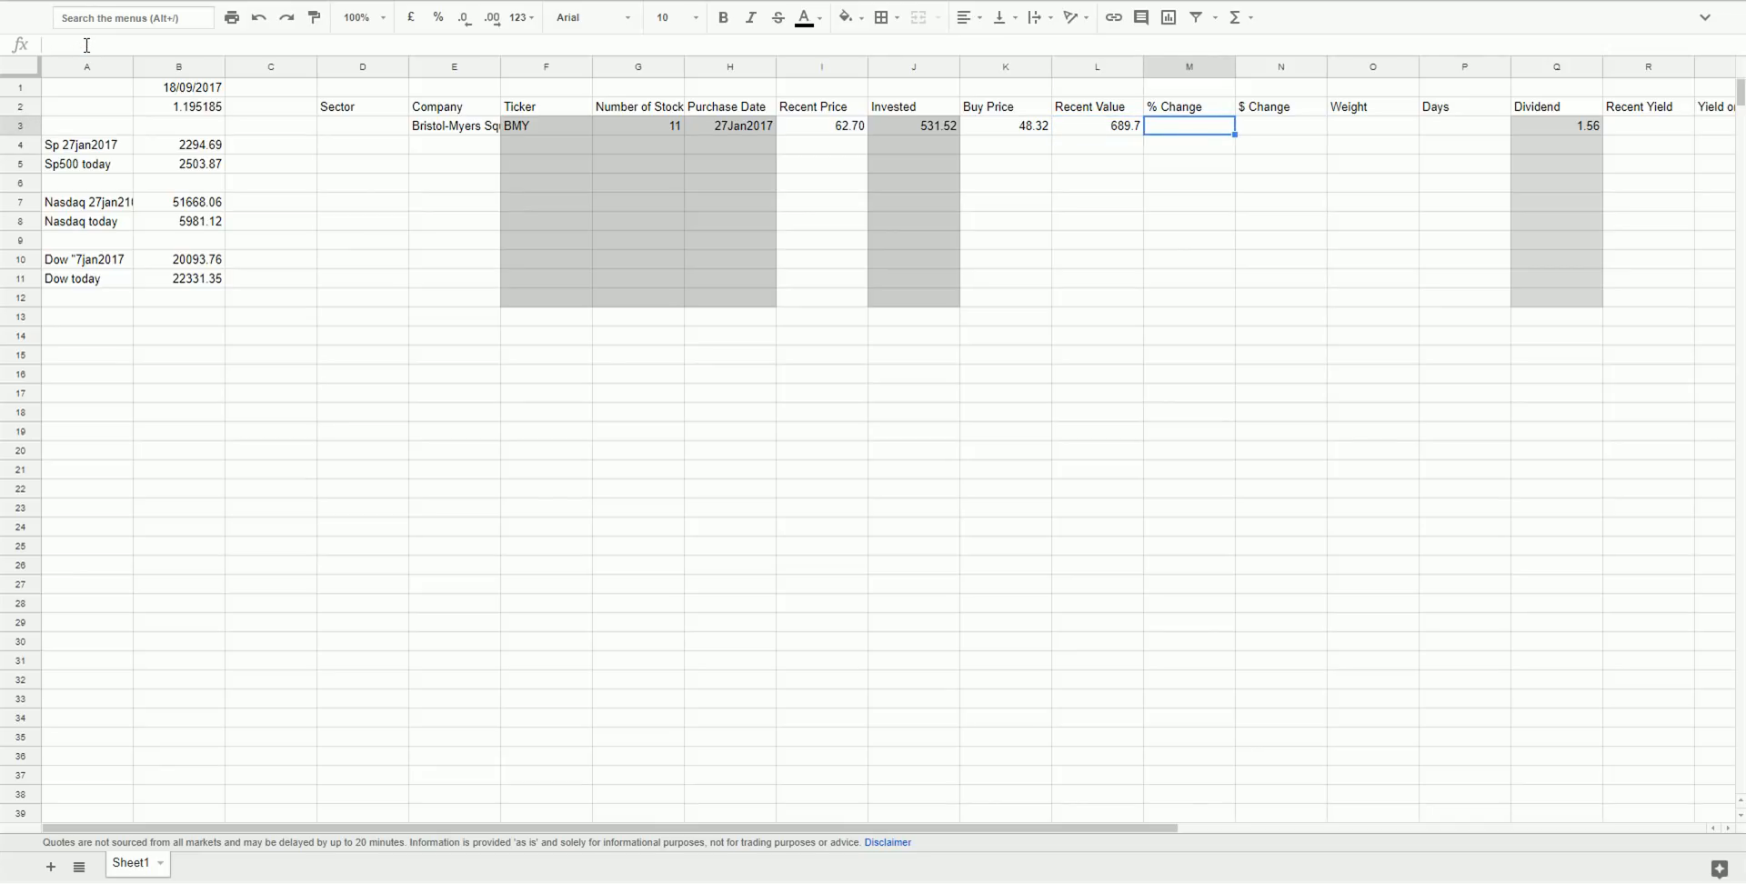
type("=(")
key("Left")
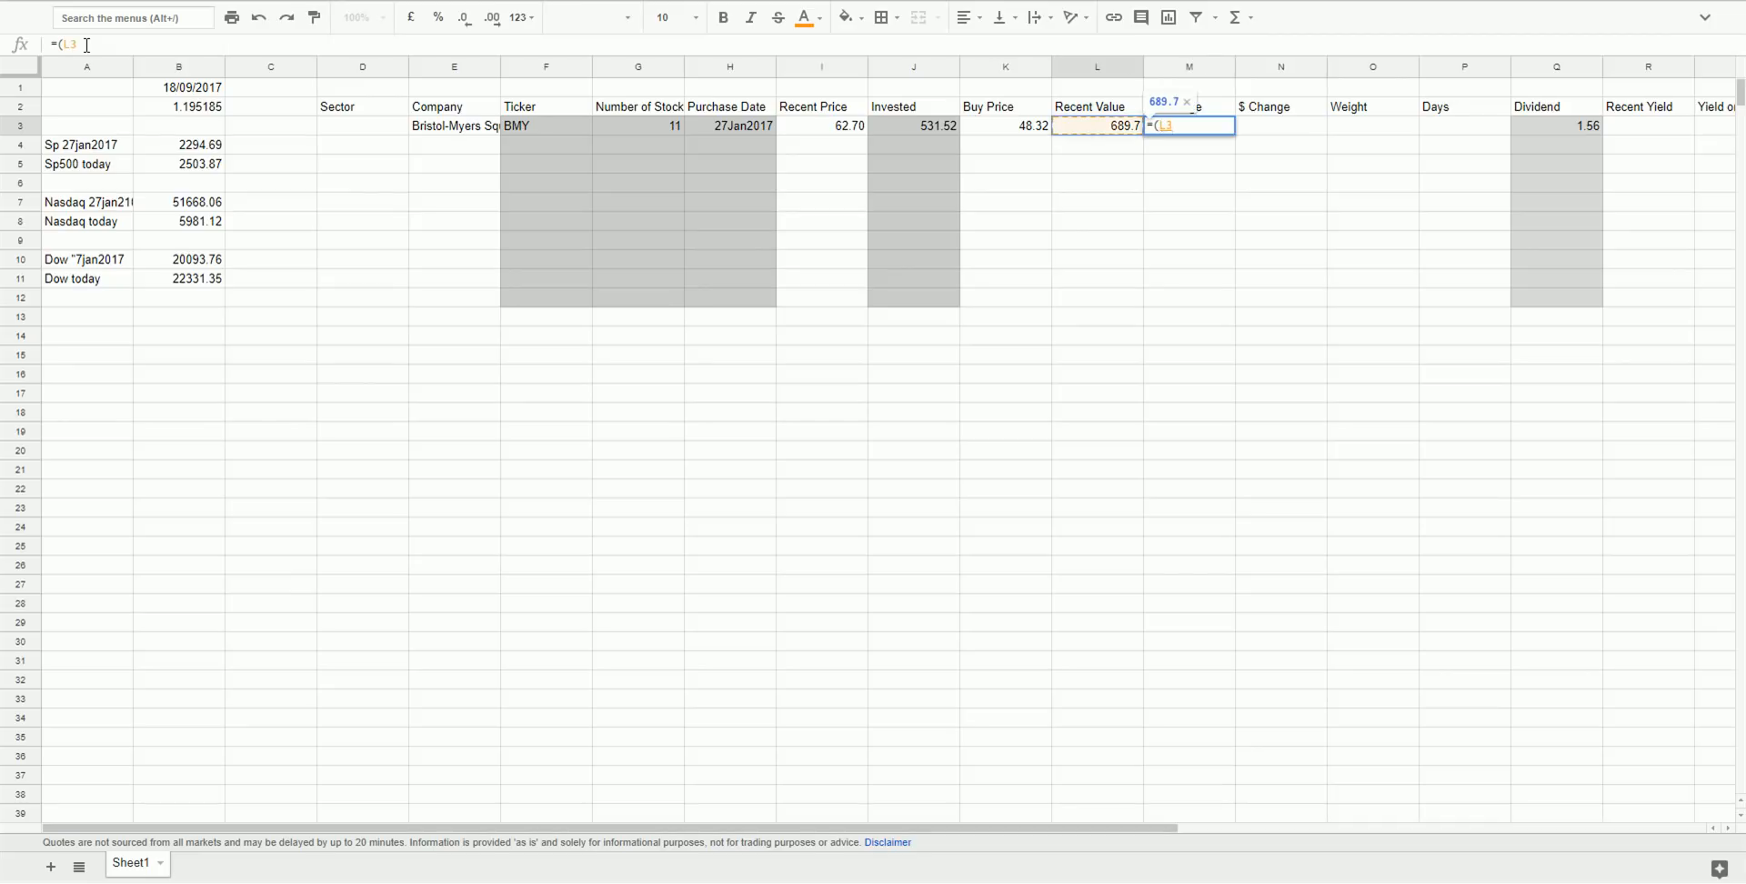
type("-")
key("Left")
key("Left")
key("Left")
key("Left")
key("Left")
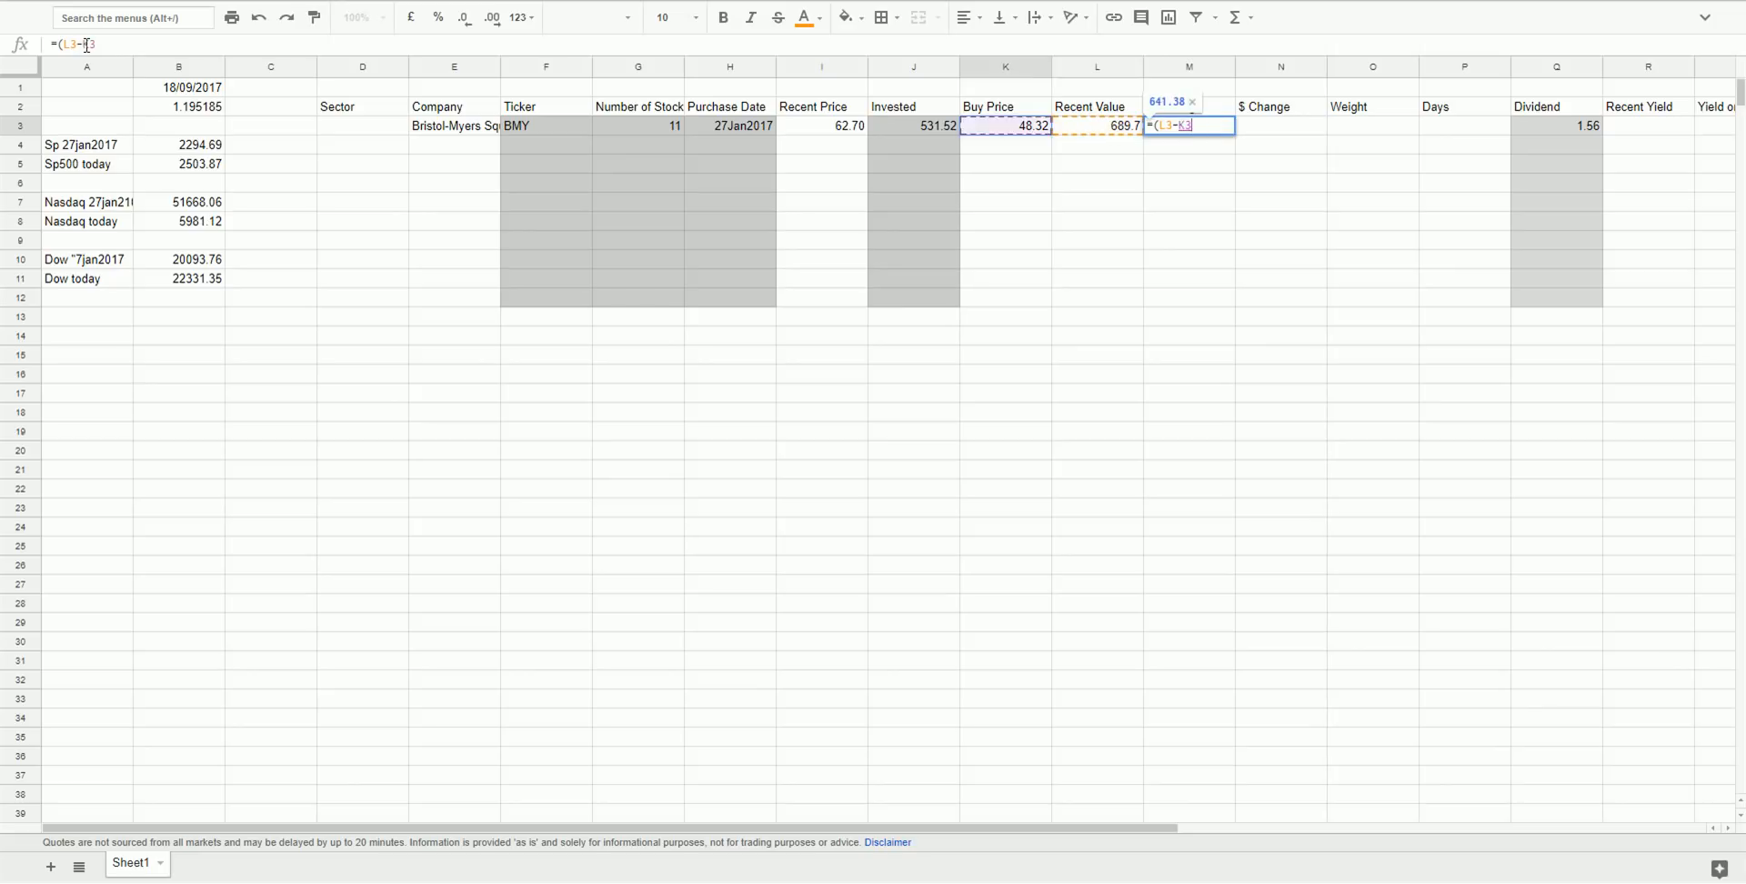
key("Right")
key("Right")
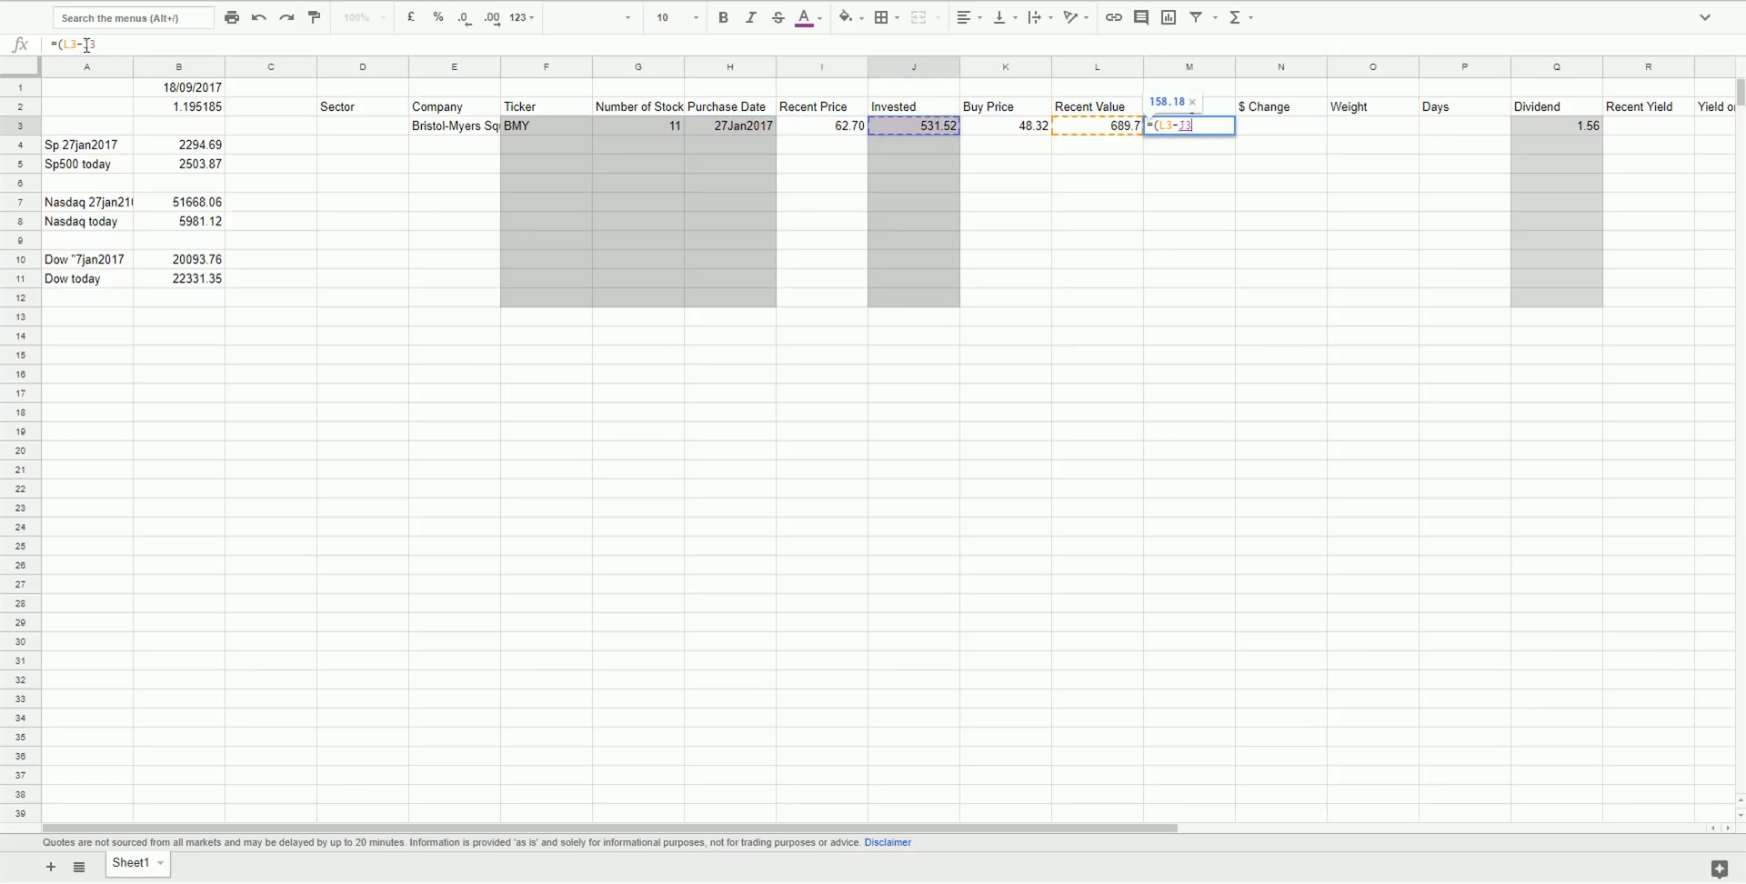
type(")")
type("-")
key("BackSpace")
type("/J3")
key("Return")
key("Up")
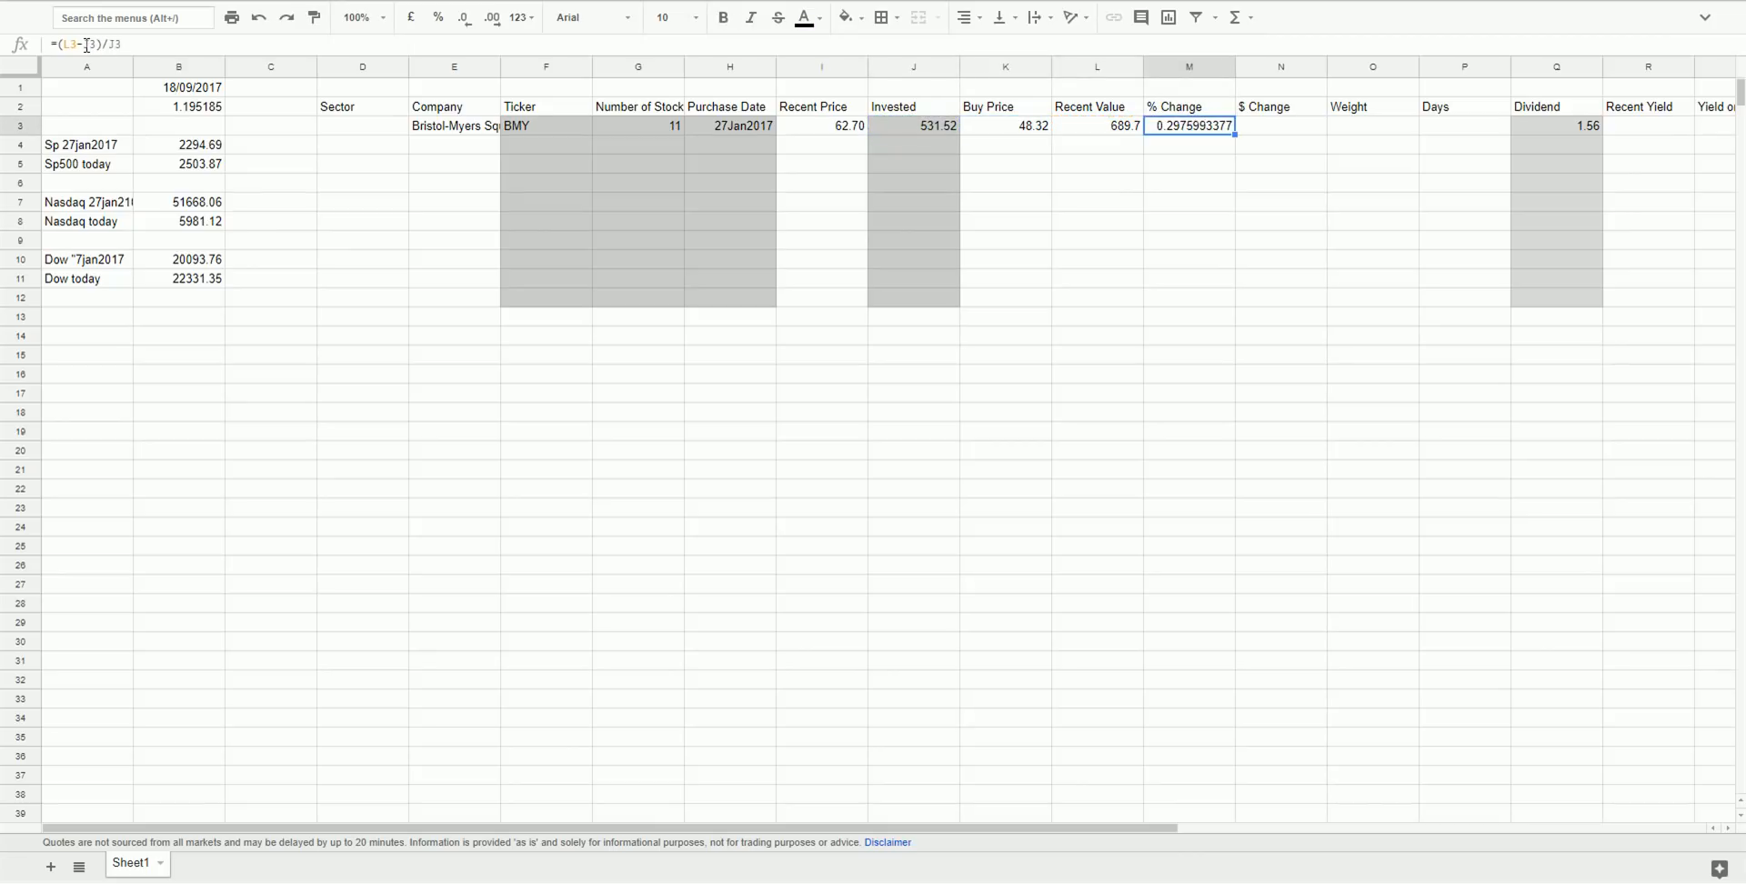
Enter the formula =L3-J3 in the $ Change cell N3.
key("Right")
type("+")
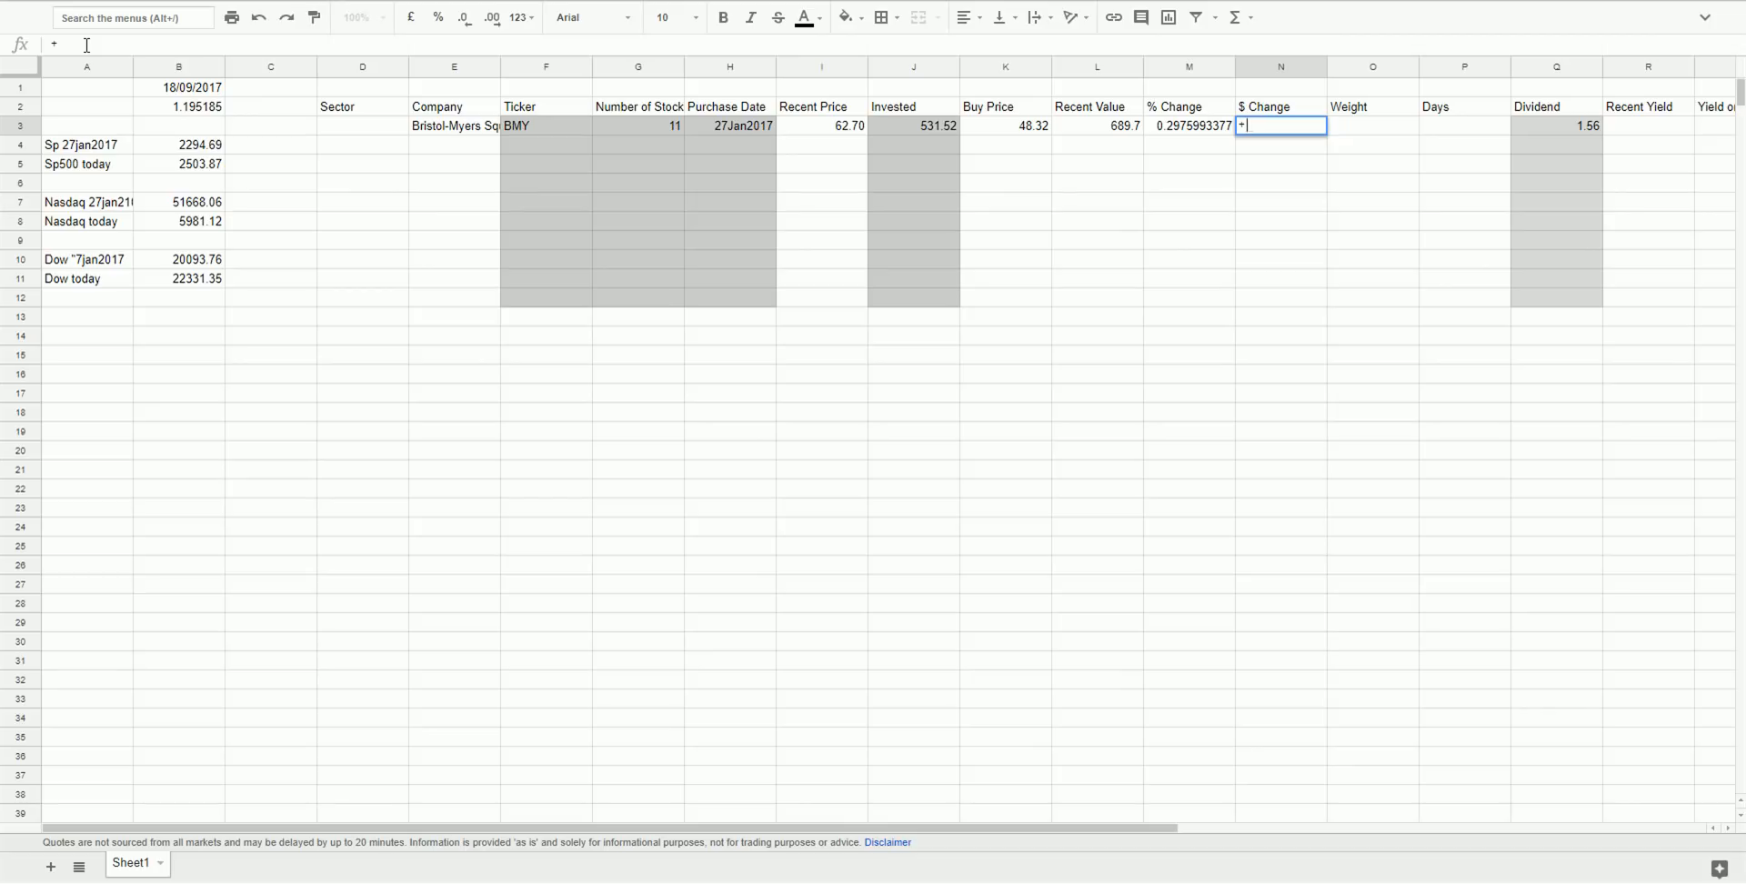
key("Left")
key("Left")
key("Left")
key("Right")
type("-")
key("Left")
key("Left")
key("Left")
key("Left")
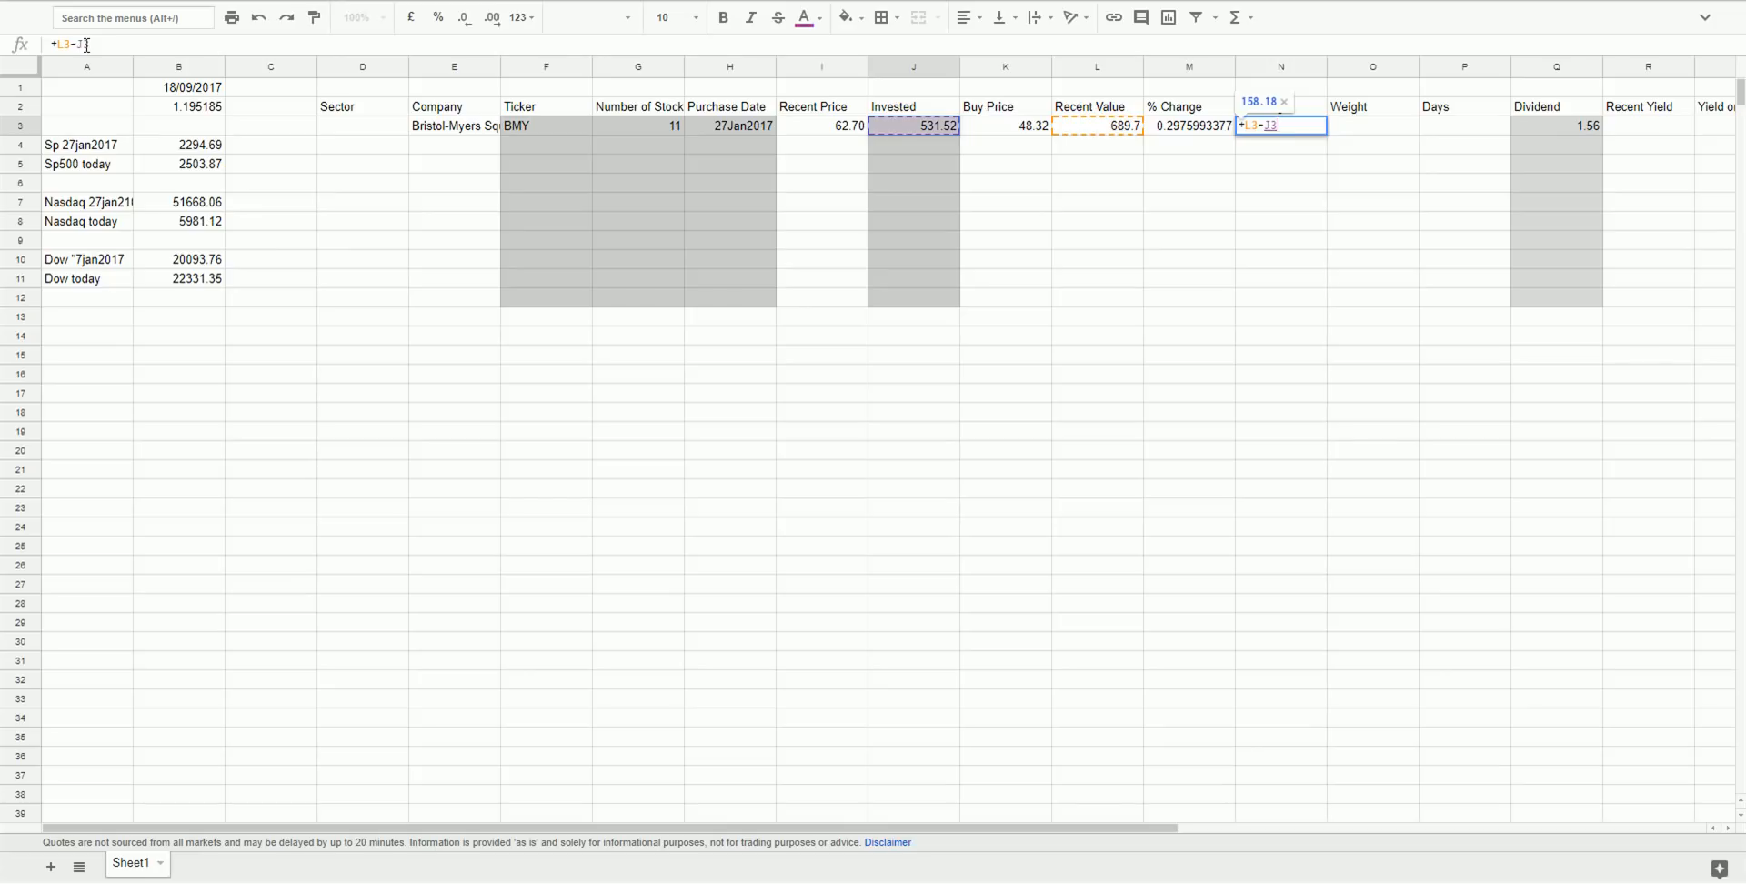
key("Return")
key("Up")
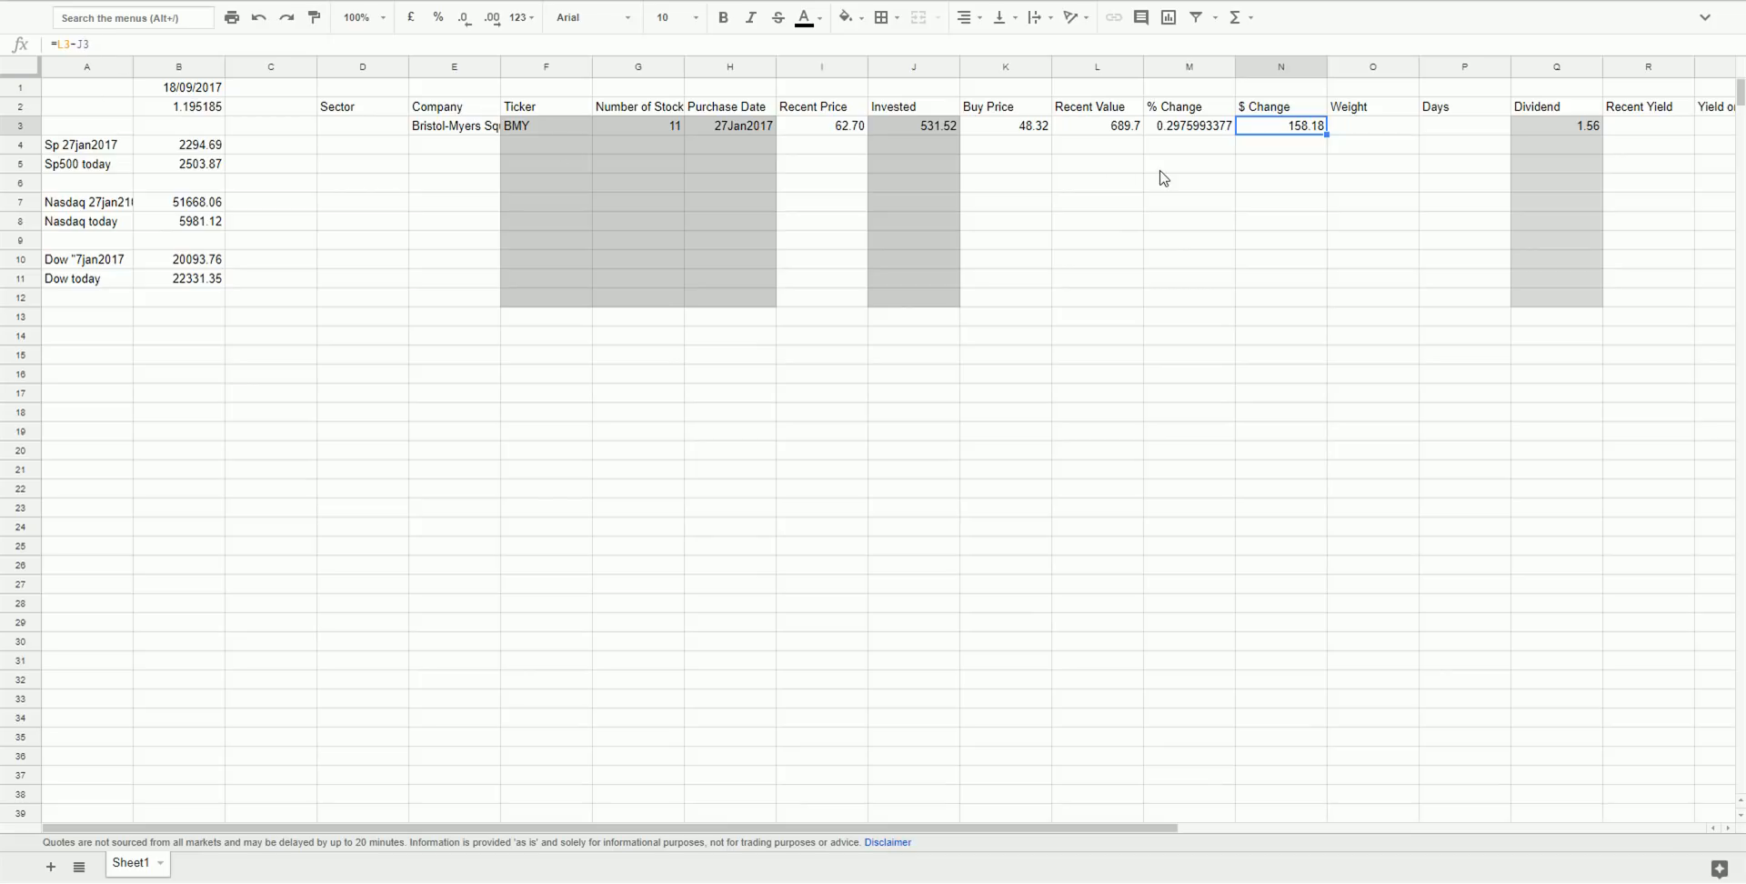
key("Right")
key("Right")
key("Right")
key("Right")
key("Right")
key("Right")
key("Left")
key("Left")
key("Left")
key("Left")
key("Left")
key("Right")
type("+")
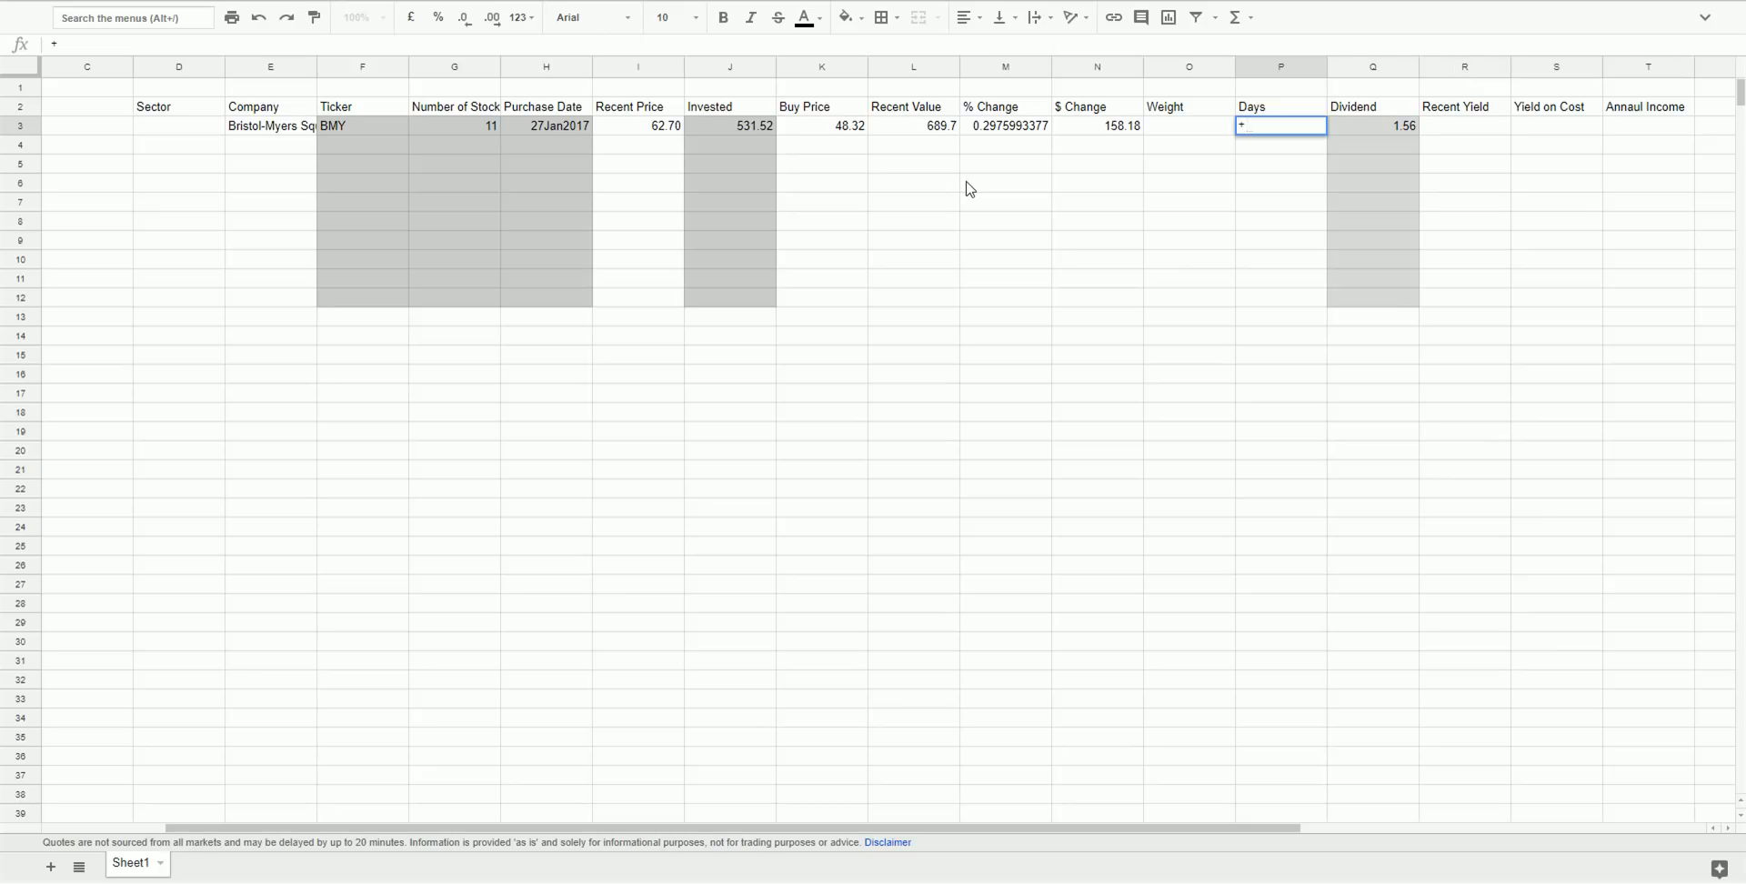
type("$")
scroll(484, 253, "left", 2)
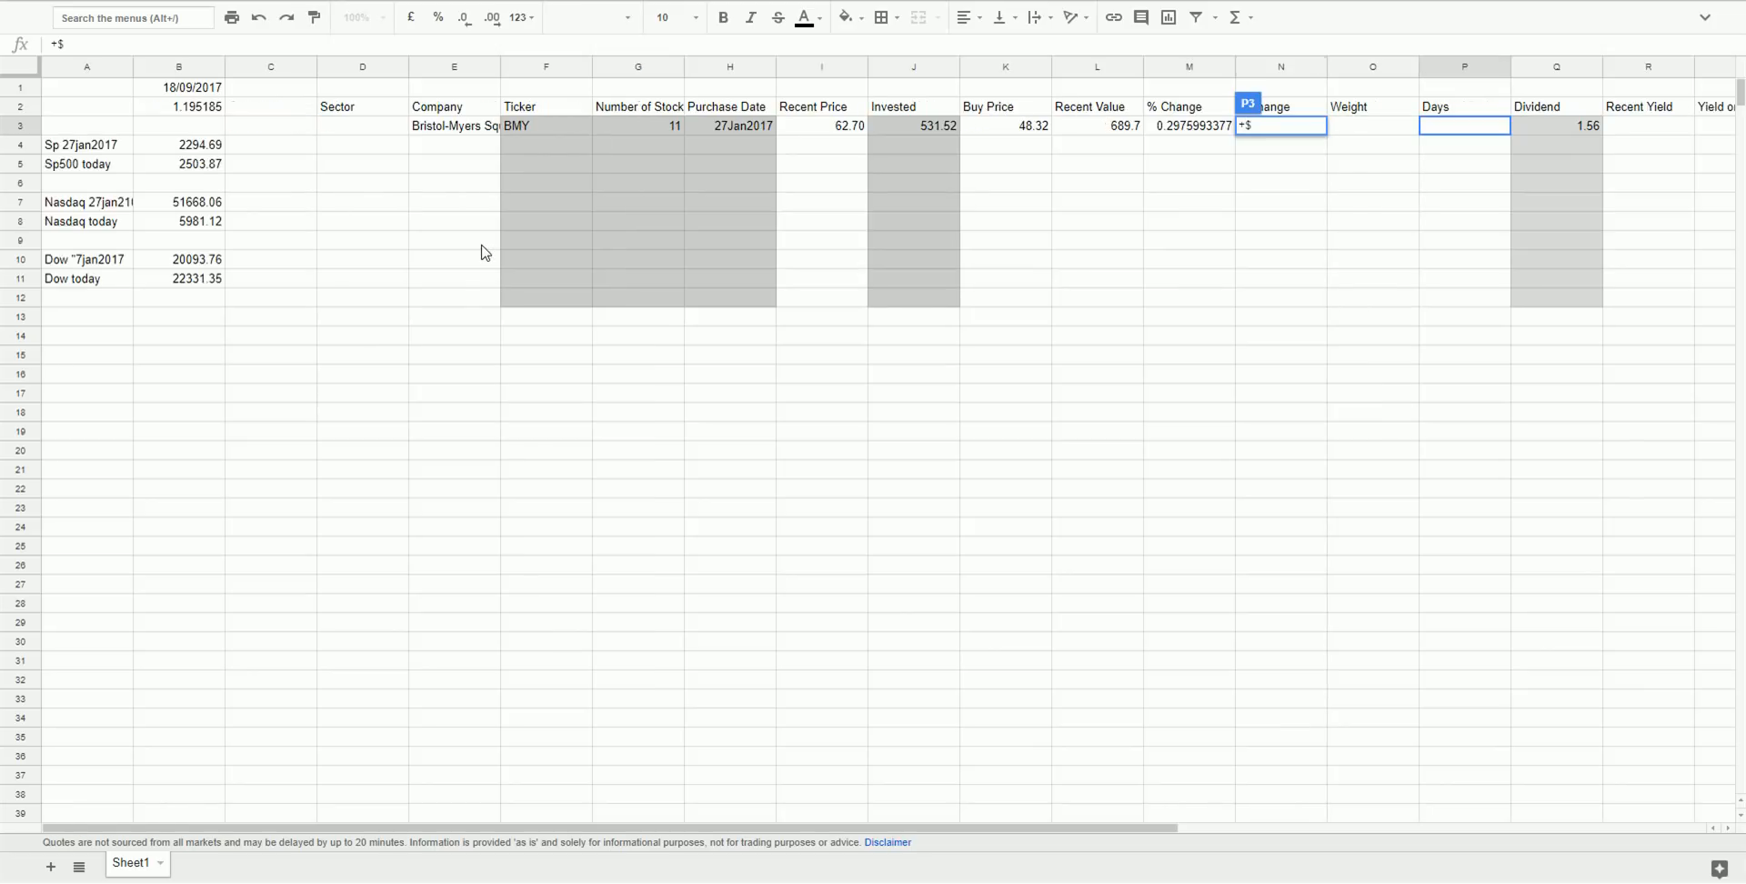
left_click(1502, 133)
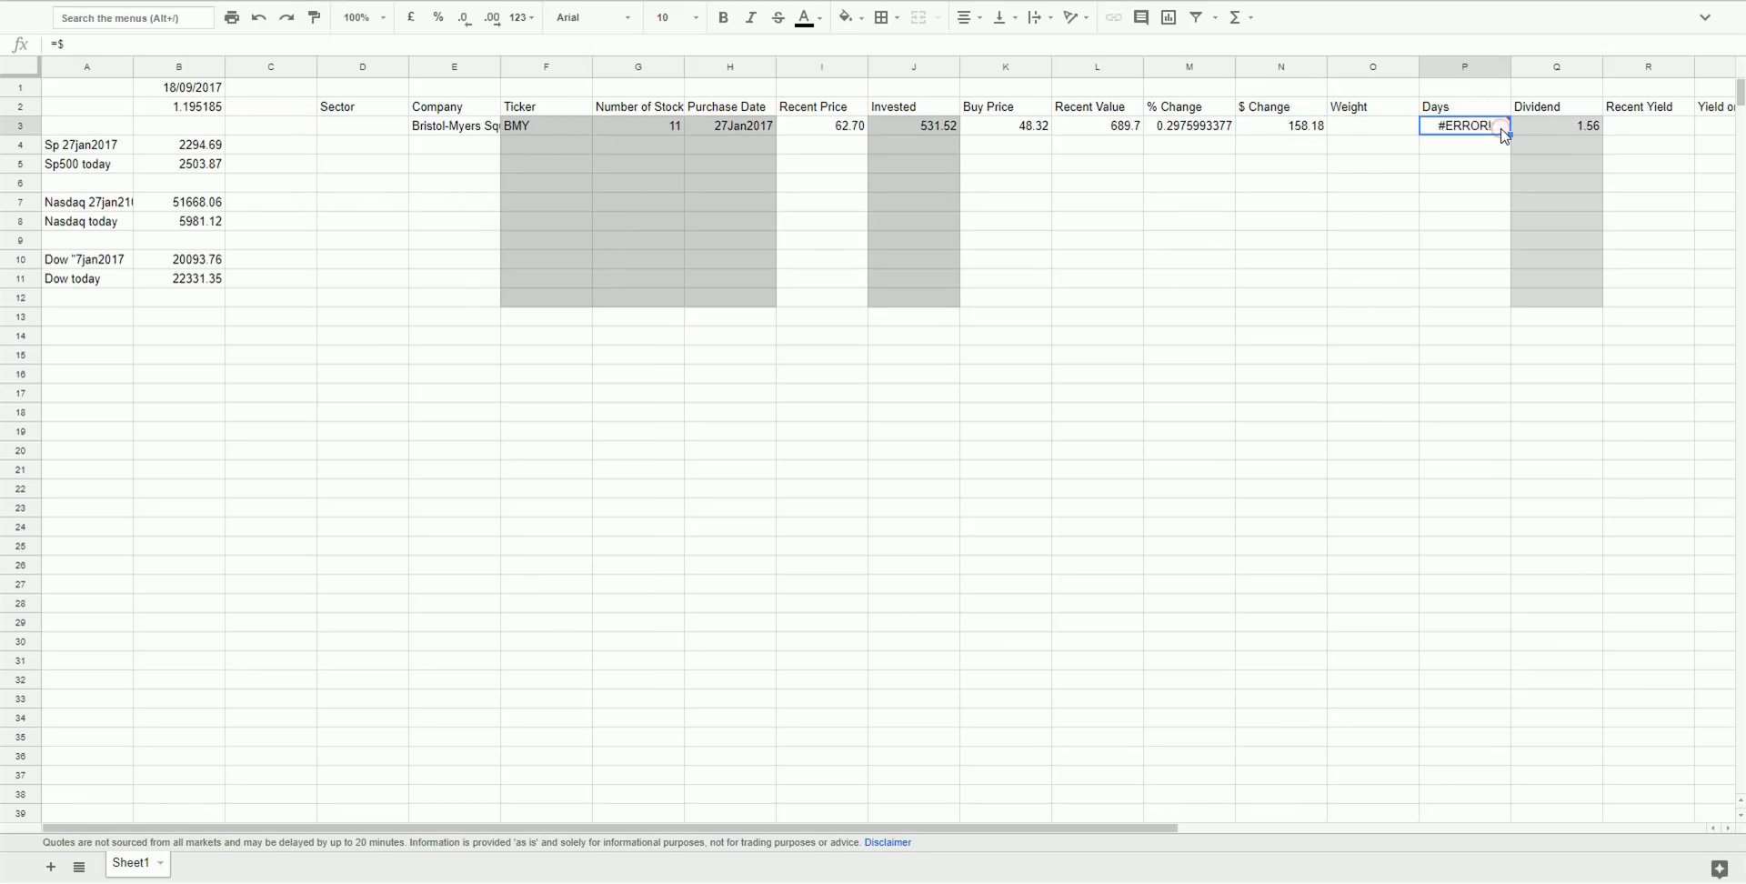
key("Delete")
Enter the formula =$B$1-H3 in the Days cell P3 to subtract the purchase date from today's date.
type("+$")
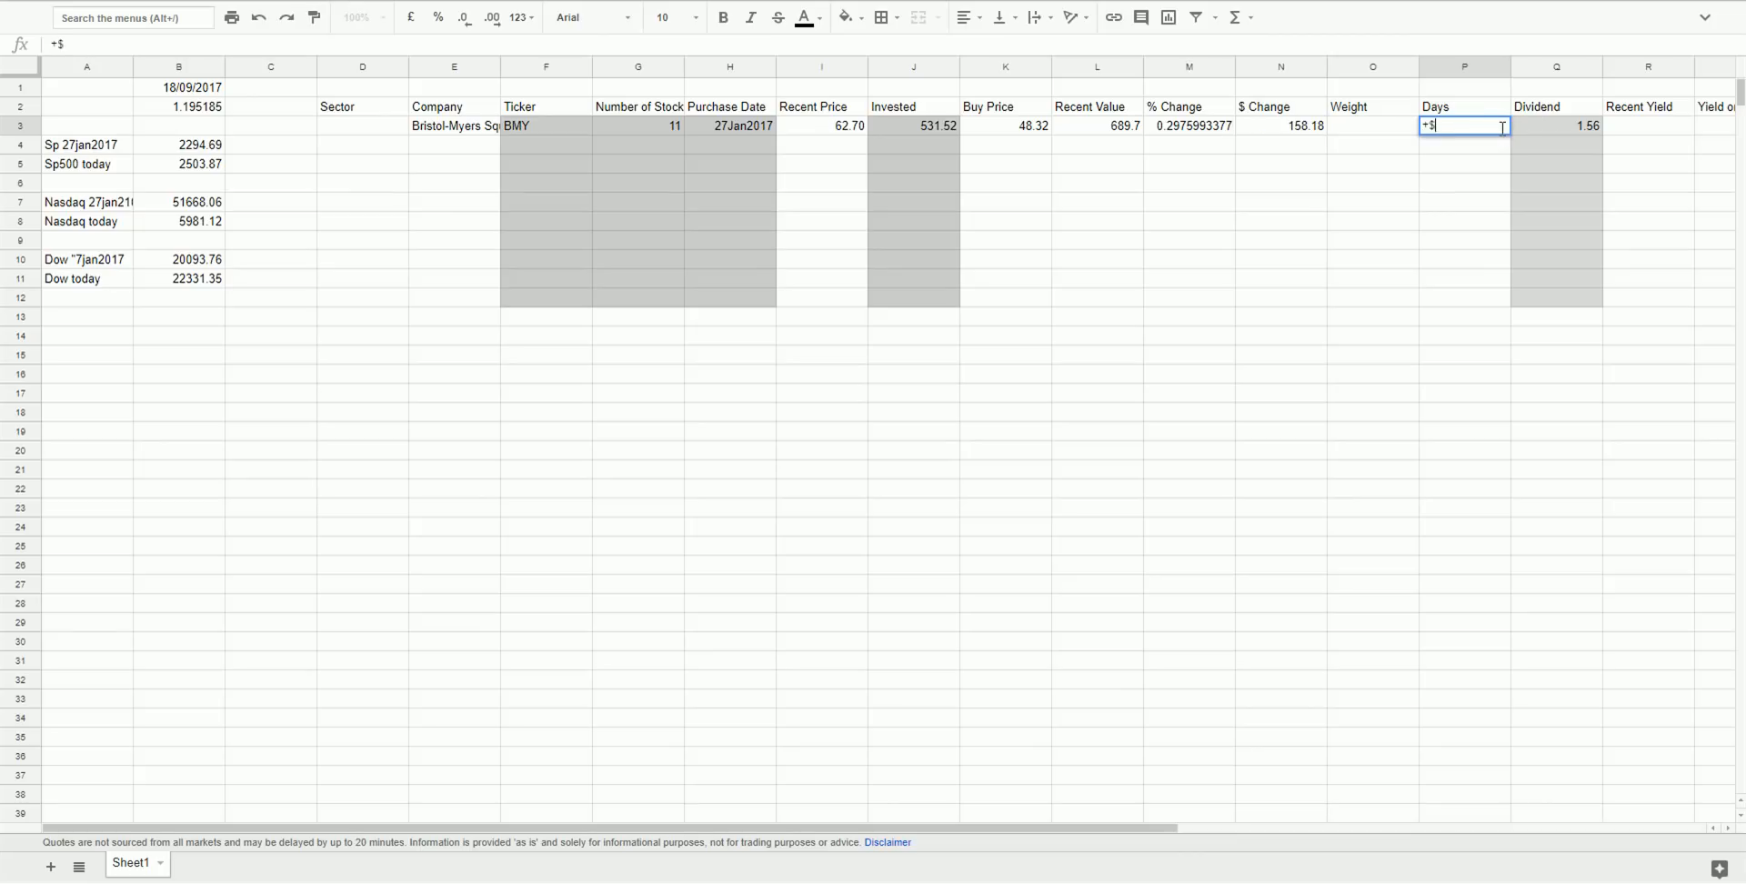
left_click(193, 89)
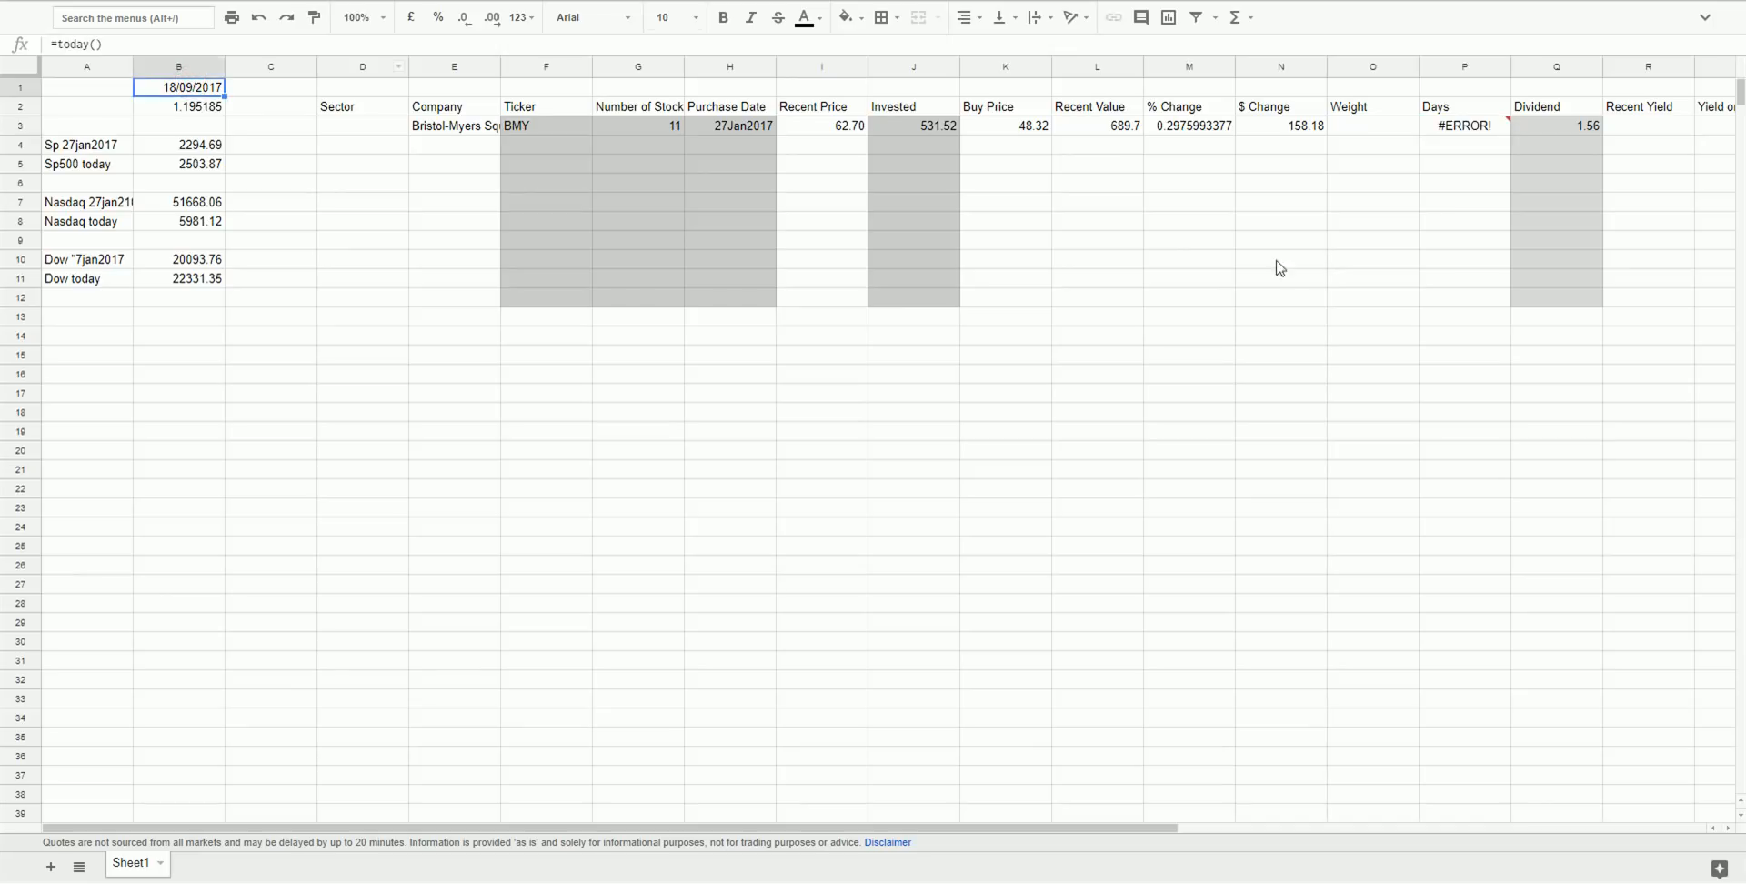
left_click(1486, 125)
left_click(204, 43)
type("b")
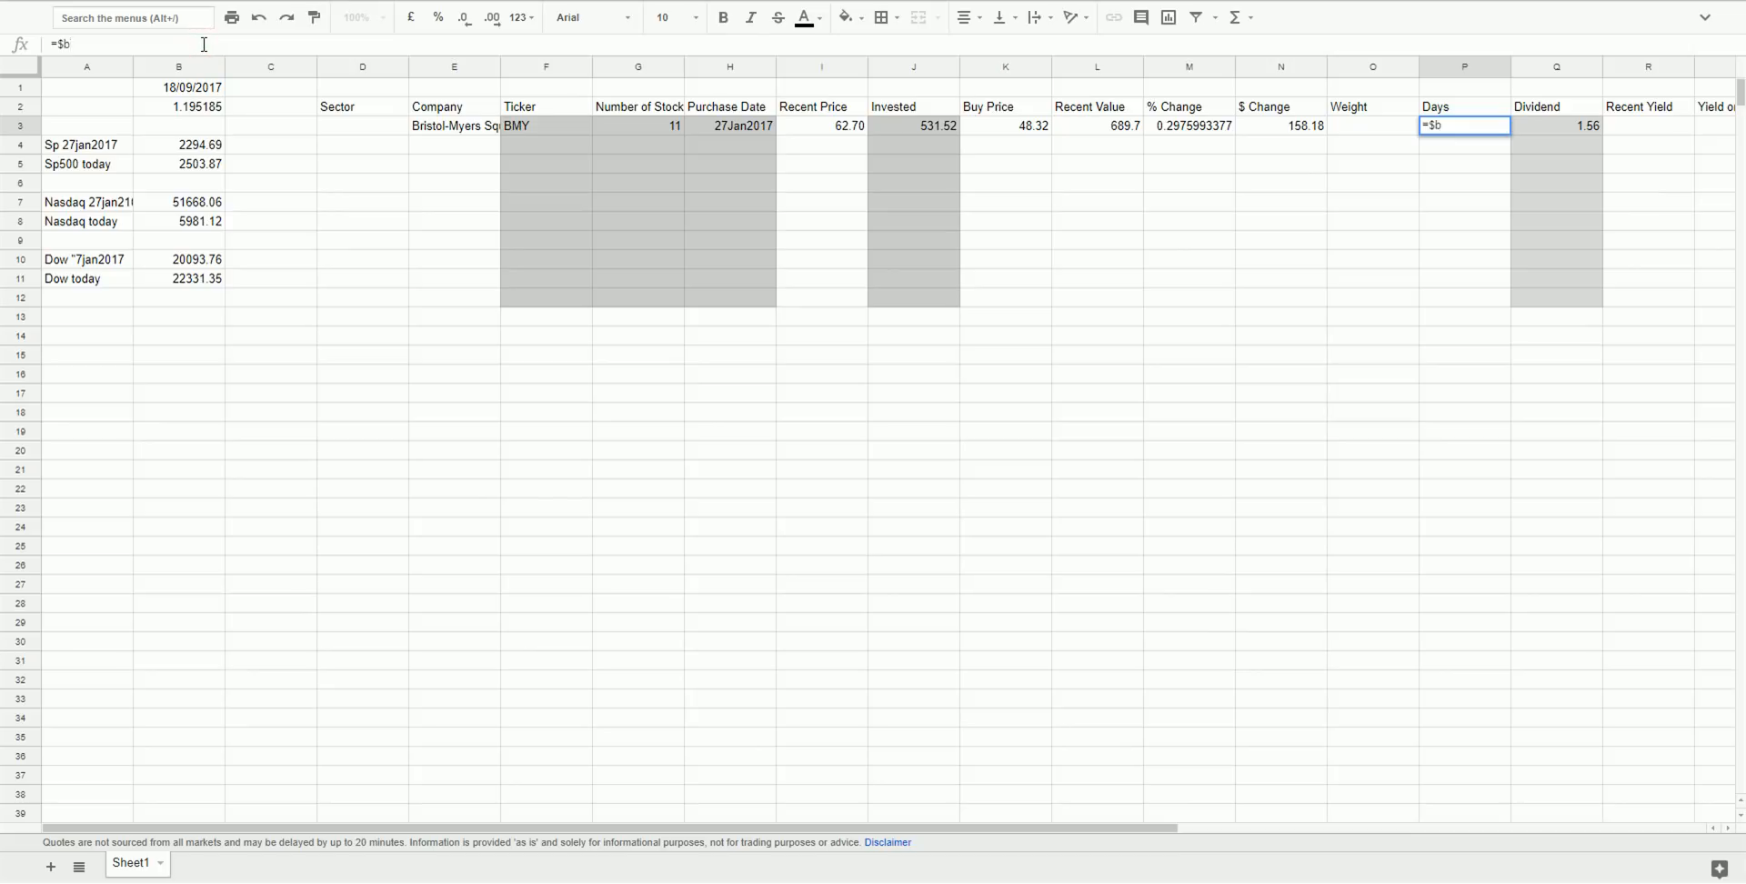
type("$1")
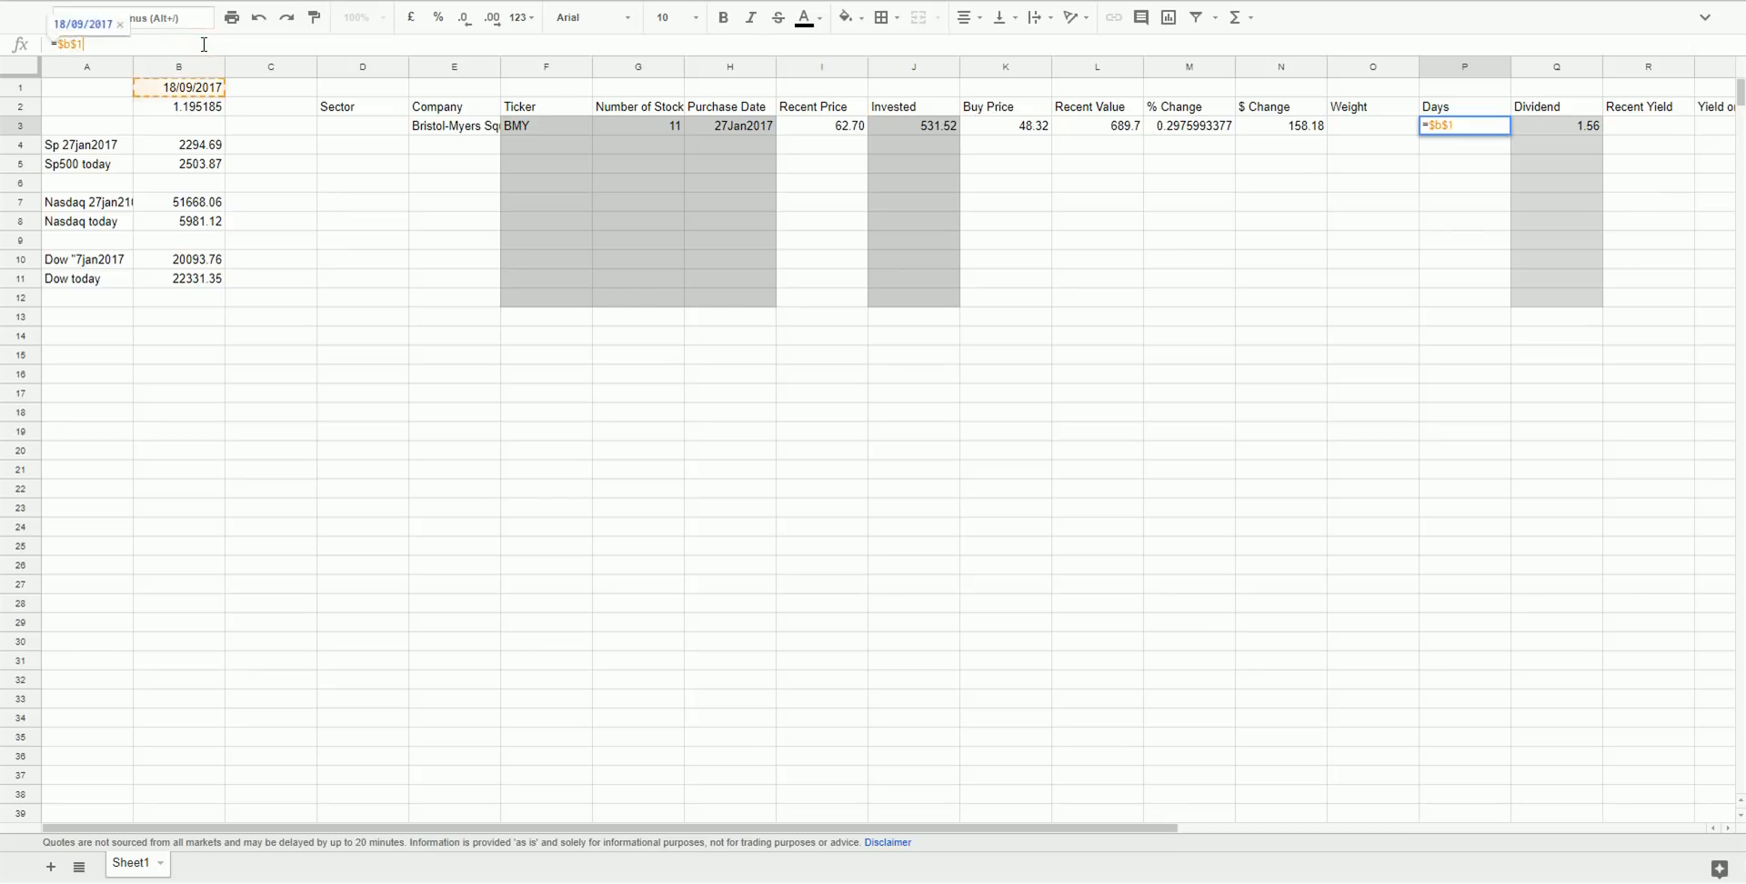
type("-")
left_click(746, 128)
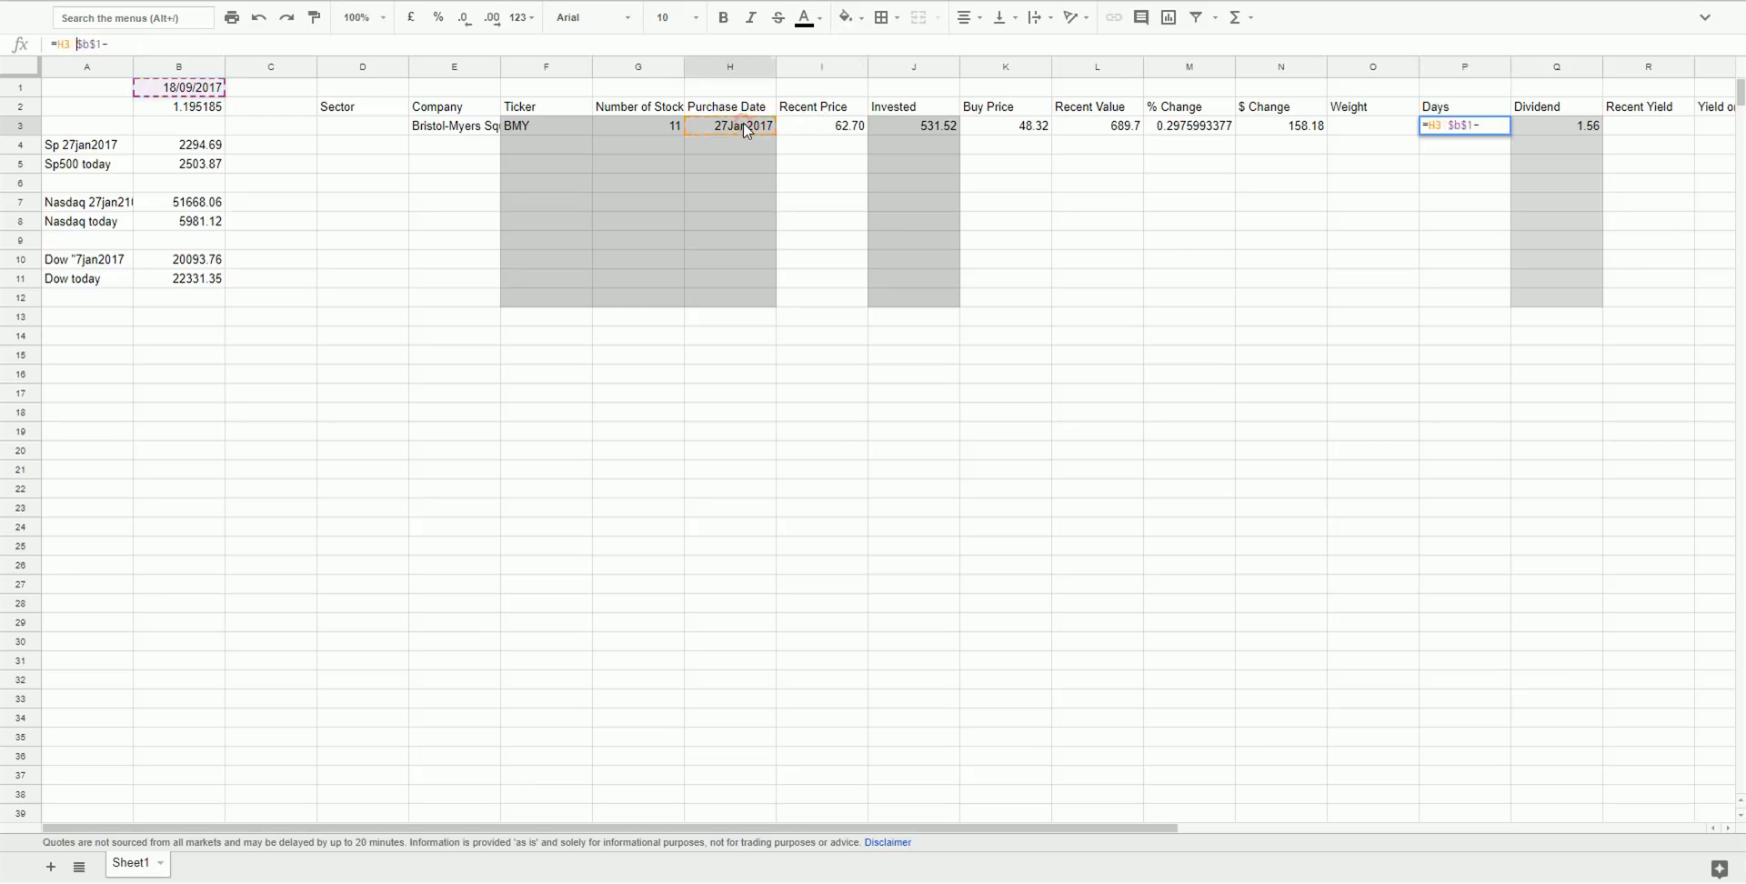
key("Return")
key("BackSpace")
key("BackSpace")
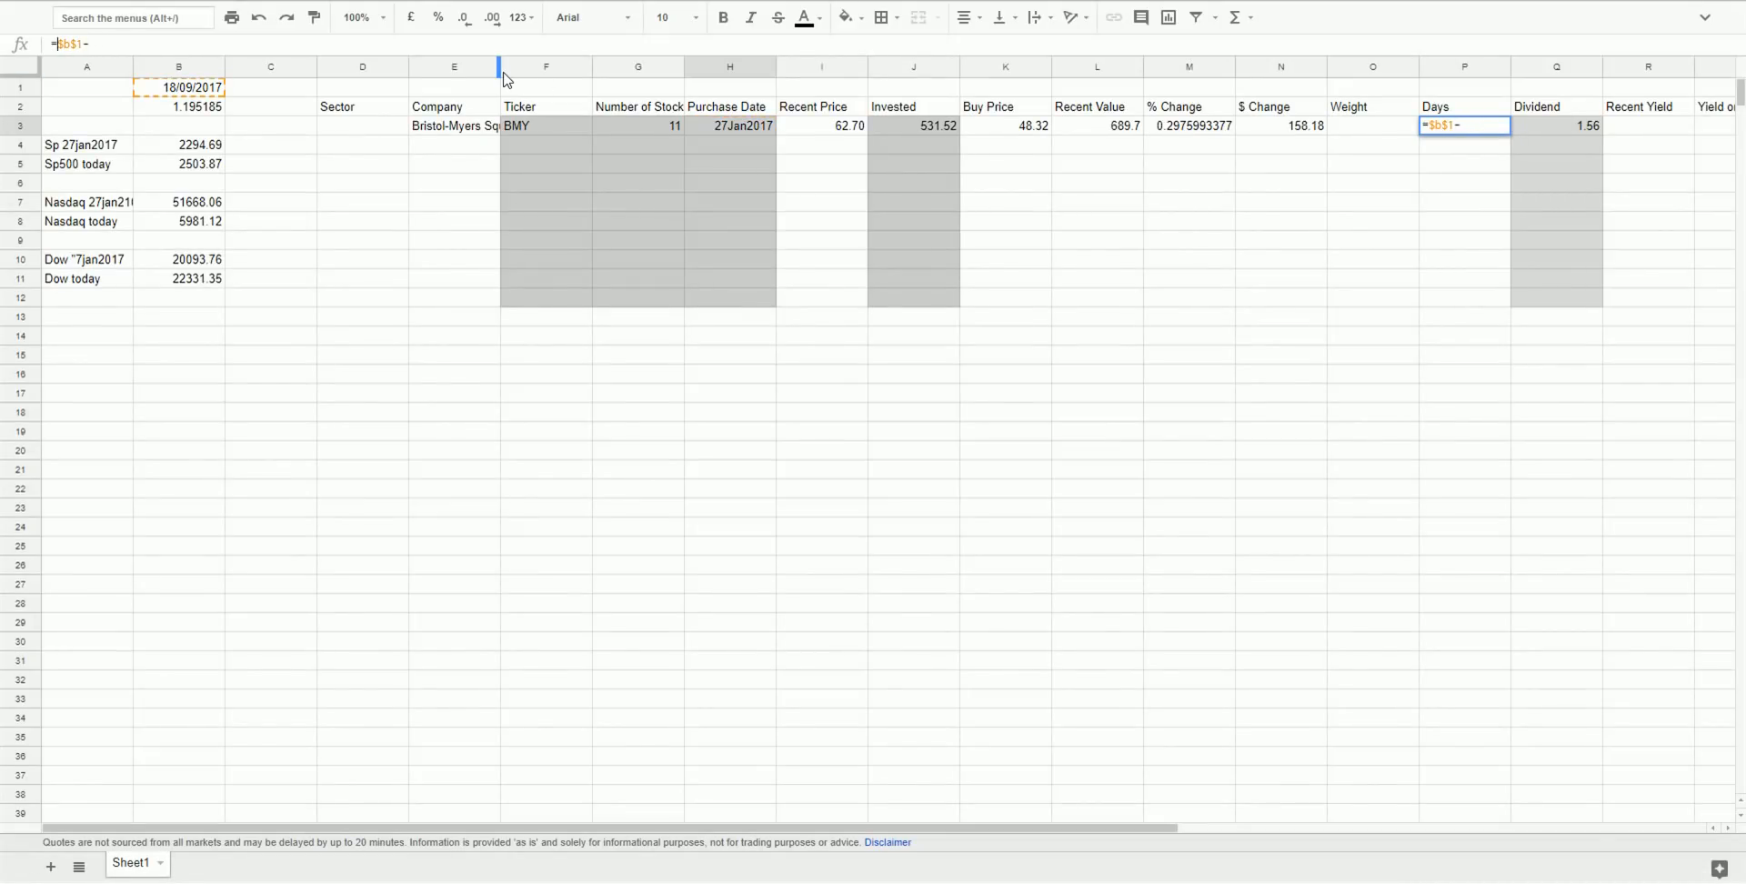
type("H3")
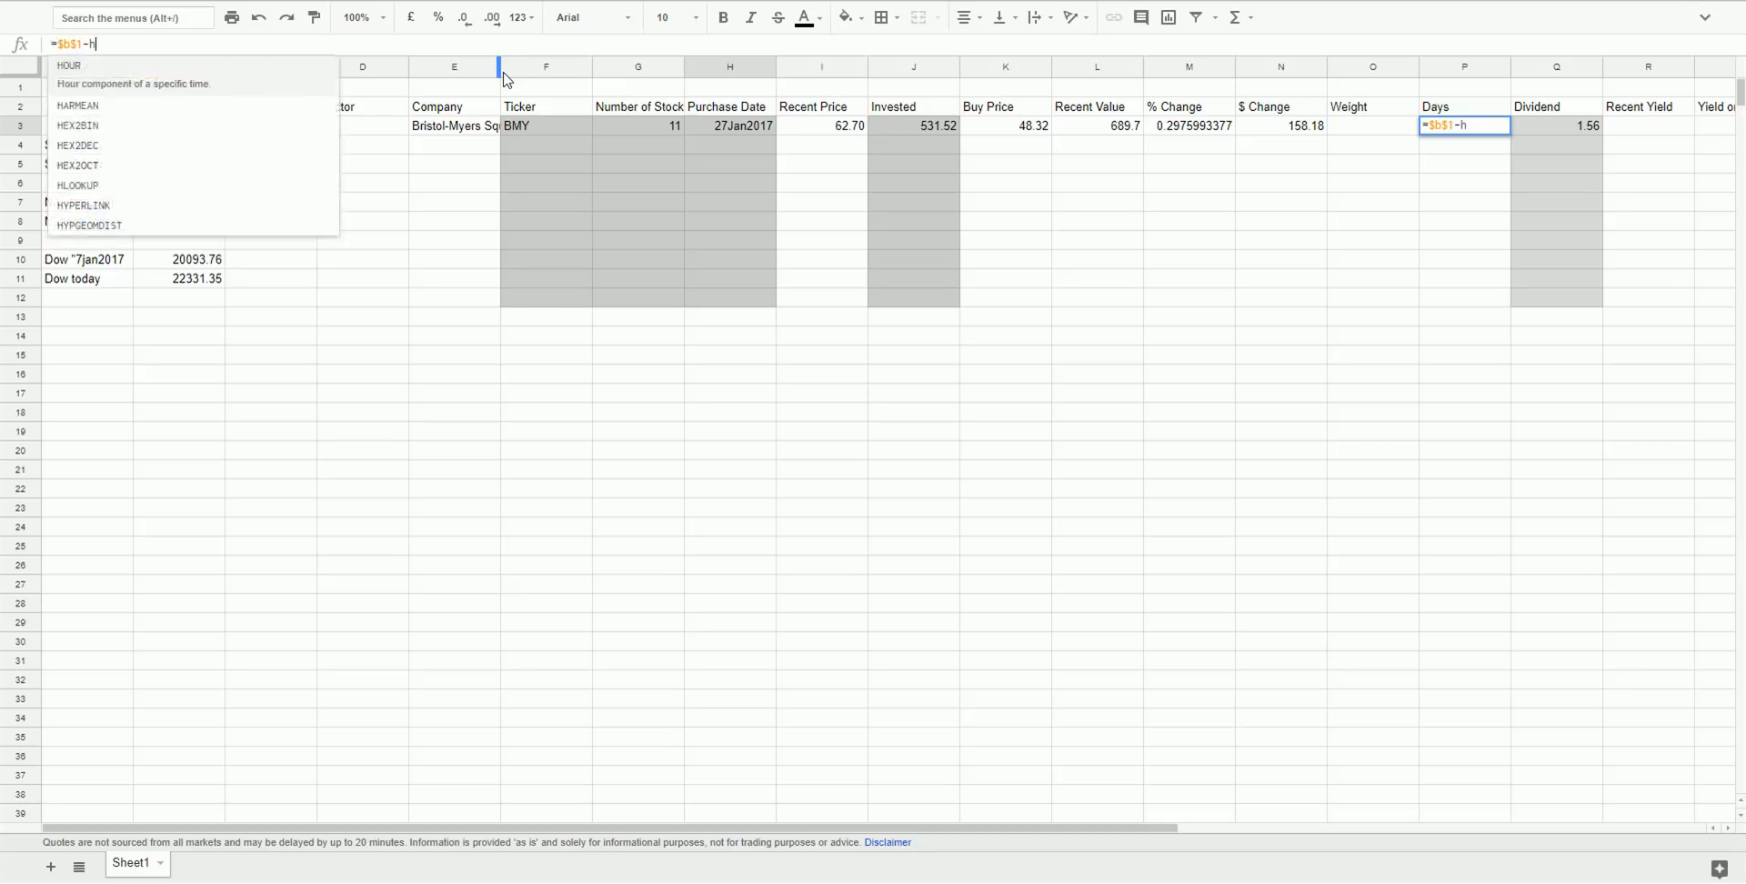
key("Return")
key("Up")
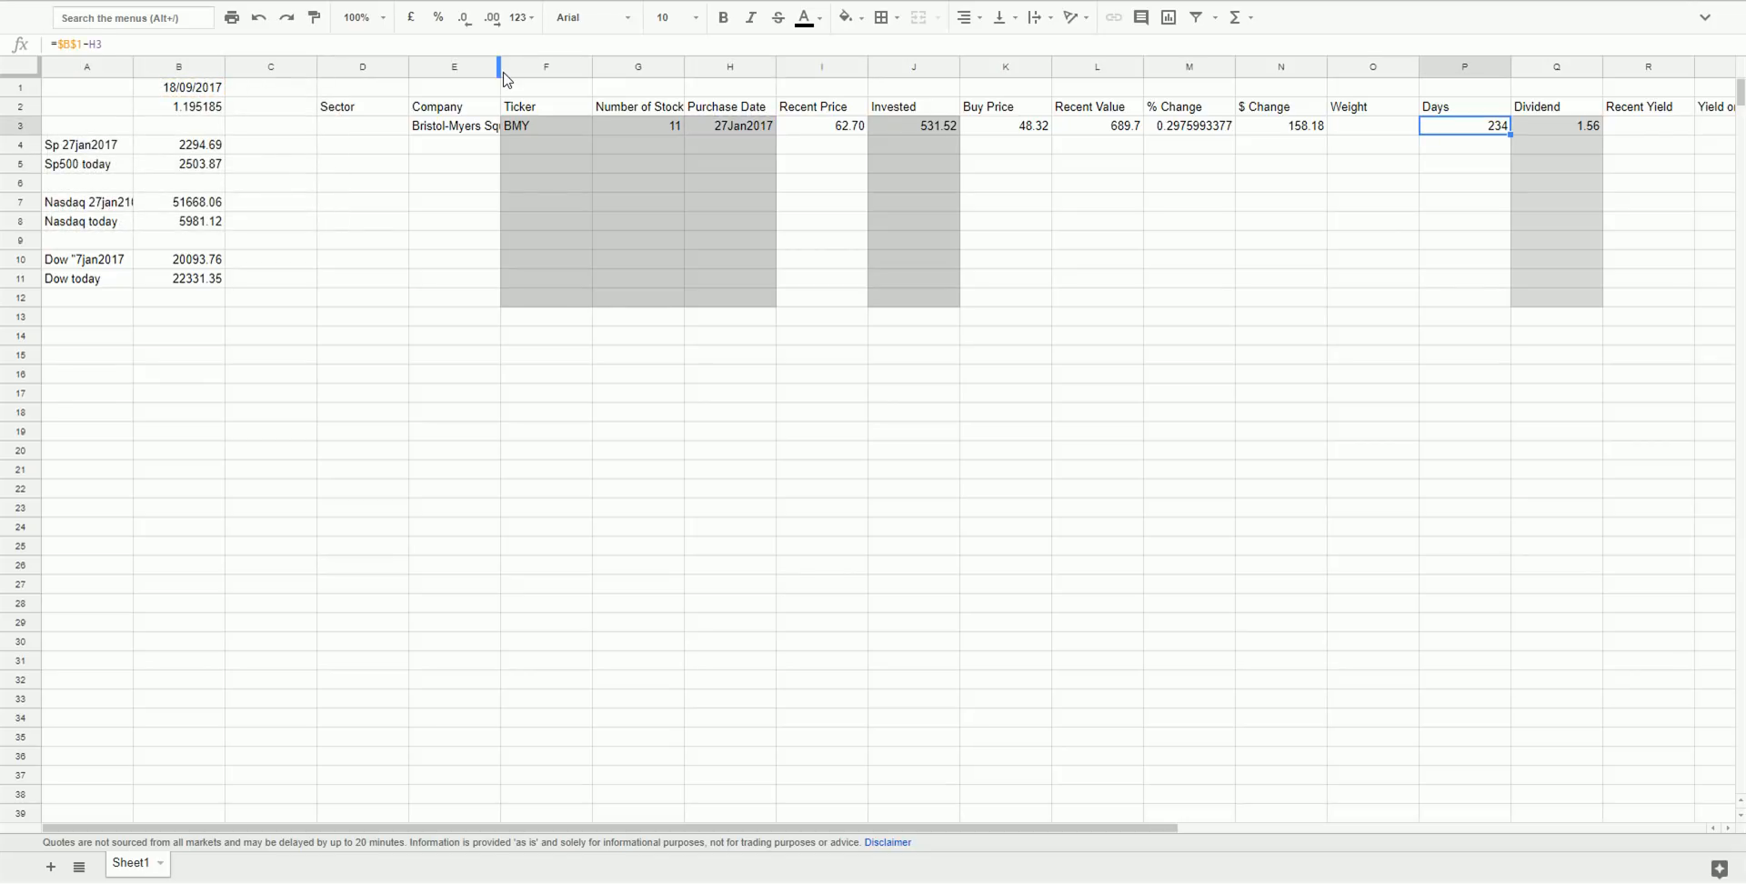
Enter a Recent Yield formula in R3 that divides the dividend Q3 by G3.
key("Right")
key("Right")
key("Right")
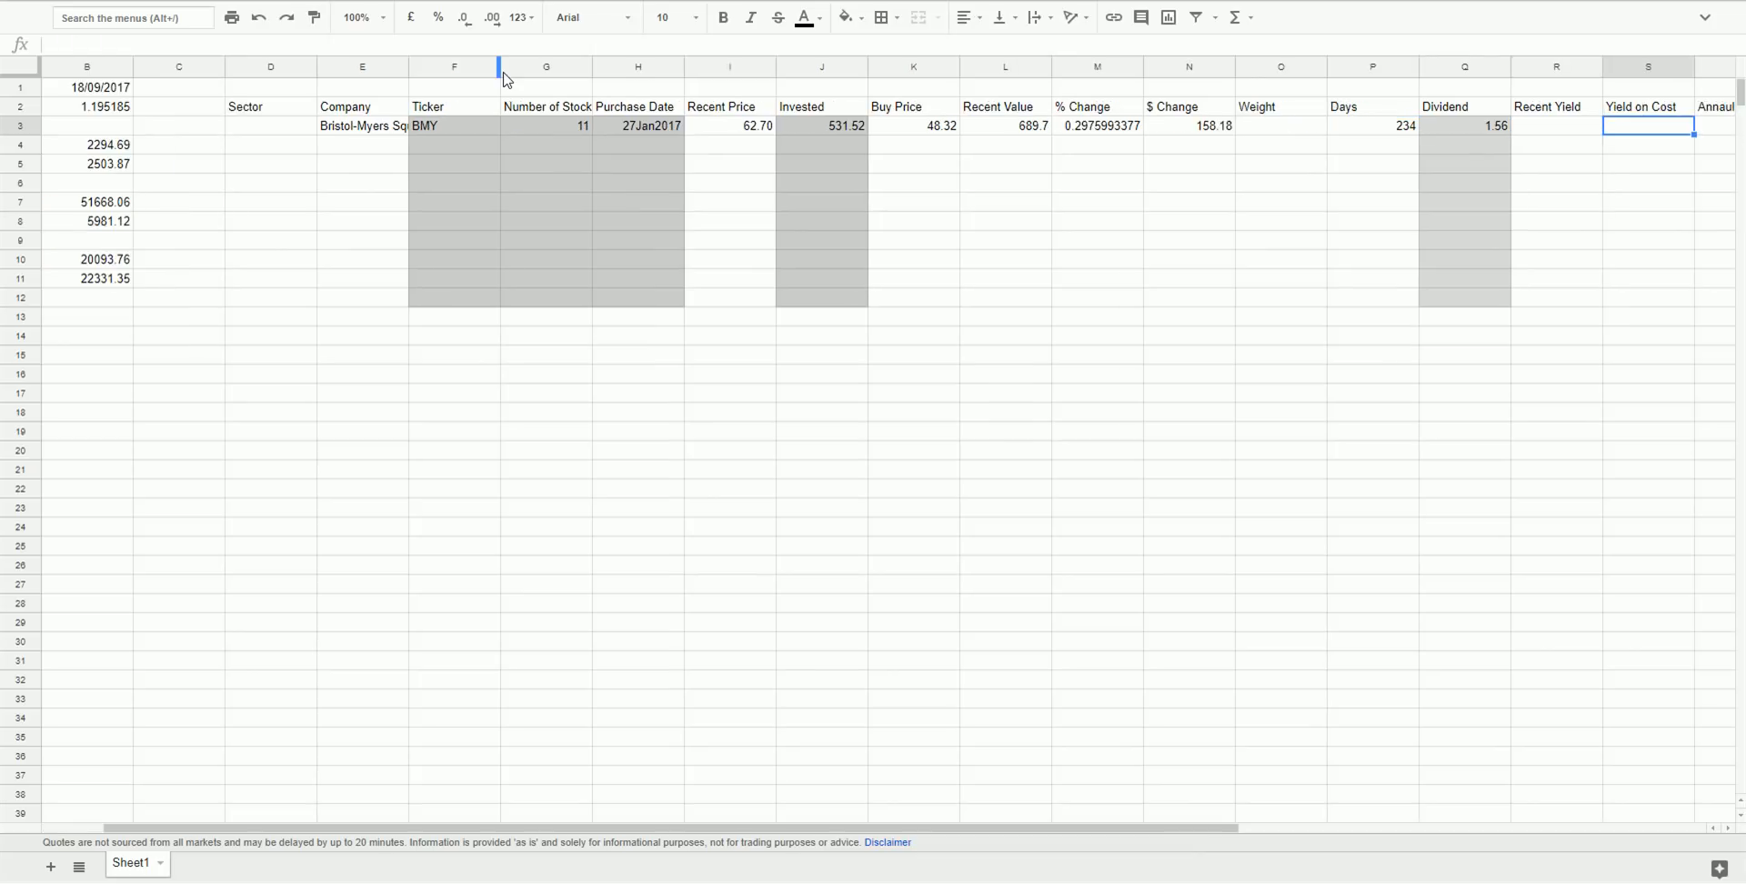
key("Left")
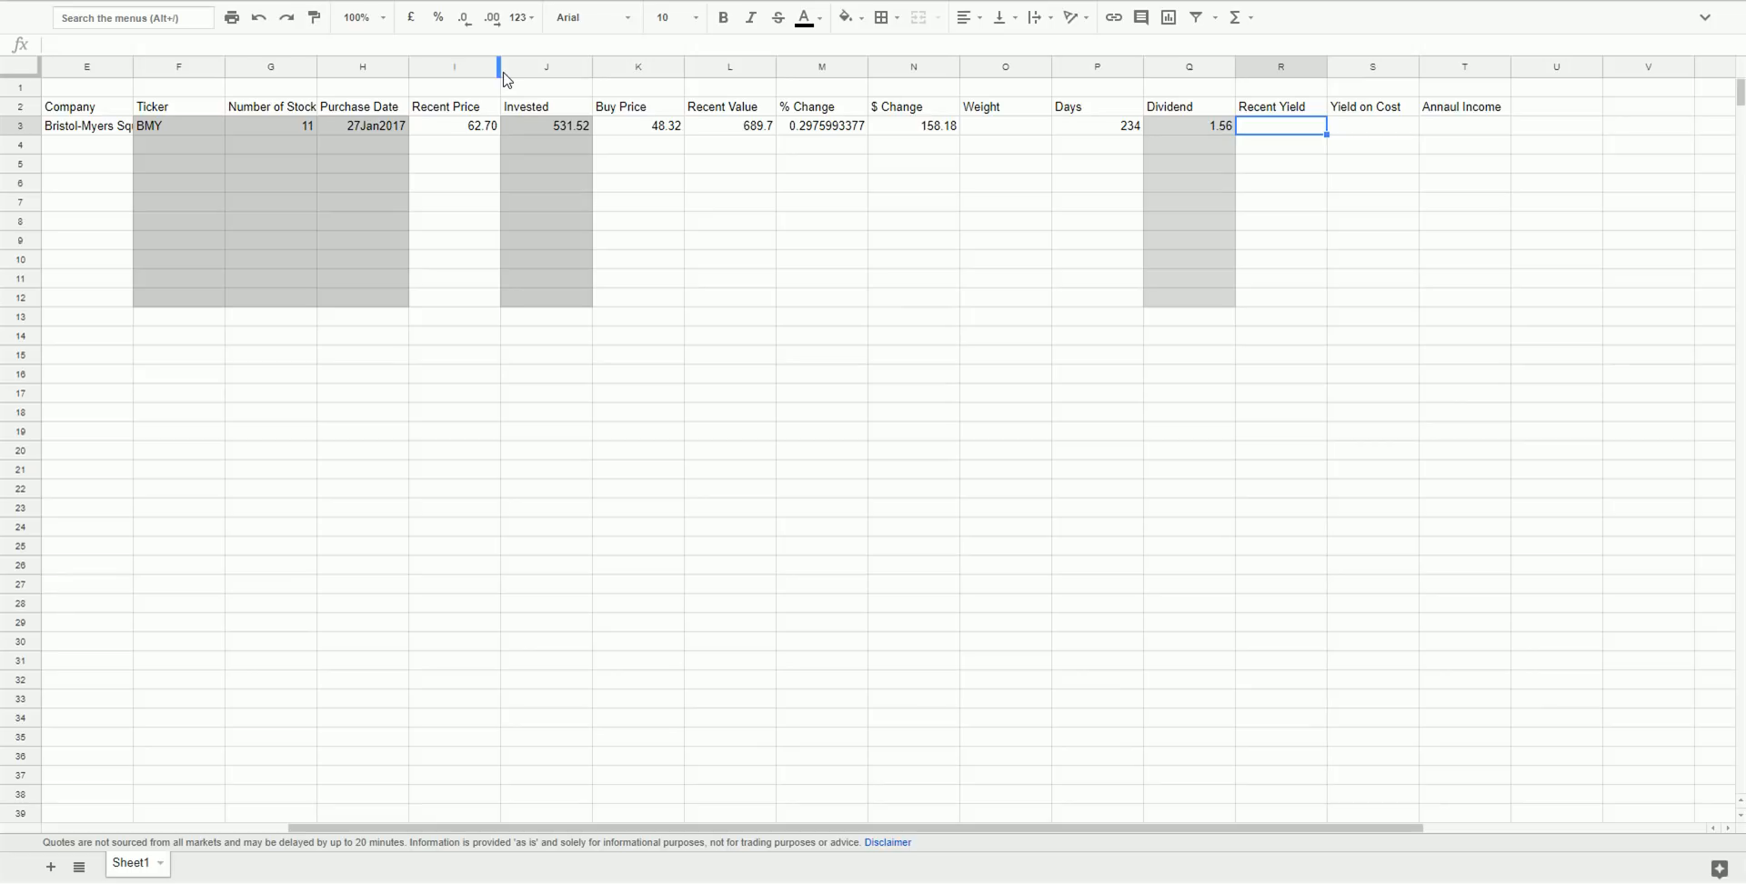
type("+")
key("Left")
type("/")
key("Left")
key("Left")
key("Left")
key("Left")
key("Left")
key("Left")
key("Left")
key("Left")
key("Left")
key("Left")
key("Left")
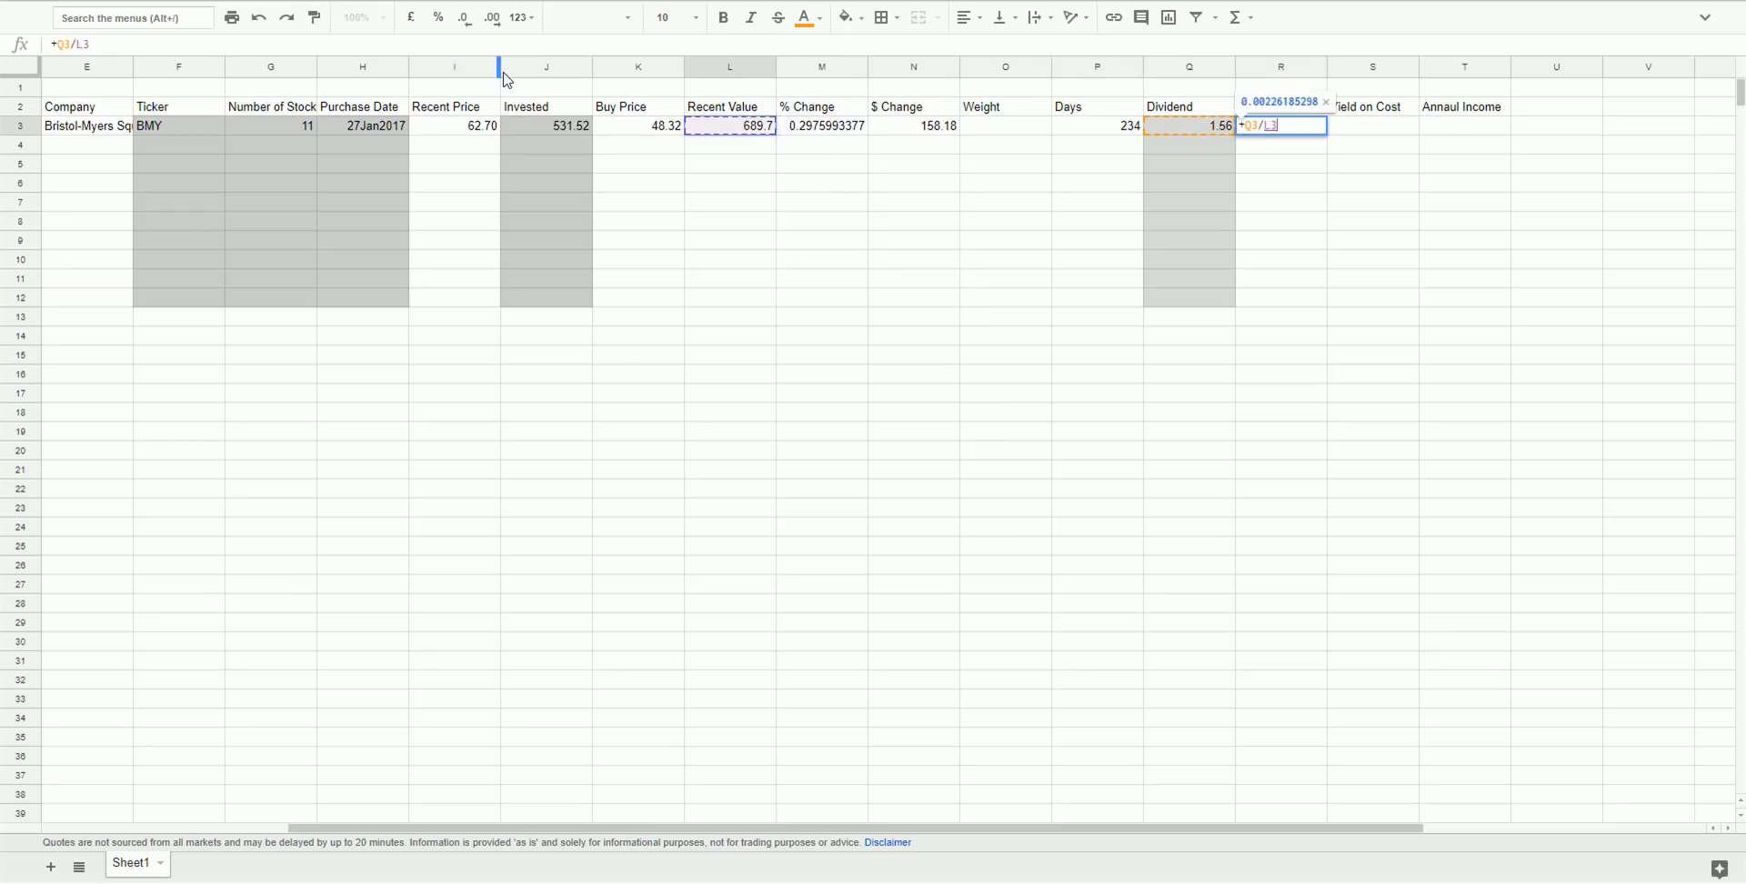
key("Return")
key("Up")
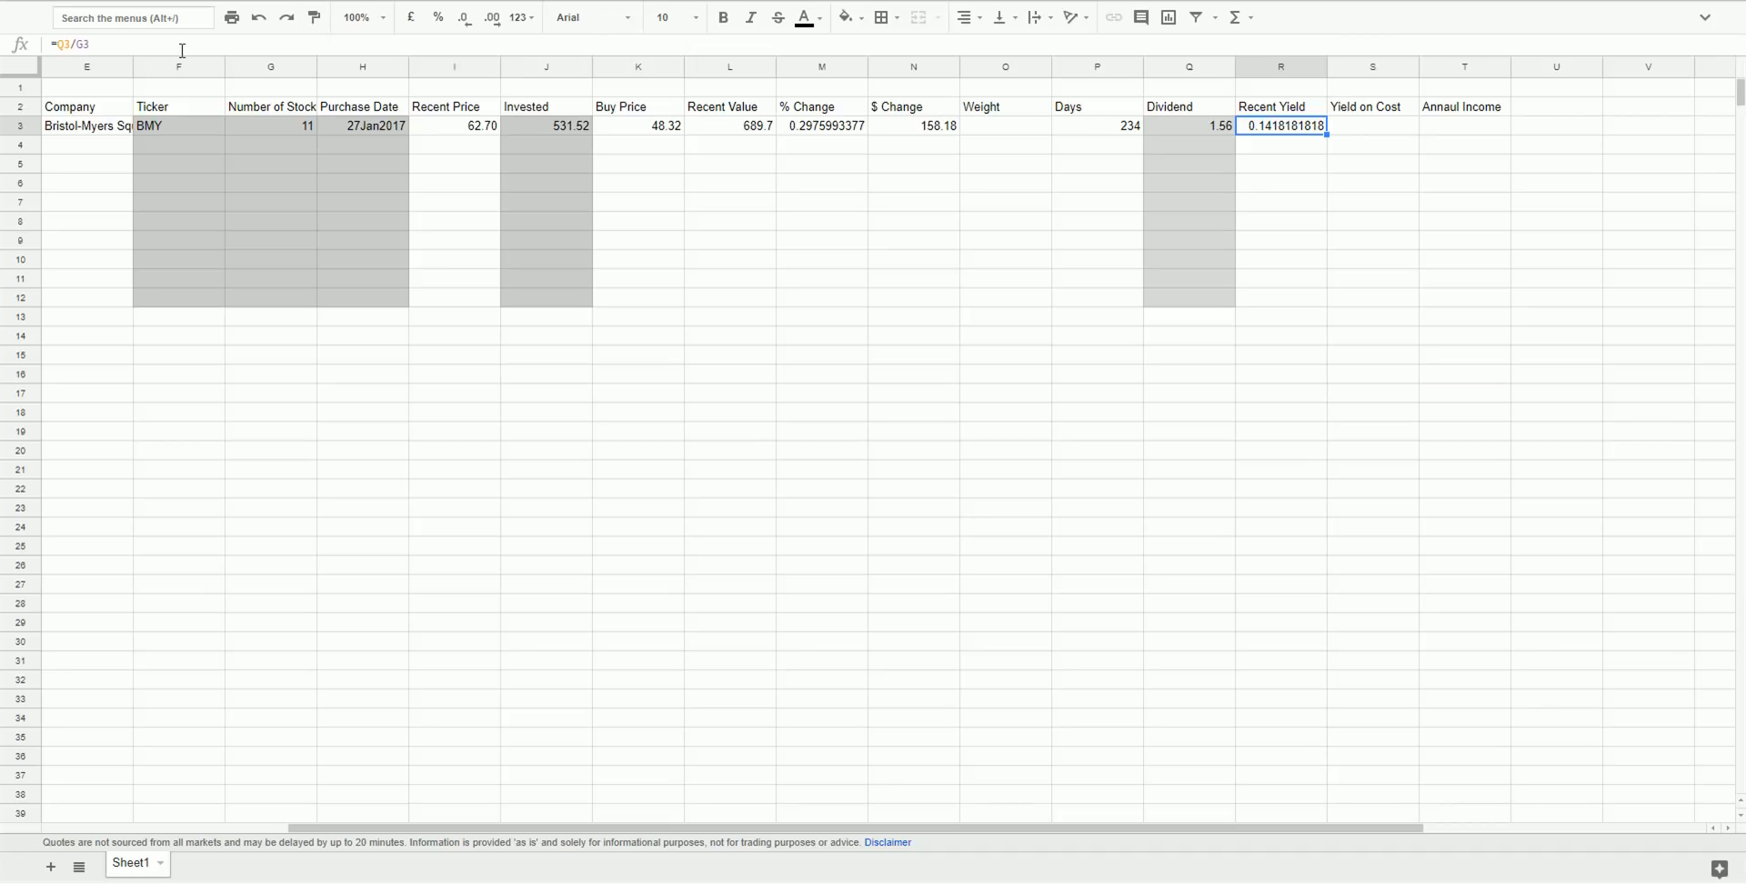
Change the Recent Yield formula in R3 to divide Q3 by the invested amount J3 instead of G3.
left_click(86, 44)
left_click(80, 44)
key("BackSpace")
type("J")
key("Return")
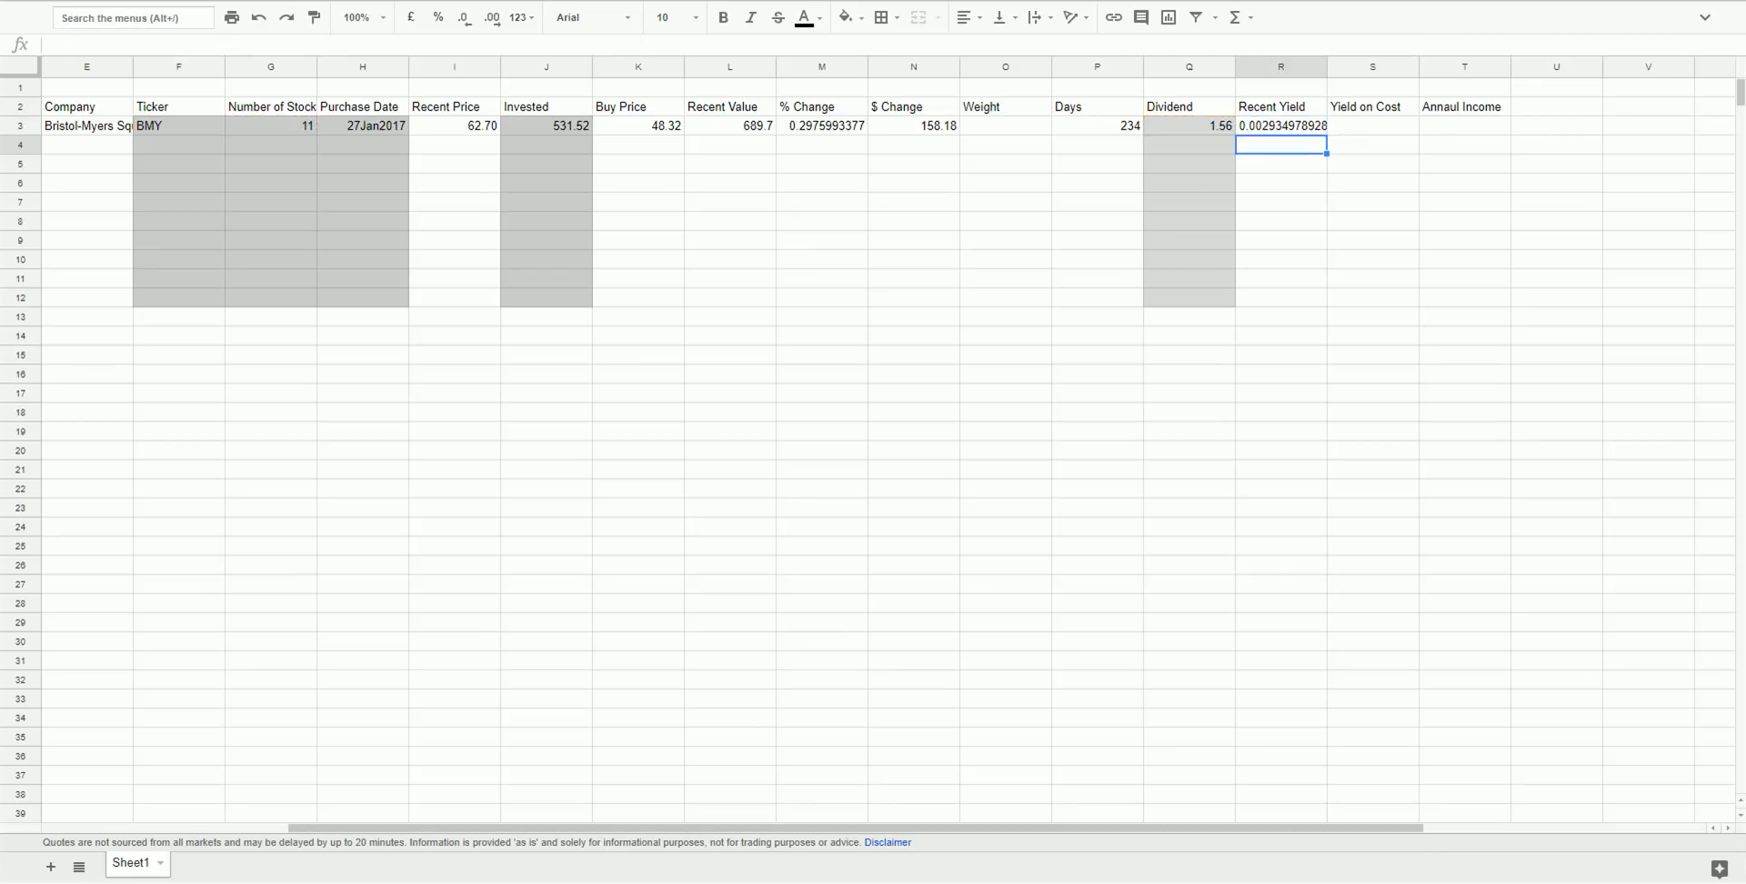
Enter a Yield on Cost formula in S3 that divides the dividend Q3 by the buy price K3.
left_click(1282, 125)
left_click(1372, 125)
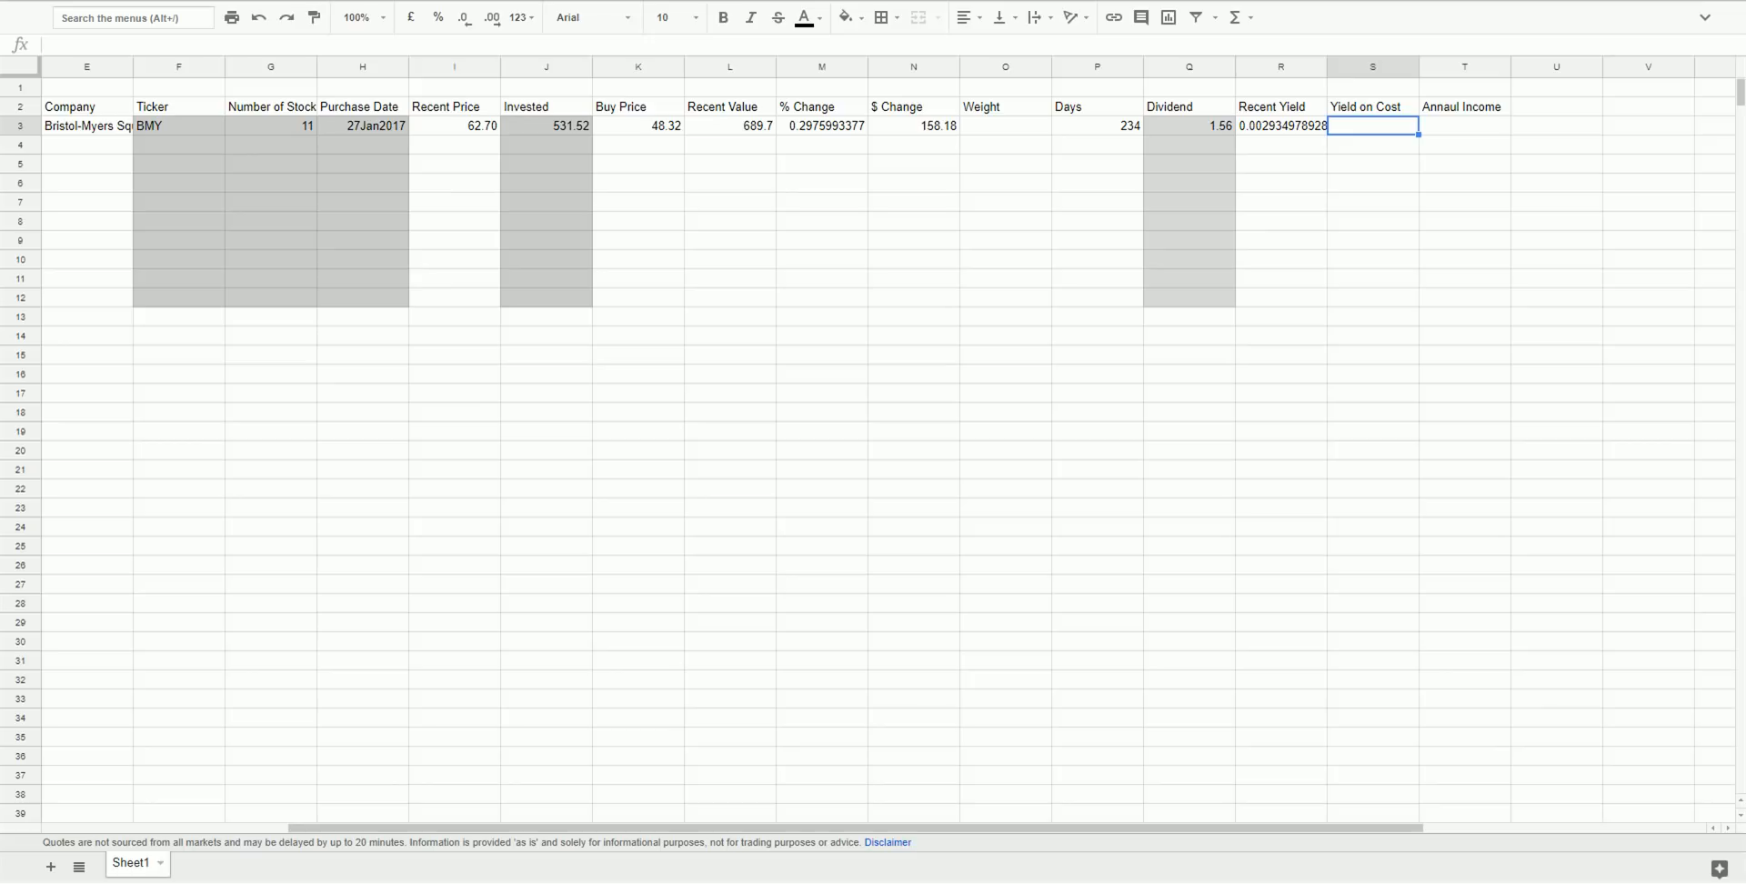
type("+")
key("Left")
key("Left")
type("/")
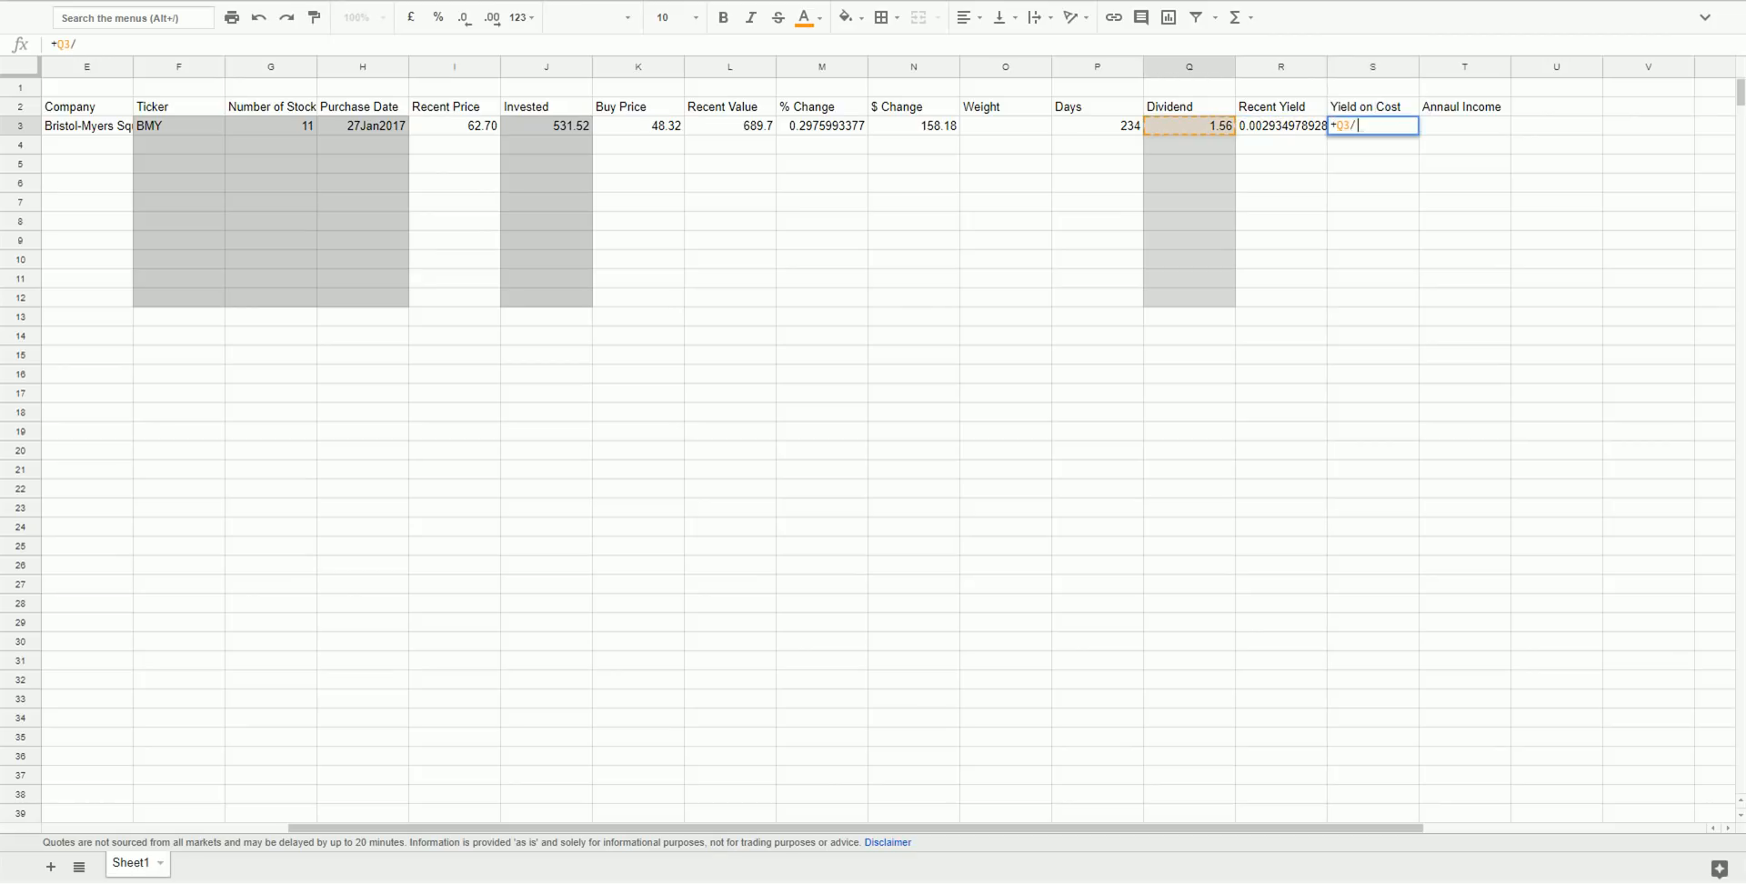
key("Left")
key("Left")
key("Left")
key("Left")
key("Left")
key("Left")
key("Left")
key("Left")
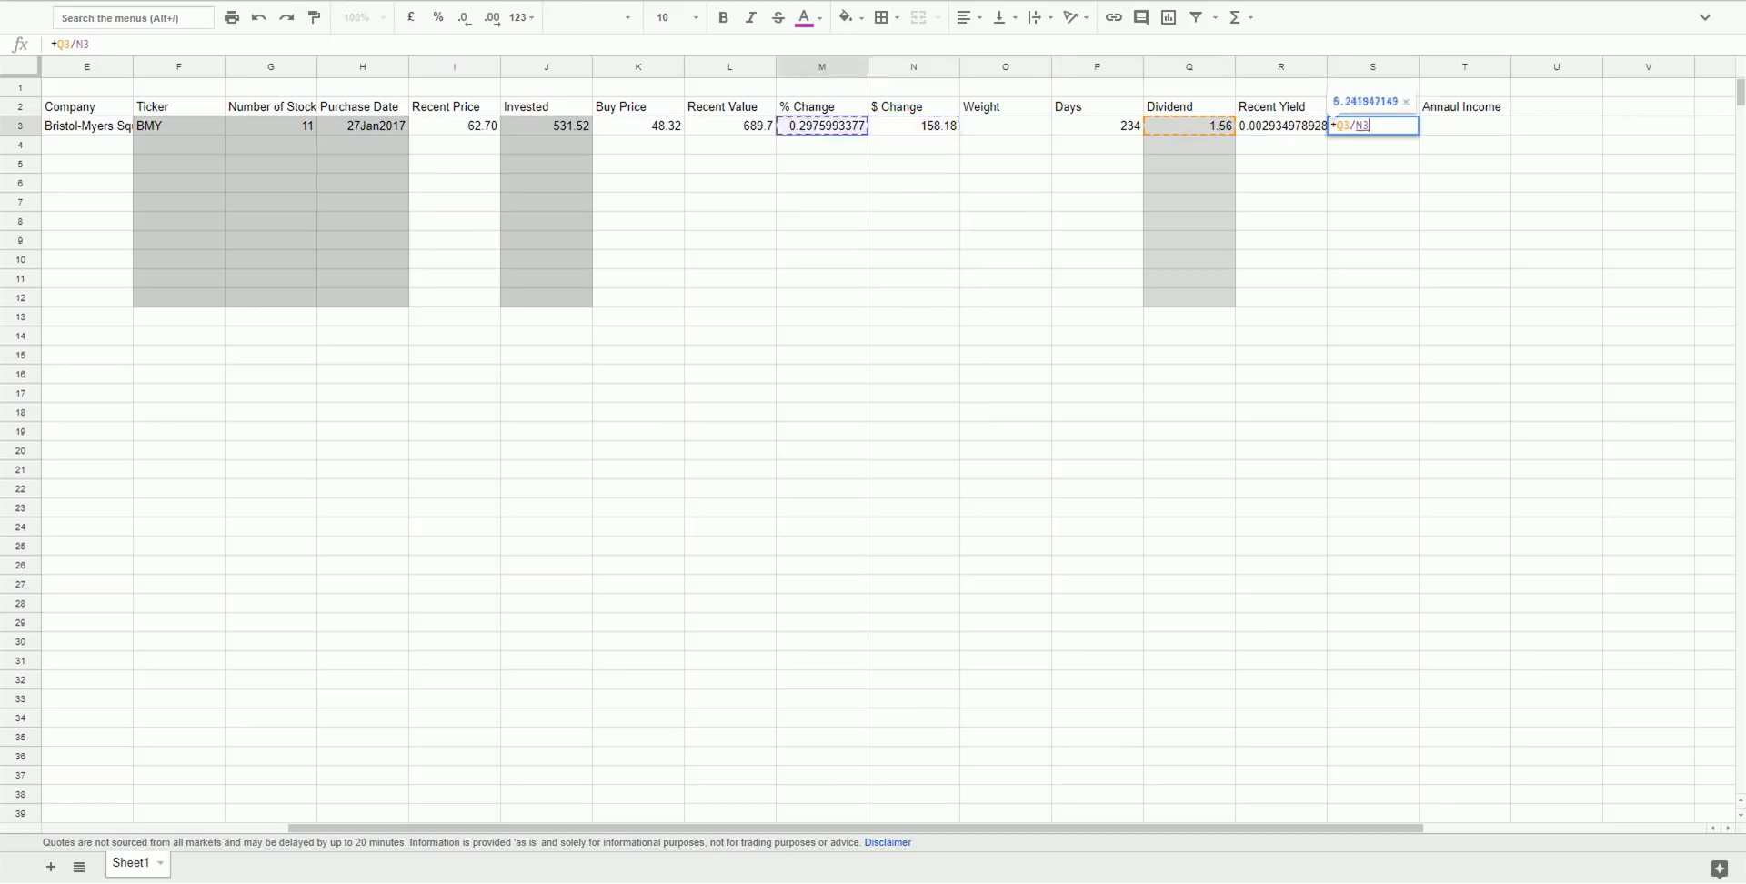
key("Left")
key("Right")
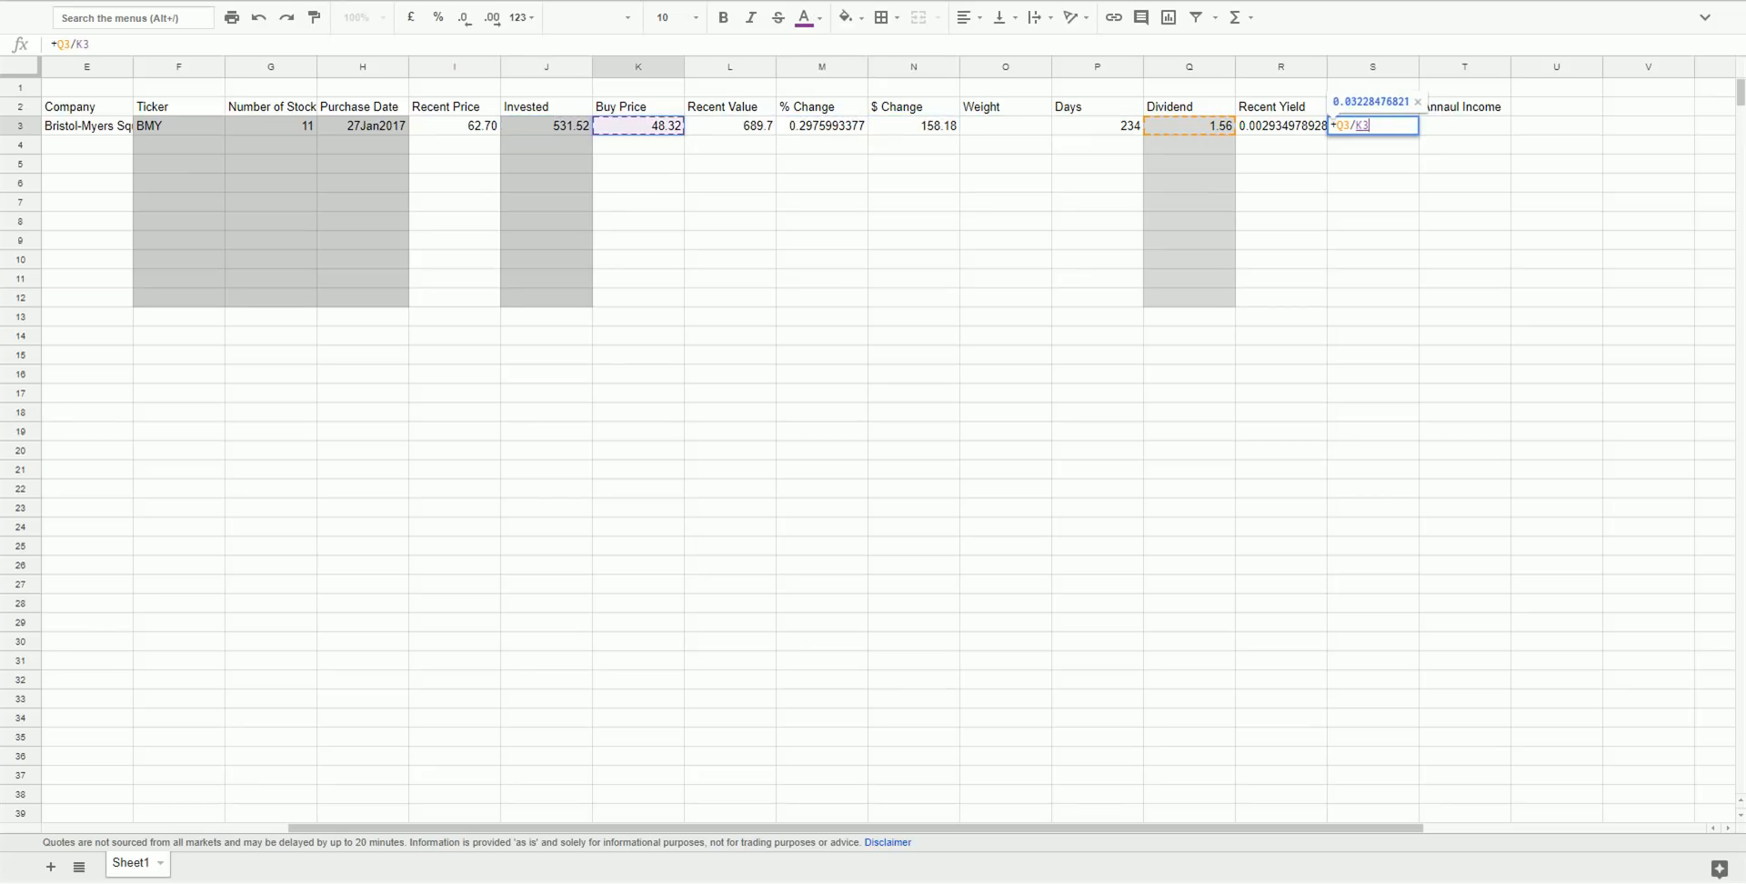
key("Return")
key("Up")
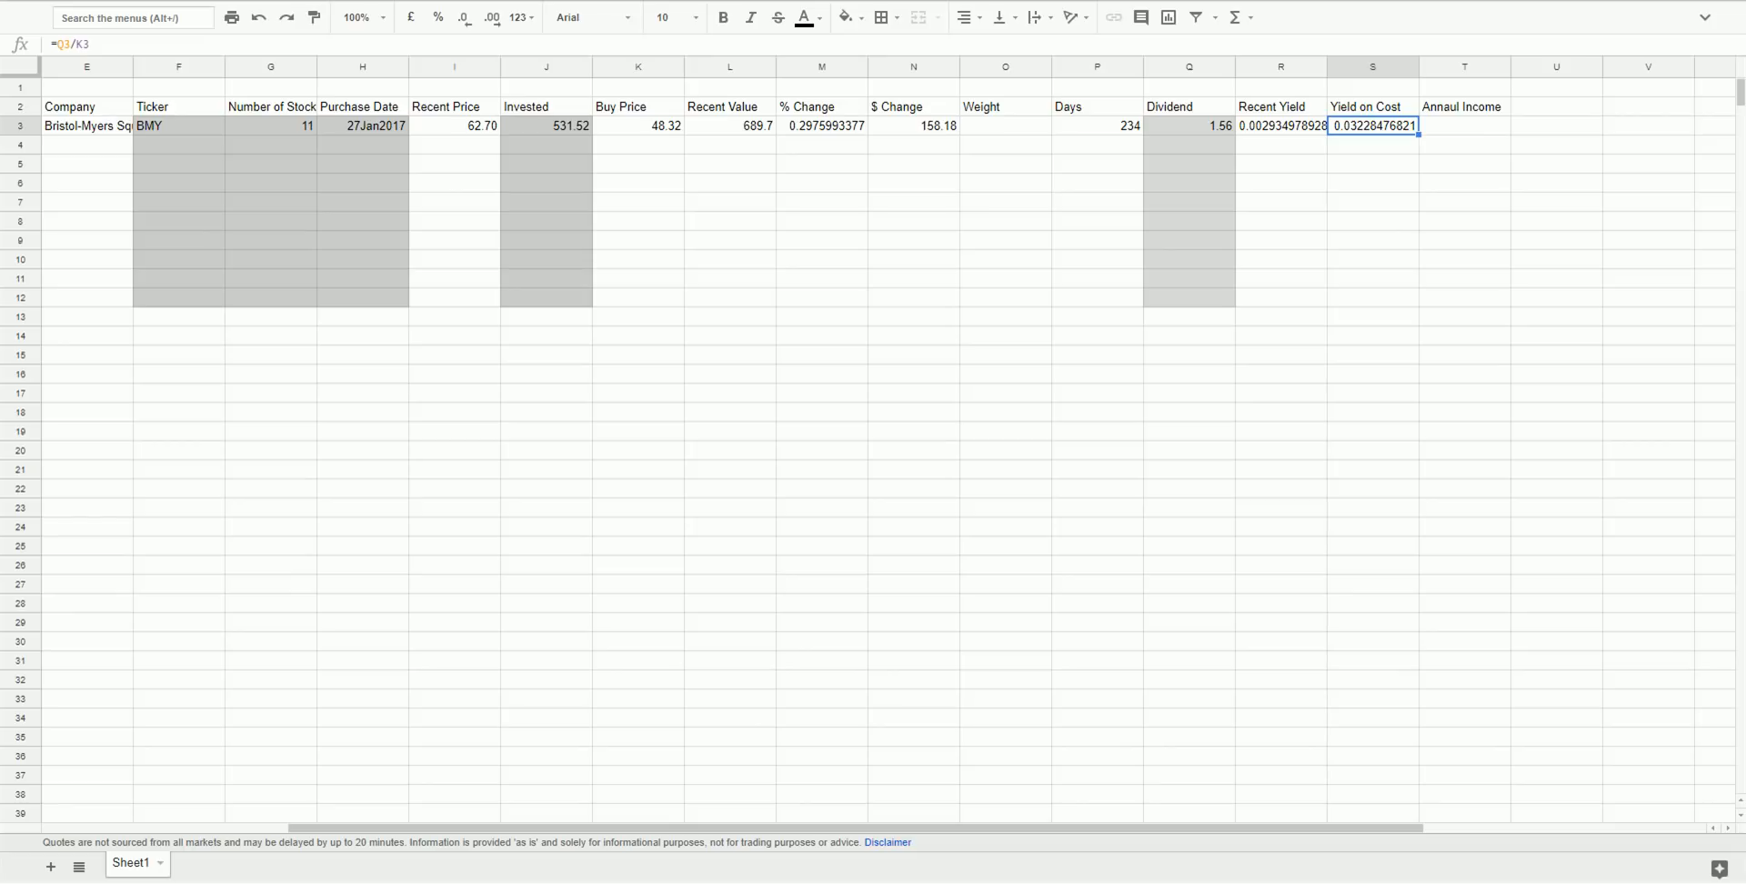
Calculate the annual income in T3 by multiplying the dividend Q3 by the number of stocks G3.
key("Right")
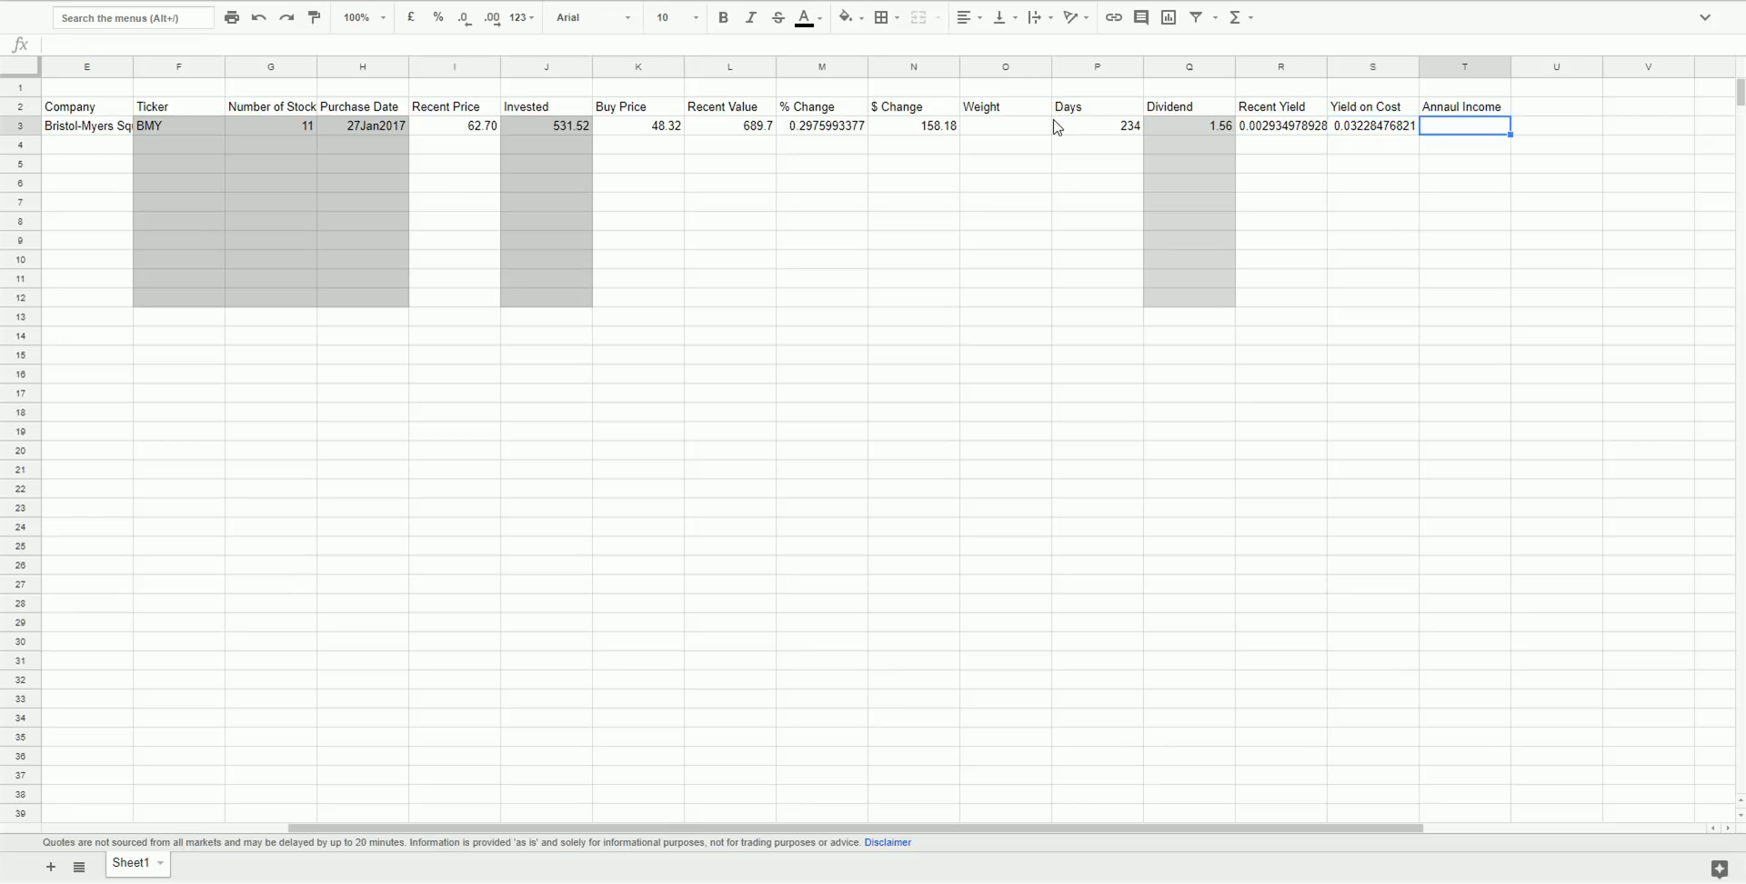
type("+")
key("BackSpace")
key("Left")
key("Left")
key("Left")
type("*")
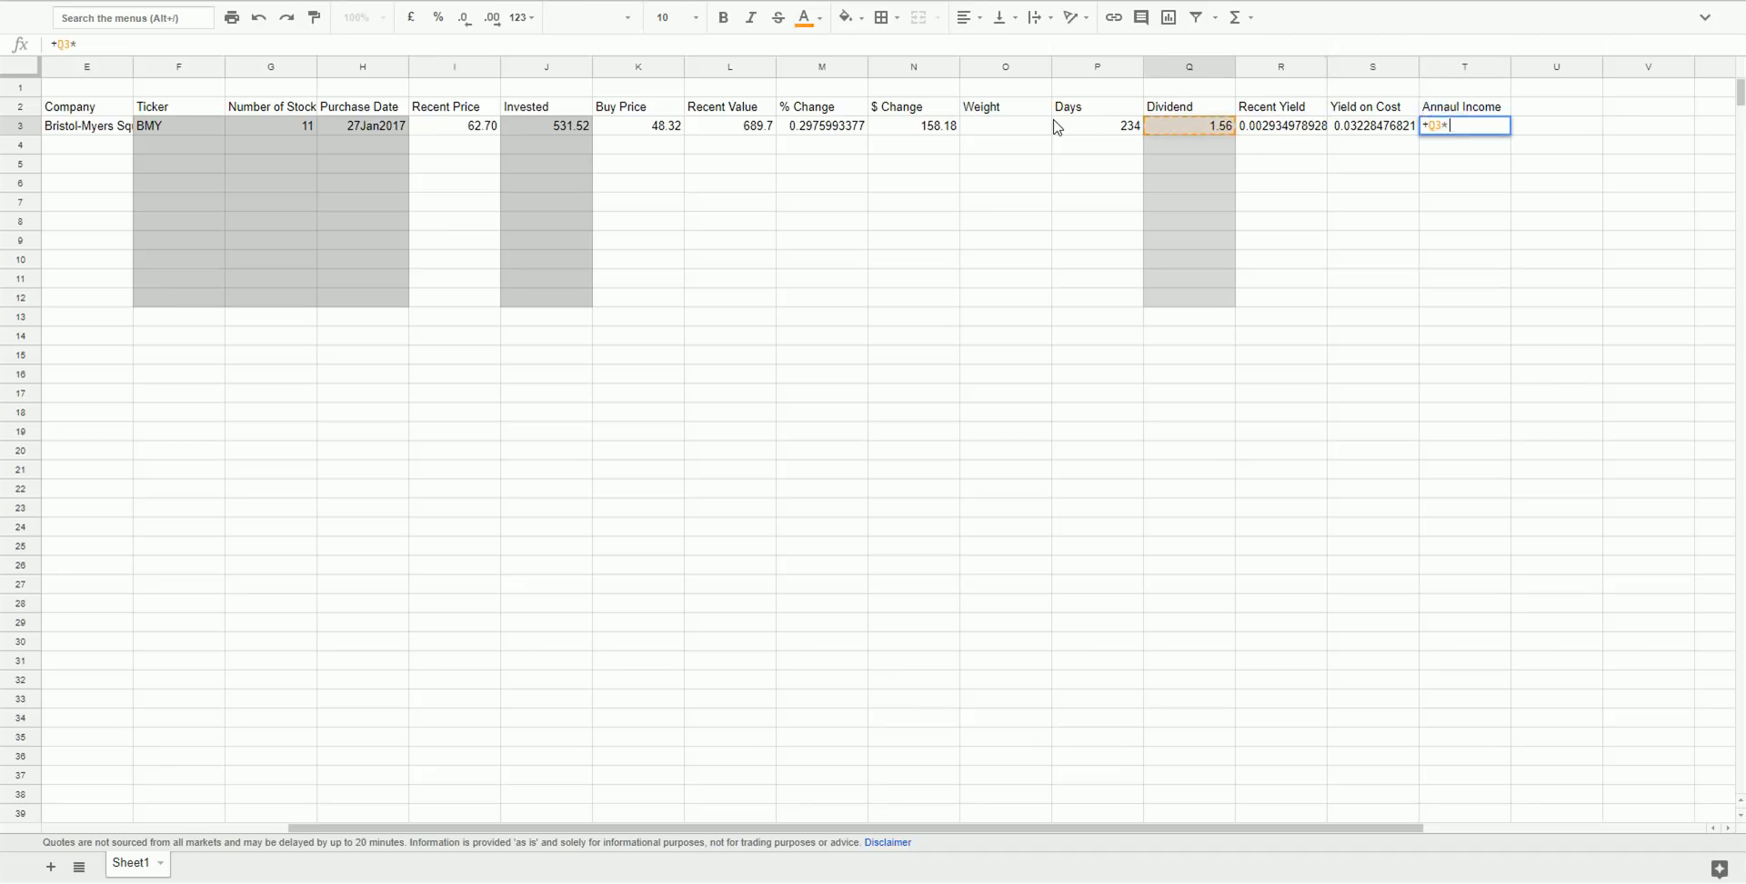
key("Left")
key("Left")
key("Left")
key("Left")
key("Left")
key("Left")
key("Left")
key("Left")
key("Left")
key("Left")
key("Left")
key("Left")
key("Left")
key("Left")
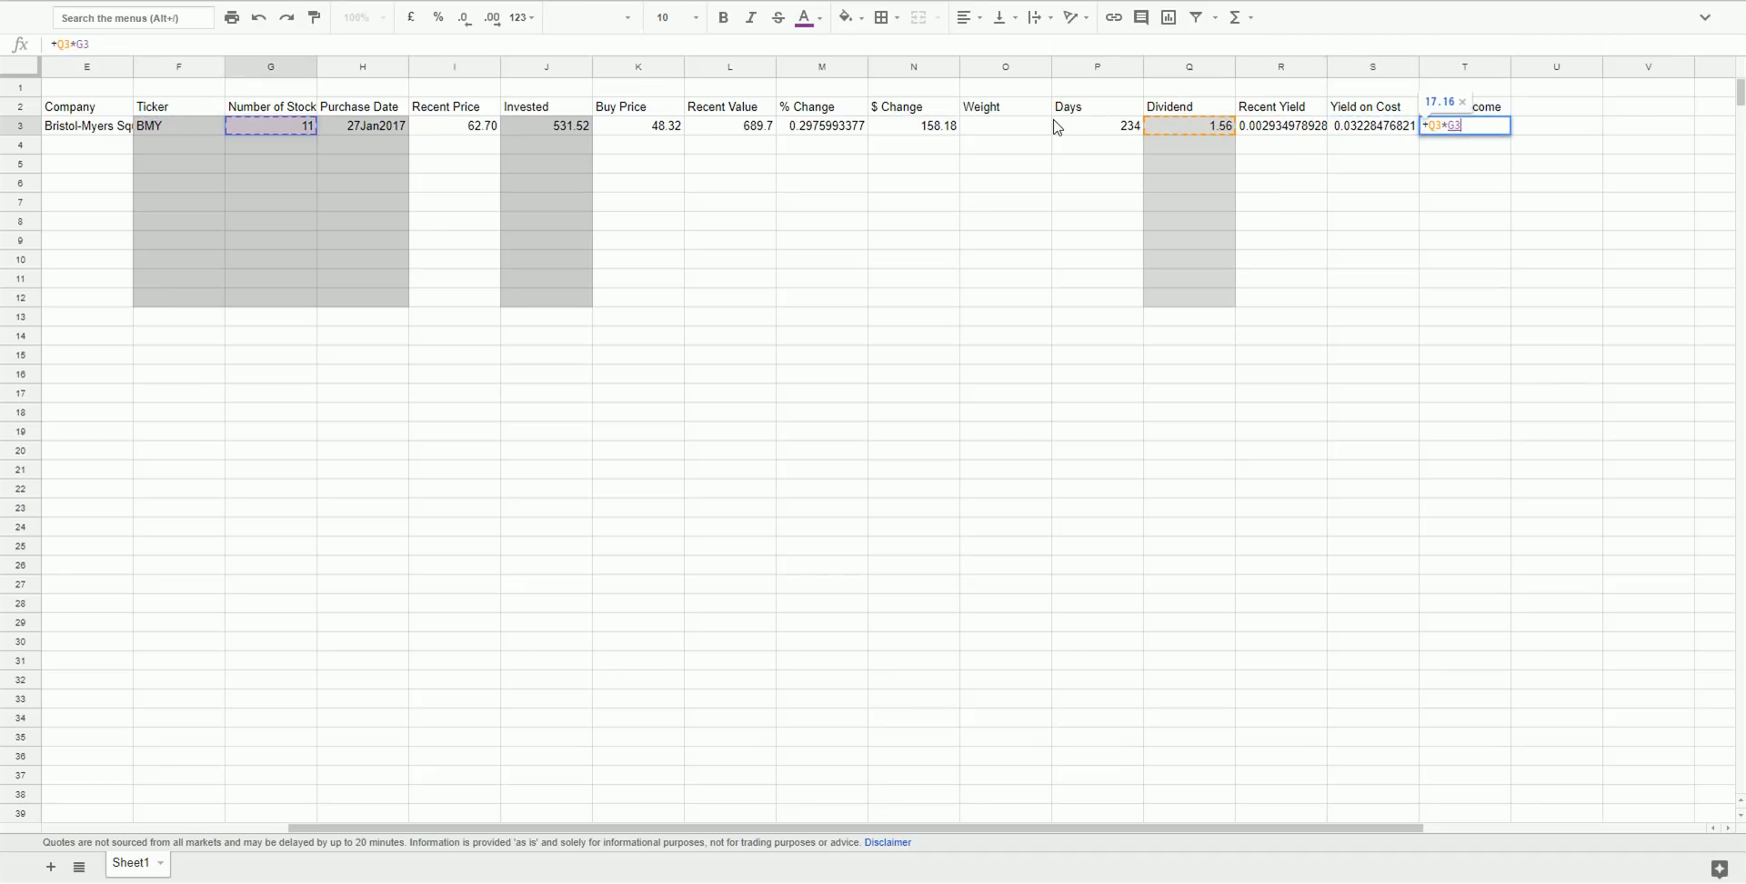
key("Return")
Narrow the empty column C to a thin spacer between the index data and the portfolio table.
scroll(1056, 127, "left", 4)
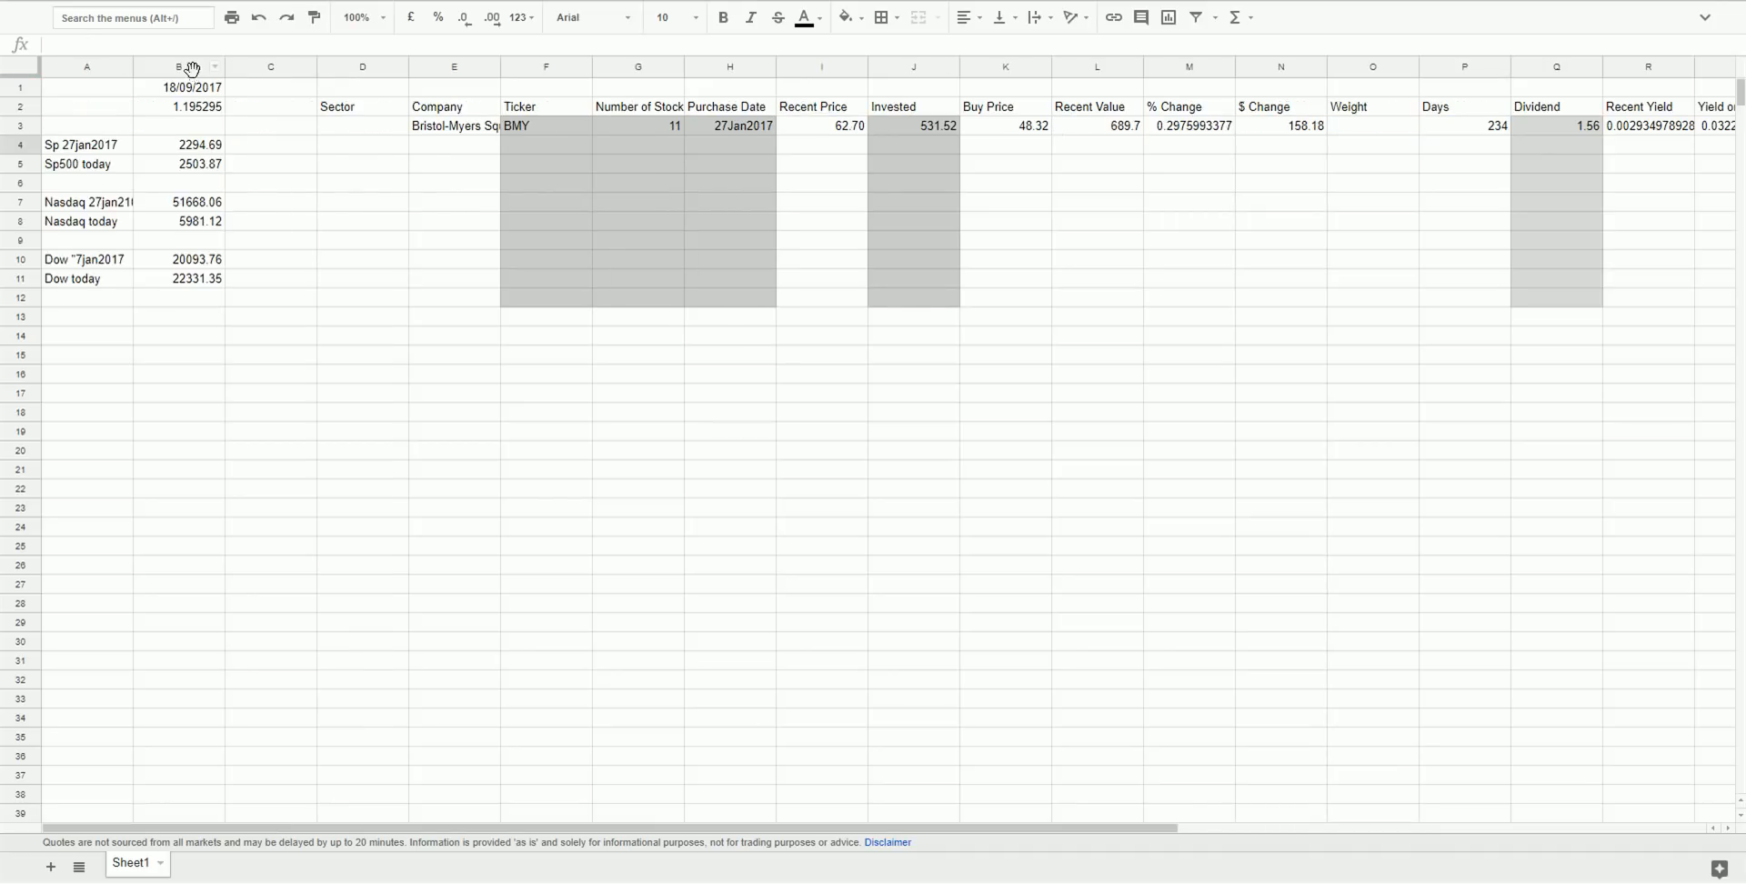
left_click_drag(316, 67, 247, 68)
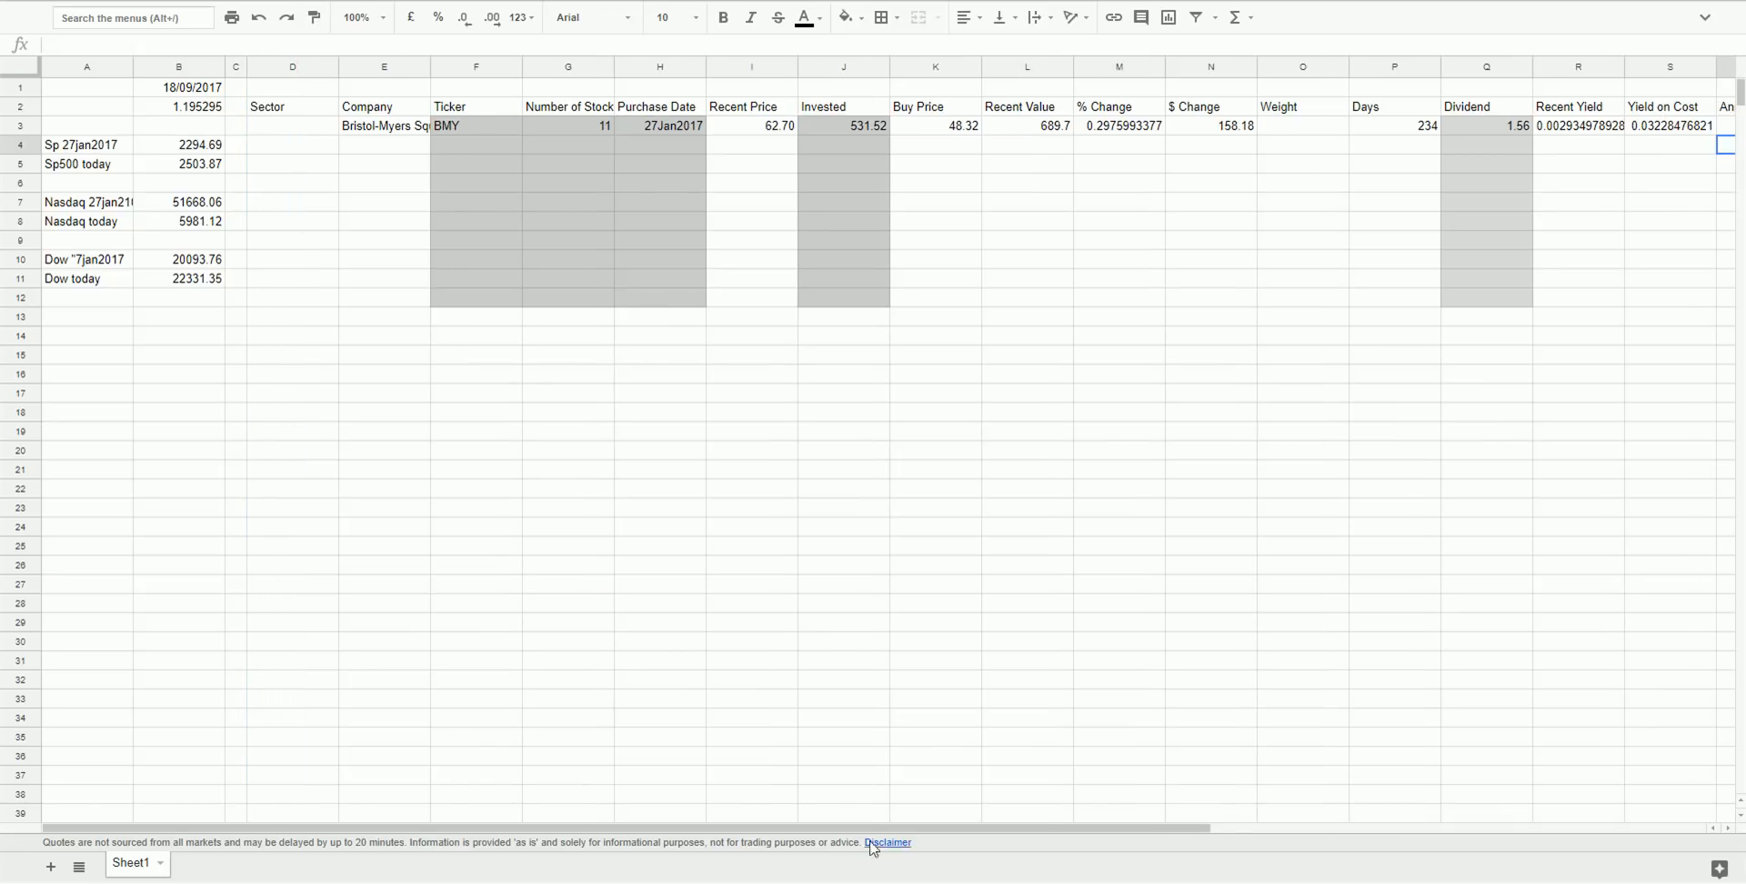
Apply borders to all cells of the portfolio table, D2:T12.
left_click_drag(868, 830, 991, 850)
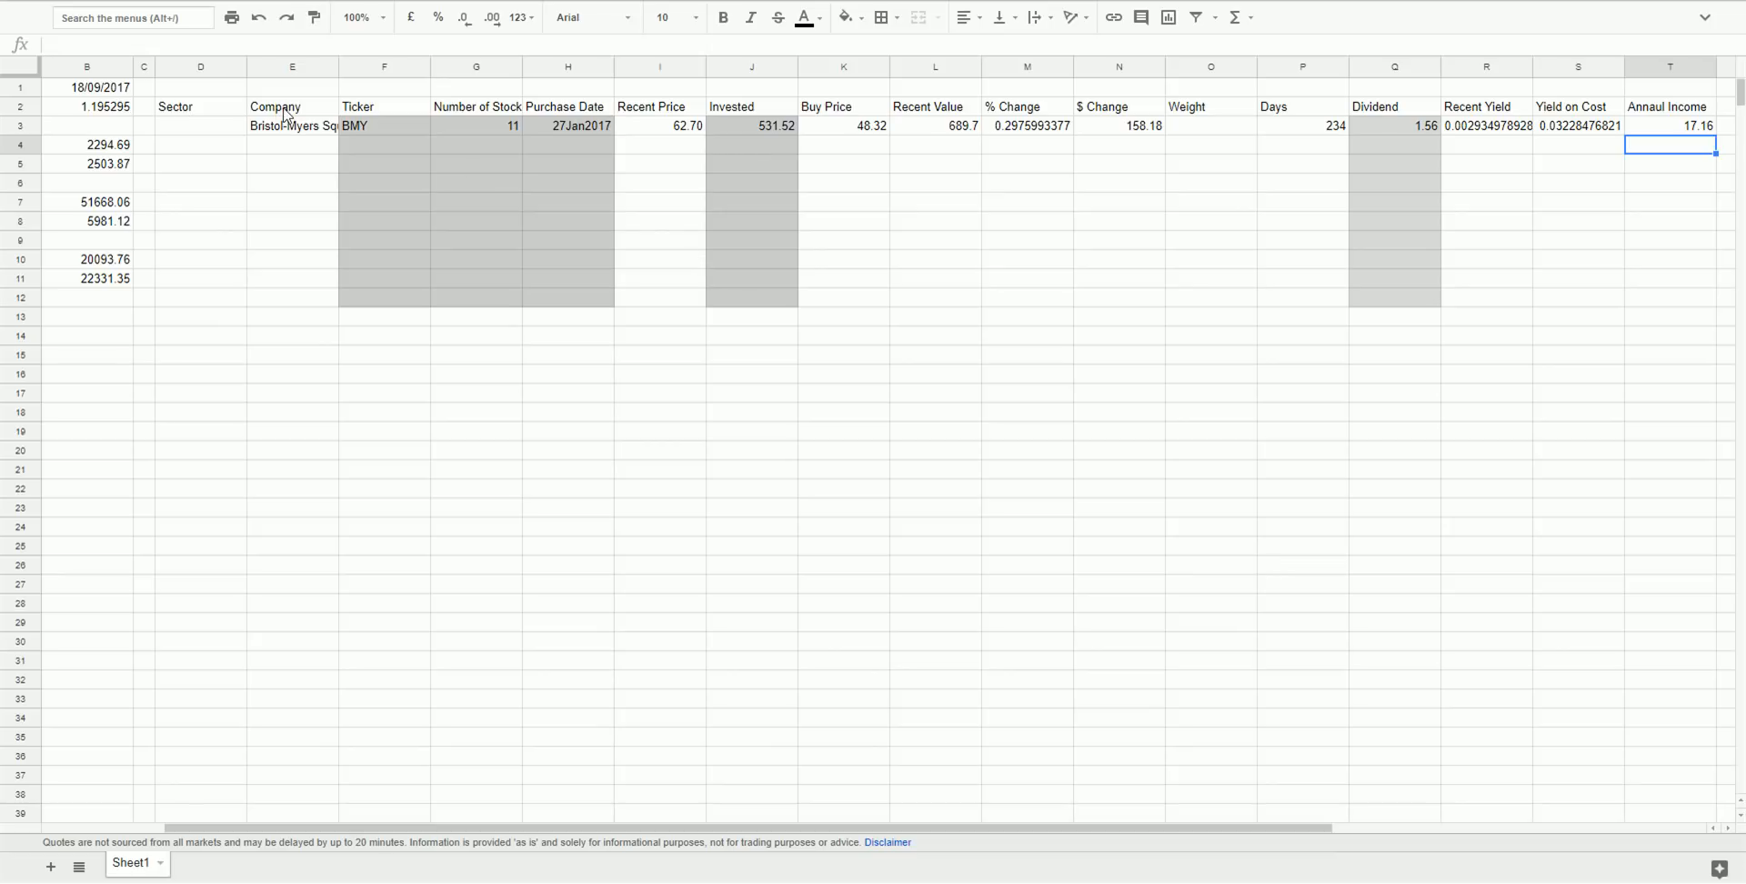
left_click_drag(189, 109, 1425, 307)
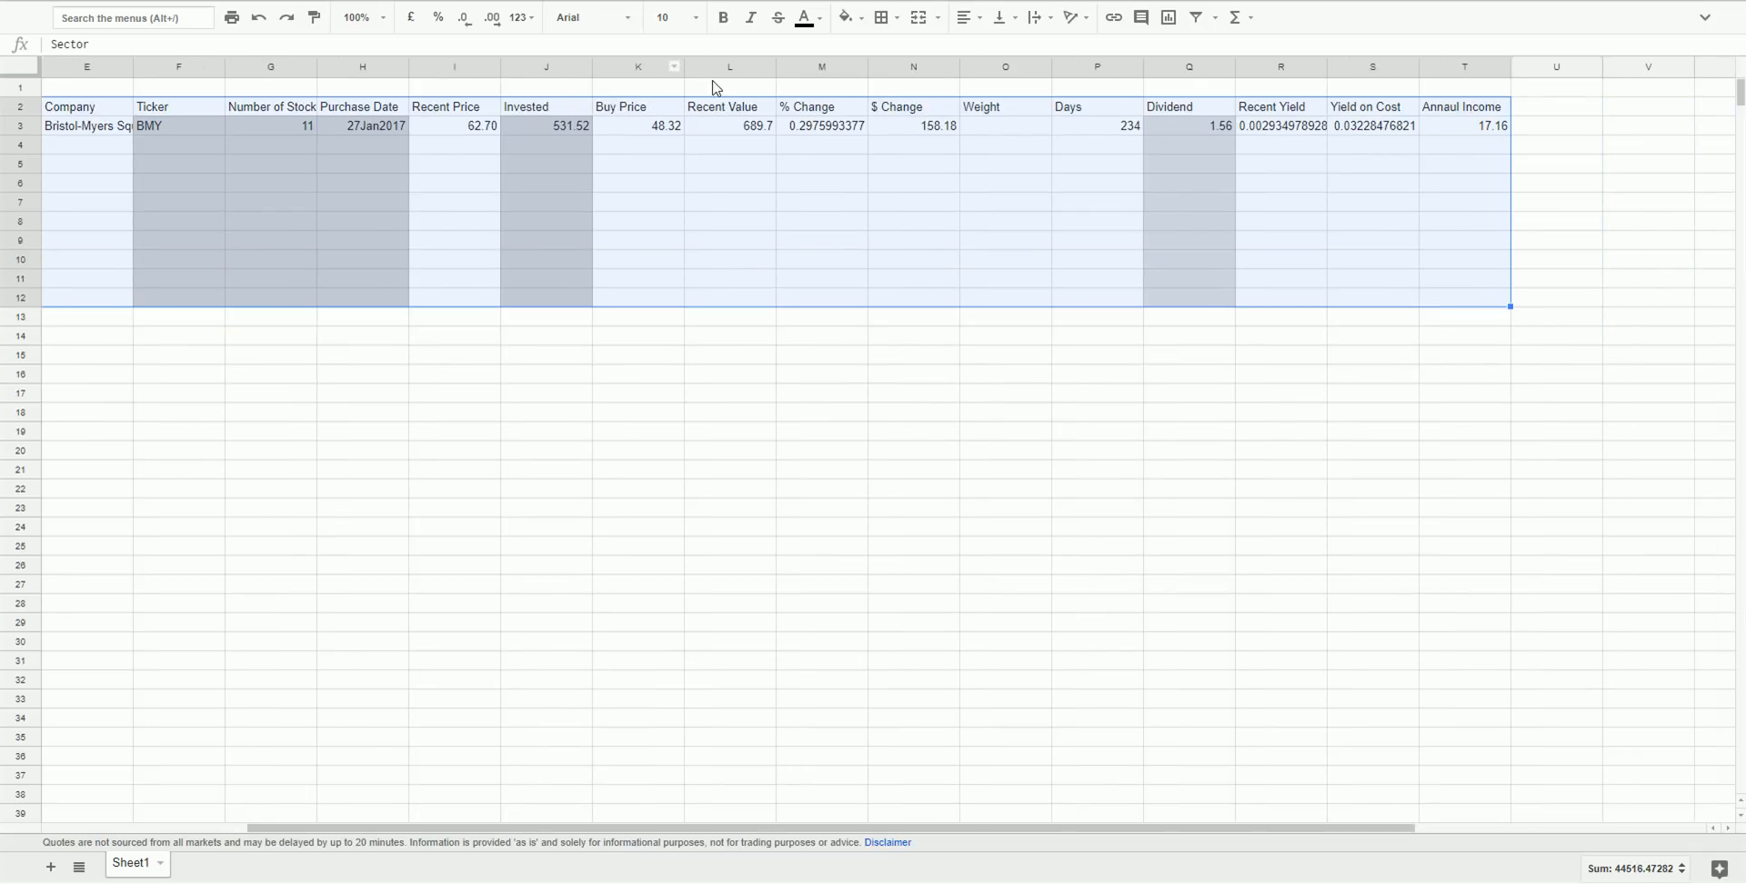
left_click(886, 18)
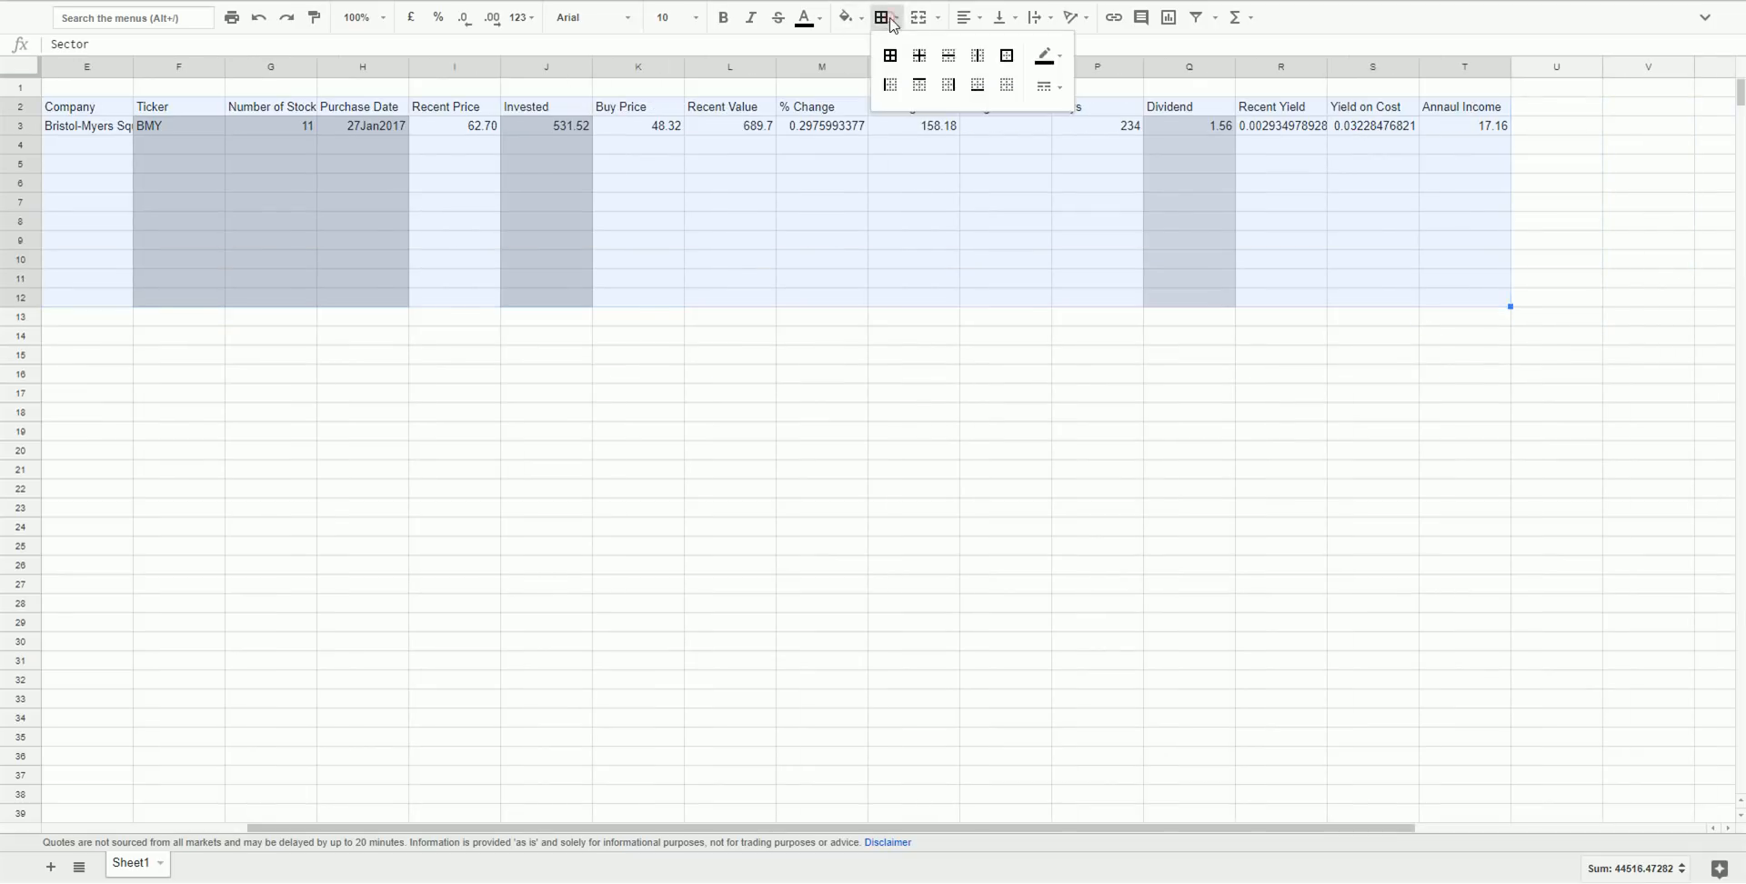
left_click(903, 64)
Fill the table's header row from Sector to Annaul Income, D2:T2, with a medium green.
scroll(709, 253, "left", 5)
left_click_drag(287, 110, 1598, 113)
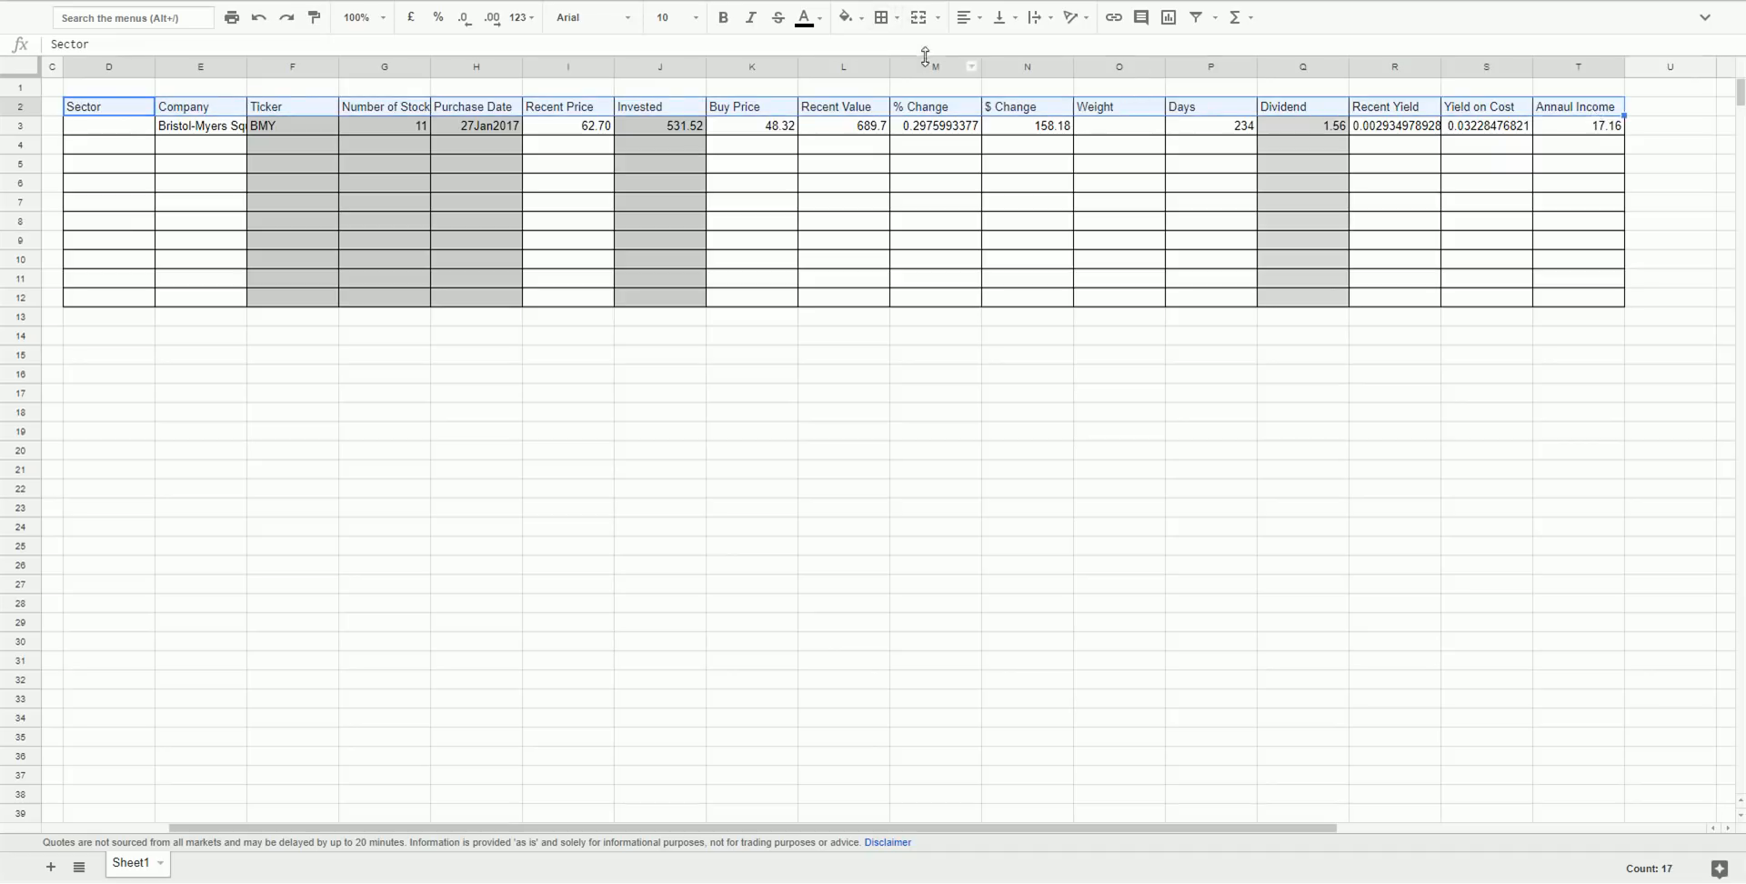
left_click(846, 17)
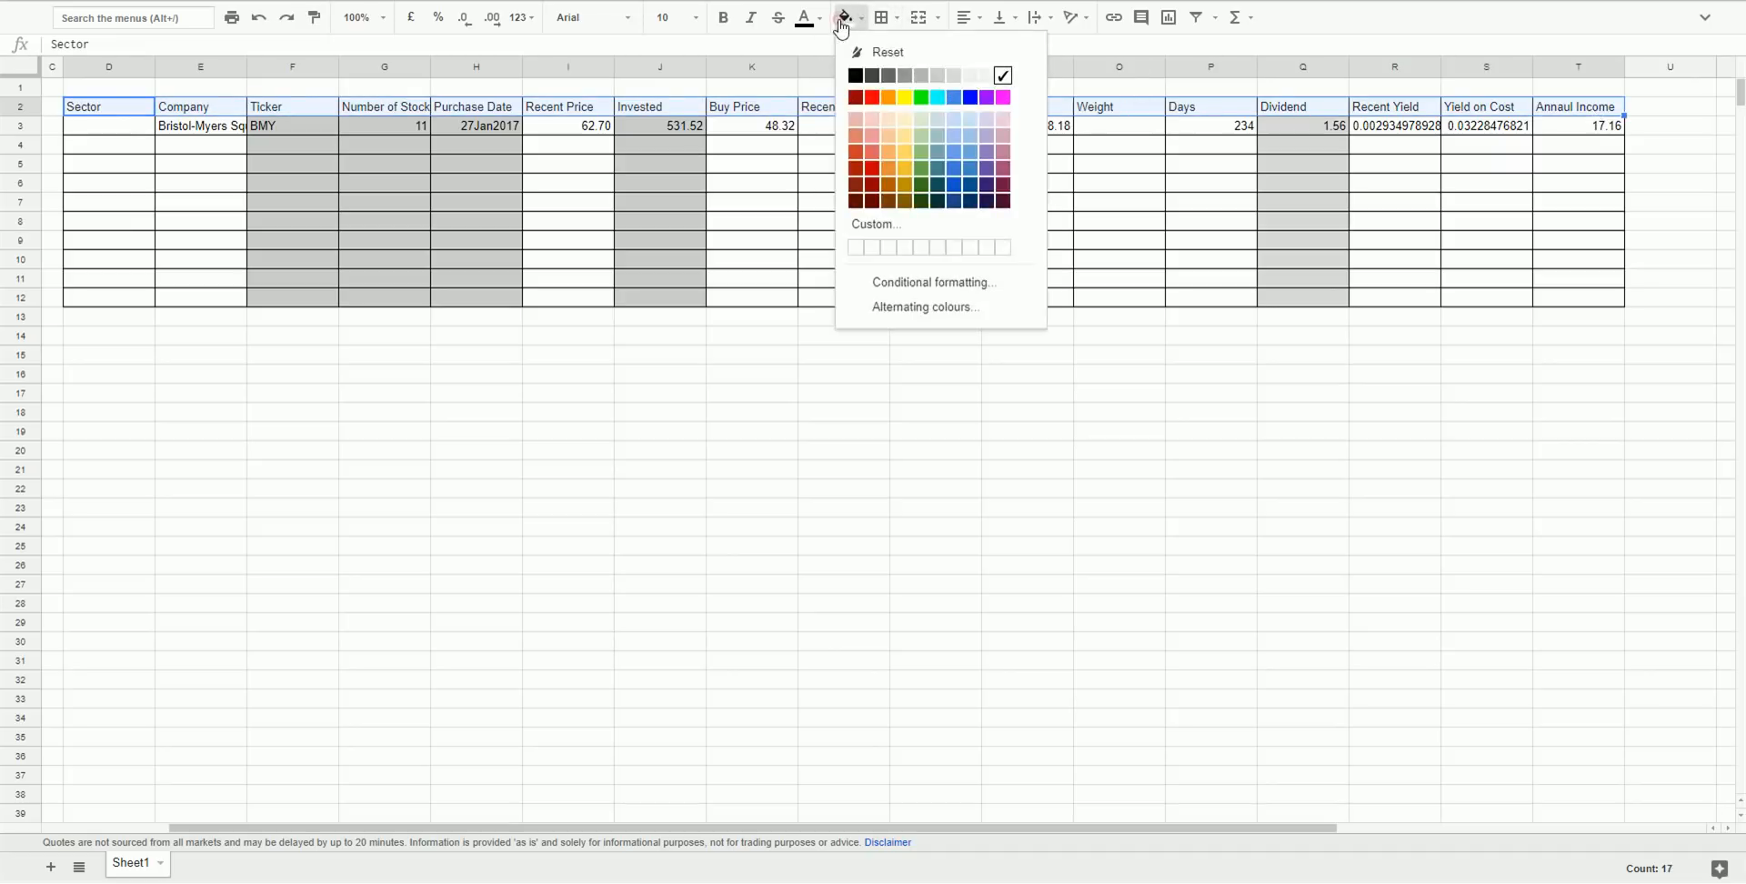
left_click(921, 152)
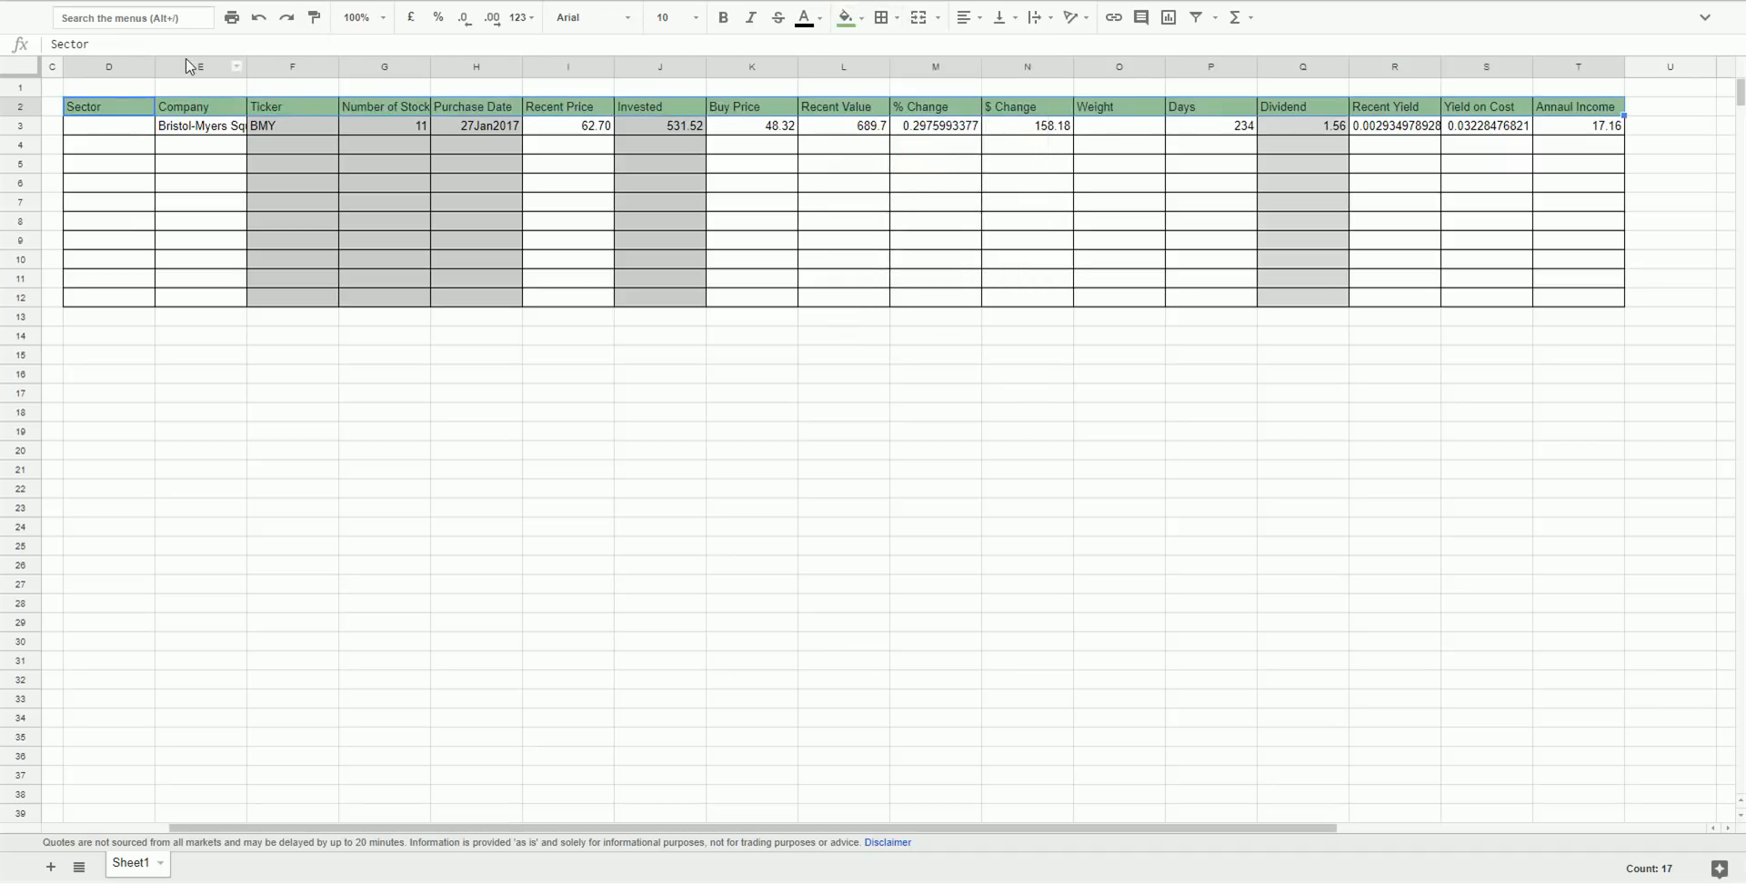
left_click(1705, 22)
left_click(113, 45)
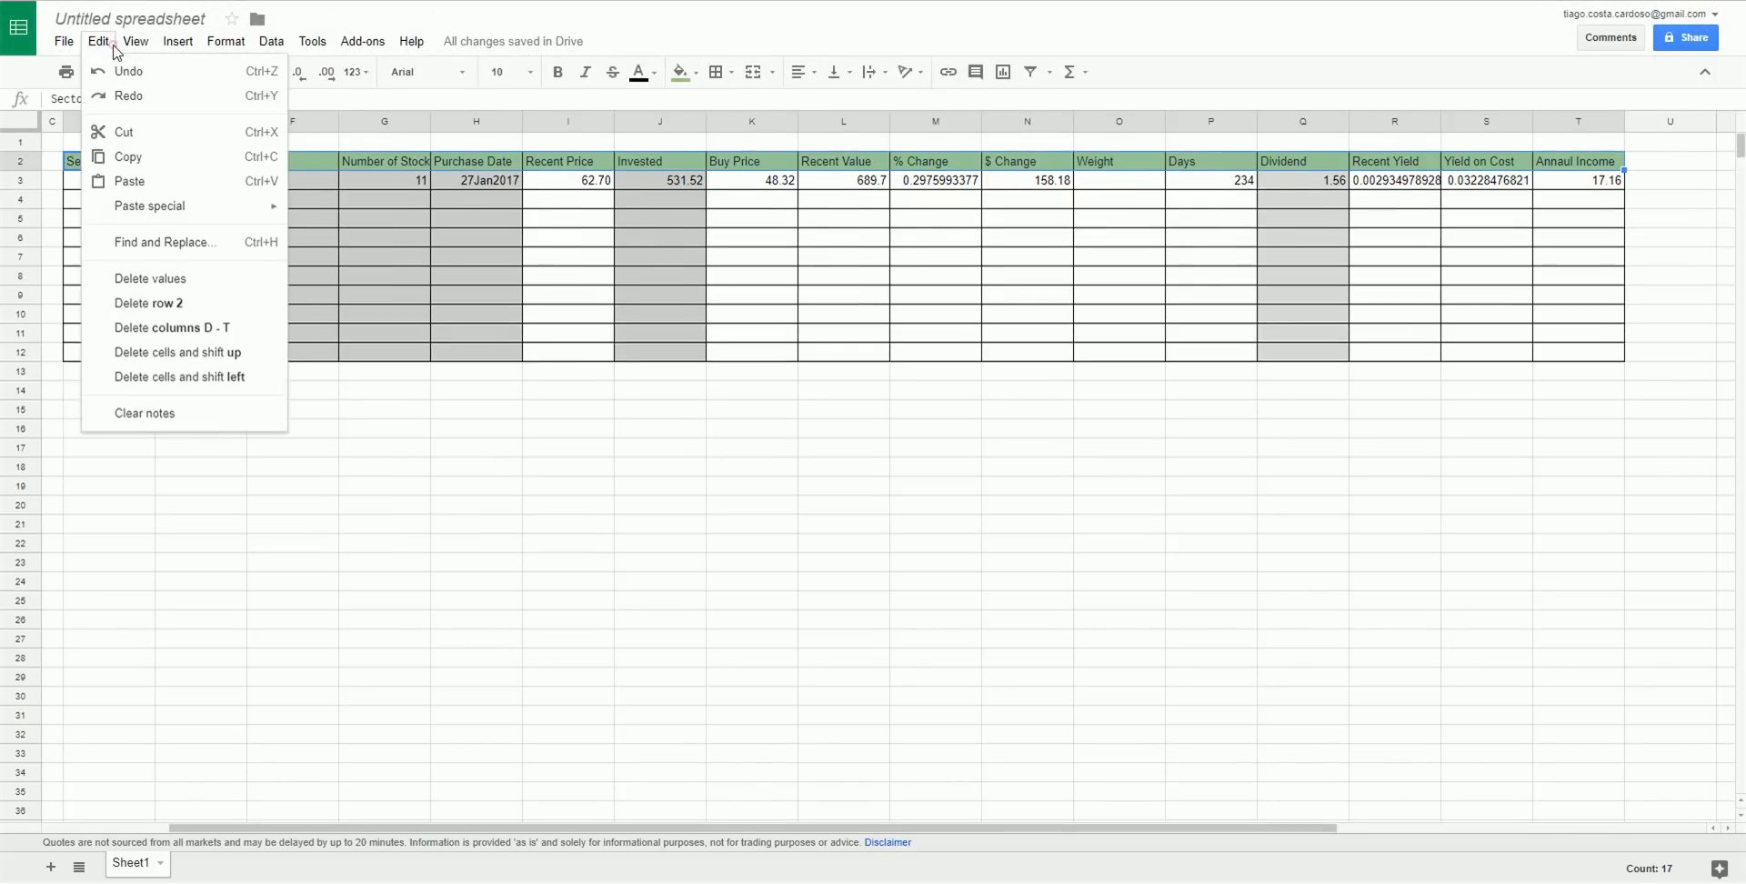
left_click(139, 102)
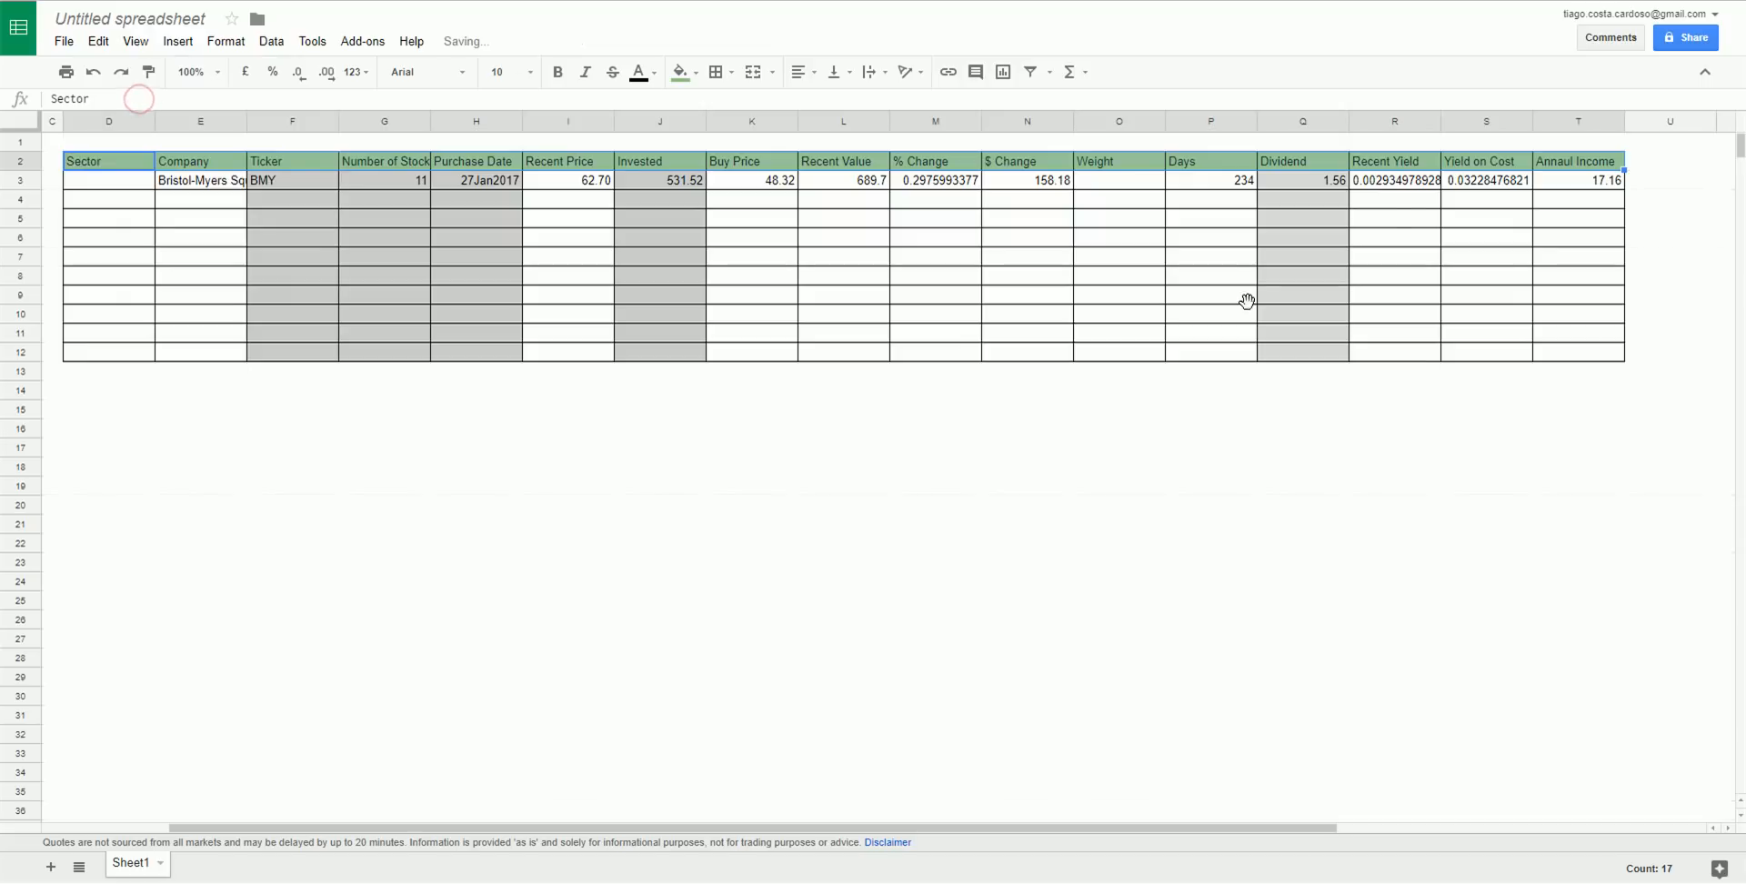
left_click(1707, 75)
Widen the Company column E until the full company name in E3 fits.
scroll(1083, 432, "left", 3)
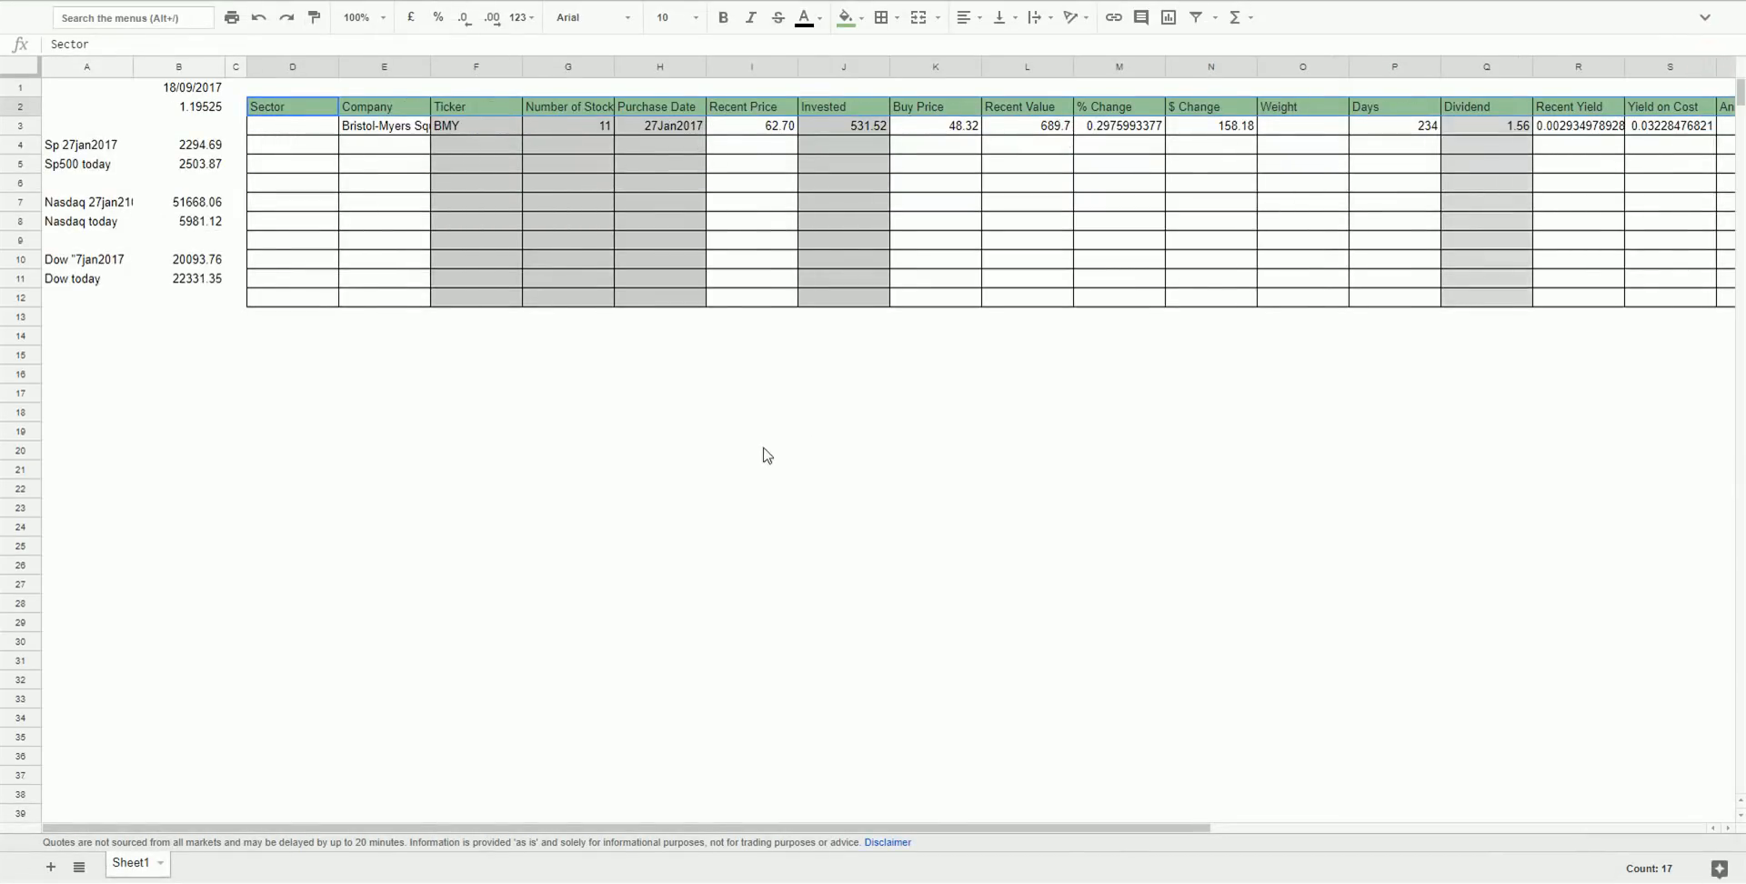
left_click(375, 153)
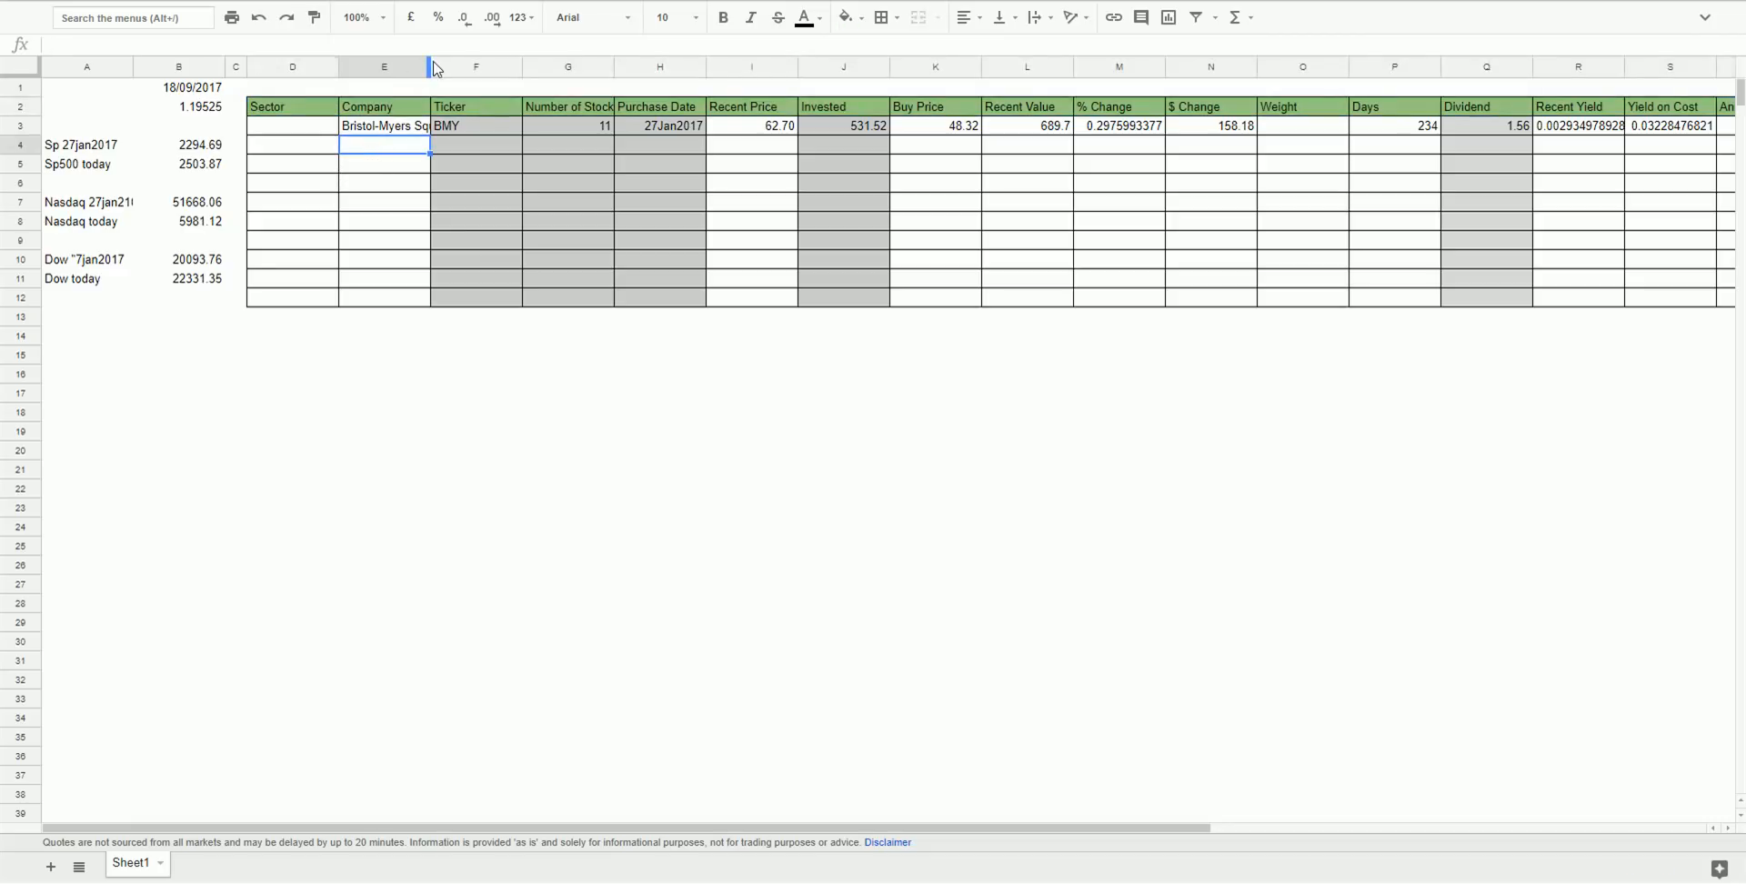
left_click_drag(429, 67, 472, 67)
scroll(582, 344, "down", 1)
scroll(582, 344, "up", 1)
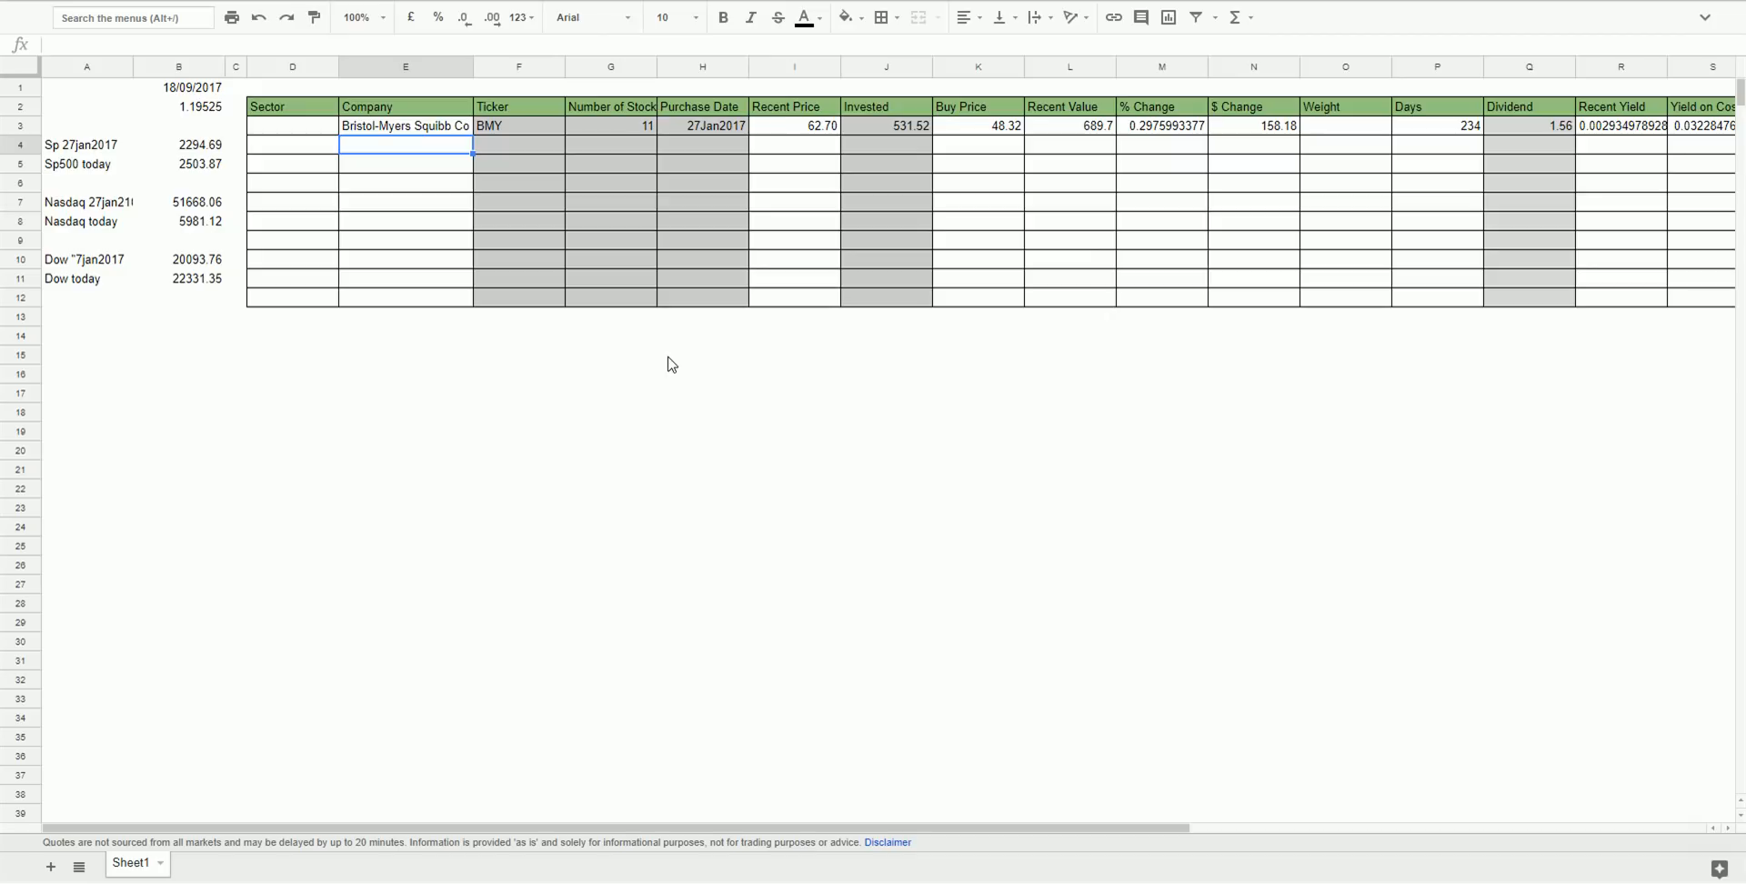
Add the label Cost in J14, below the table's Invested column.
left_click(701, 356)
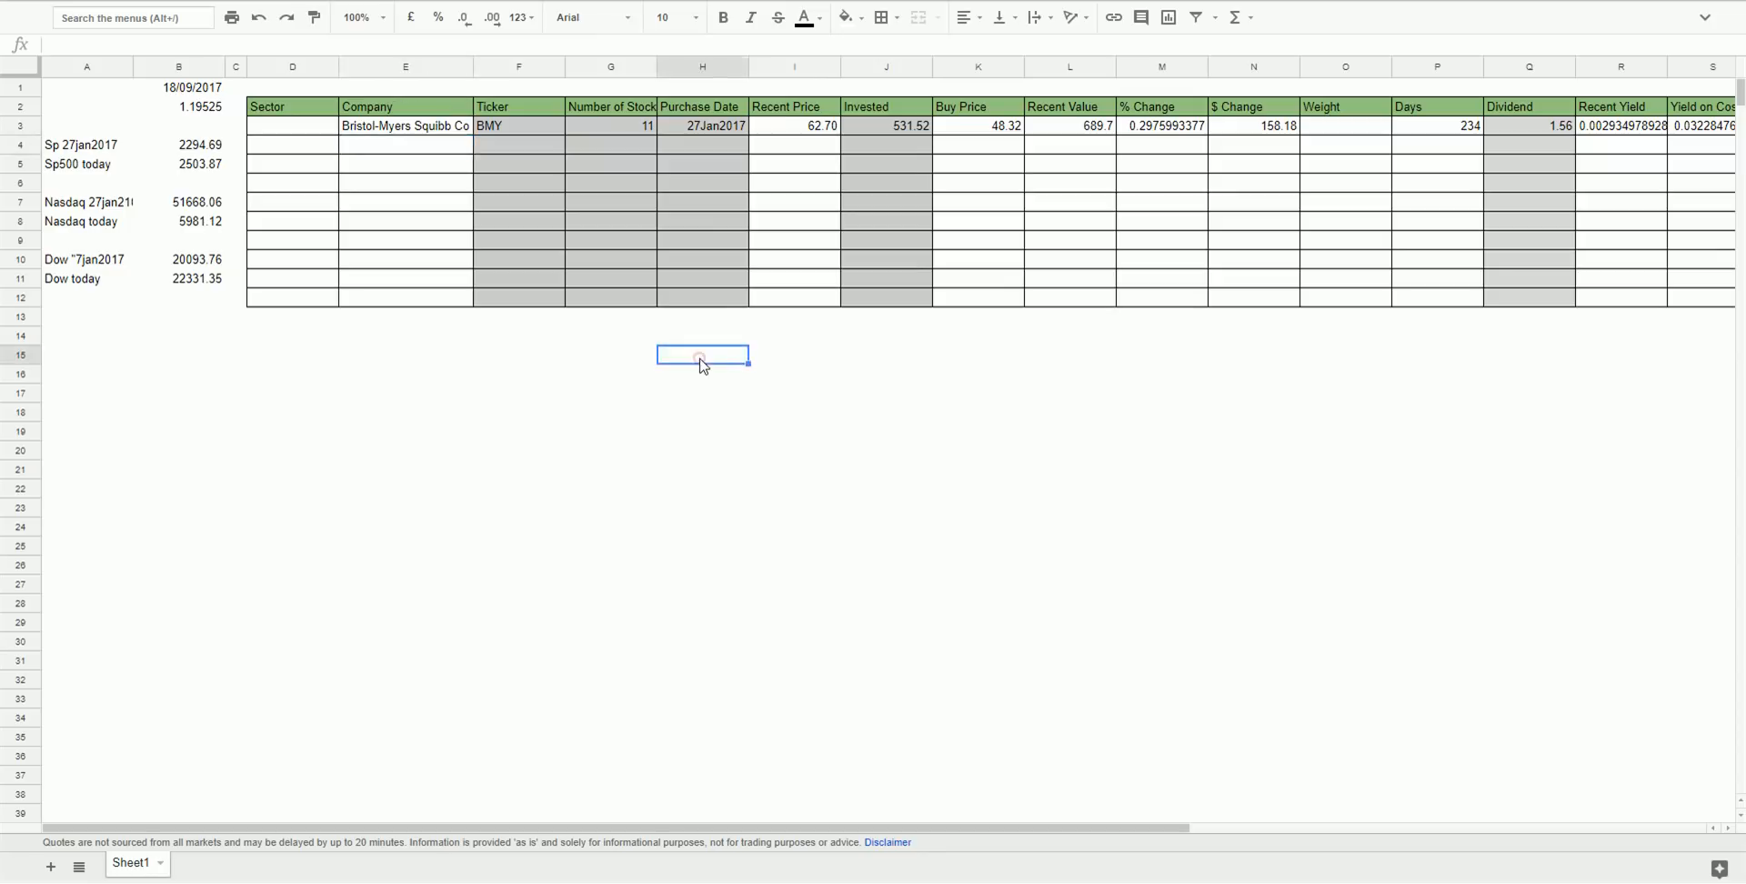
key("Up")
key("Right")
key("Right")
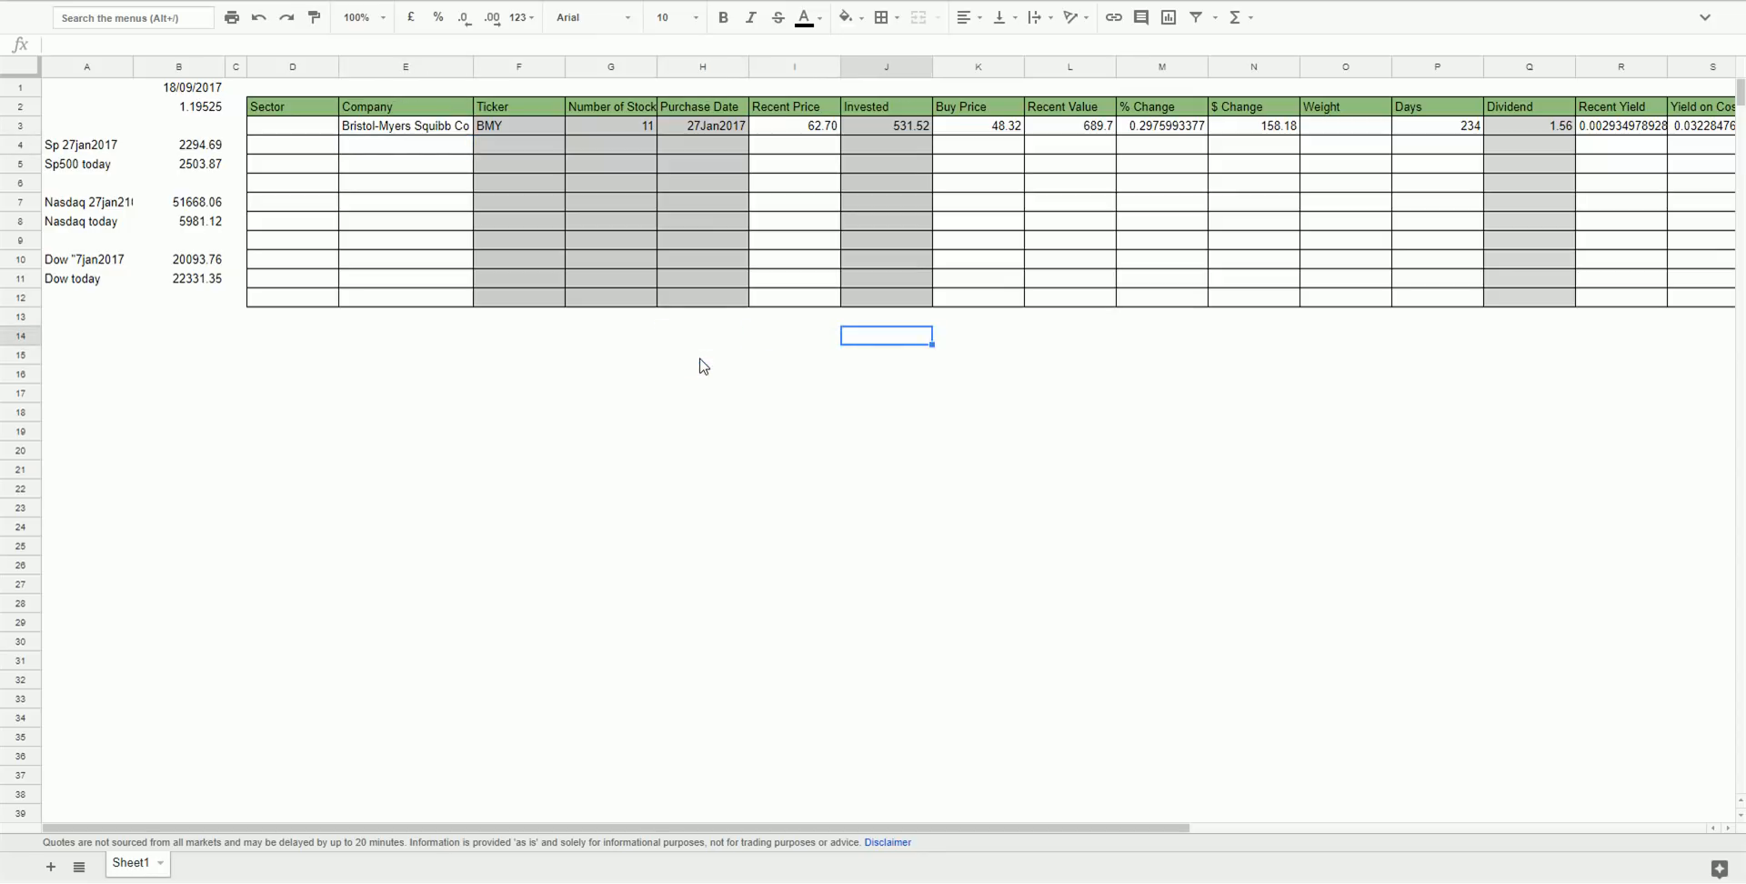
type("Cost")
key("Return")
Total the invested amounts J3:J12 with a SUM formula in J15.
type("+Sum")
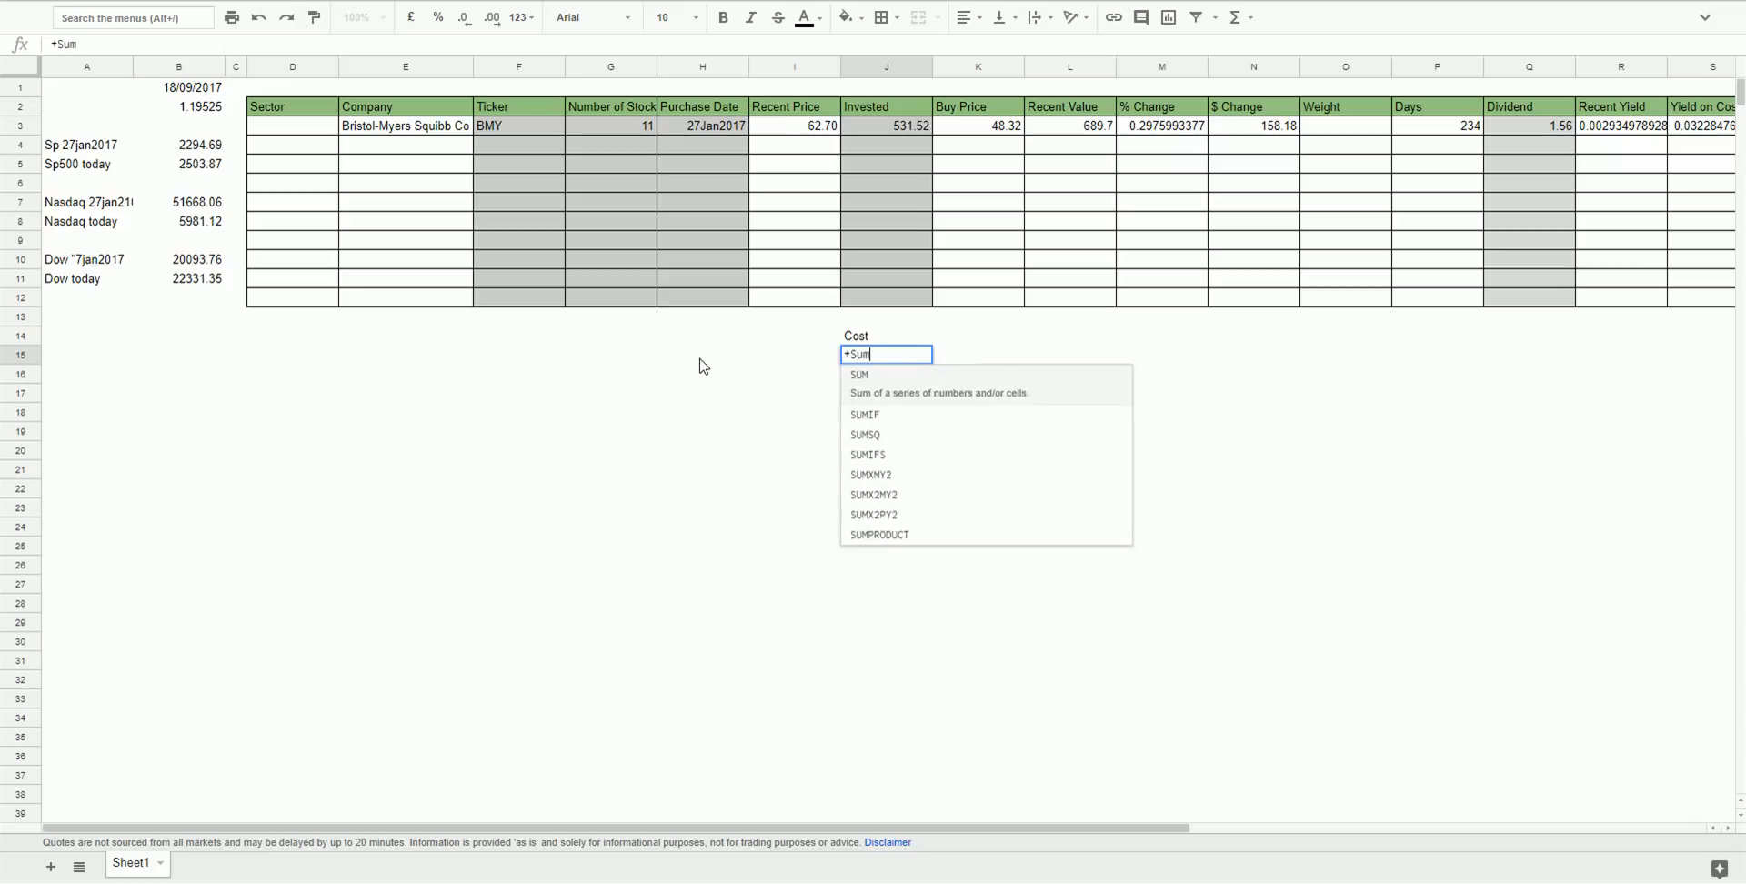
type("(")
key("Up")
key("Up")
key("Up")
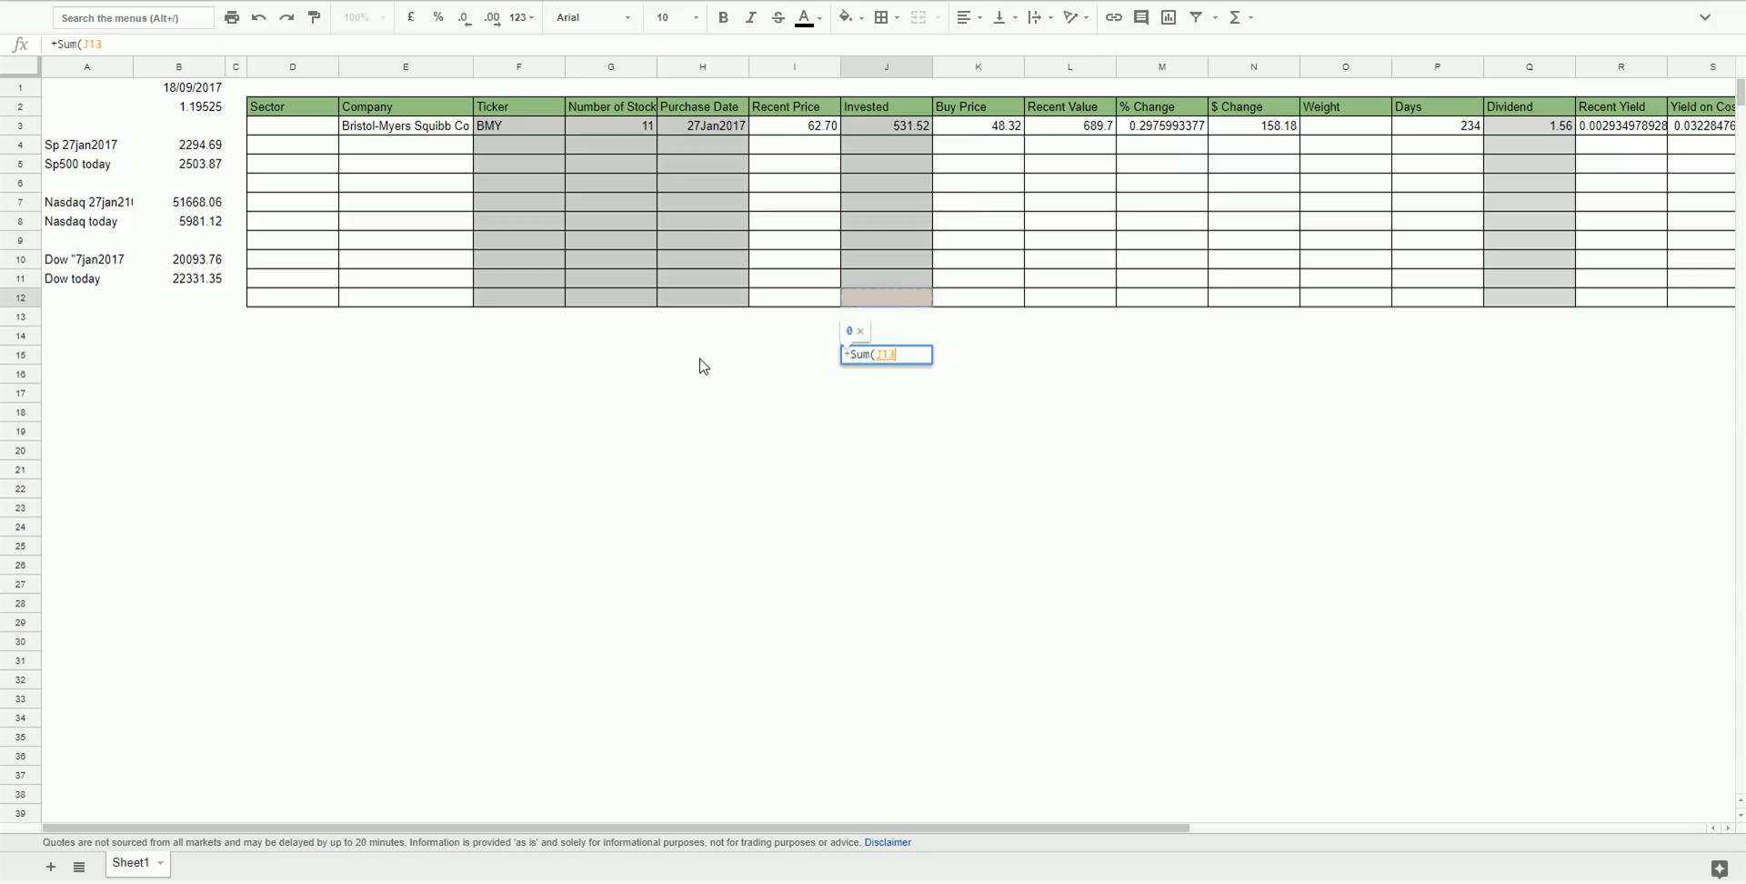
key("shift+Up")
key("shift+Up")
key("shift+Up")
key("shift+Up")
key("shift+Up")
key("shift+Up")
key("shift+Up")
key("shift+Up")
key("shift+Up")
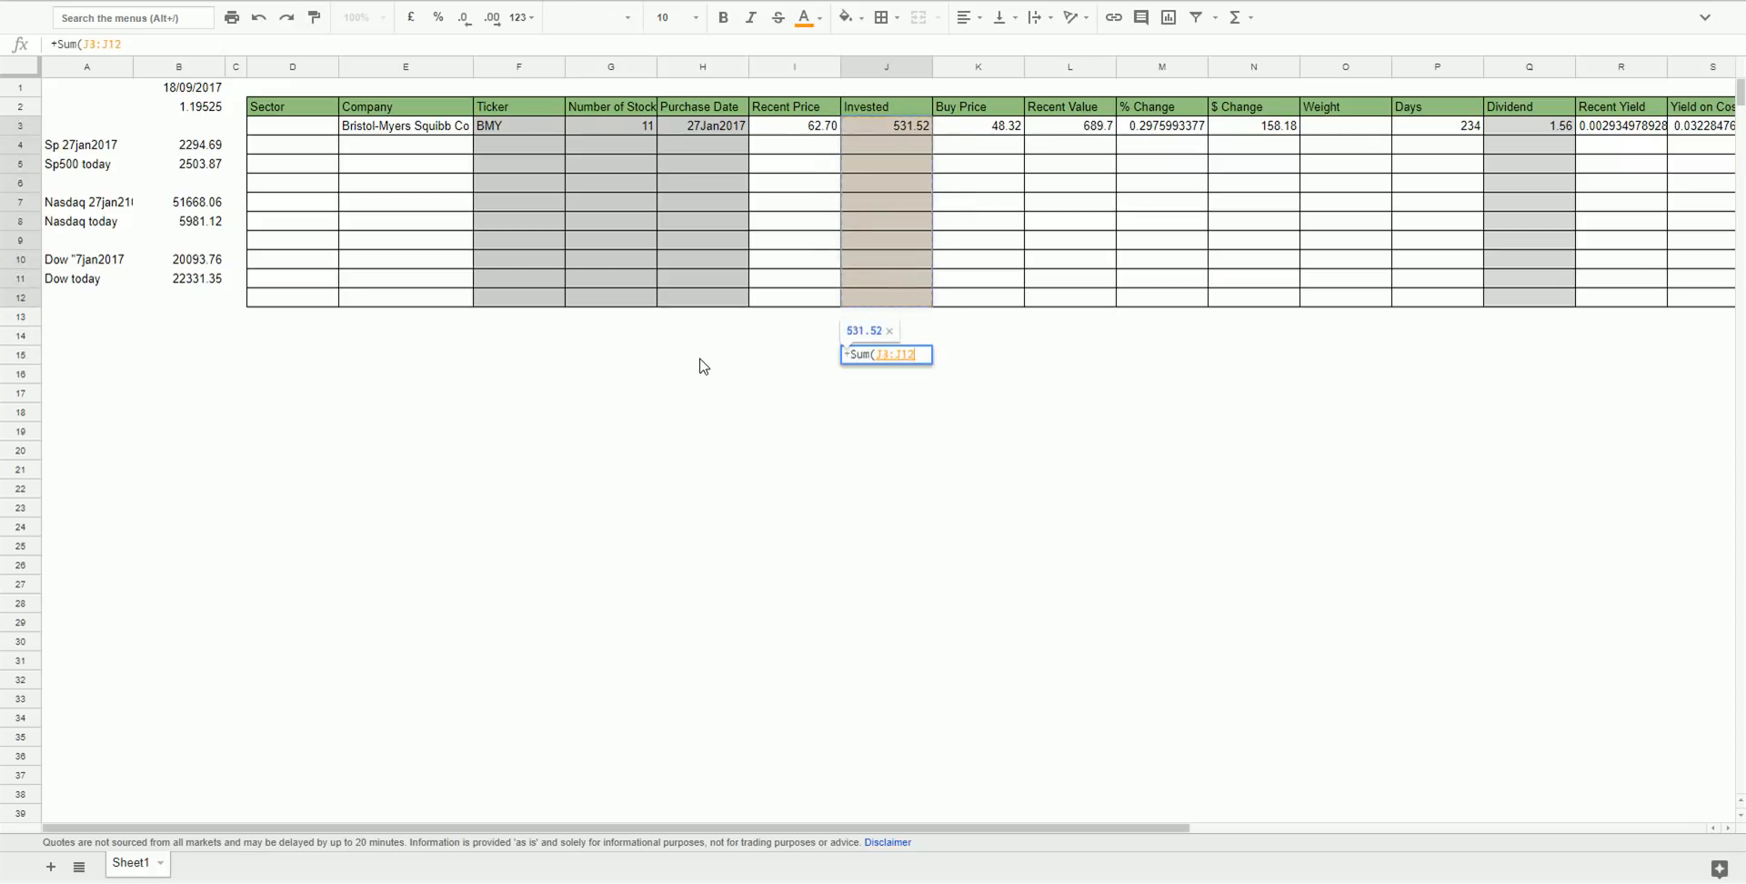
key("Return")
Add the label Value in L14, below the table's Recent Value column.
key("Up")
key("Right")
key("Right")
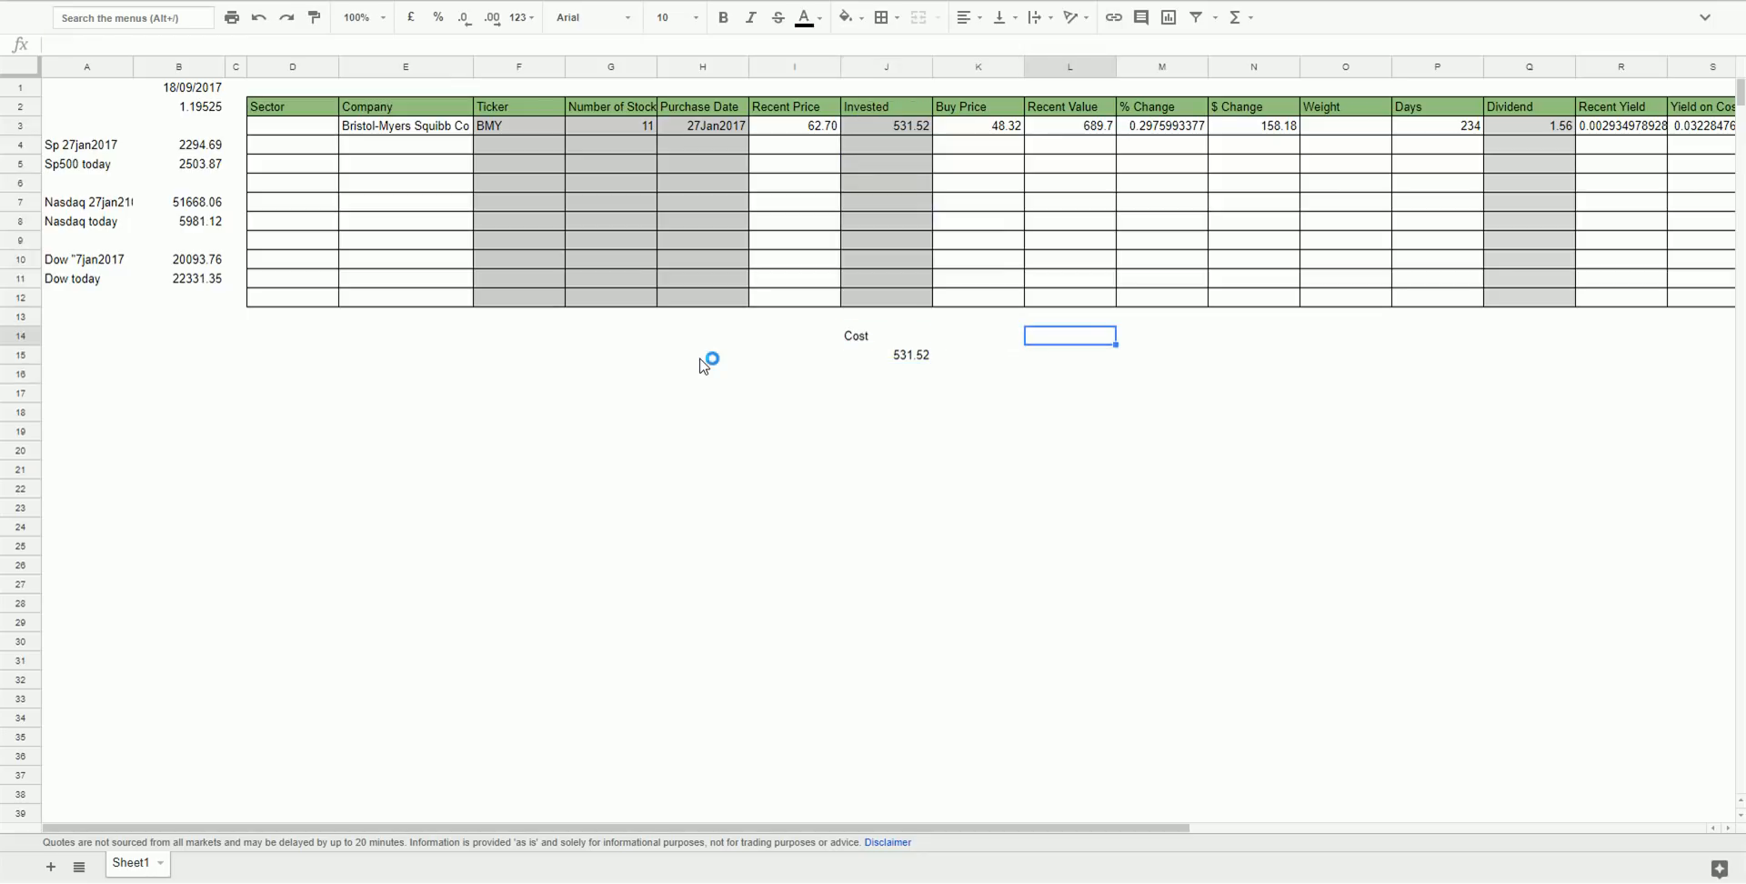
type("Val")
key("BackSpace")
key("BackSpace")
type("alue")
key("Return")
Total the recent values L3:L12 with a SUM formula in L15.
type("+sum(")
key("Up")
key("Up")
key("Up")
key("shift+Up")
key("shift+Up")
key("shift+Up")
key("shift+Up")
key("shift+Up")
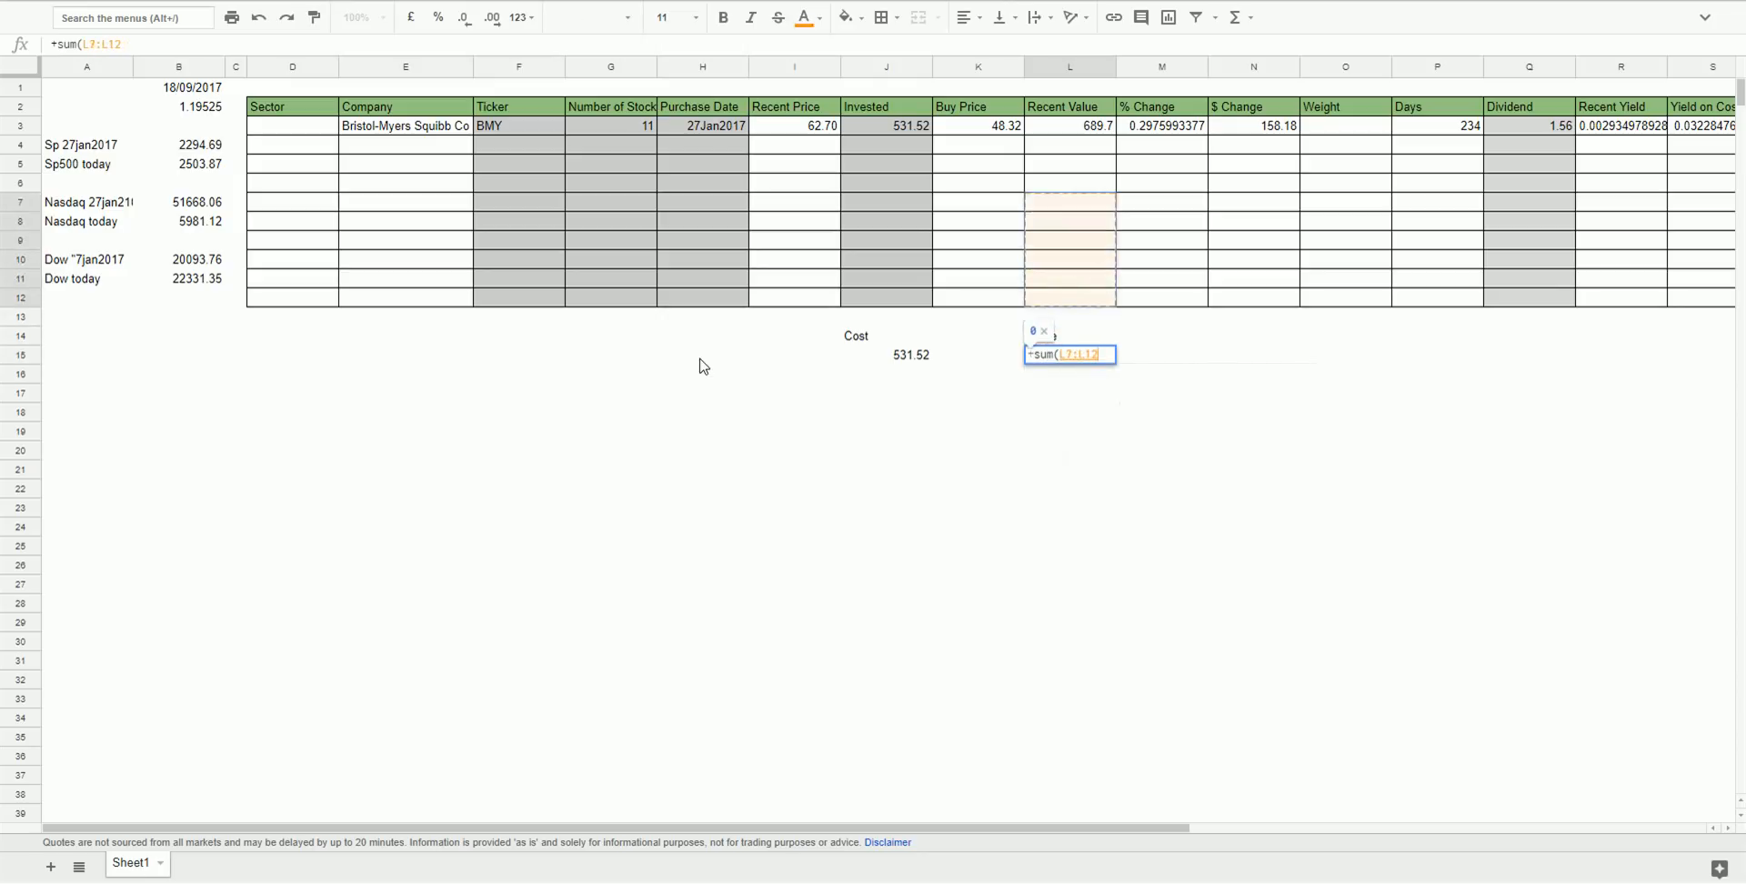
key("shift+Up")
key("shift+Up")
key("shift+Up")
key("shift+Up")
key("Return")
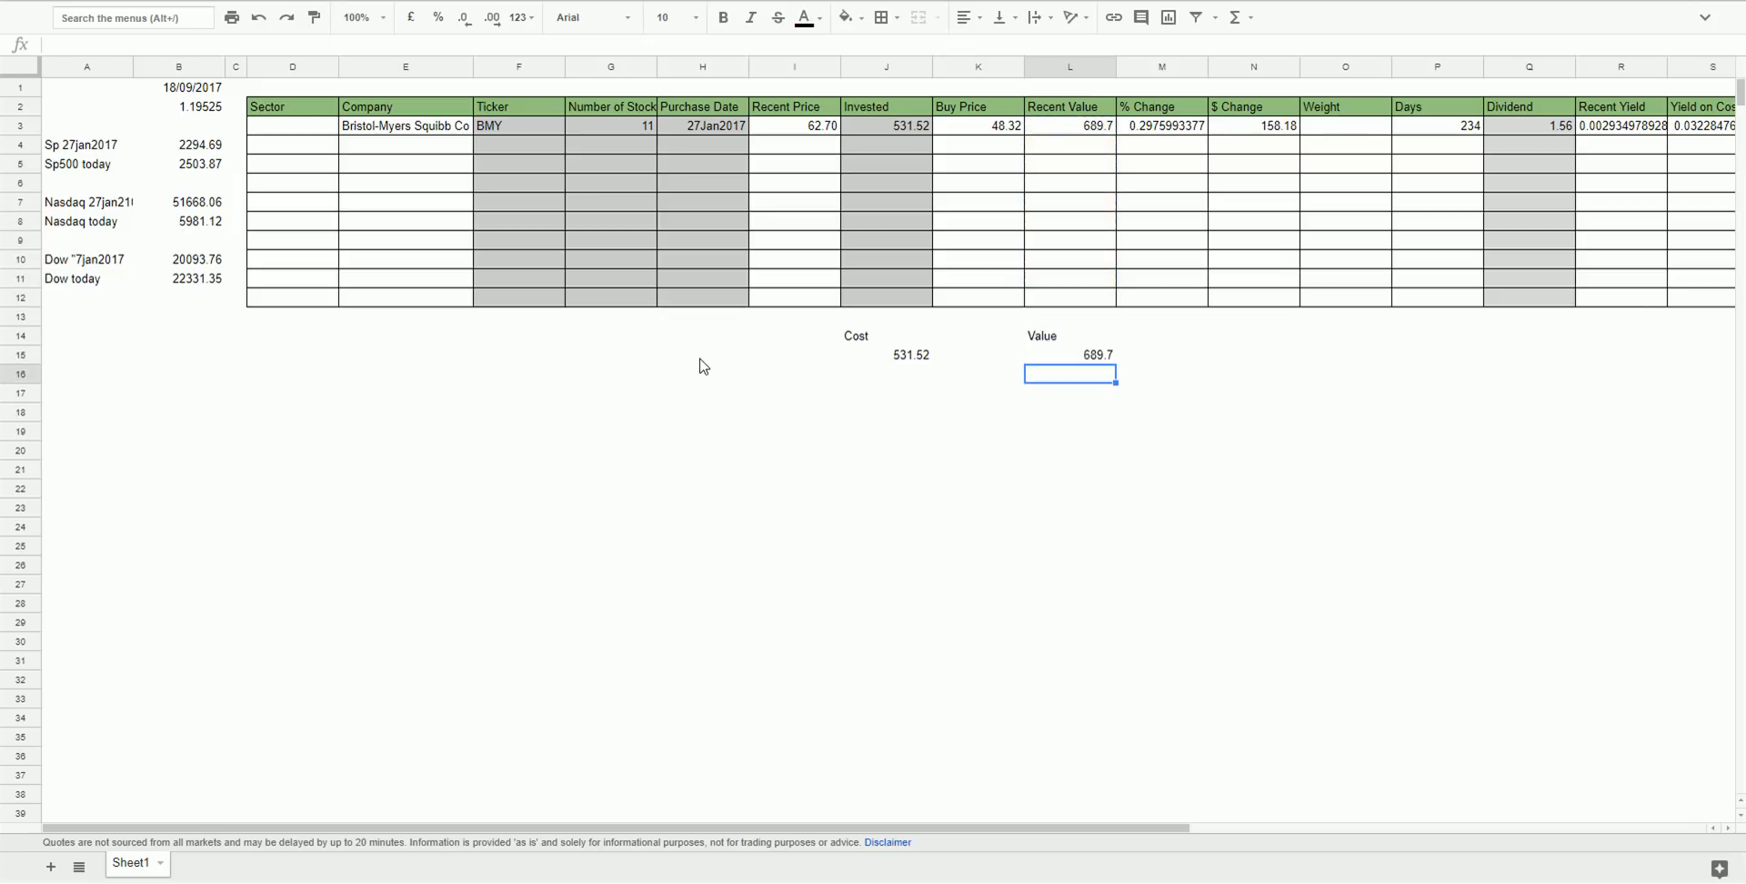
Add the label % Change in K14, between the Cost and Value labels.
key("Left")
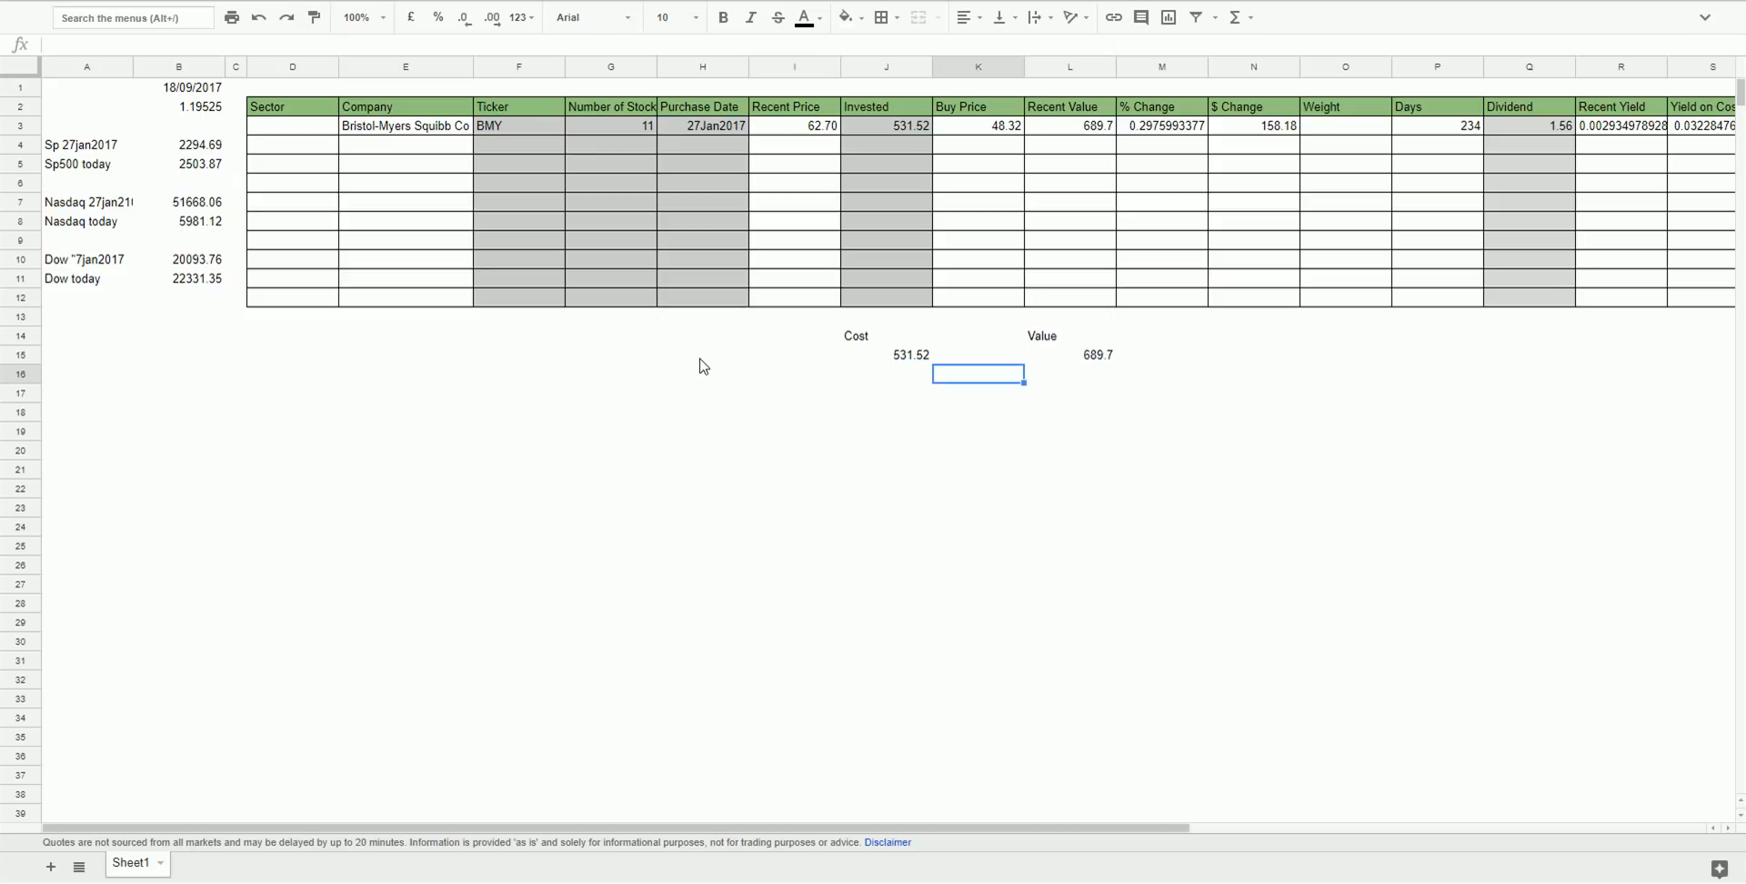
key("Up")
key("Up")
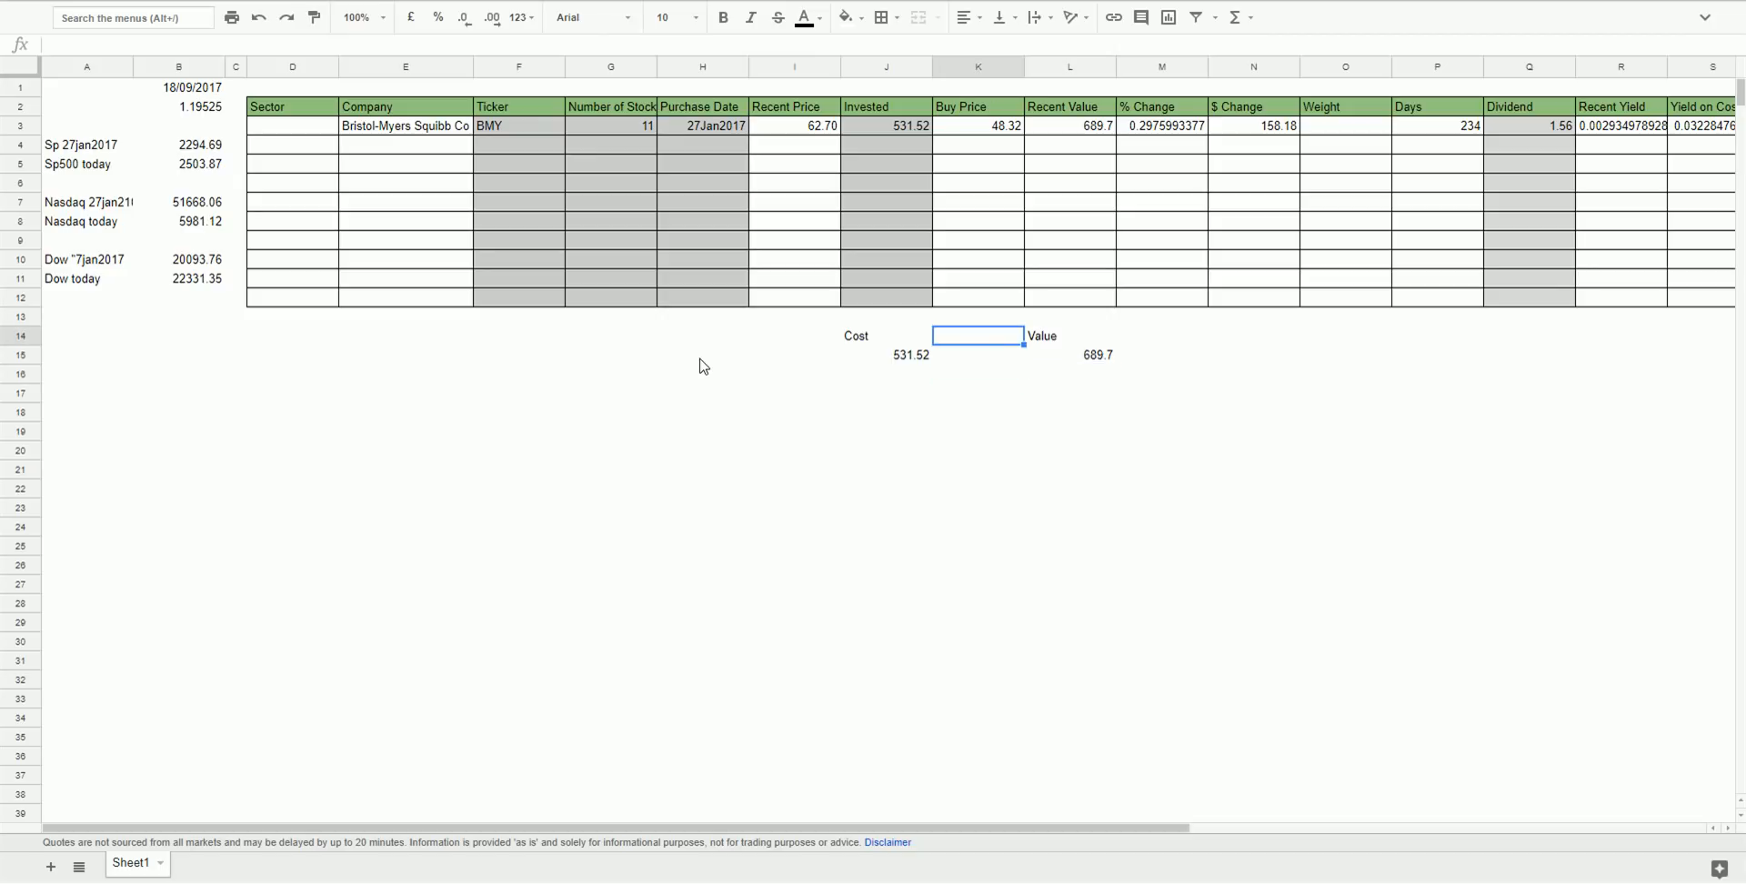
type("% Change")
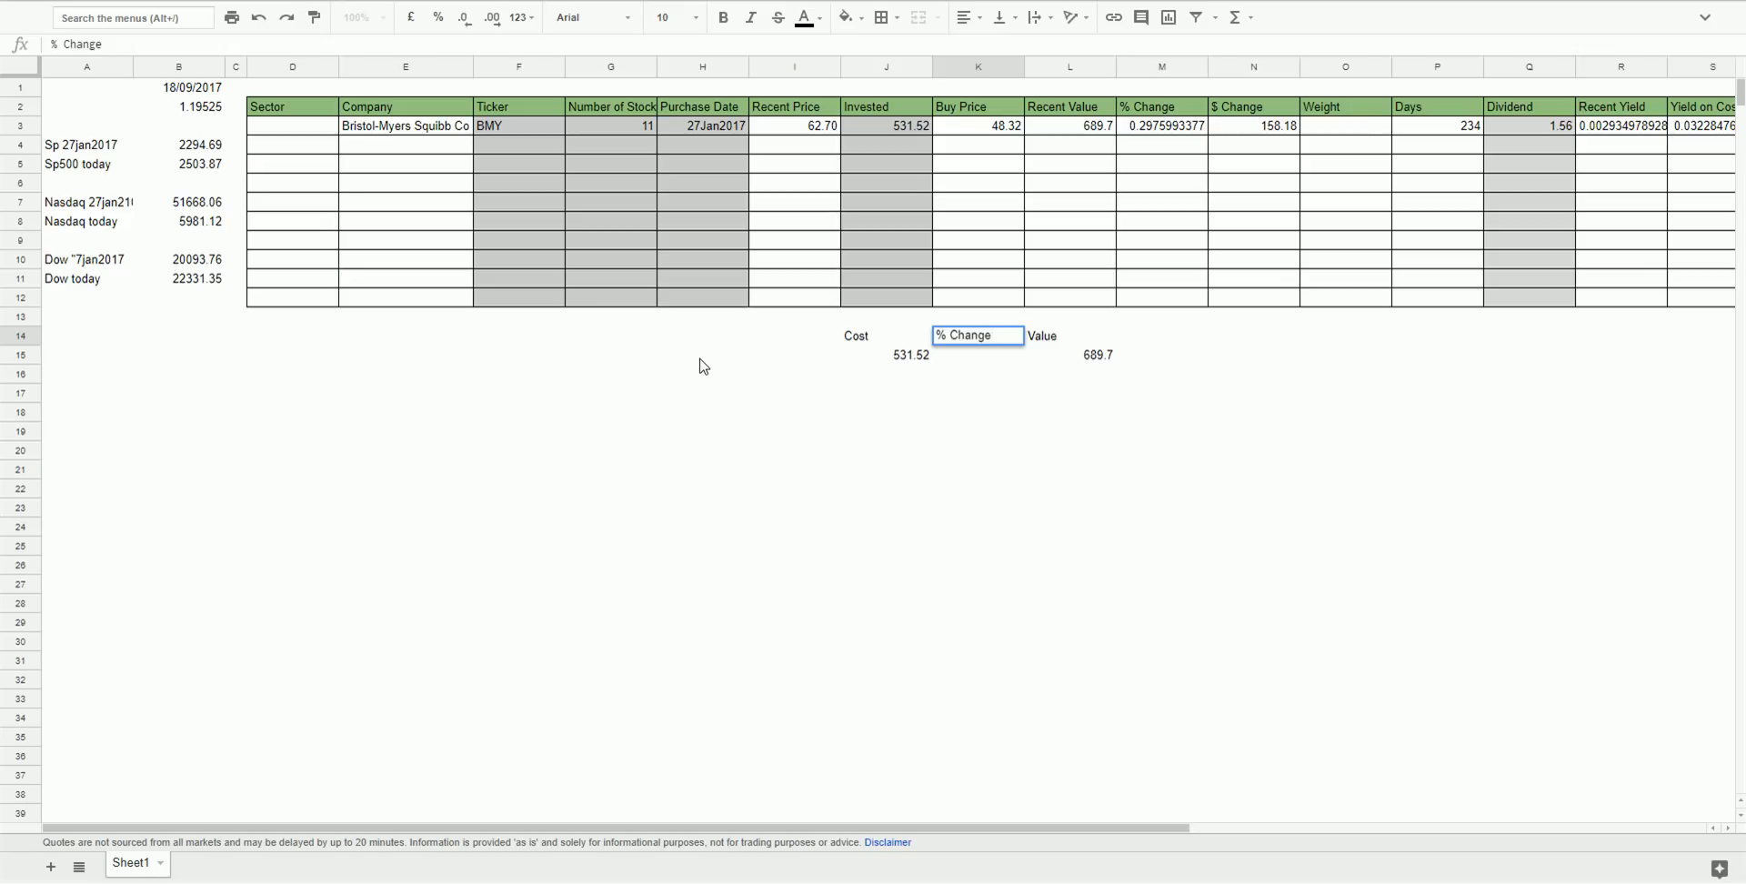
type("(")
key("Return")
Calculate the portfolio's total change in K15 with the formula (L15-J15)/J15.
type("+(")
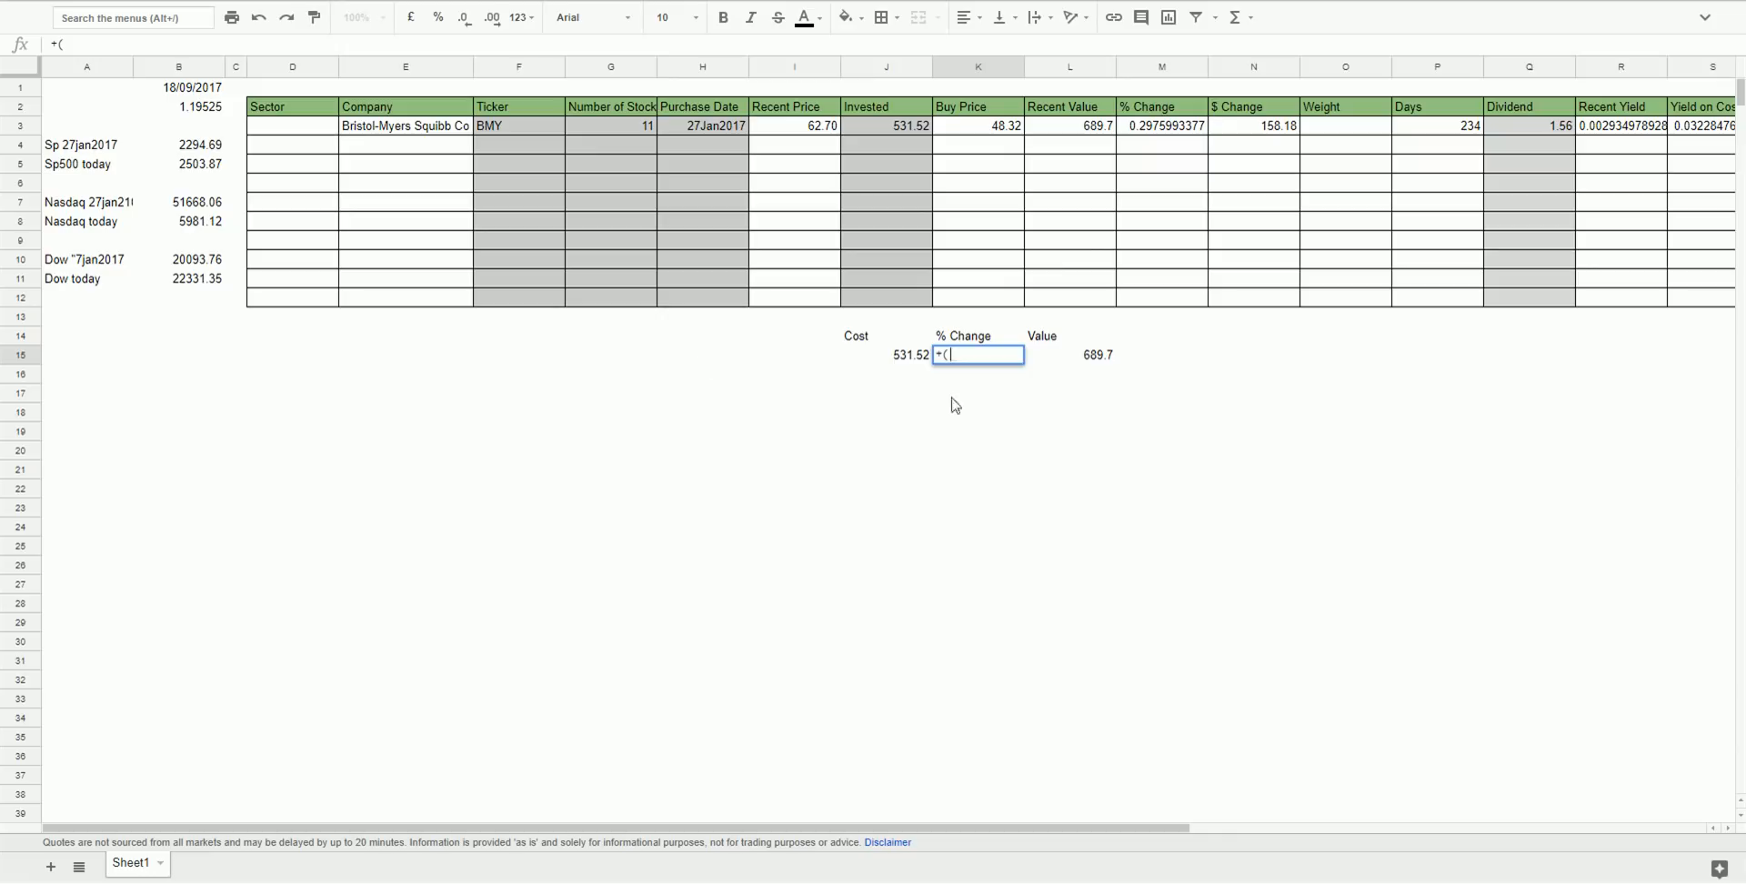
left_click(1081, 357)
type("-I15")
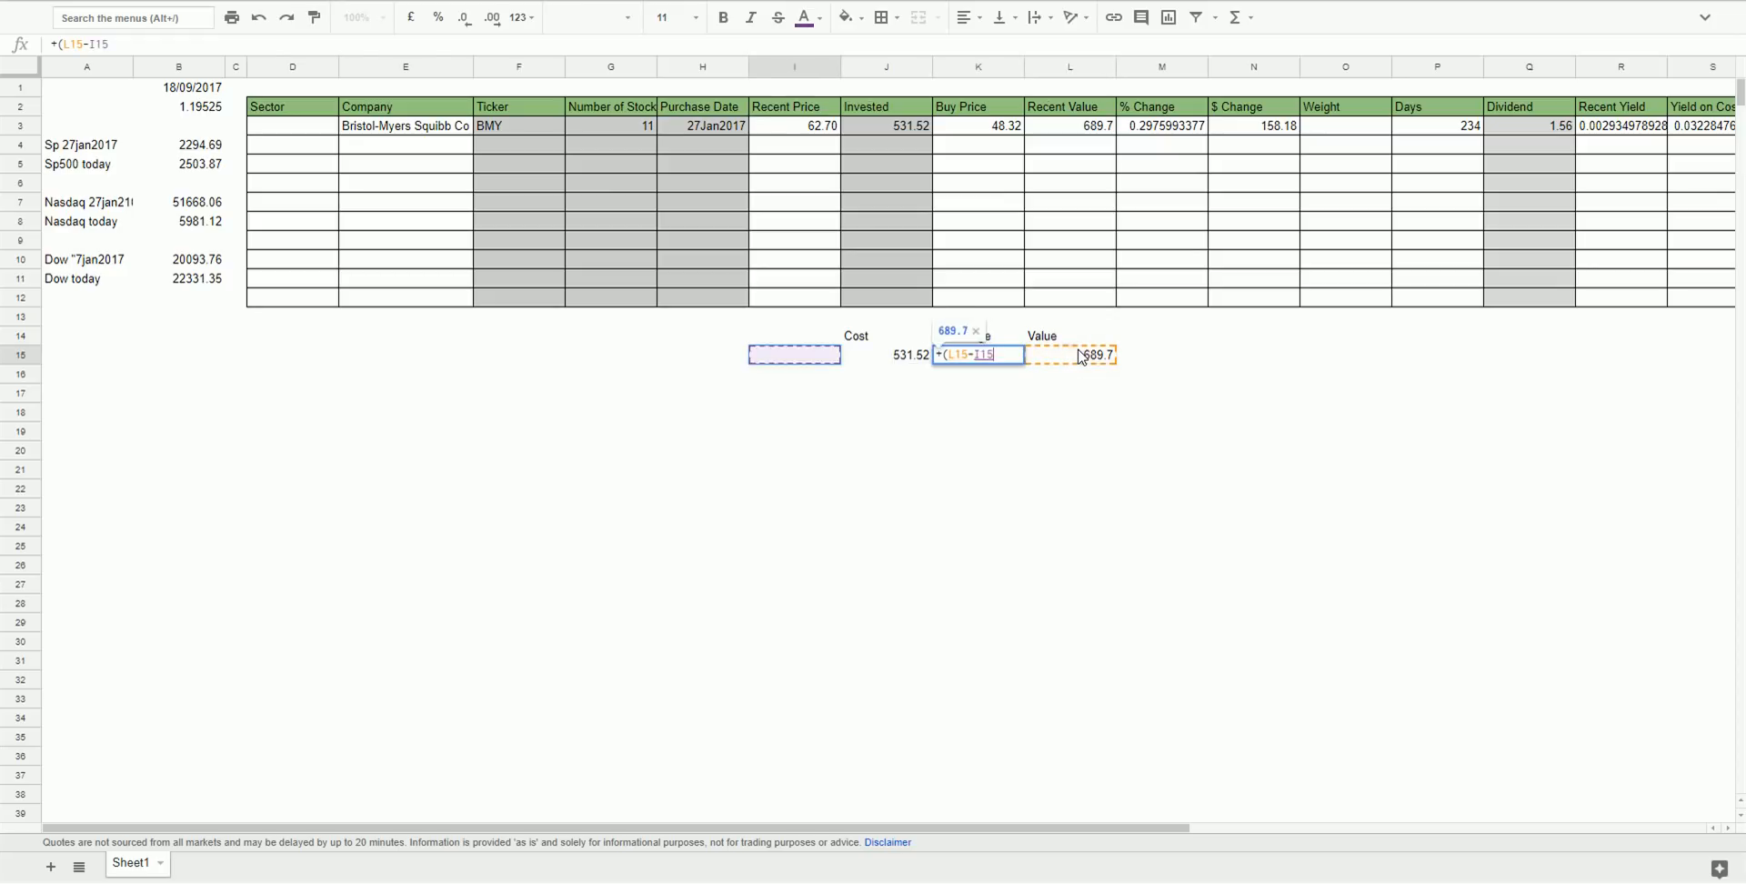
key("Right")
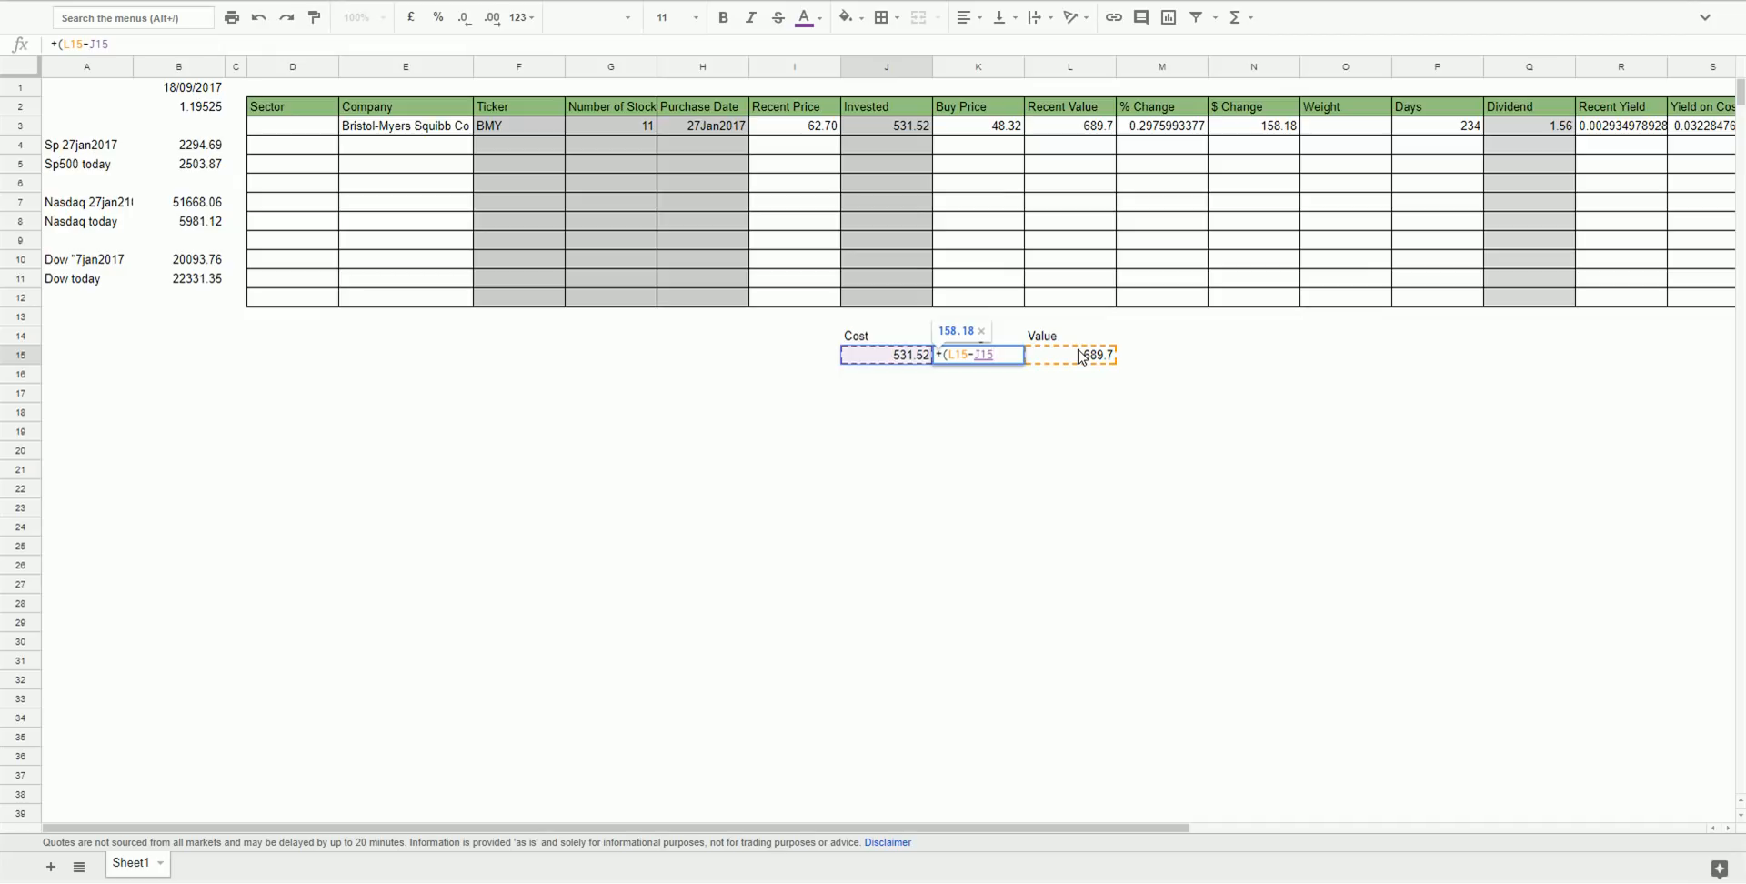
type(")/")
key("BackSpace")
key("End")
type("/J15")
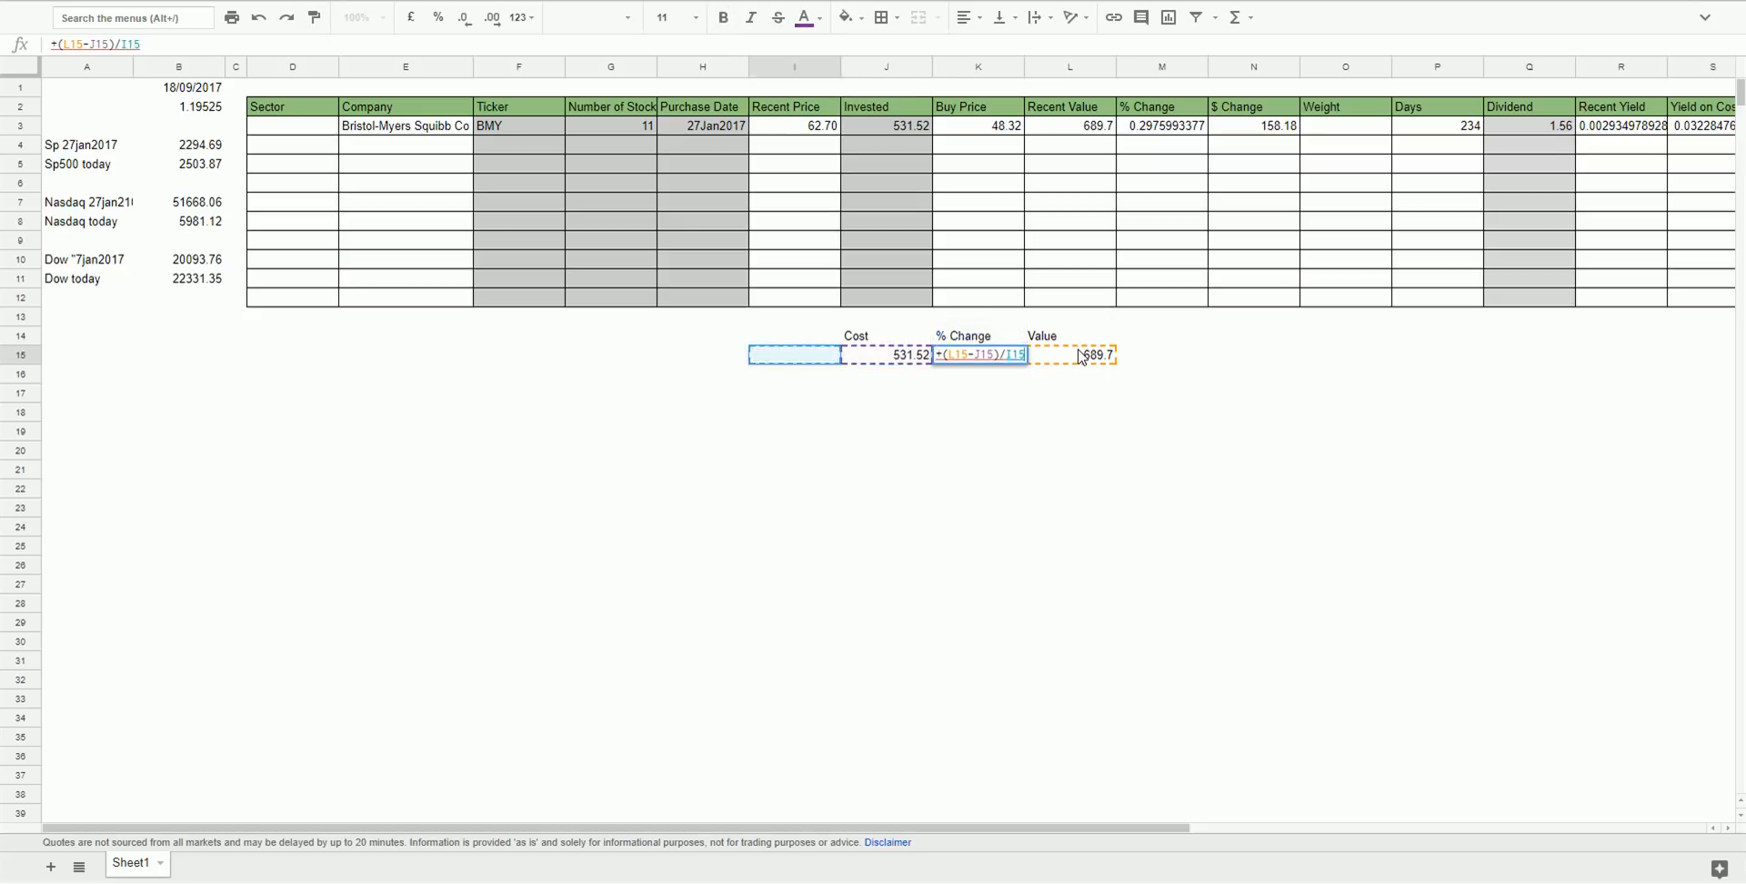
key("Return")
Format the total change K15, the stock's % Change M3 and both yields R3:S3 as percentages.
key("Up")
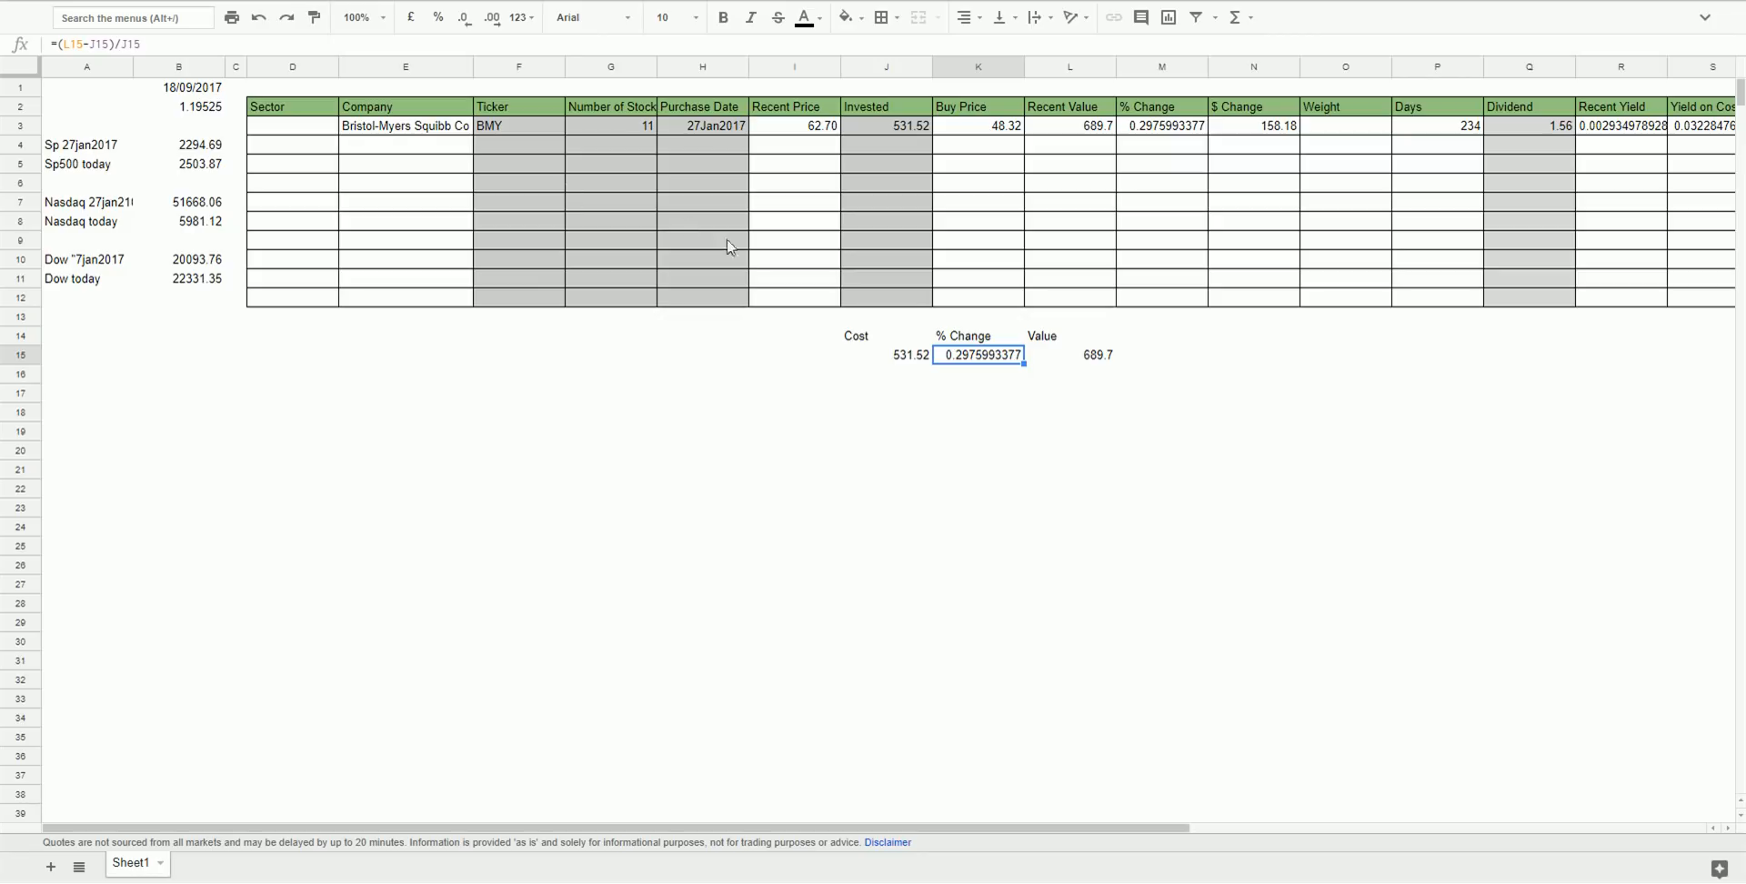
left_click(439, 17)
left_click(1177, 128)
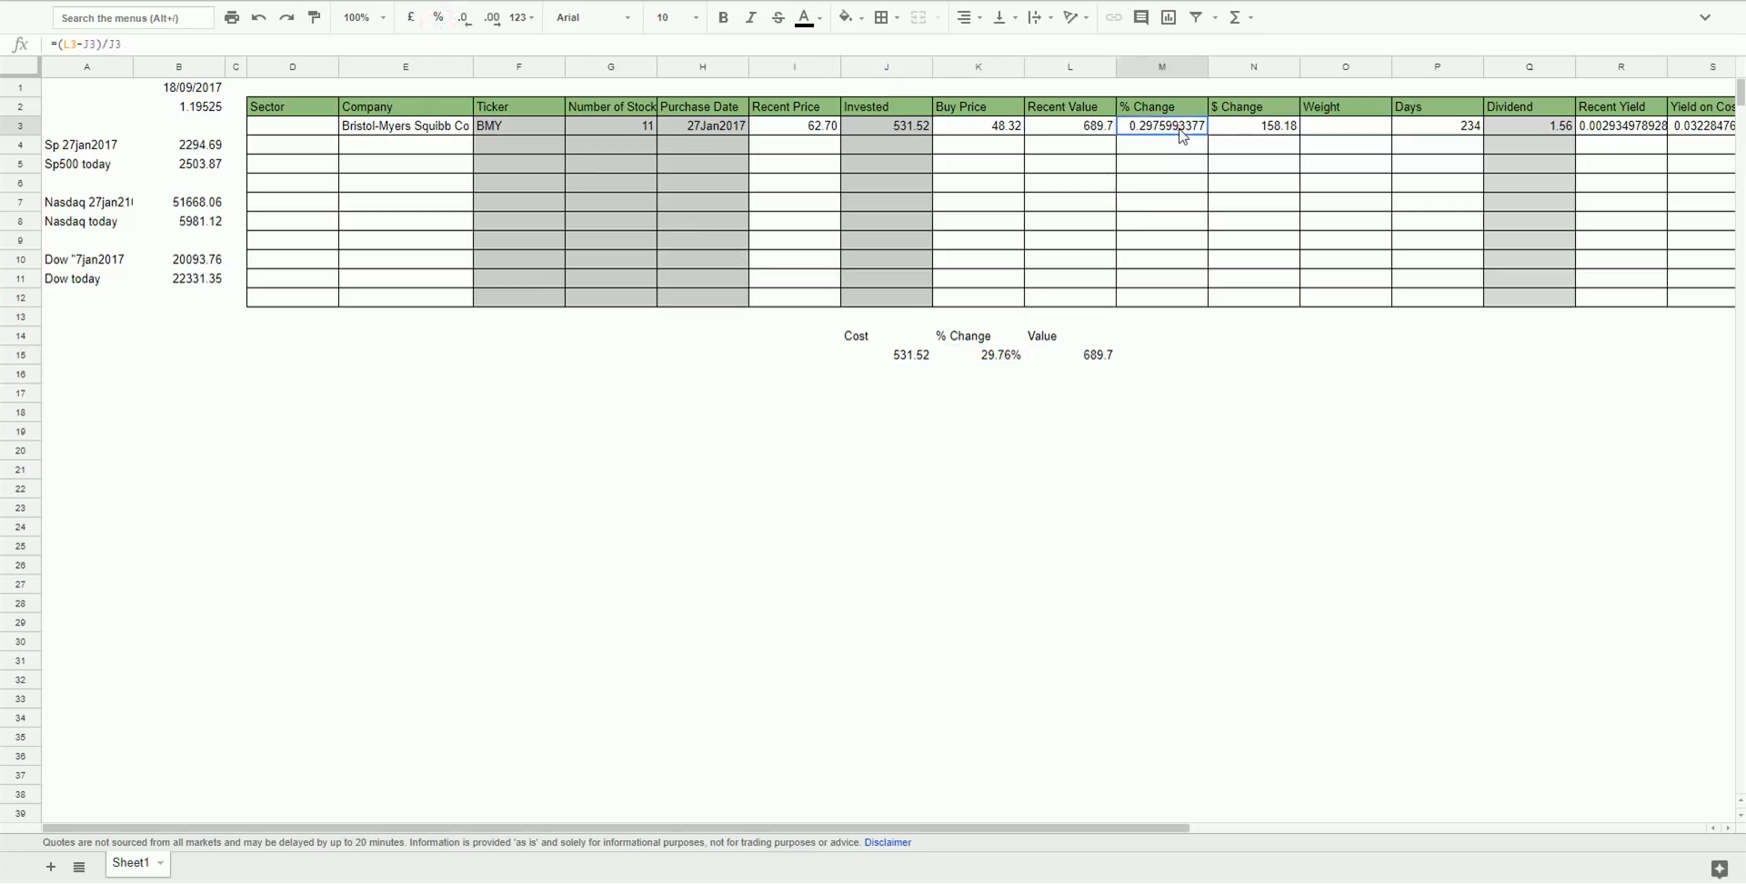
left_click(440, 17)
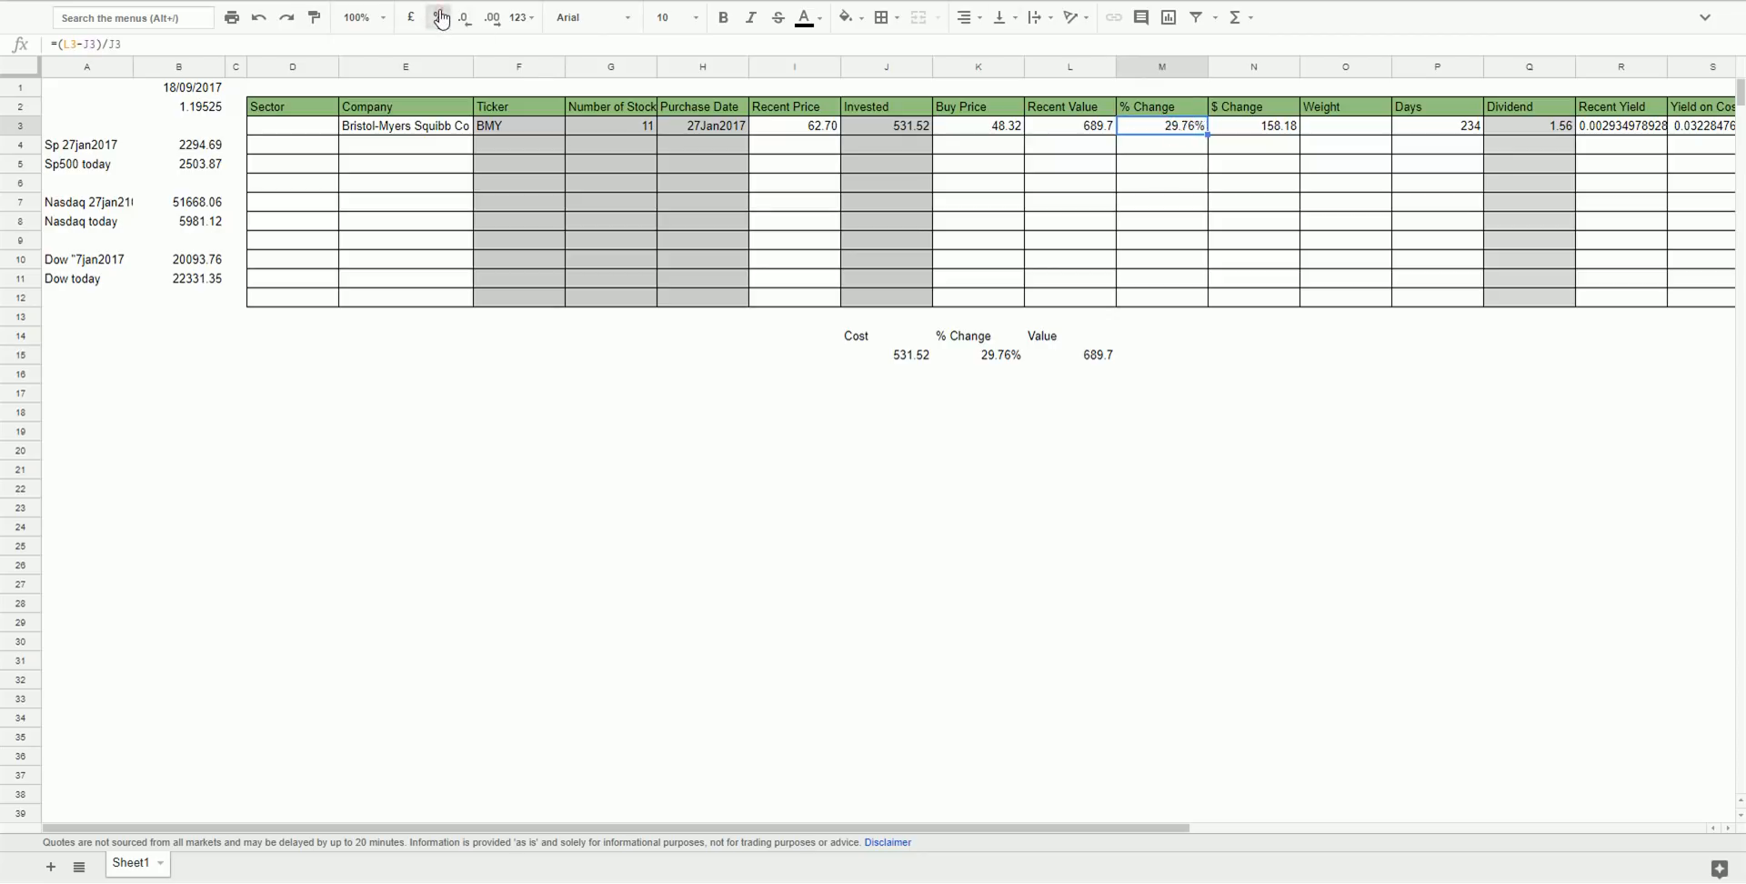
left_click(1630, 131)
left_click(1685, 136, "shift")
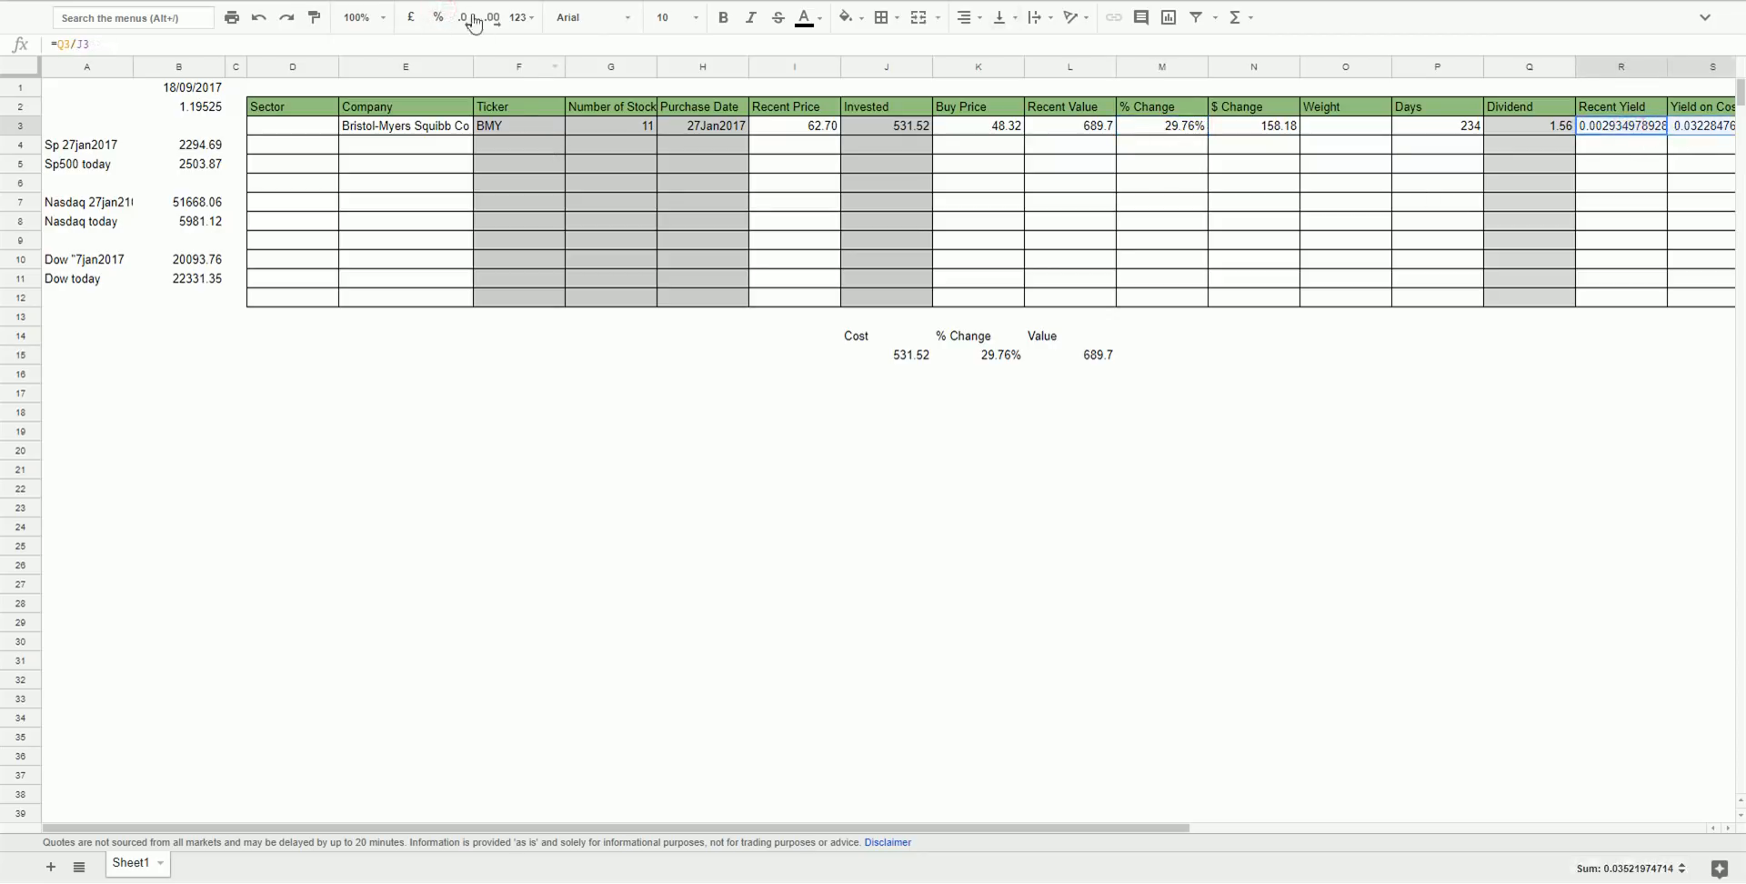
left_click(438, 18)
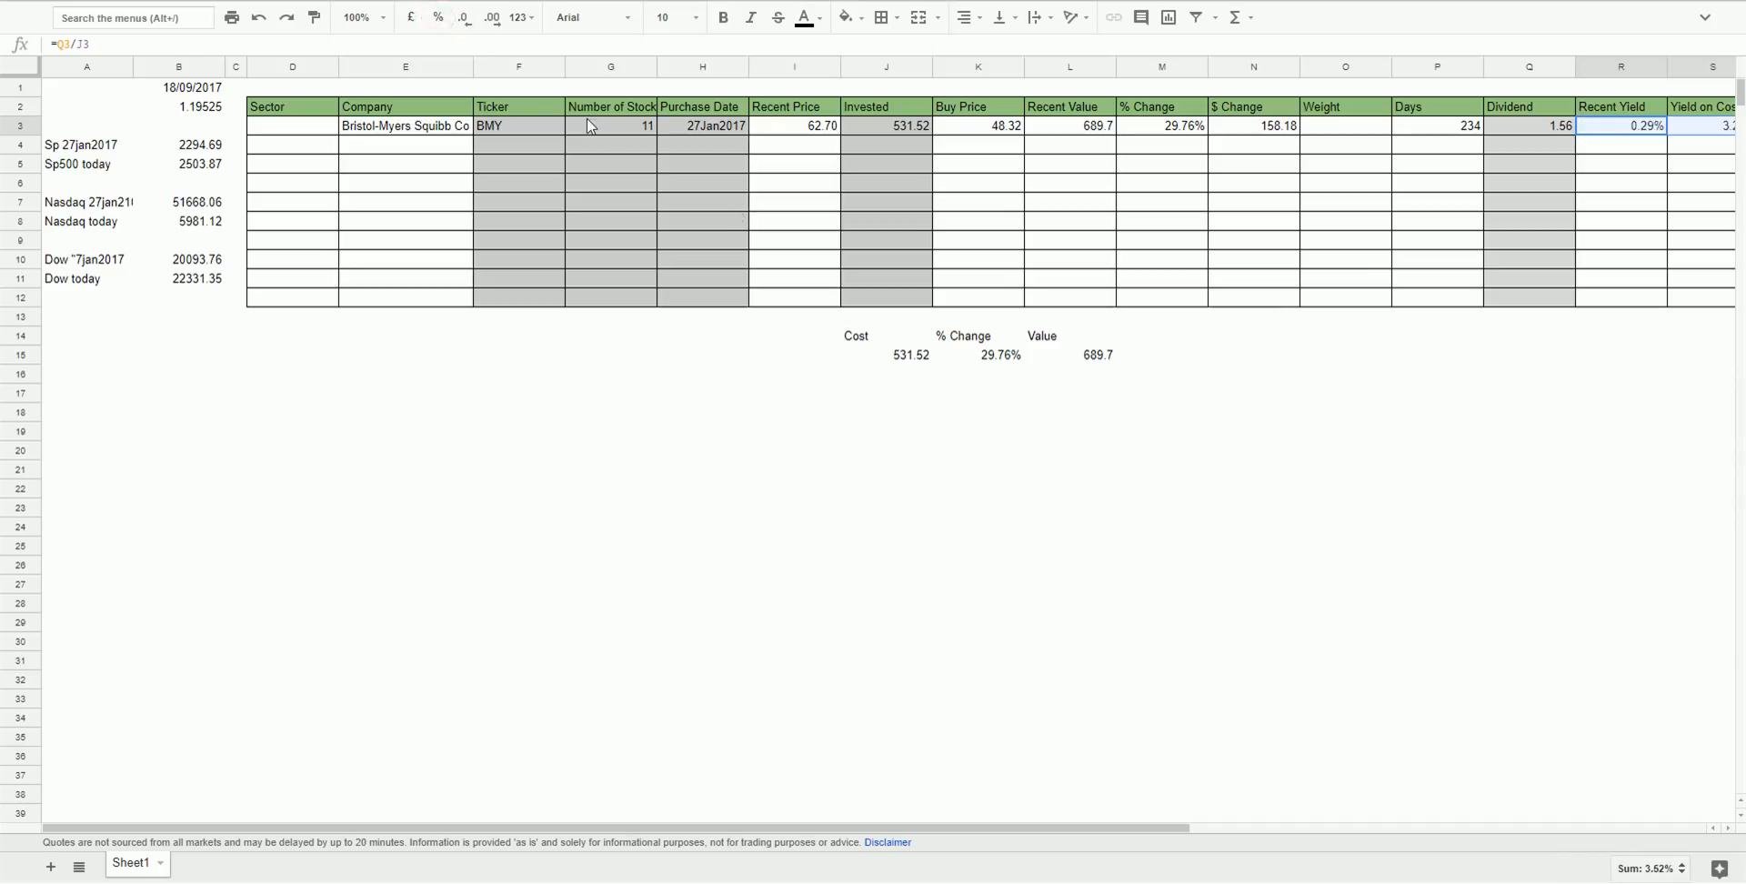
Format the table cells from Recent Price to Recent Value, I3:L12, as US Dollar.
left_click_drag(821, 134, 1094, 310)
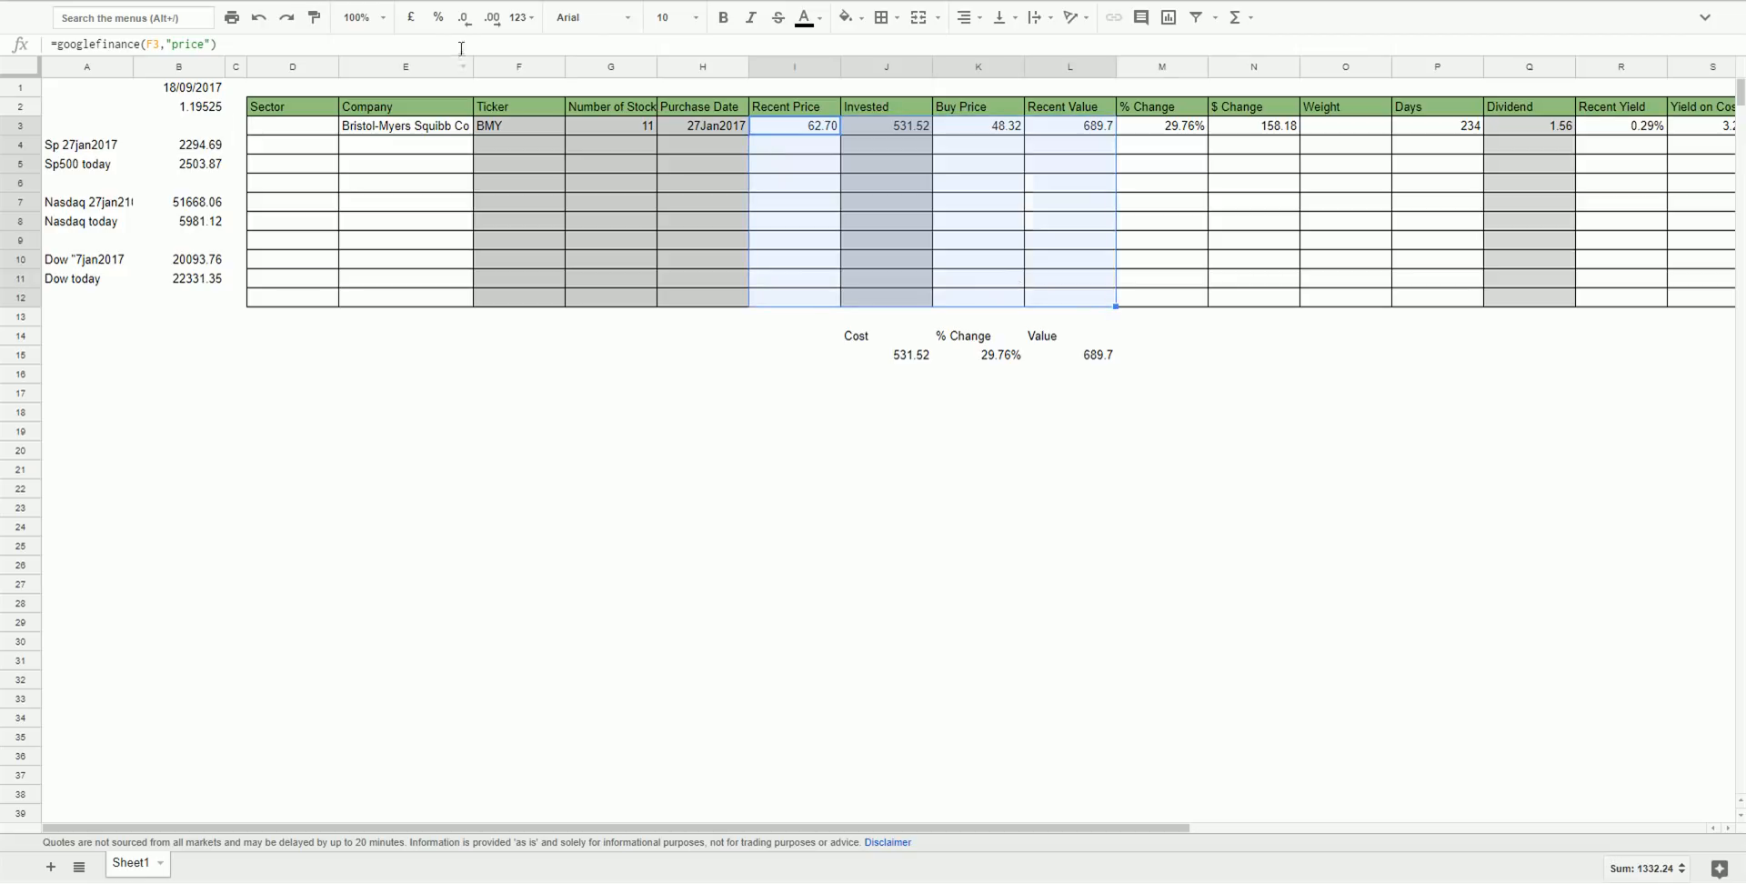
left_click(394, 43)
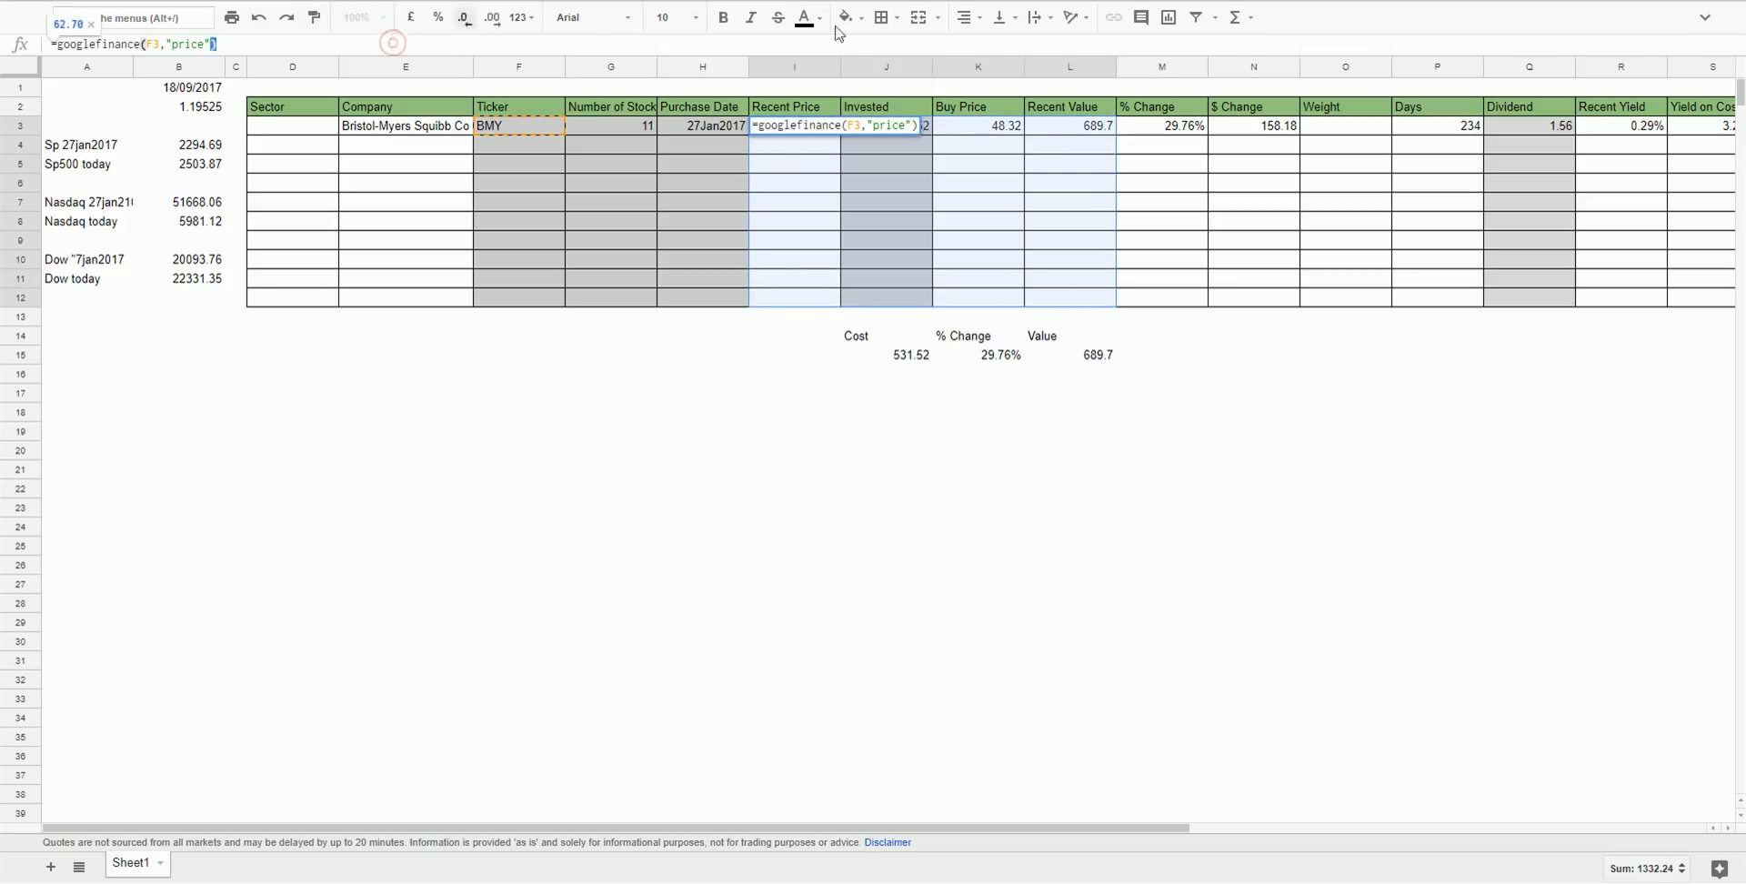
left_click(1705, 20)
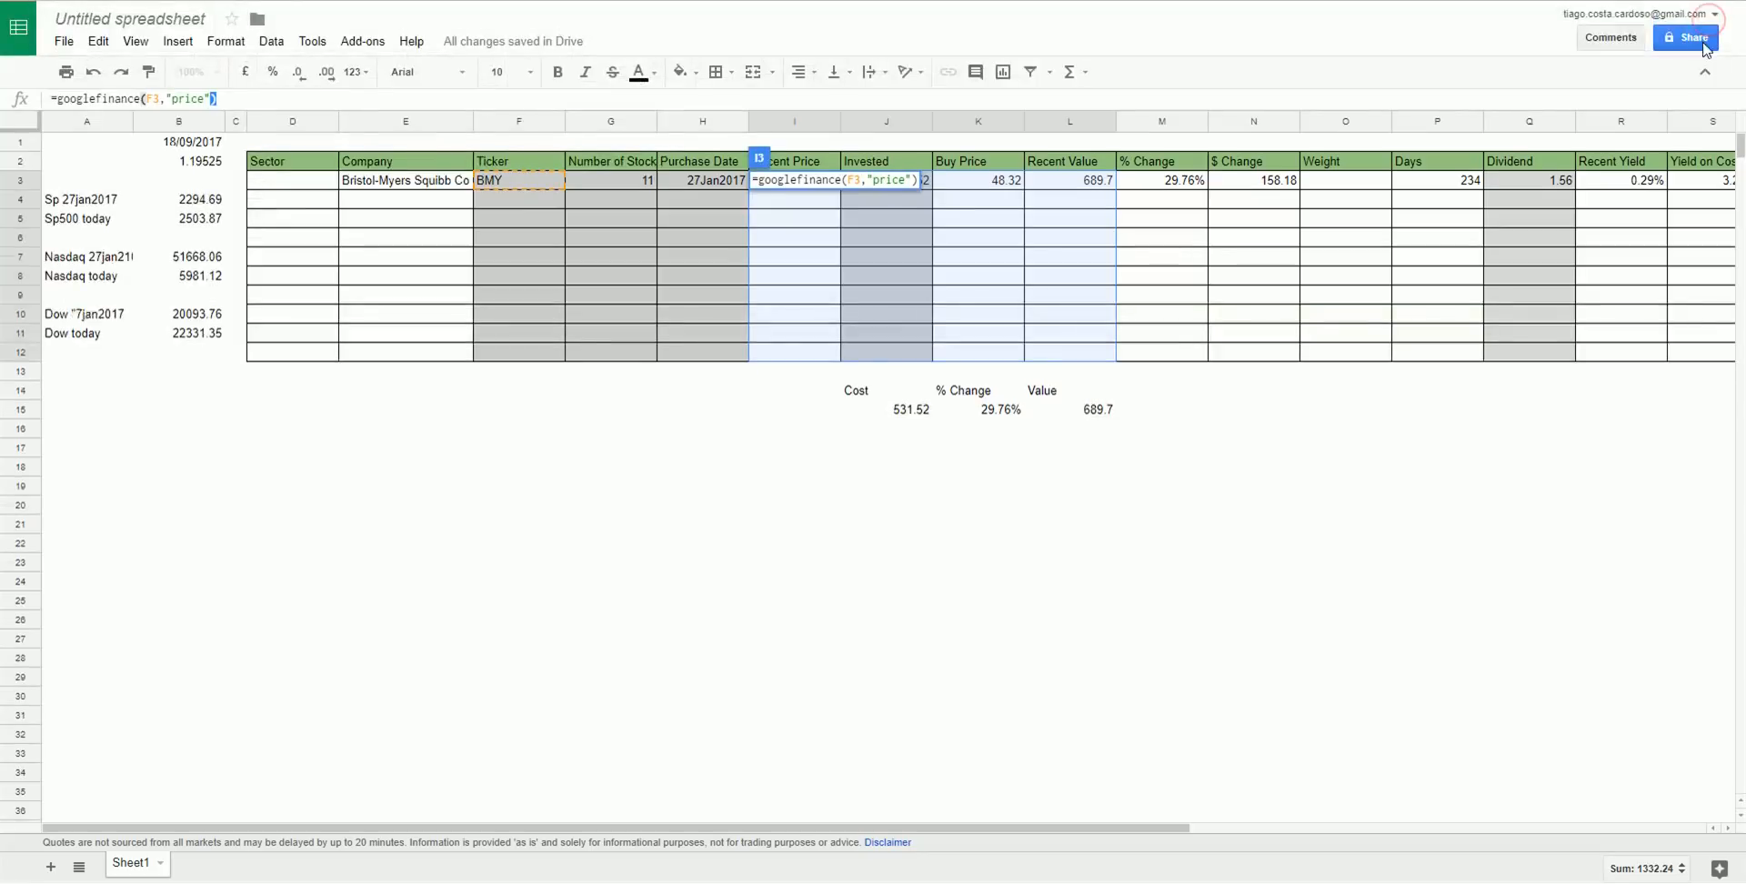
left_click(216, 46)
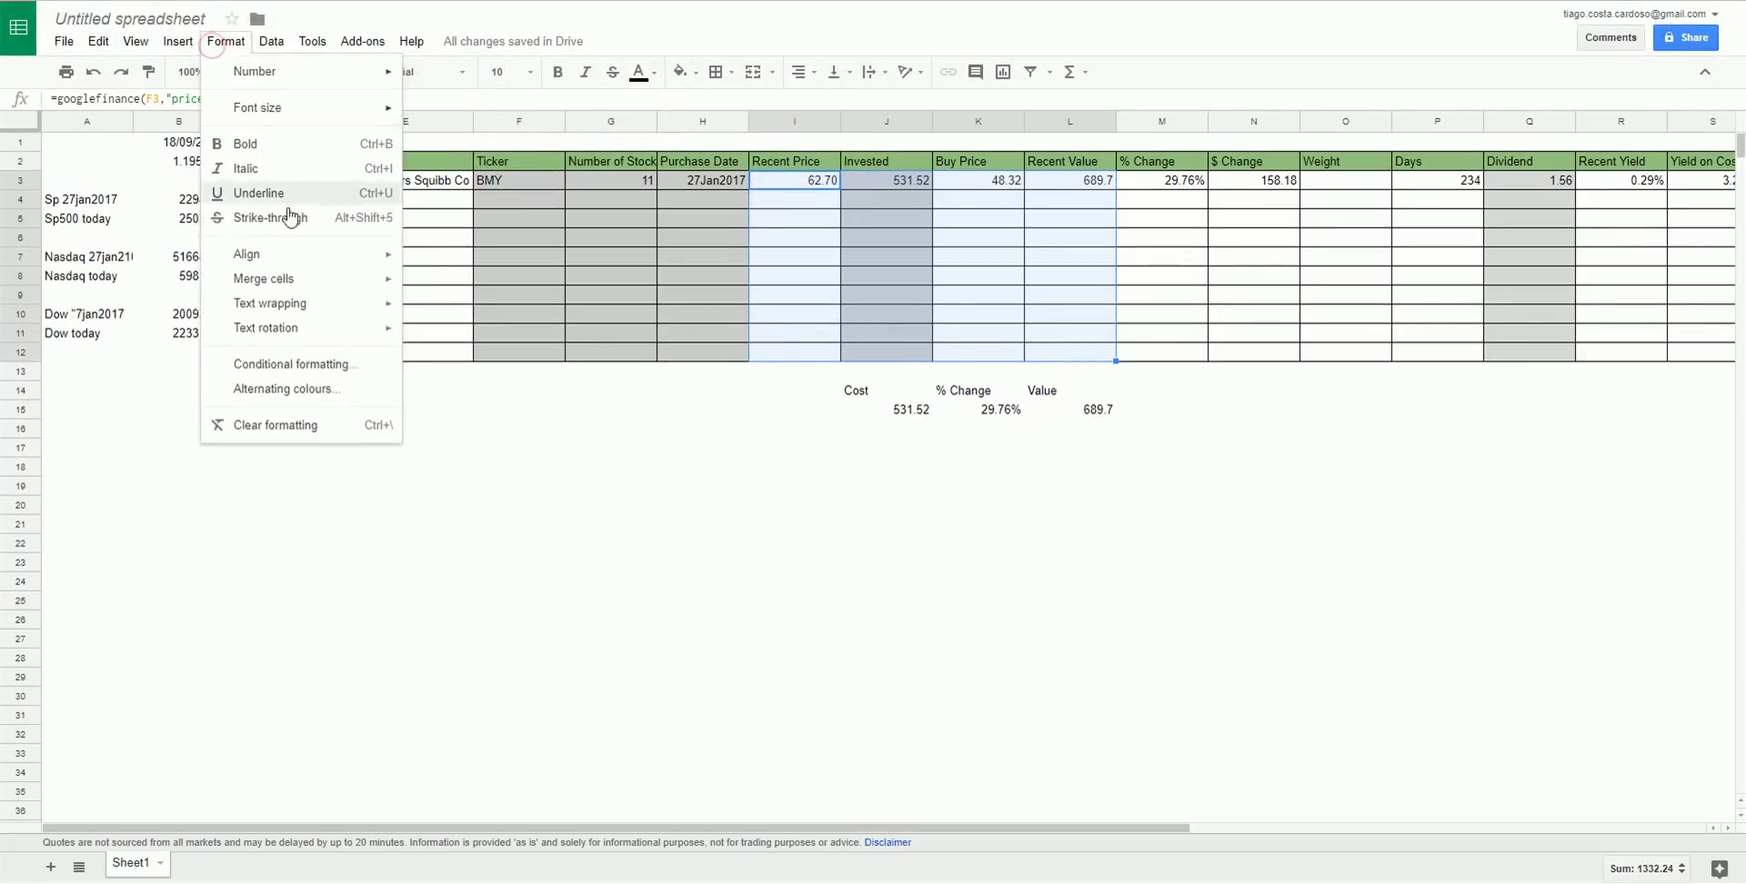
mouse_move(304, 257)
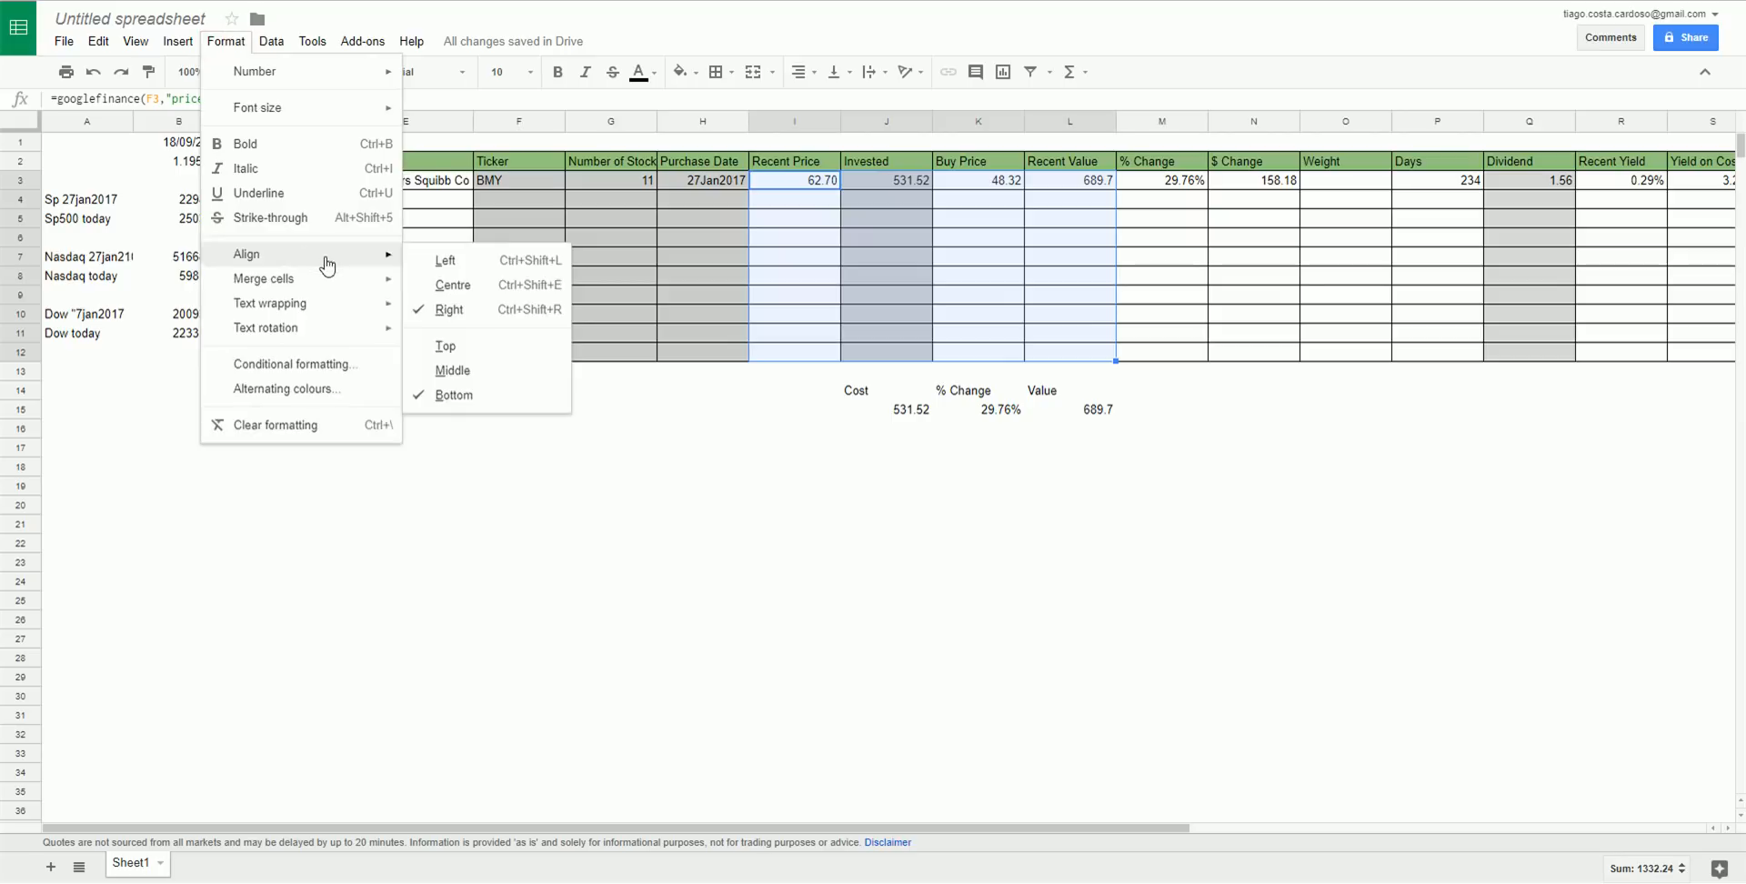
mouse_move(343, 77)
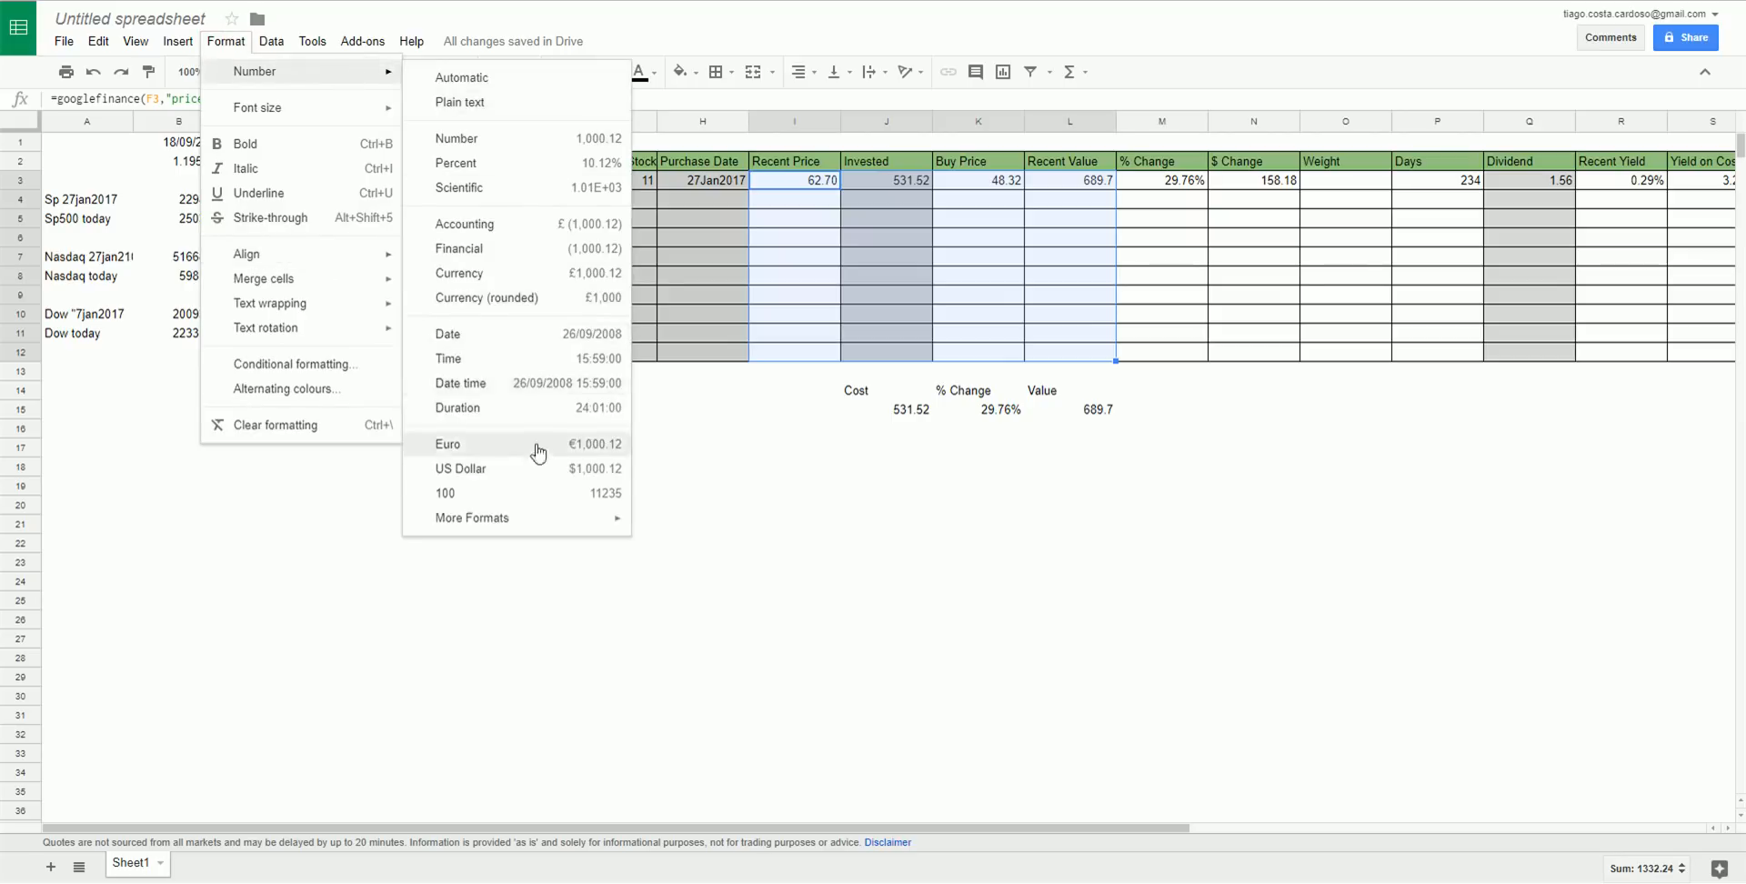
left_click(559, 469)
left_click(737, 514)
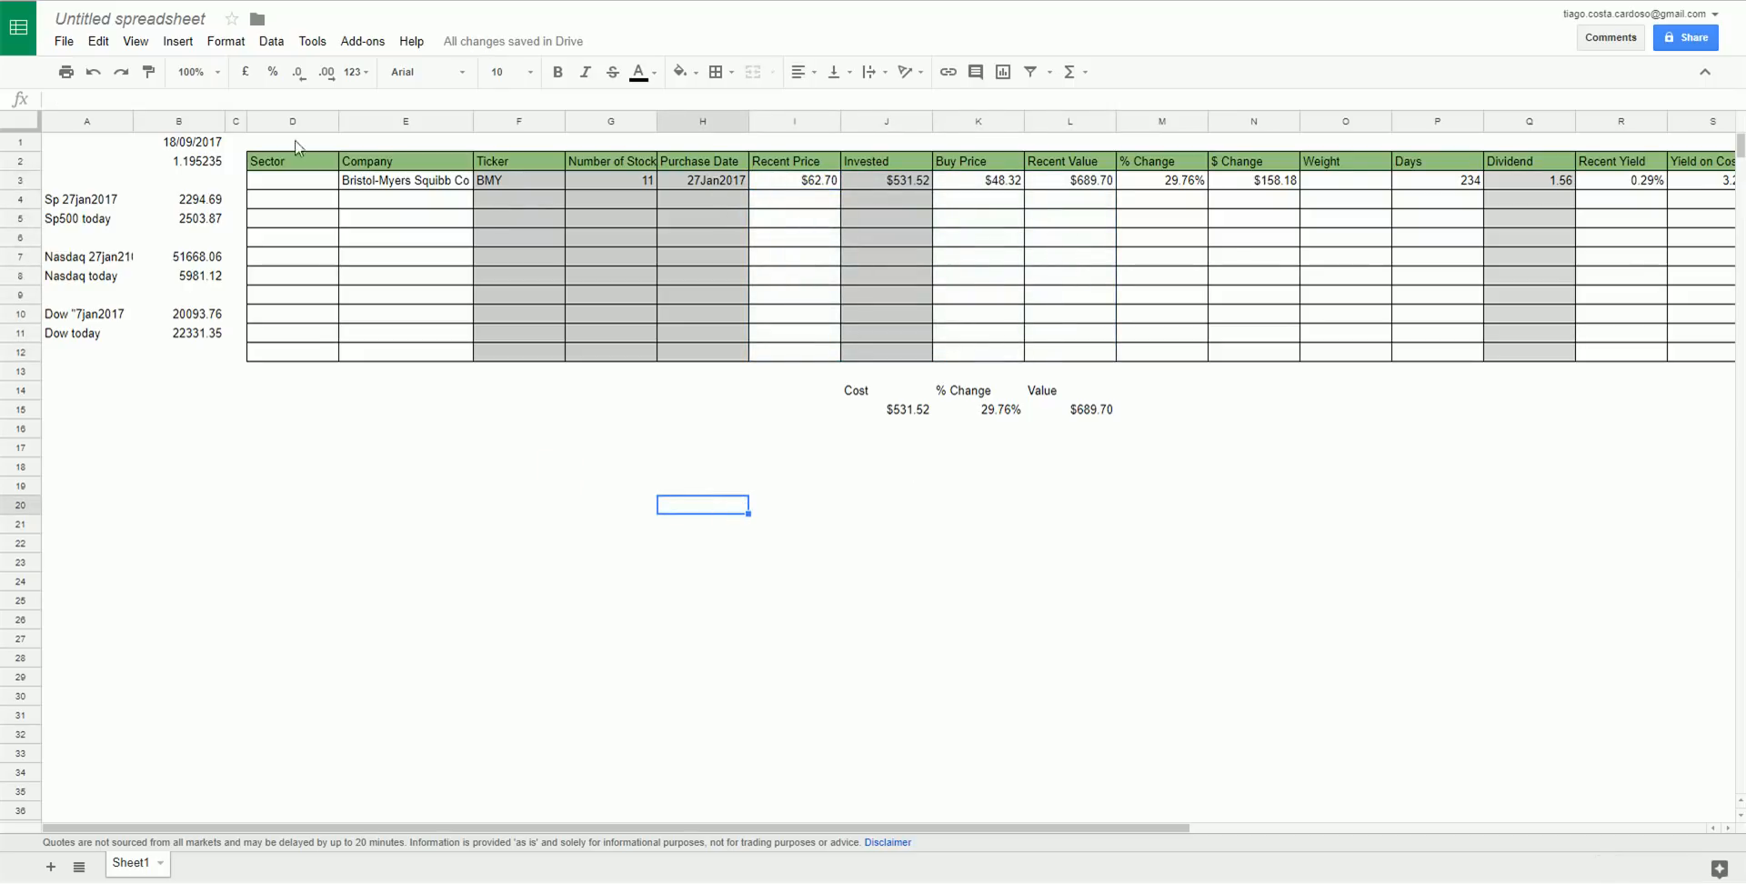
Centre the contents of columns D to T horizontally.
left_click_drag(287, 121, 1651, 359)
left_click(801, 69)
left_click(797, 68)
left_click(797, 68)
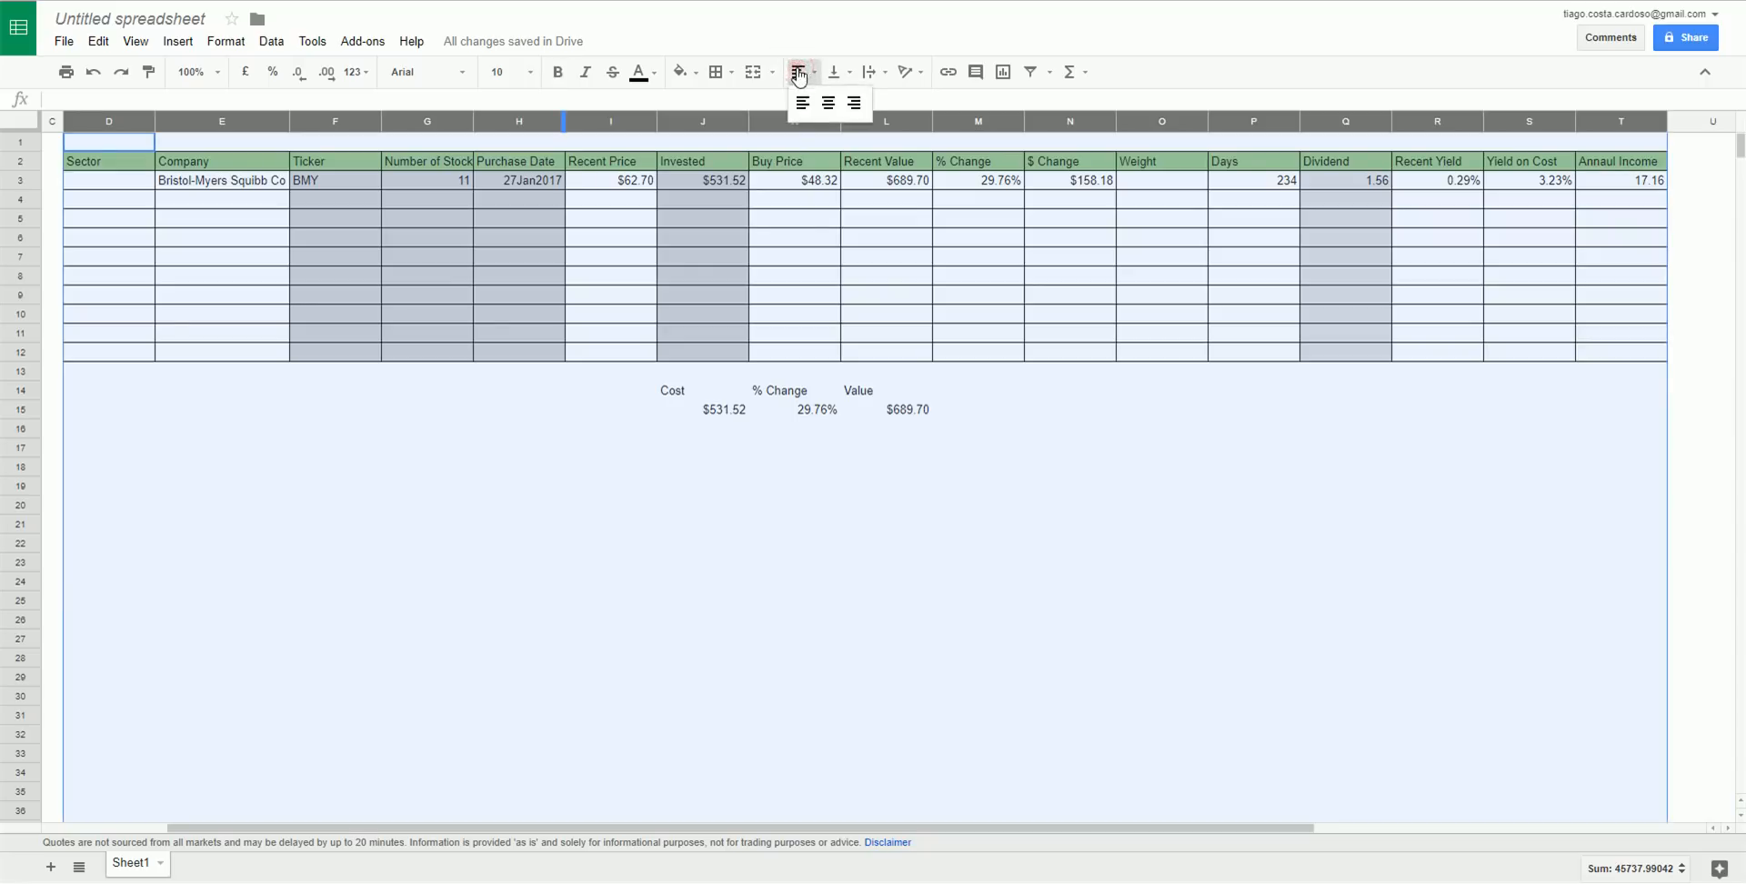
left_click(827, 106)
left_click(635, 356)
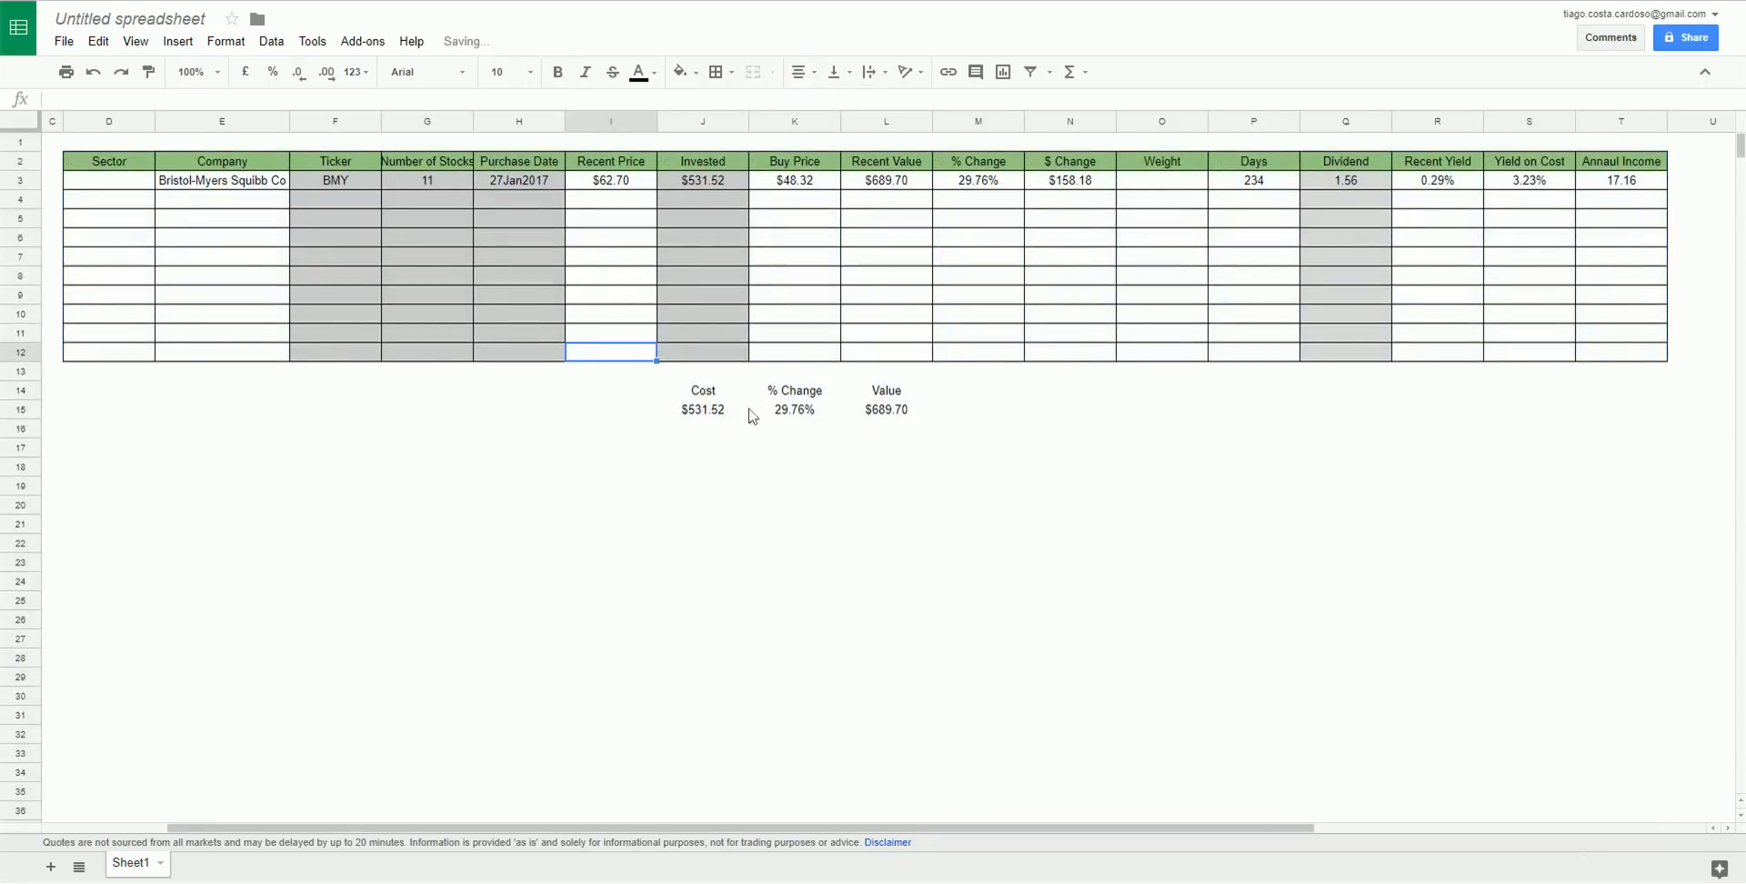
Copy the green header formatting from J2:L2 onto the summary headings Cost, % Change and Value in J14:L14.
left_click(718, 397)
left_click_drag(714, 163, 936, 162)
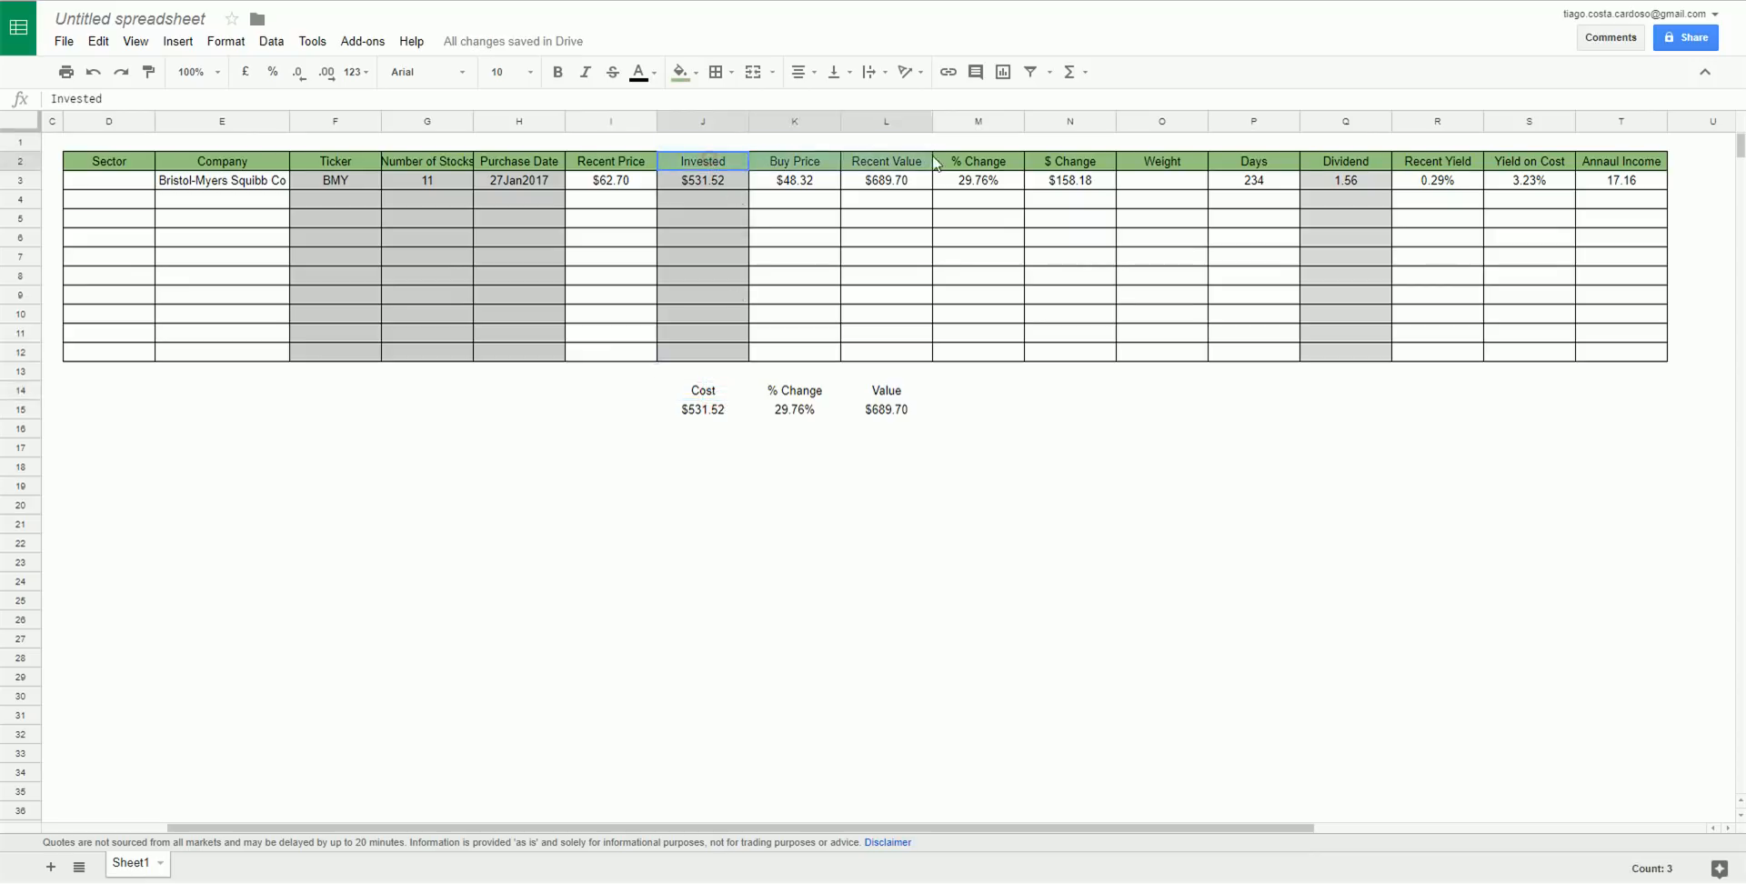
left_click(148, 72)
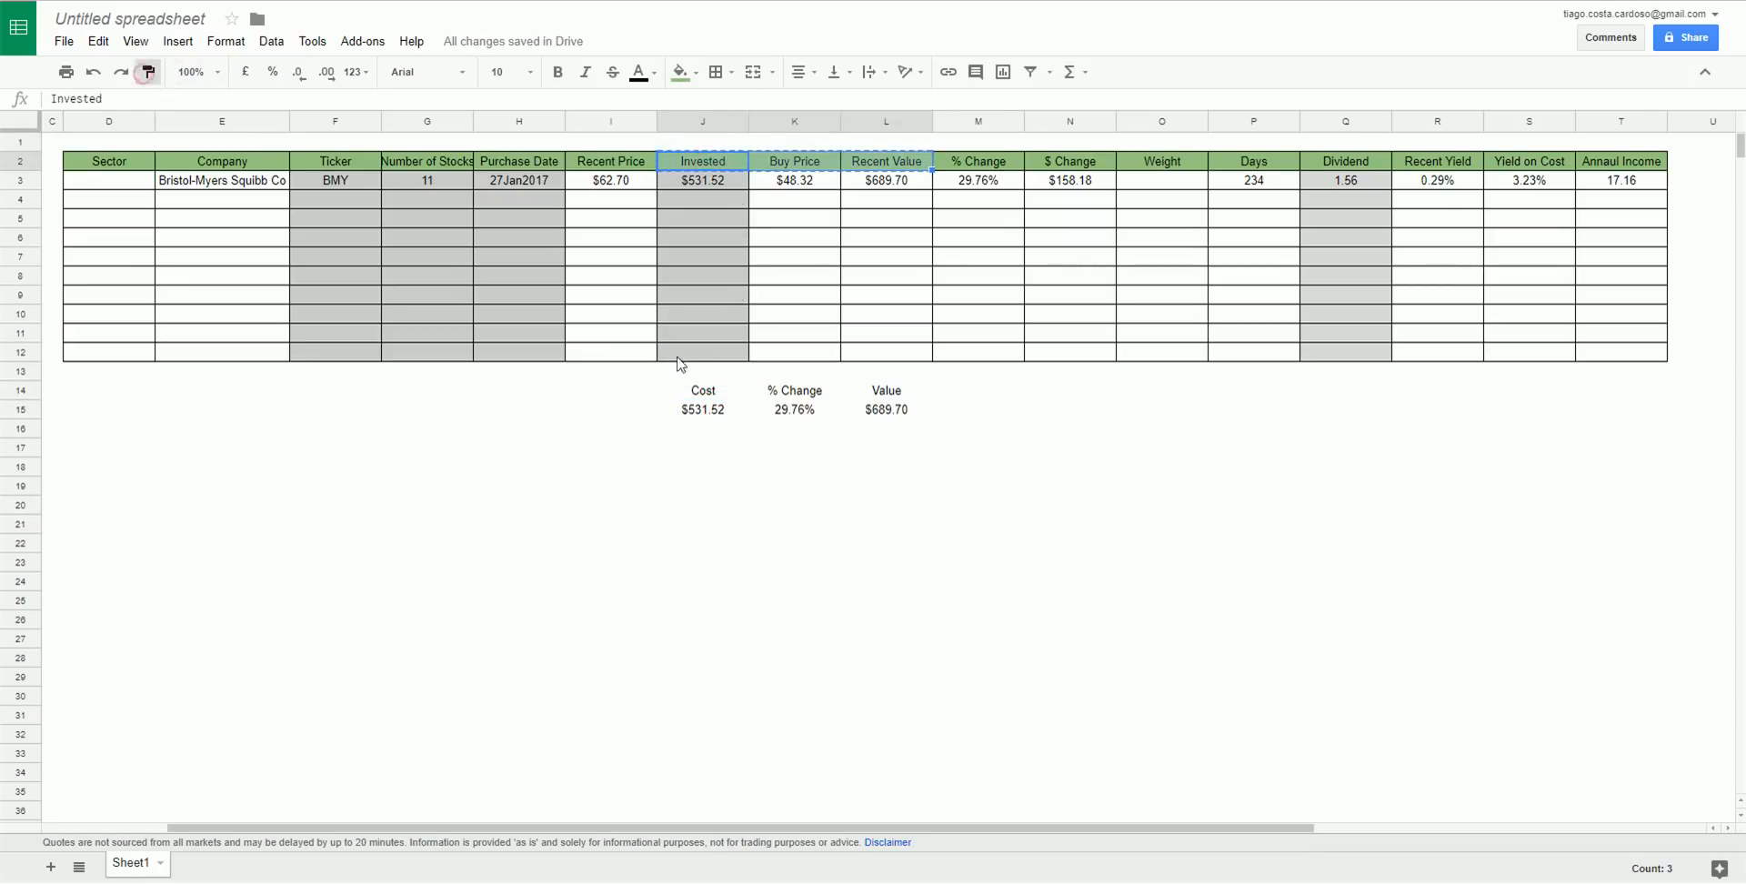
left_click_drag(701, 391, 889, 398)
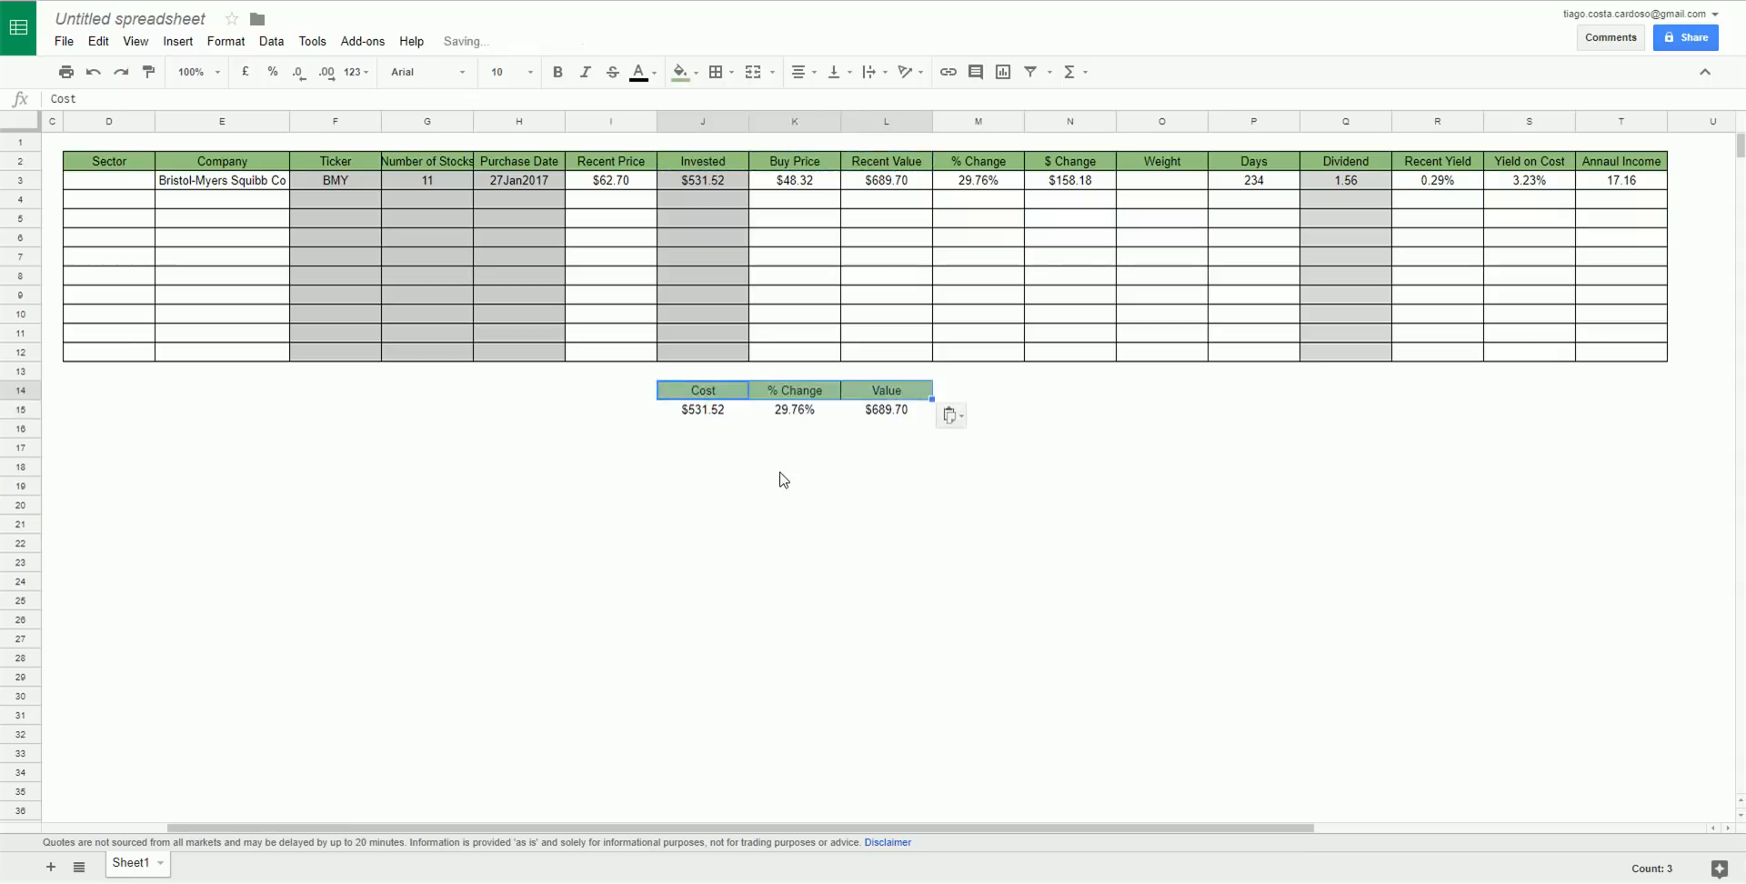
left_click(741, 455)
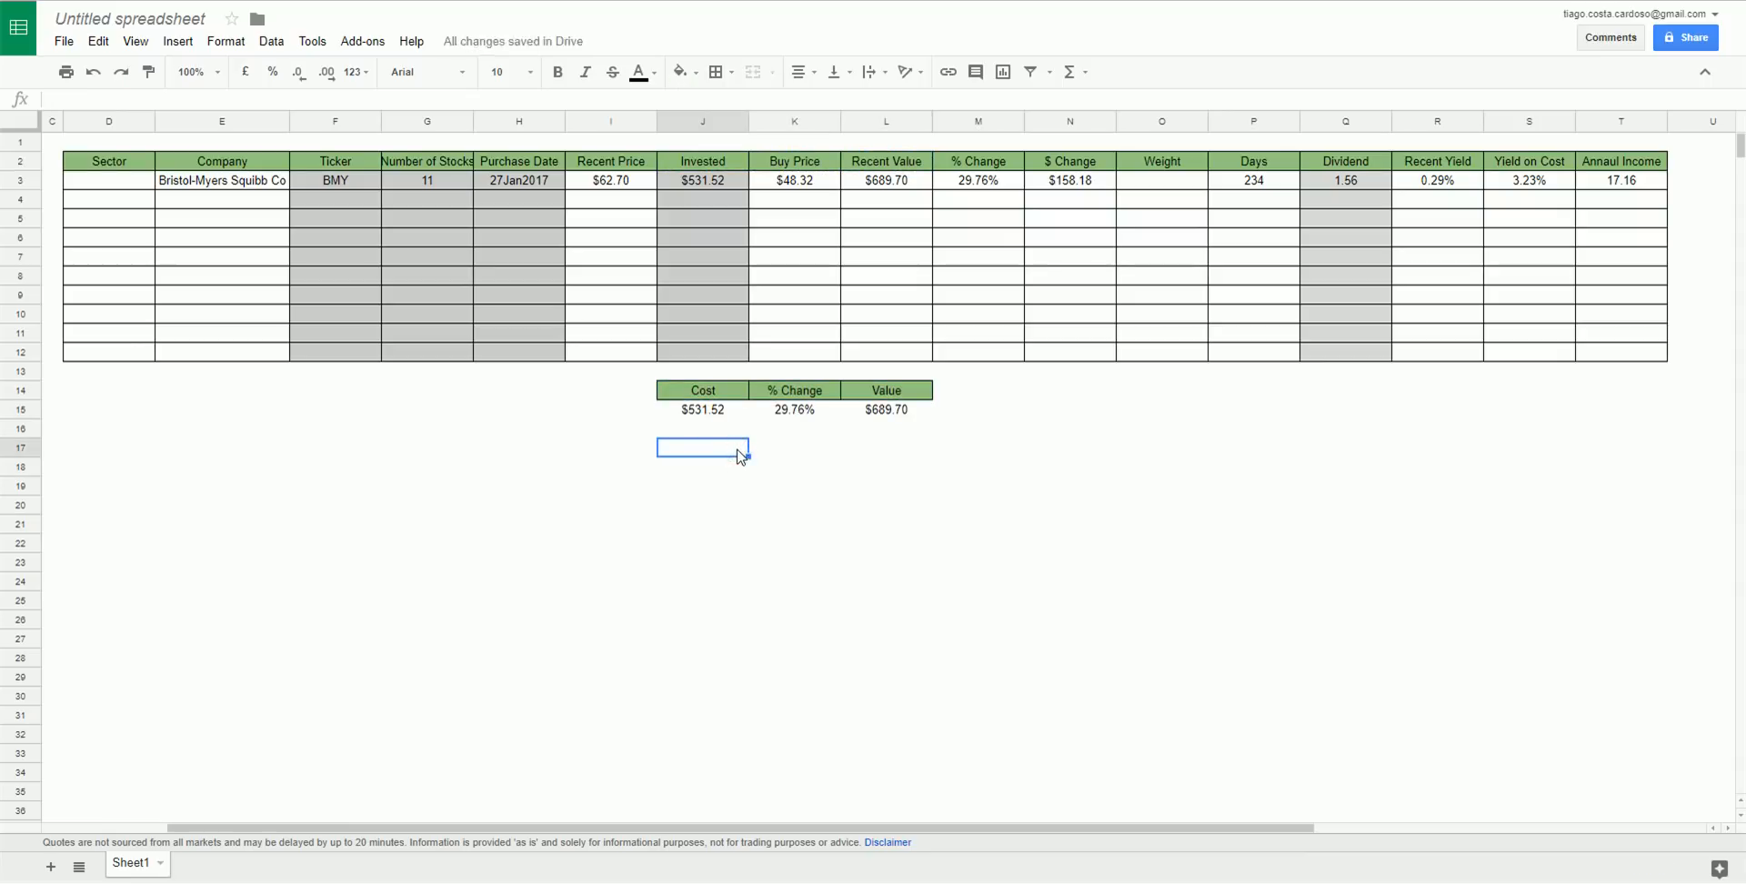
Enter a second stock in row 4 with ticker CVS, 5 shares and purchase date 30Jan2017.
left_click(354, 204)
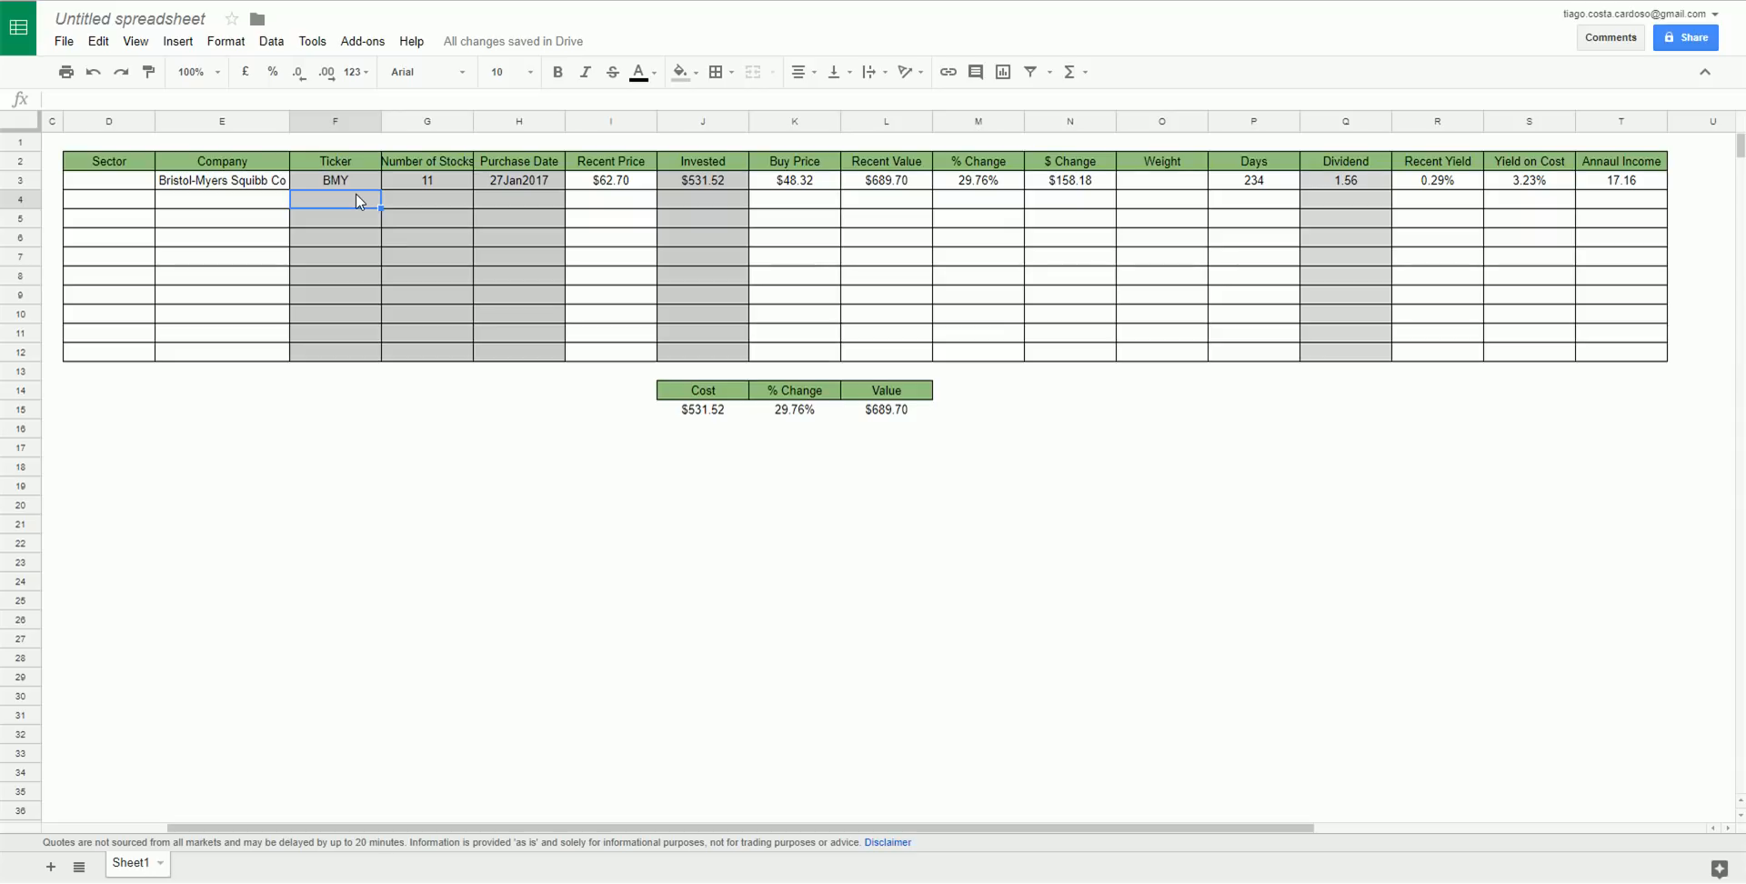
type("CVS")
key("Tab")
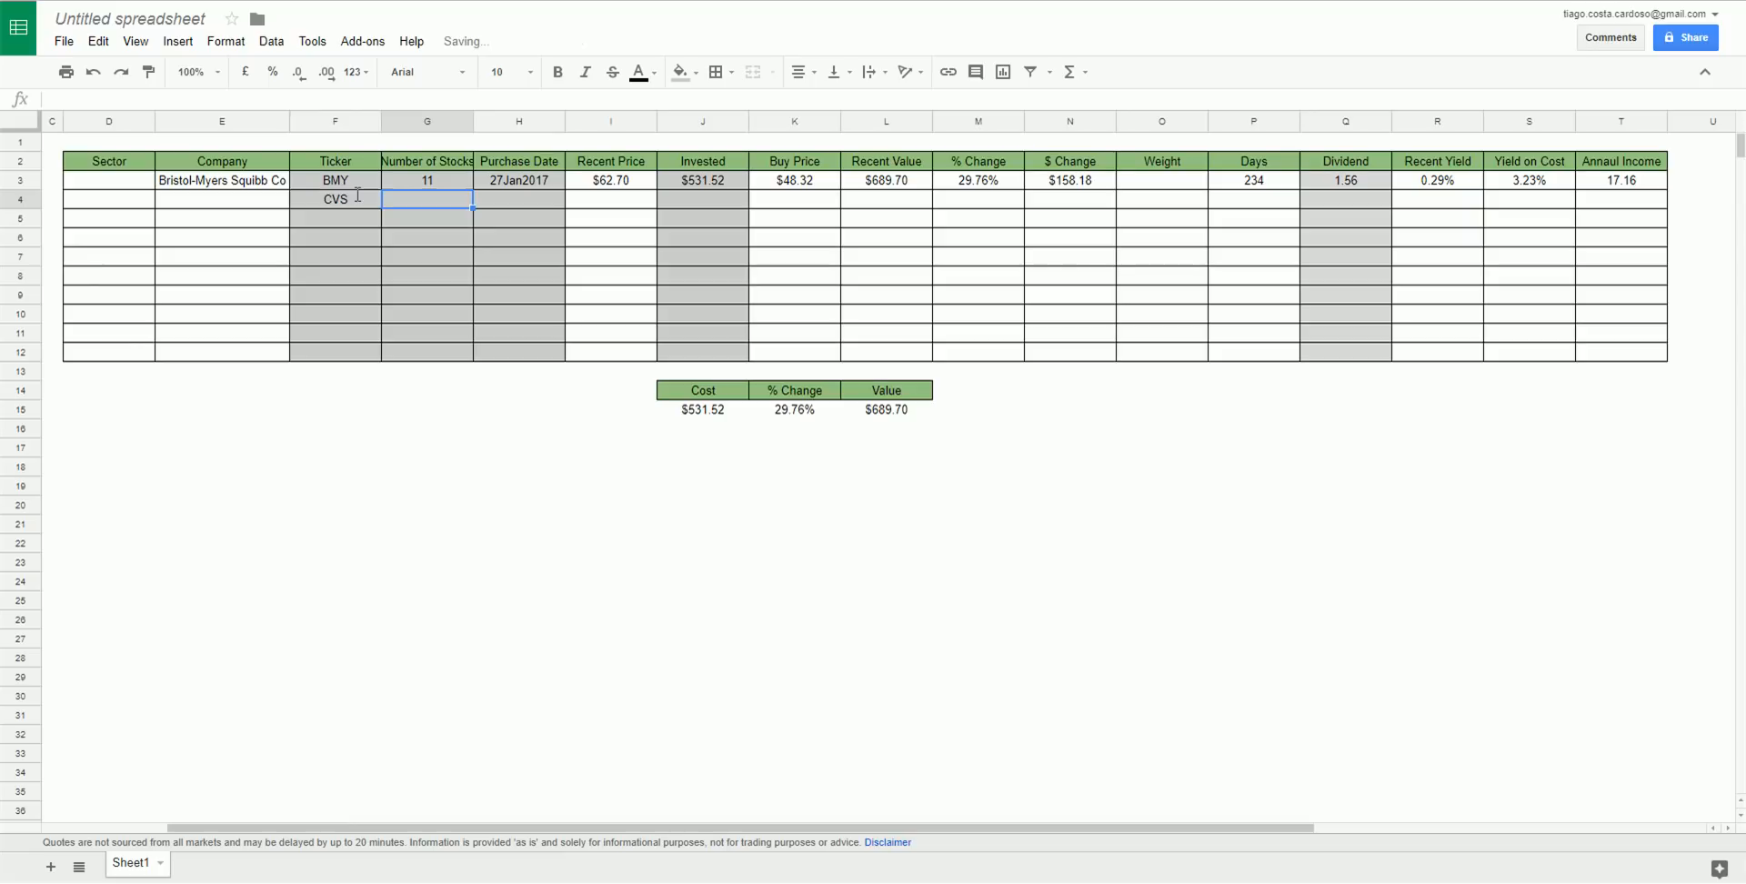
type("5")
key("Tab")
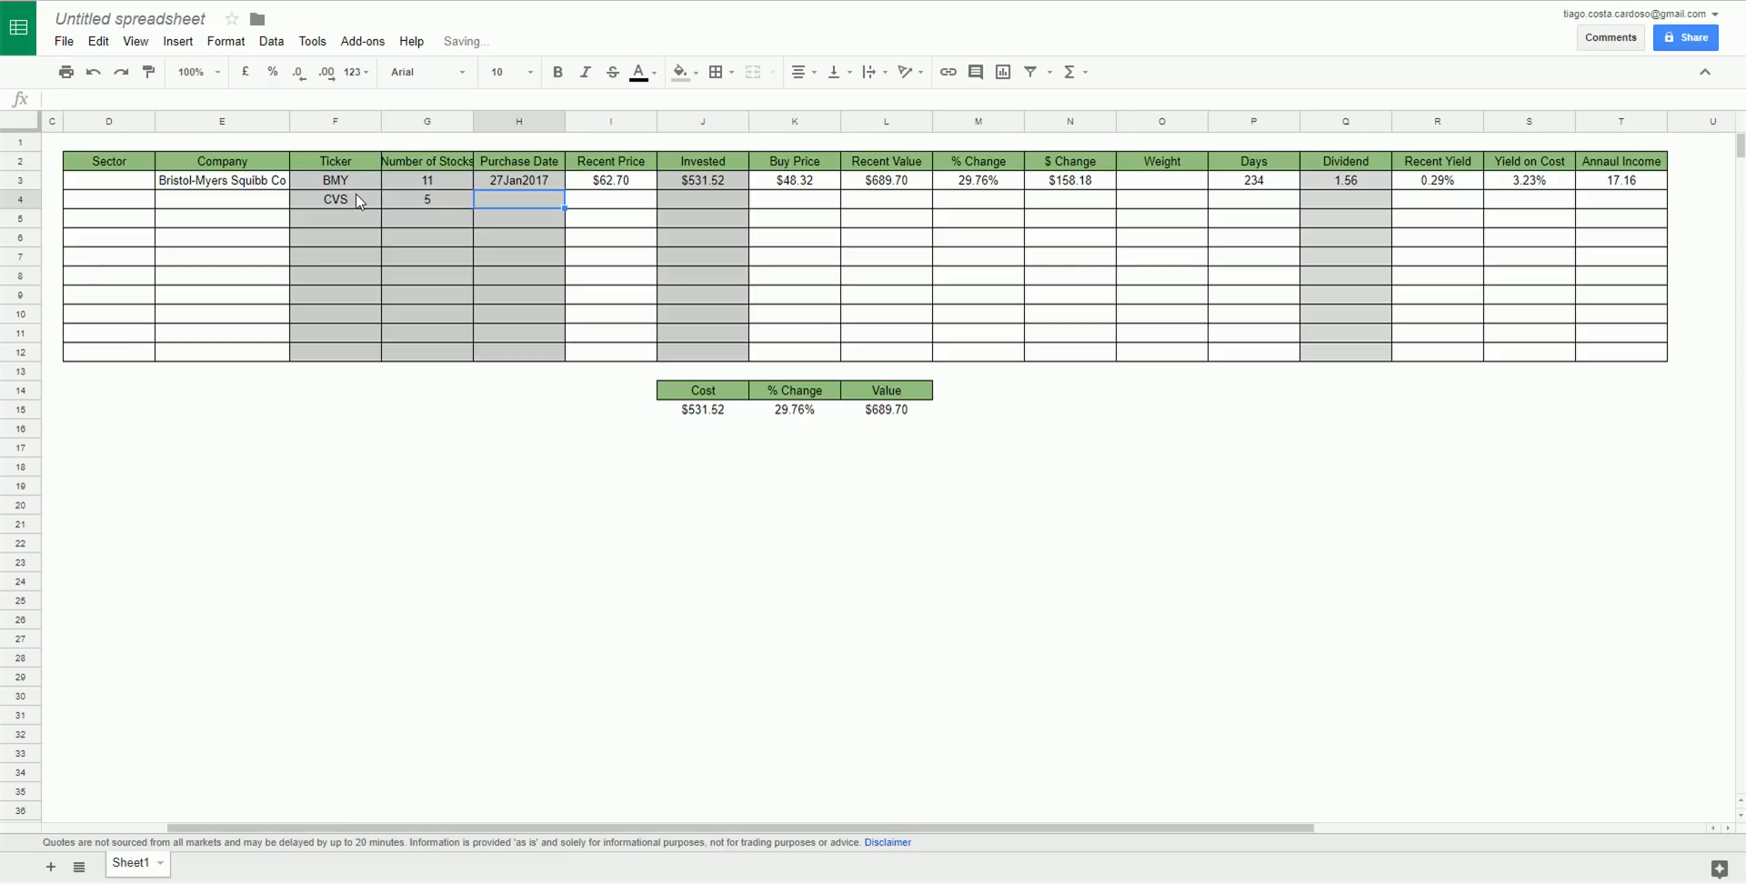
type("30jan2017")
key("Tab")
key("Tab")
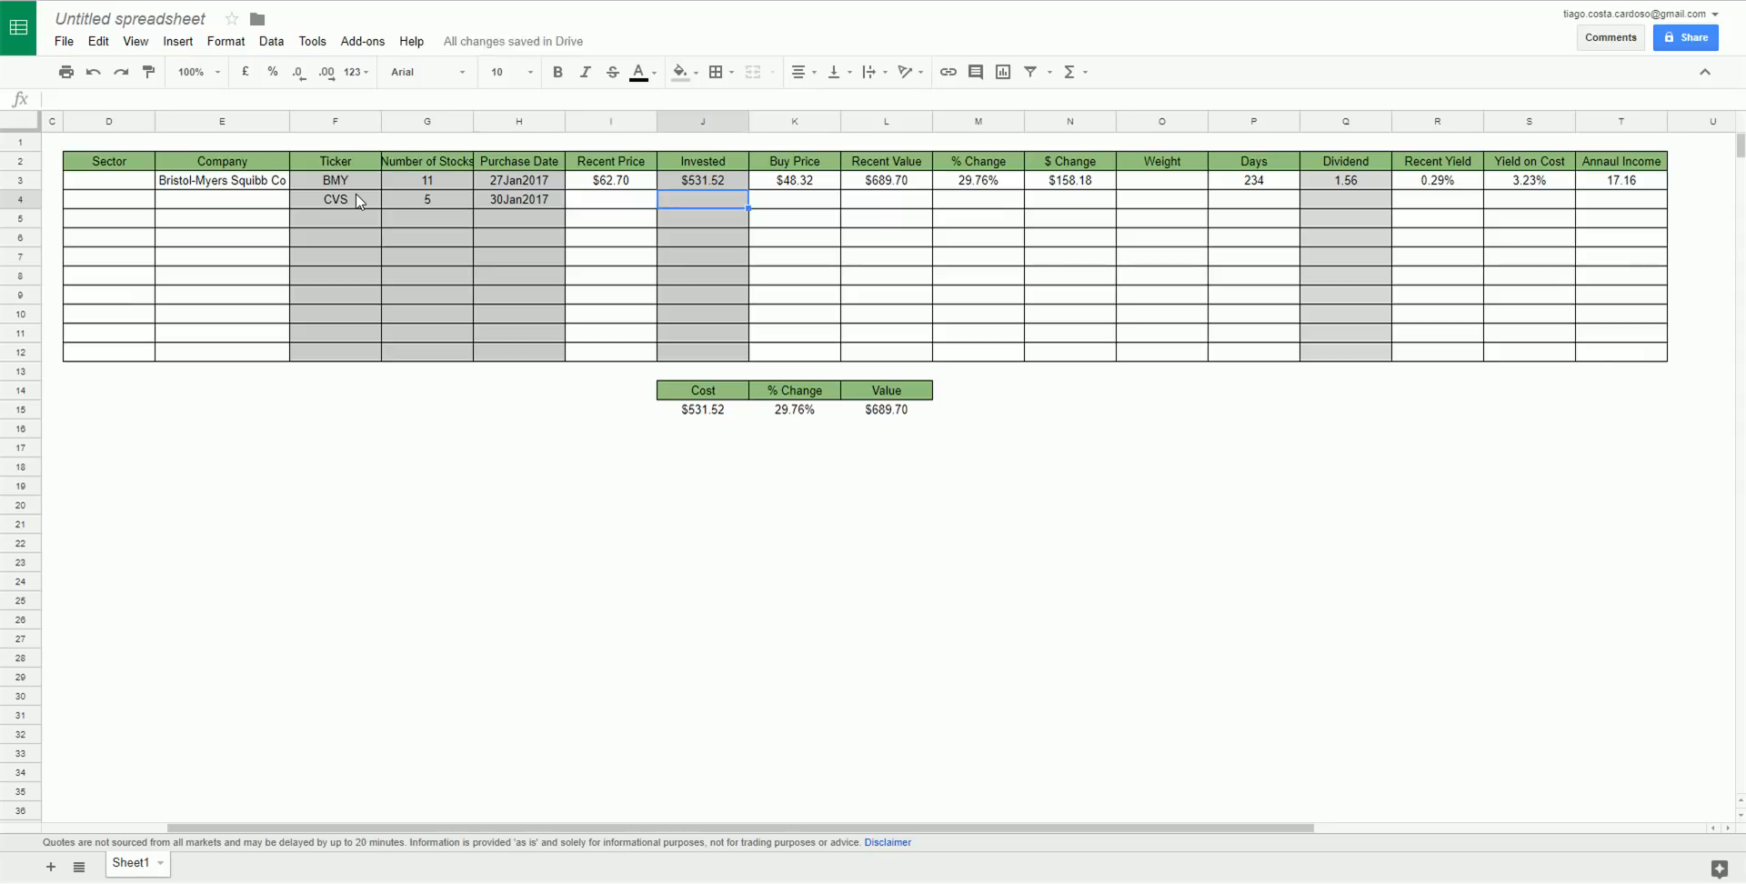
Enter 390.60 as the Invested amount and 2 as the Dividend for CVS in row 4.
type("390.60")
key("Tab")
key("Left")
key("Right")
key("Right")
key("Right")
key("Right")
key("Right")
key("Right")
key("Right")
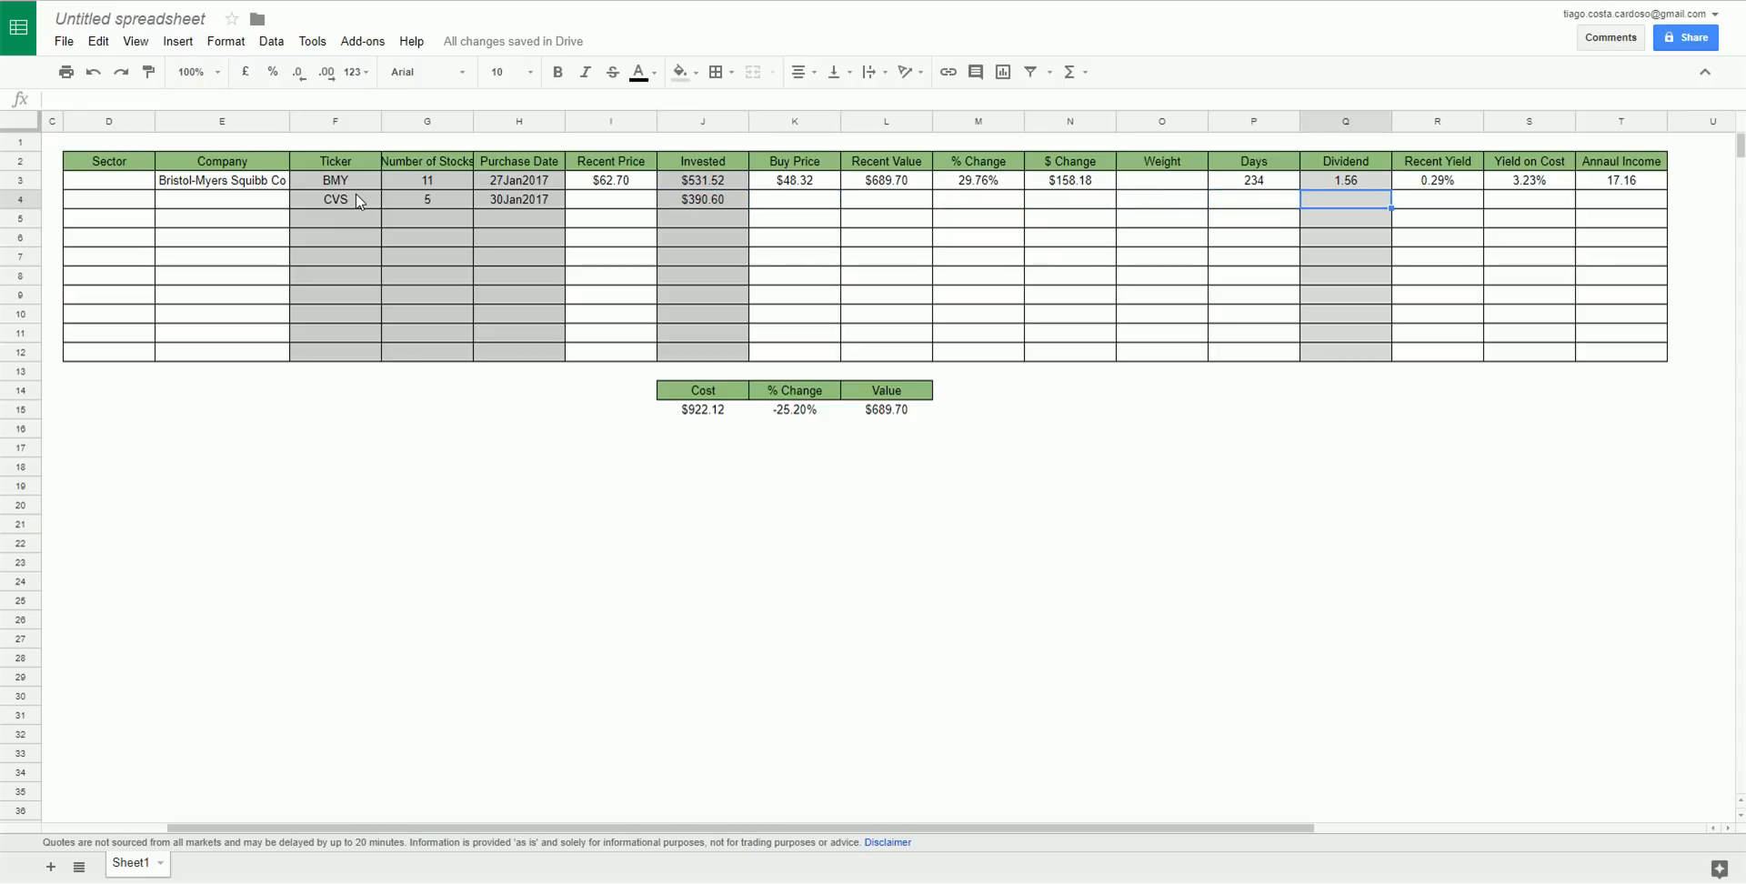
type("2")
key("Return")
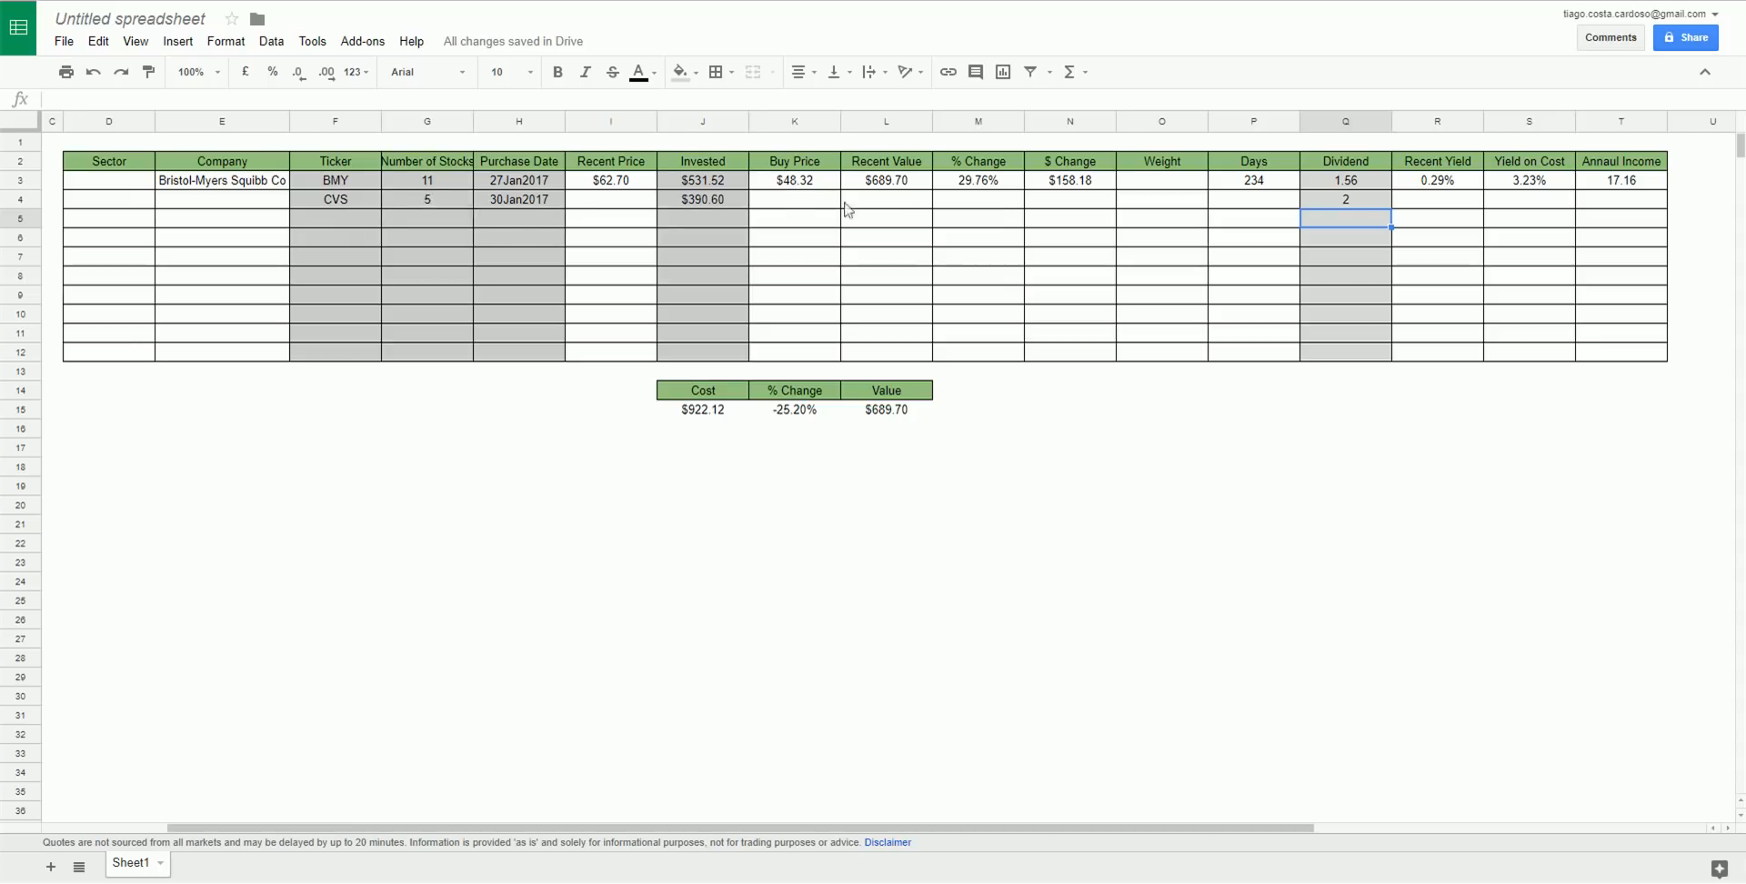
Fill the row 3 formulas for Buy Price through Days and for Recent Price down to row 4.
left_click_drag(774, 184, 1302, 209)
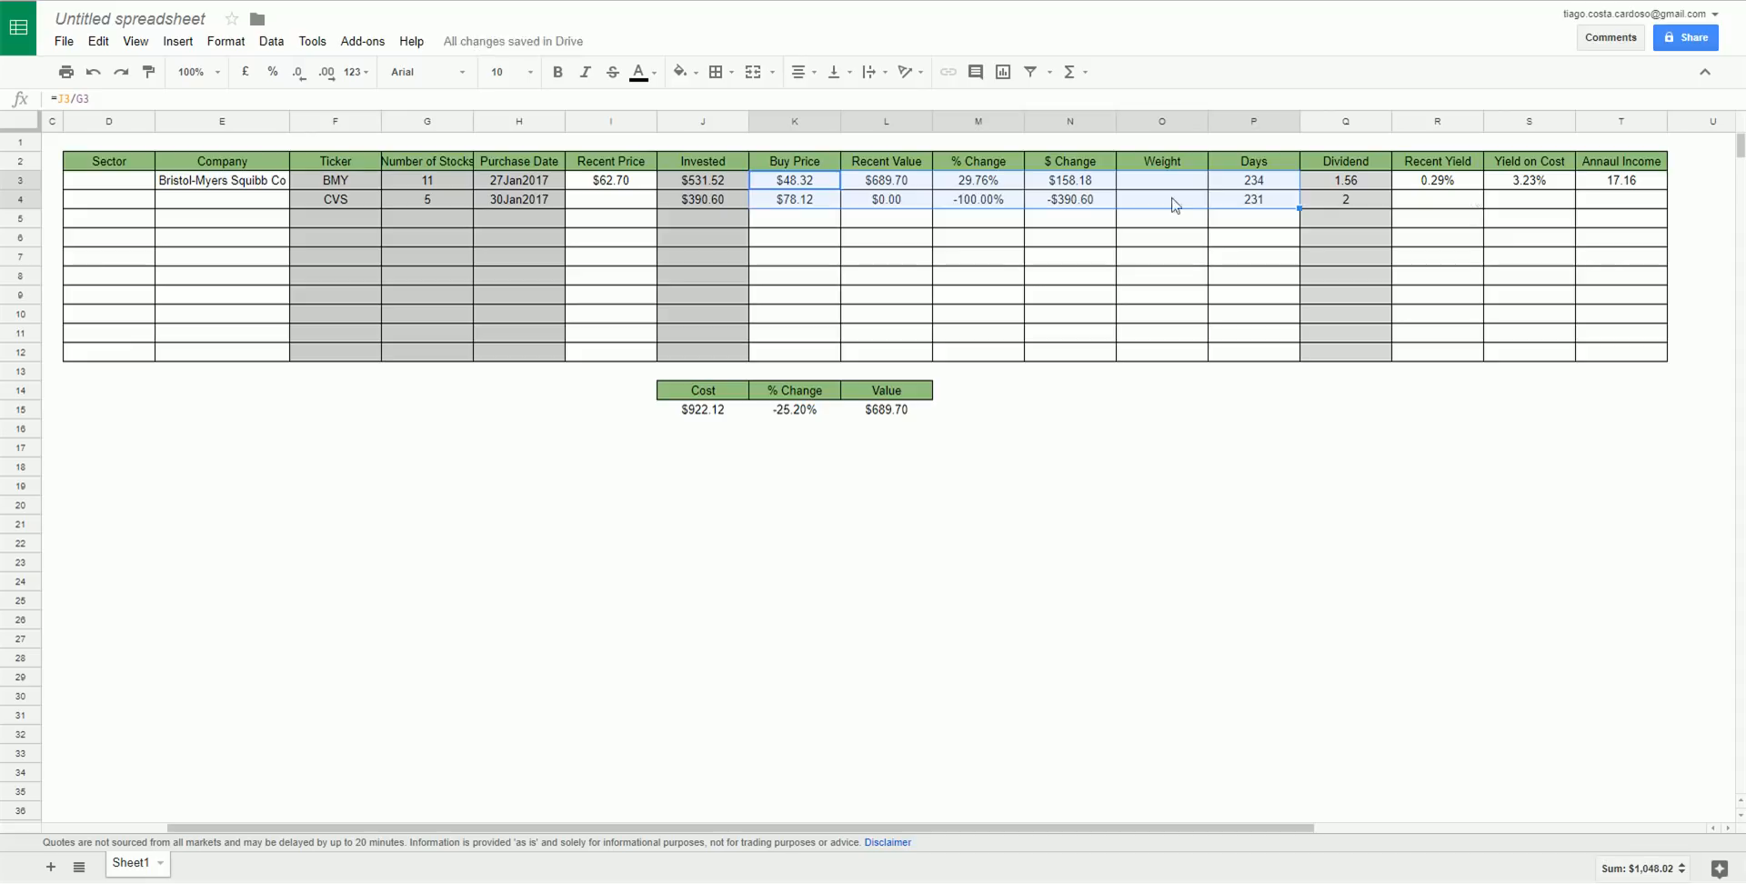
left_click(635, 188)
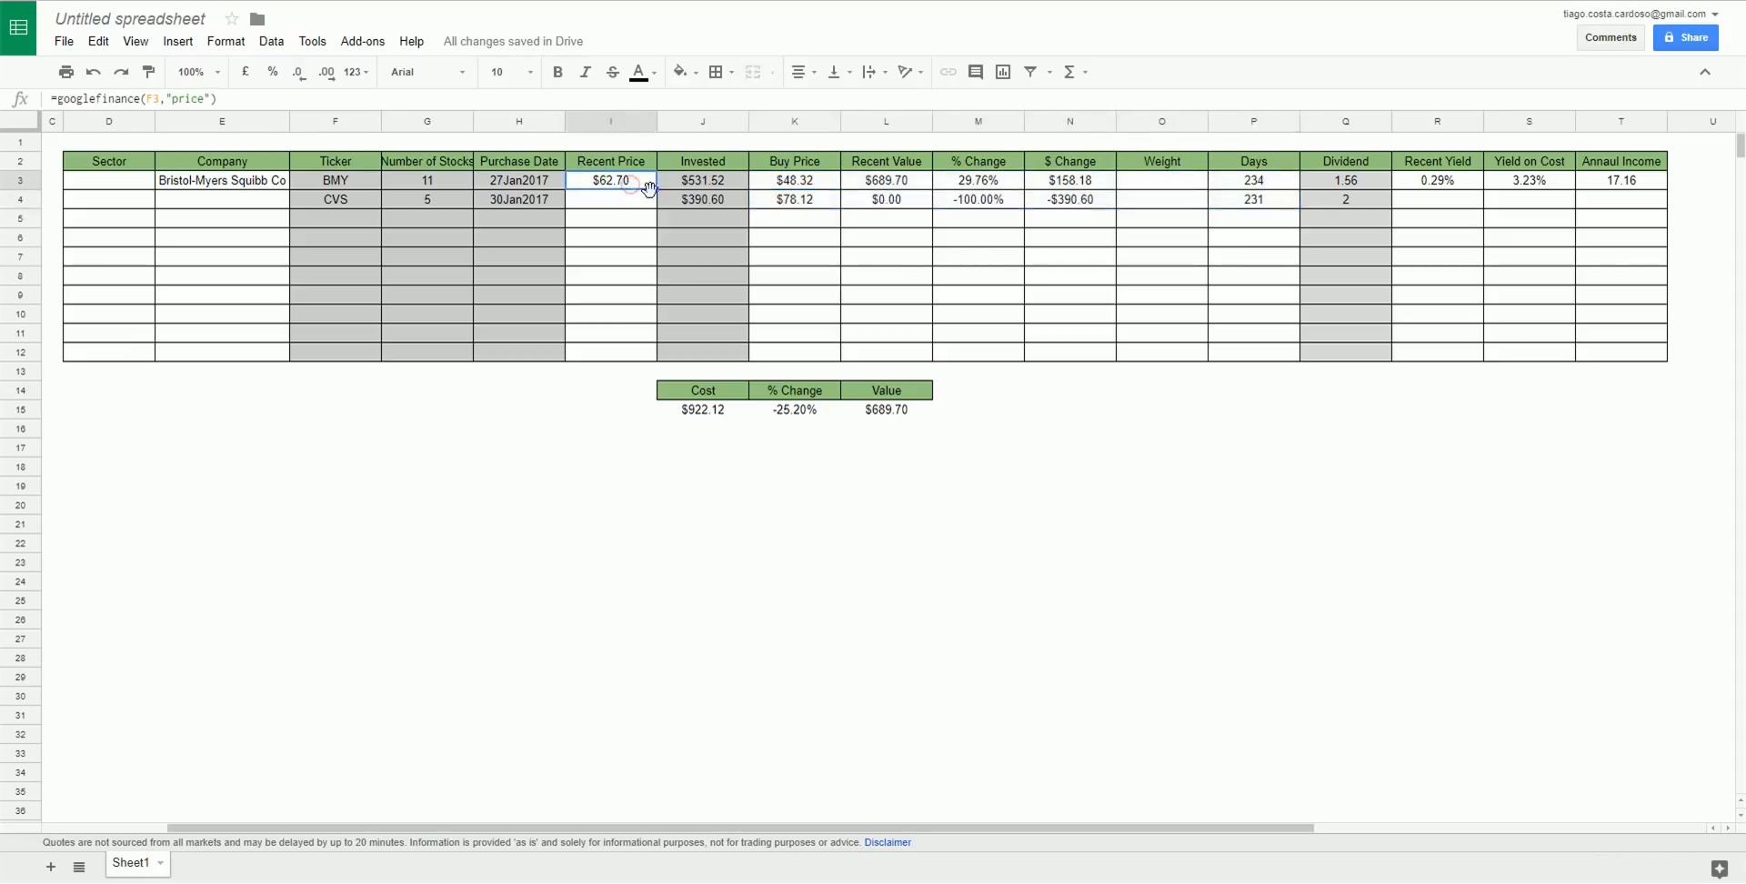
left_click_drag(652, 186, 652, 207)
Fill the Company formula down to row 4, and the Recent Yield to Annual Income formulas down to row 5.
left_click(254, 181)
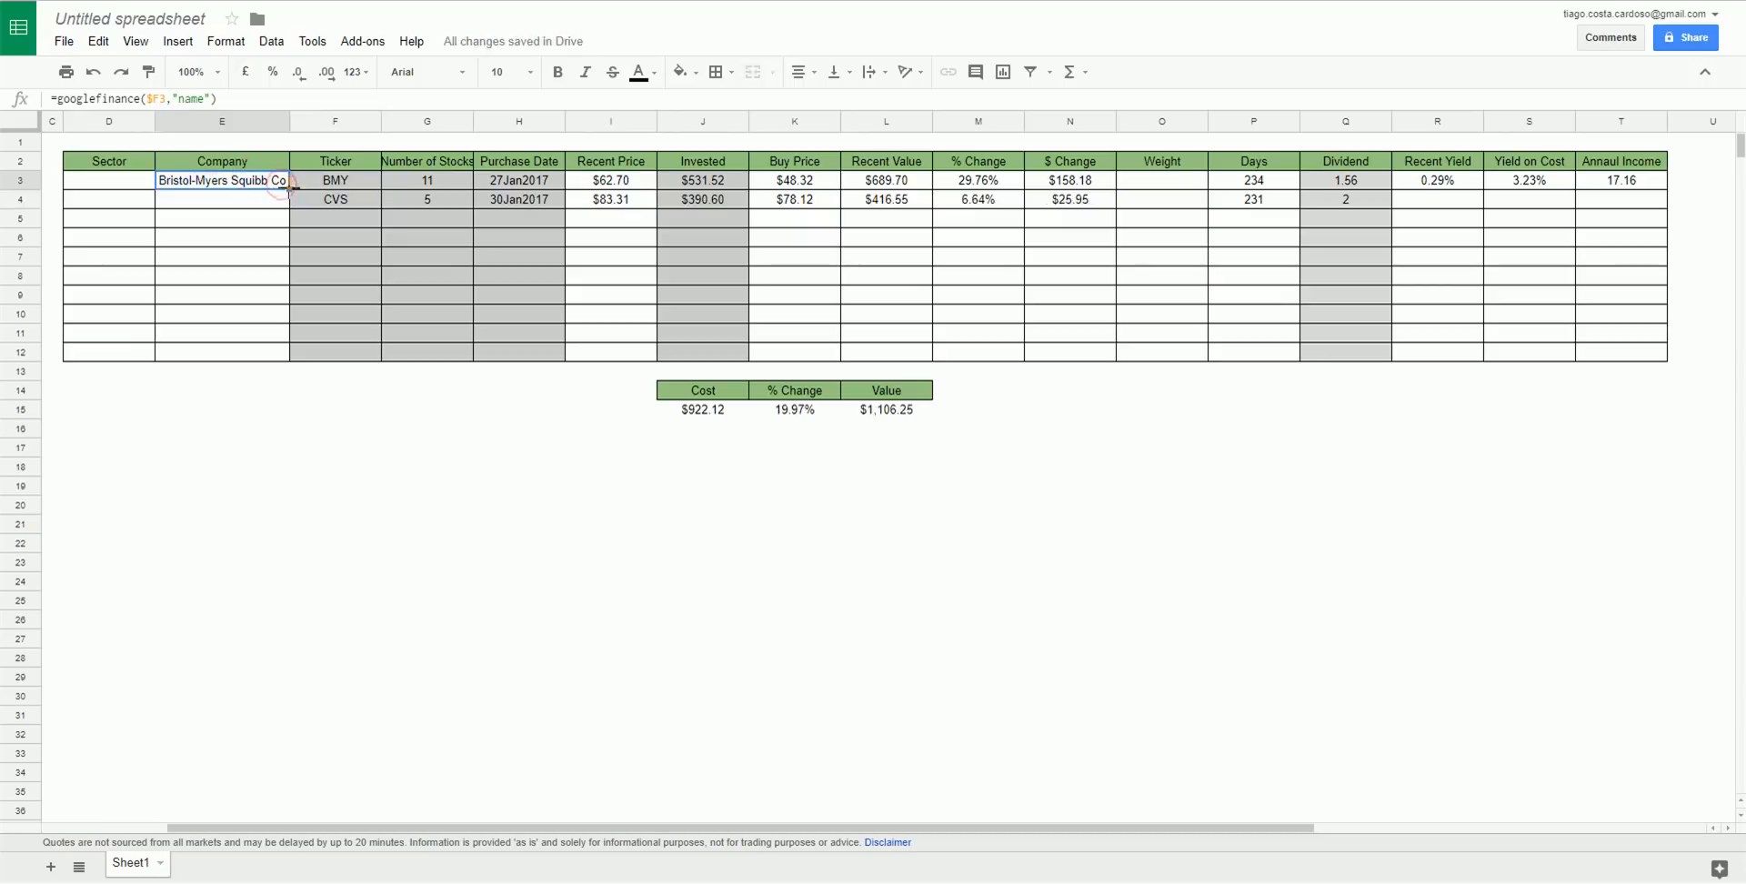
left_click_drag(289, 187, 289, 206)
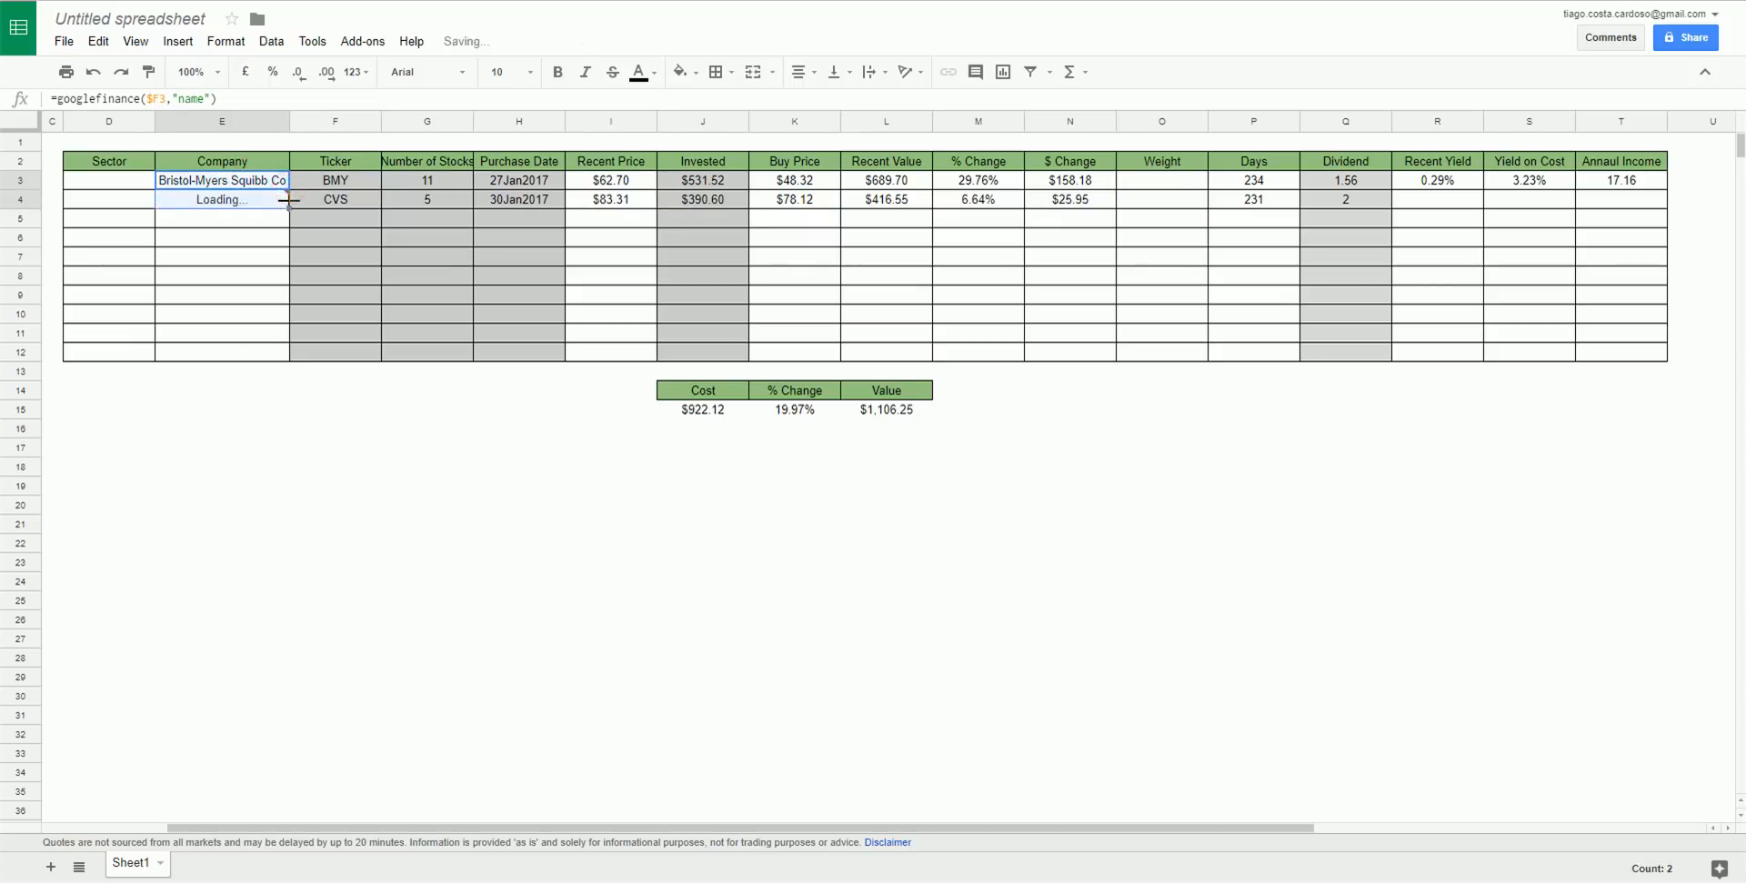
left_click(897, 304)
left_click_drag(1445, 182, 1667, 223)
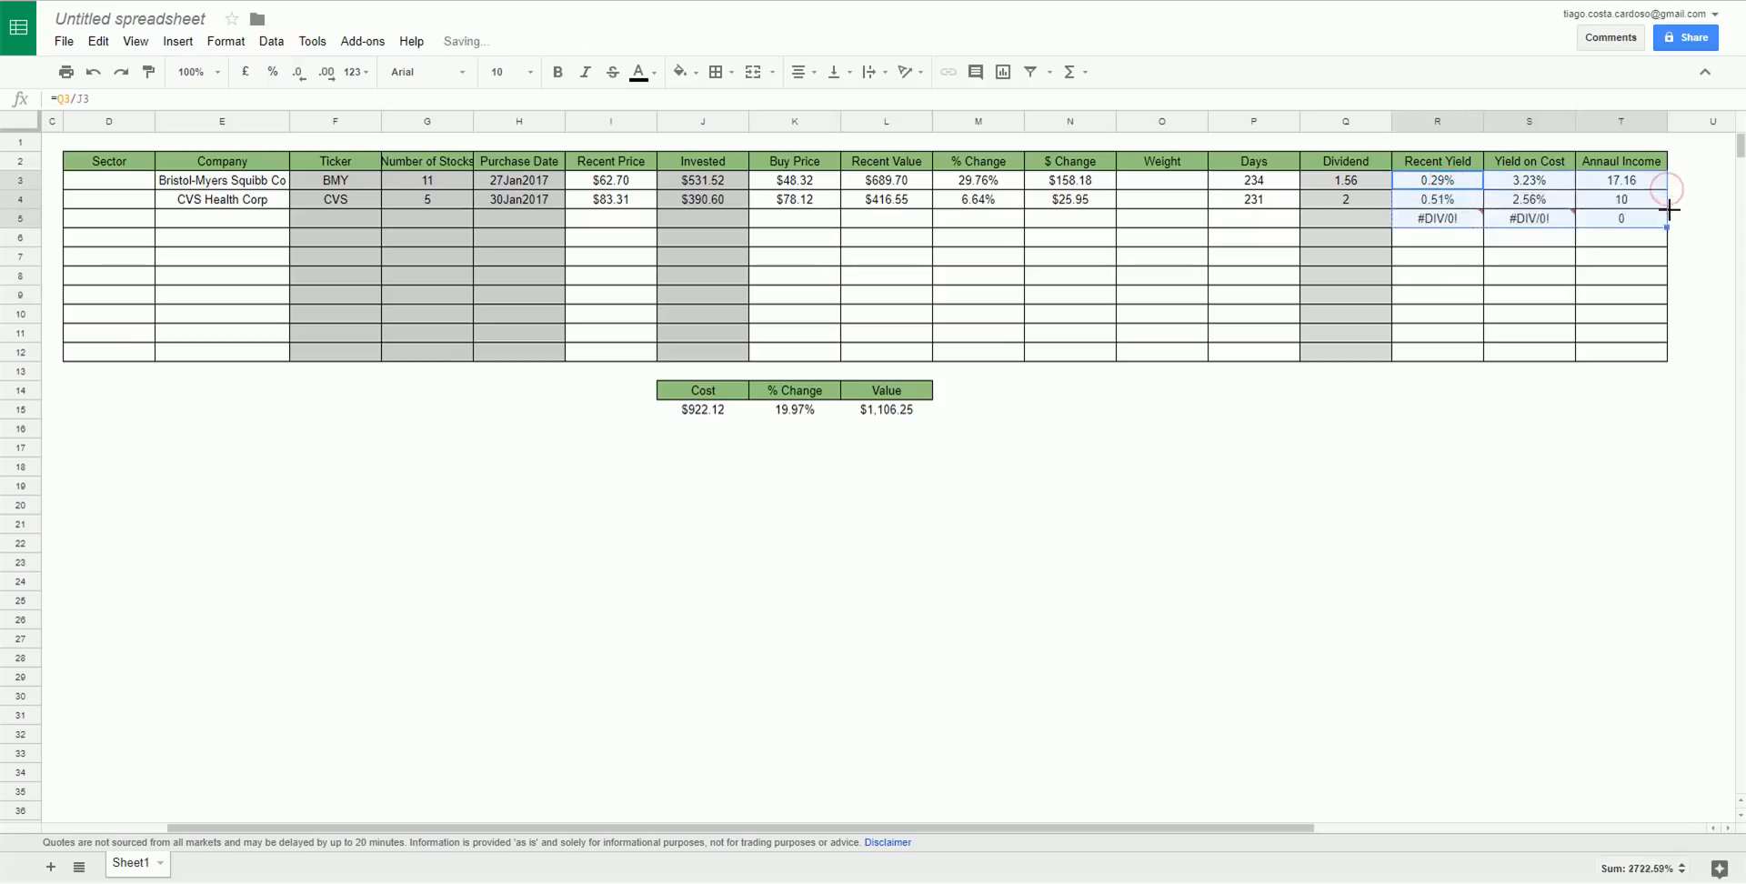
left_click(1195, 182)
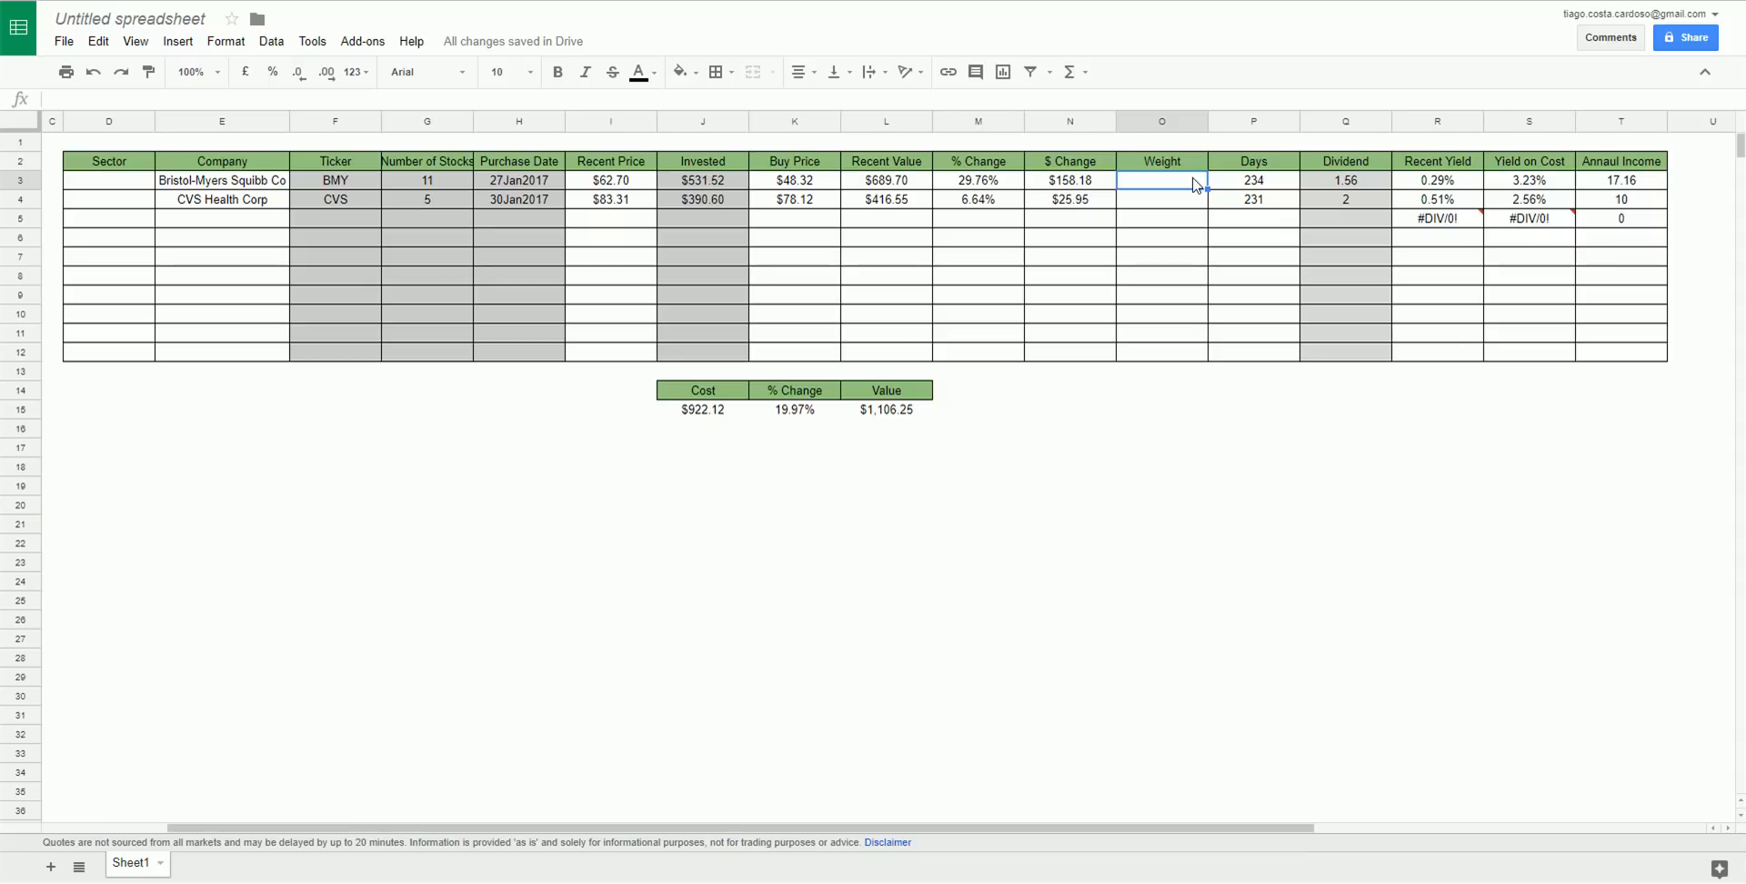
type("+")
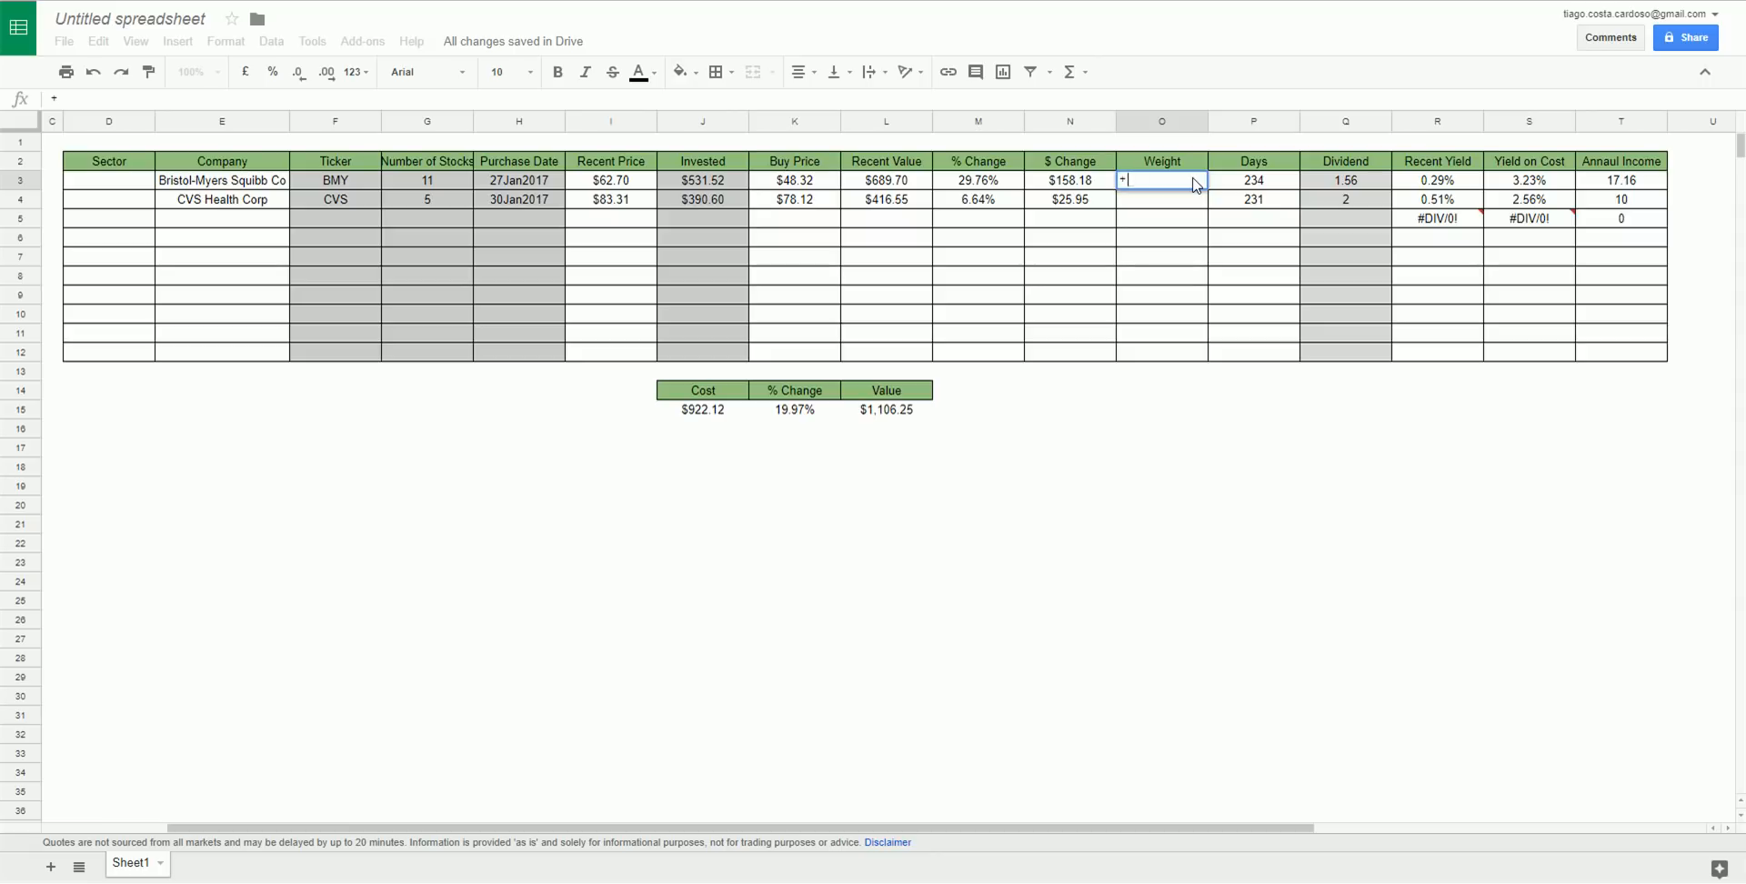
key("Left")
key("Left")
key("Left")
key("Left")
key("Left")
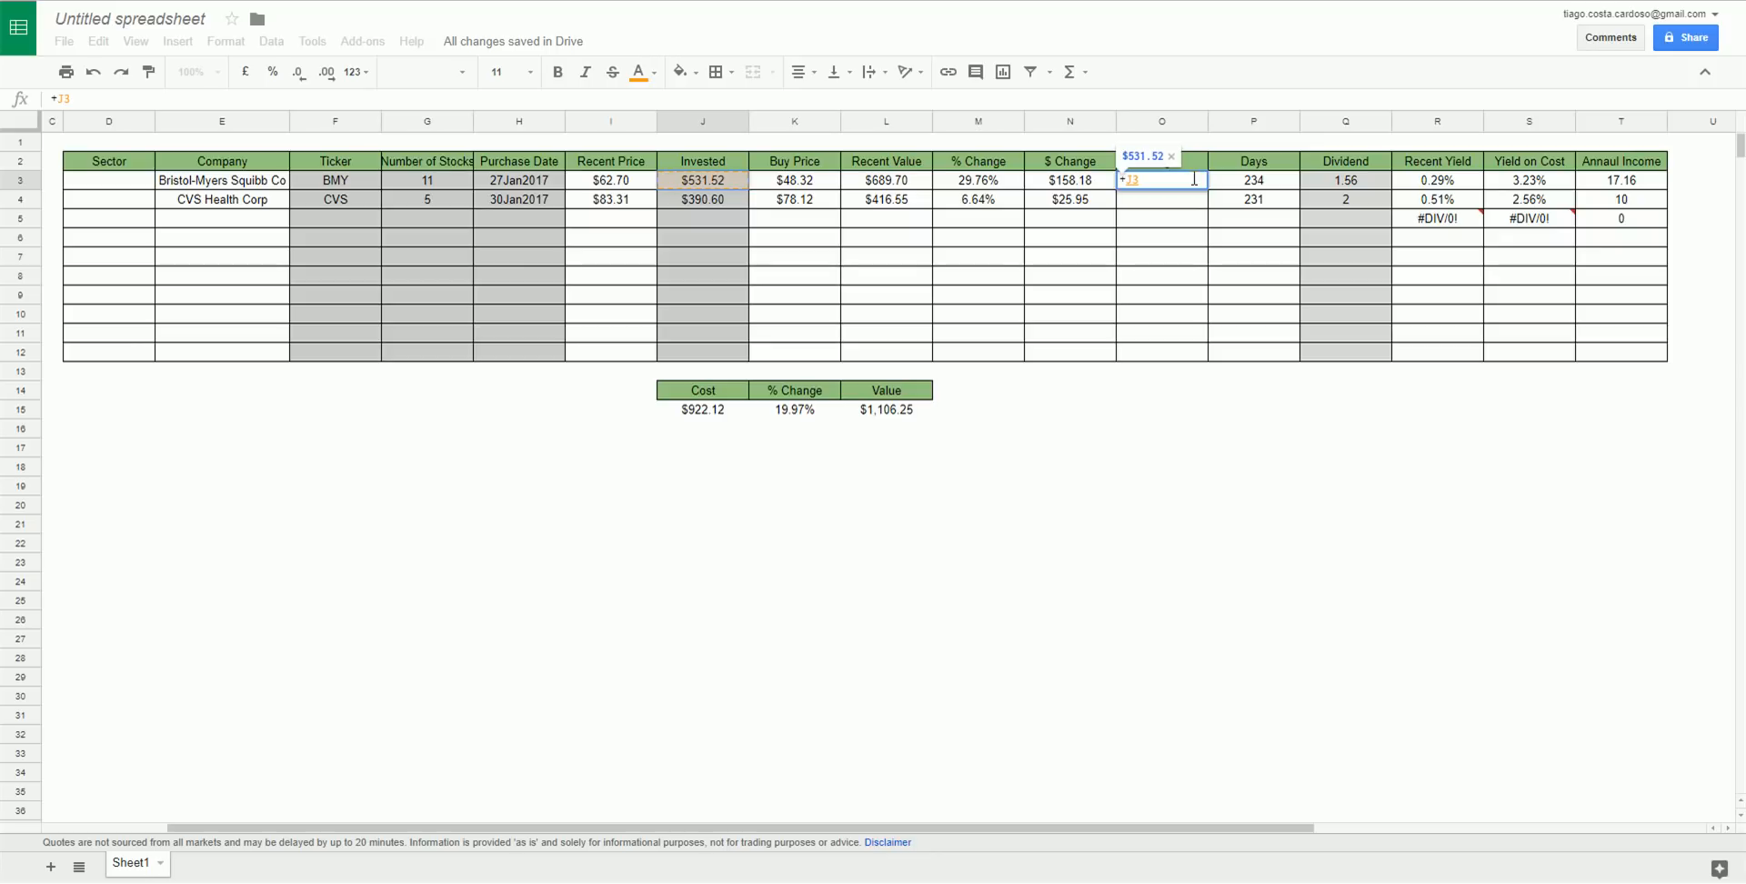
type("/")
key("Down")
key("Down")
key("Down")
key("Down")
key("Down")
key("Down")
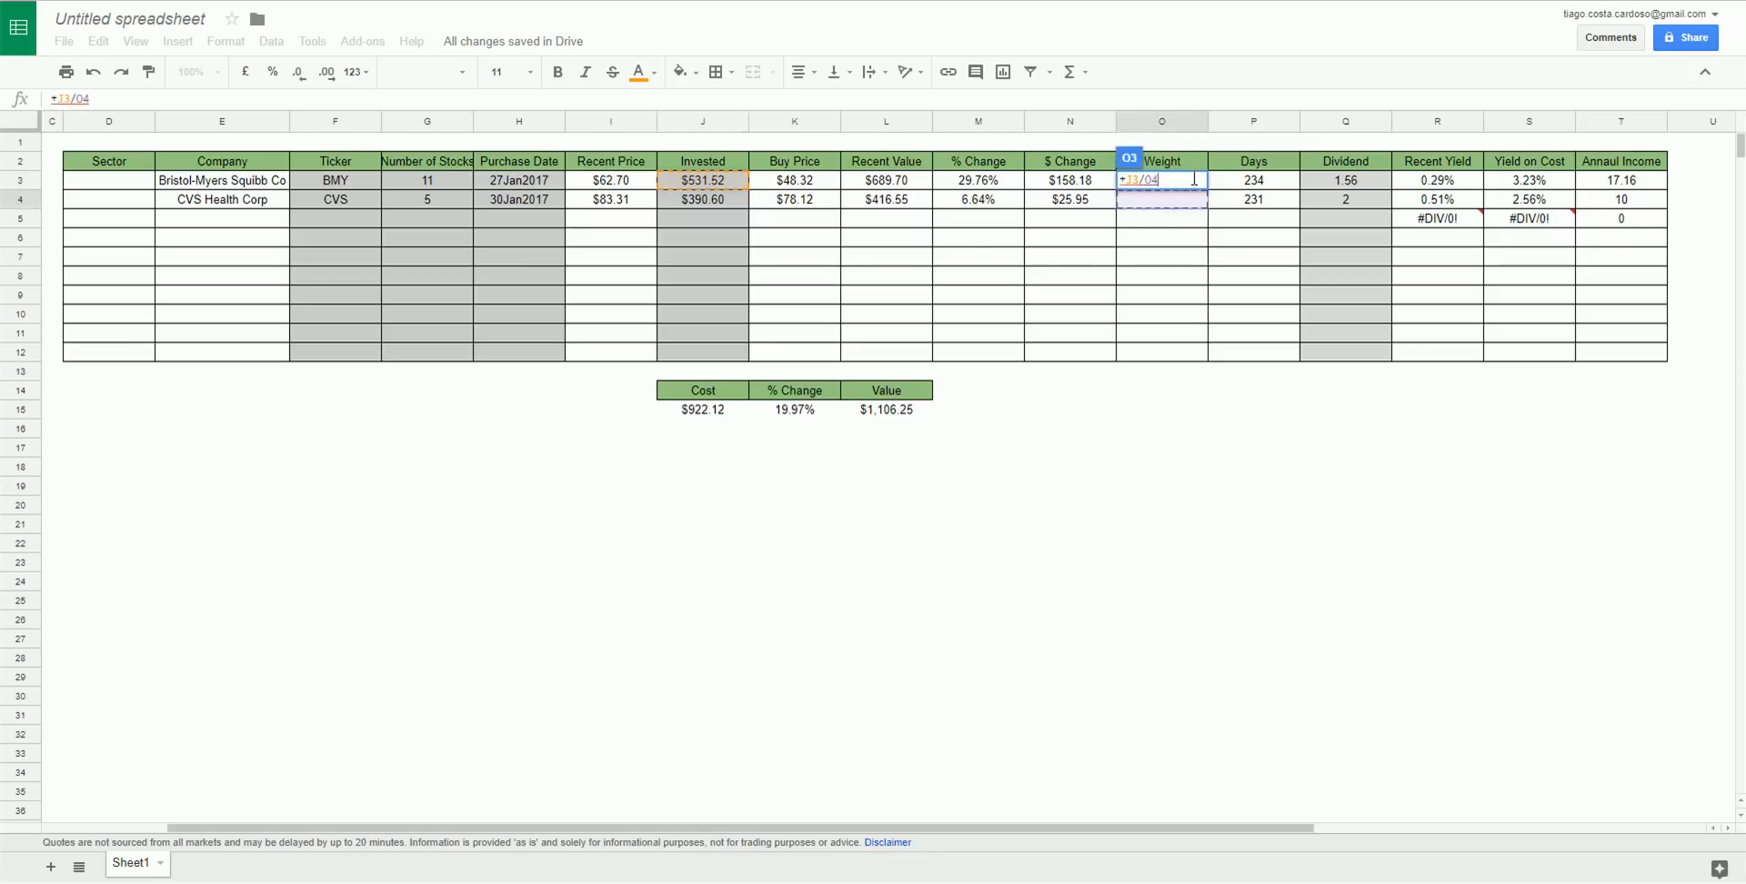
key("Left")
key("Left")
key("Left")
key("Left")
key("Left")
key("Left")
key("Left")
key("Down")
key("Right")
key("Right")
key("Right")
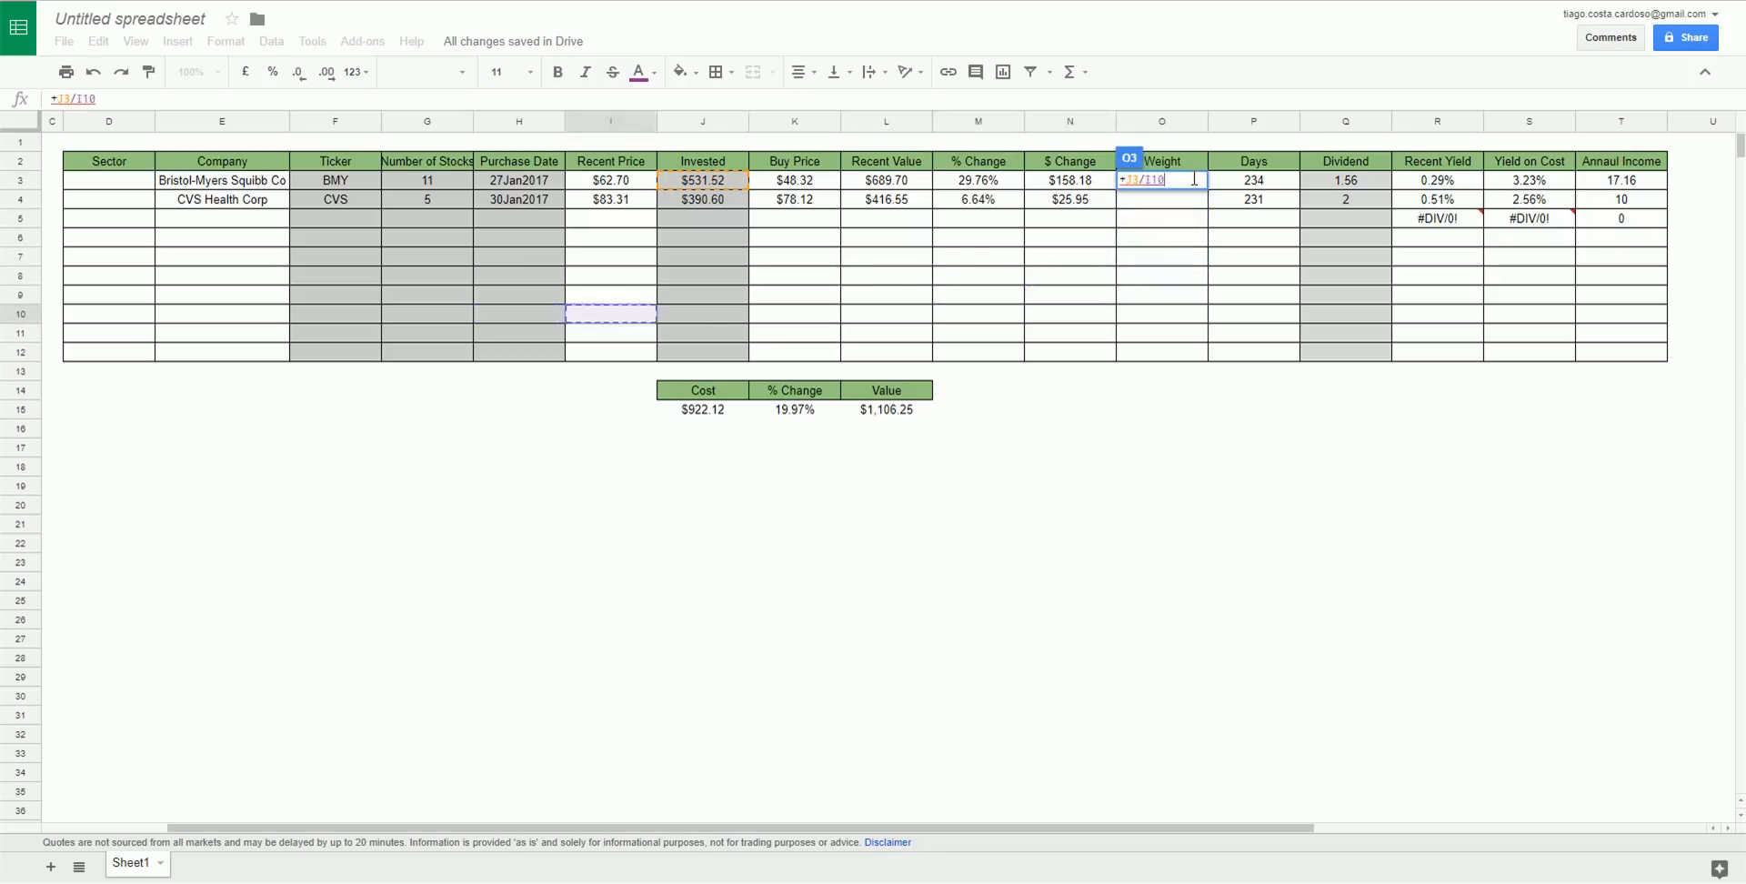
key("Down")
key("Down")
key("Down")
key("Down")
key("Left")
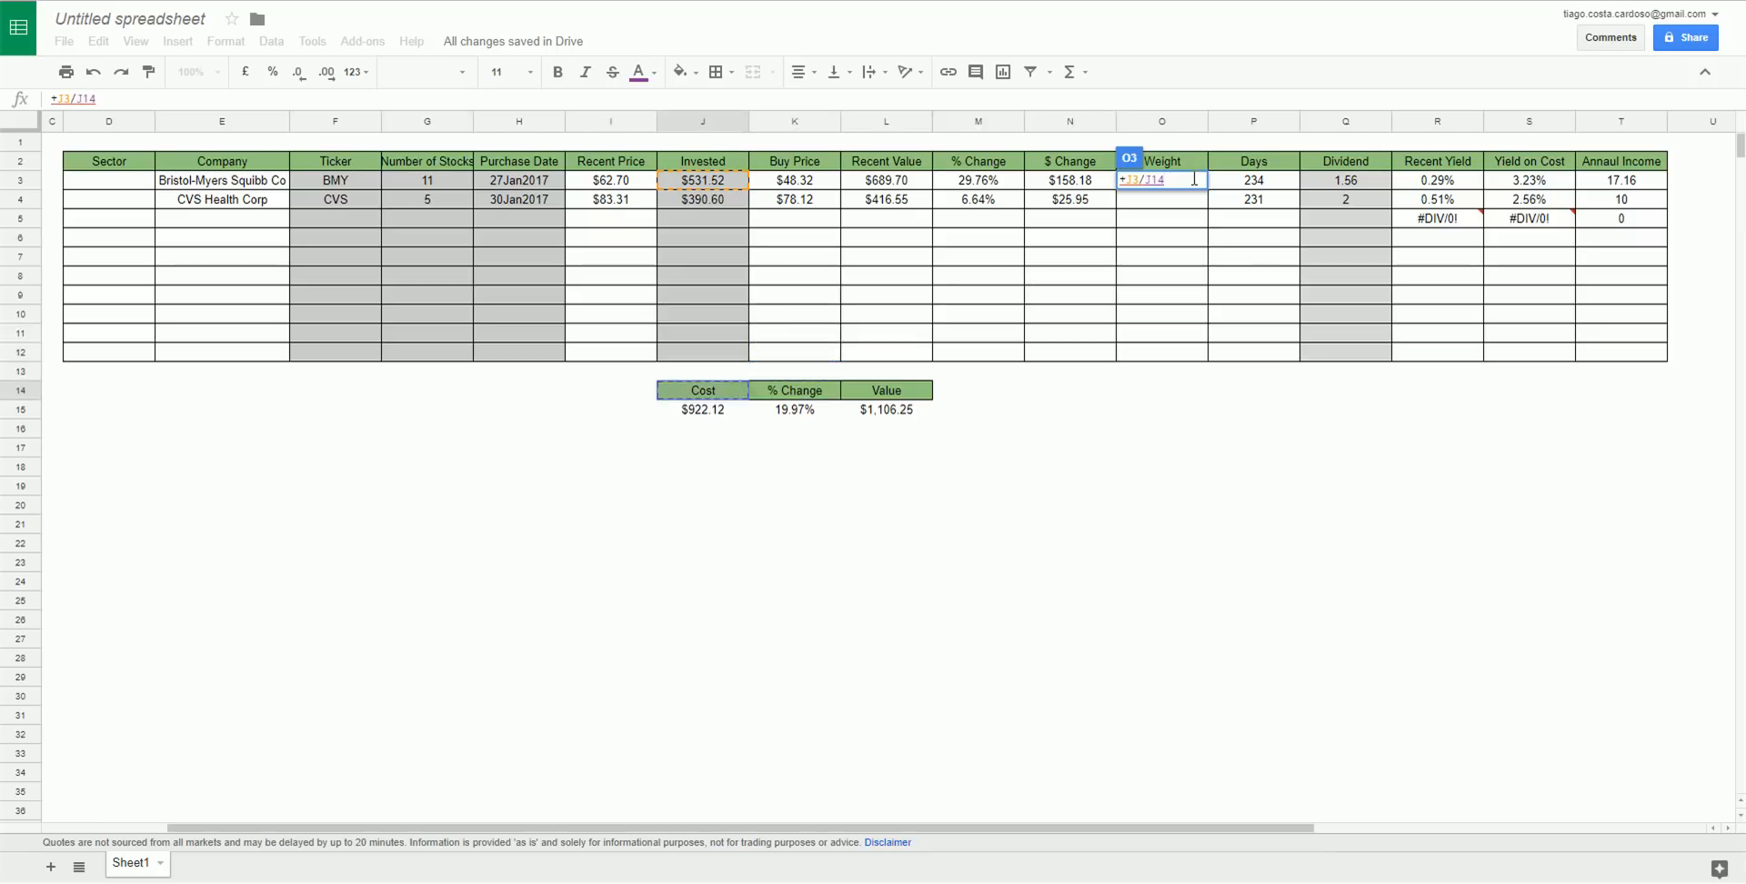
key("BackSpace")
key("BackSpace")
key("BackSpace")
key("BackSpace")
key("BackSpace")
key("BackSpace")
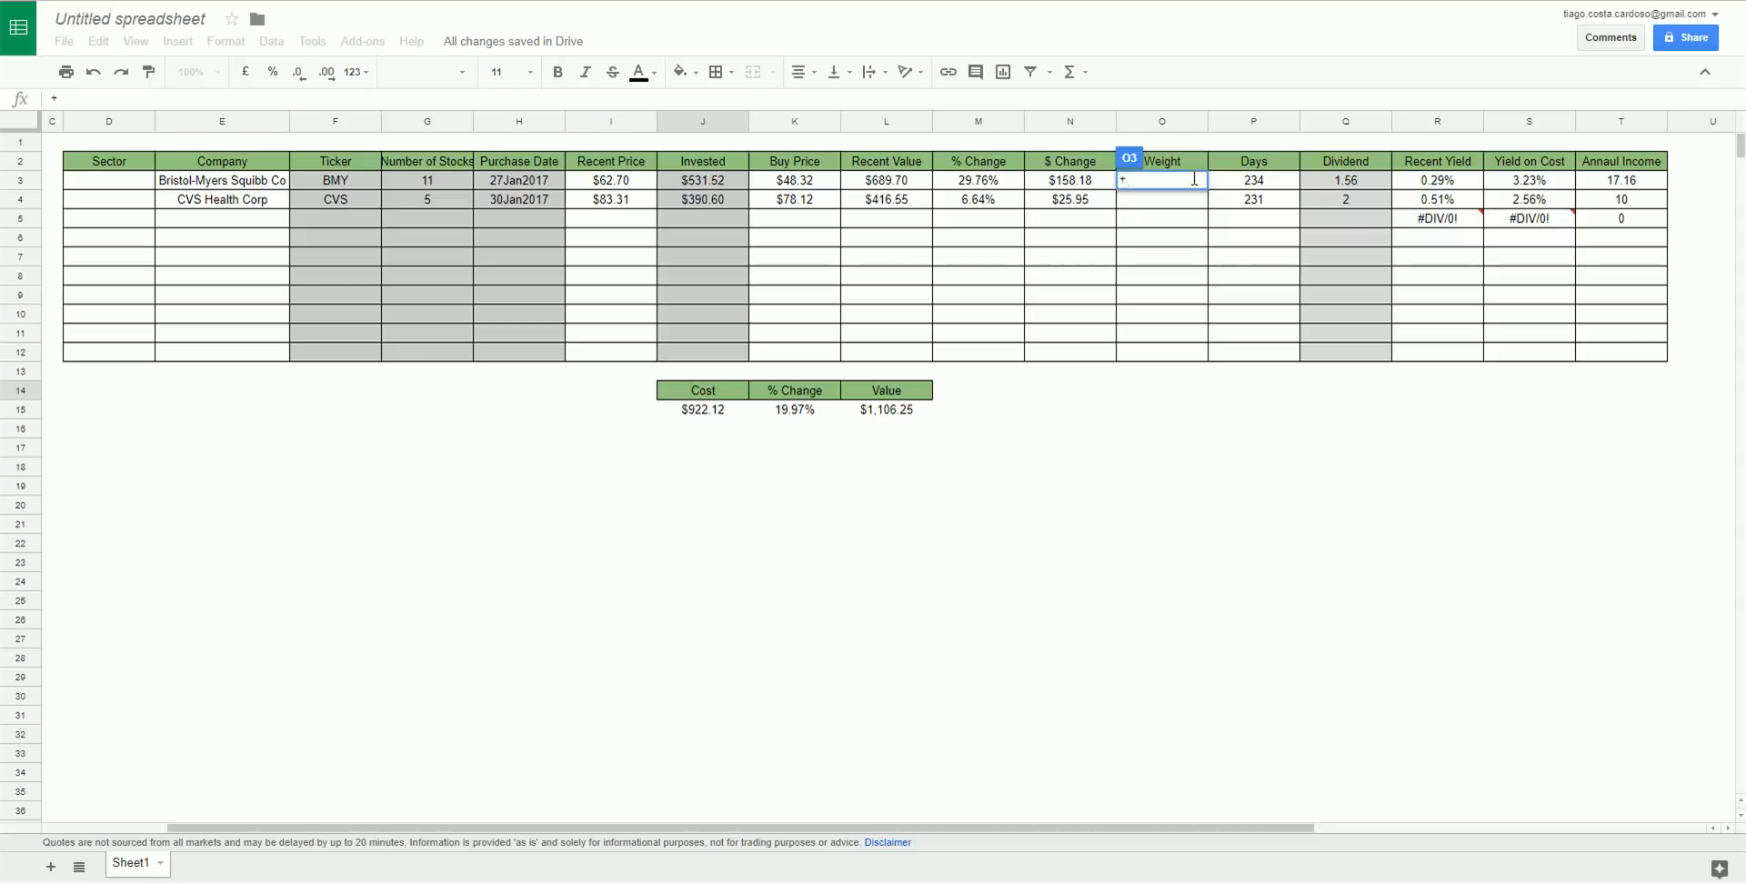
Calculate the first stock's Weight in O3 as L3/J15 and fill the formula down to O4.
key("Left")
key("Left")
key("Left")
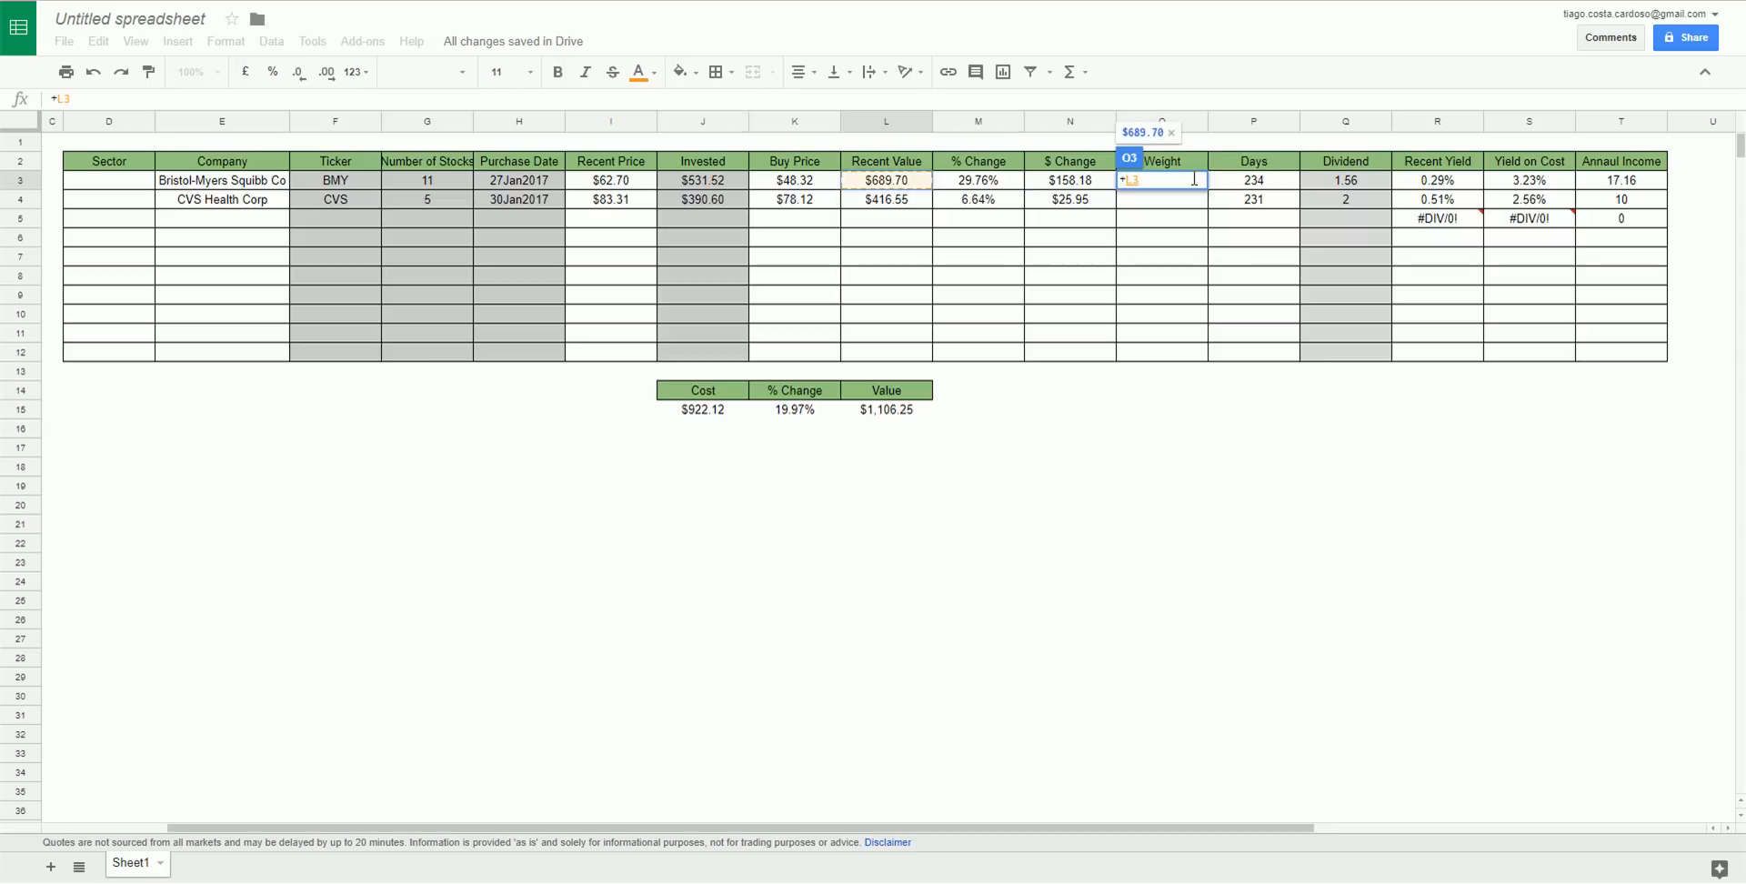
type("/")
key("Left")
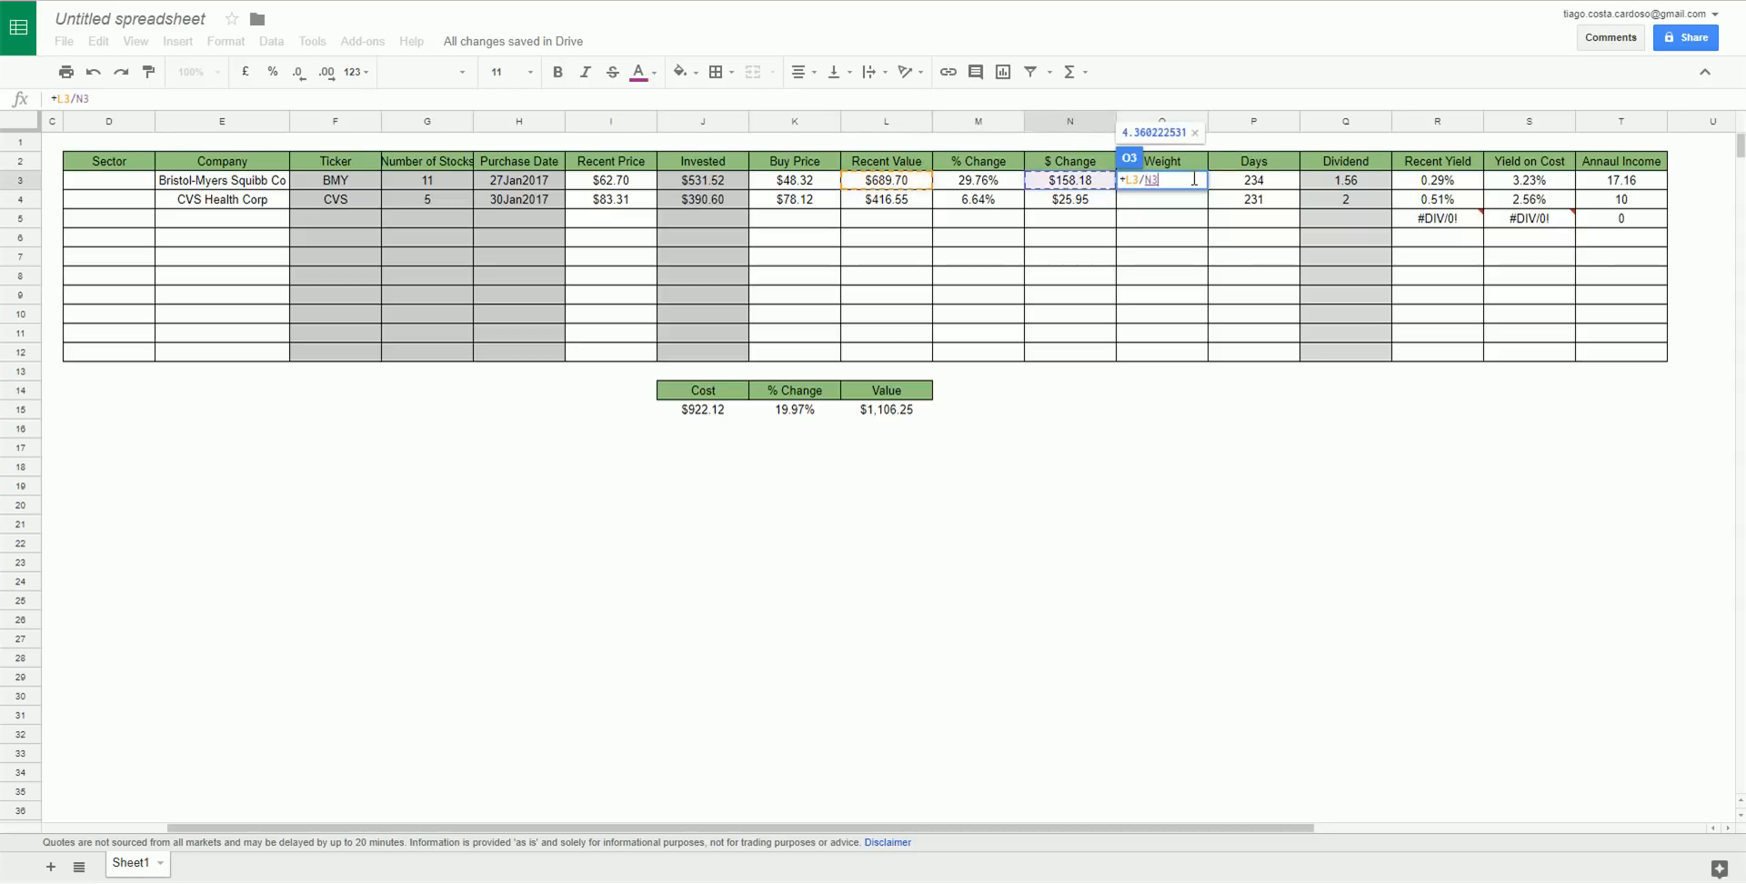
key("Left")
key("Left")
key("Left")
key("Left")
key("Down")
key("Down")
key("Down")
key("Down")
key("Down")
key("Down")
key("Down")
key("Down")
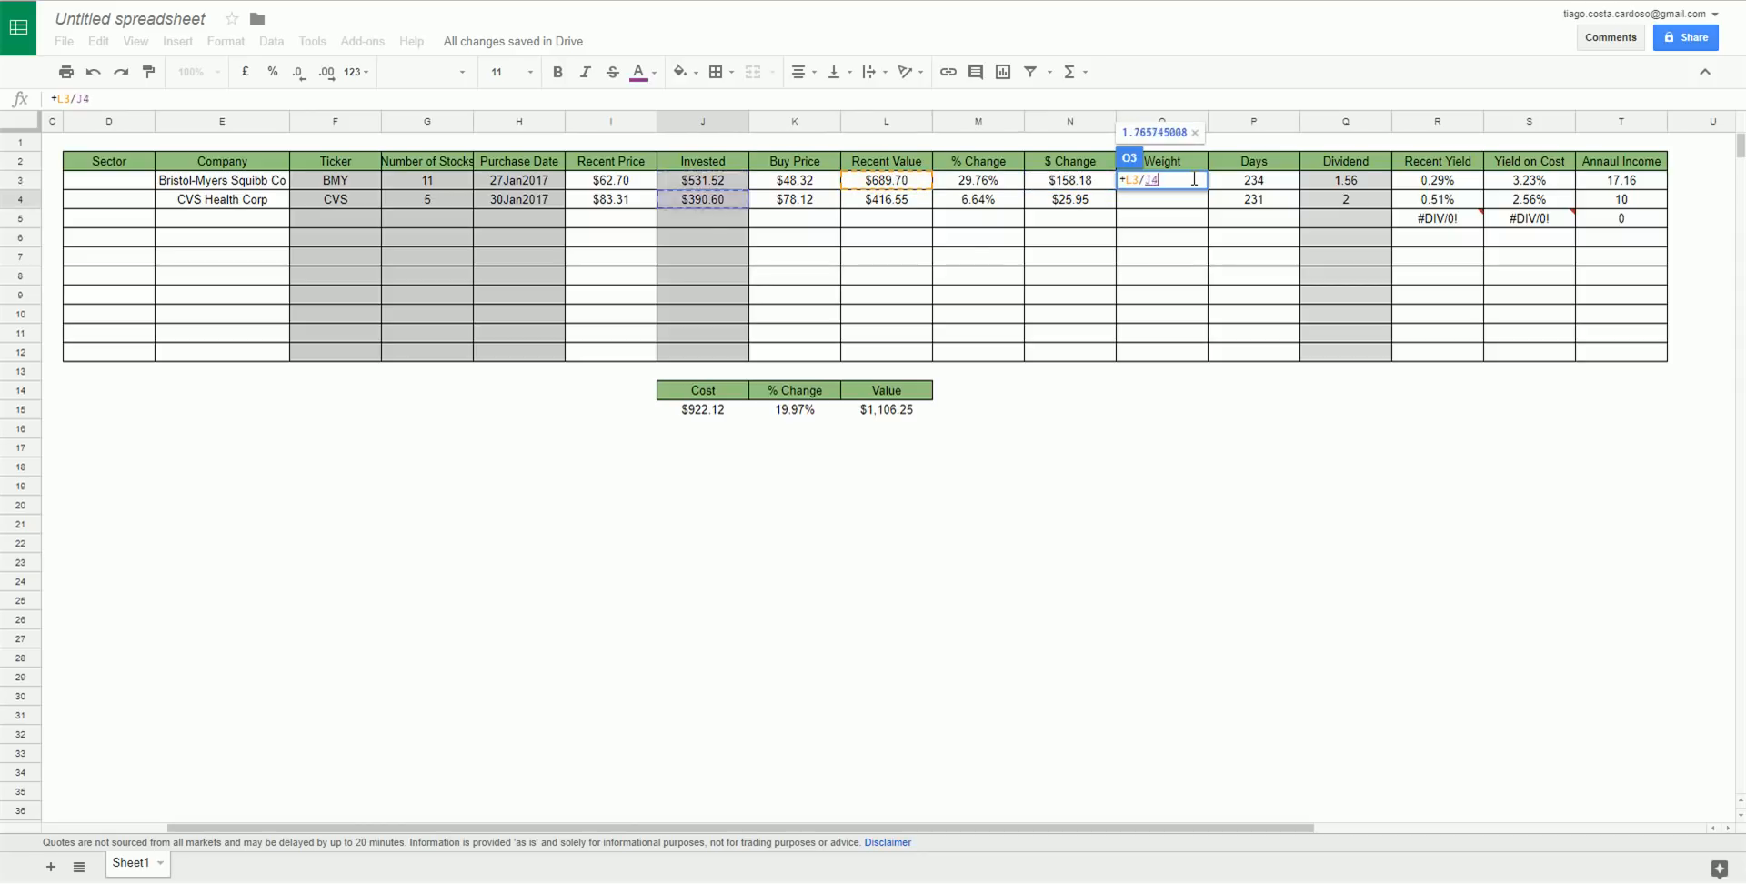
key("Down")
key("Down")
key("Down")
key("Down")
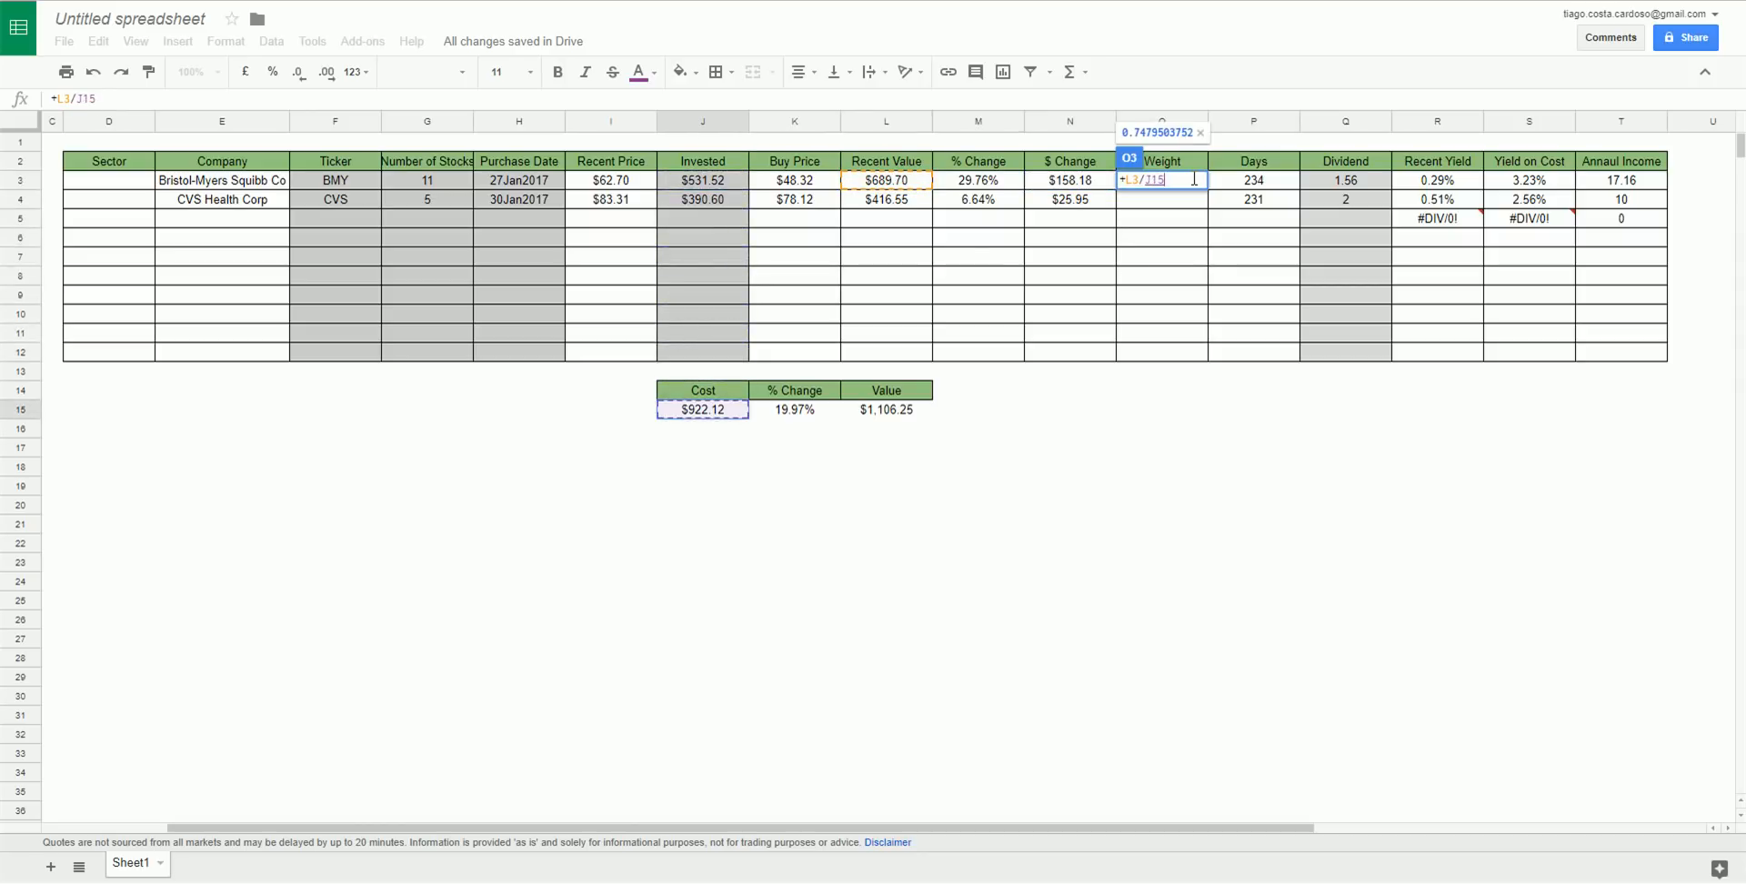
key("Return")
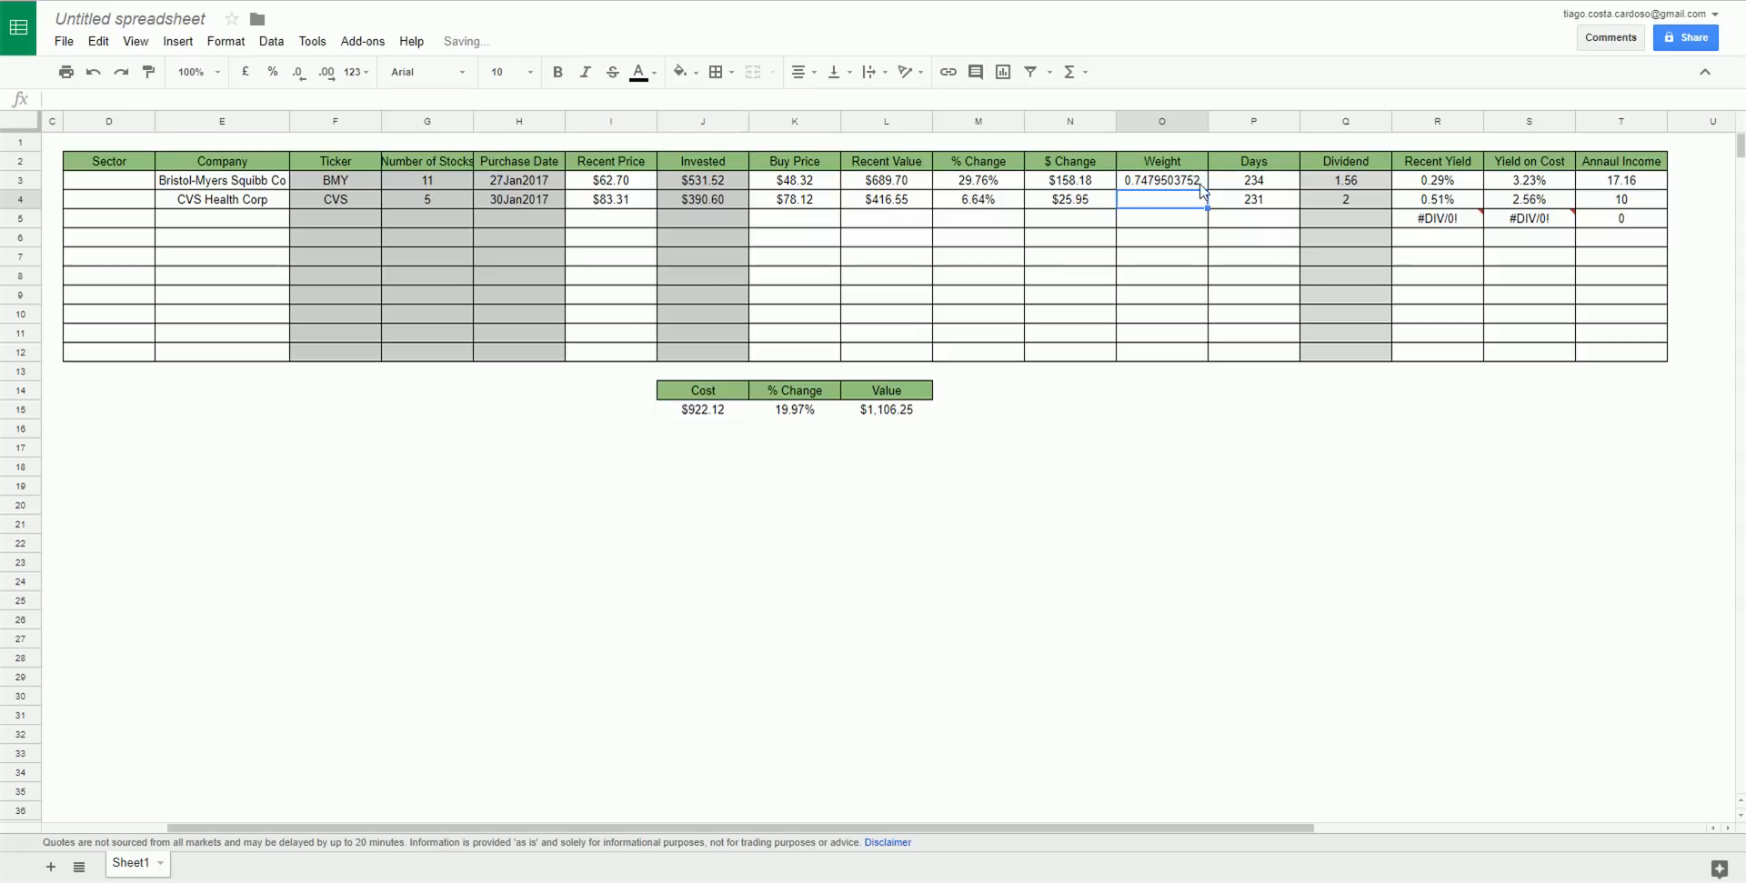
left_click(1192, 183)
left_click_drag(1206, 190, 1205, 205)
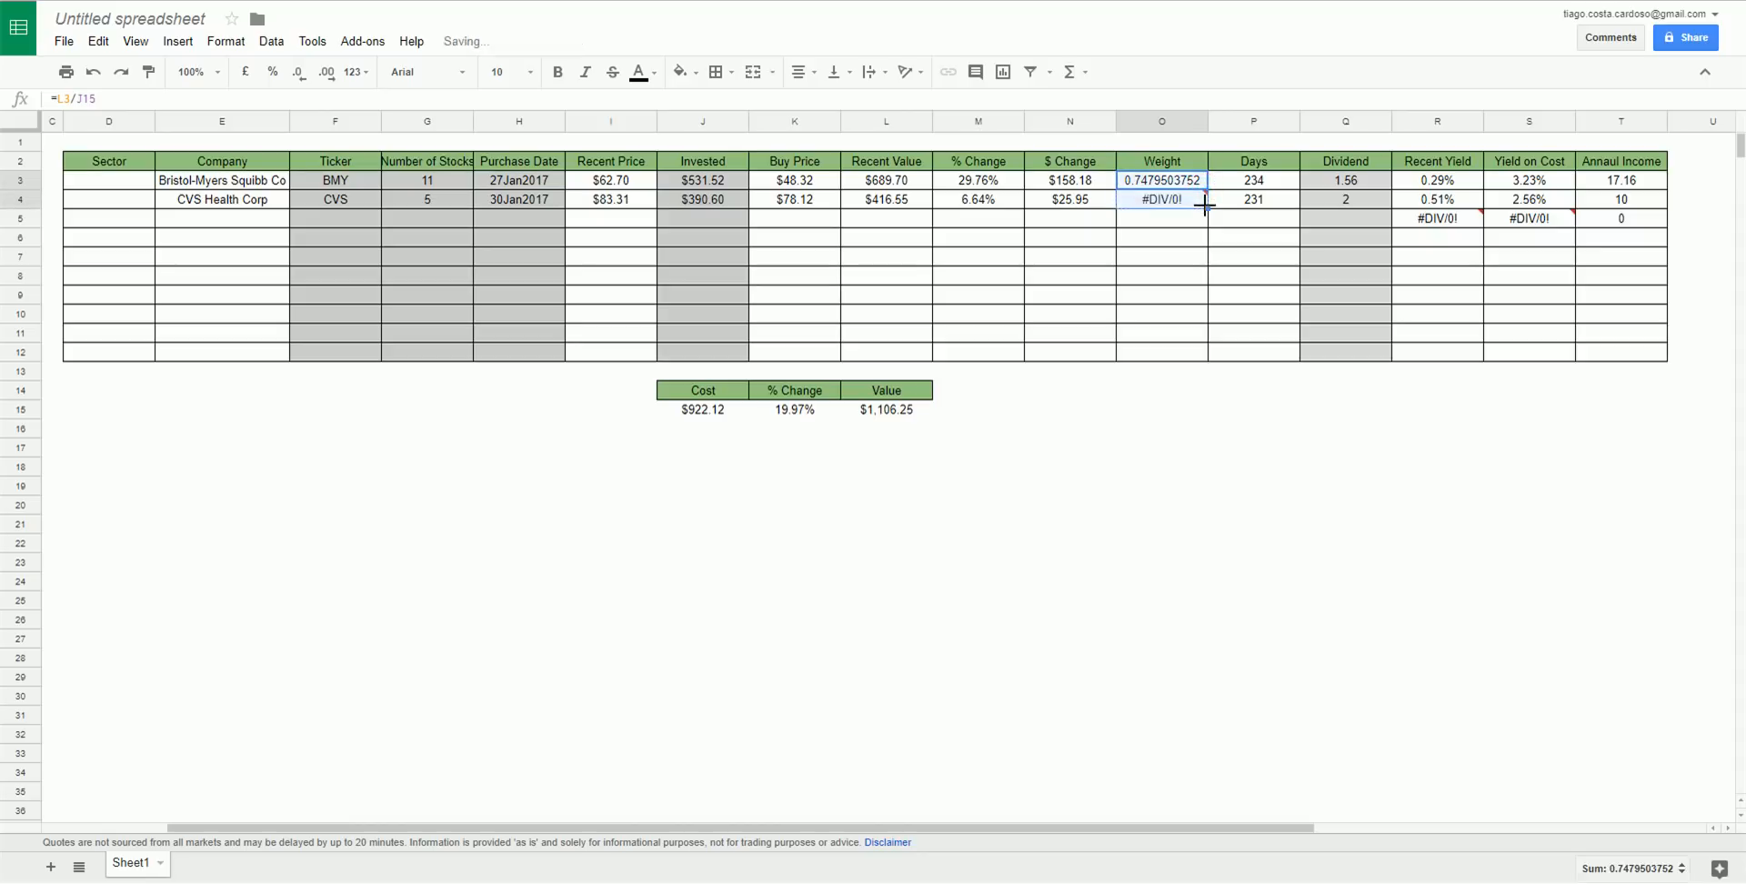
Add dollar signs to the J15 reference in the O3 Weight formula to lock it.
left_click(1185, 182)
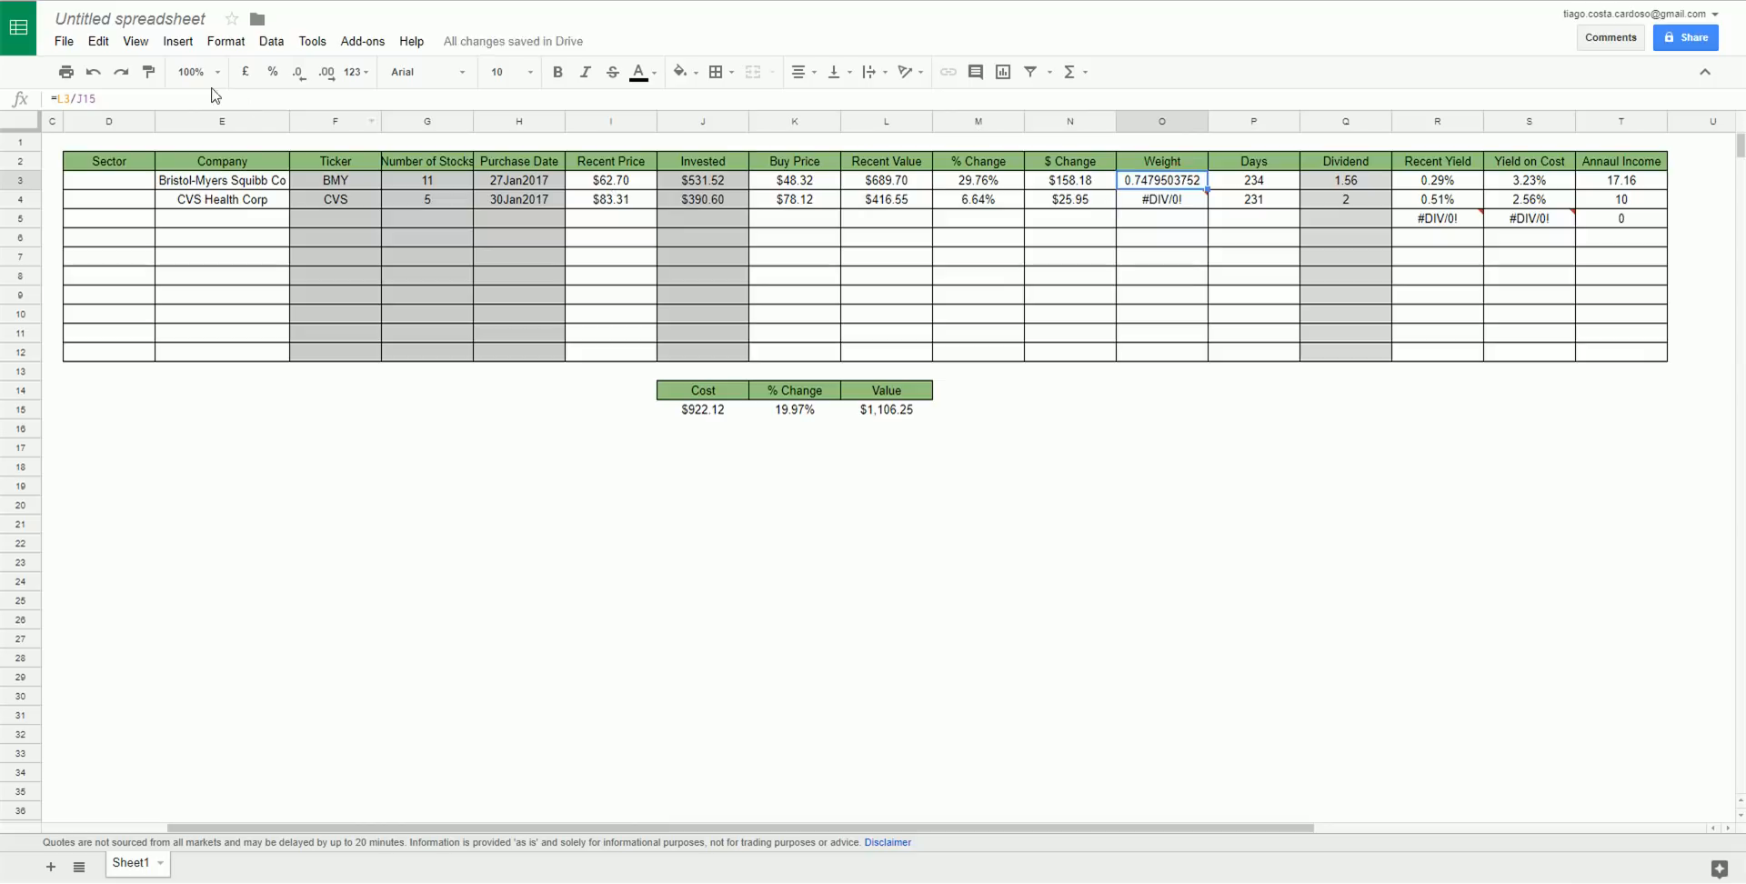
left_click(86, 98)
type("$")
key("Return")
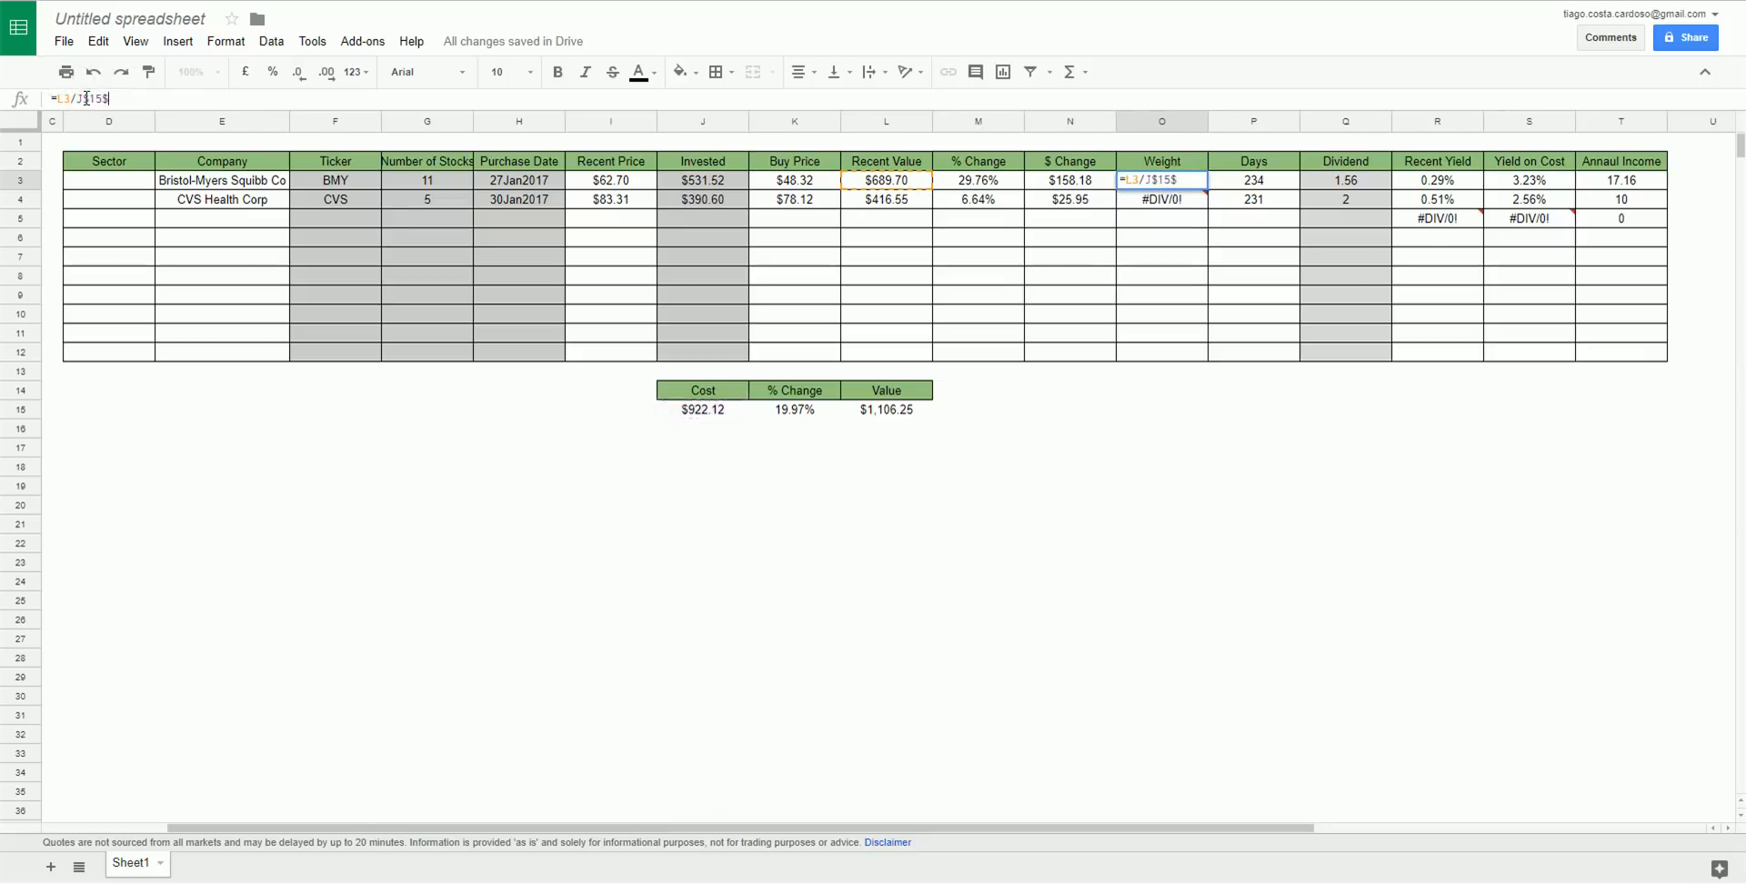
Correct the Weight formula in O3 to =L3/$J$15 and fill it down to O4.
key("Up")
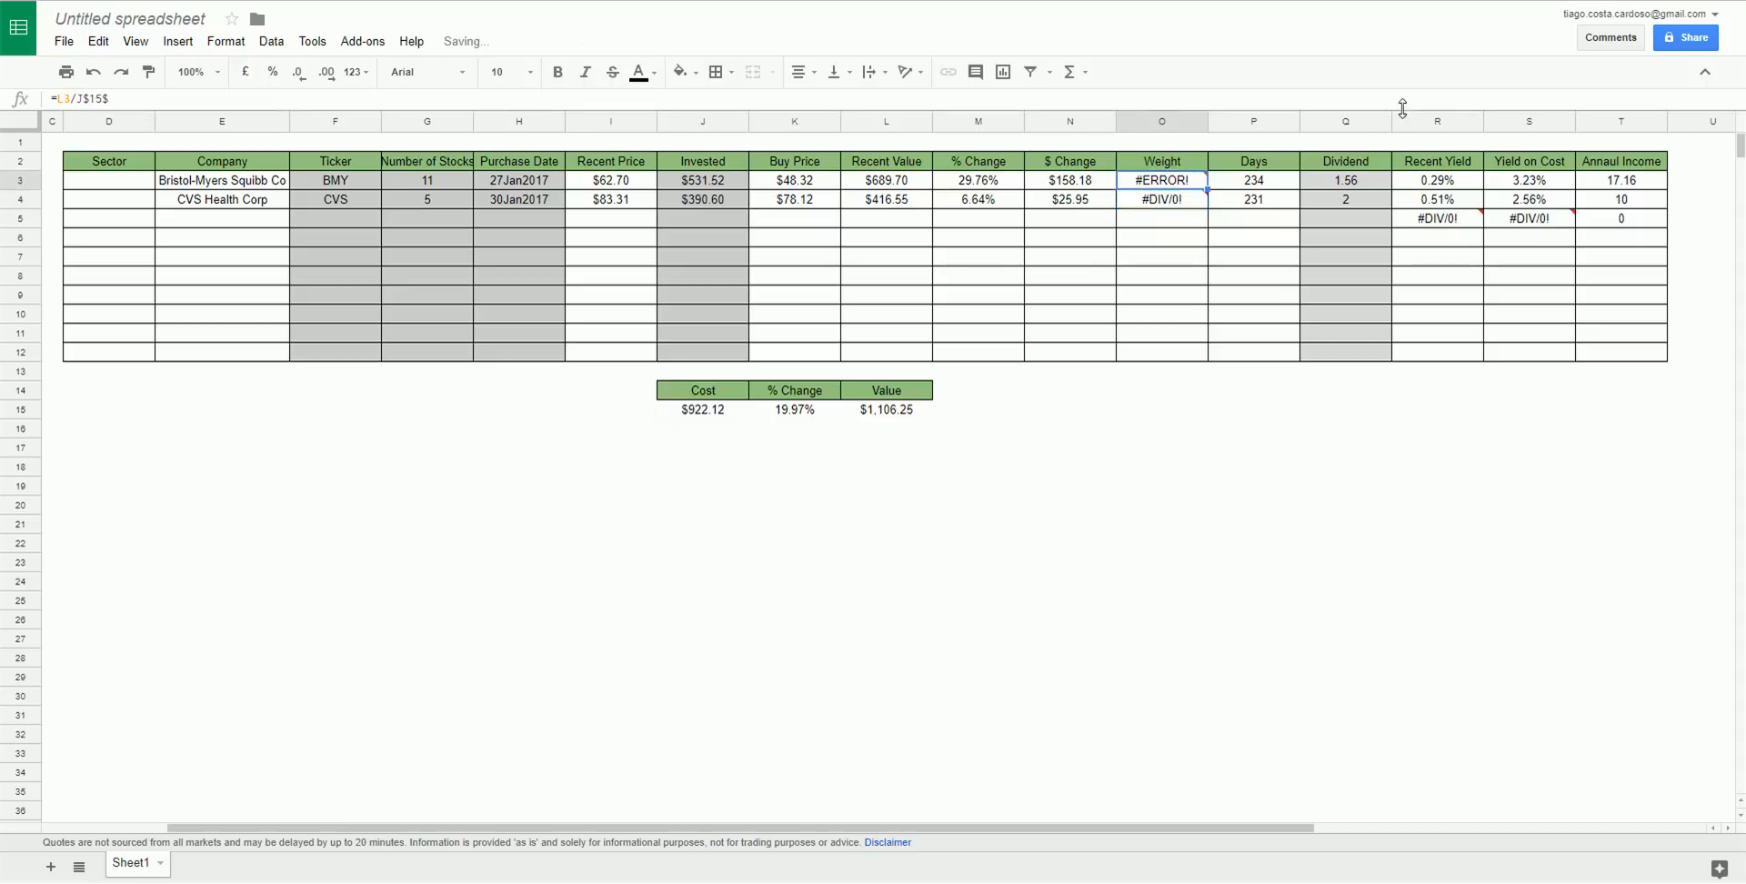
left_click(113, 98)
key("BackSpace")
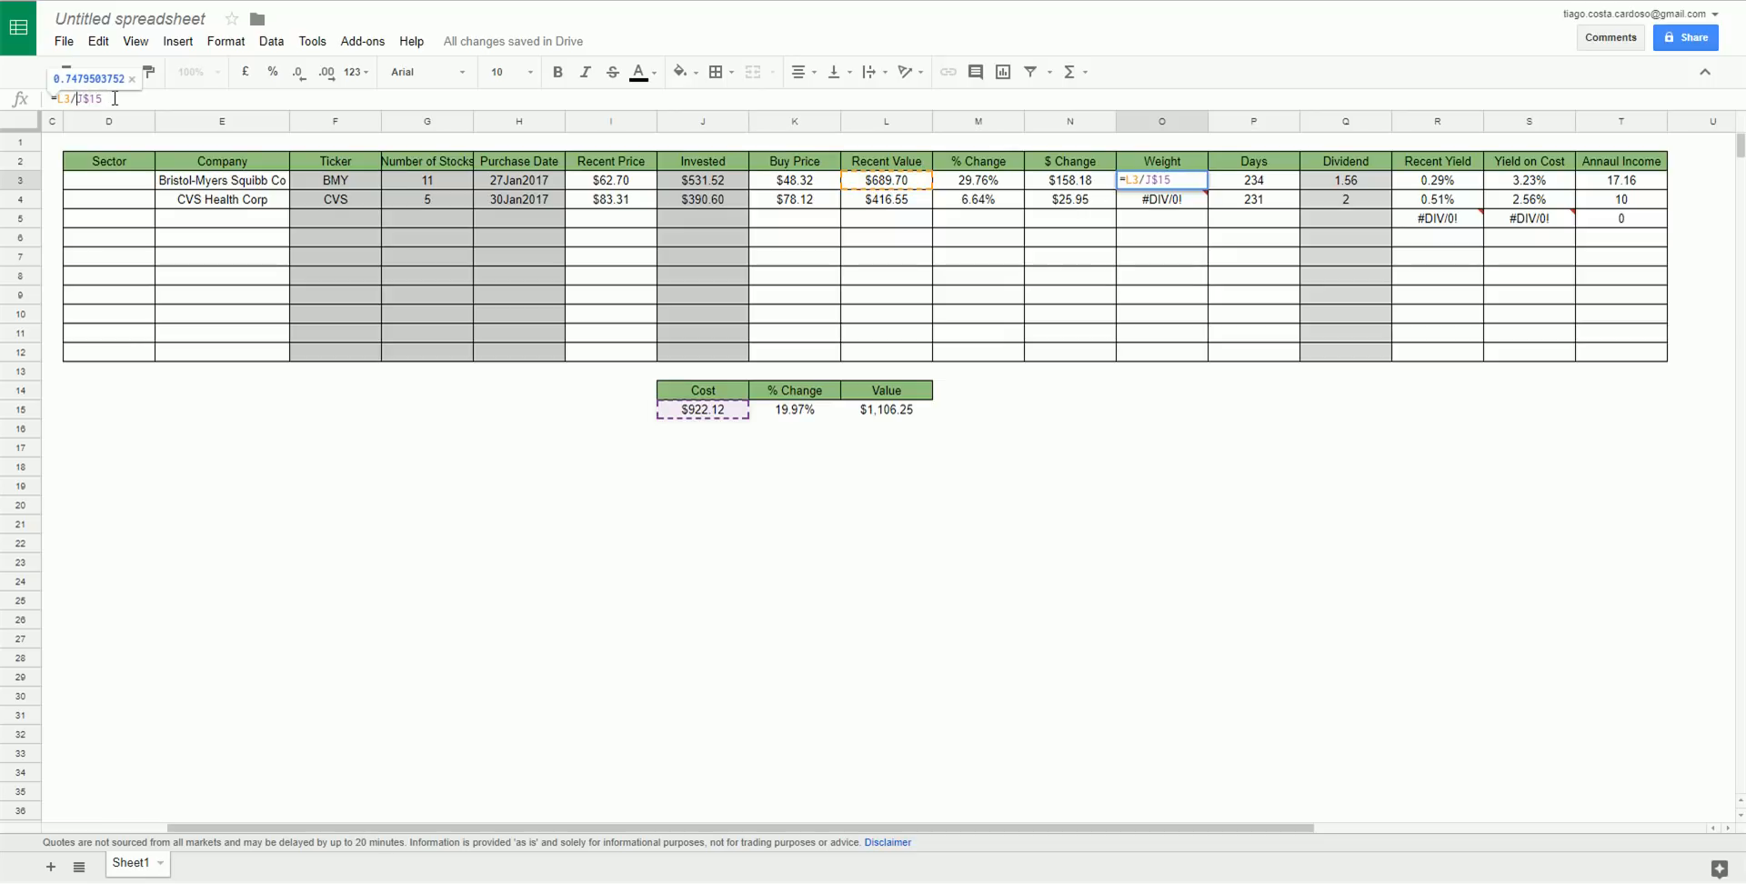
type("$")
key("Return")
key("Up")
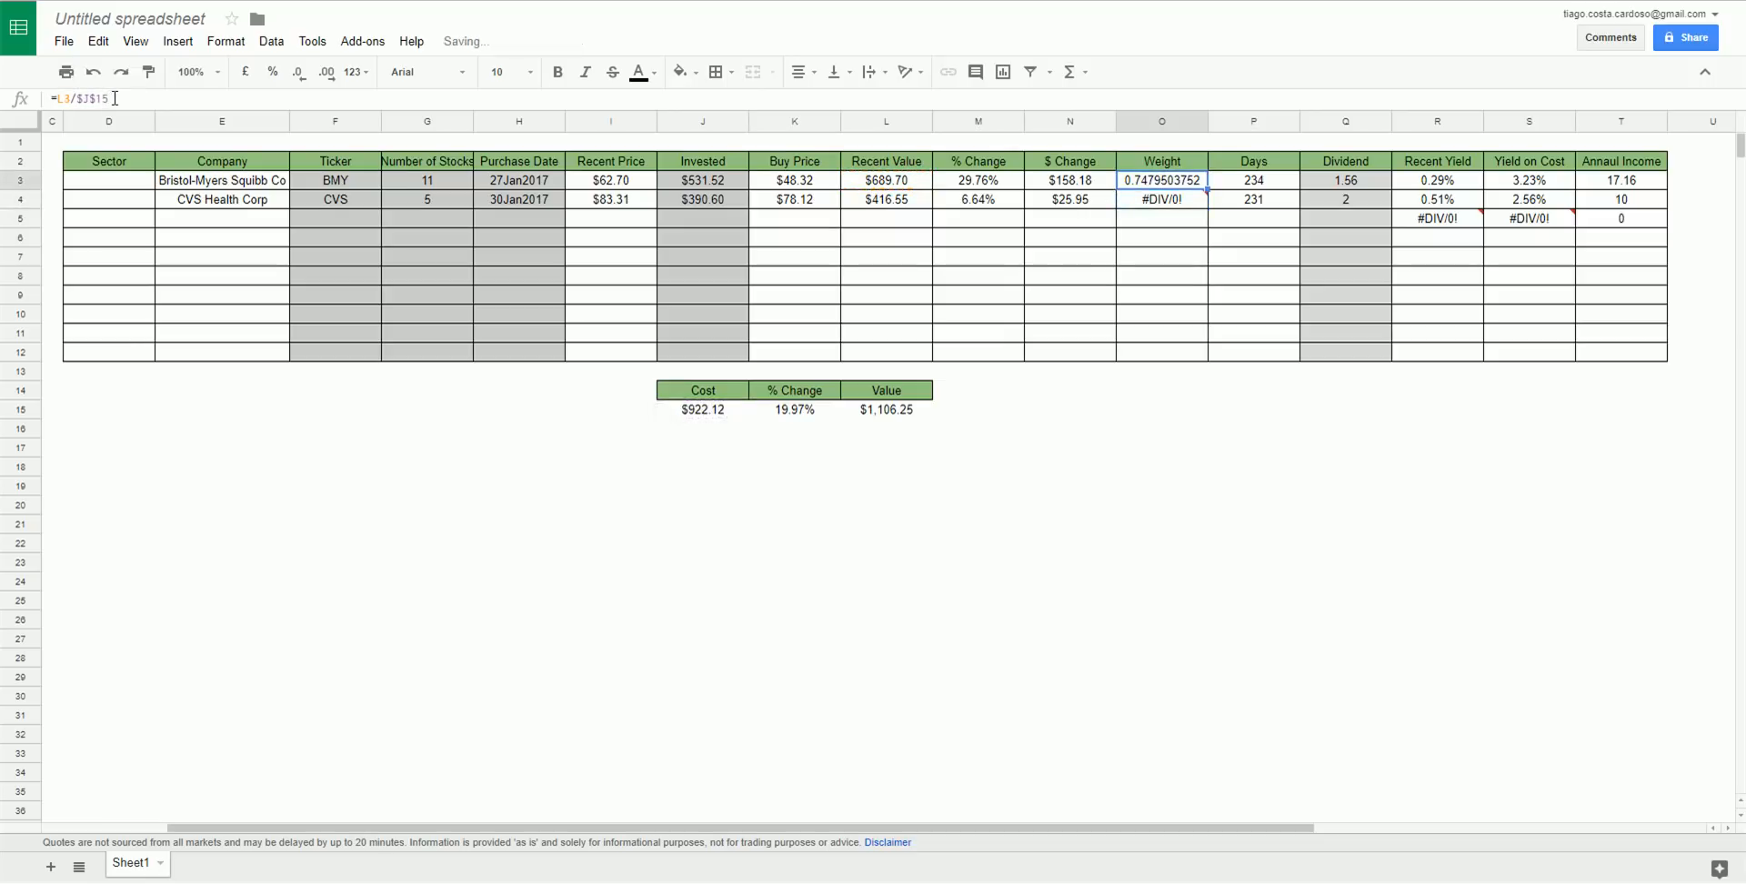
left_click_drag(1207, 189, 1211, 200)
Enter a third holding in row 5: ticker O, 6 stocks, purchase date 31Jan2017 and 345.36 invested.
scroll(1153, 342, "left", 3)
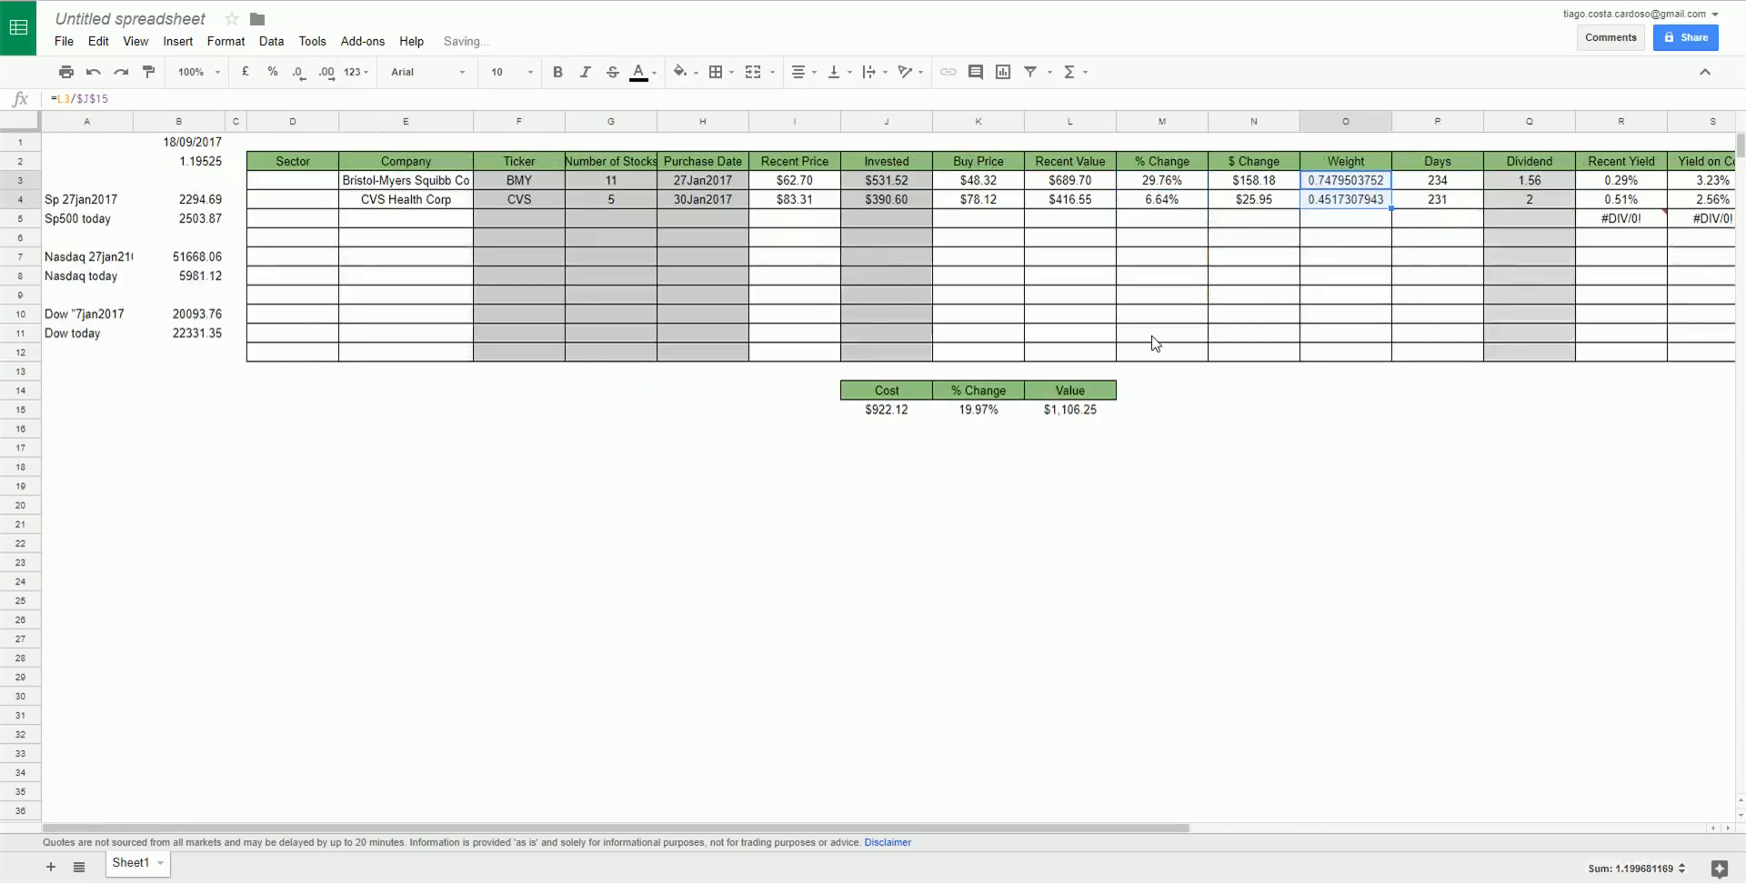
left_click(543, 220)
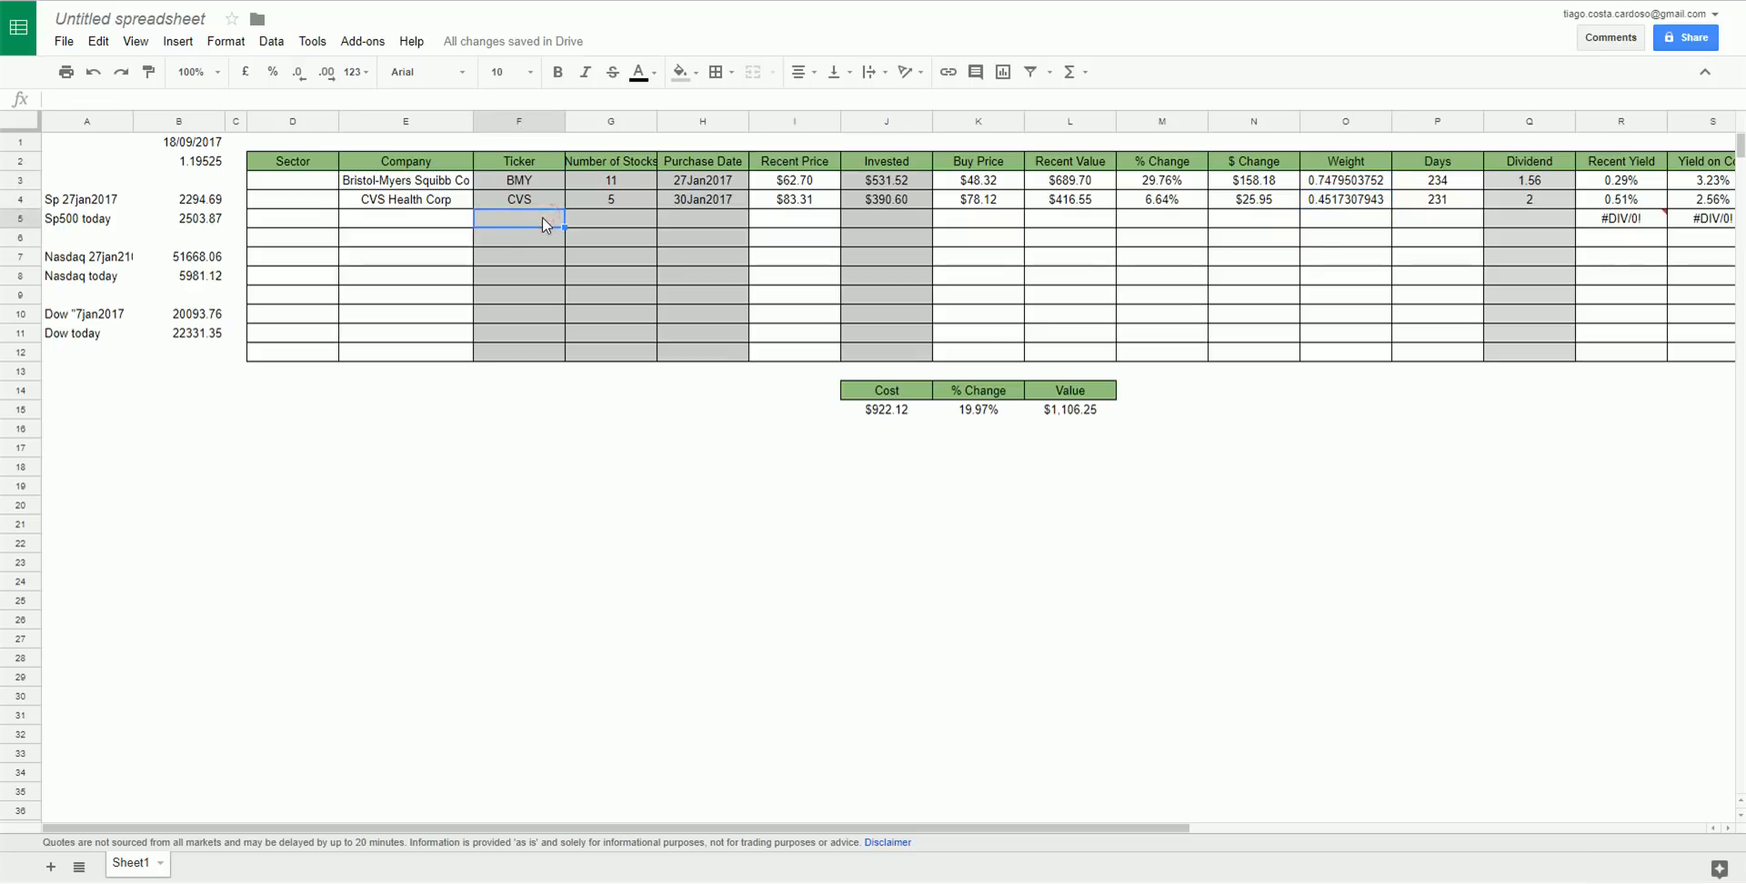
type("O")
key("Tab")
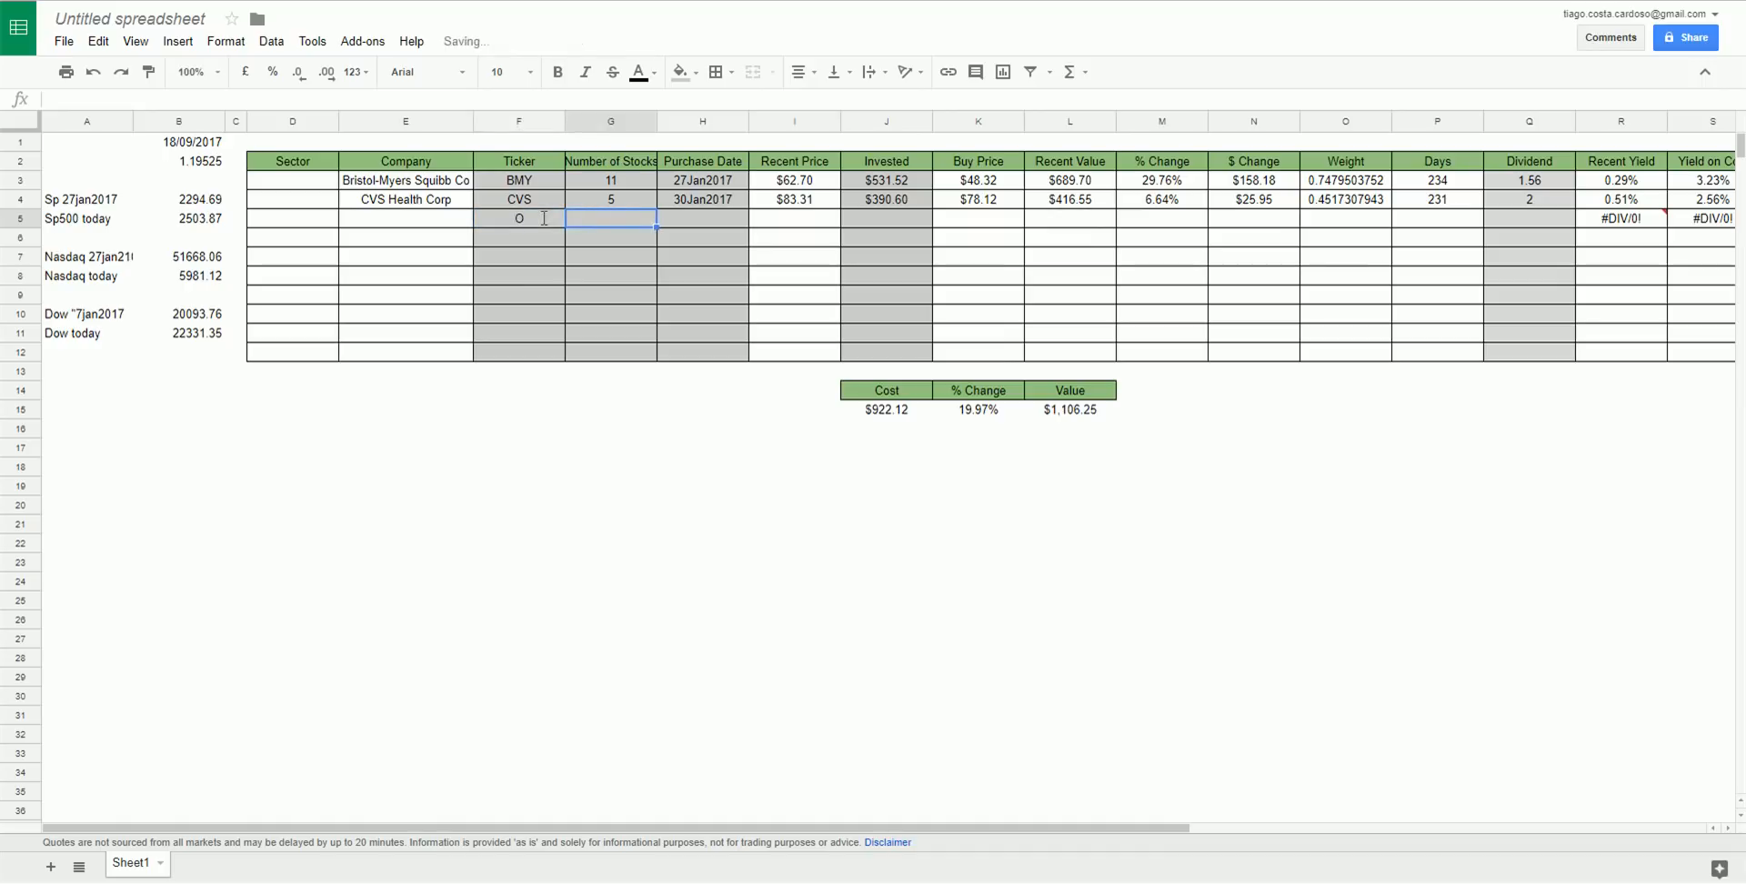
type("6")
key("Tab")
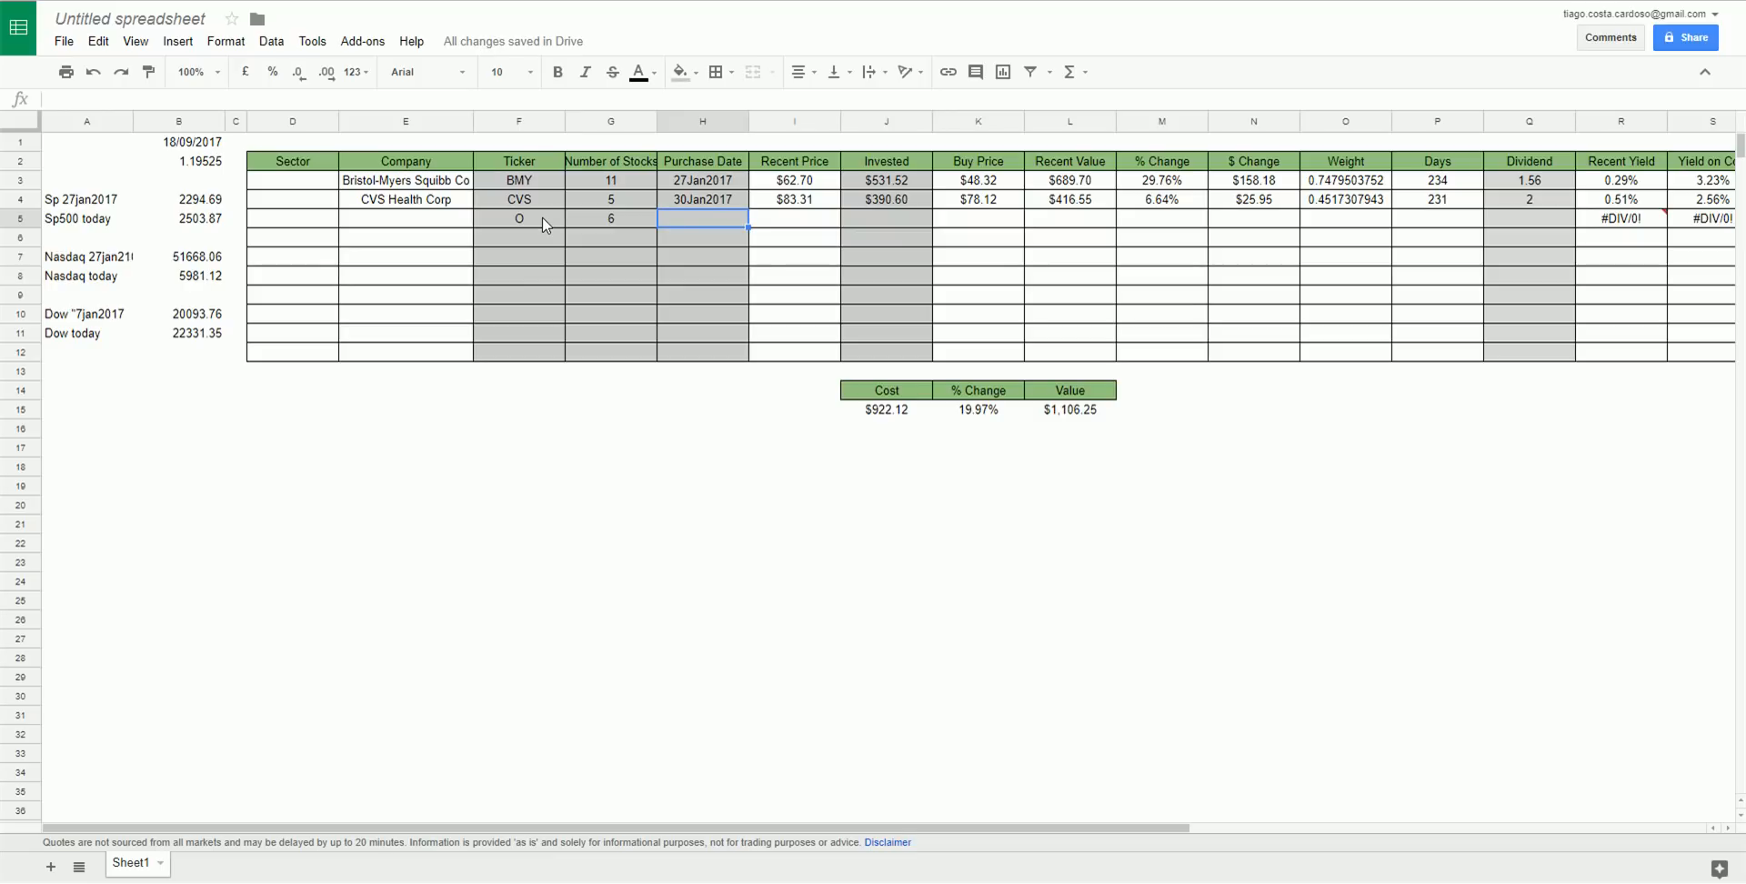
type("31jan2017")
key("Tab")
key("Tab")
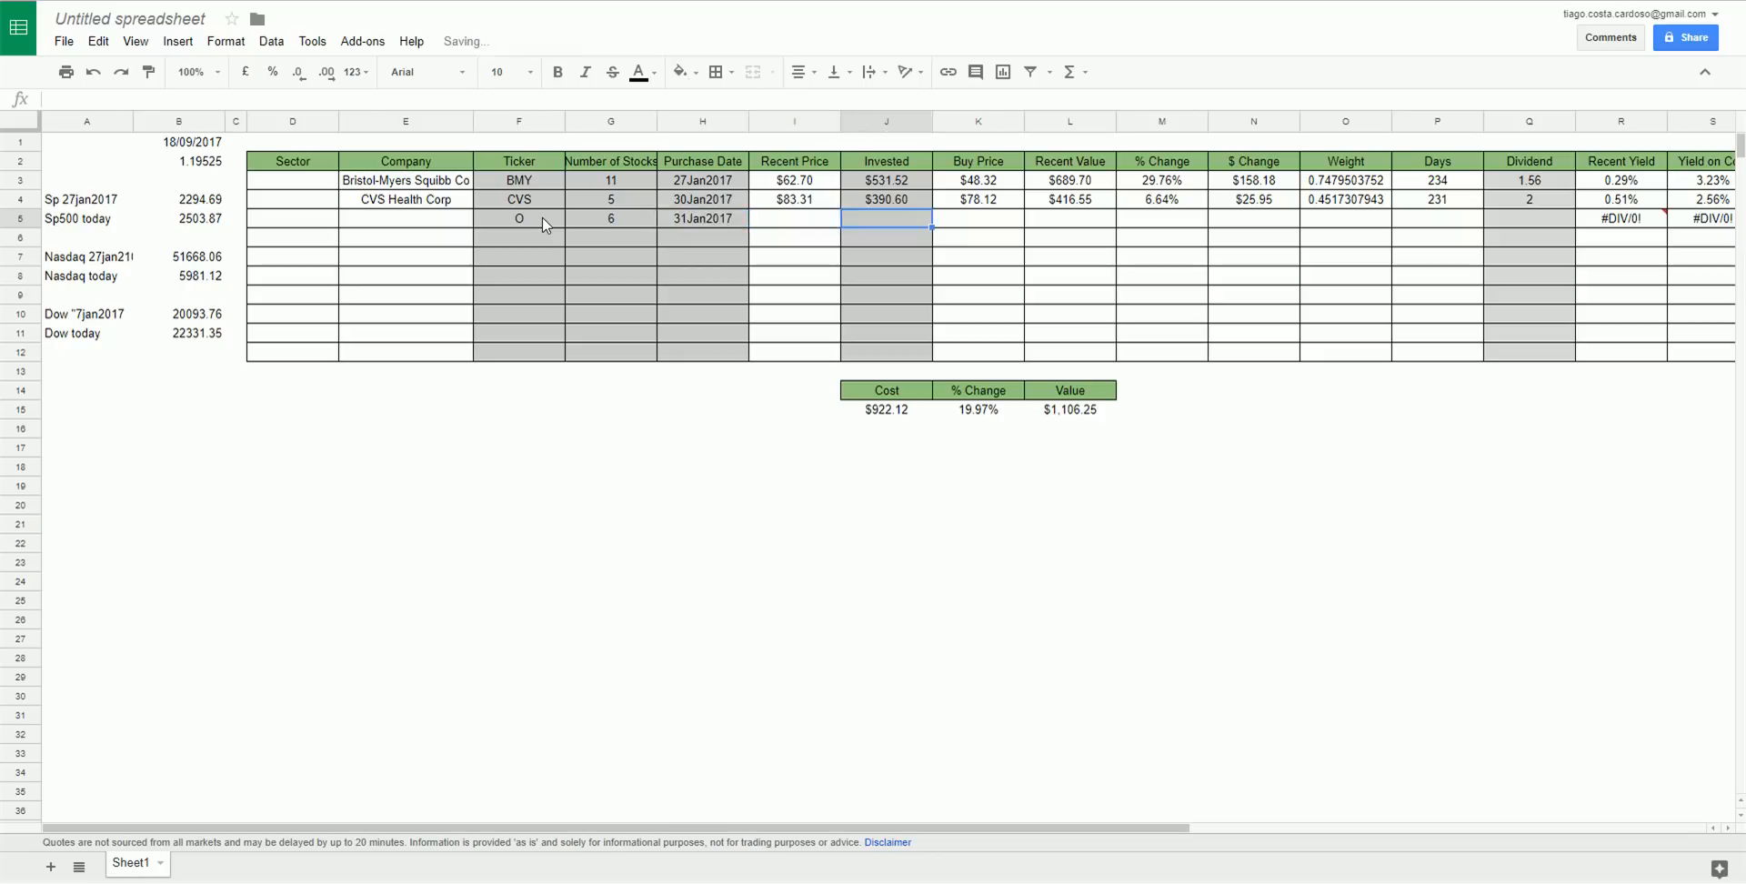
type("345.36")
key("Return")
Enter a dividend of 2.54 for the ticker O holding in Q5.
key("Up")
key("Right")
key("Right")
key("Right")
key("Right")
key("Right")
key("Right")
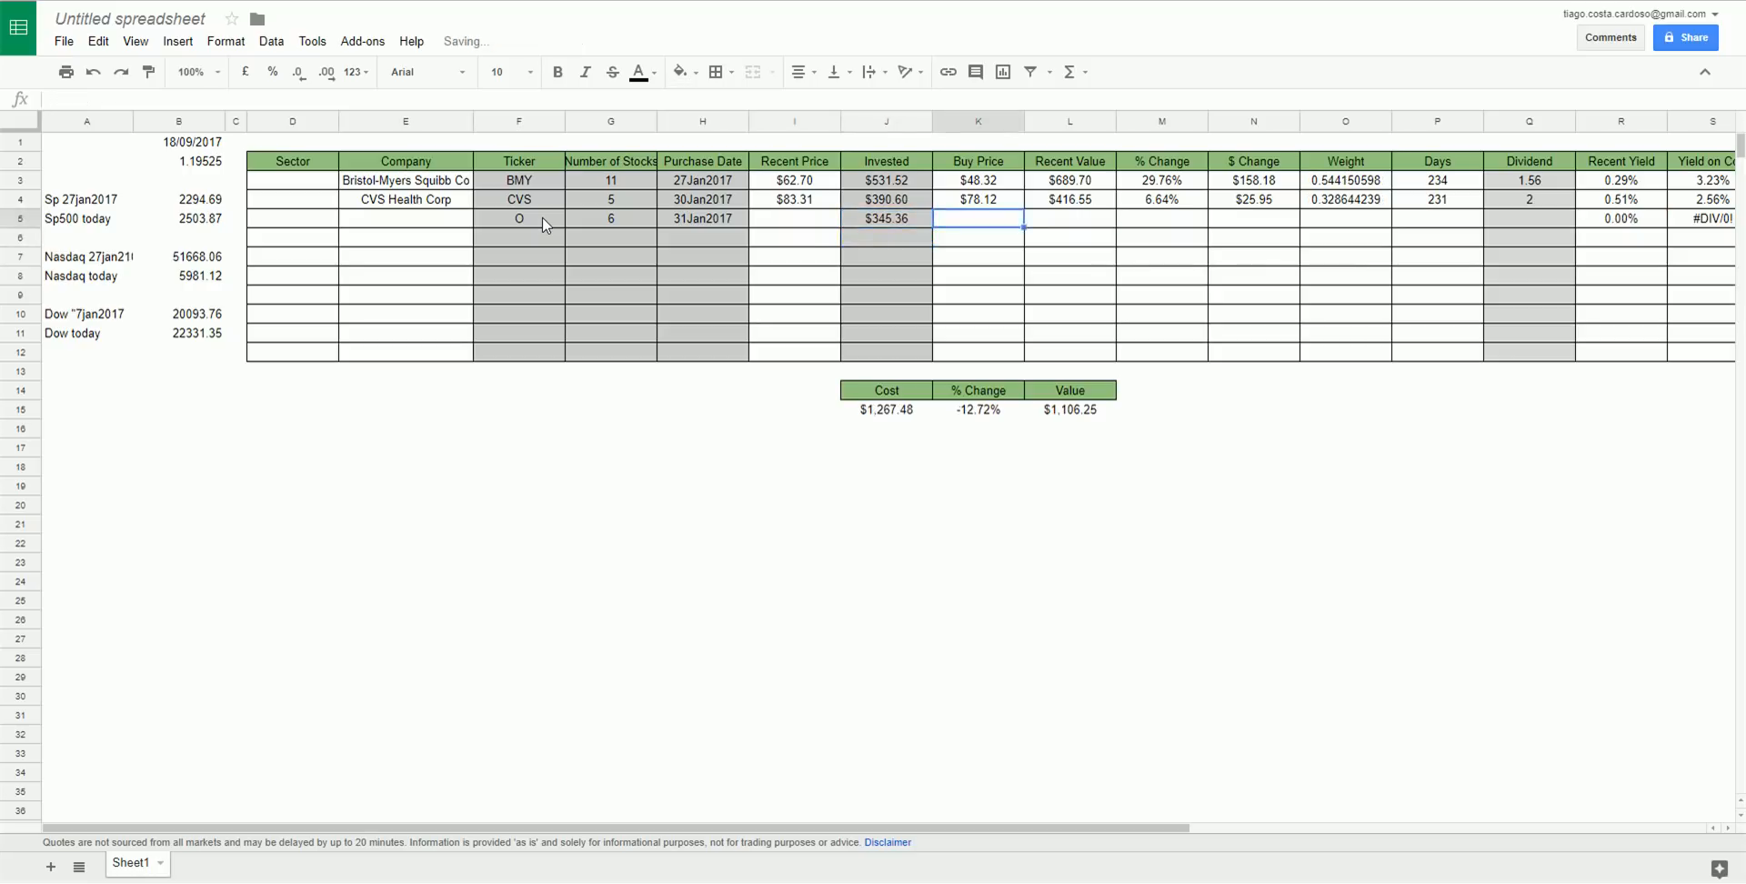
key("Right")
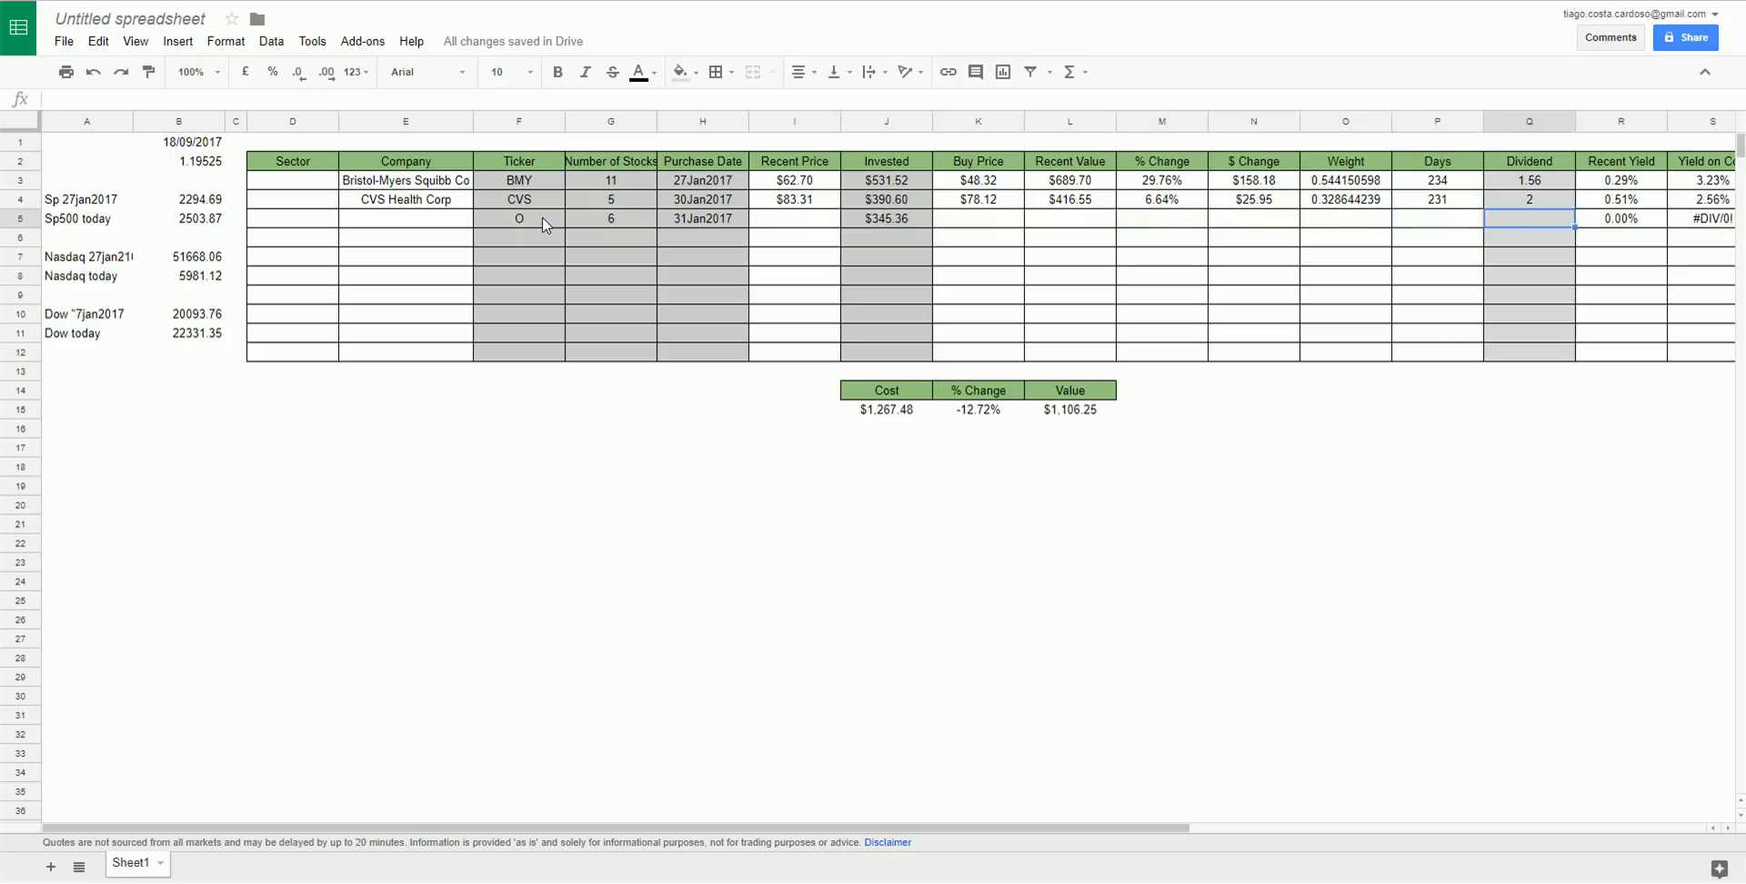
type("2.54")
Fill row 4's Buy Price through Days, Recent Price and Company formulas down into row 5.
left_click_drag(960, 206, 1409, 232)
left_click_drag(1462, 206, 1482, 225)
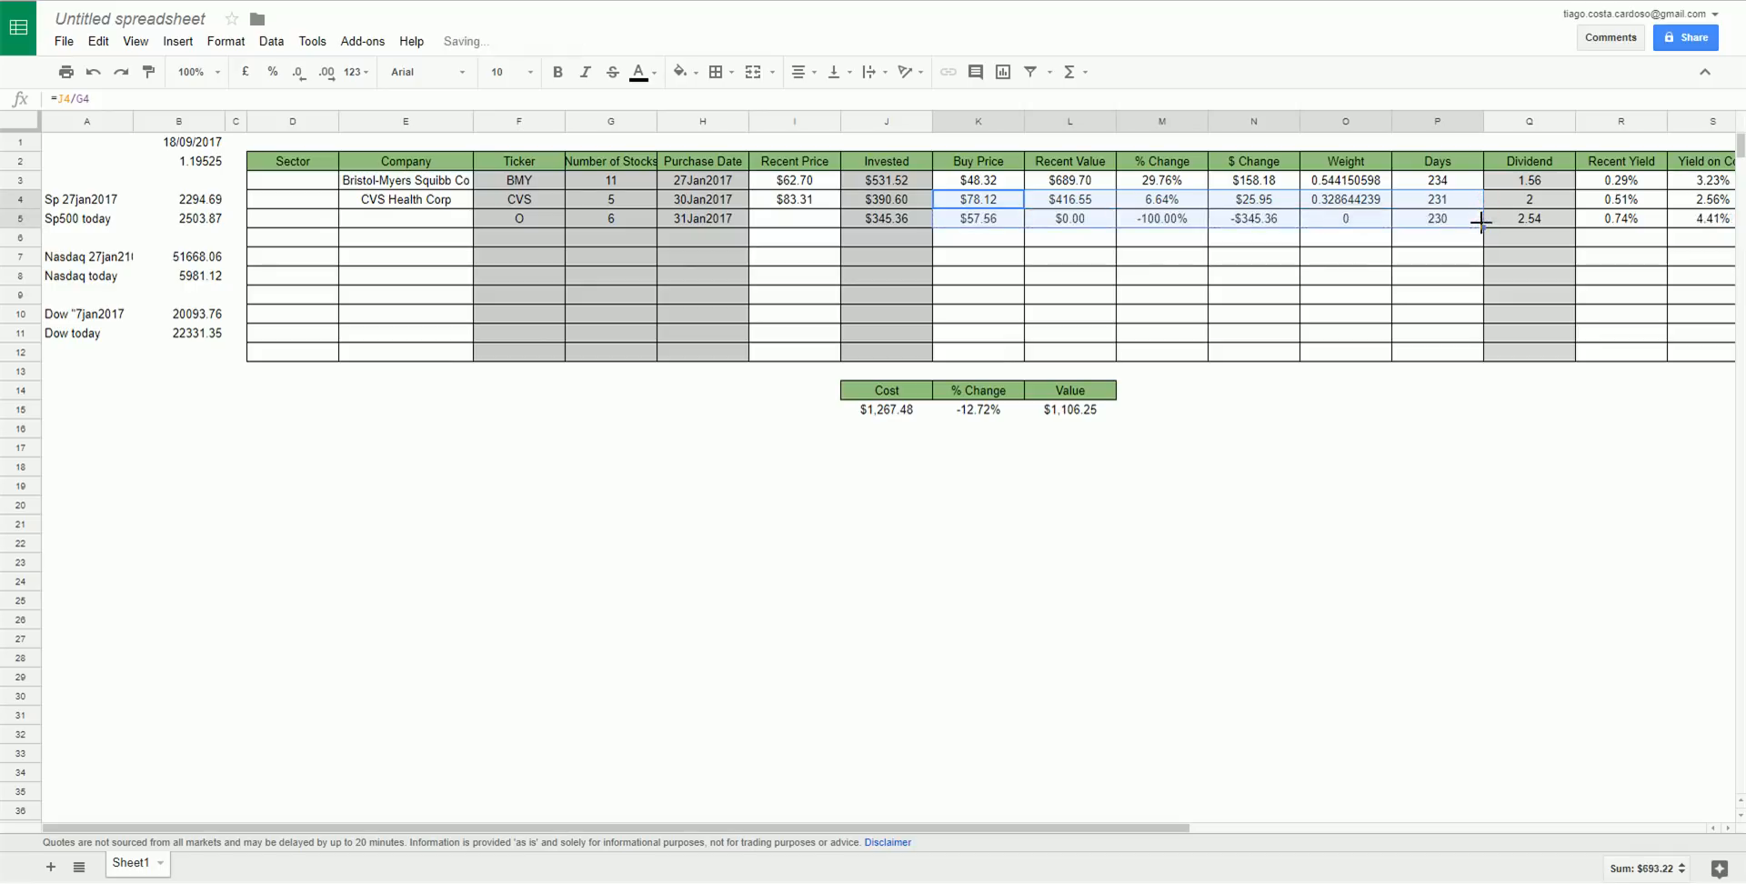
left_click(799, 204)
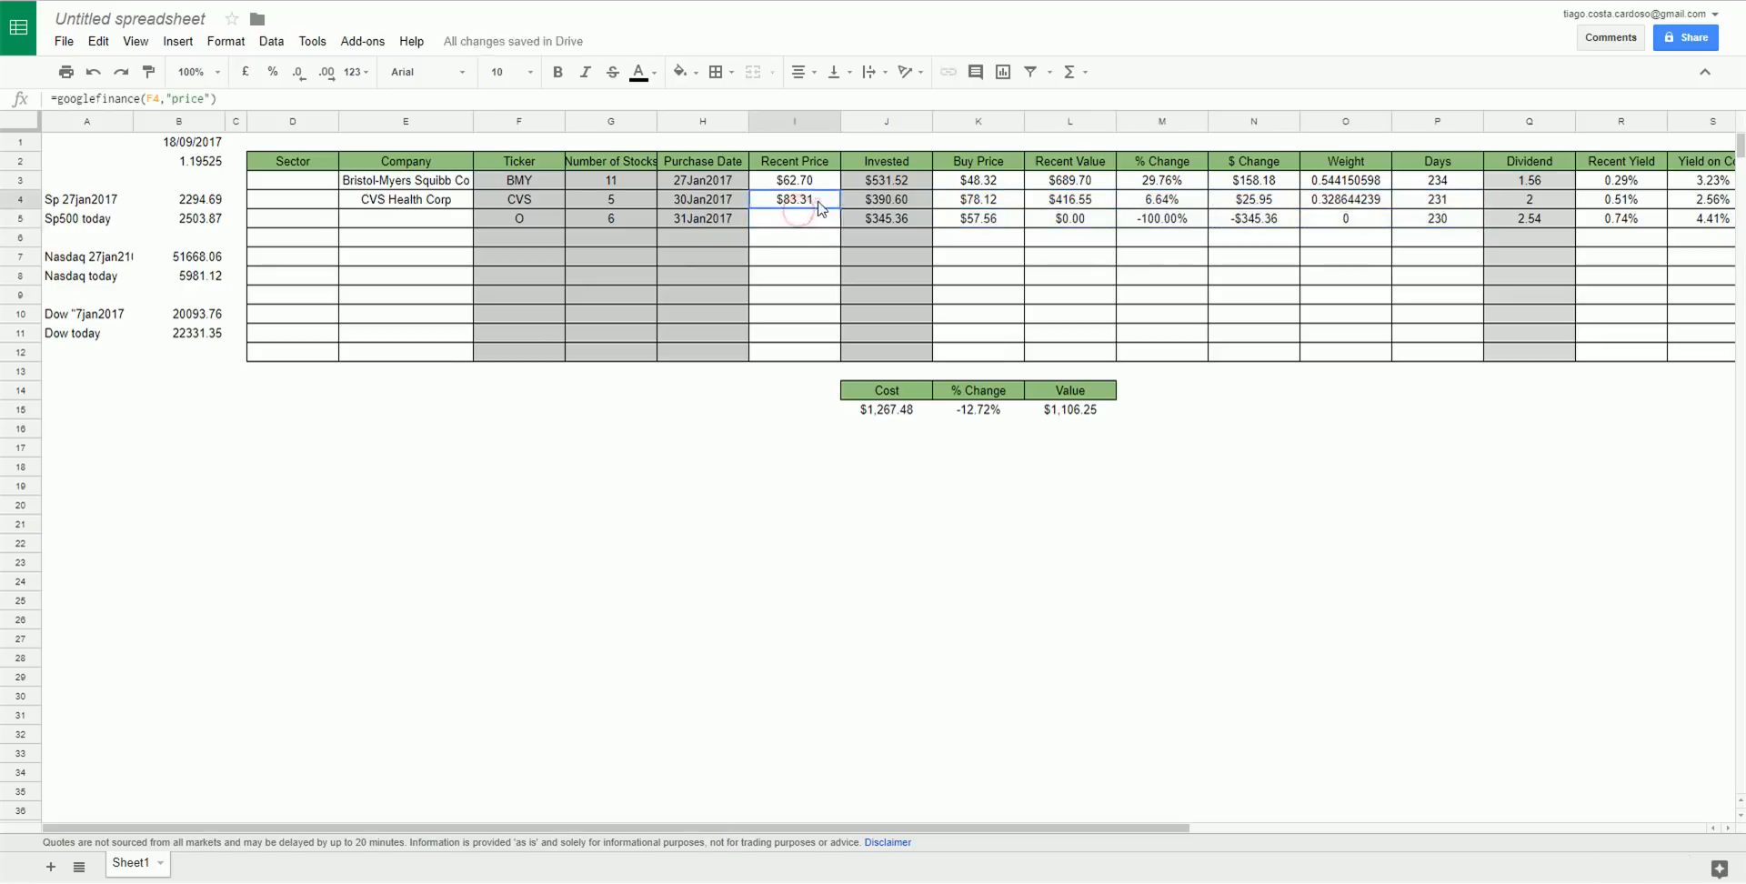
left_click_drag(840, 208, 841, 227)
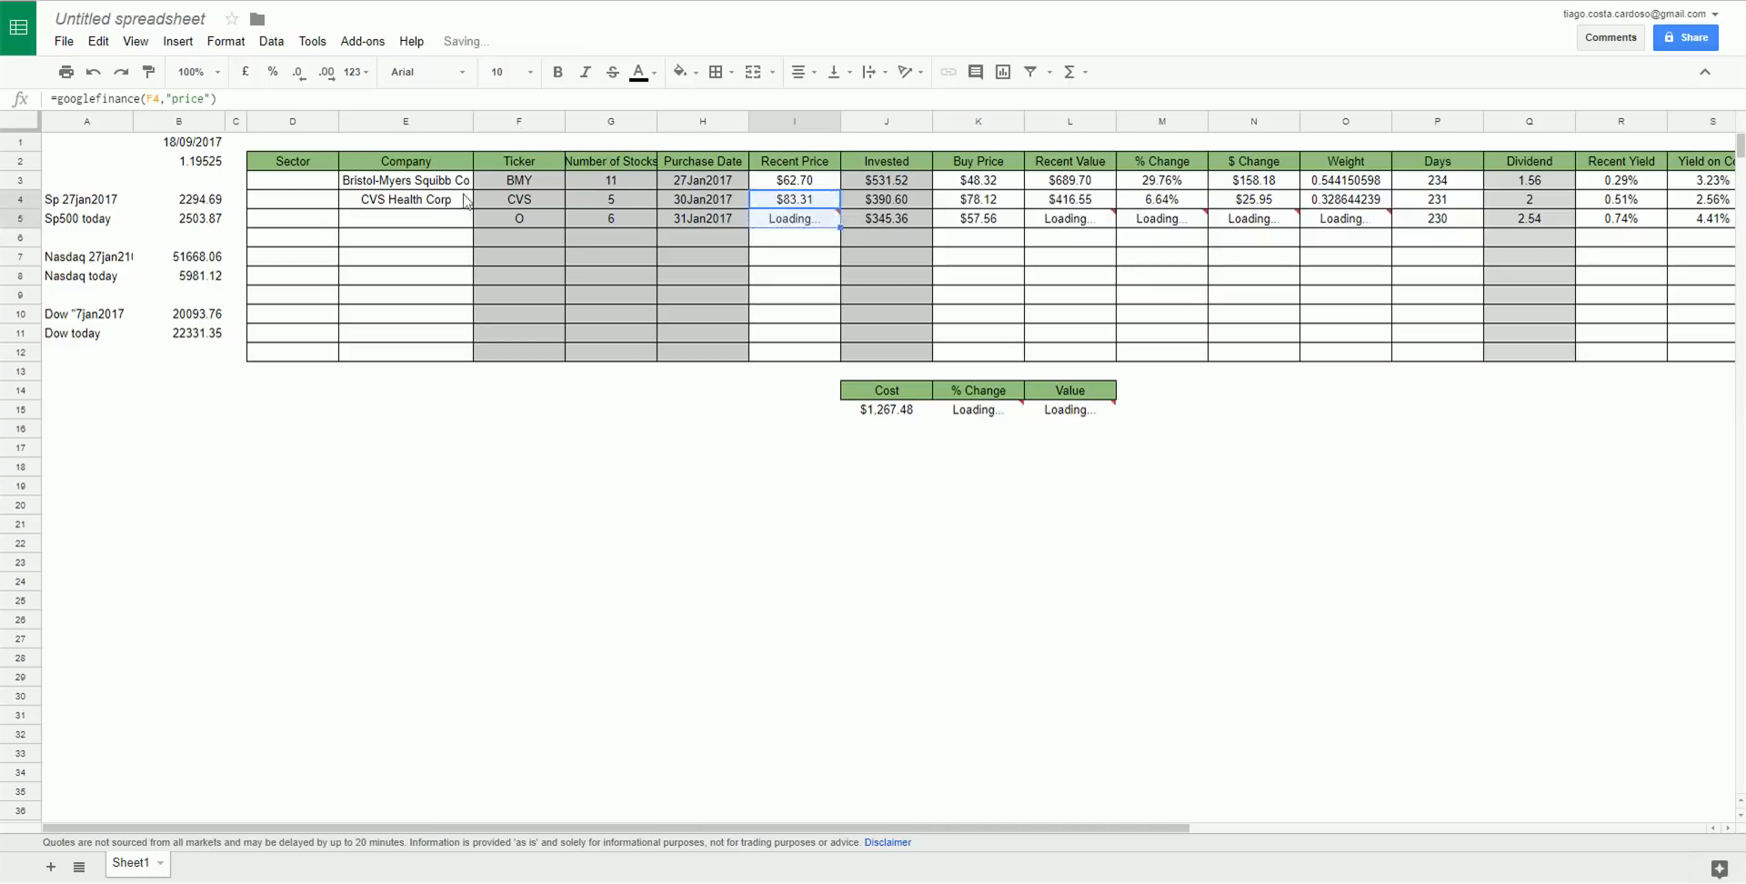
left_click(429, 209)
left_click_drag(472, 208, 473, 223)
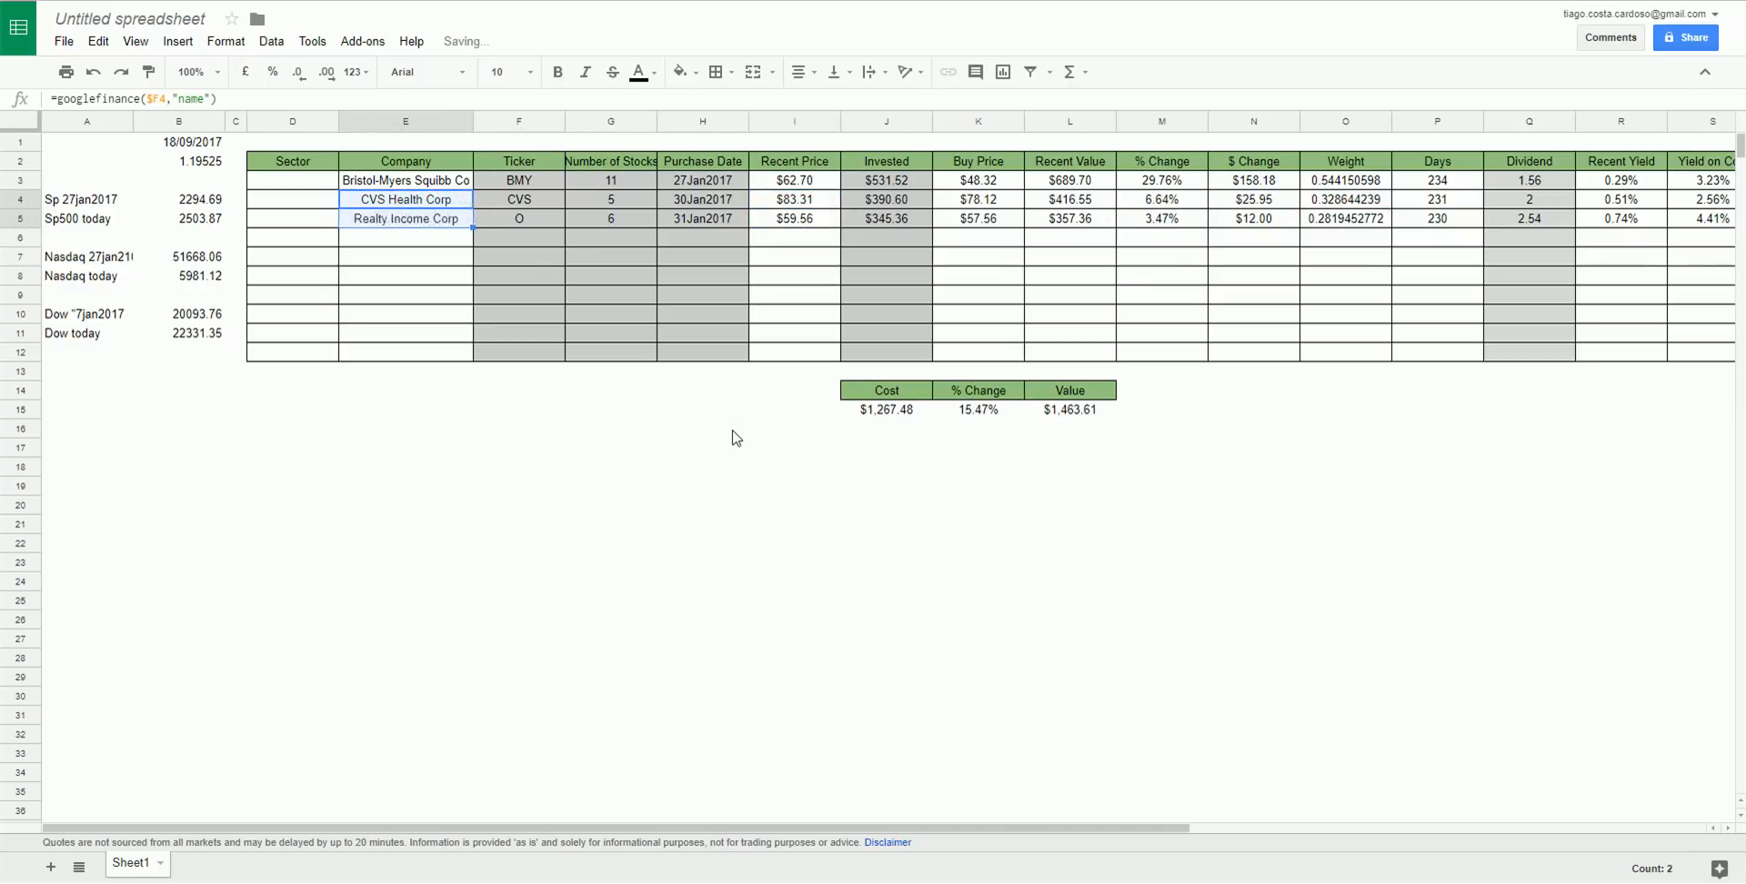
Add a "Depo" heading in D14 below the holdings table.
left_click(800, 429)
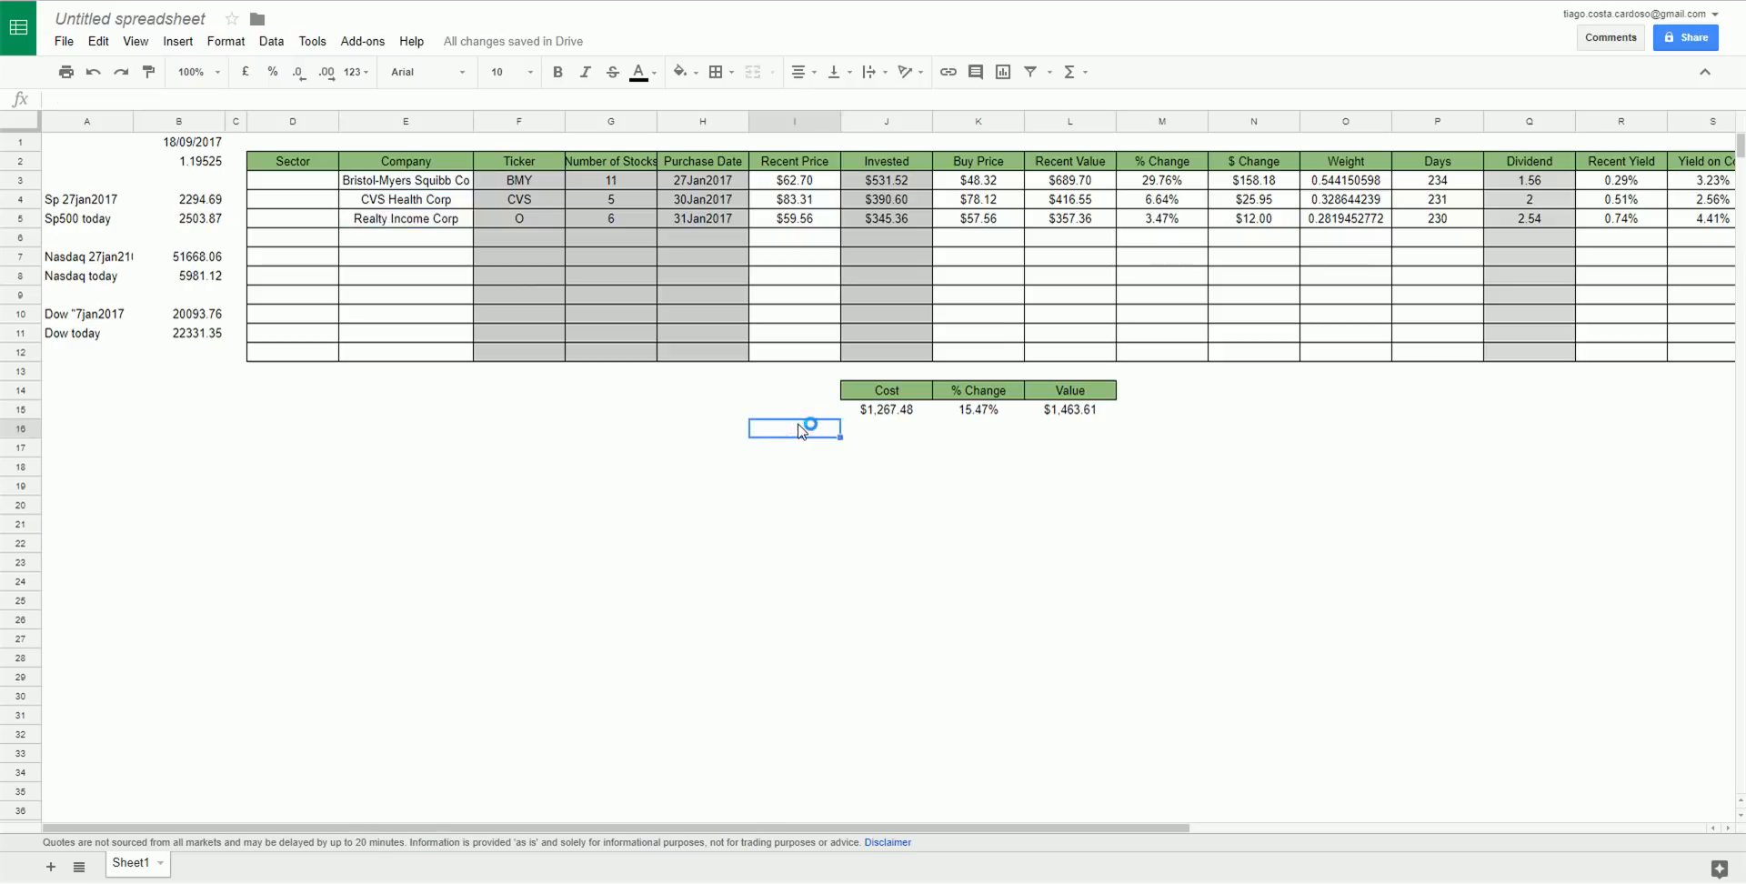
key("Up")
key("Up")
key("Left")
key("Left")
key("Left")
key("Left")
key("Left")
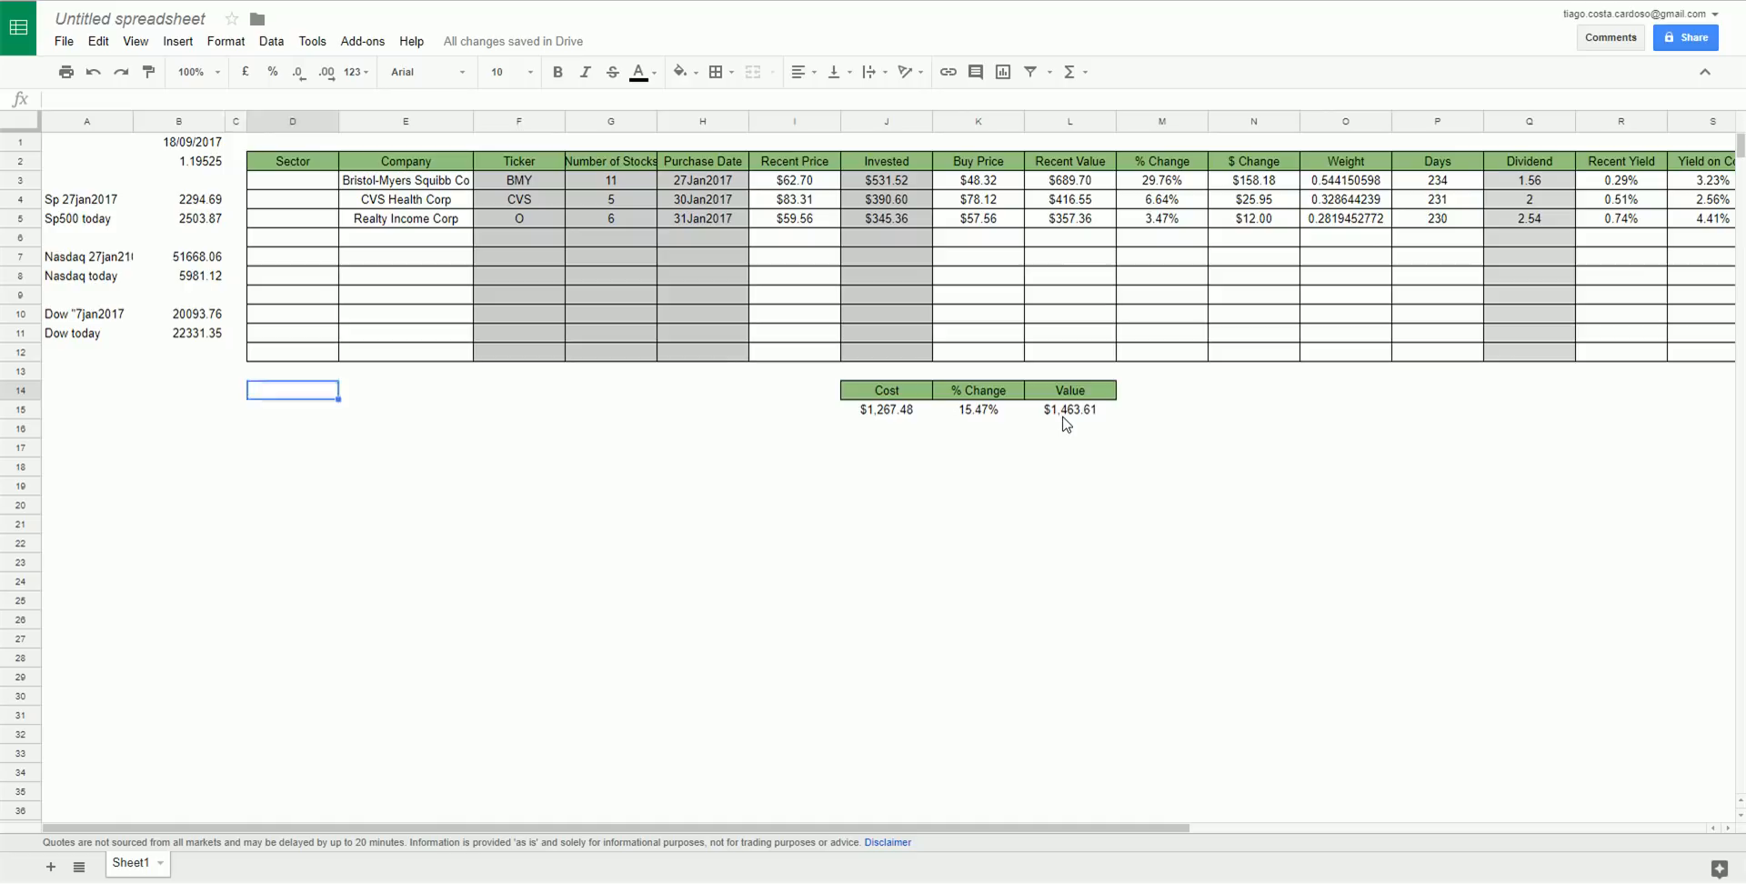
type("Depo")
key("Return")
key("Up")
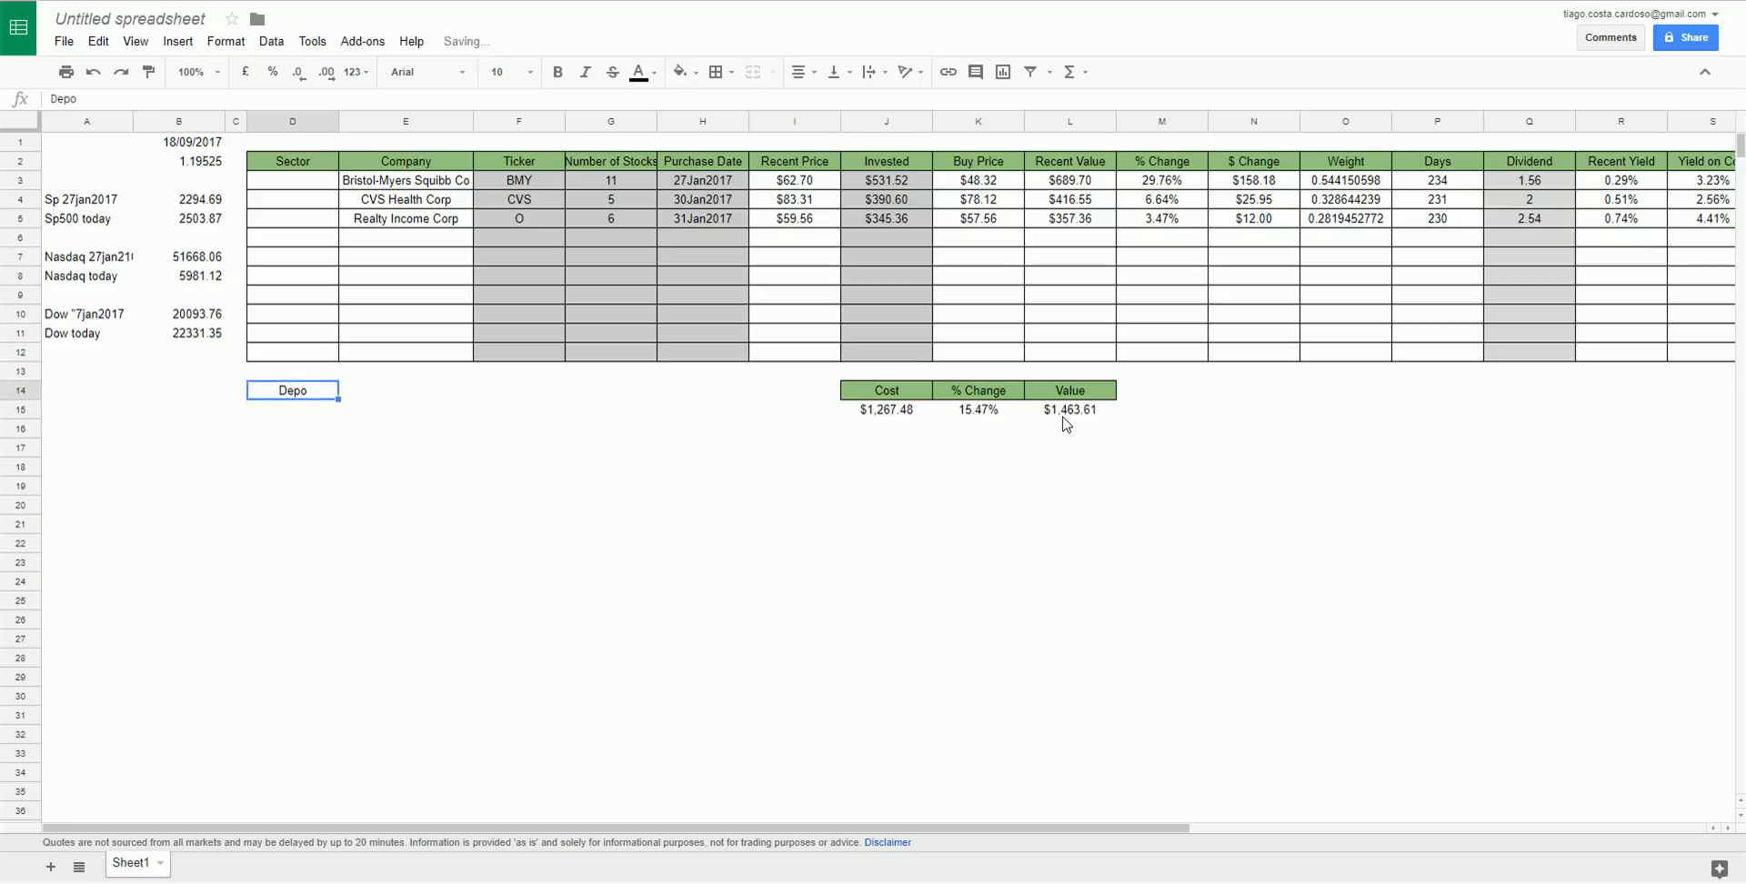
Copy the formatting of the Cost heading in J14 onto the Depo heading in D14.
left_click(909, 390)
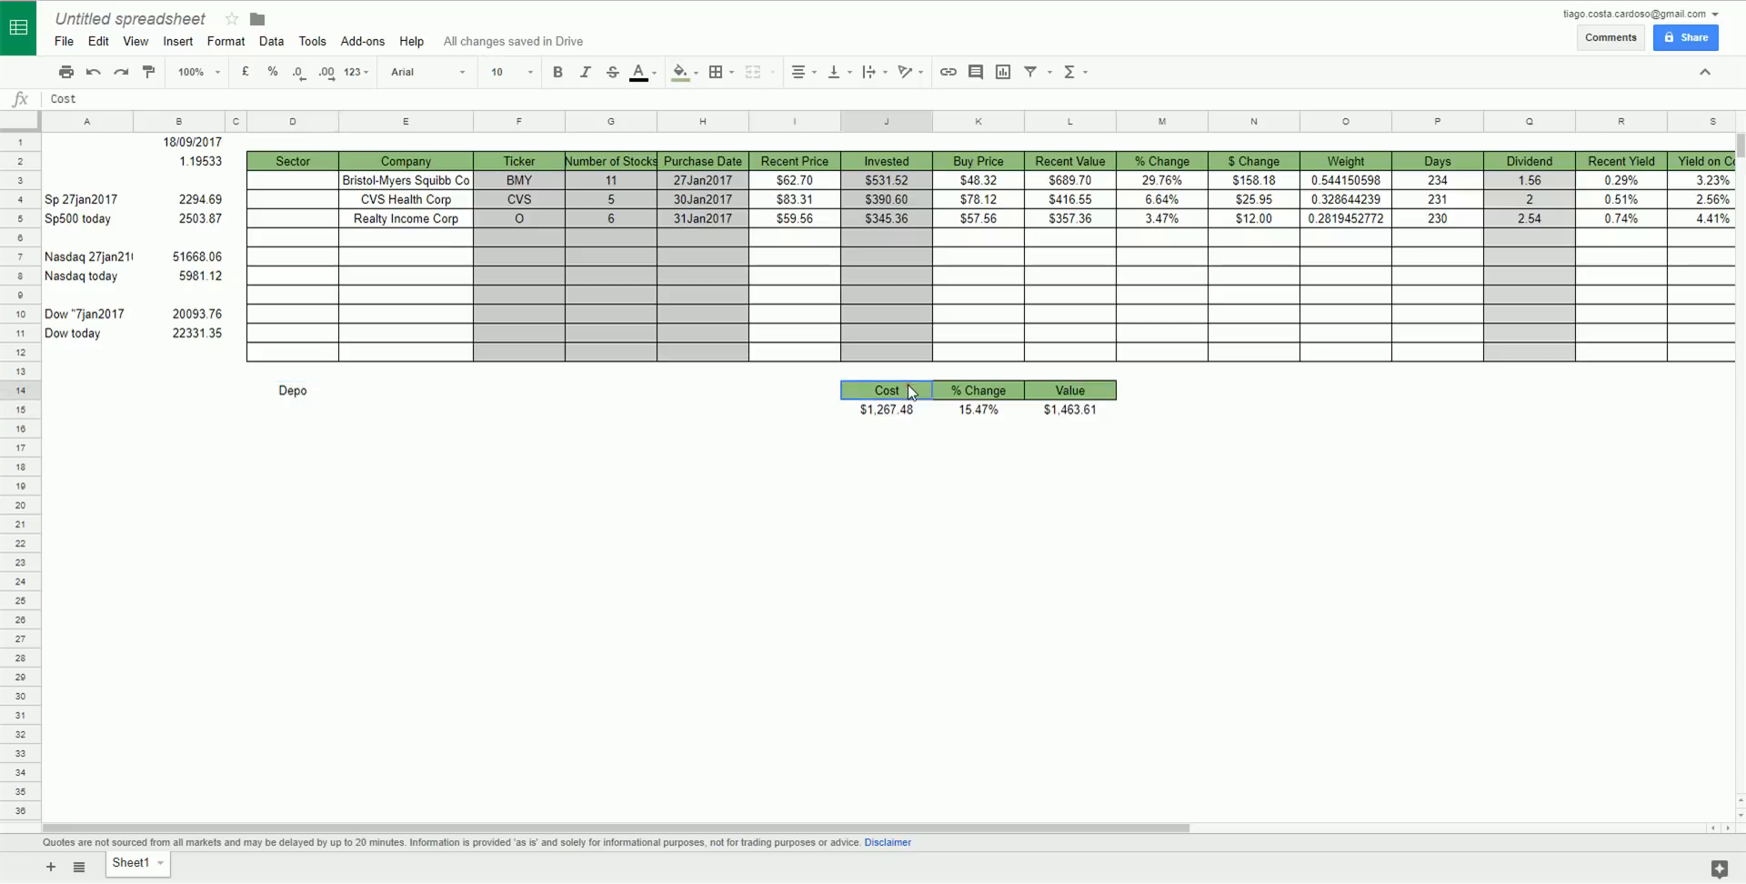
left_click(149, 72)
left_click(289, 405)
Enter a deposit amount of 2000 in D15 under the Depo heading.
left_click(640, 627)
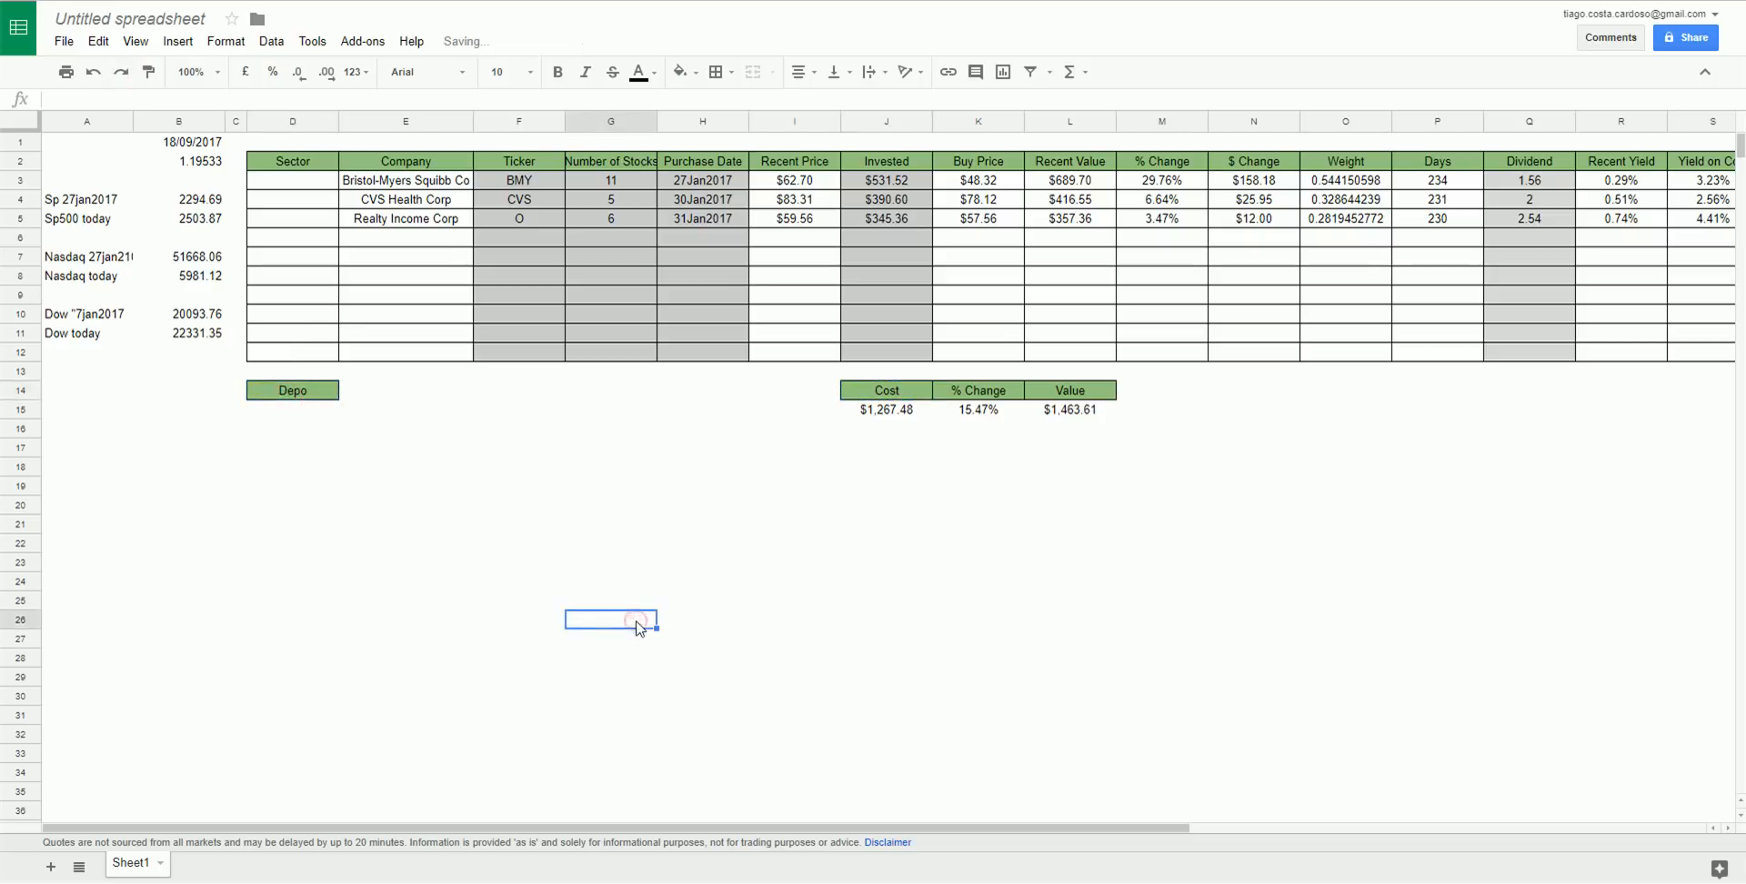
key("Left")
key("Left")
key("Left")
key("Left")
key("Up")
key("Up")
key("Up")
key("Right")
key("Up")
key("Up")
key("Up")
key("Up")
key("Up")
key("Up")
key("Up")
key("Up")
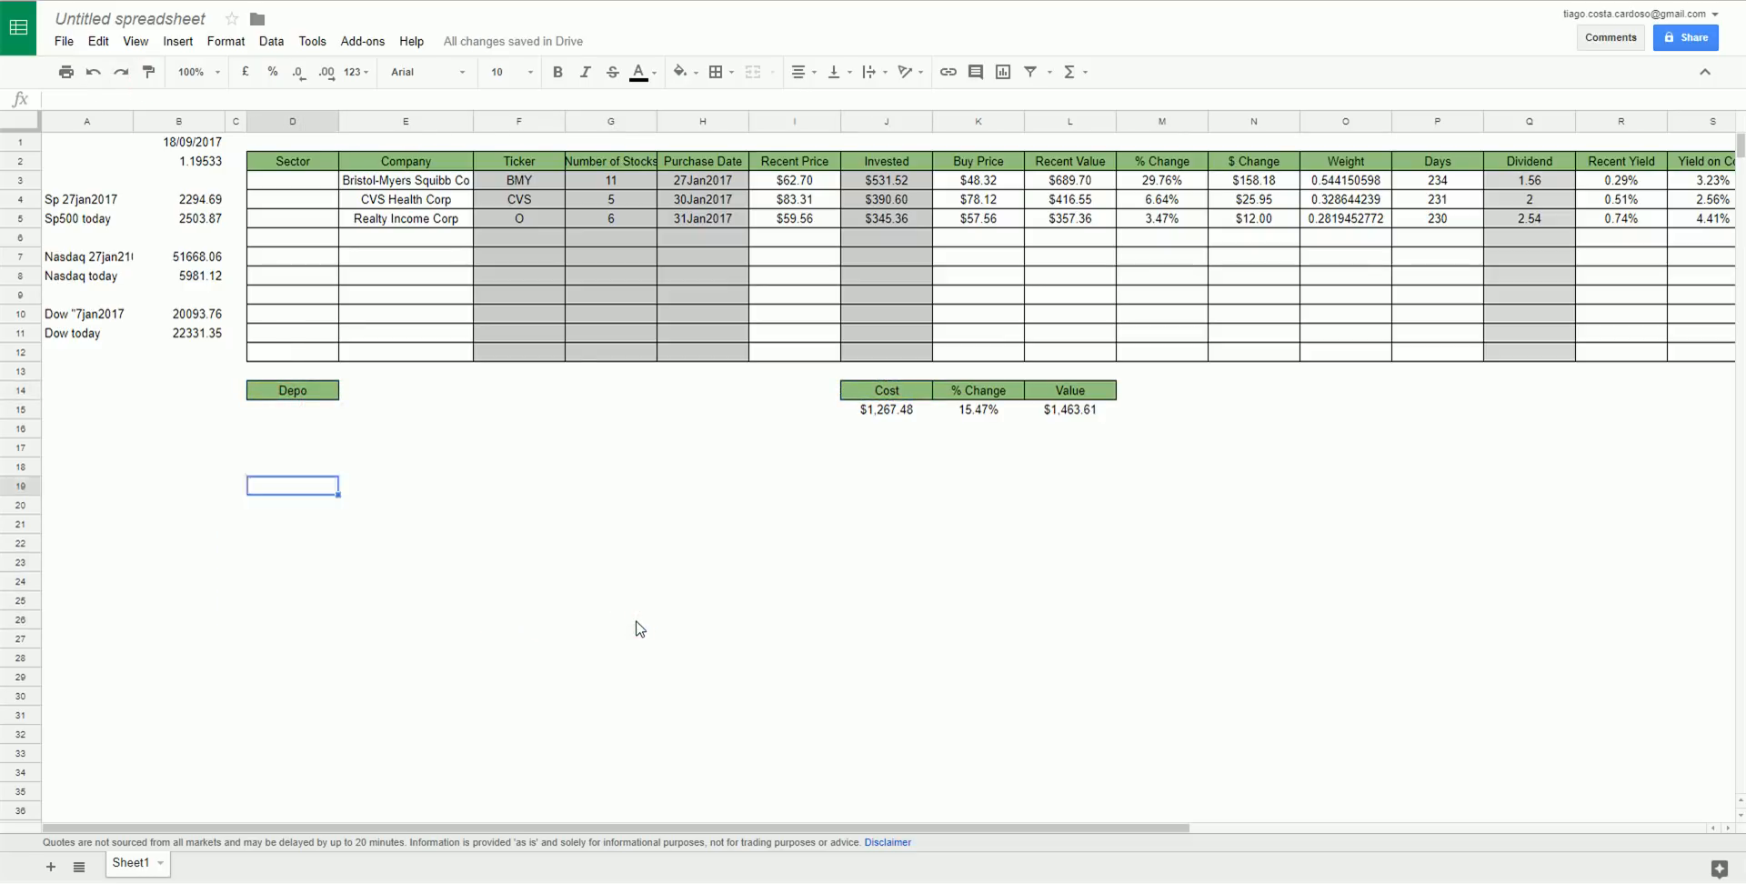
type("2000")
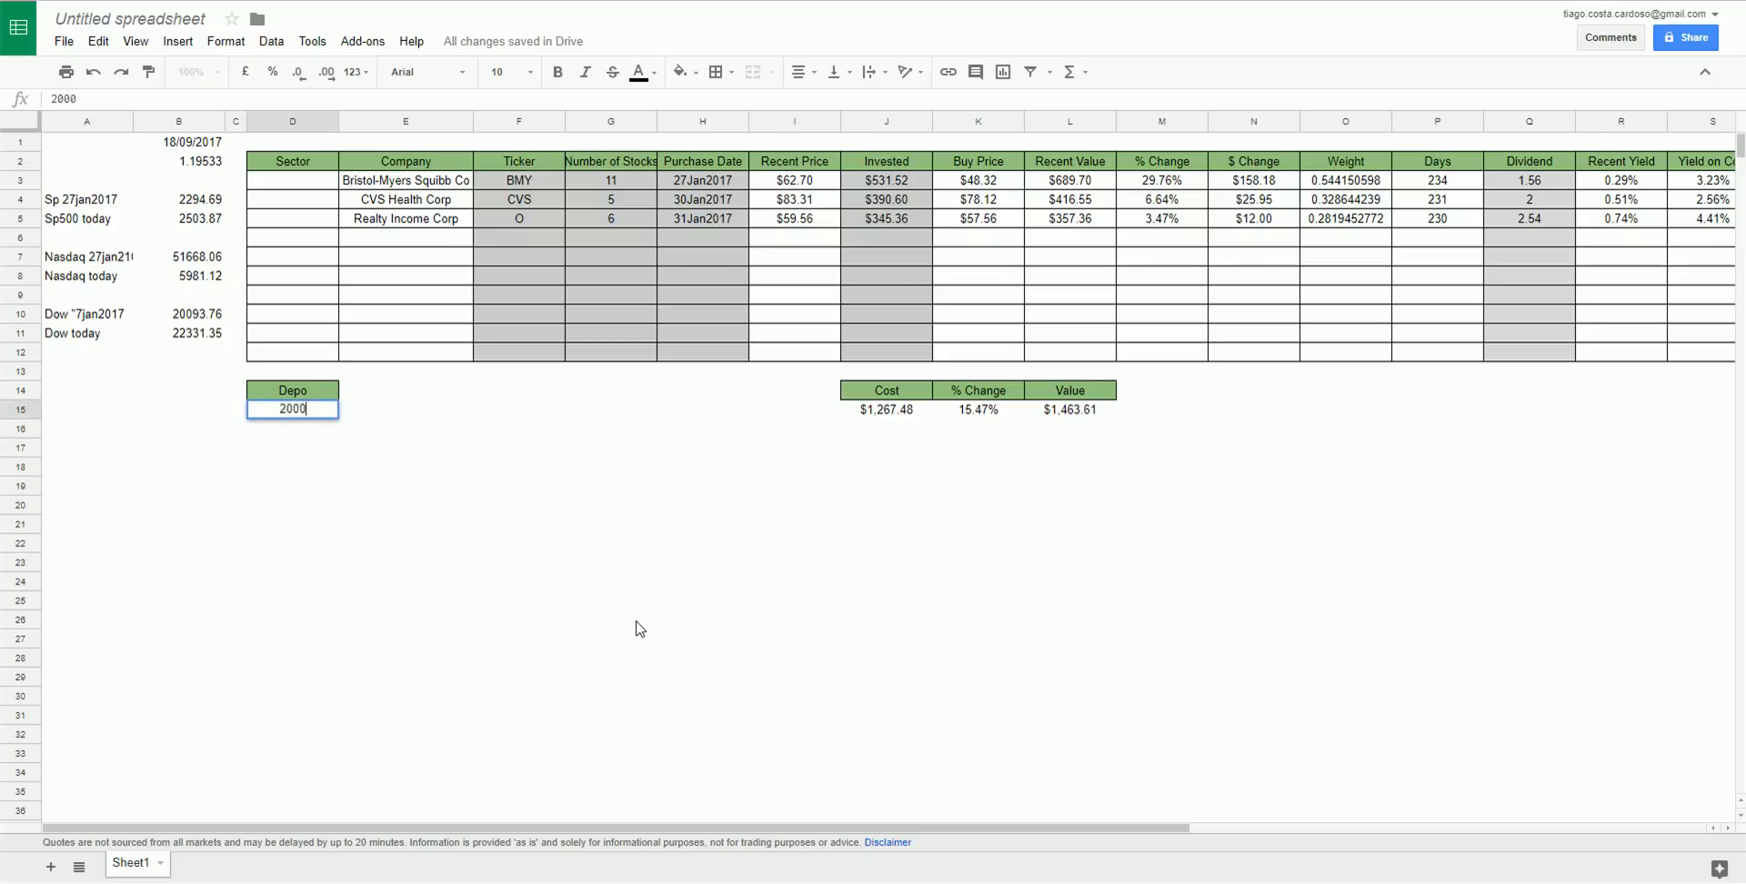
key("Return")
key("Up")
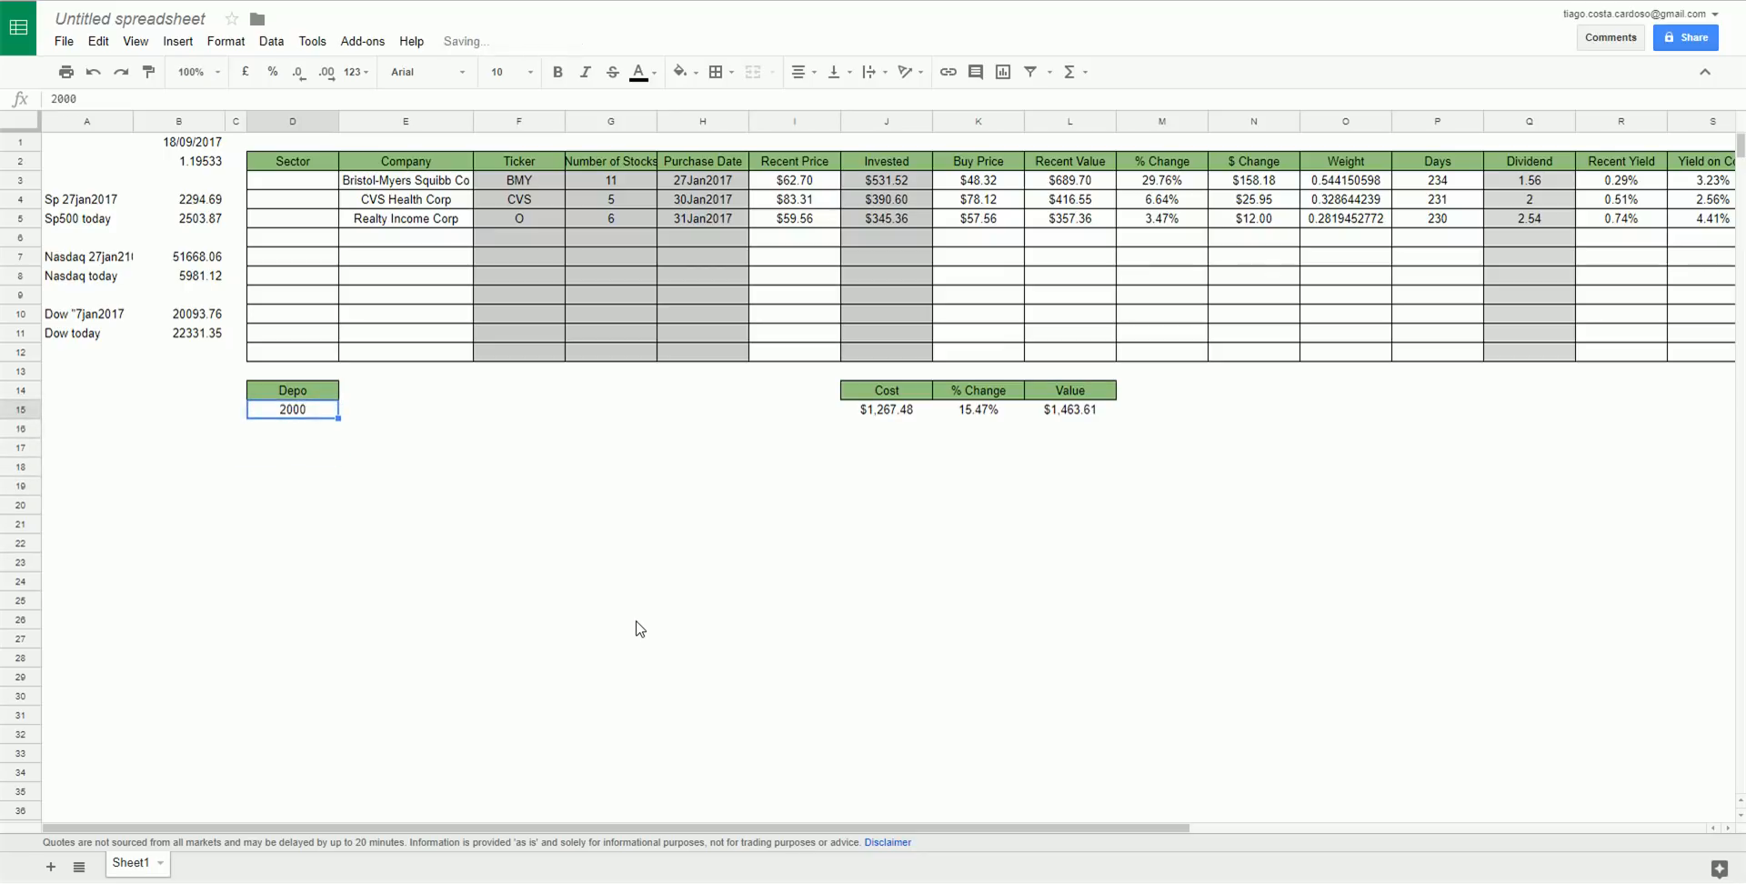
key("Right")
key("Right")
key("Right")
key("Right")
key("Right")
key("Right")
key("Right")
key("Left")
key("Left")
key("Left")
key("Left")
key("Left")
key("Left")
key("Left")
Format the deposit amount in D15 as Euro currency.
left_click(219, 73)
left_click(196, 72)
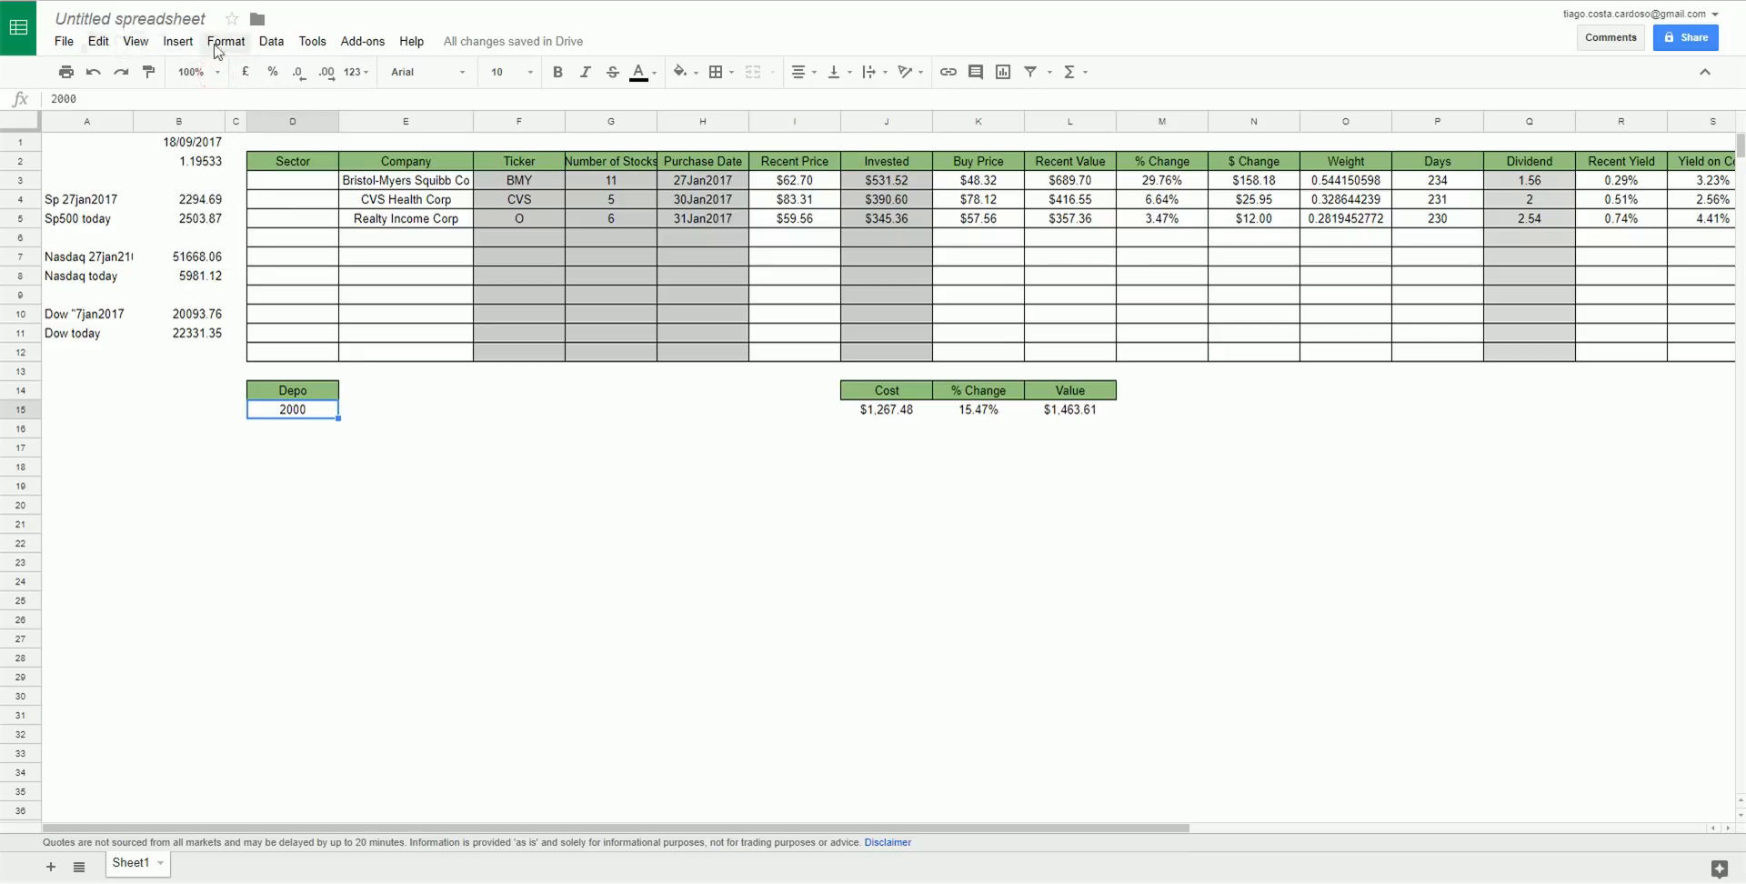
left_click(225, 41)
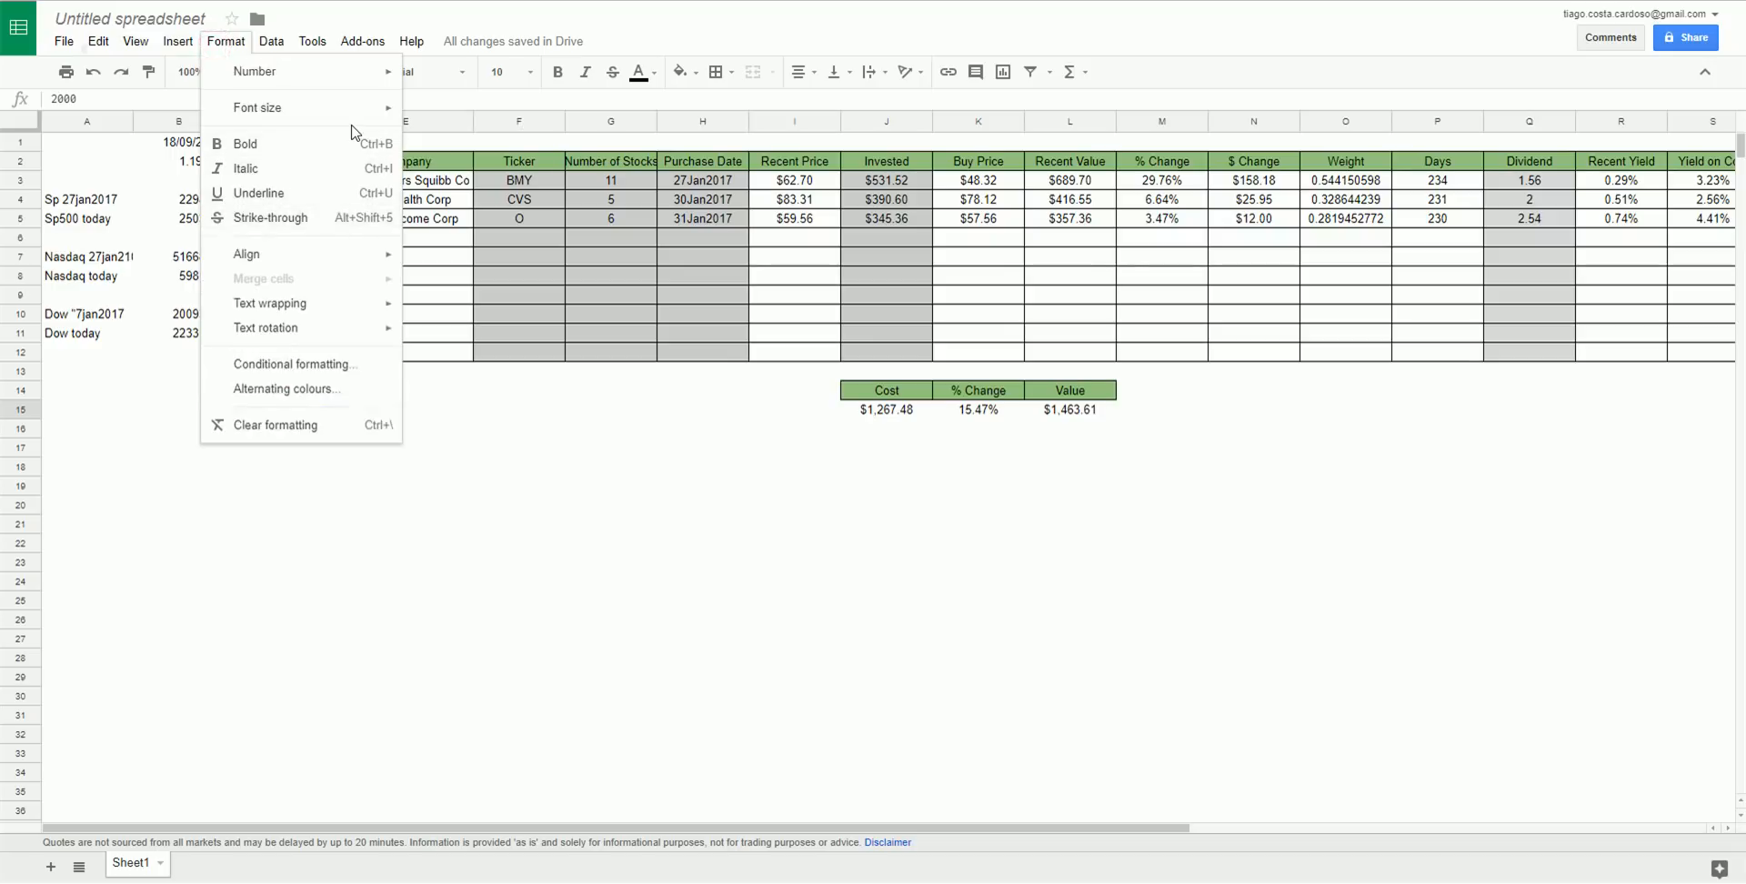
mouse_move(368, 75)
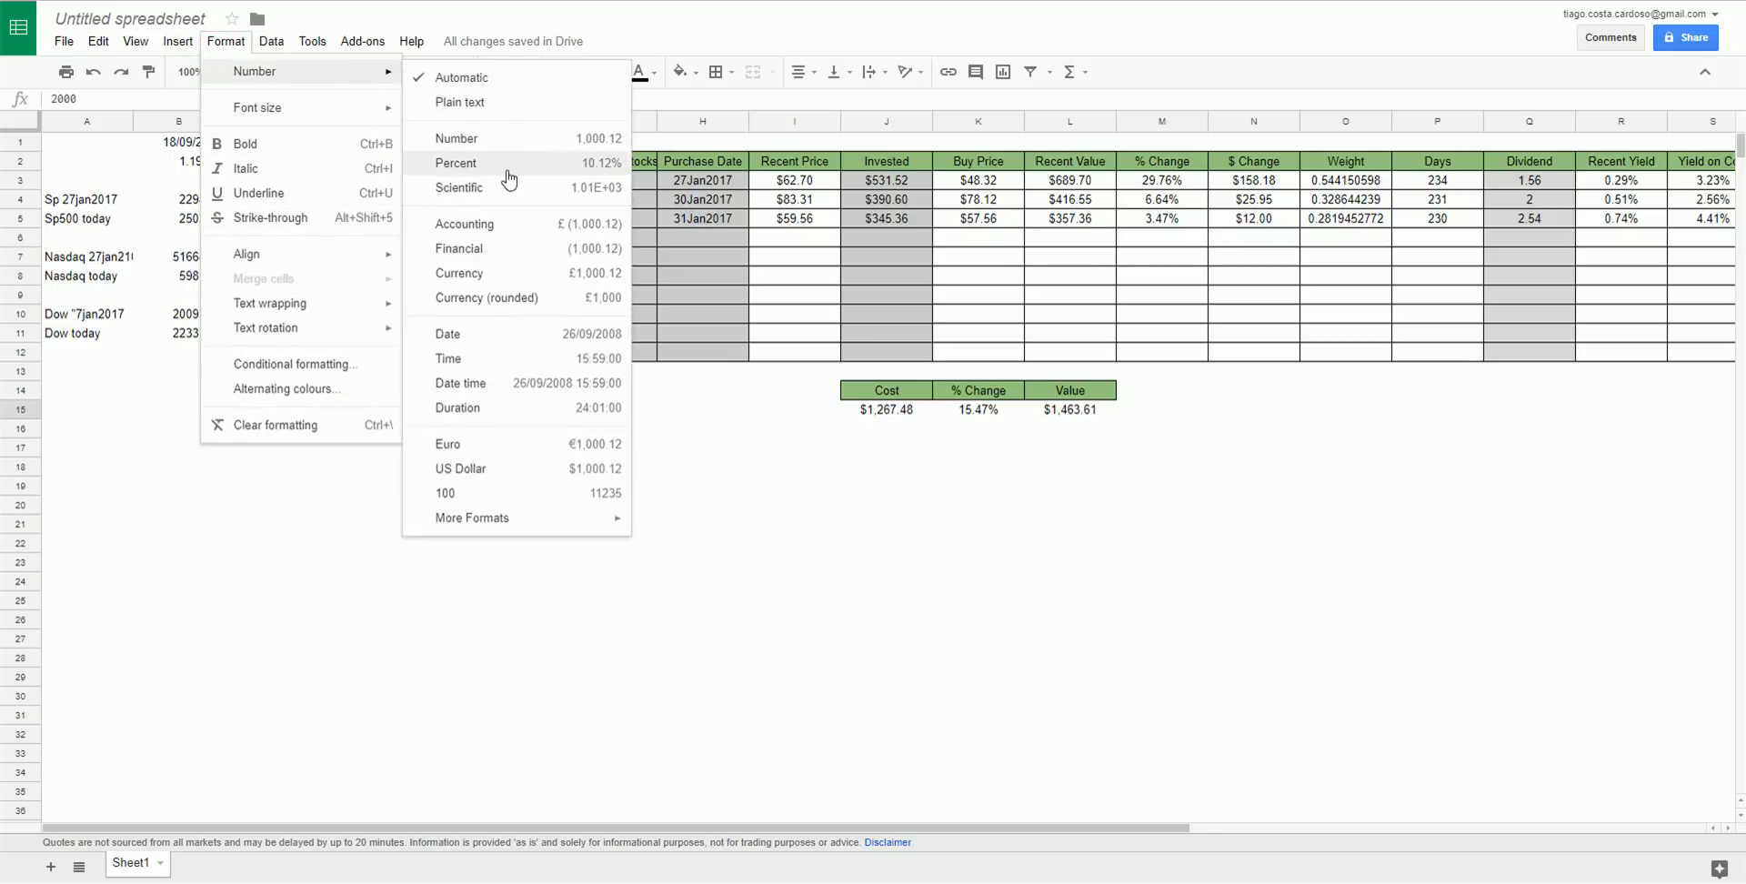
left_click(549, 445)
left_click(812, 415)
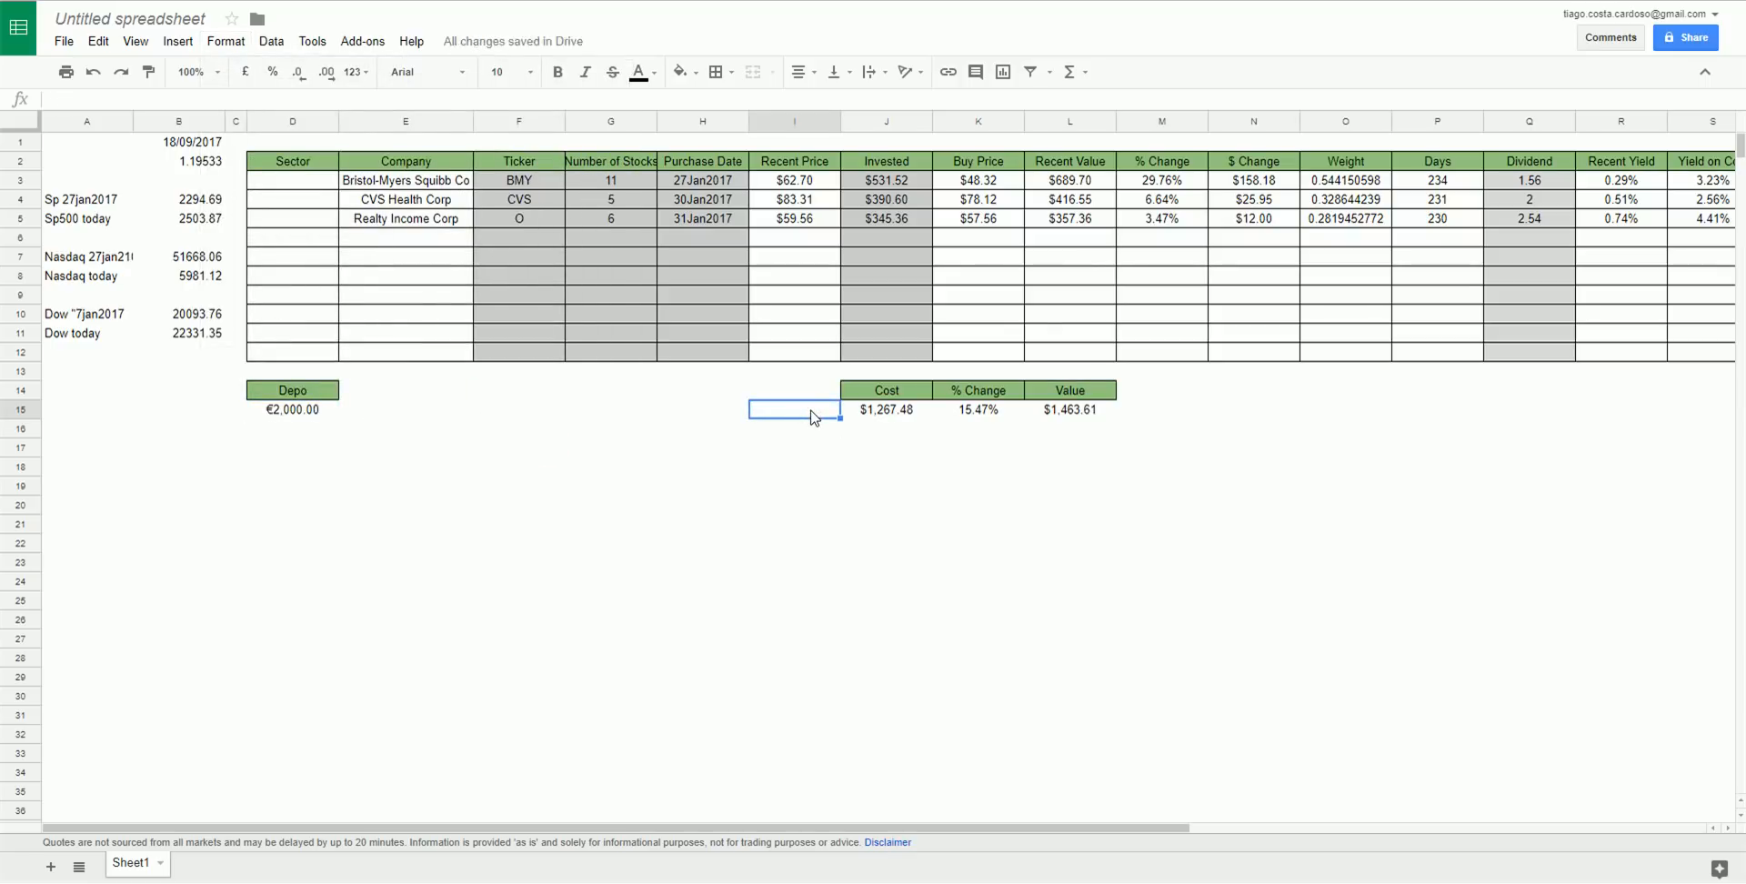
Move the % Change heading and its value from K14:K15 to M14:M15.
left_click_drag(1001, 391, 1000, 414)
key("ctrl+c")
key("Right")
key("Right")
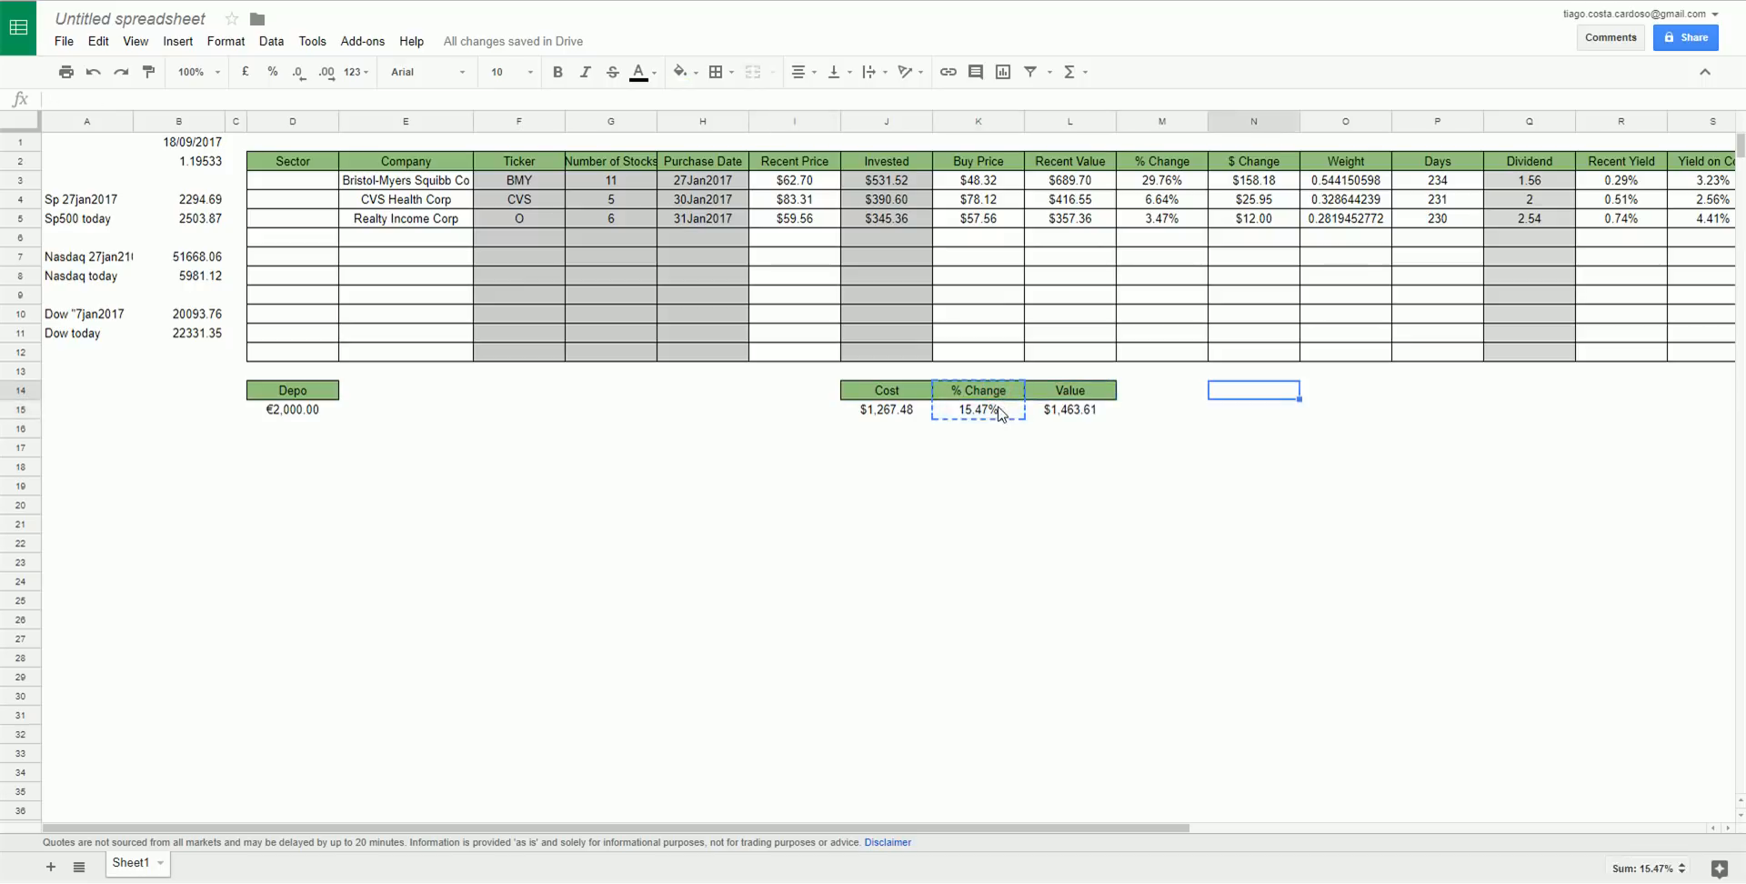
key("ctrl+v")
Enter the currency label "usd" in I15 and K15, beside the cost and value amounts.
key("Left")
key("Left")
key("Left")
key("Left")
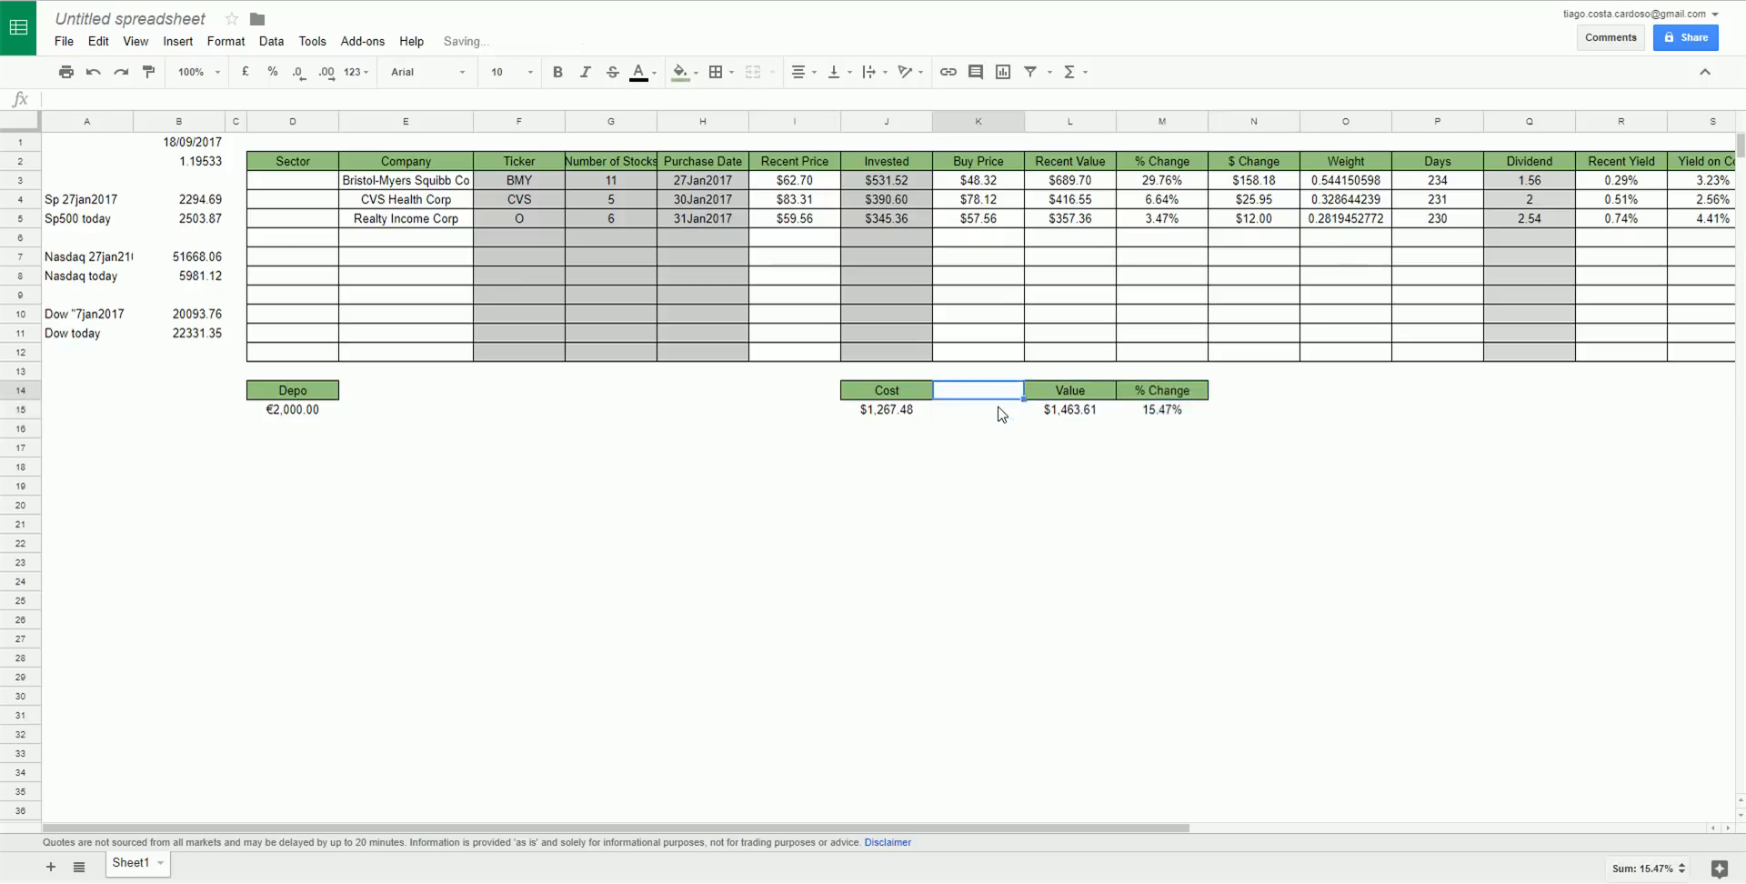
key("Down")
type("usd")
key("Return")
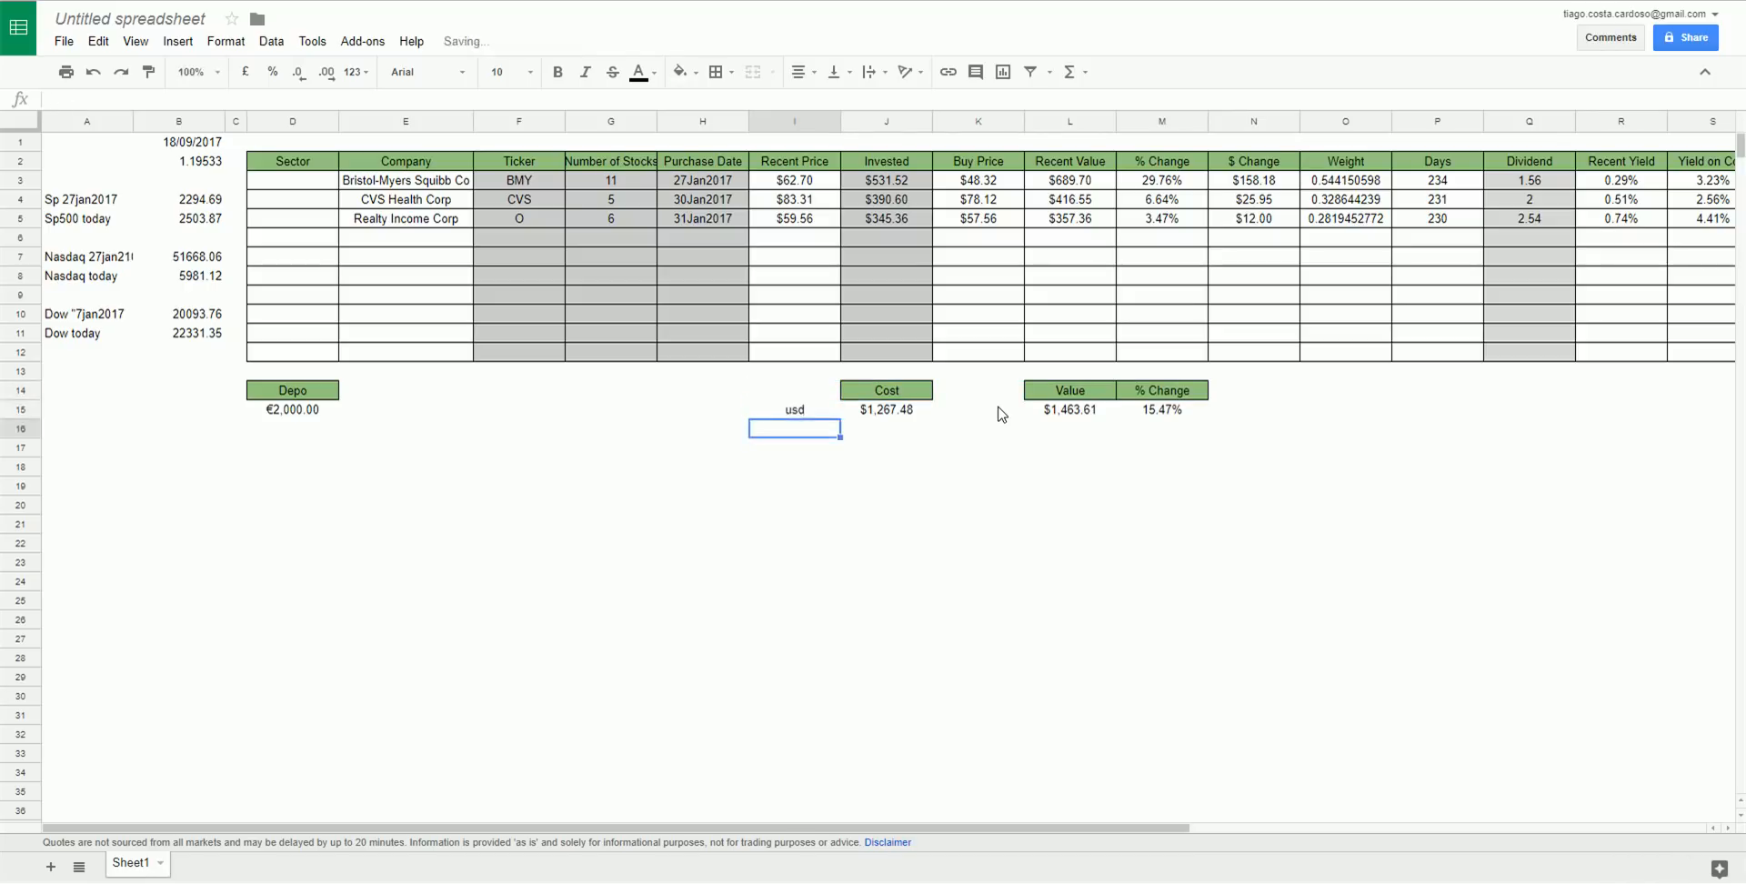
key("Up")
key("Right")
key("Right")
type("usd")
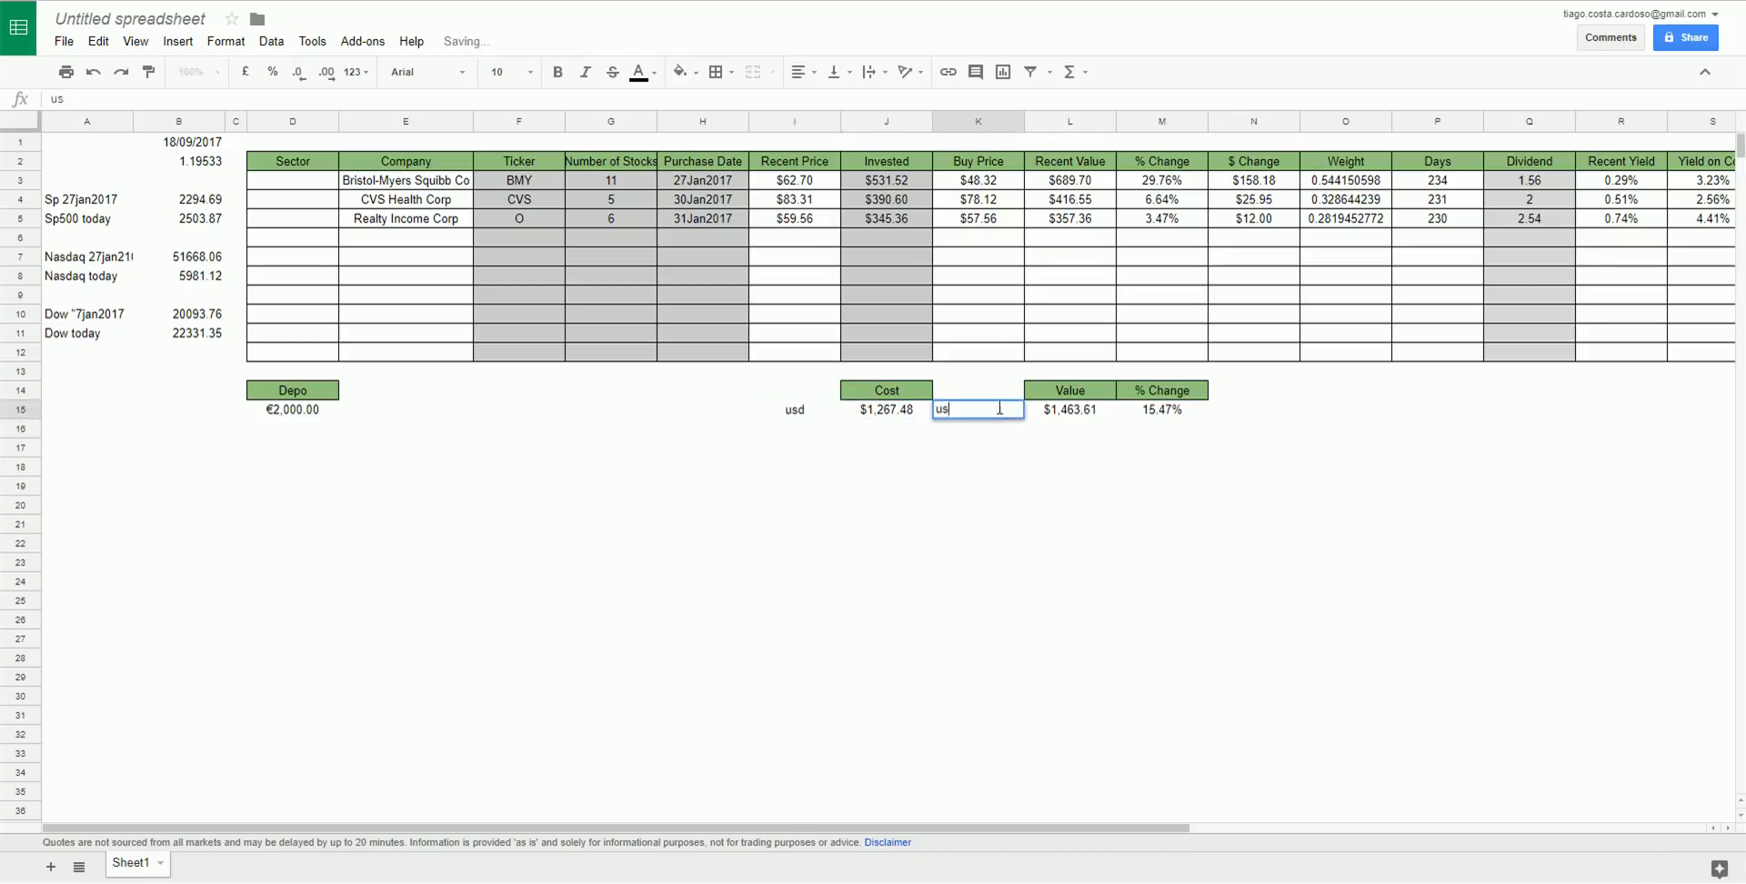
Enter the currency label "eur" in I16 and K16, below the usd labels.
key("Left")
key("Left")
key("Down")
type("eur")
key("Right")
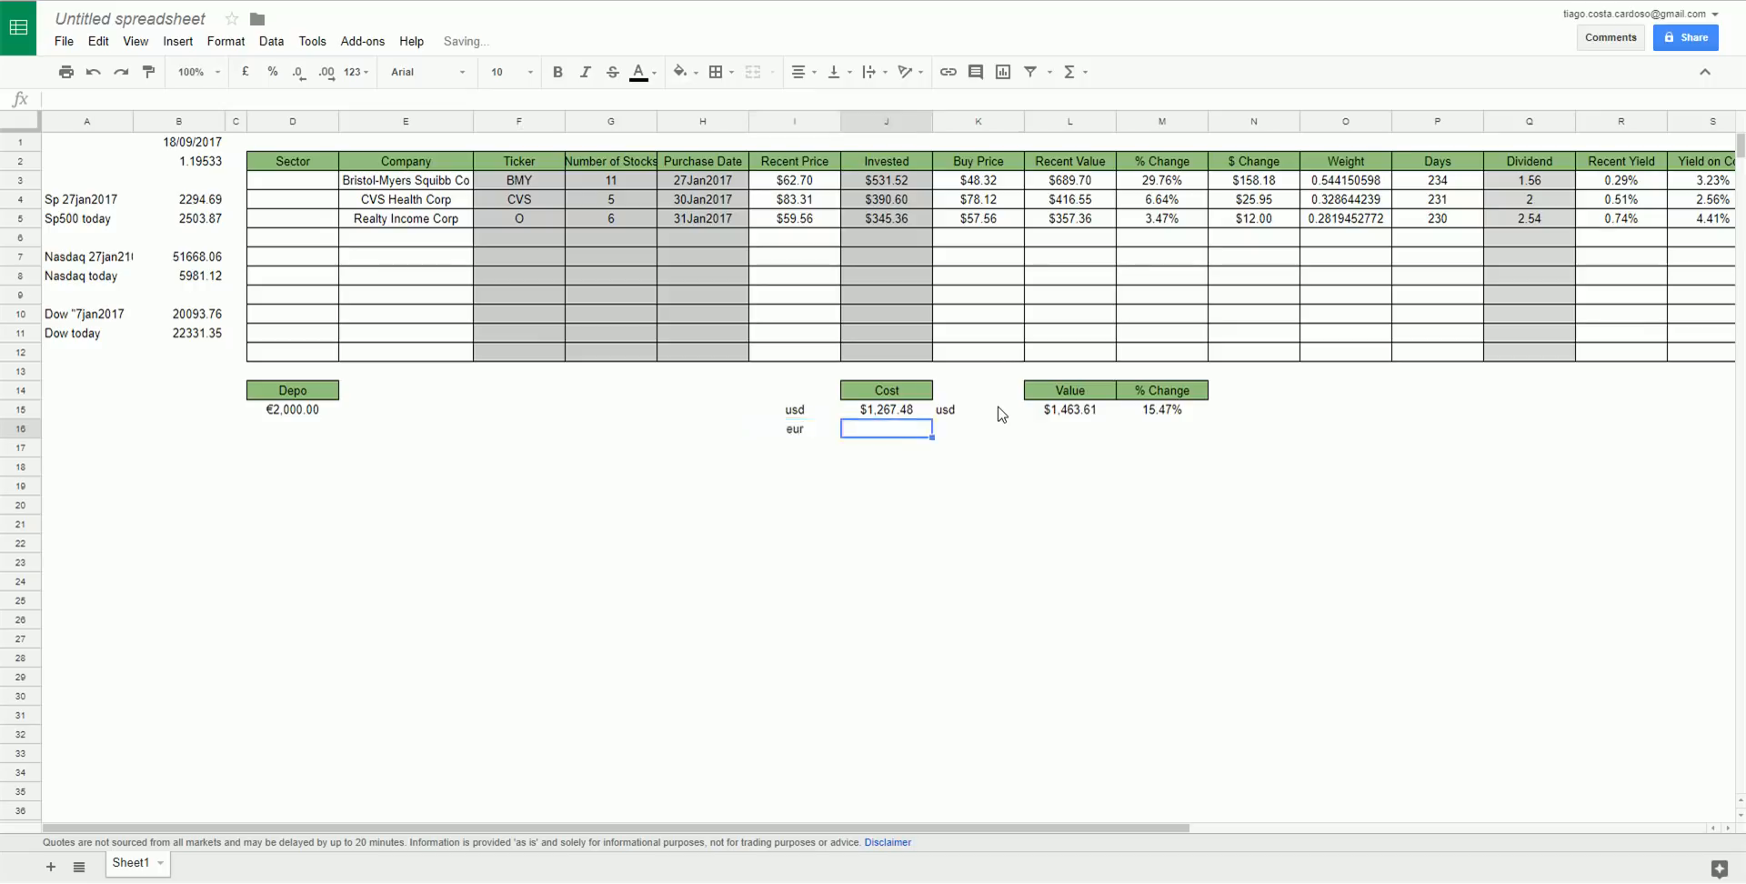
key("Right")
type("eur")
key("Return")
Convert the total cost to euros in J16 with the formula =J15/B2.
key("Up")
key("Left")
type("=")
key("Up")
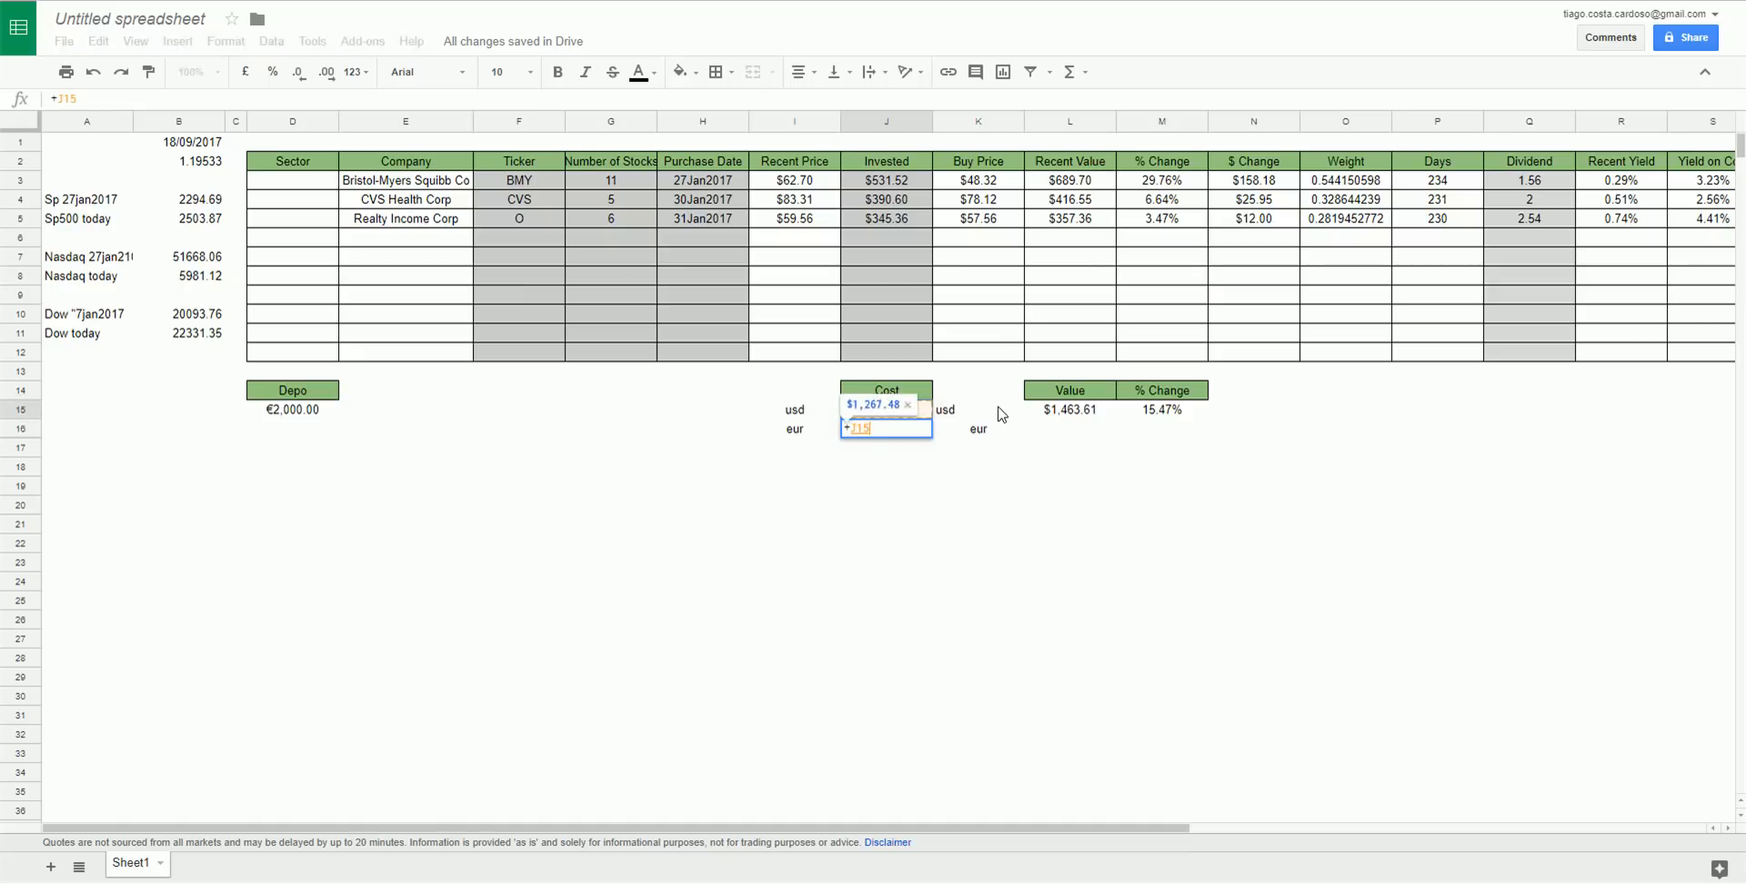
type("/")
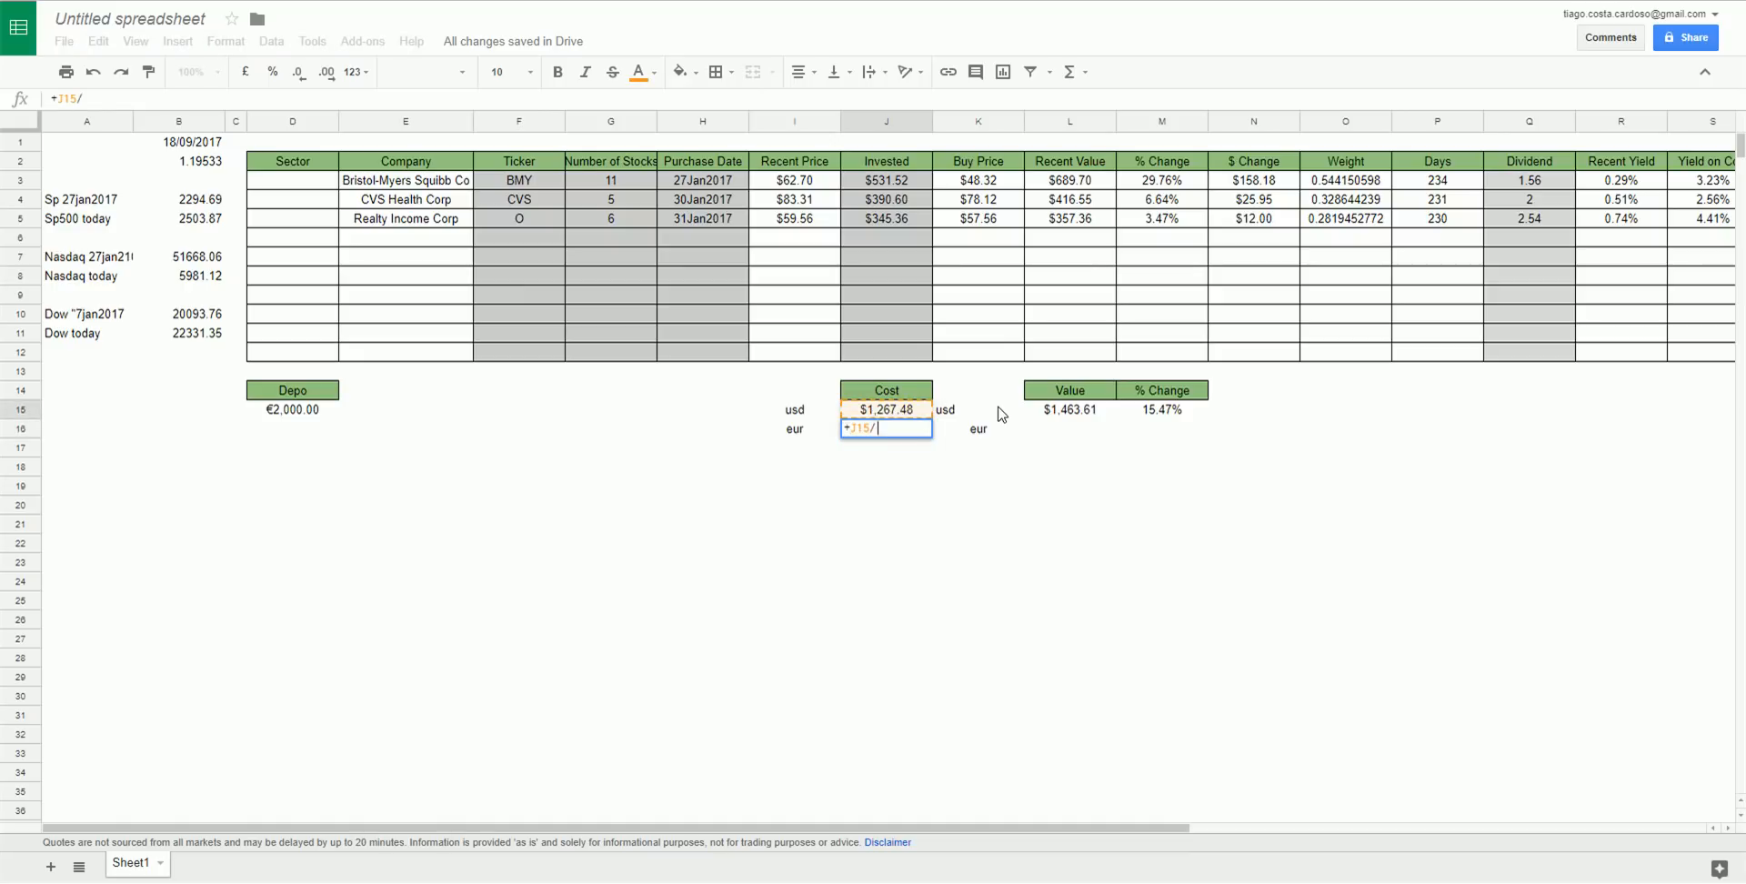
key("Left")
key("Left")
key("Left")
key("Left")
key("Left")
key("Left")
key("Left")
key("Left")
key("Up")
key("Up")
key("Up")
key("Up")
key("Up")
key("Up")
key("Up")
key("Up")
key("Up")
key("Up")
key("Up")
key("Up")
key("Up")
key("Up")
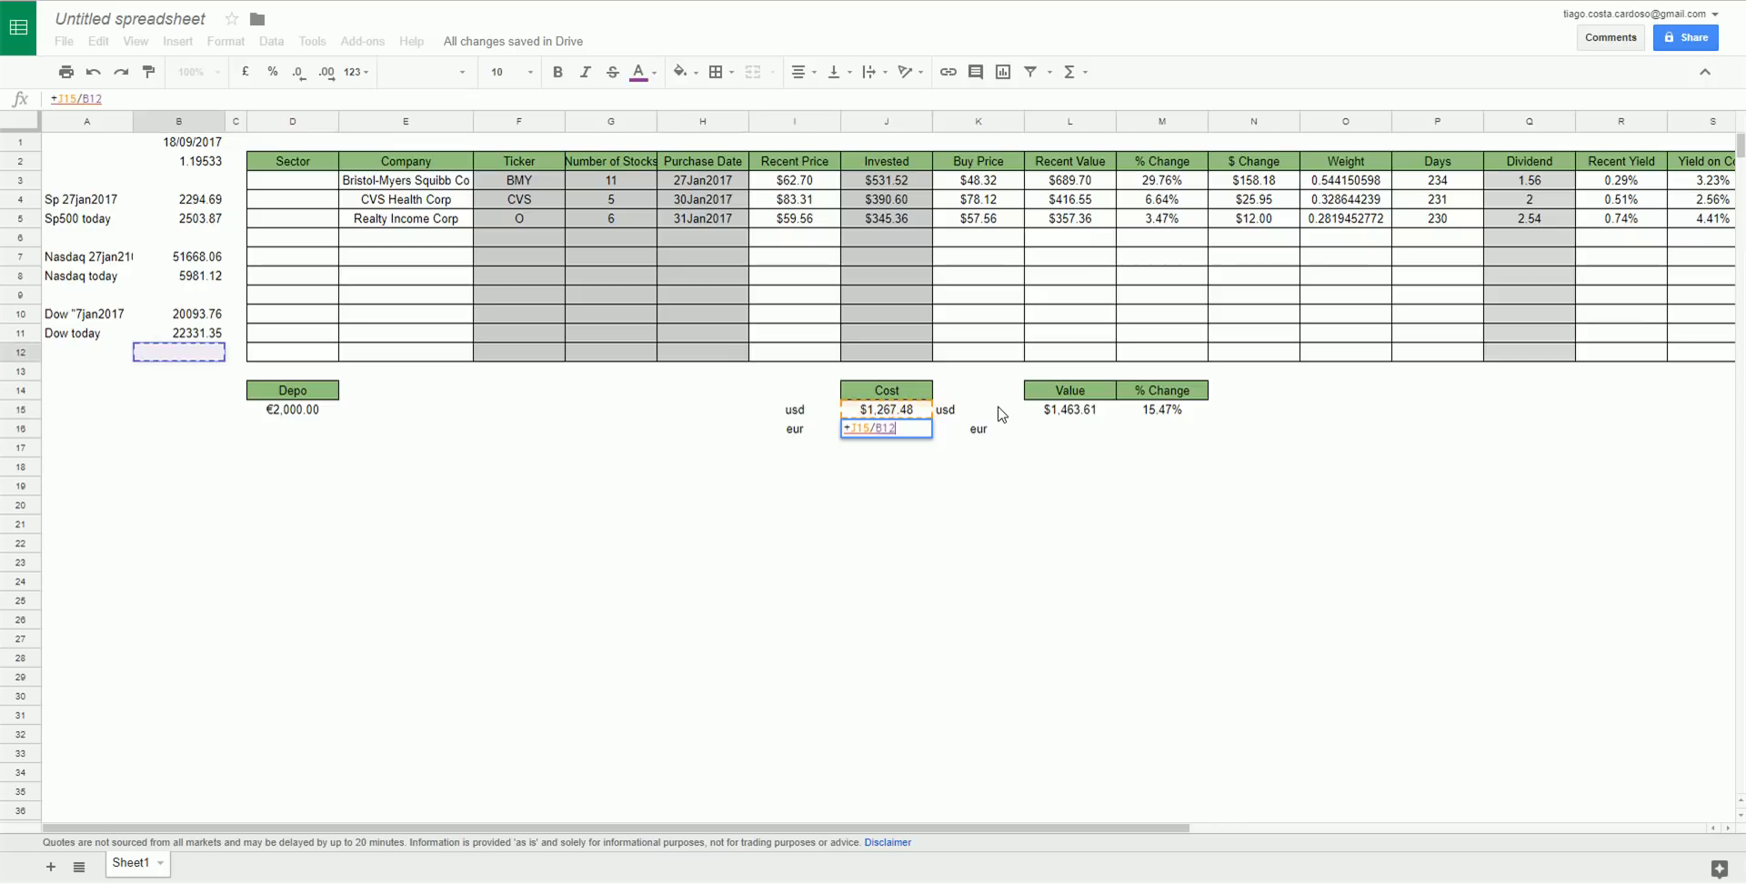
key("Return")
key("Up")
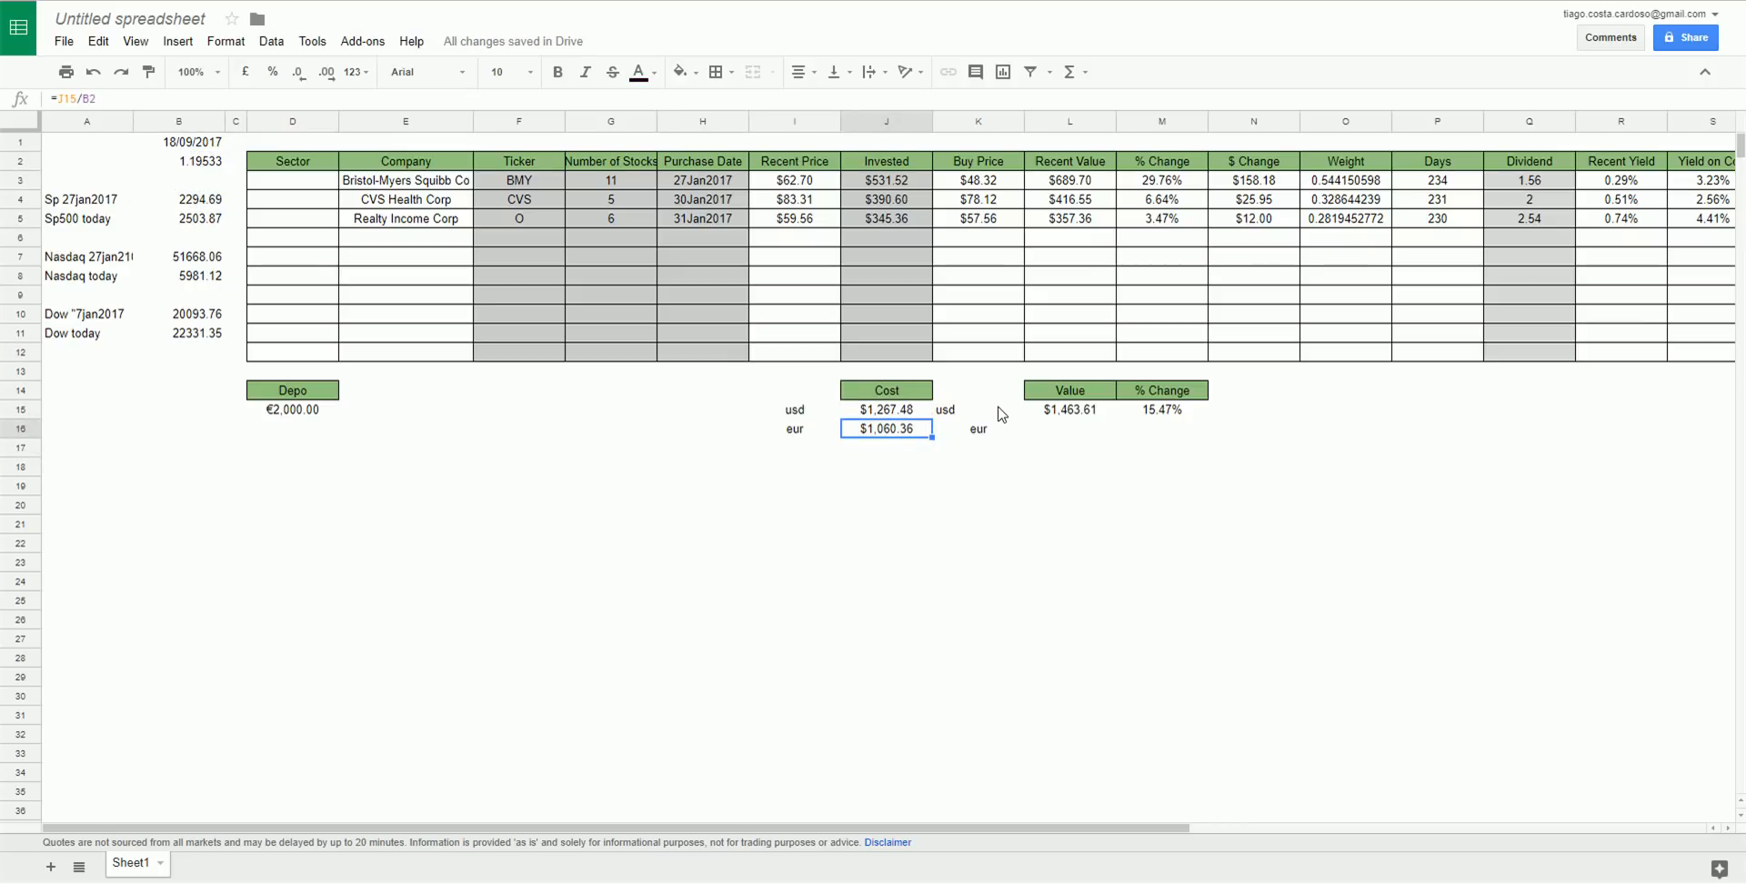
Convert the total value to euros in L16 with the formula =L15/B2.
key("Right")
key("Right")
type("+")
key("Up")
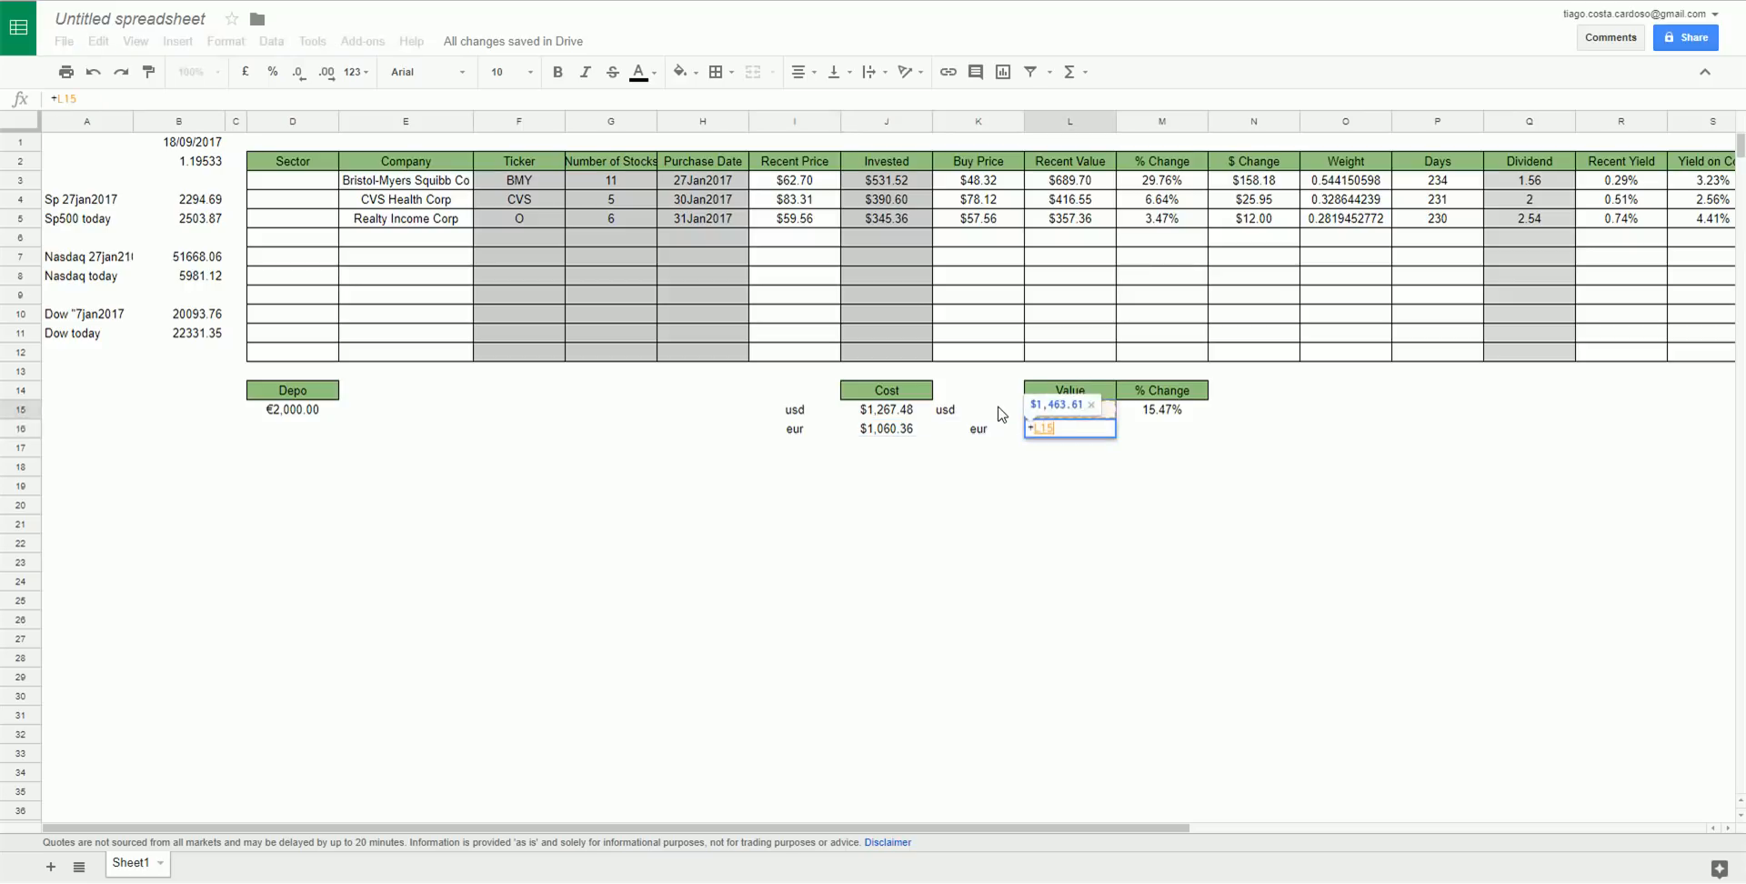
type("/")
key("Left")
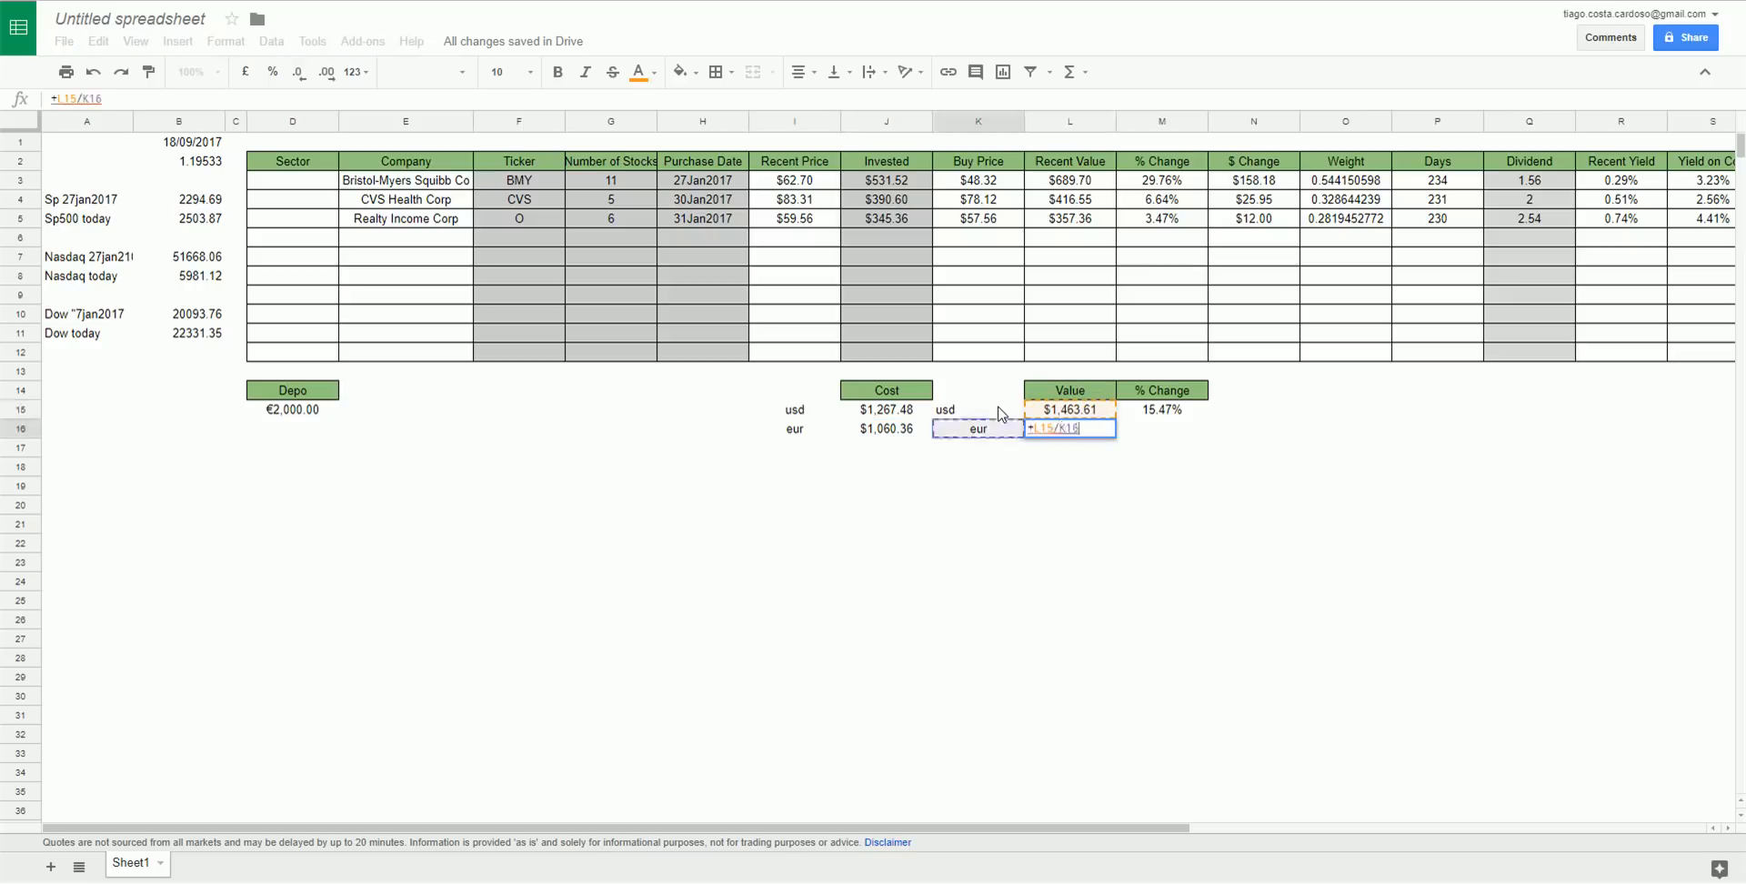
key("Left")
key("Left")
key("Left")
key("Left")
key("Left")
key("Left")
key("Left")
key("Left")
key("Left")
key("Left")
key("Right")
key("Up")
key("Up")
key("Up")
key("Up")
key("Up")
key("Up")
key("Up")
key("Up")
key("Up")
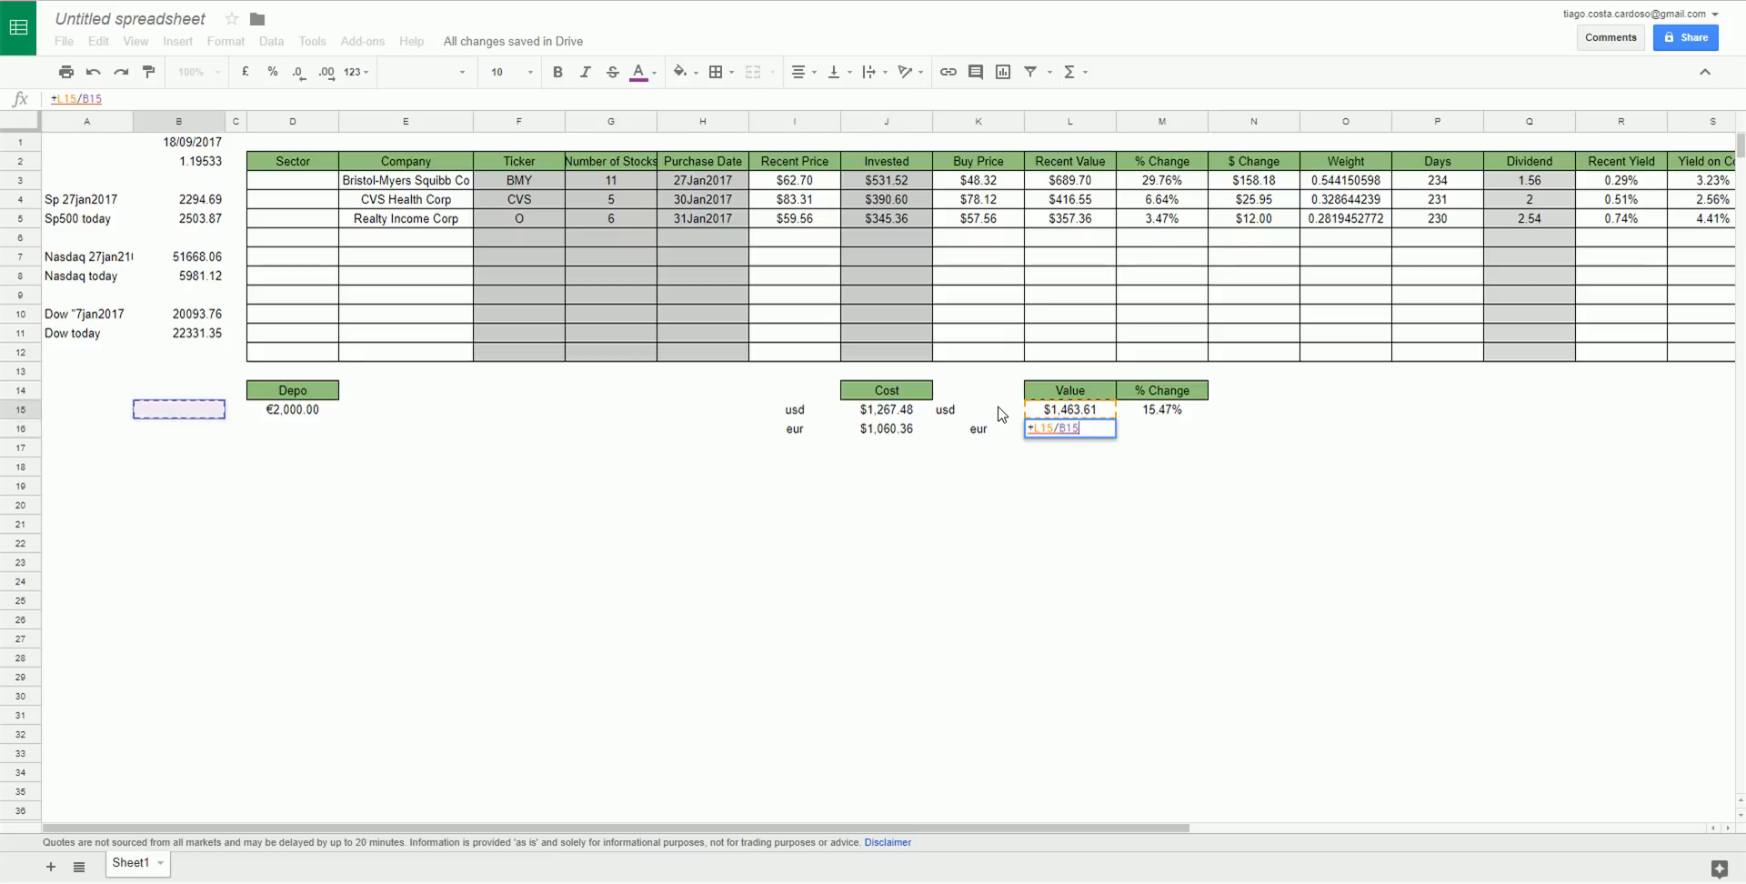
key("Up")
key("Up")
key("Up")
key("Up")
key("Up")
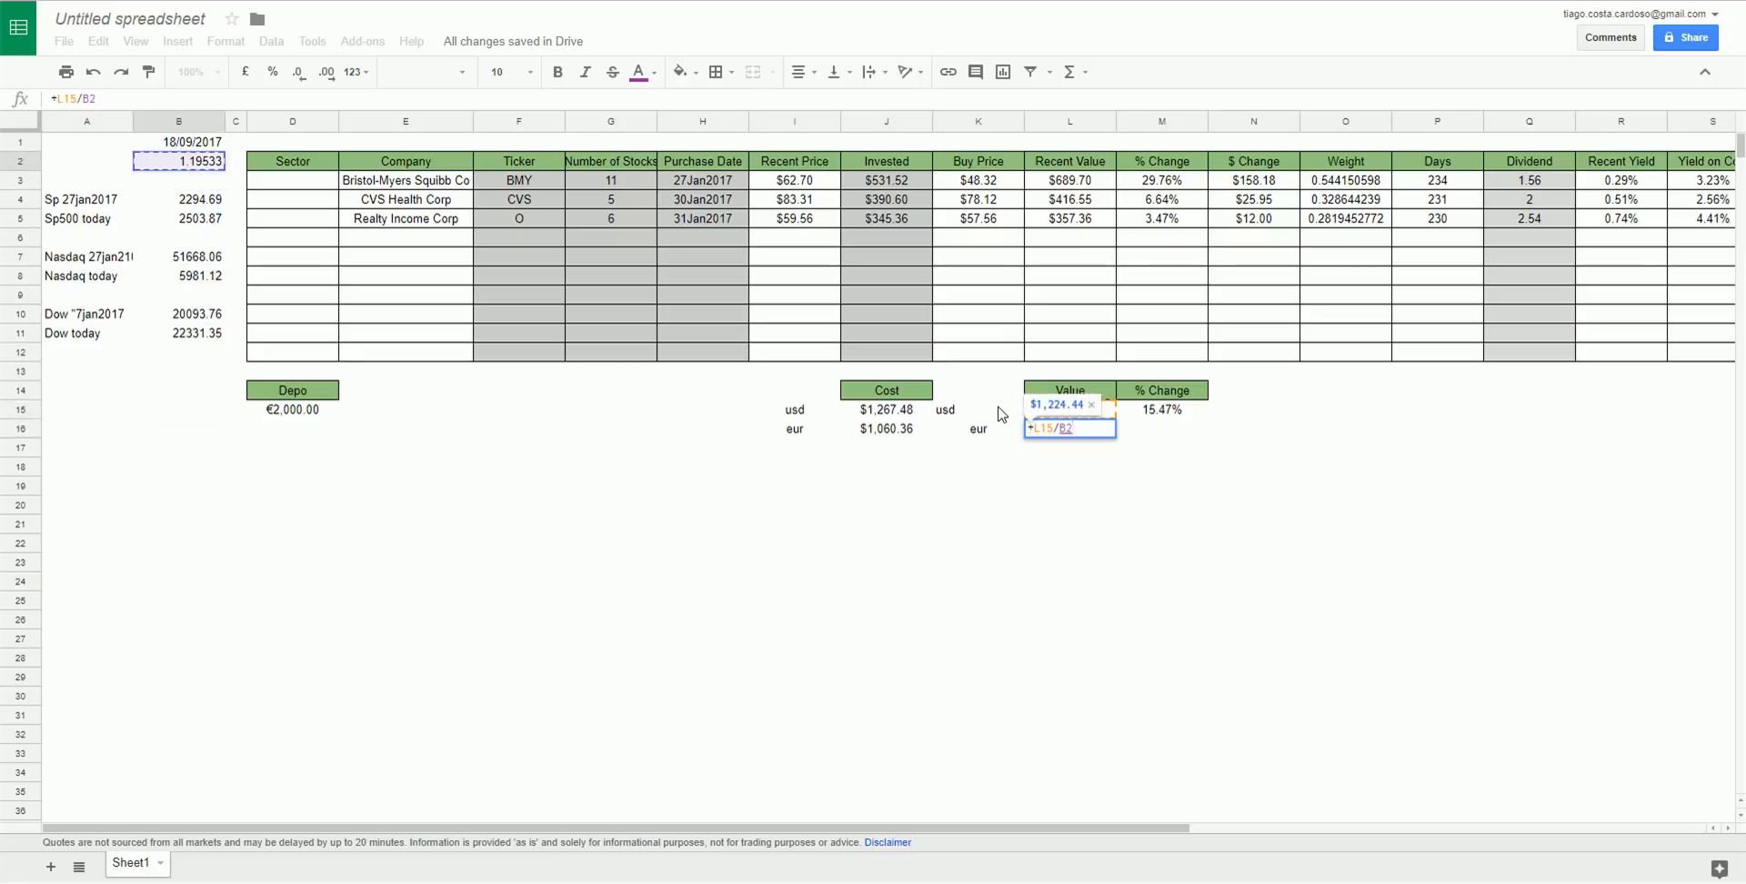
key("Return")
key("Up")
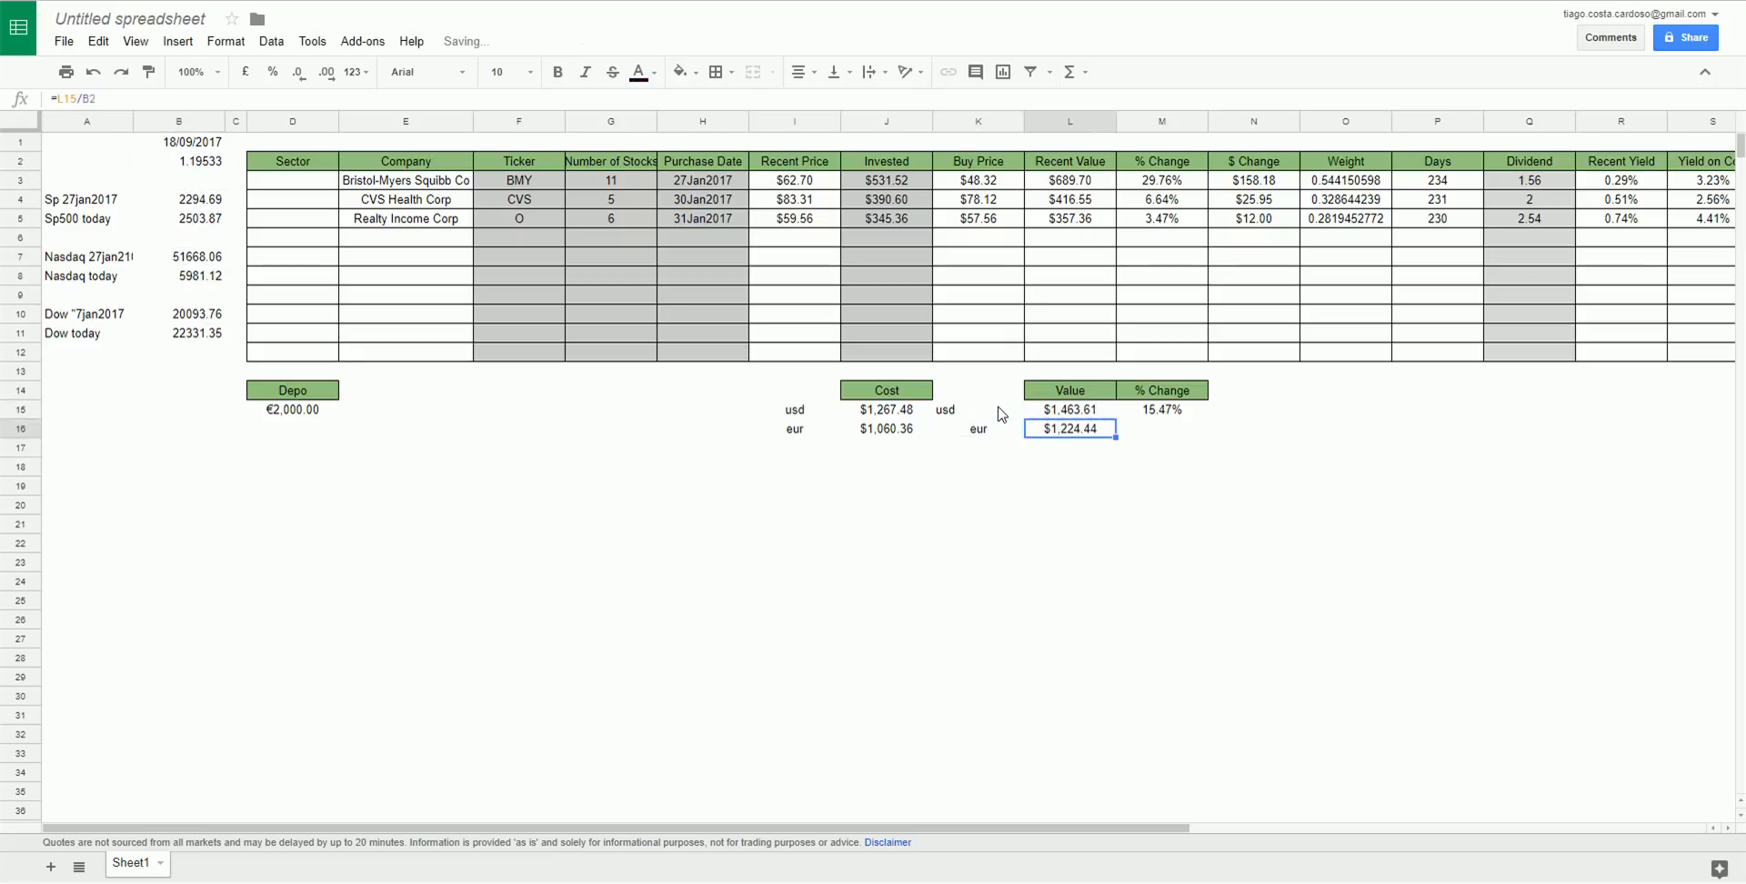
Copy the euro currency format from the deposit amount in D15 to J16 and L16.
left_click(314, 406)
left_click(147, 71)
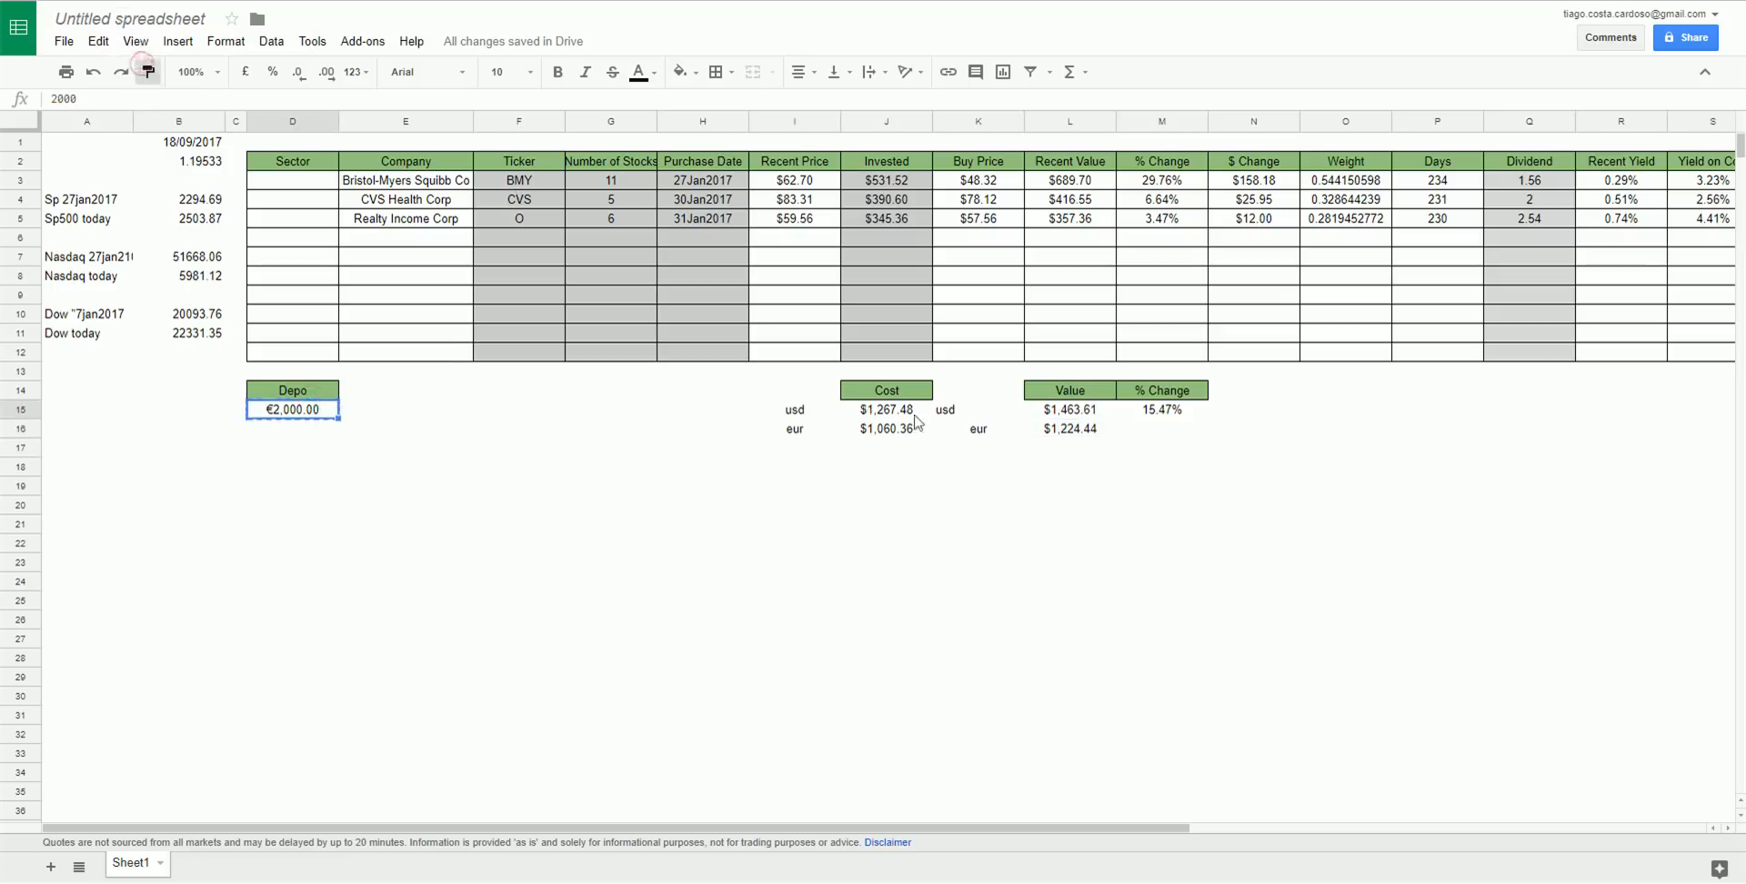
left_click(882, 431)
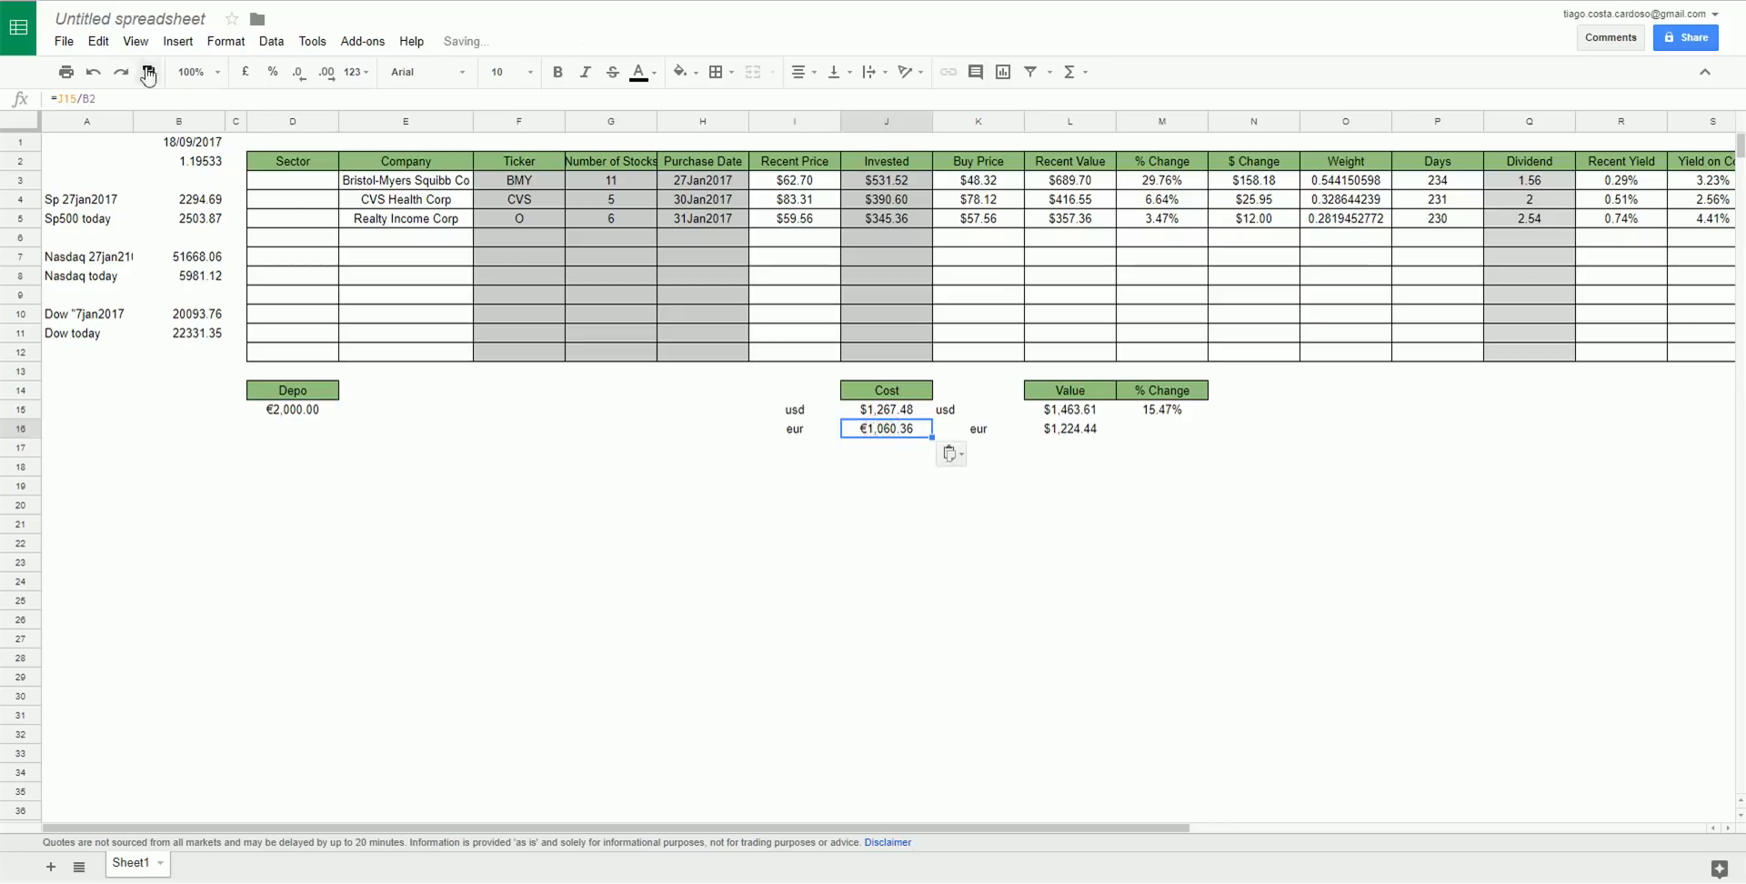
left_click(1096, 431)
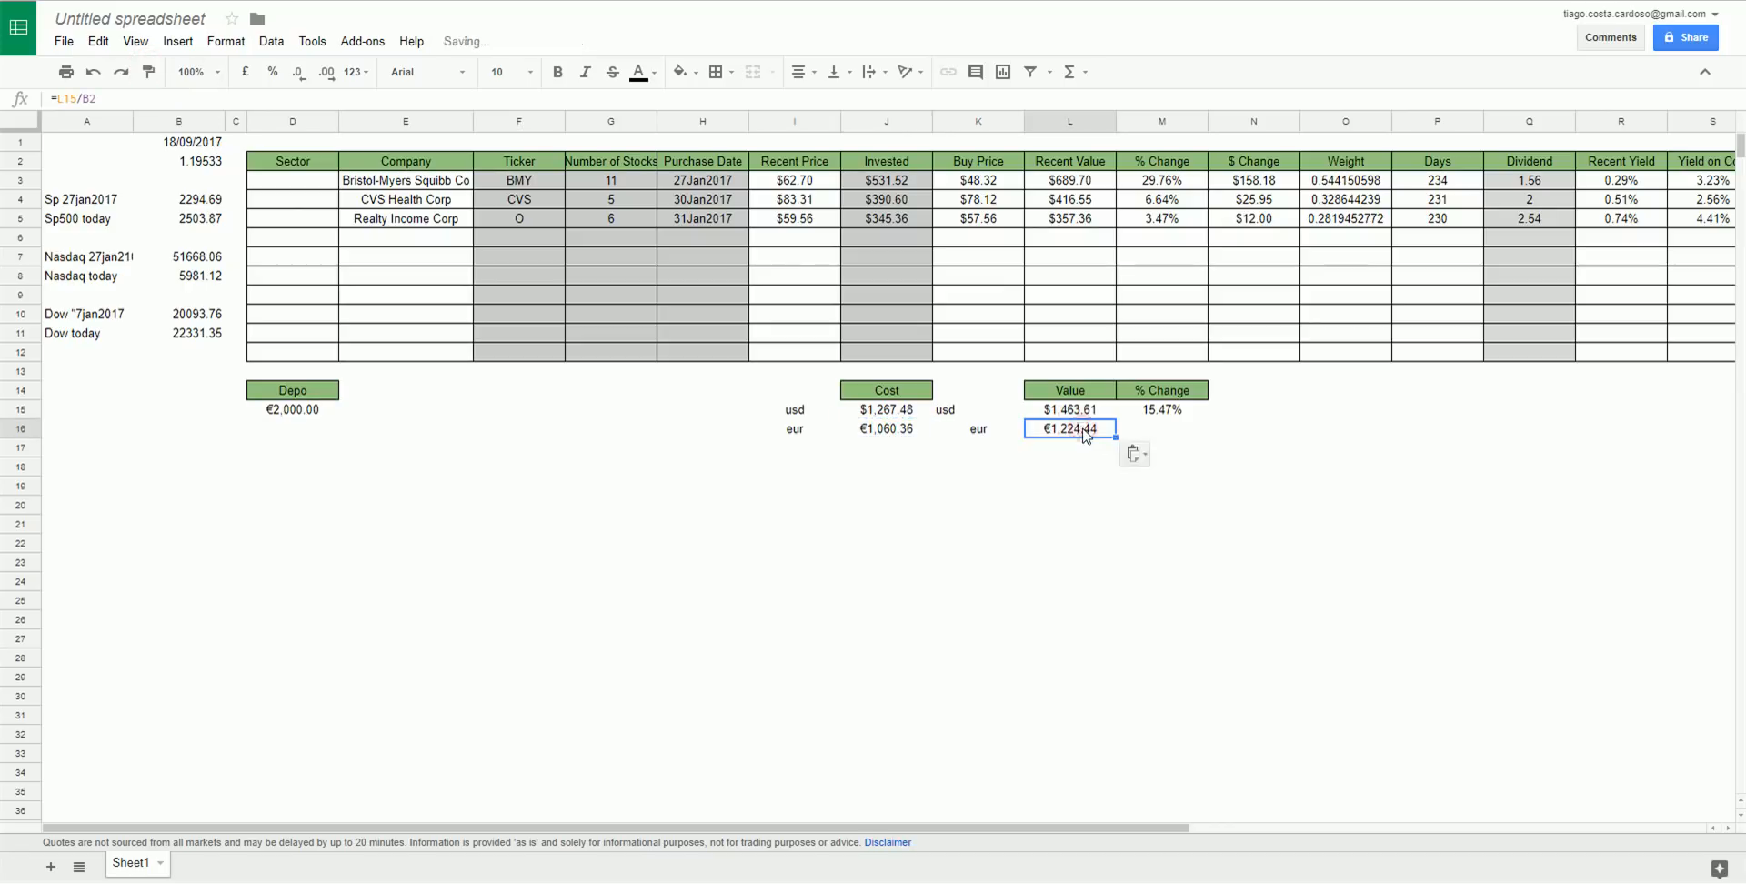
Enter the label "Free Cash" in I17 and the amount 50 in J17.
left_click(796, 464)
left_click(796, 452)
type("Fr")
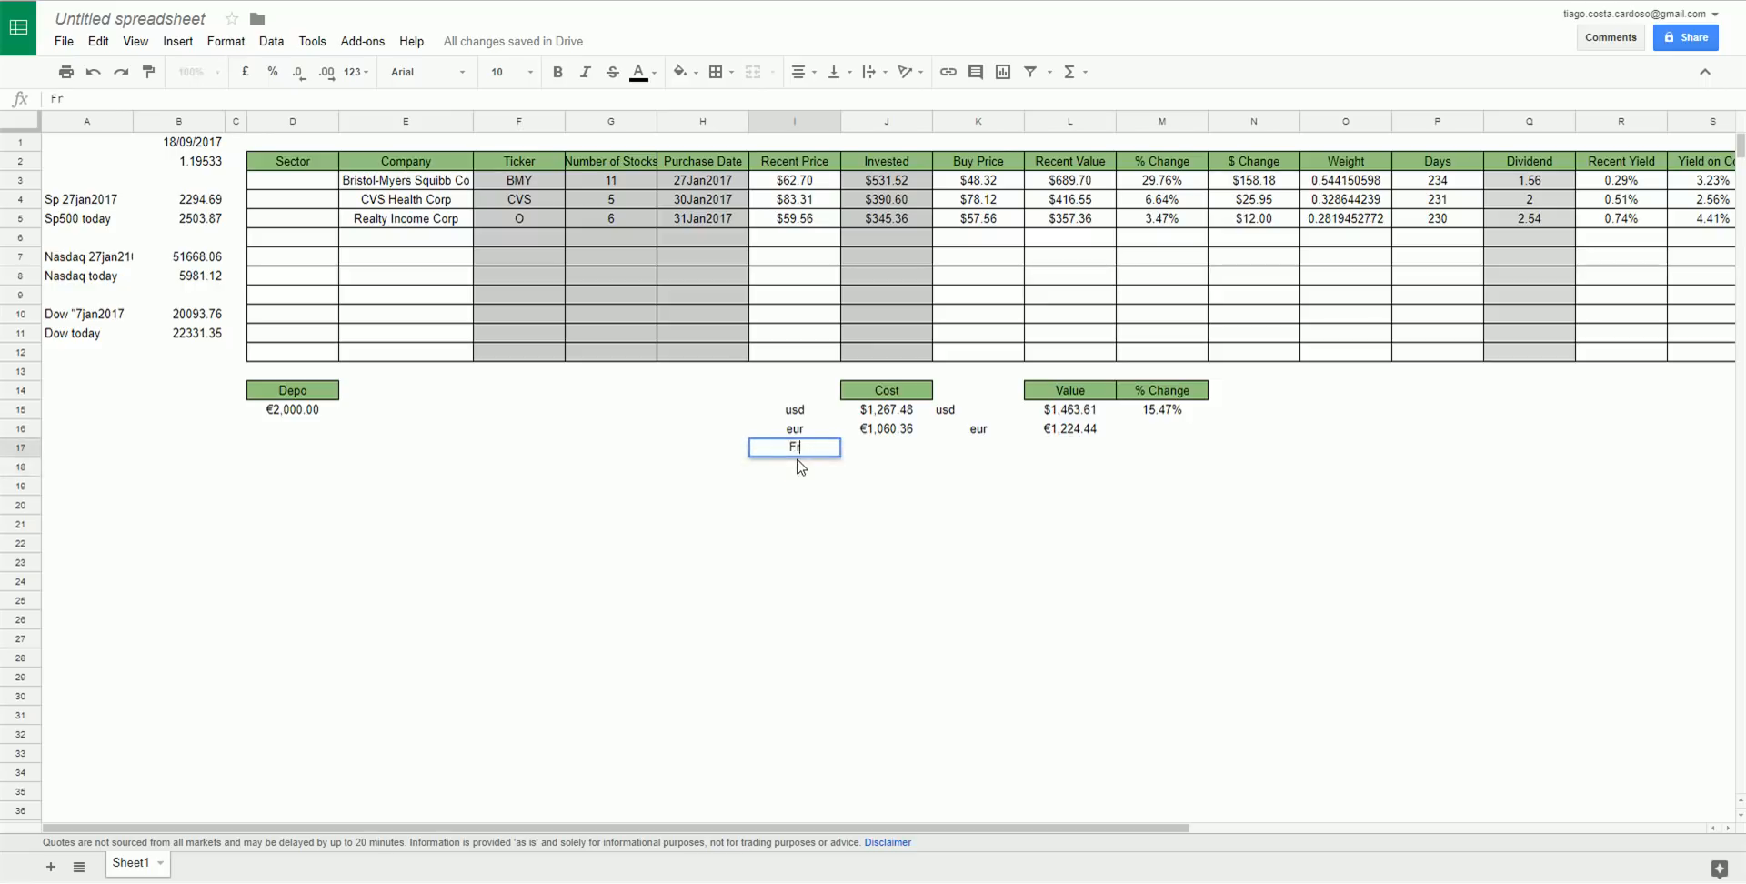
type("ee Cash")
key("Tab")
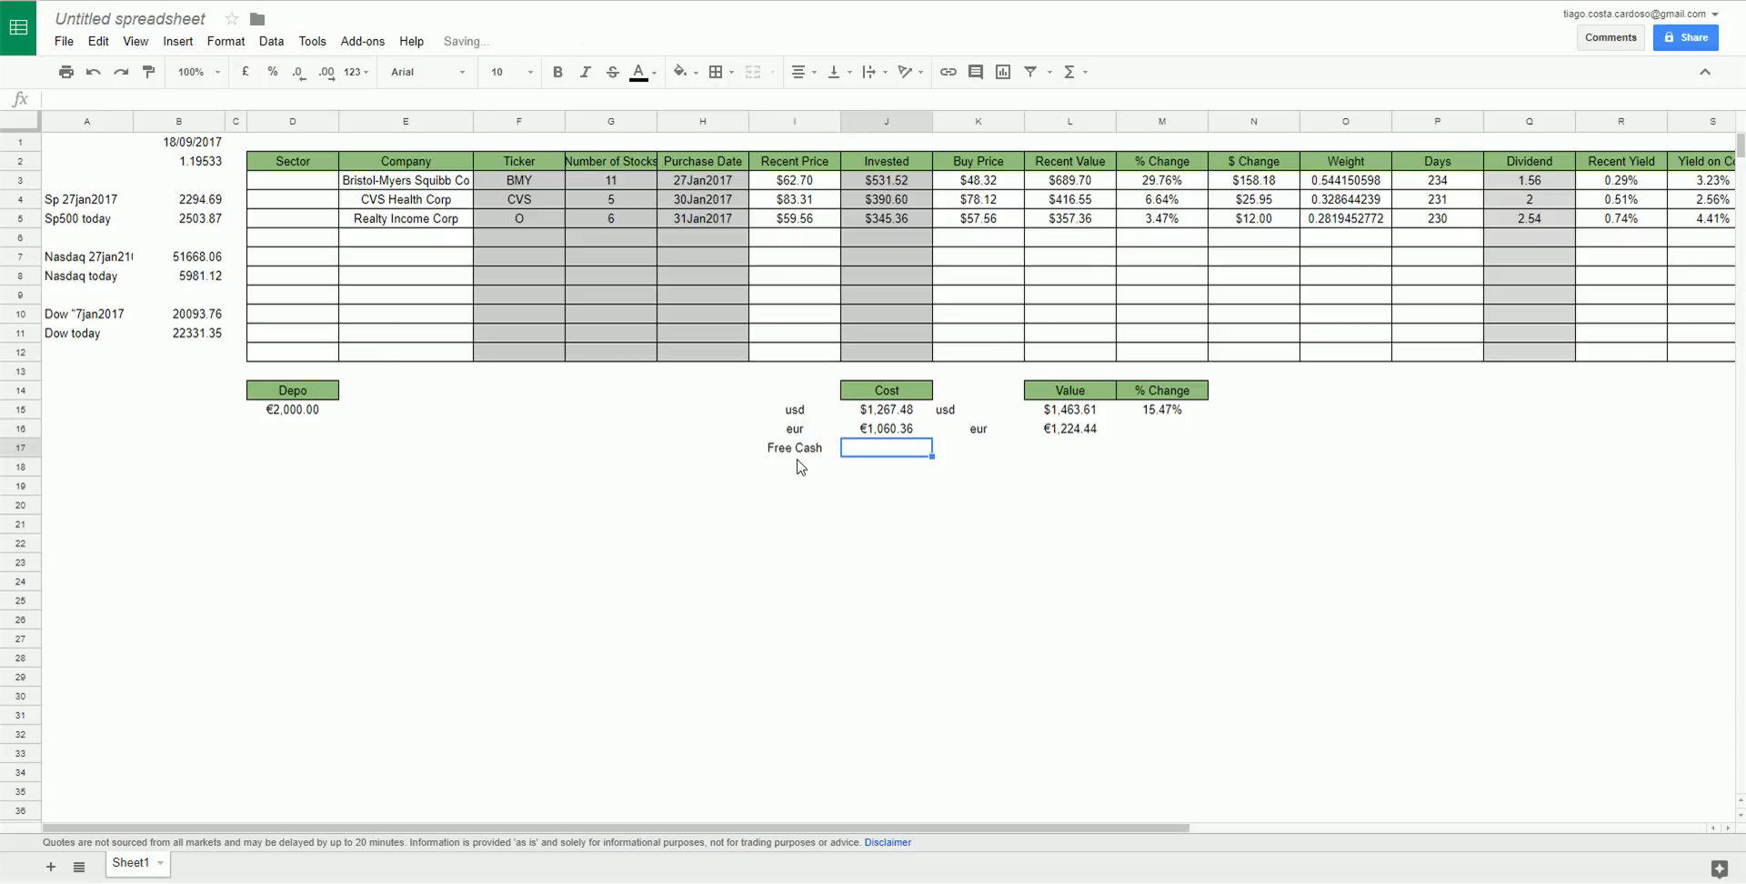
type("50")
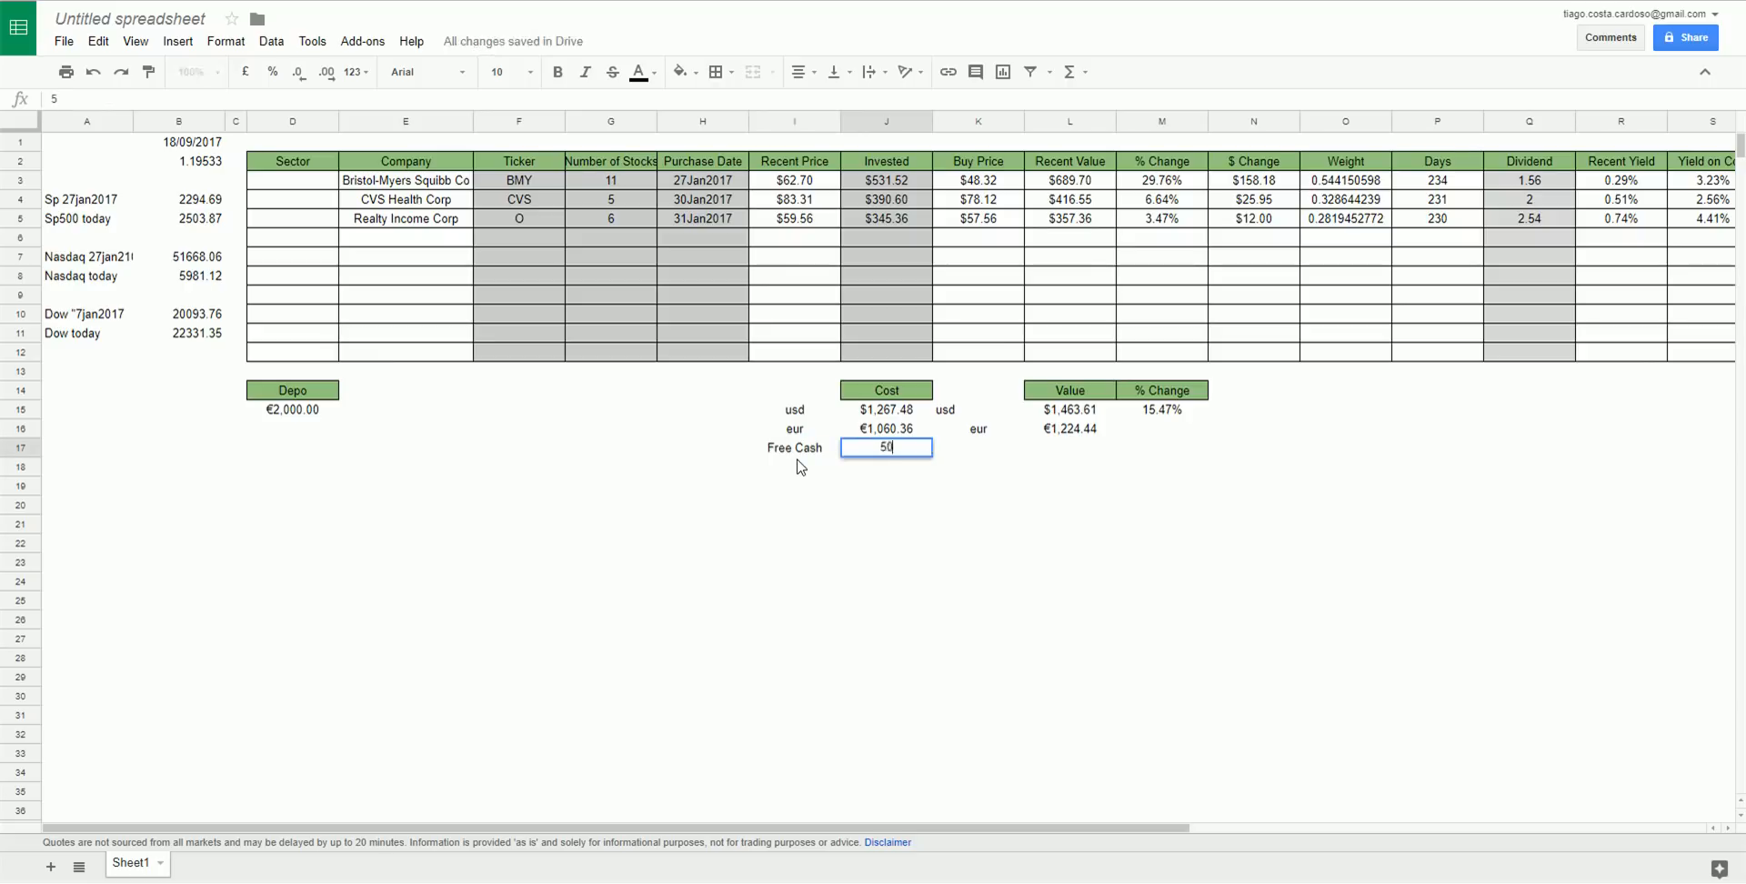
key("Return")
Copy the euro format from J16 to the free cash amount in J17.
key("Up")
key("Up")
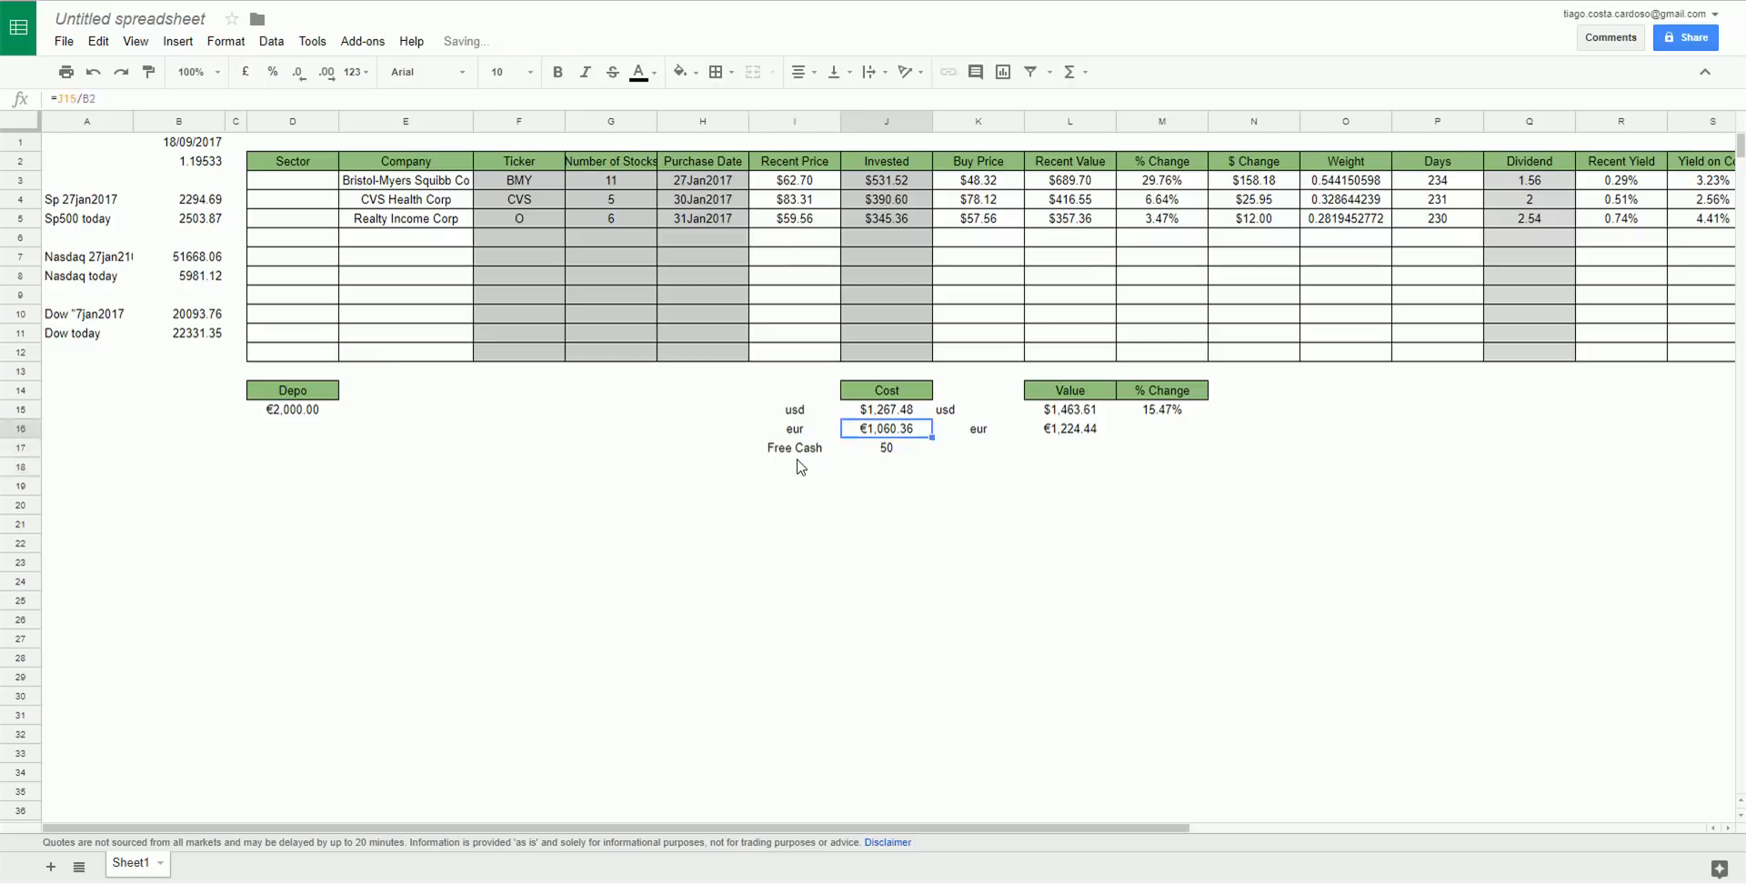
left_click(149, 75)
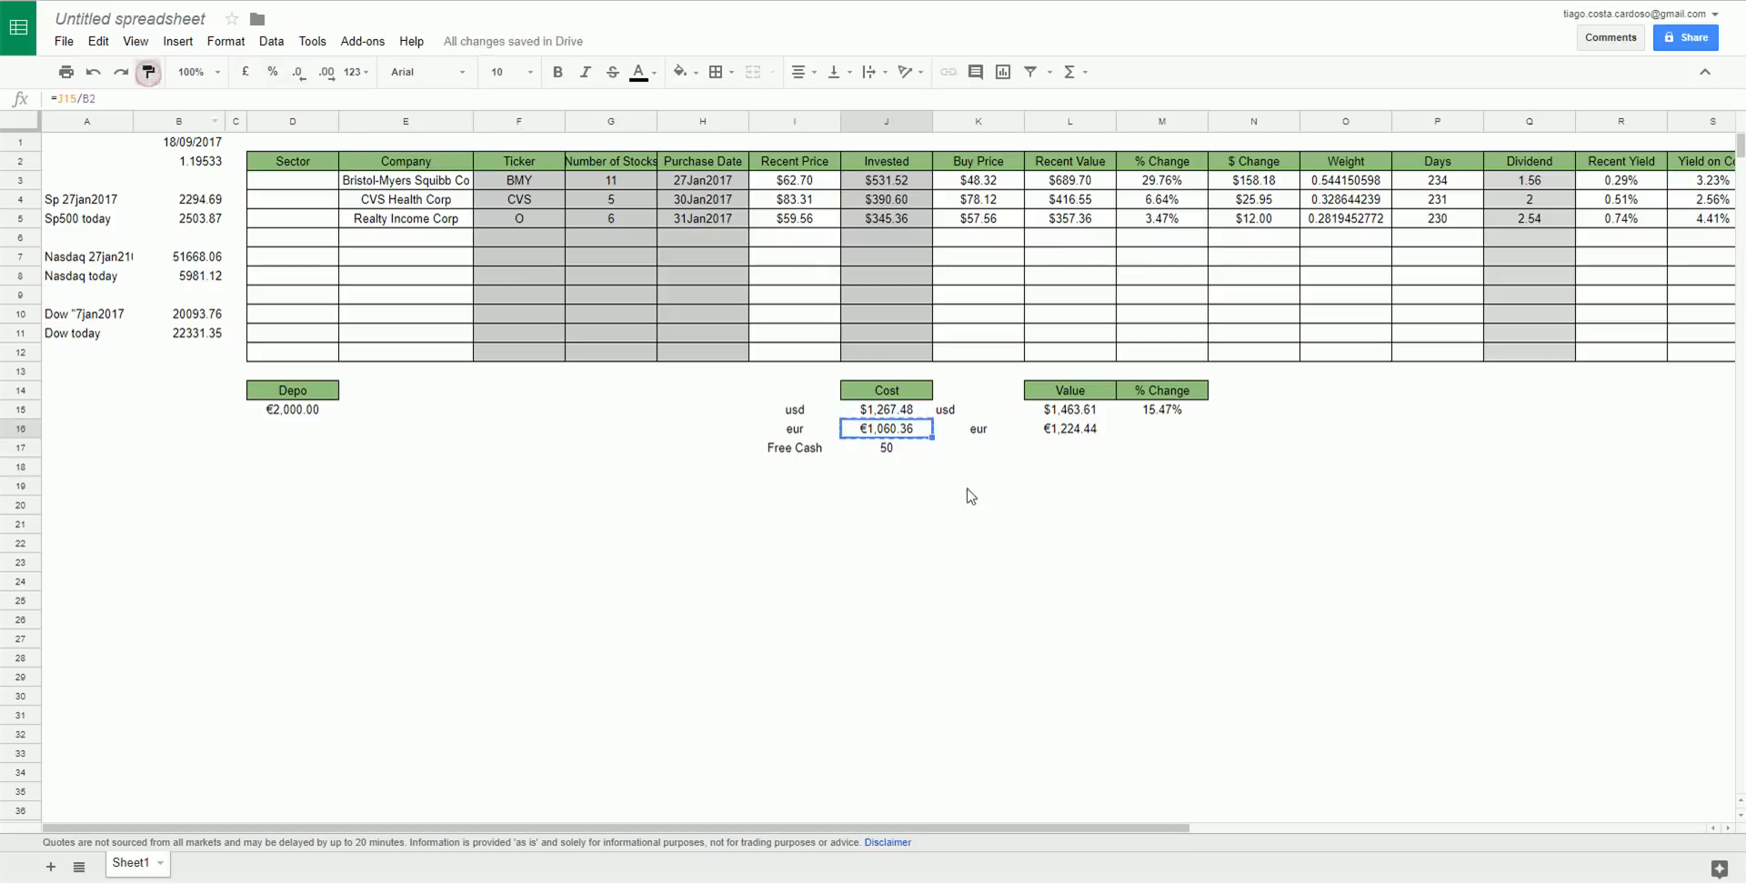
left_click(898, 447)
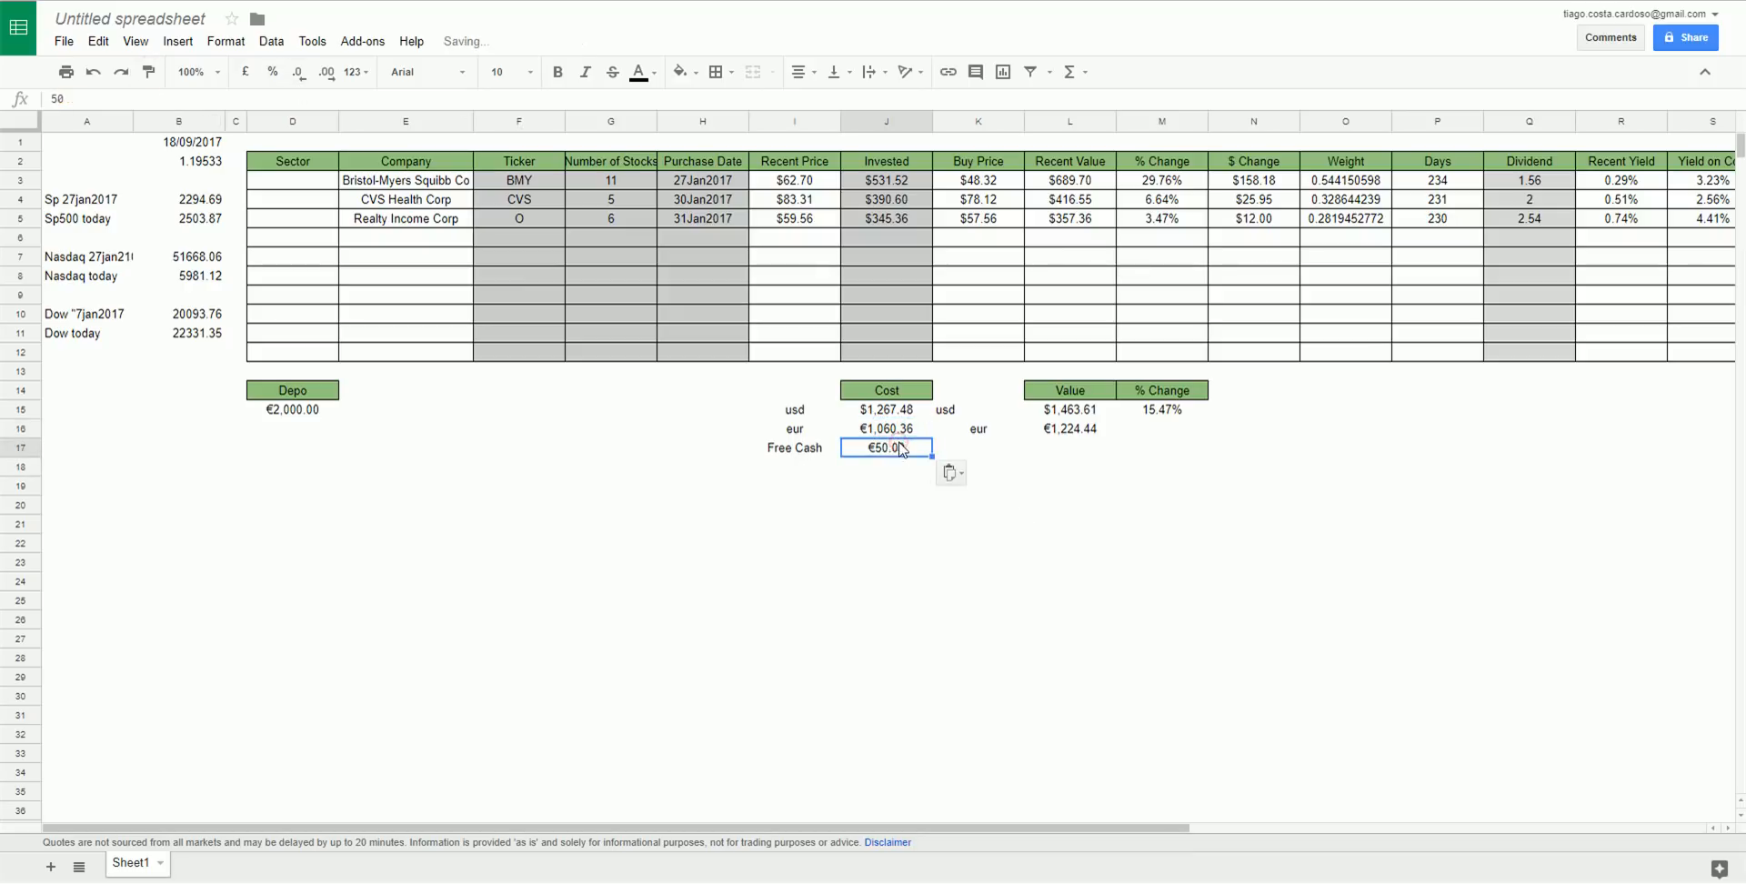
Enter the label "GrandTOTAL" in K17, below the eur label.
left_click(1074, 452)
key("Left")
type("GrandTOT")
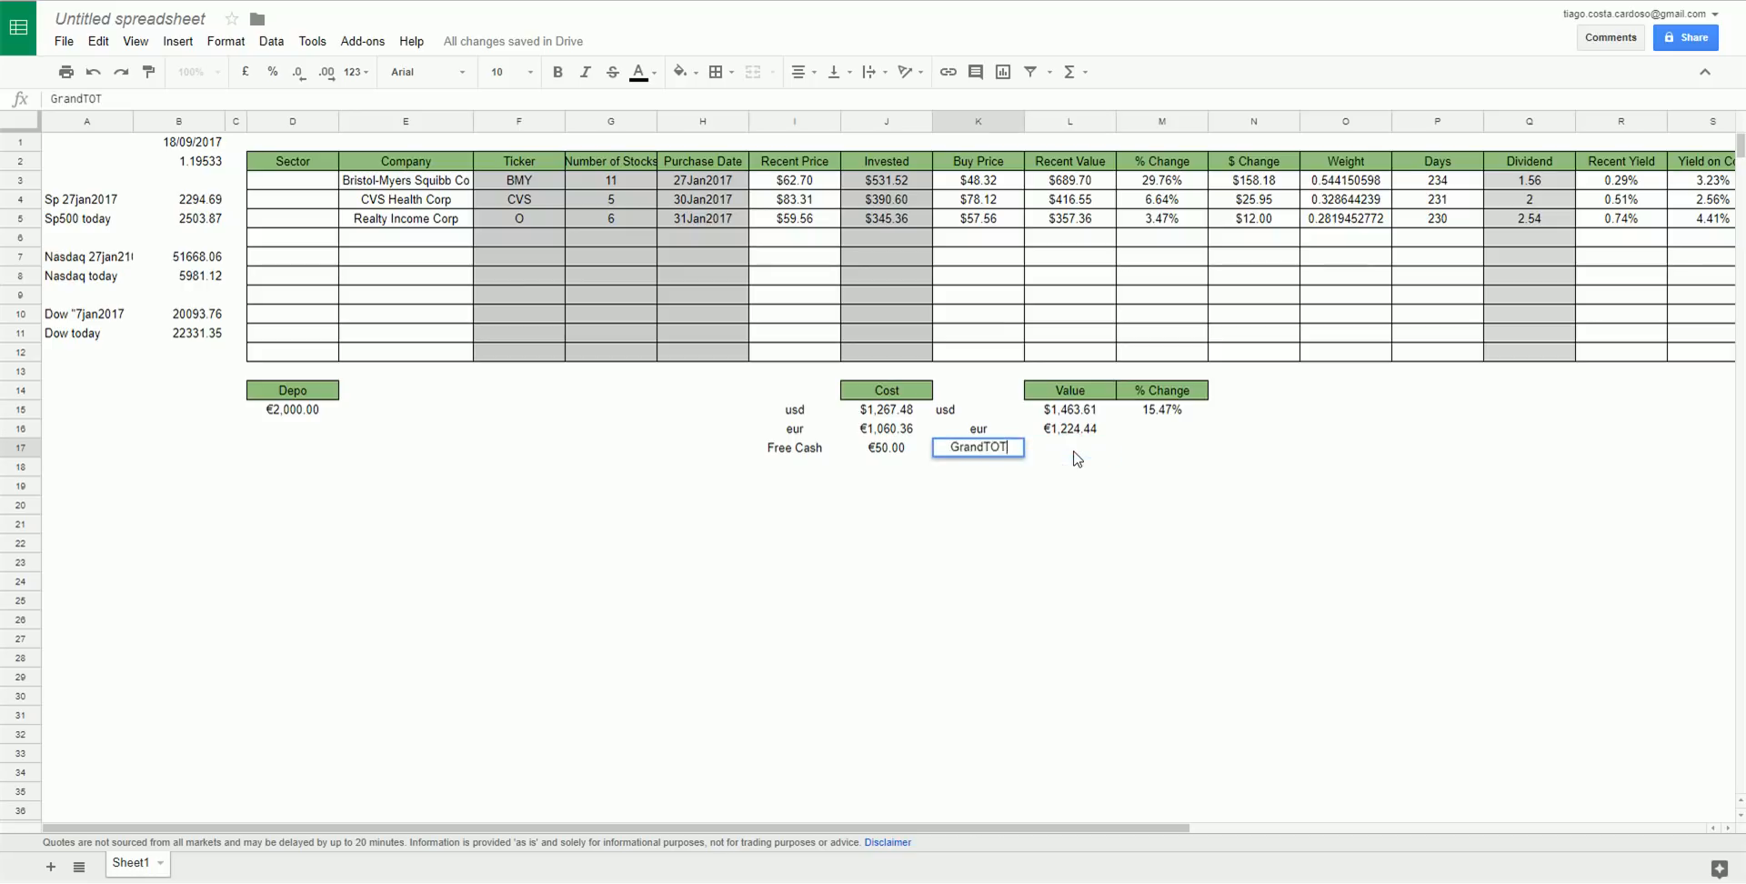
type("AL")
Add the euro value and the free cash in L17 with the formula =L16+J17.
left_click(1074, 452)
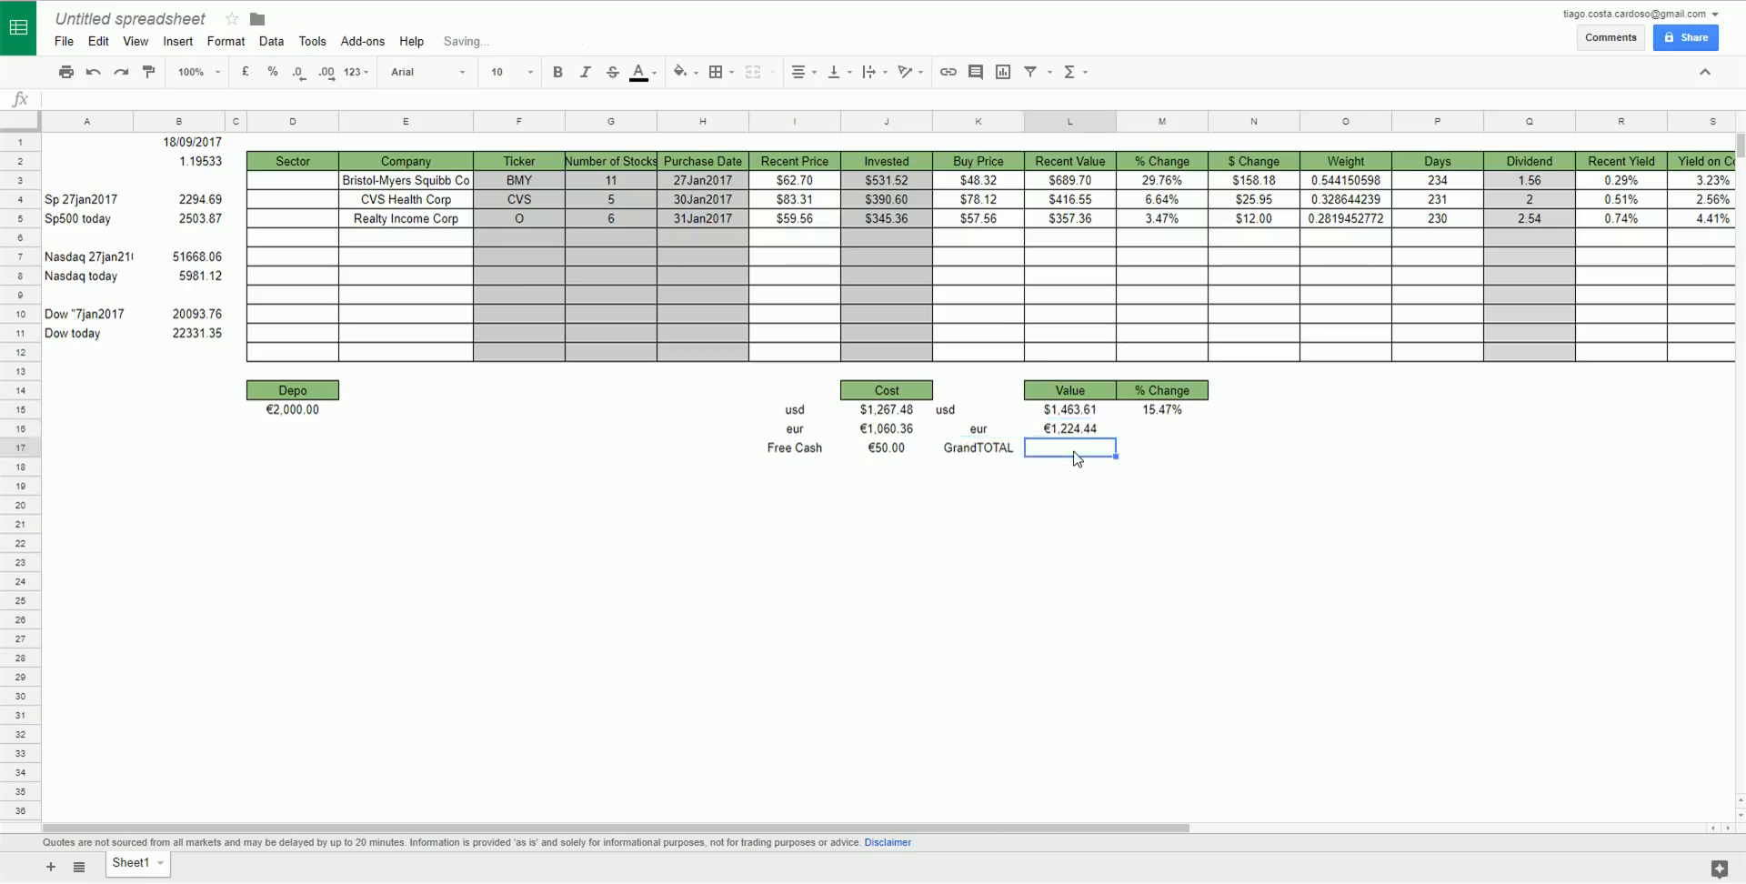
type("=+")
key("Up")
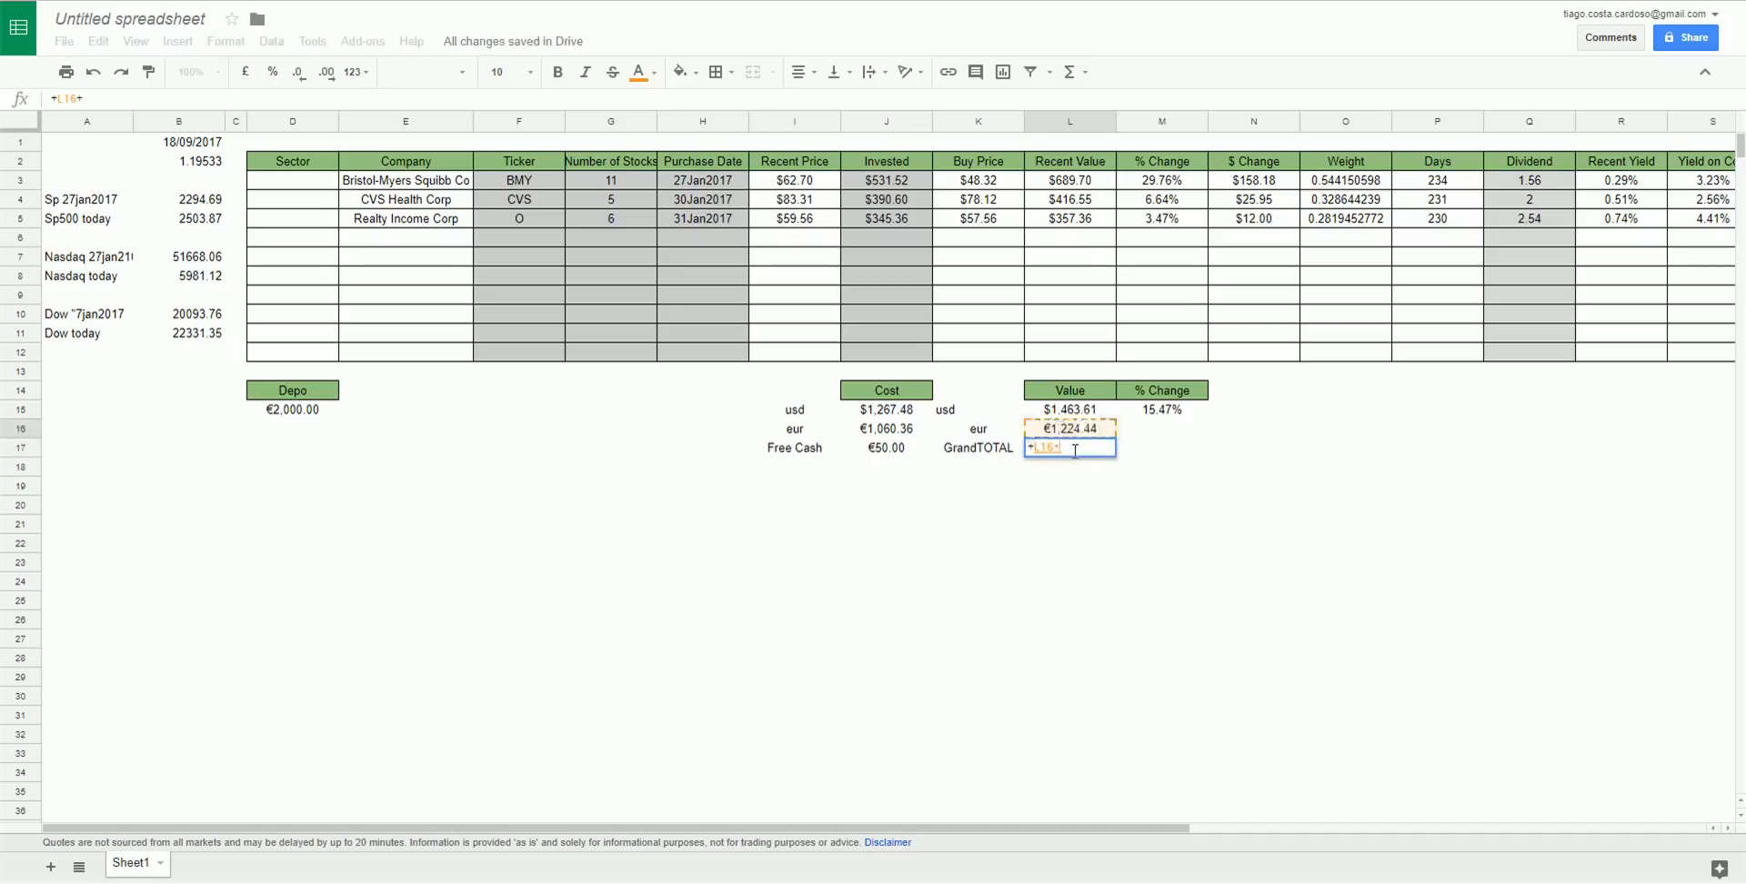
type("+")
key("Left")
key("Left")
key("Return")
Fill the grand total cell L17 with dark green.
left_click(1075, 449)
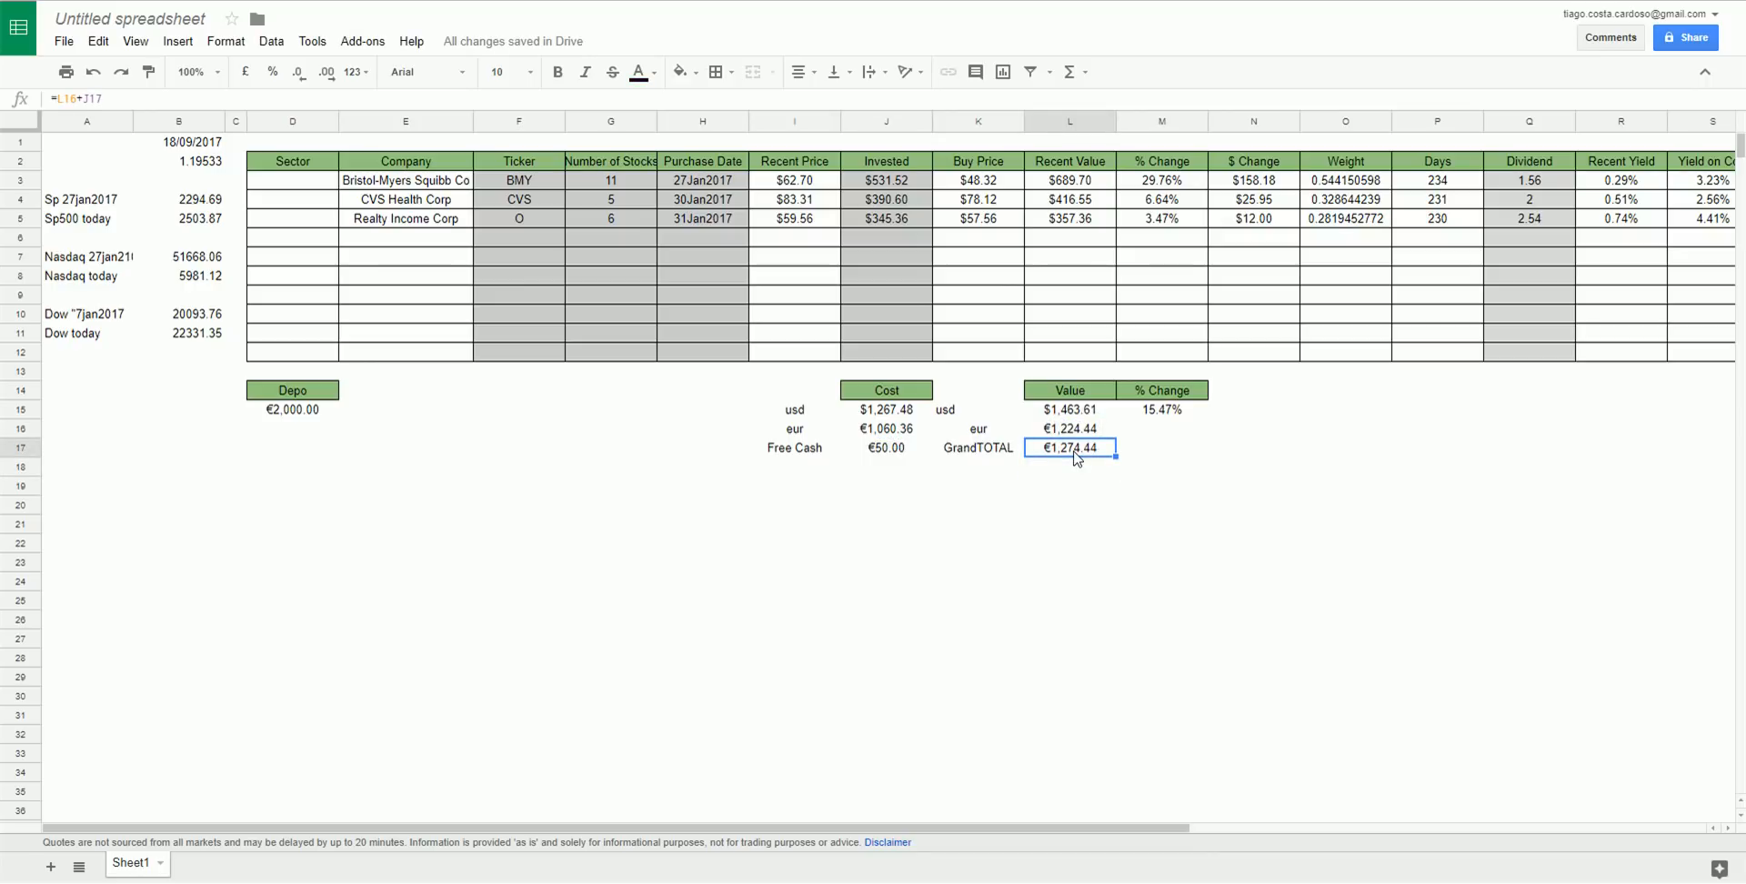
left_click(684, 72)
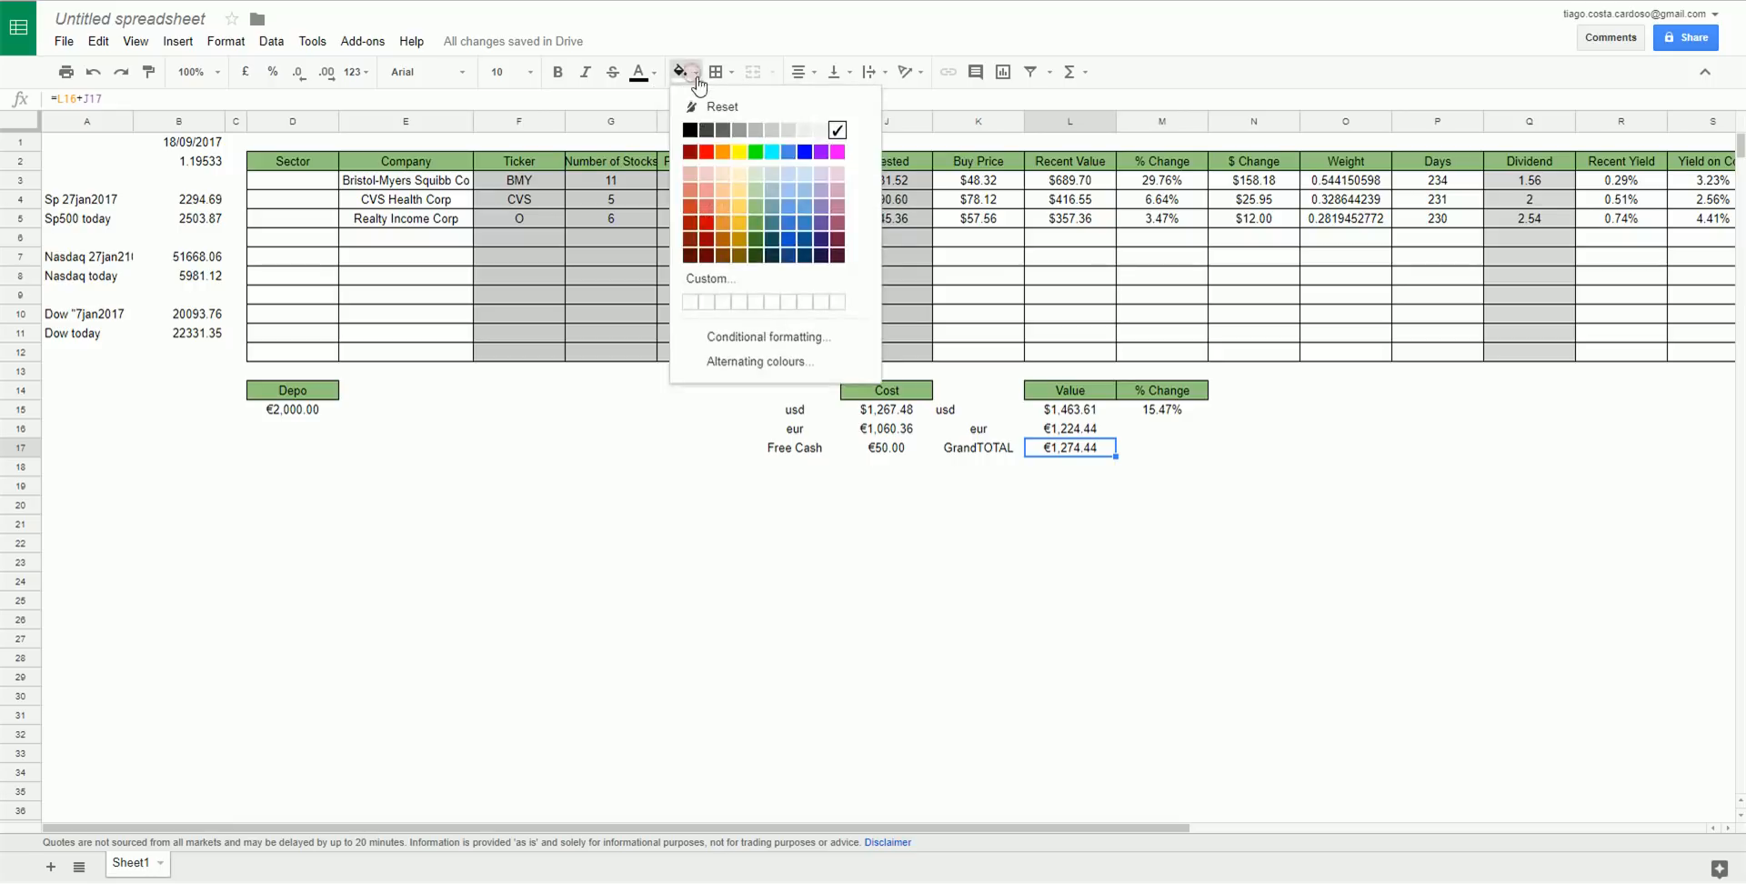
left_click(758, 255)
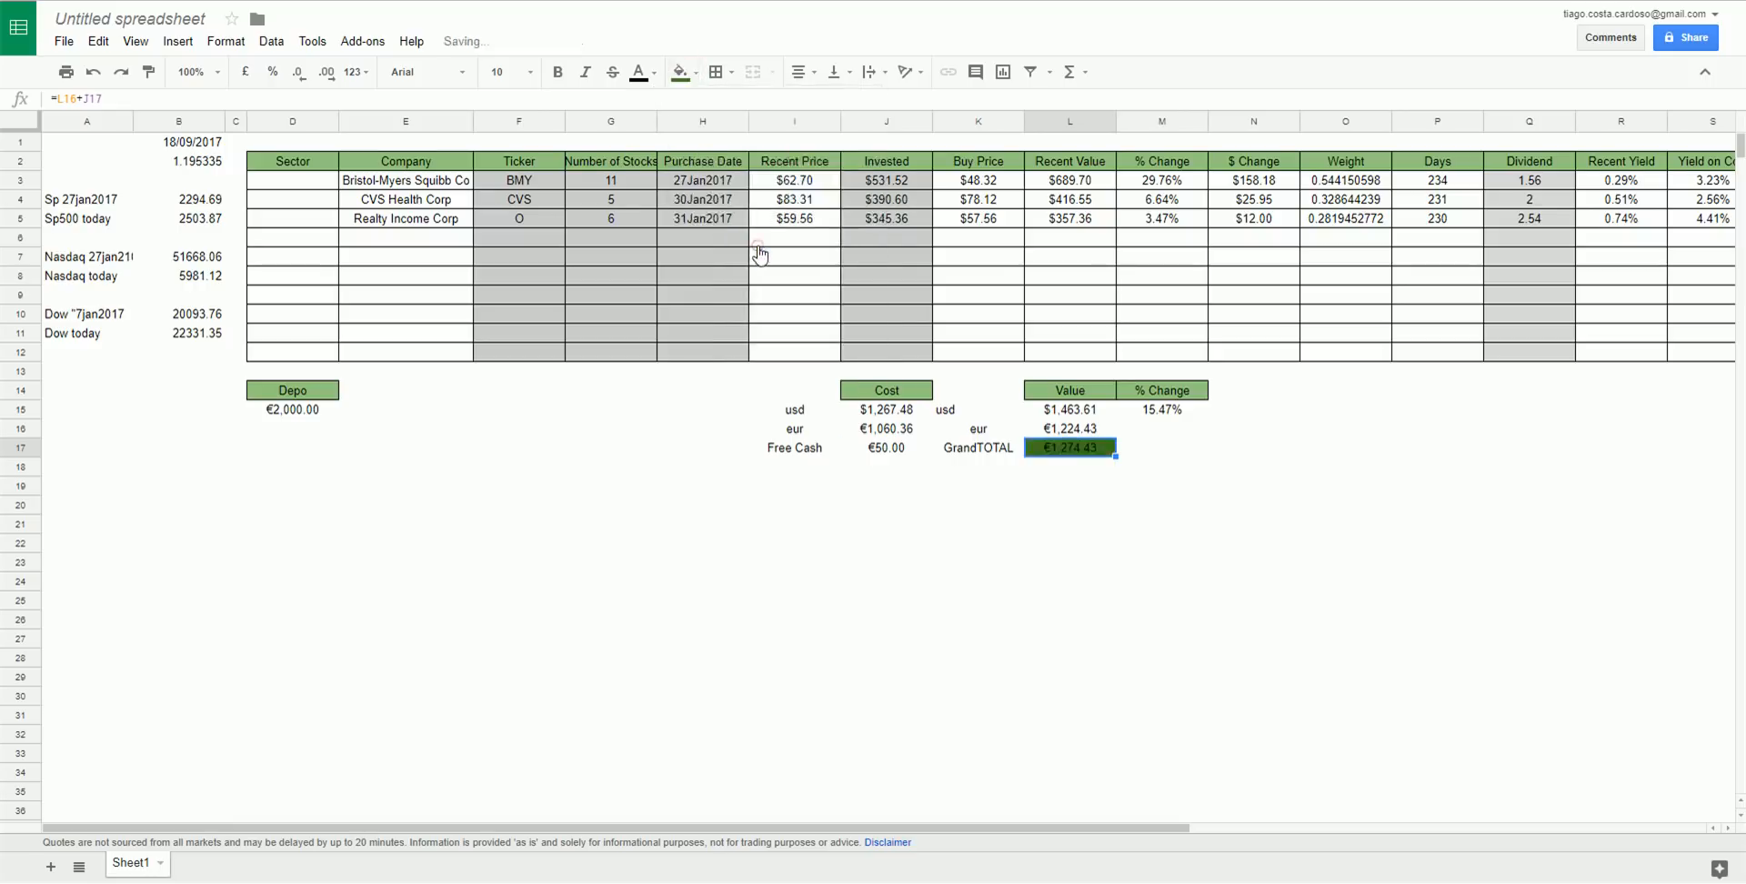
left_click(942, 527)
Apply all borders to the cost cells J15:J18.
left_click_drag(882, 411, 884, 468)
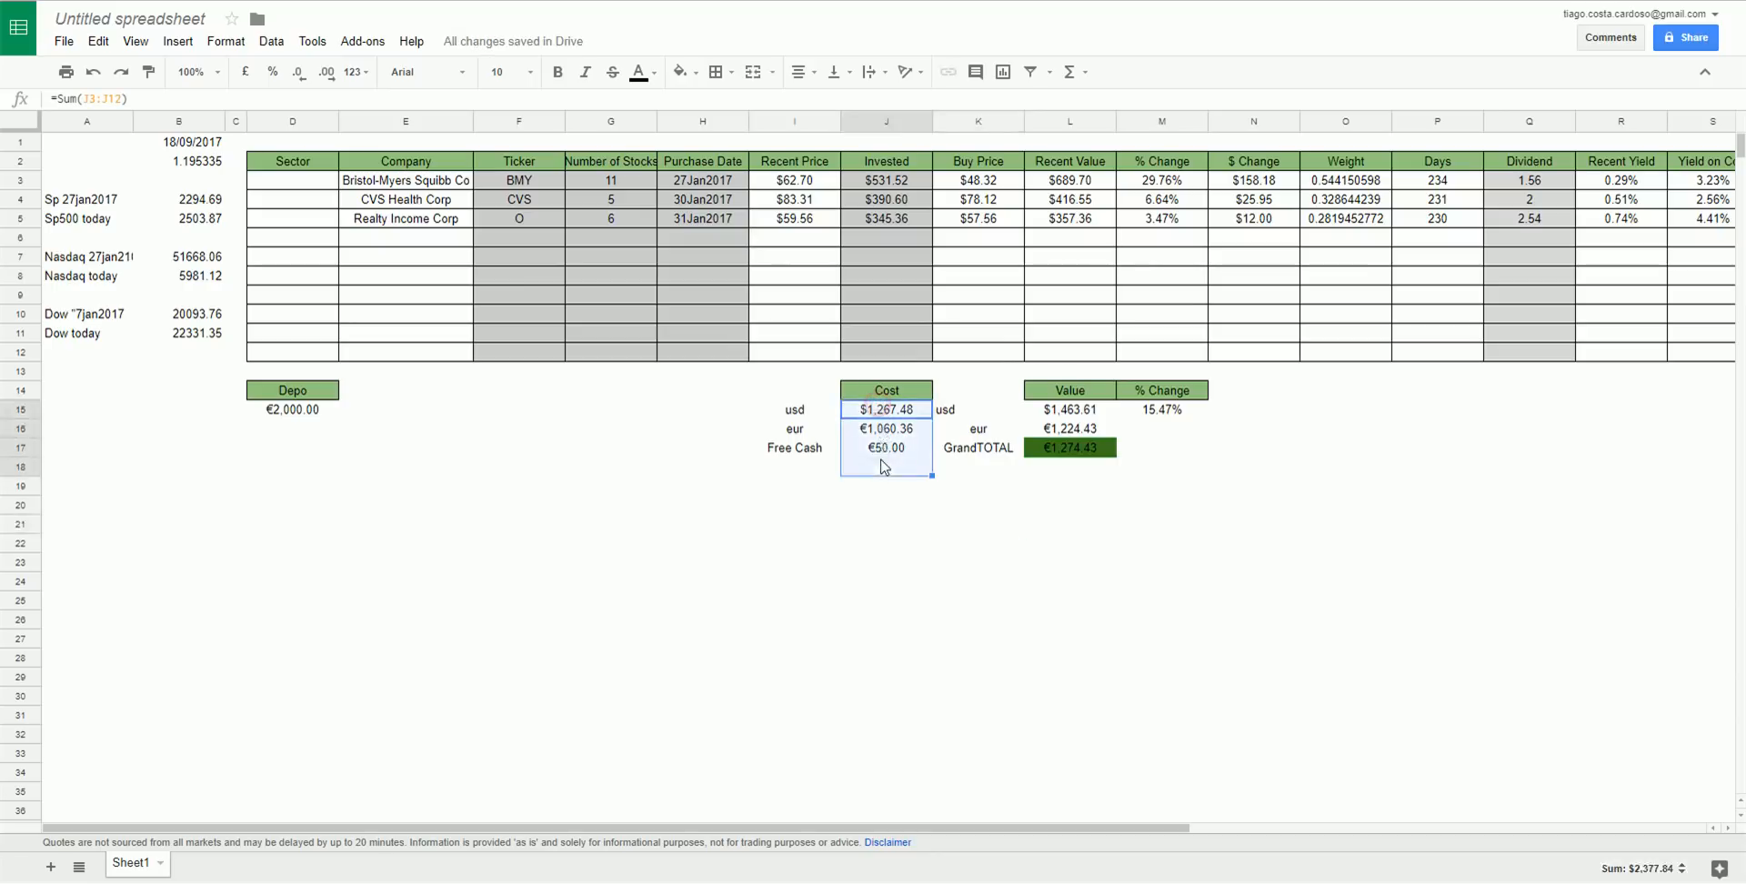
left_click(716, 71)
left_click(725, 110)
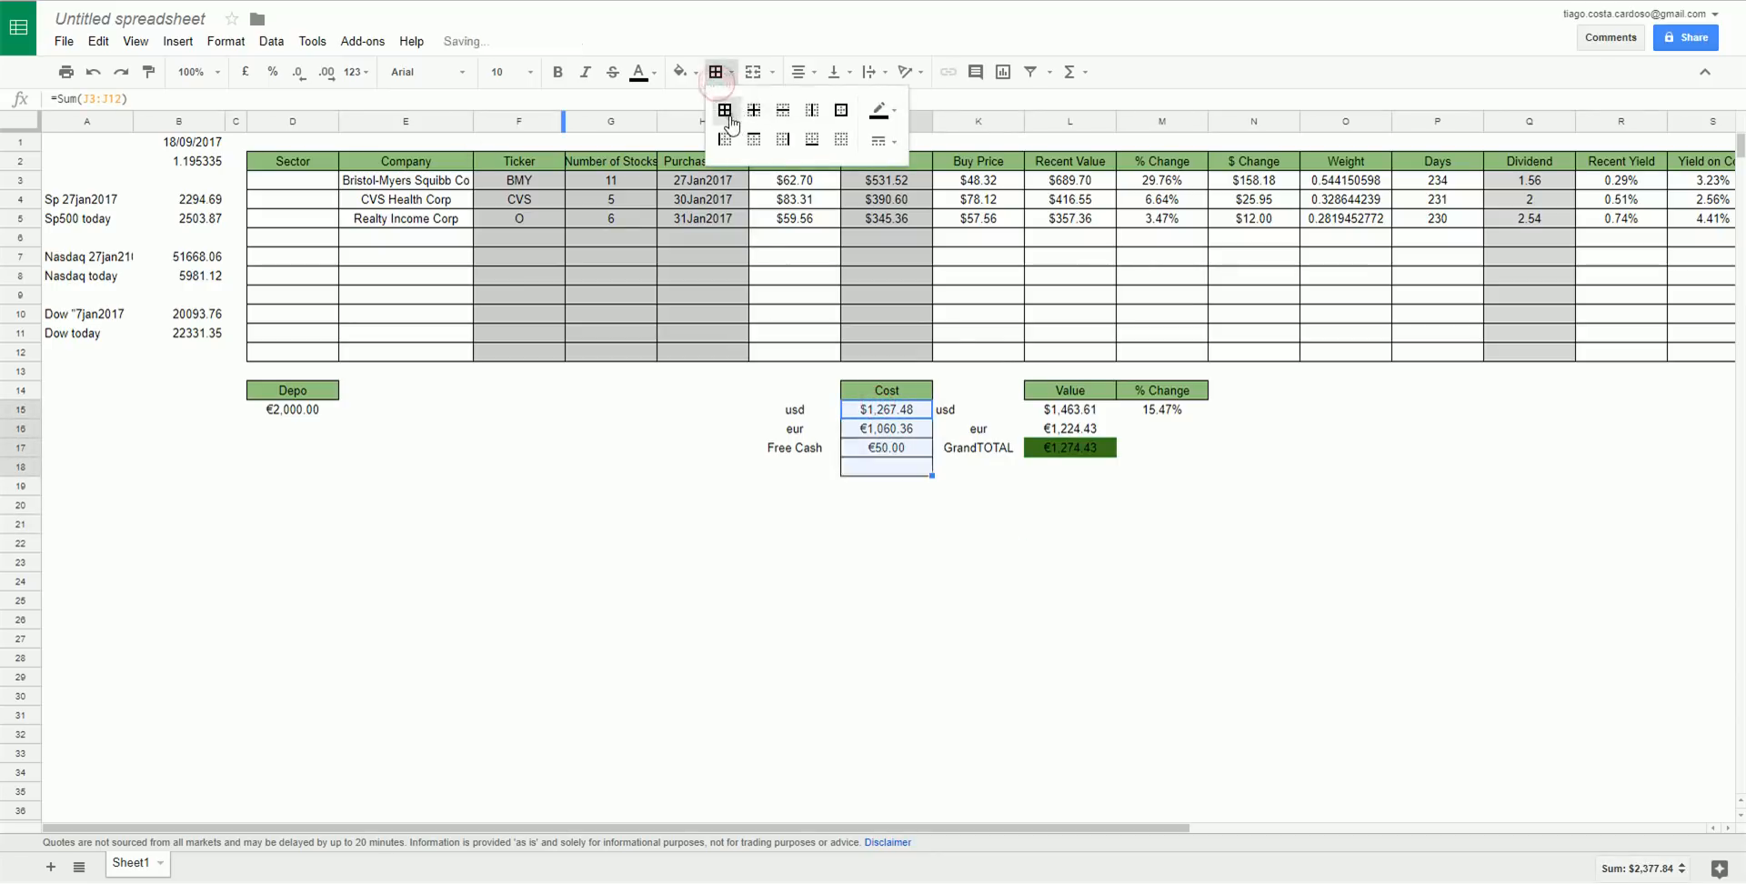
left_click(894, 520)
Clear all borders from the empty cell J18 below the free cash amount.
left_click(888, 468)
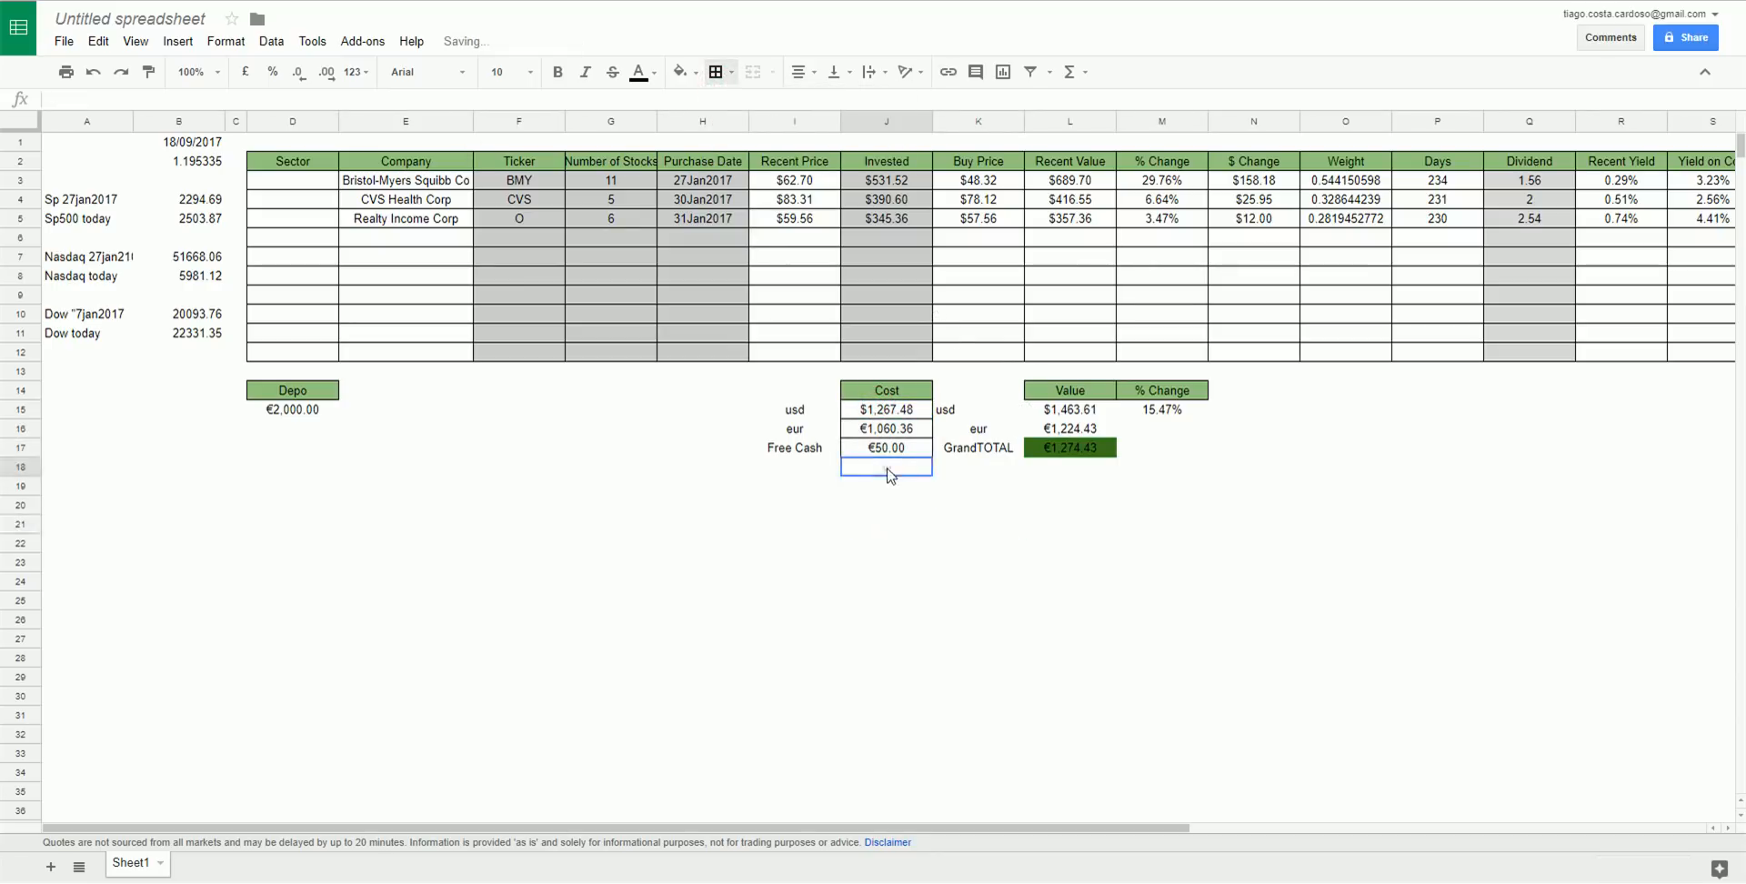
left_click(716, 73)
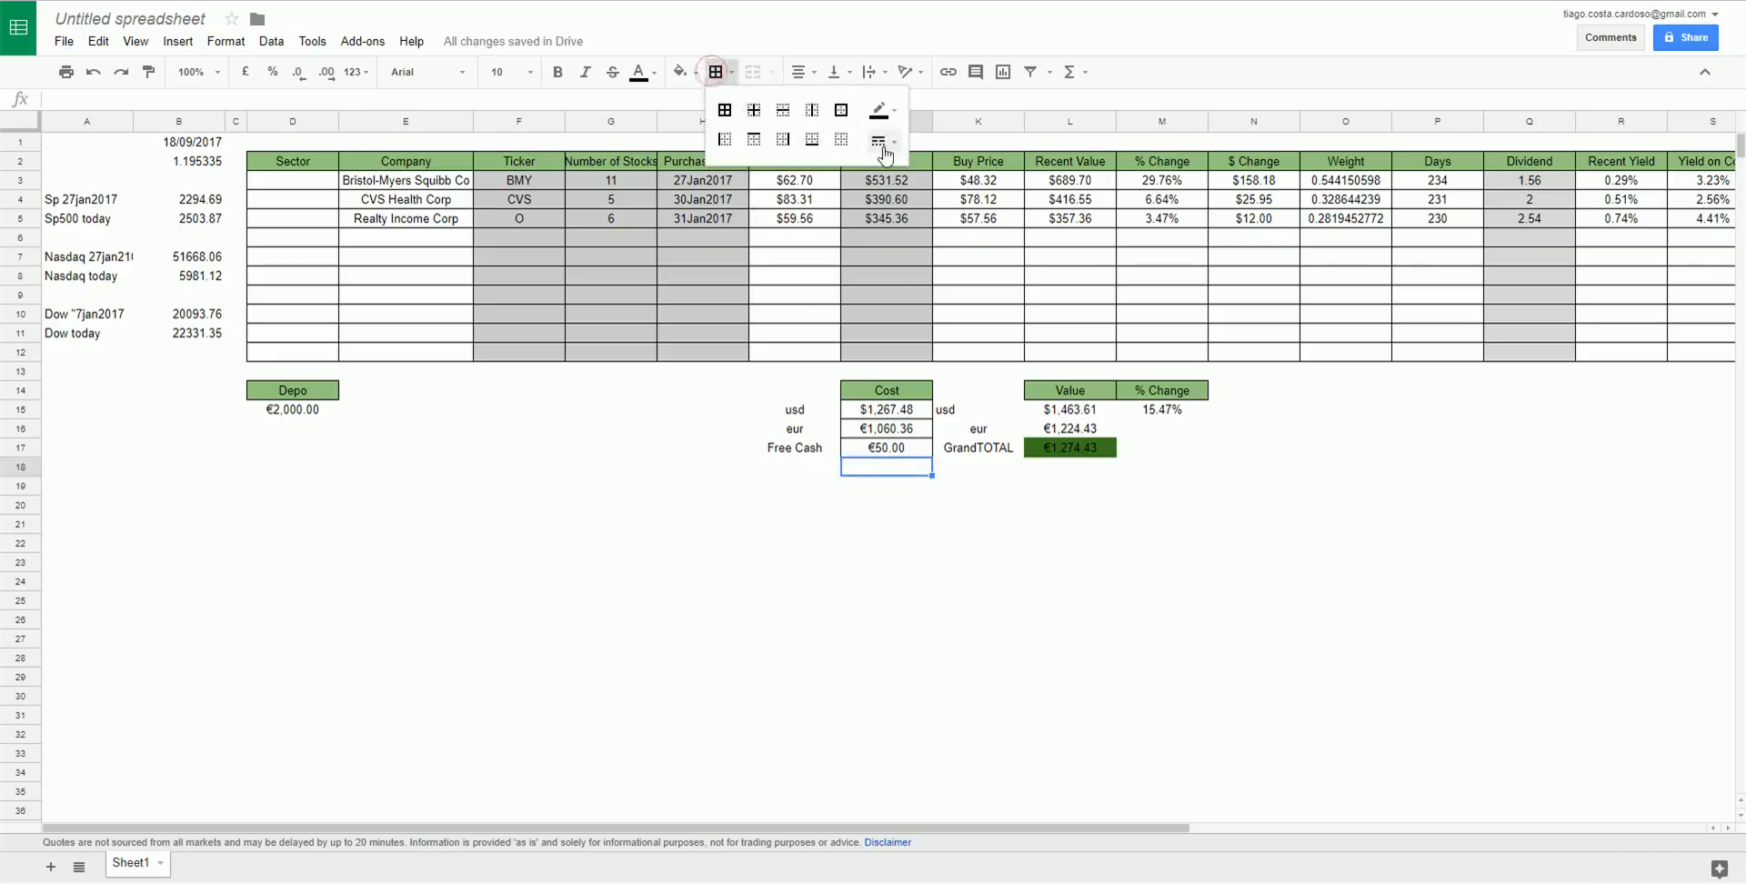
left_click(841, 139)
left_click(1077, 546)
Apply all borders to the value cells L15:L17.
left_click_drag(1108, 415, 1104, 450)
left_click(712, 72)
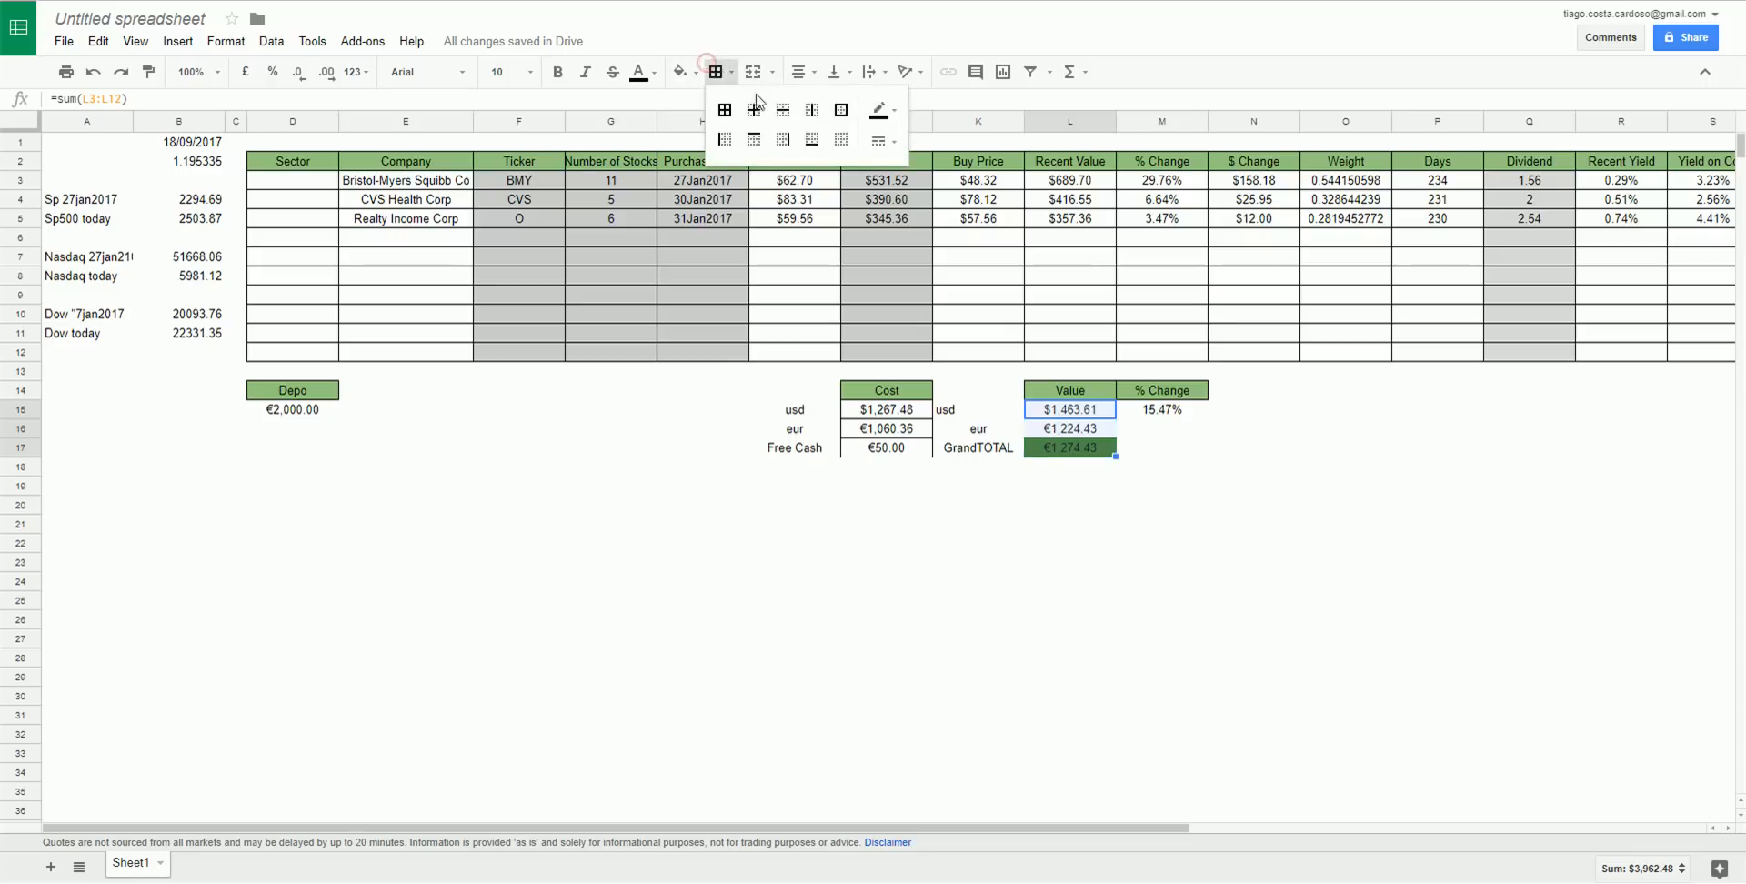
left_click(725, 110)
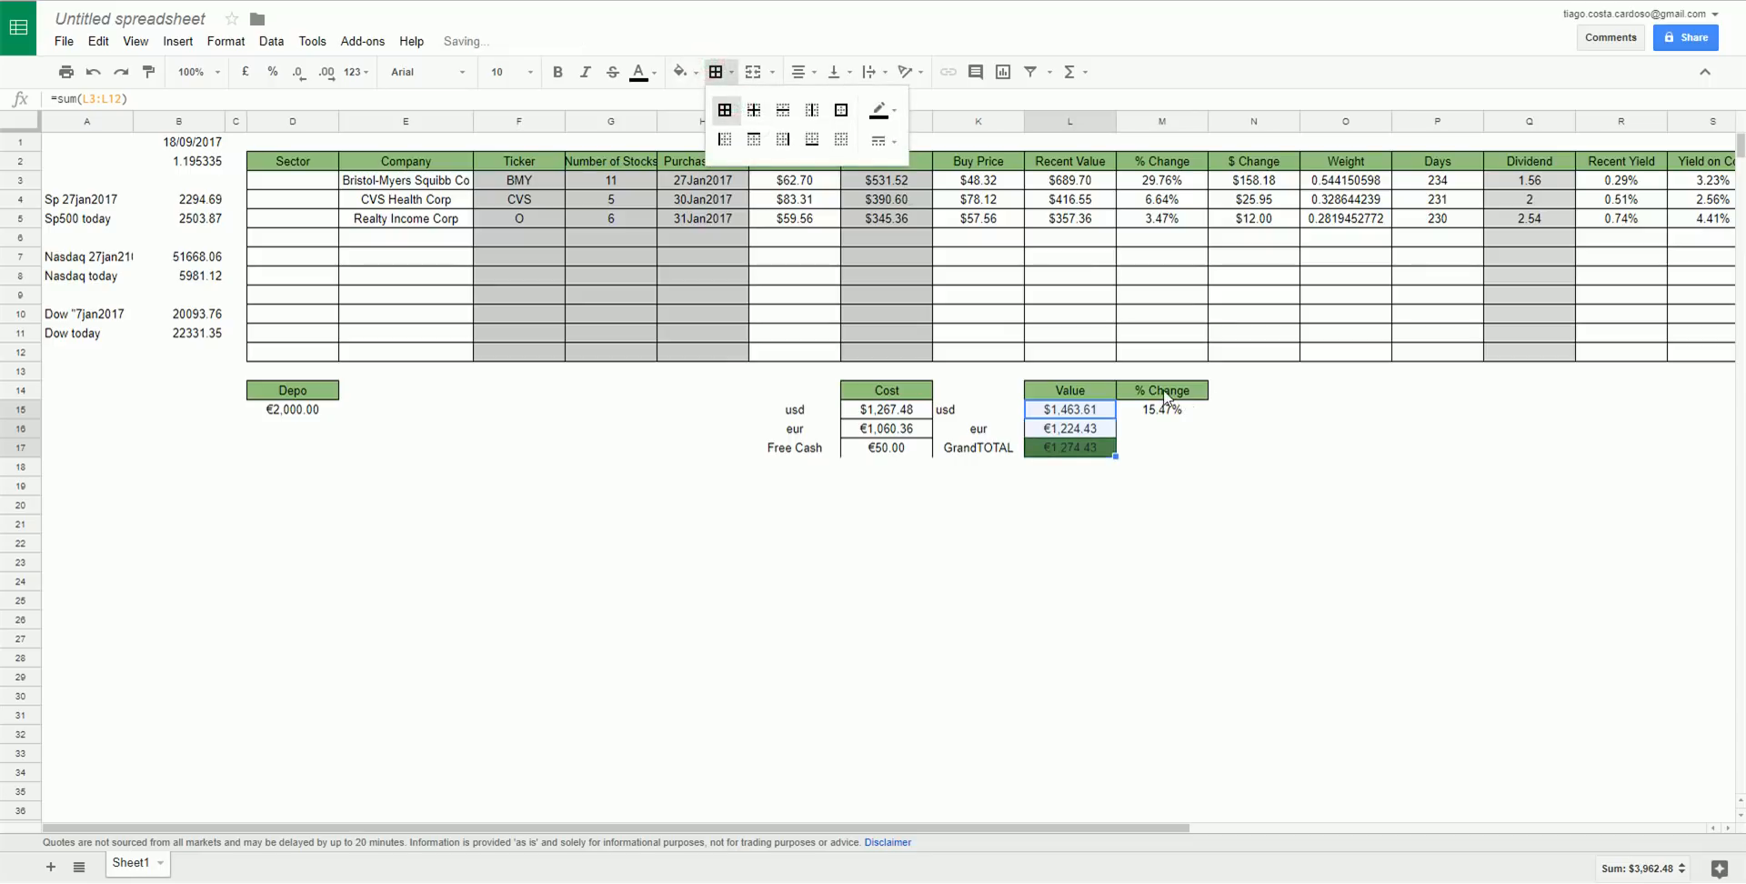
Apply all borders to M14:P15, covering the % Change cells and three empty columns beside them.
left_click_drag(1167, 395, 1477, 421)
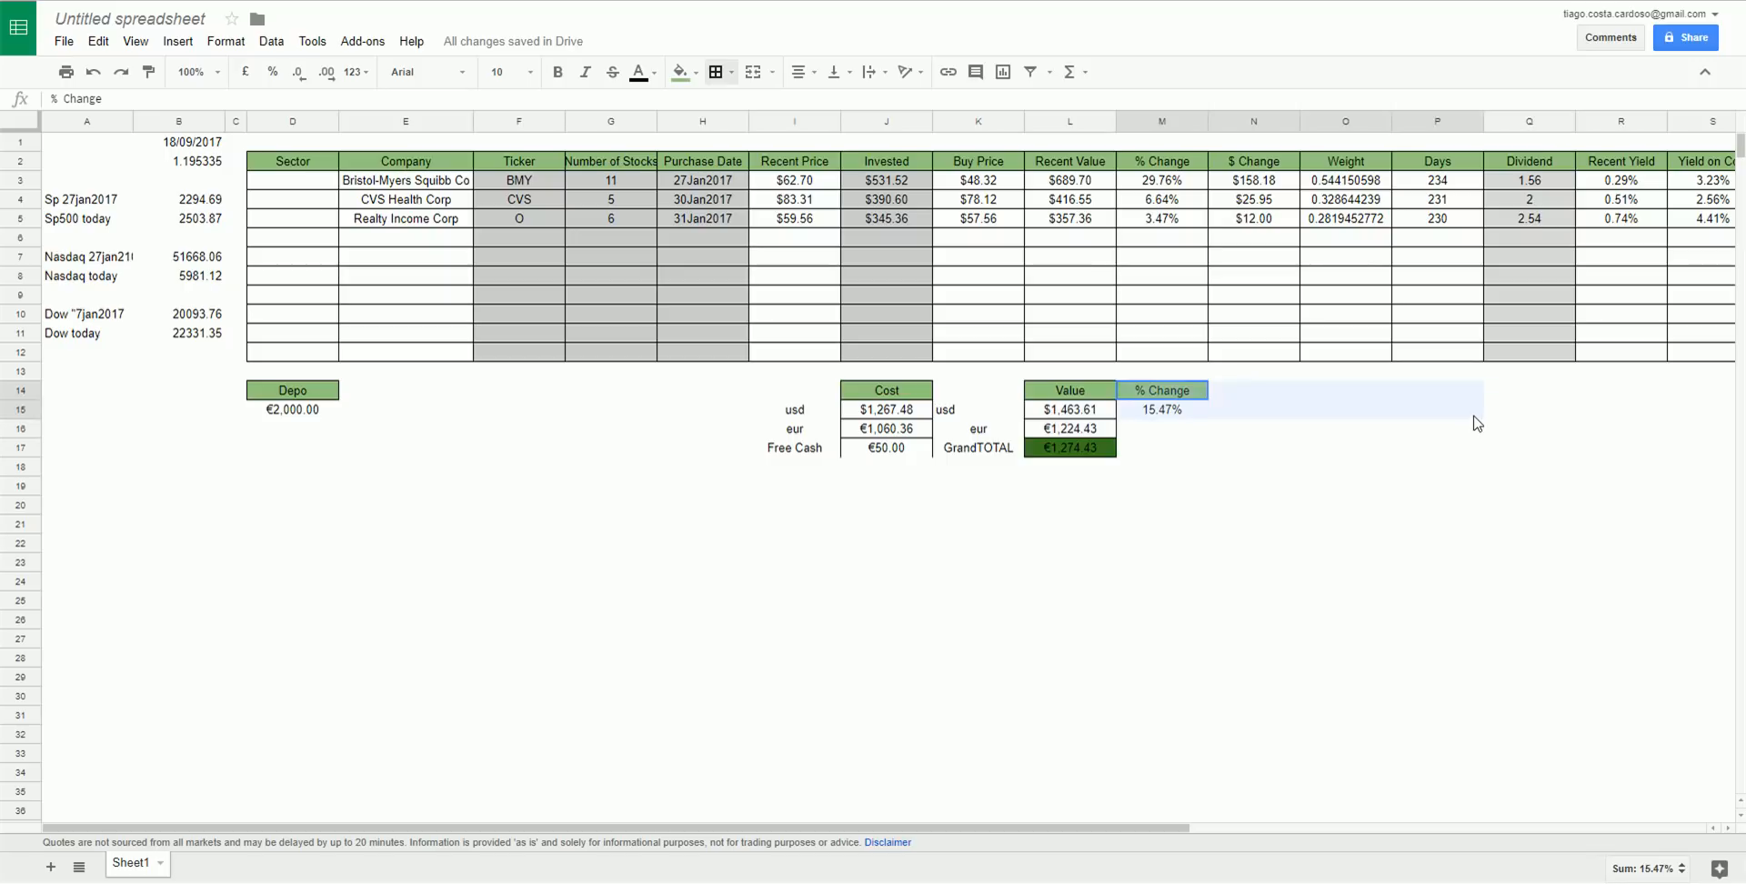
left_click(715, 72)
left_click(725, 110)
left_click(1232, 469)
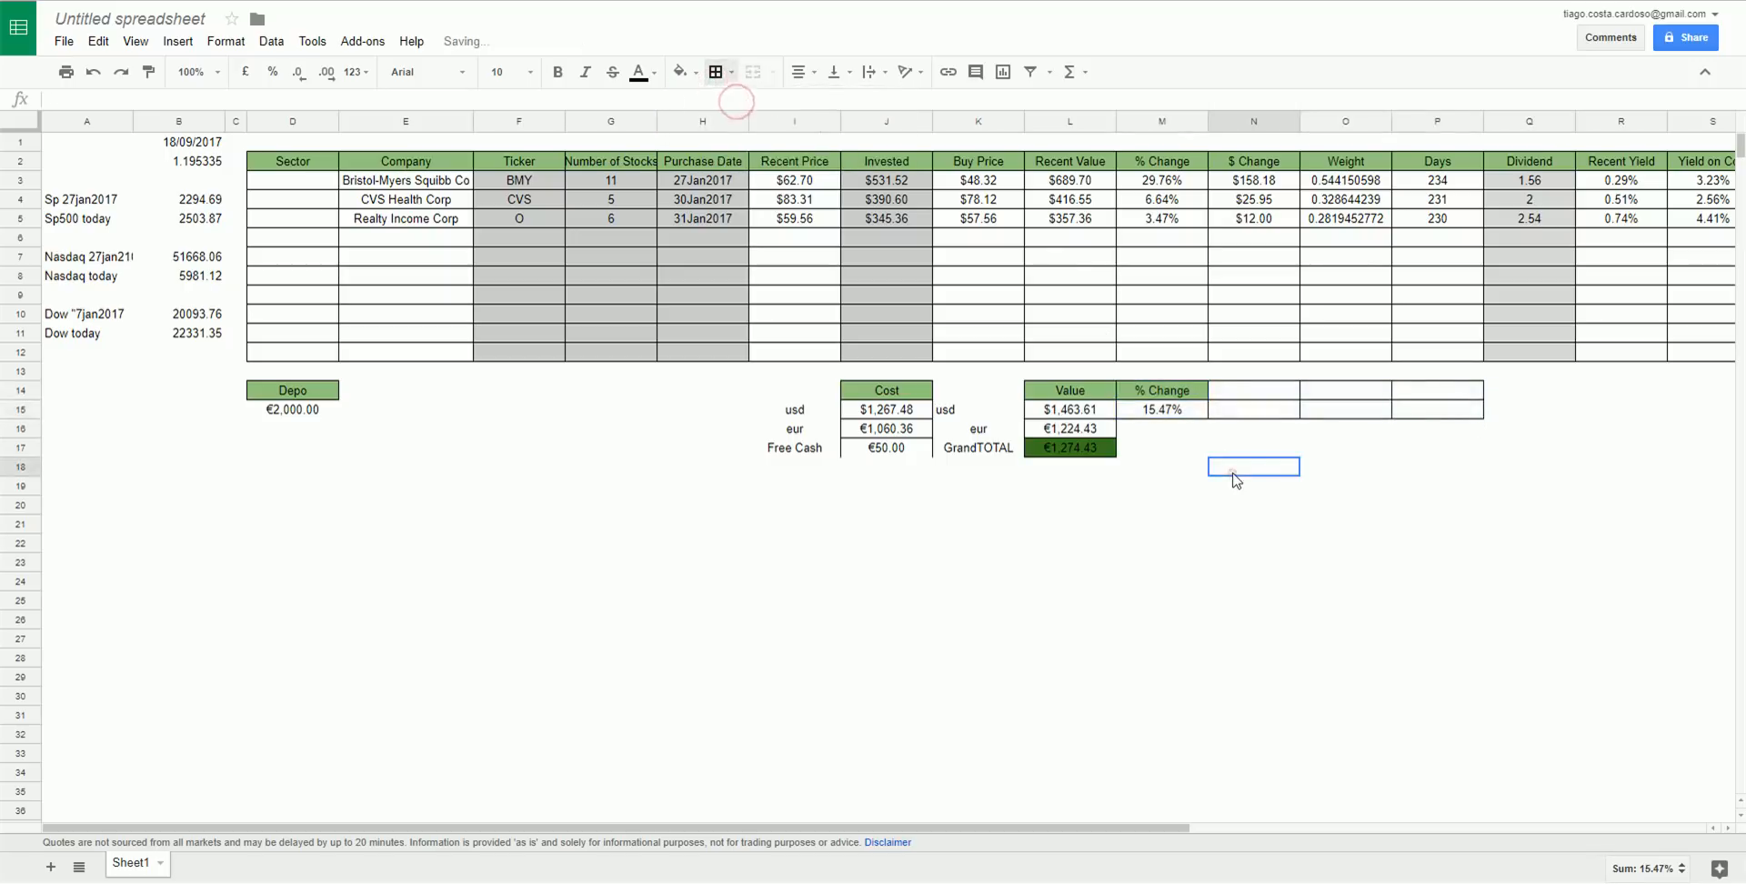
Enter the index headings "Sp500", "Nasdaq" and "DowJones" in N14, O14 and P14.
left_click(1260, 392)
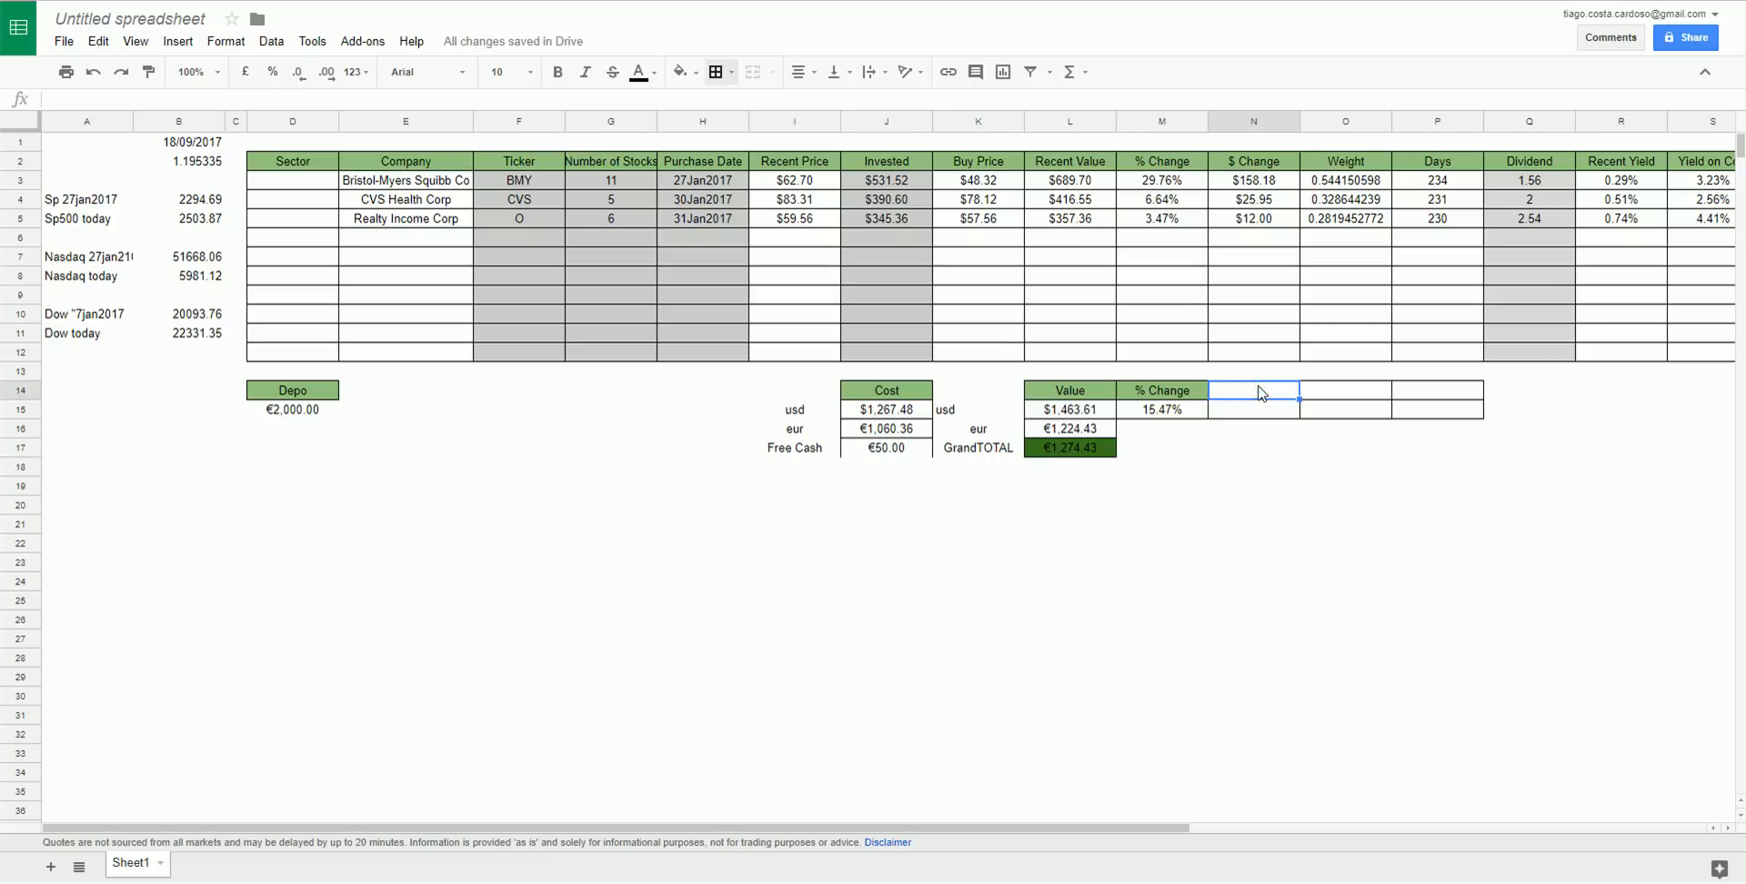
type("Sp500")
key("Tab")
type("Nasdaq")
key("Tab")
type("DowJones")
key("Return")
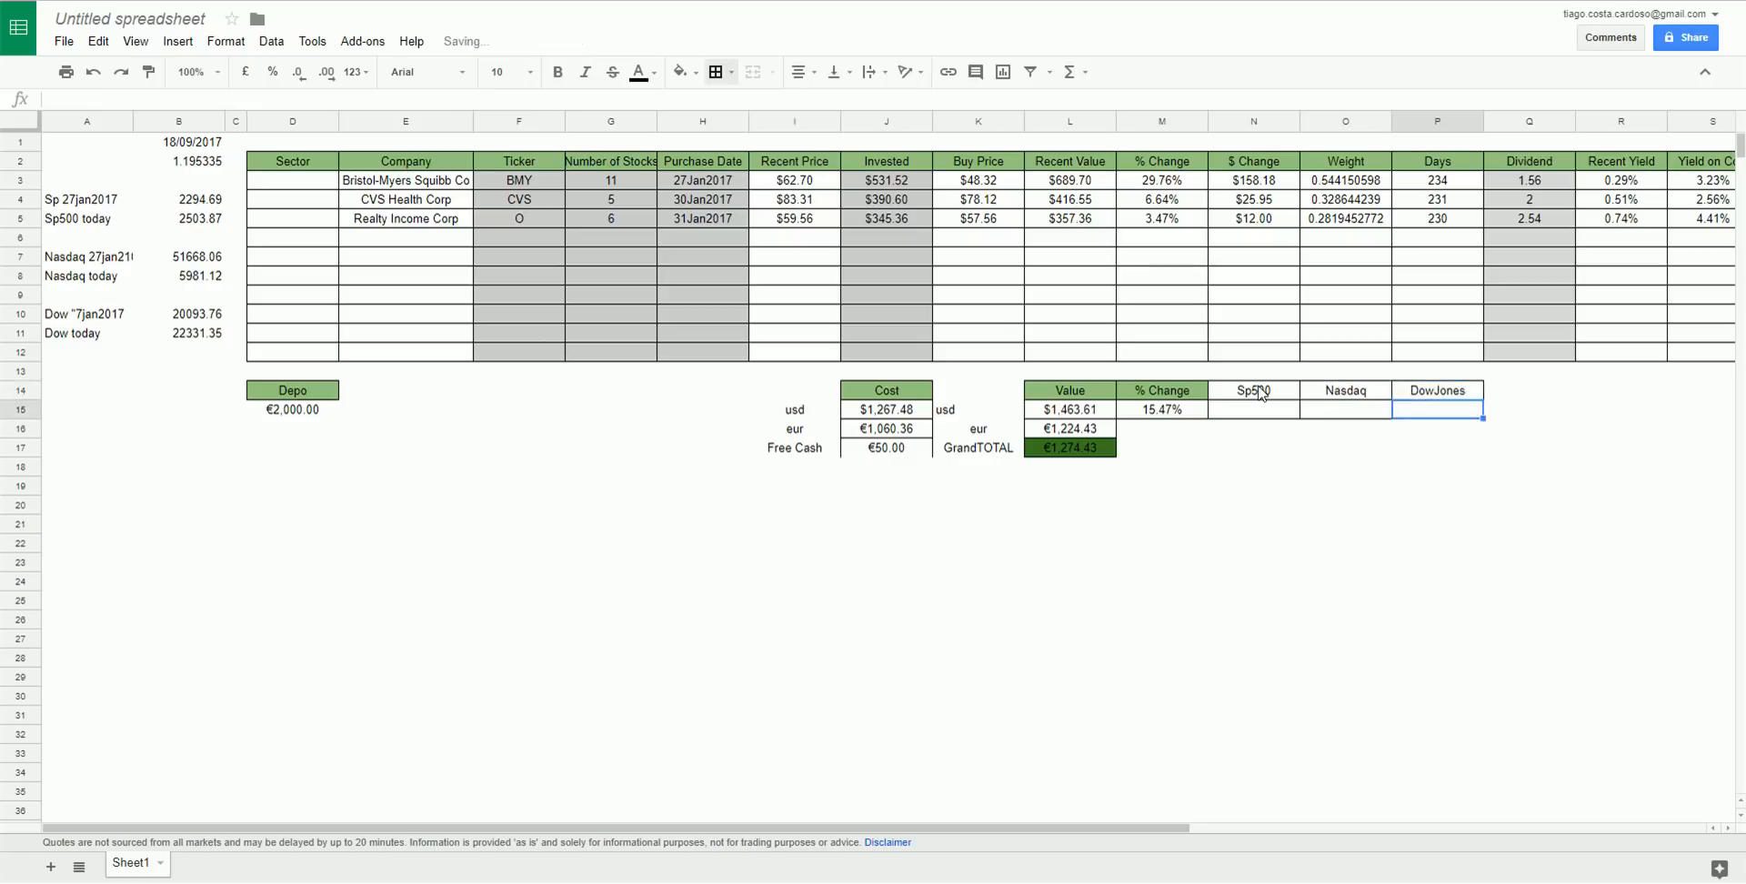
Calculate the Sp500 change since 27 January 2017 in N15 with the formula =(B5/B4)-1.
key("Left")
key("Left")
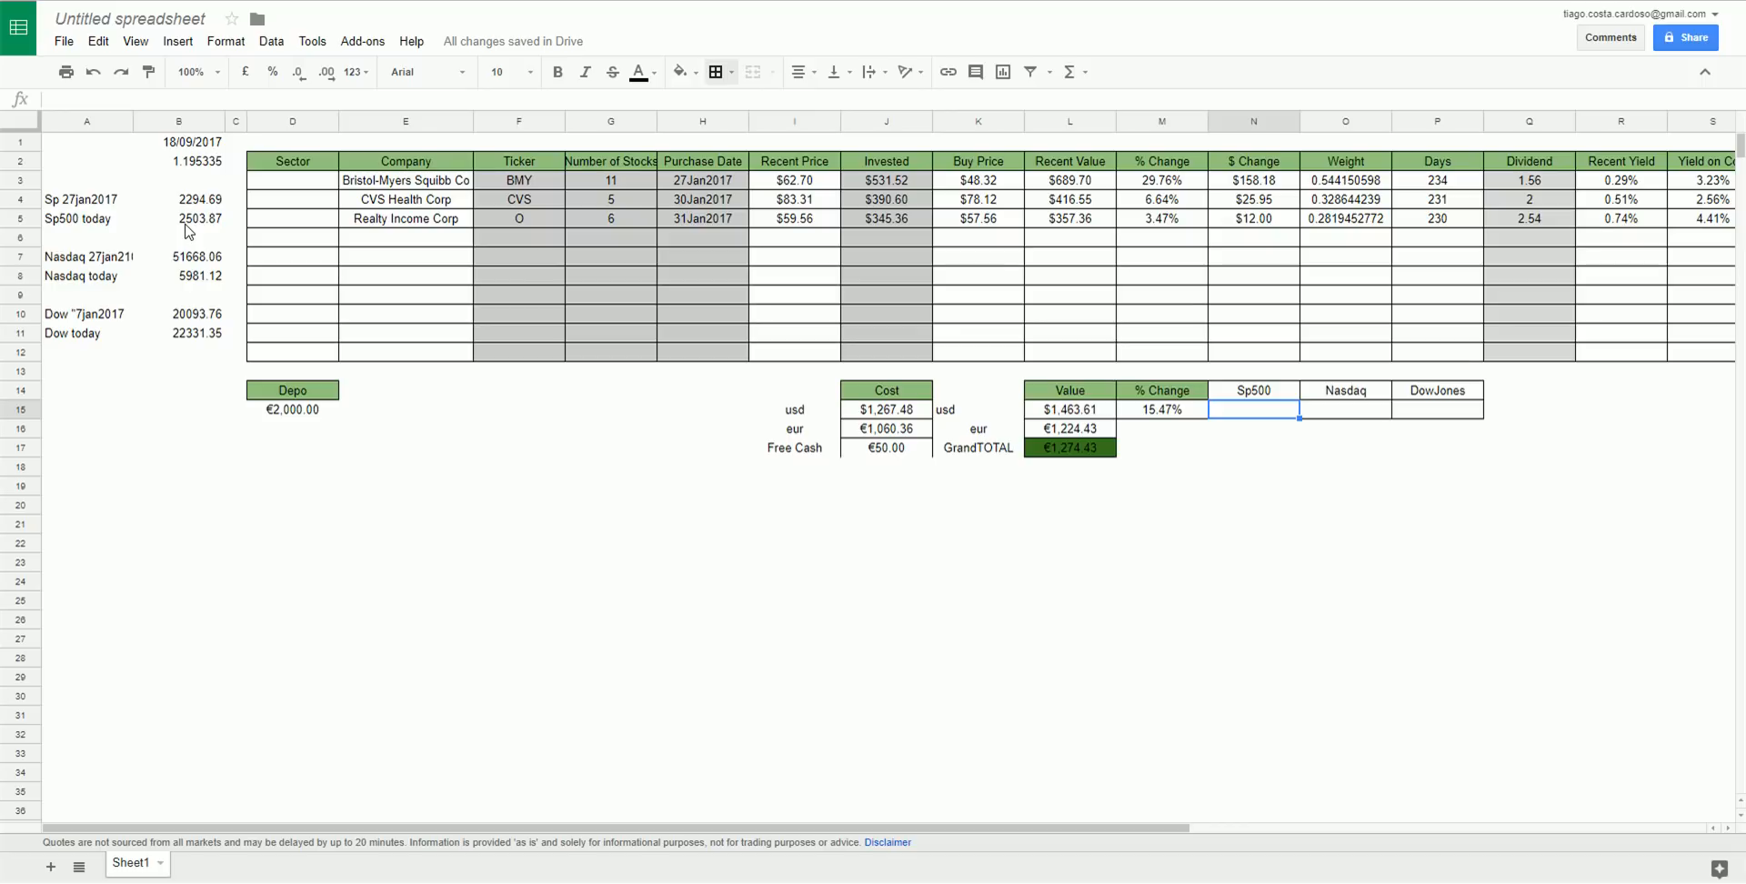
type("+")
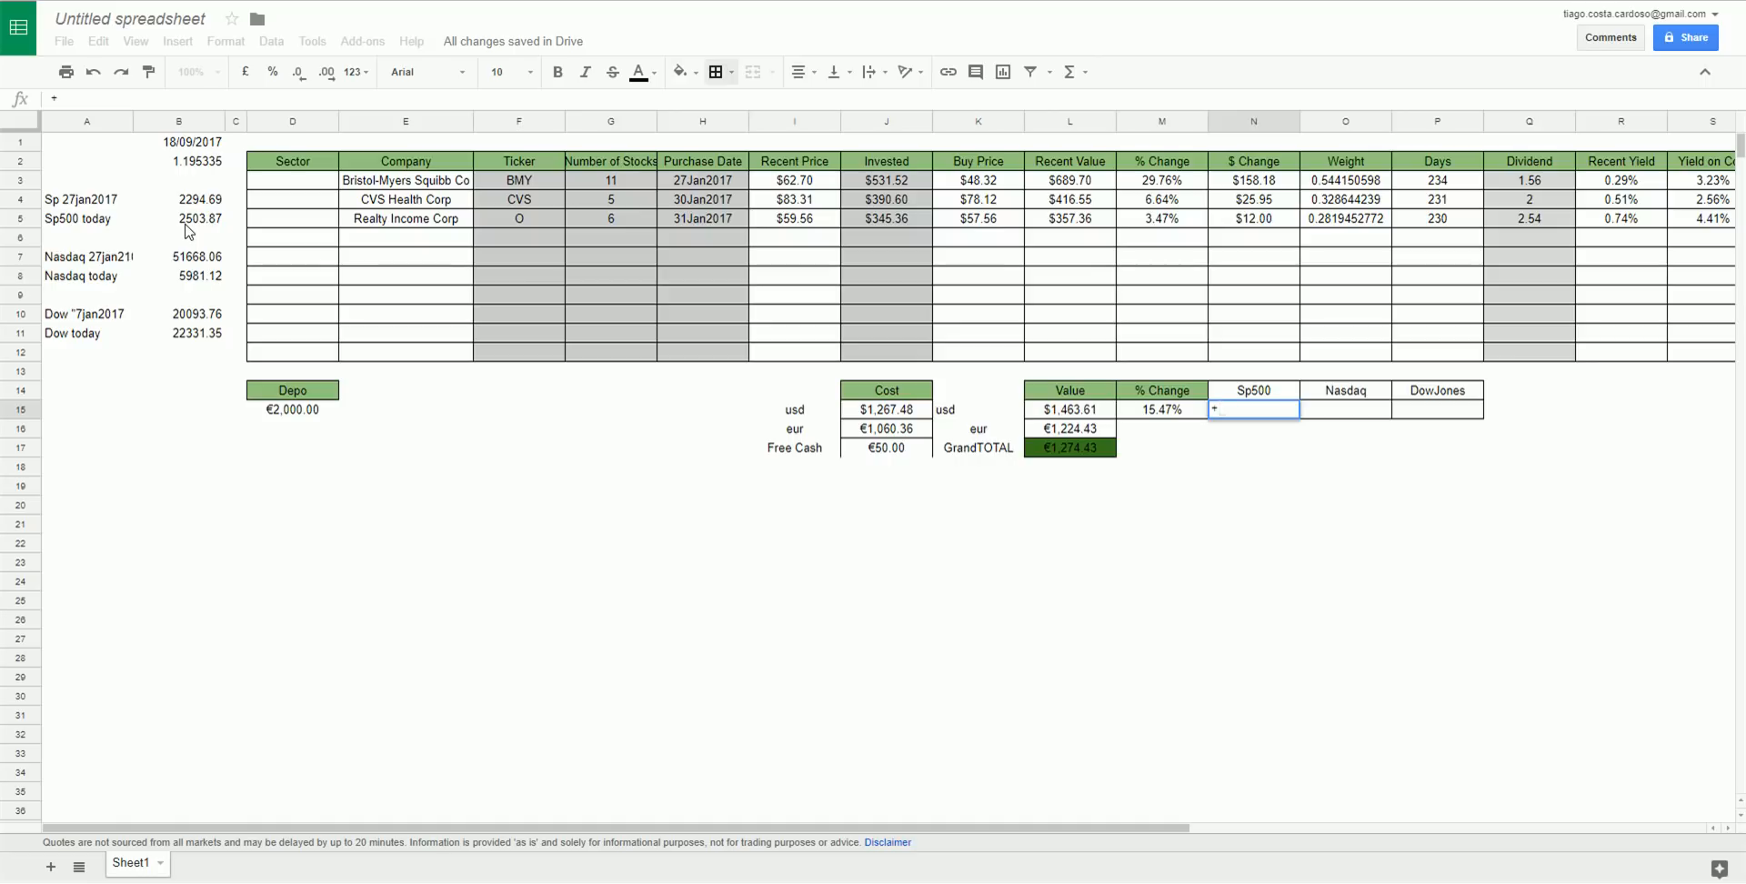
type("(")
left_click(202, 230)
type("/")
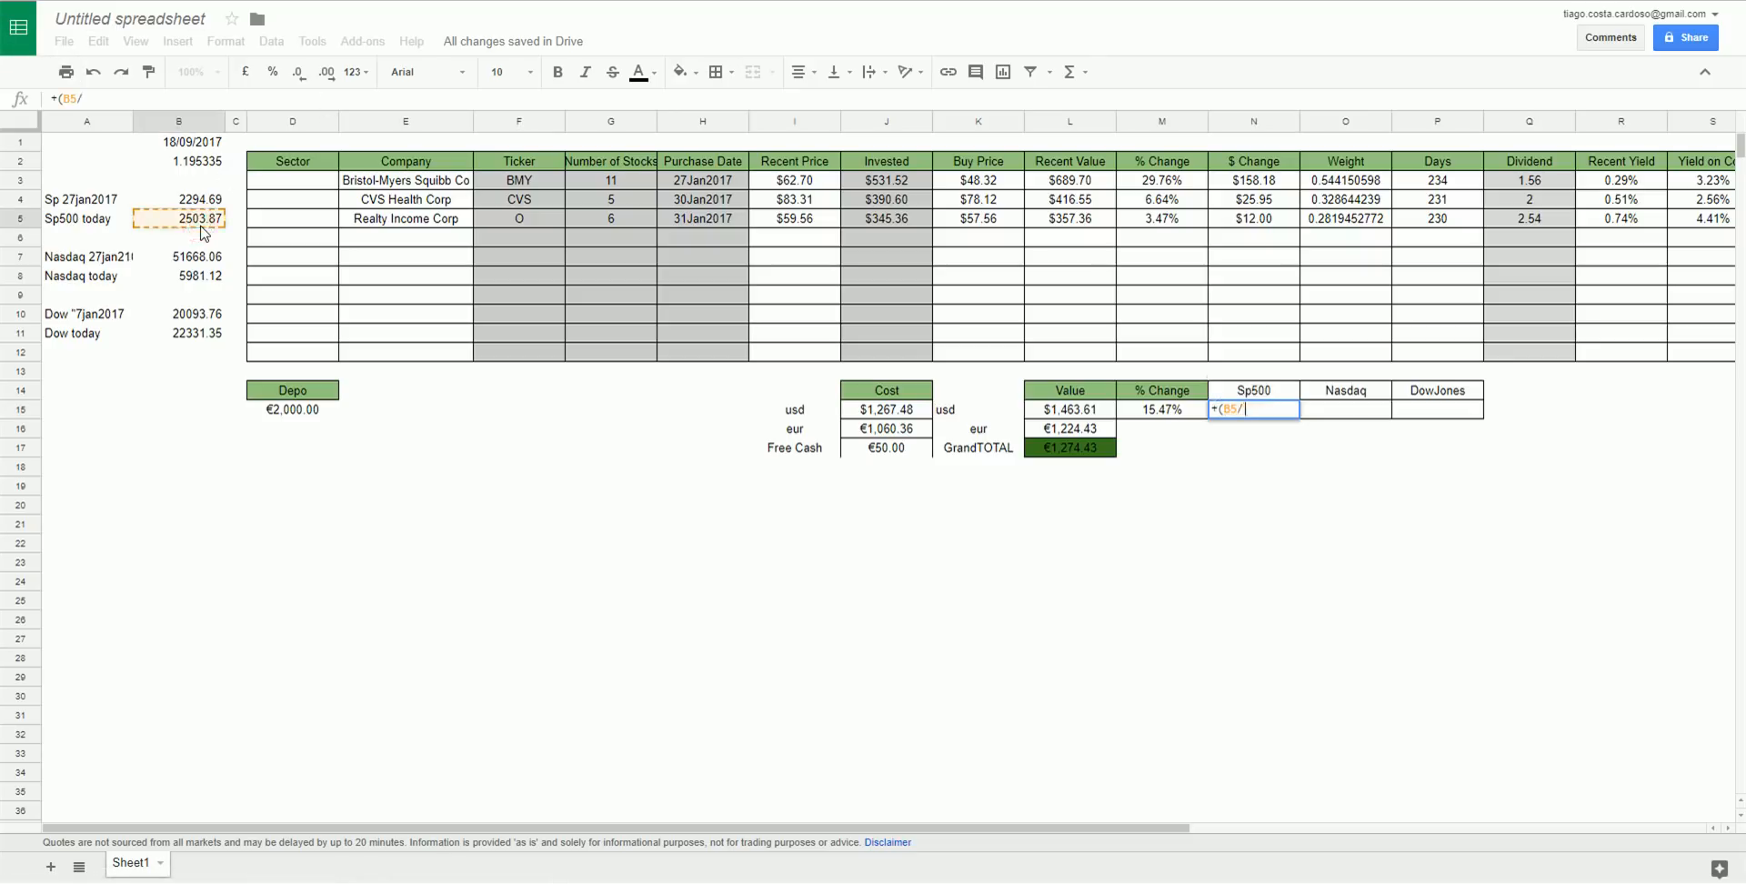
key("Up")
left_click(193, 205)
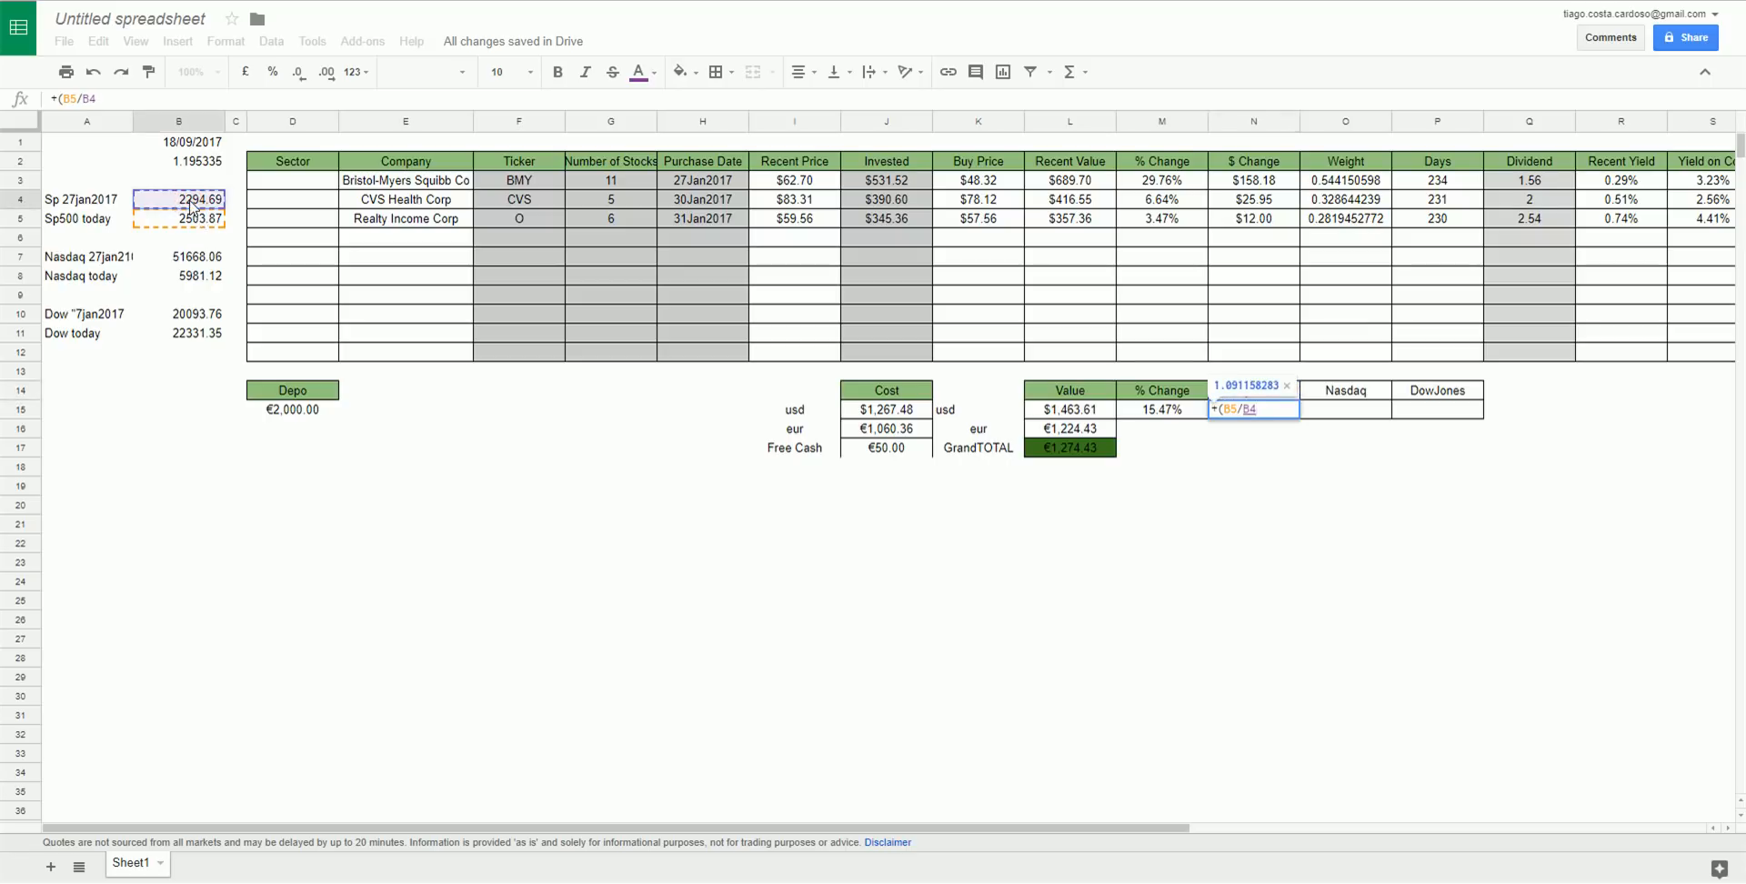
type(")-1")
key("Return")
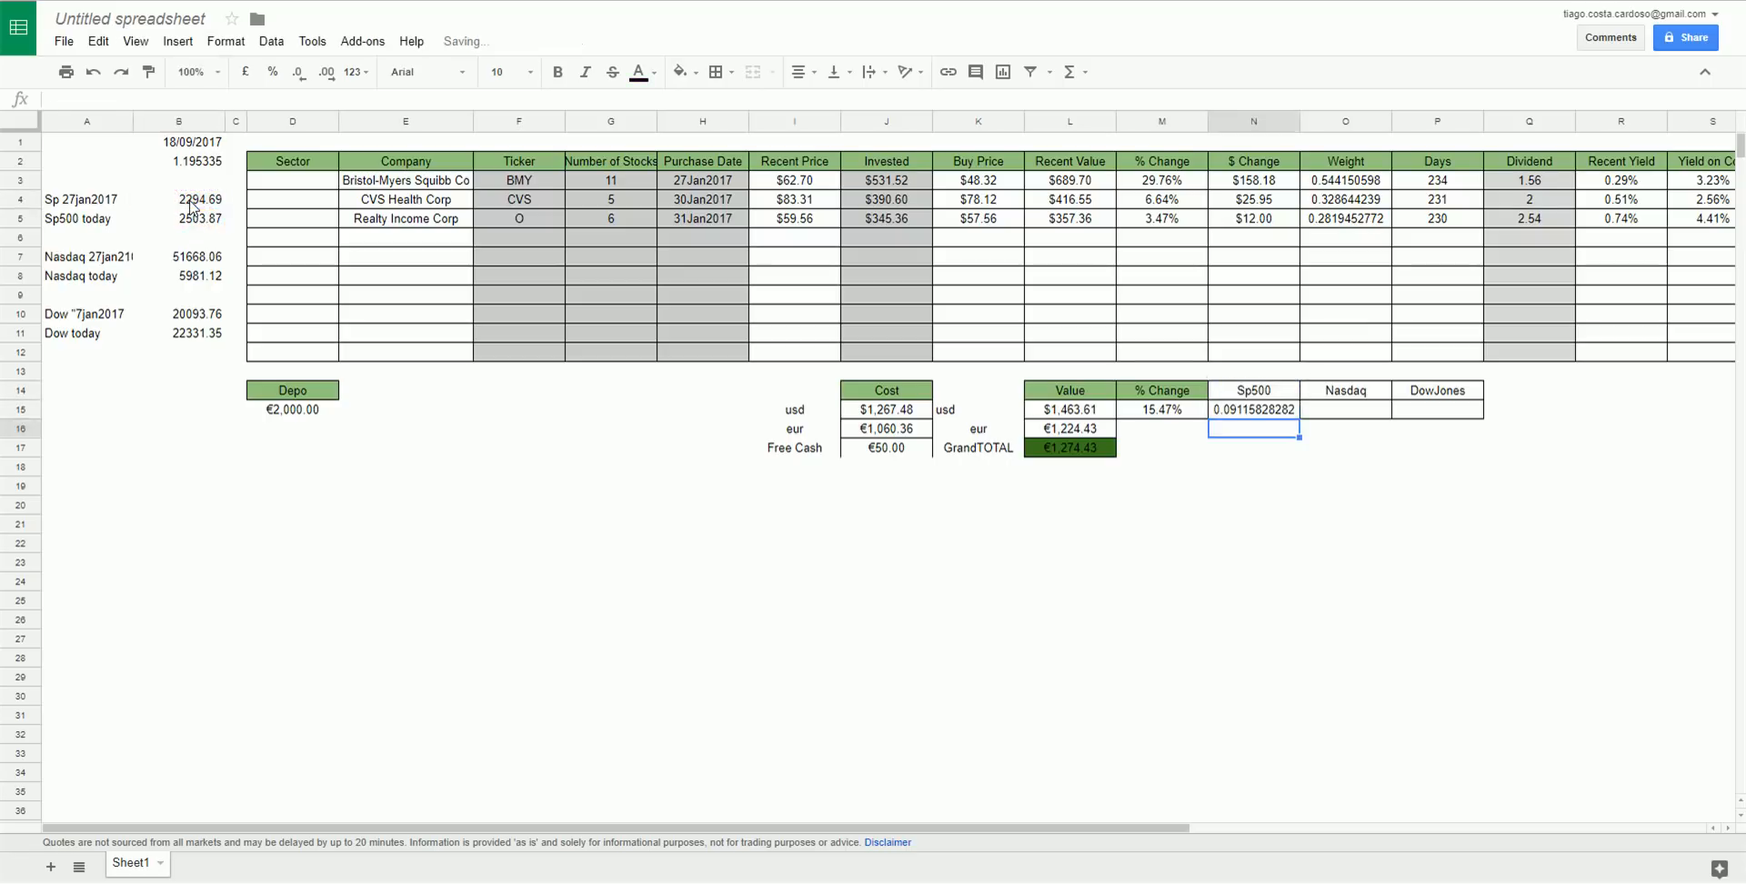
Enter the formula =(B8/B7) in O15 to divide today's Nasdaq value by its January 2017 value.
key("Up")
key("Right")
type("+")
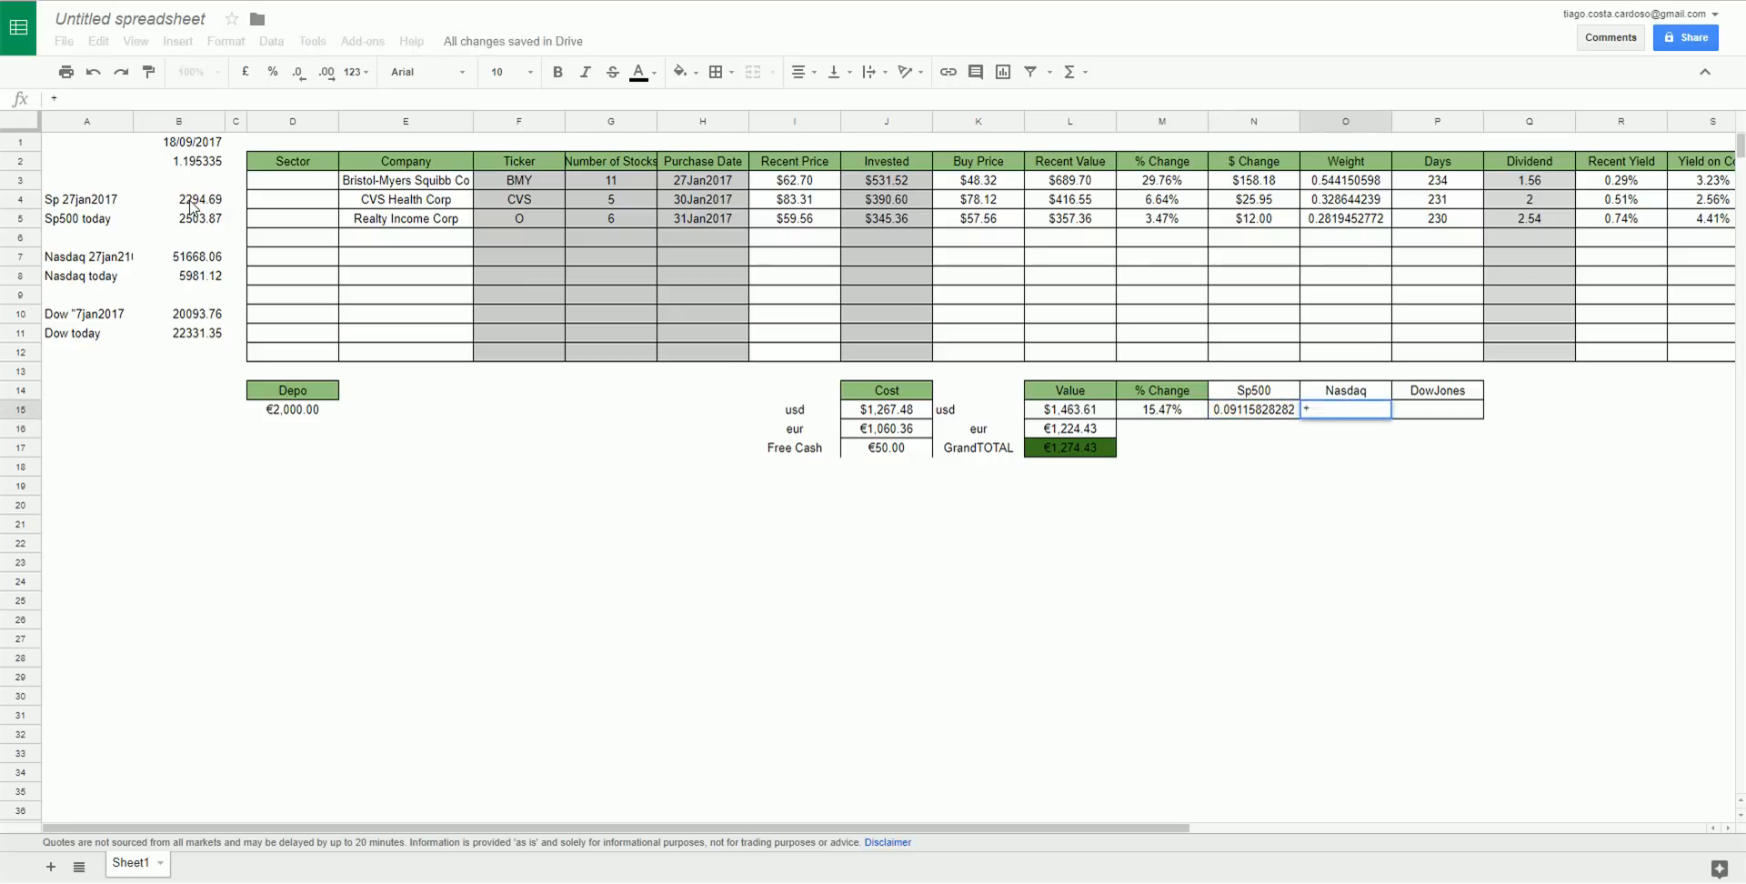
left_click(182, 282)
key("BackSpace")
key("BackSpace")
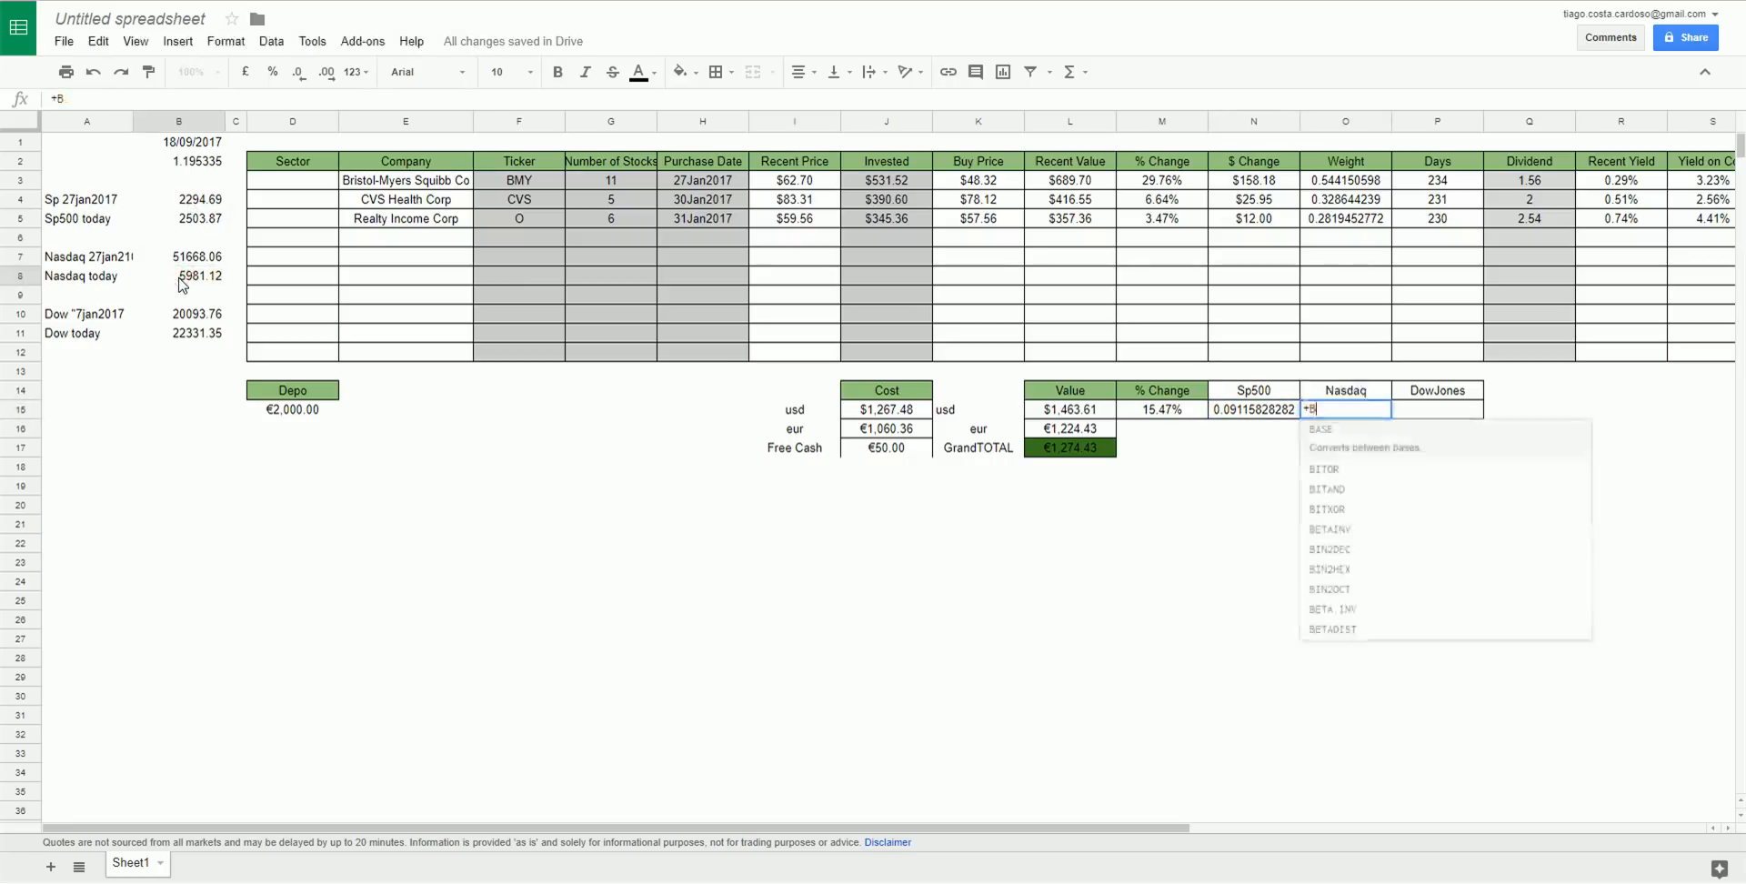
type("(")
left_click(182, 284)
type("/")
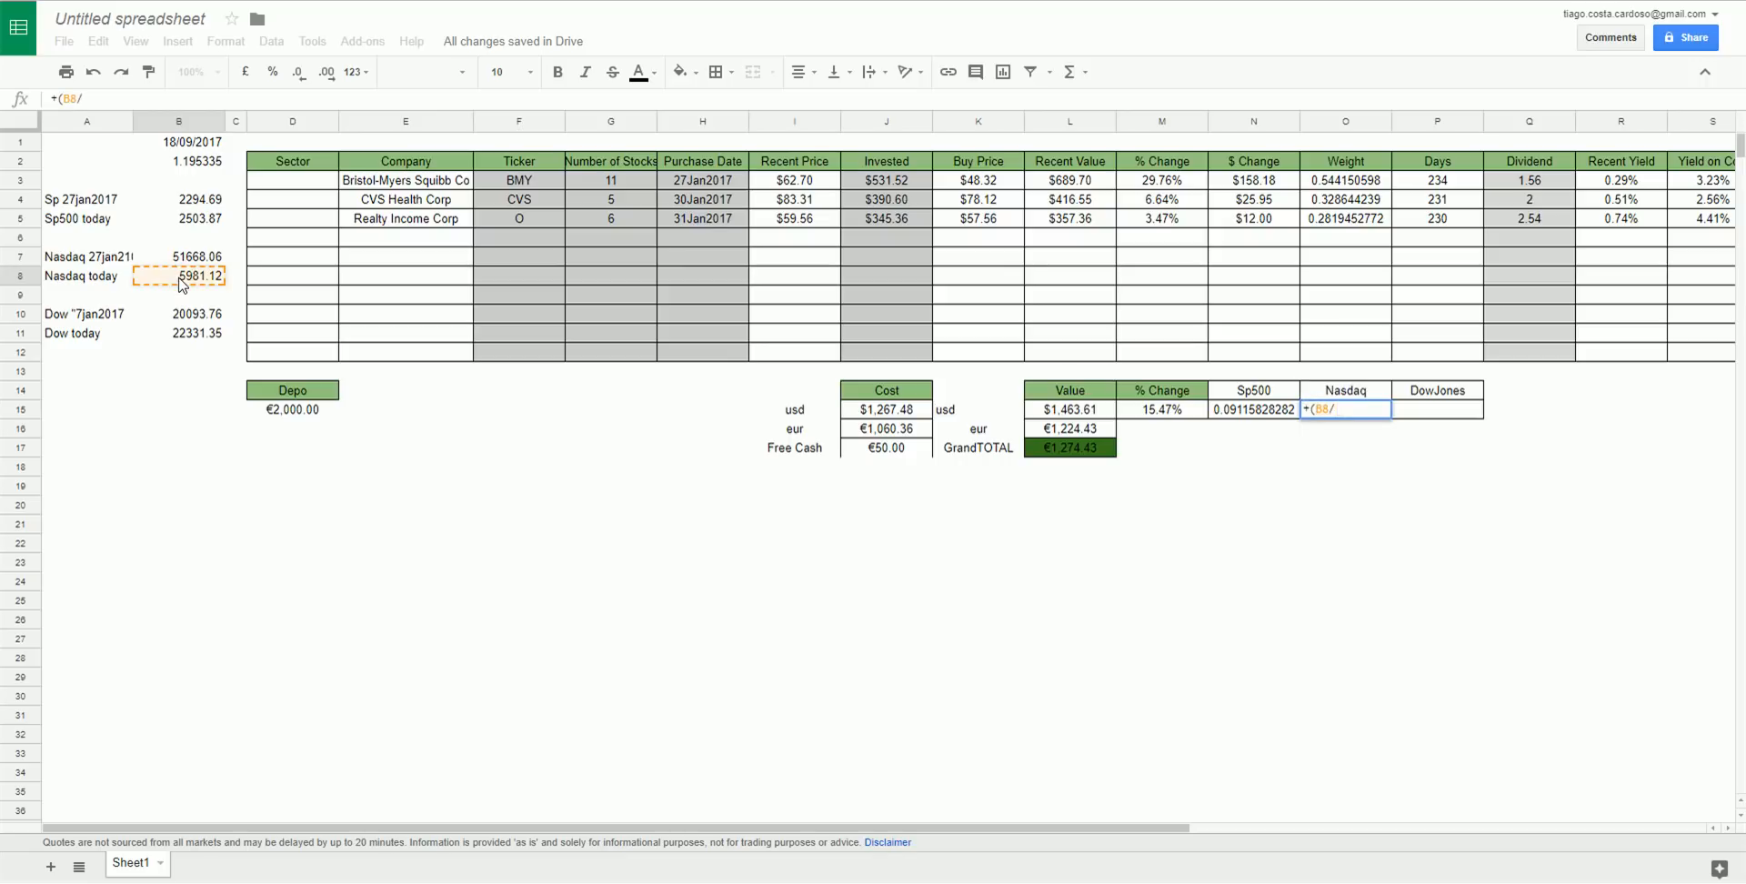
left_click(185, 258)
type(")")
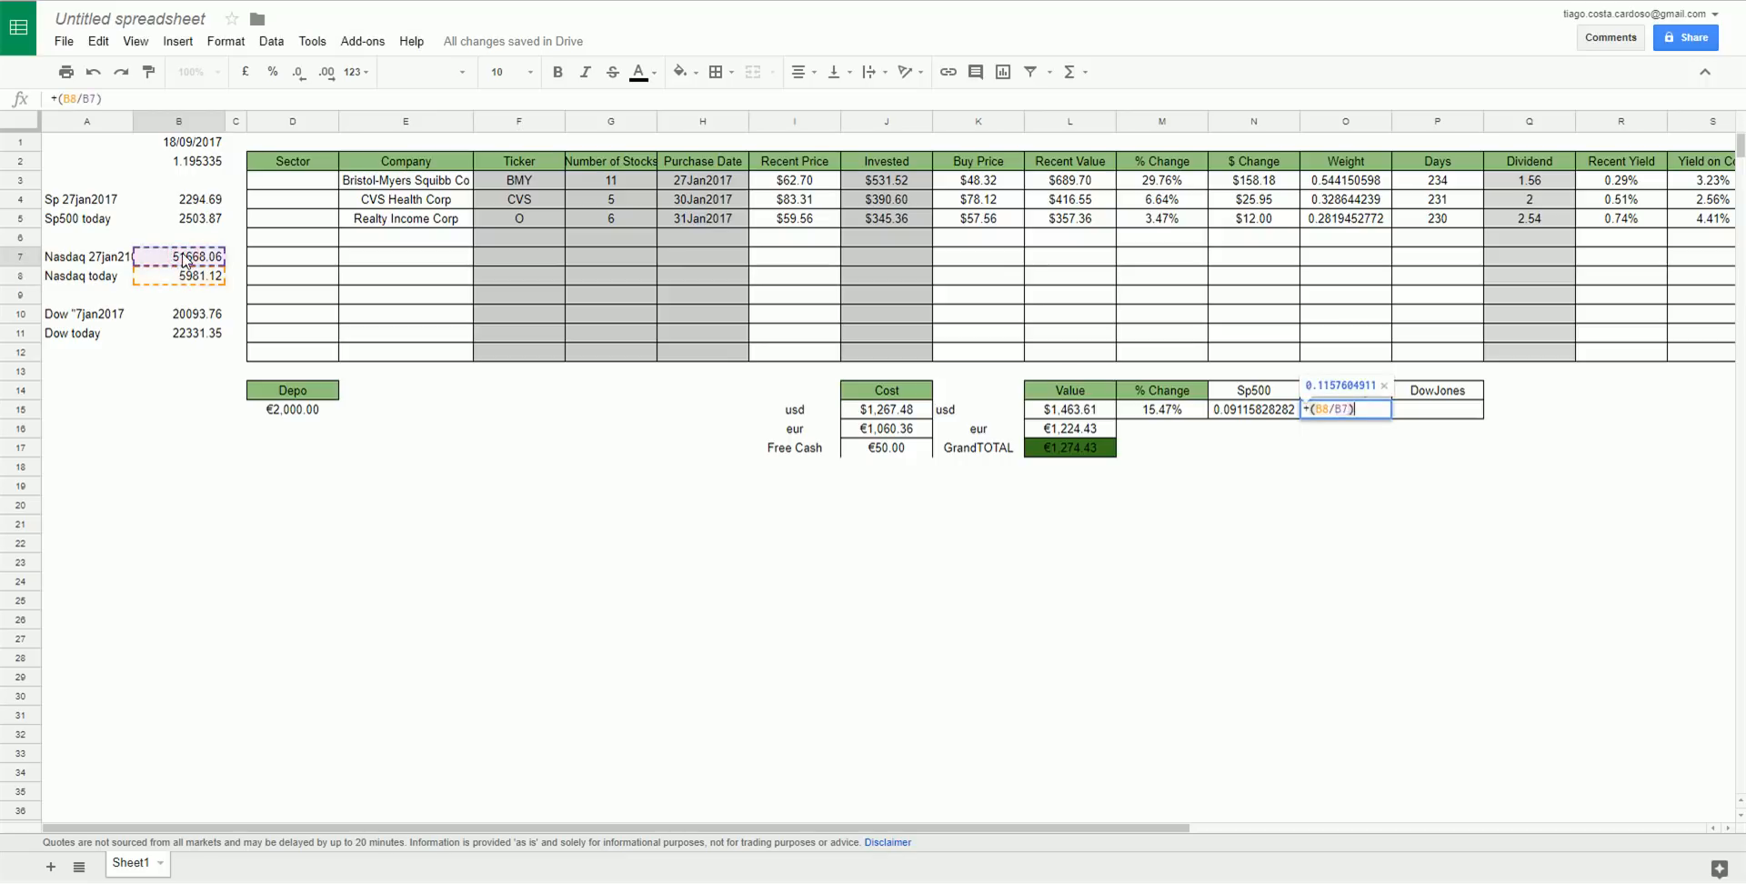
key("Return")
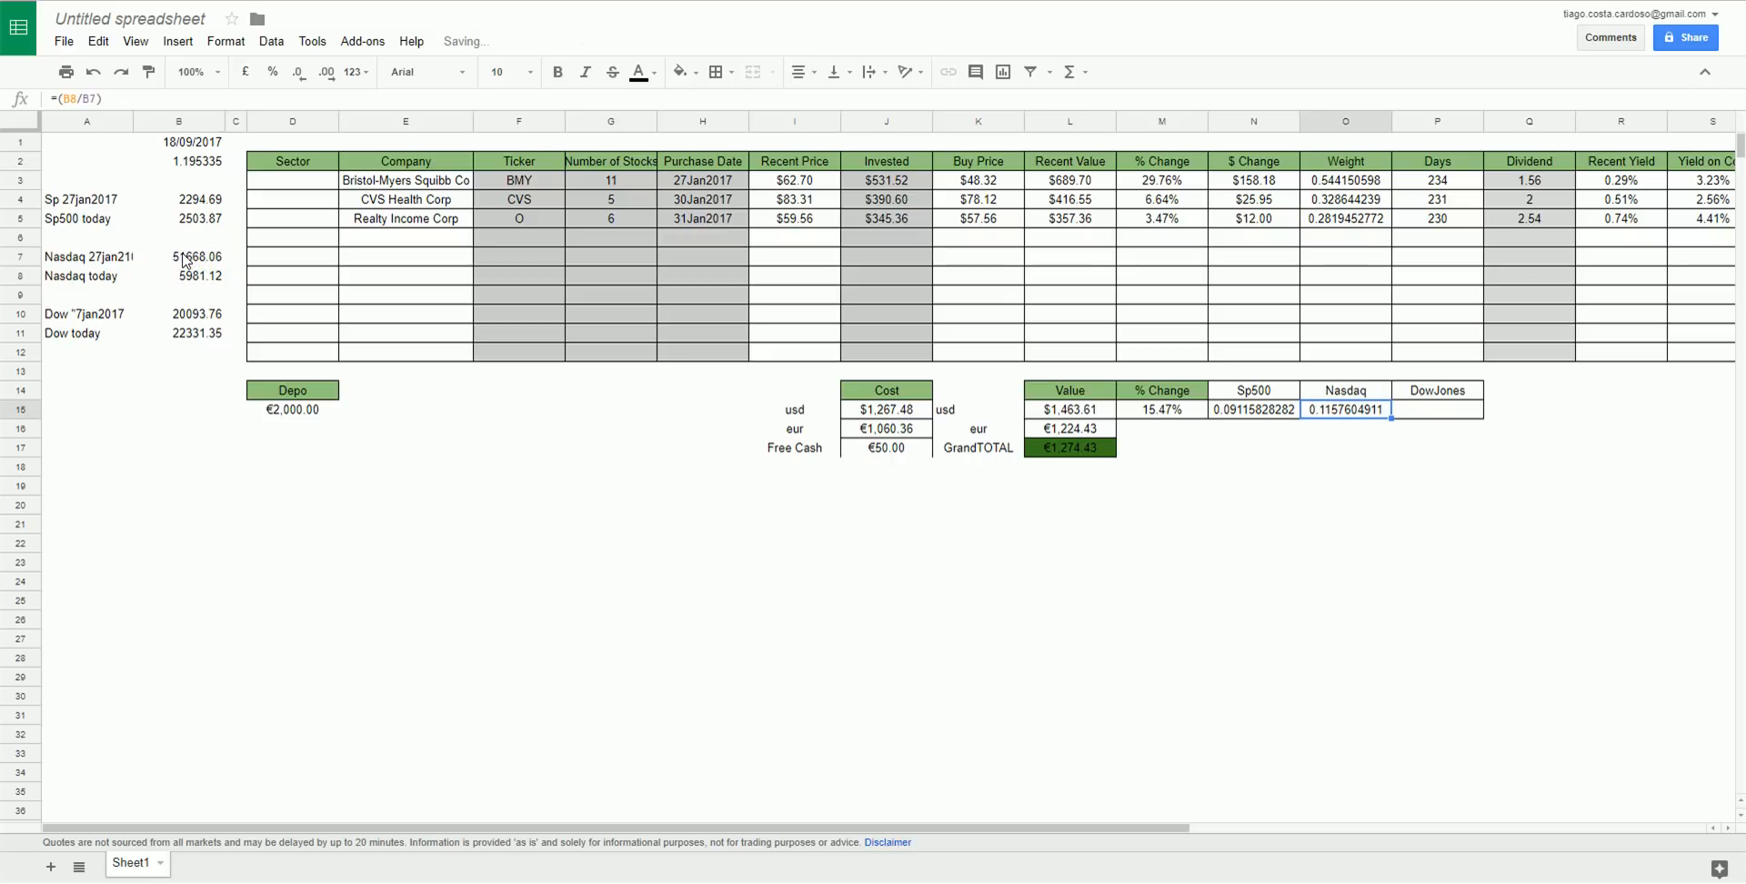
Append -1 to the Nasdaq formula in O15 so that it reads =(B8/B7)-1.
left_click(136, 102)
type("-")
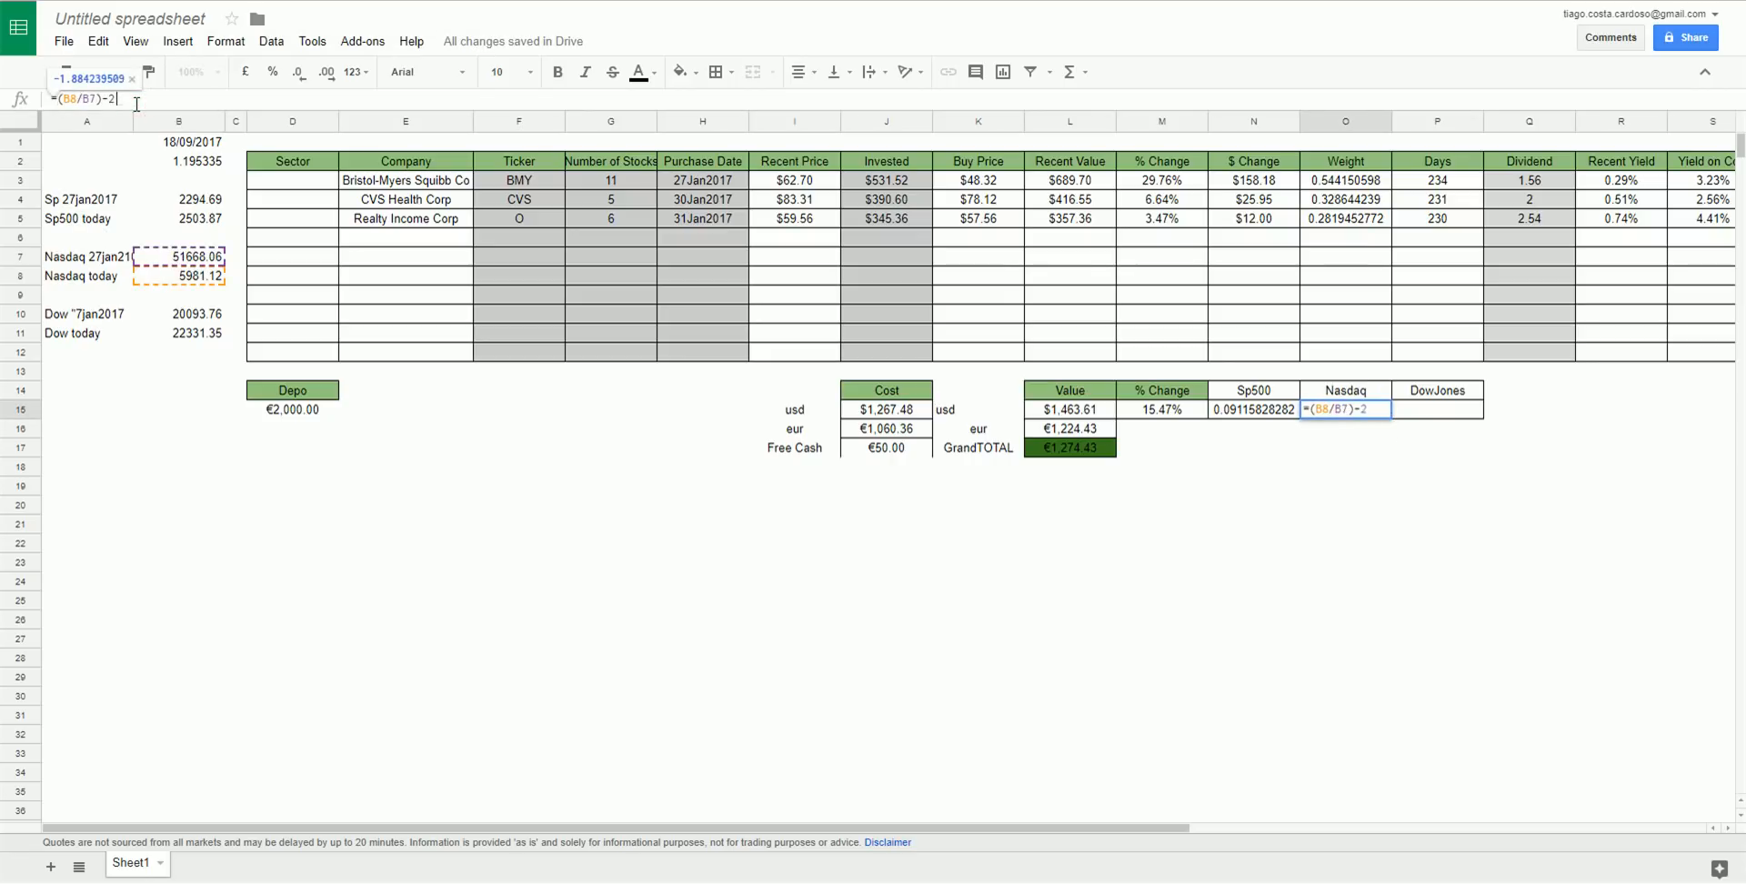
type("1")
key("Return")
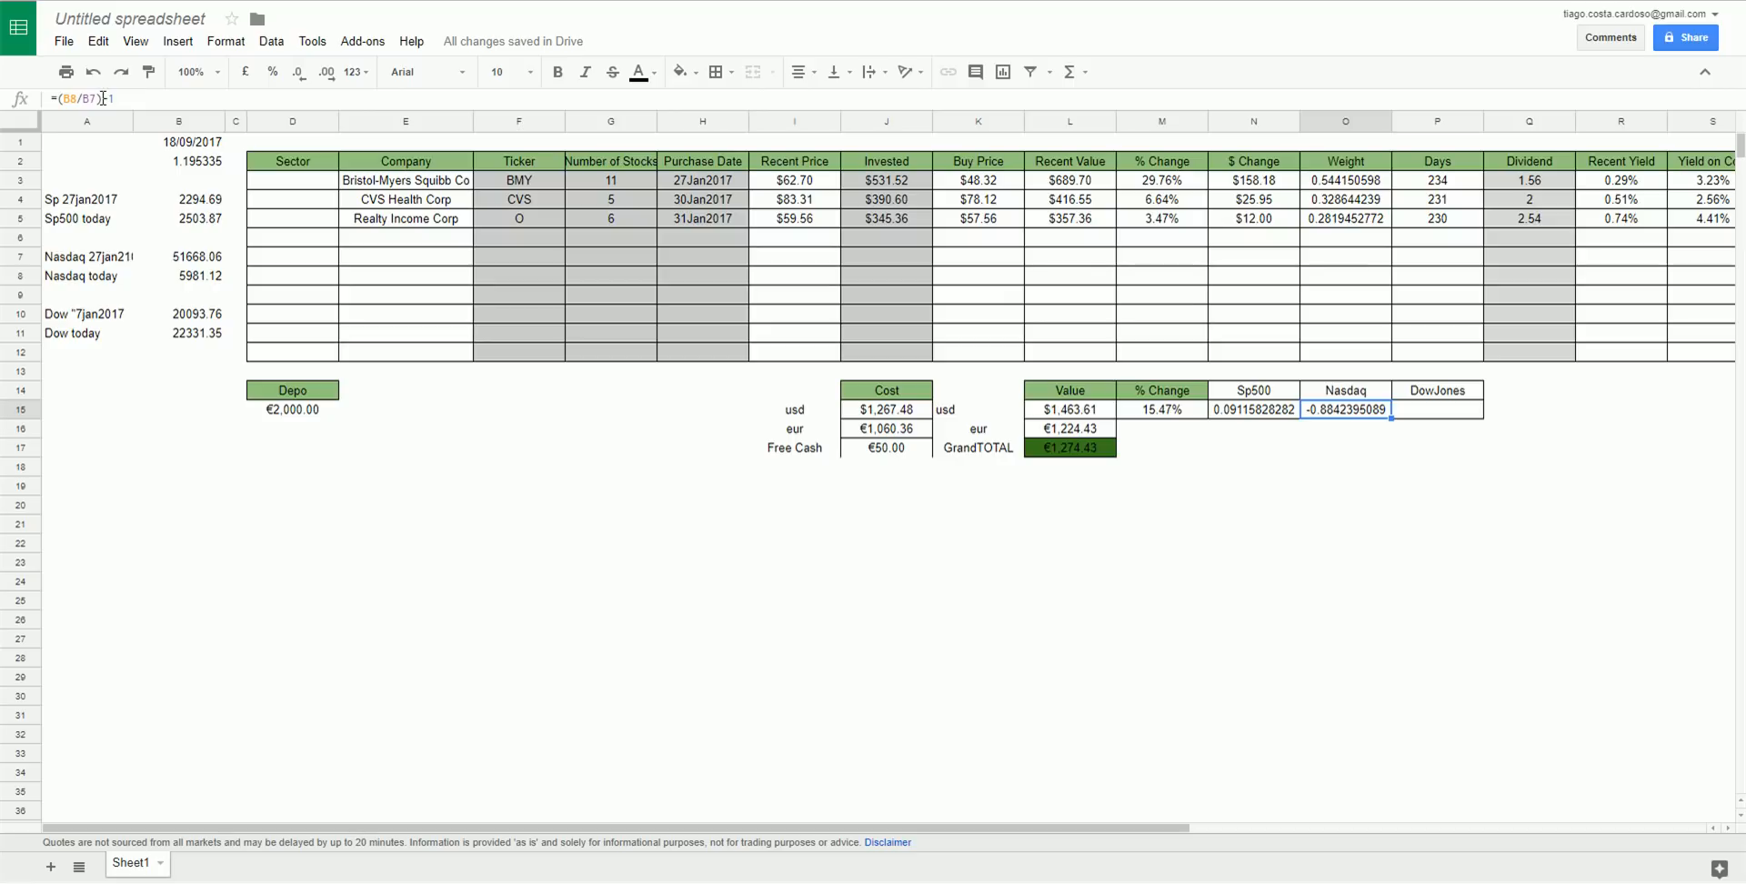
Calculate the DowJones change since January 2017 in P15 with the formula =(B11/B10)-1.
key("Right")
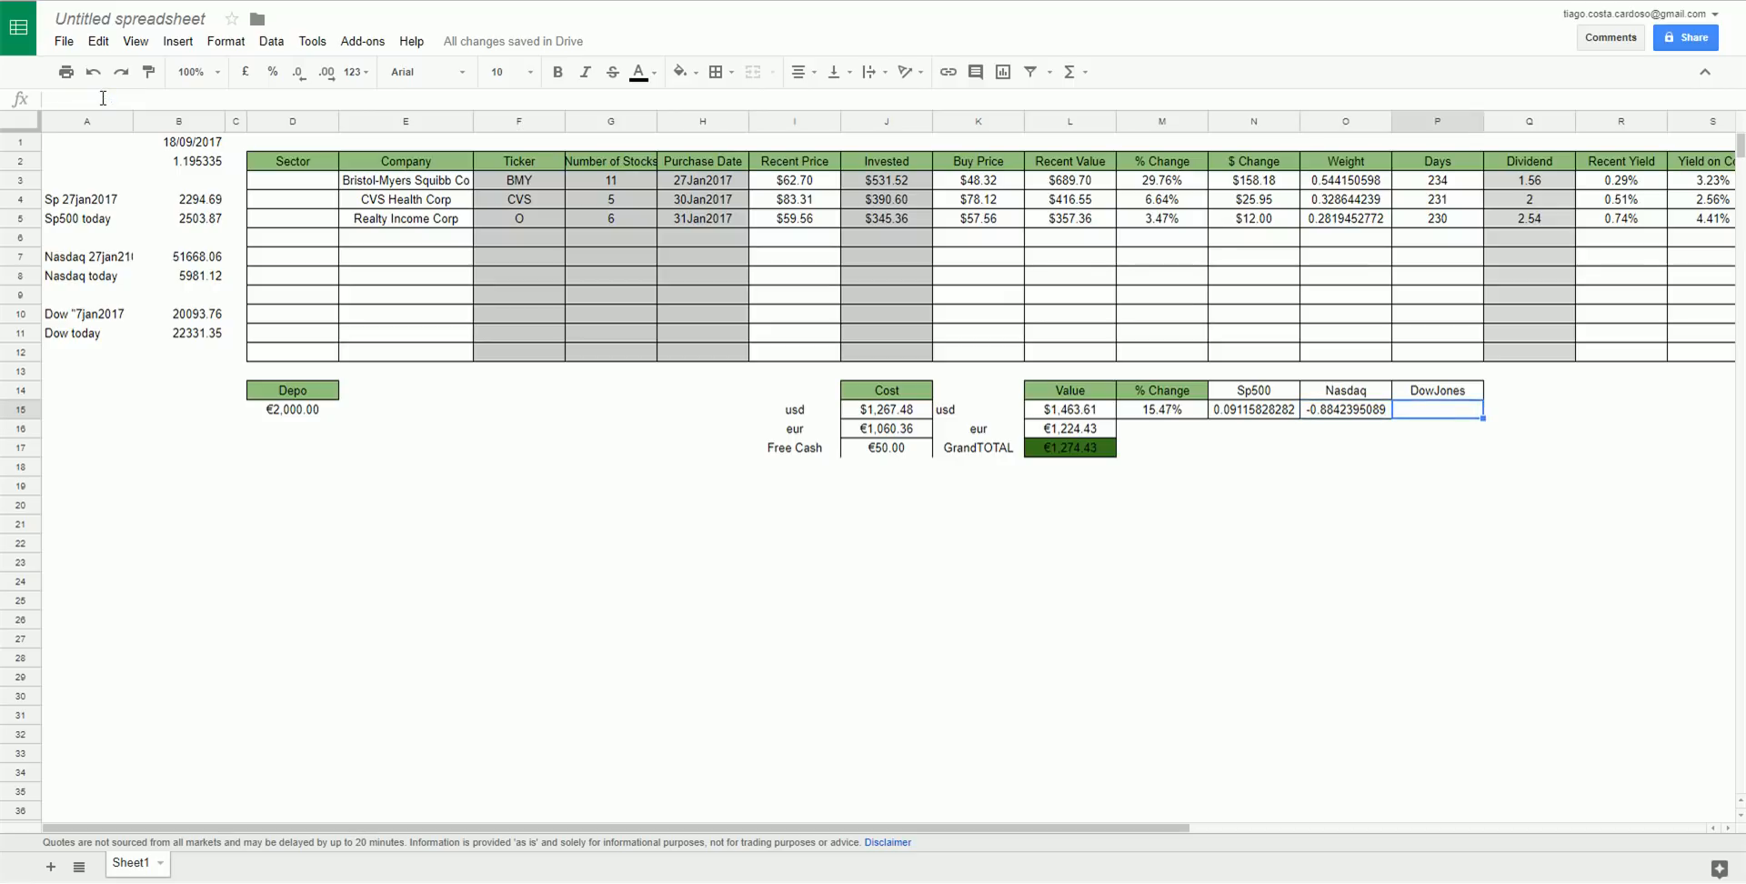
type("+")
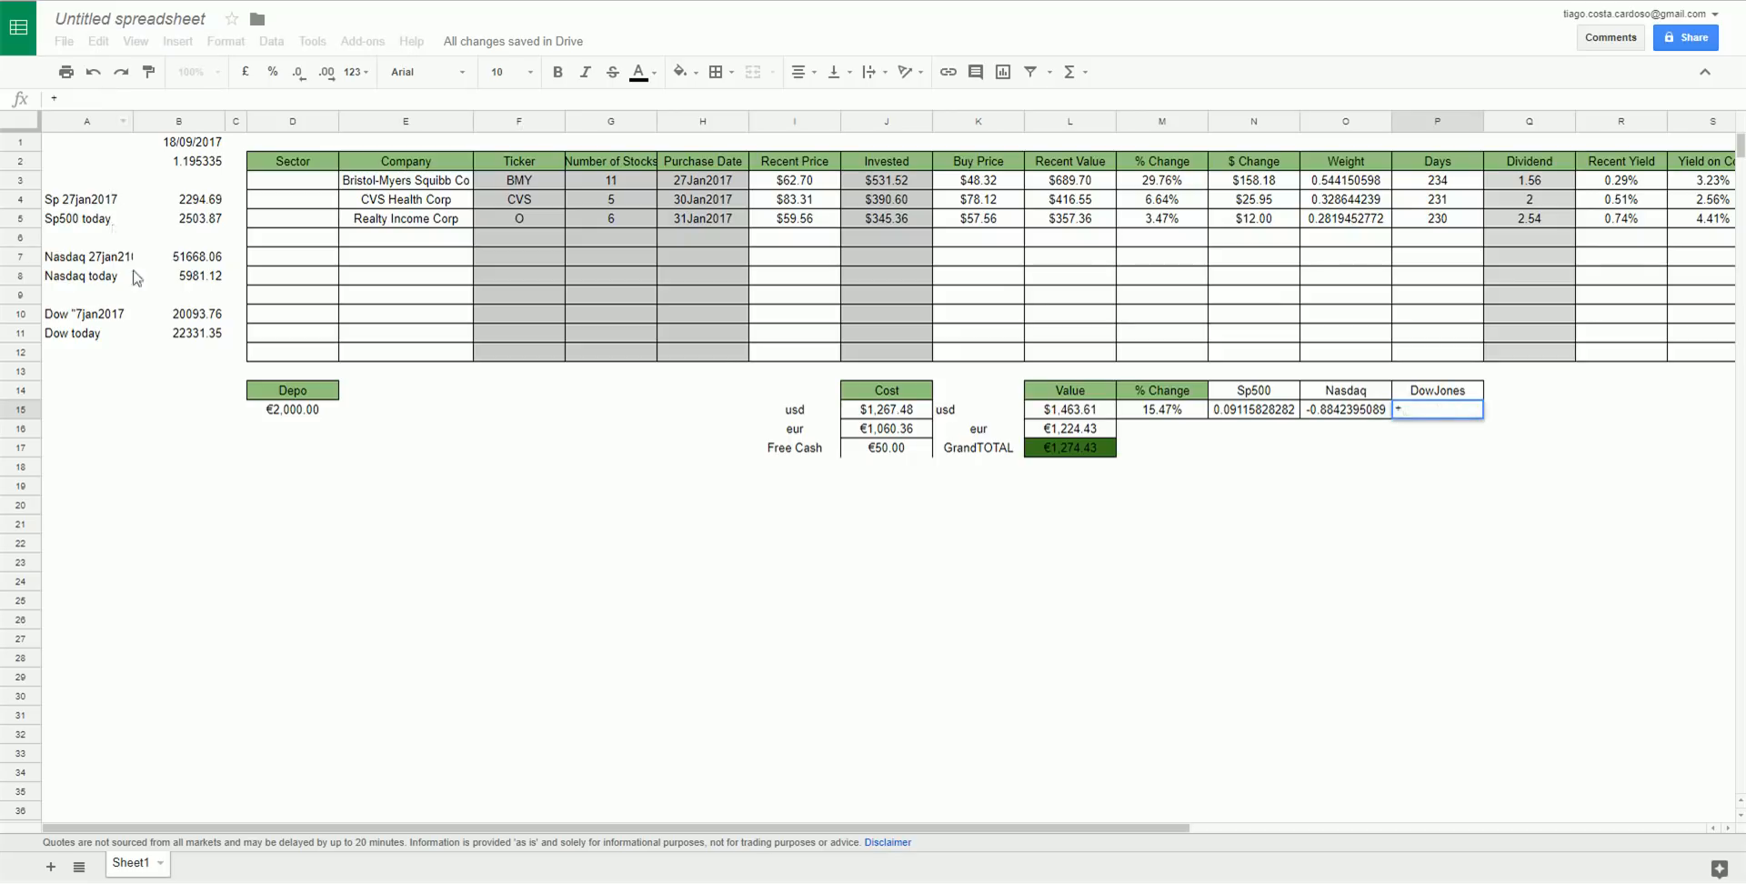
left_click(199, 334)
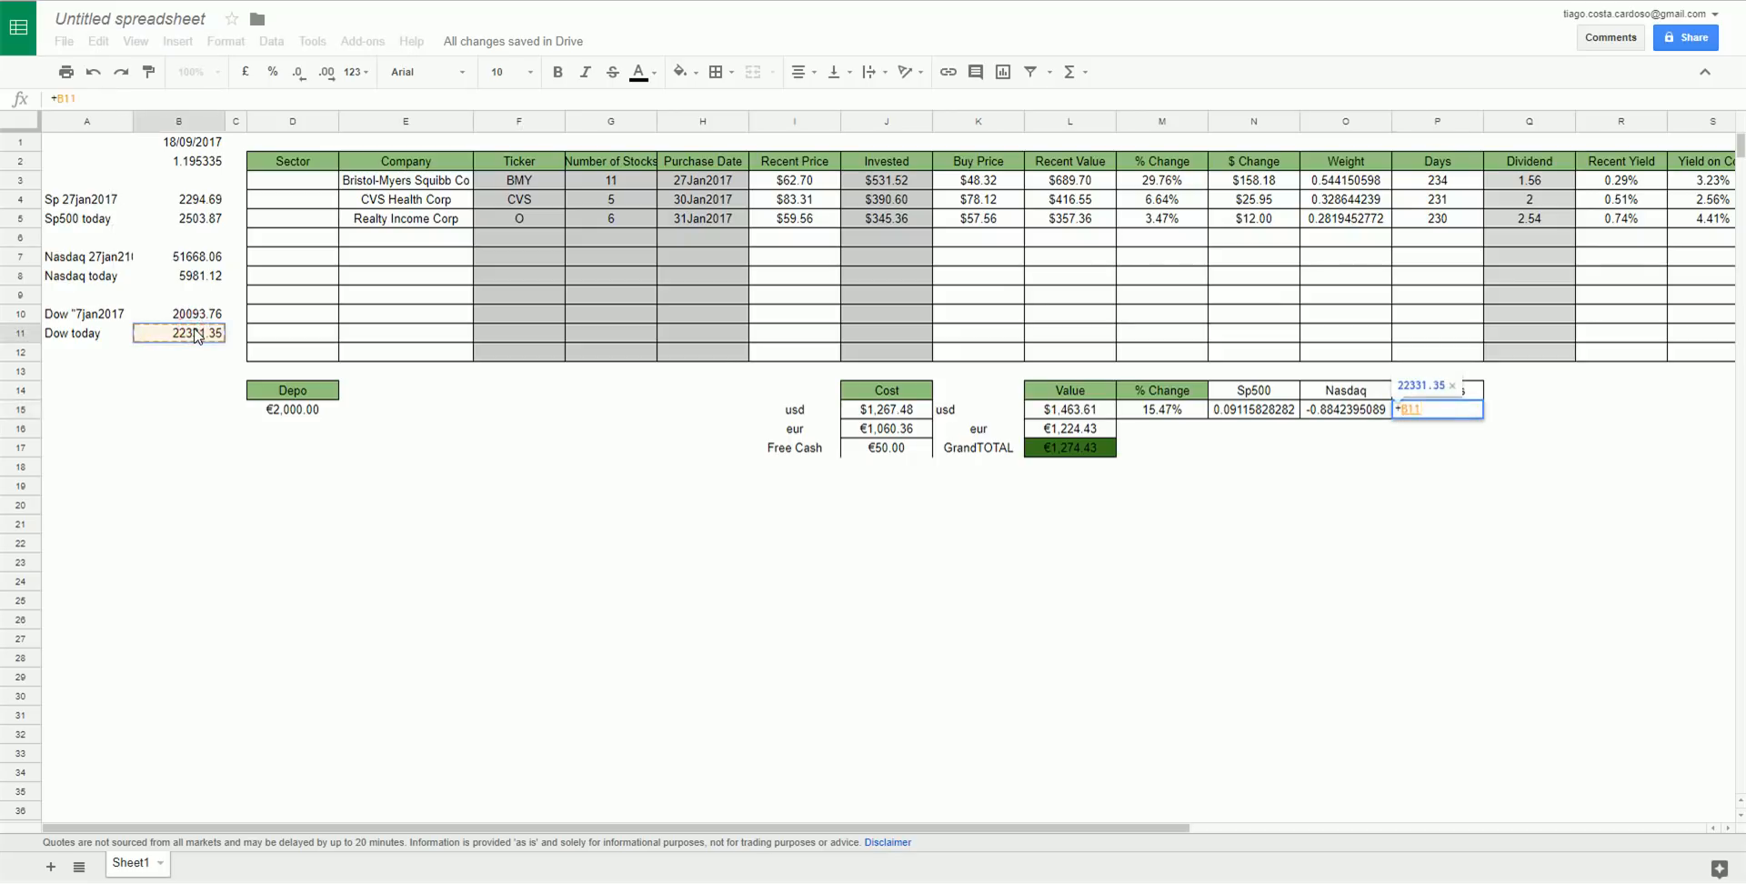
key("BackSpace")
key("BackSpace")
key("BackSpace")
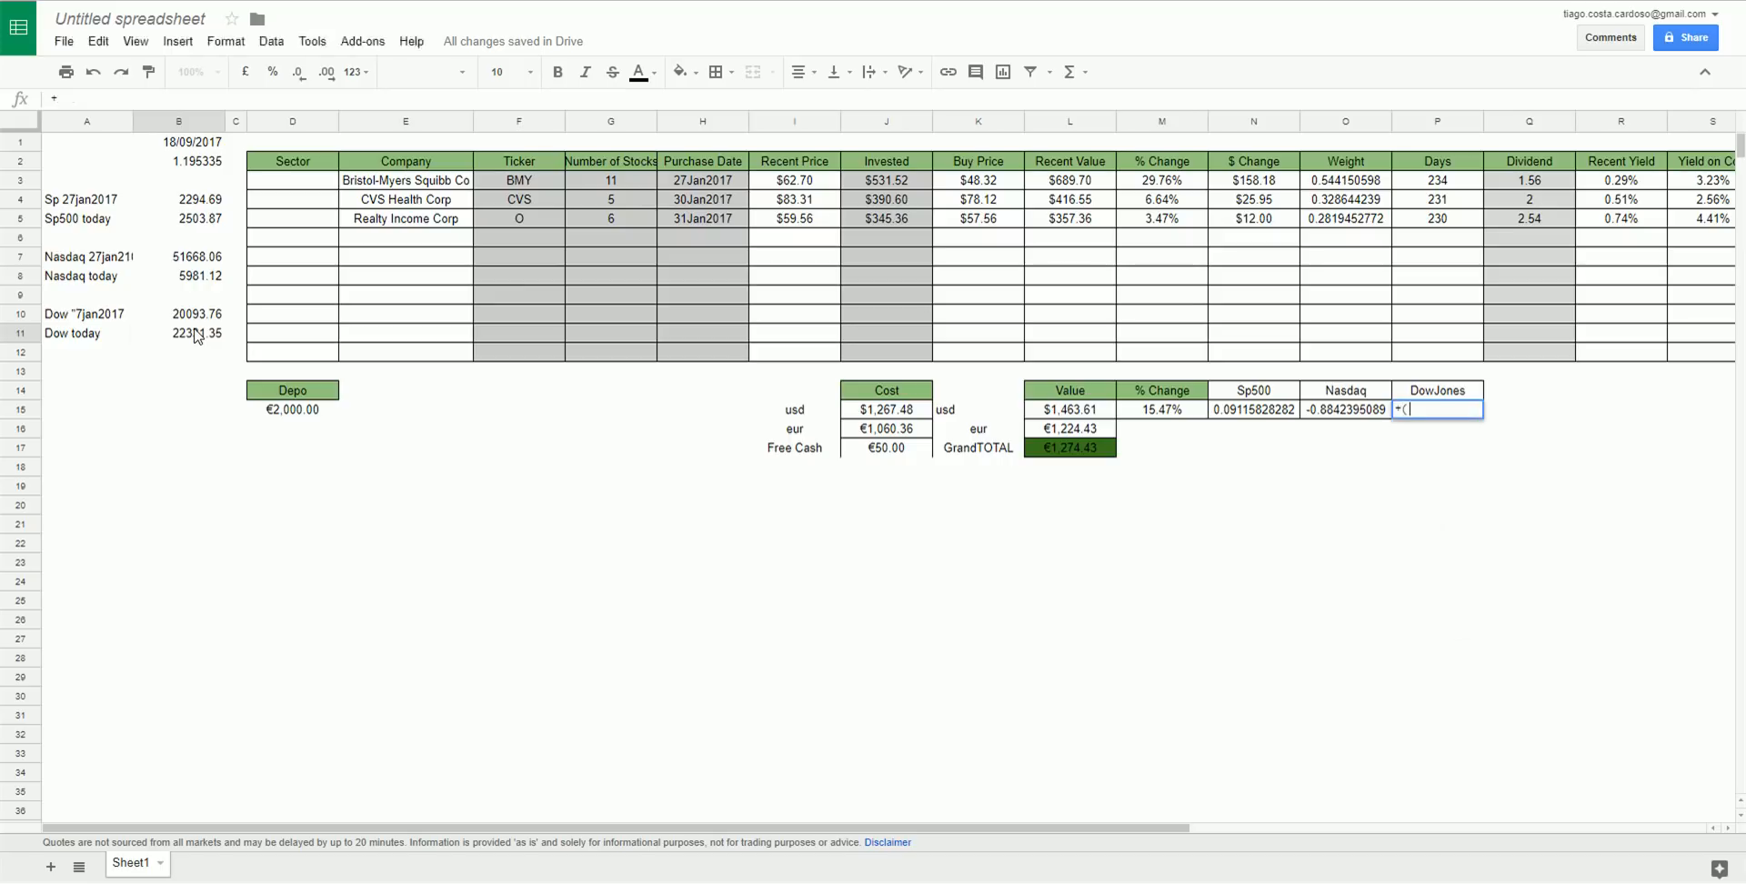
left_click(196, 336)
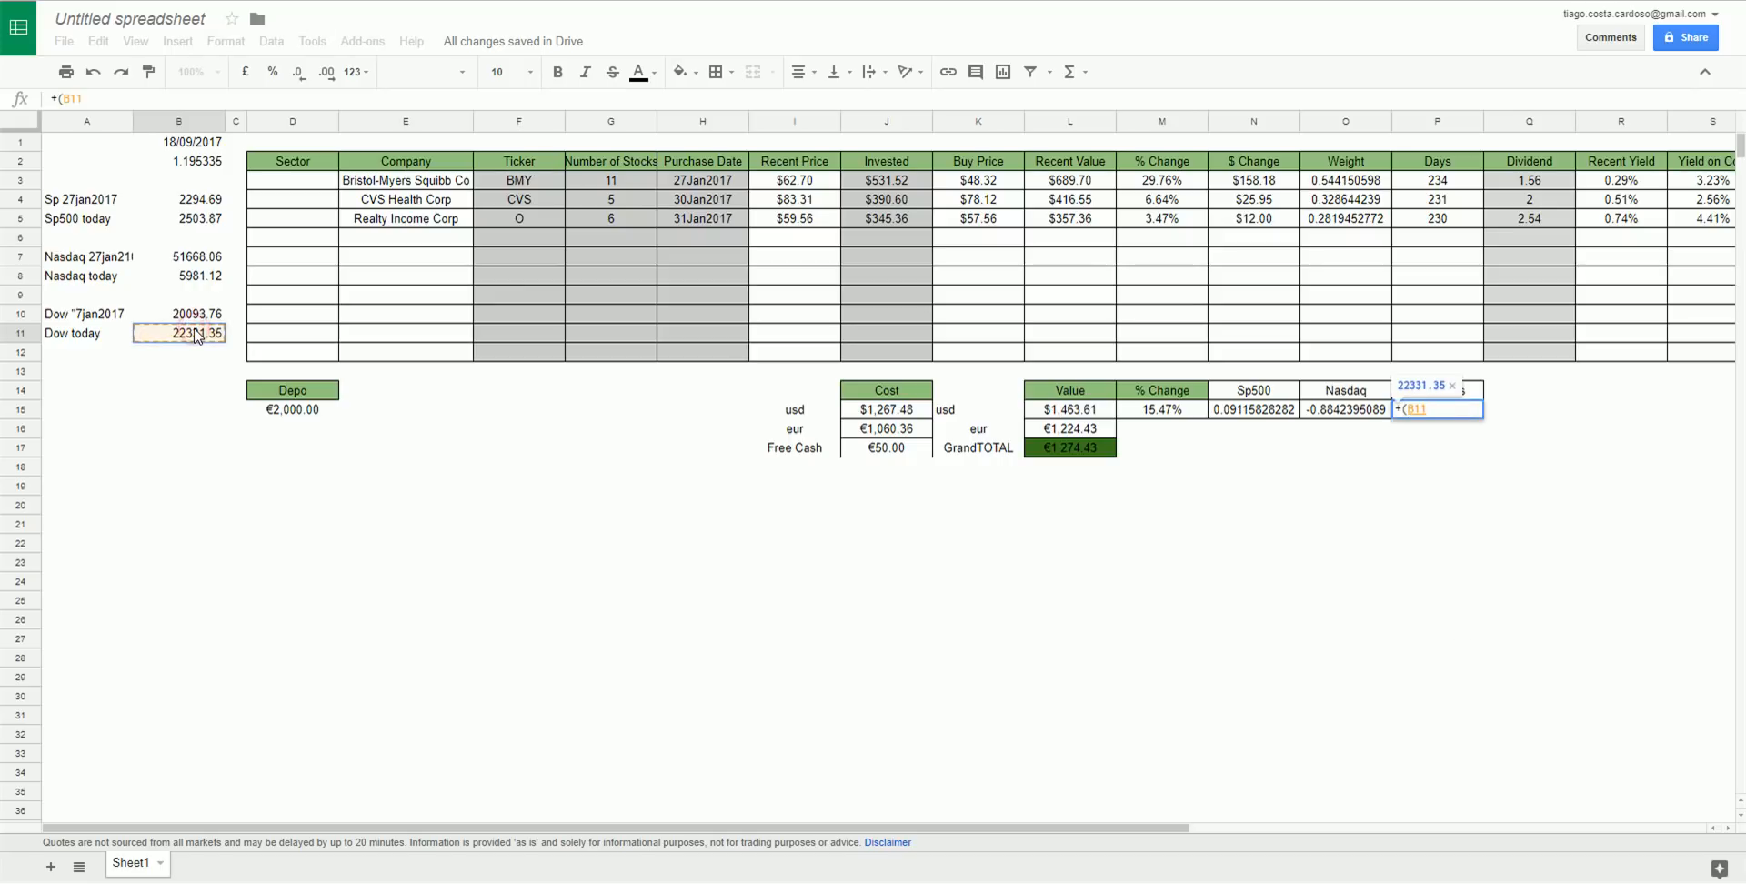
type("/")
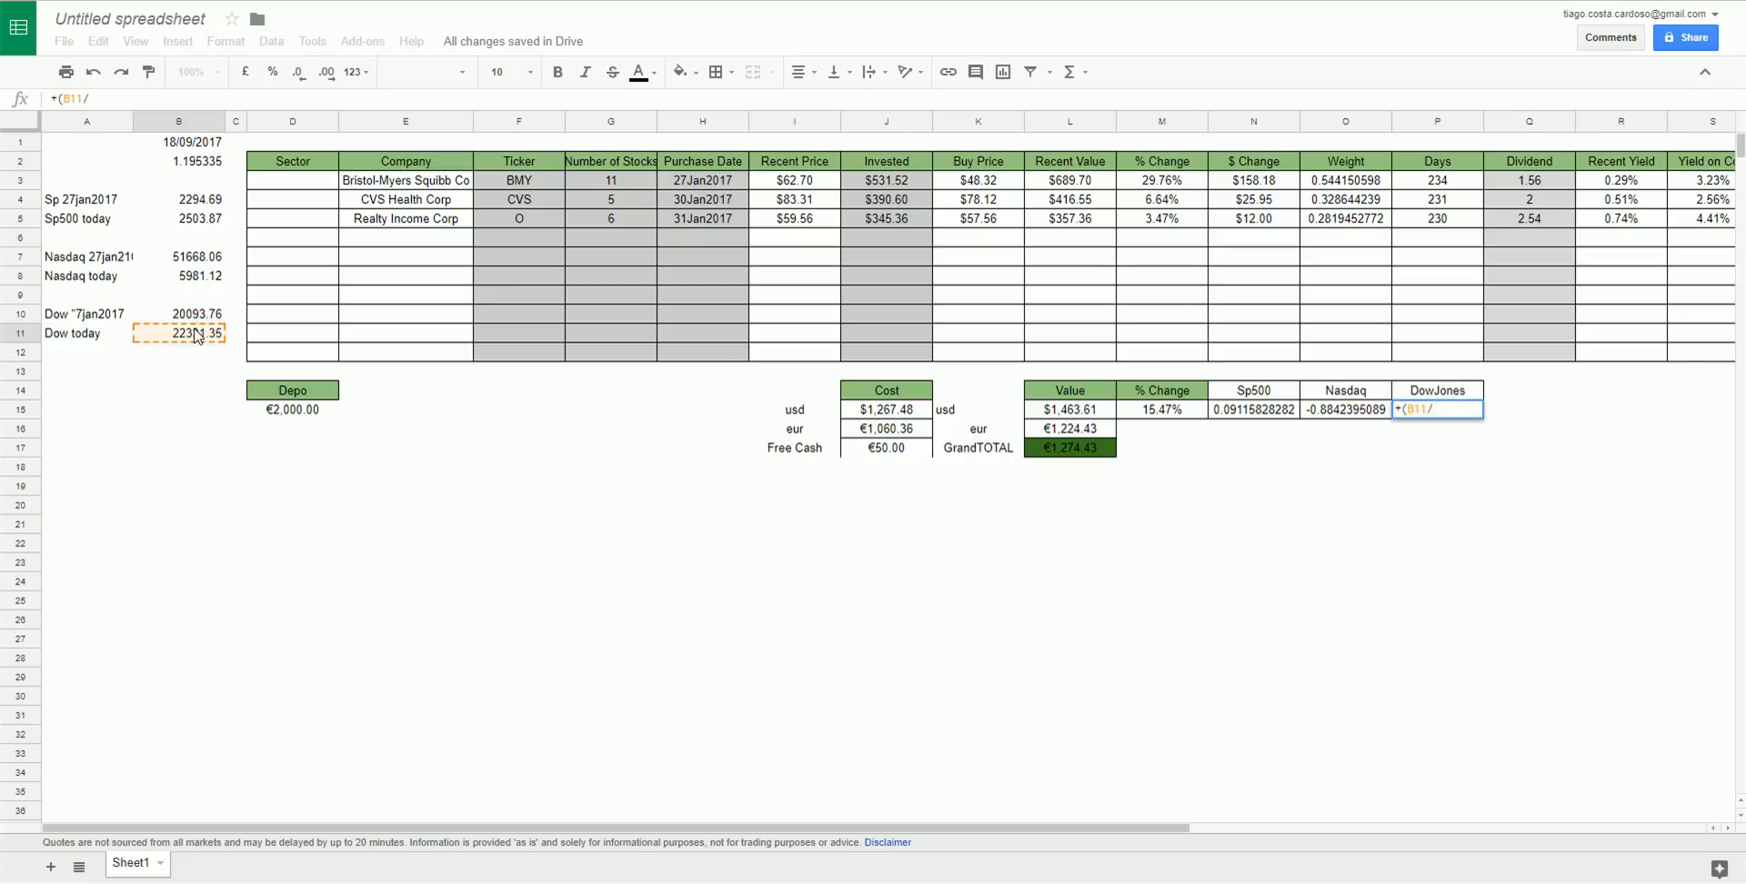
left_click(198, 316)
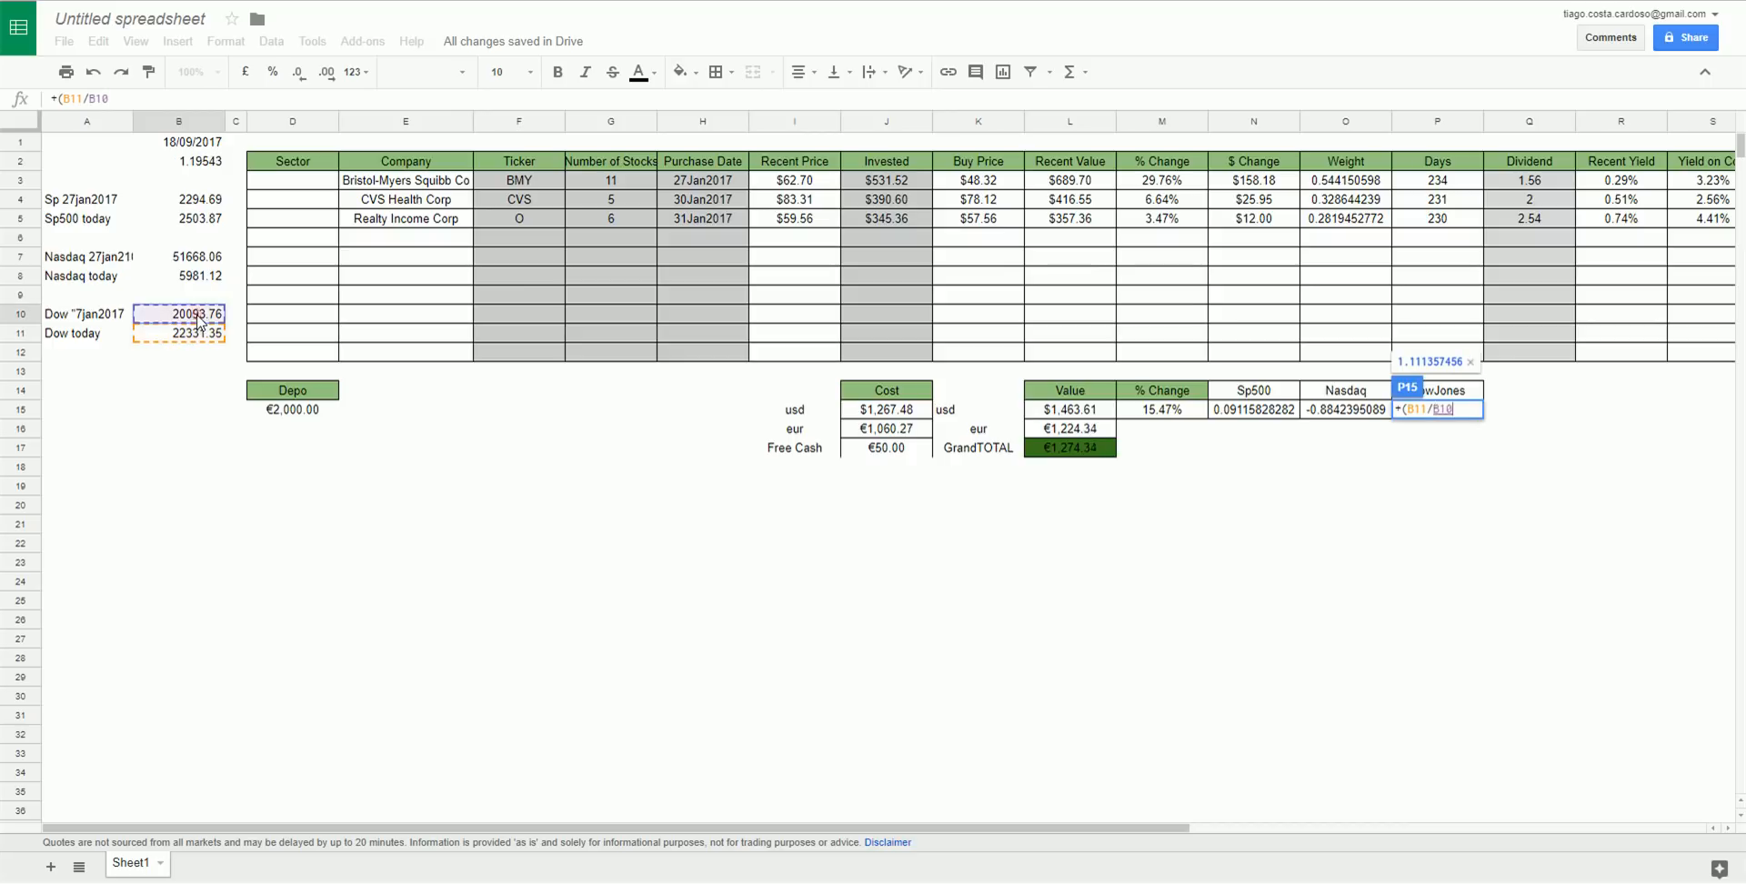
type(")-1")
key("Return")
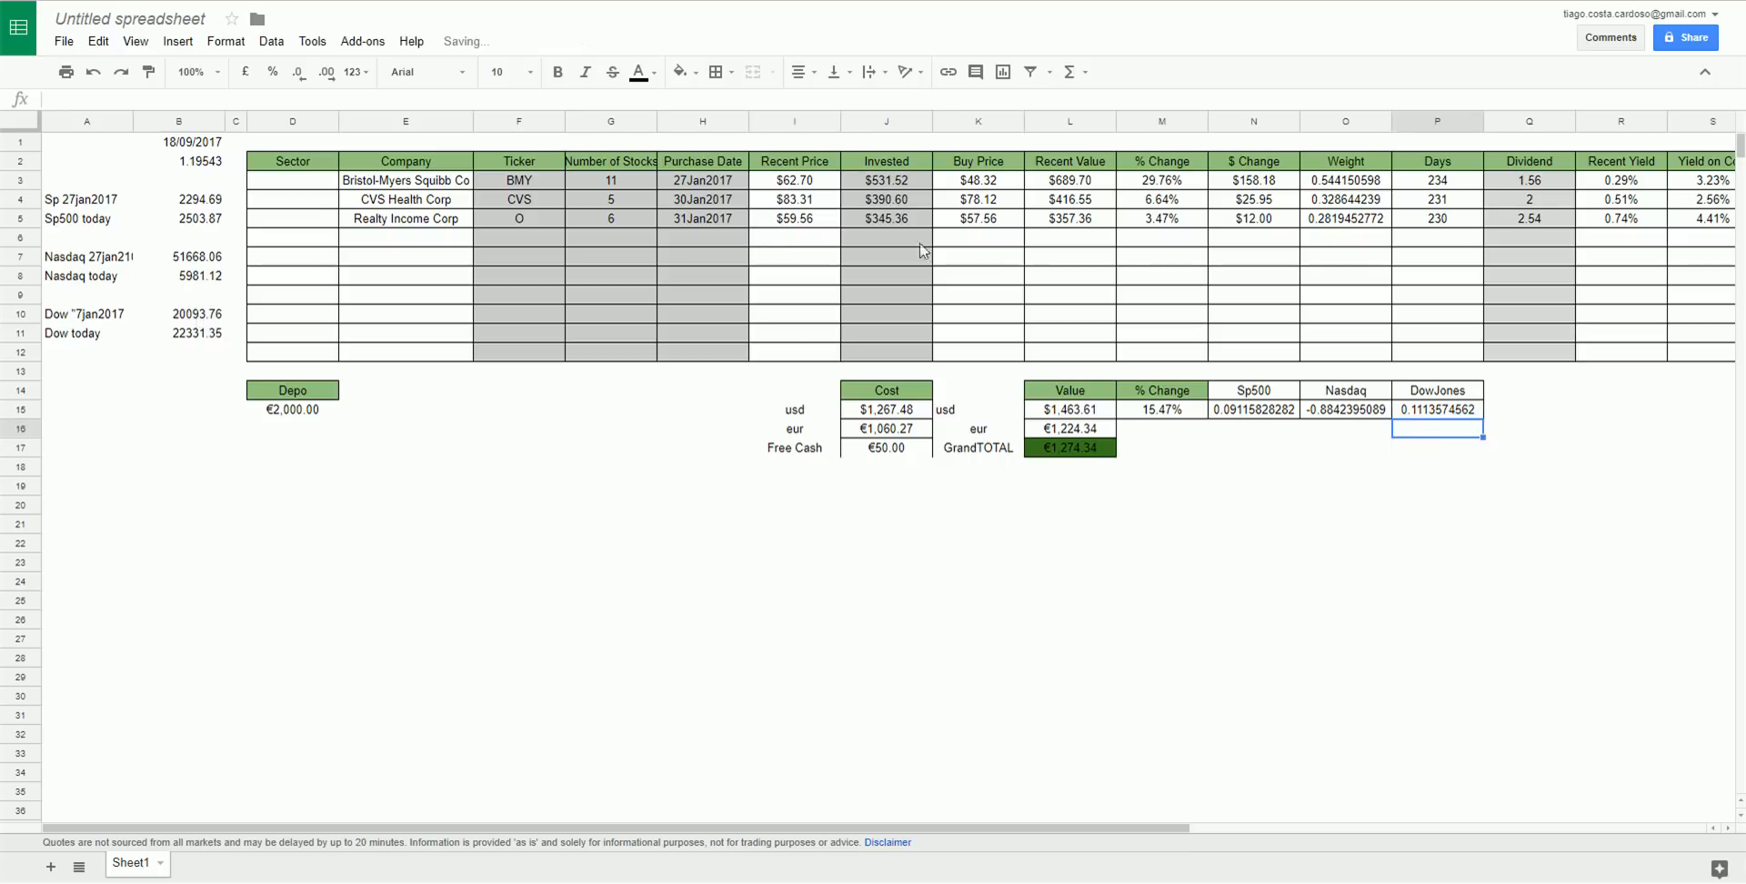
Copy the percentage formatting of M15 to the index change cells N15:P15.
left_click(1171, 410)
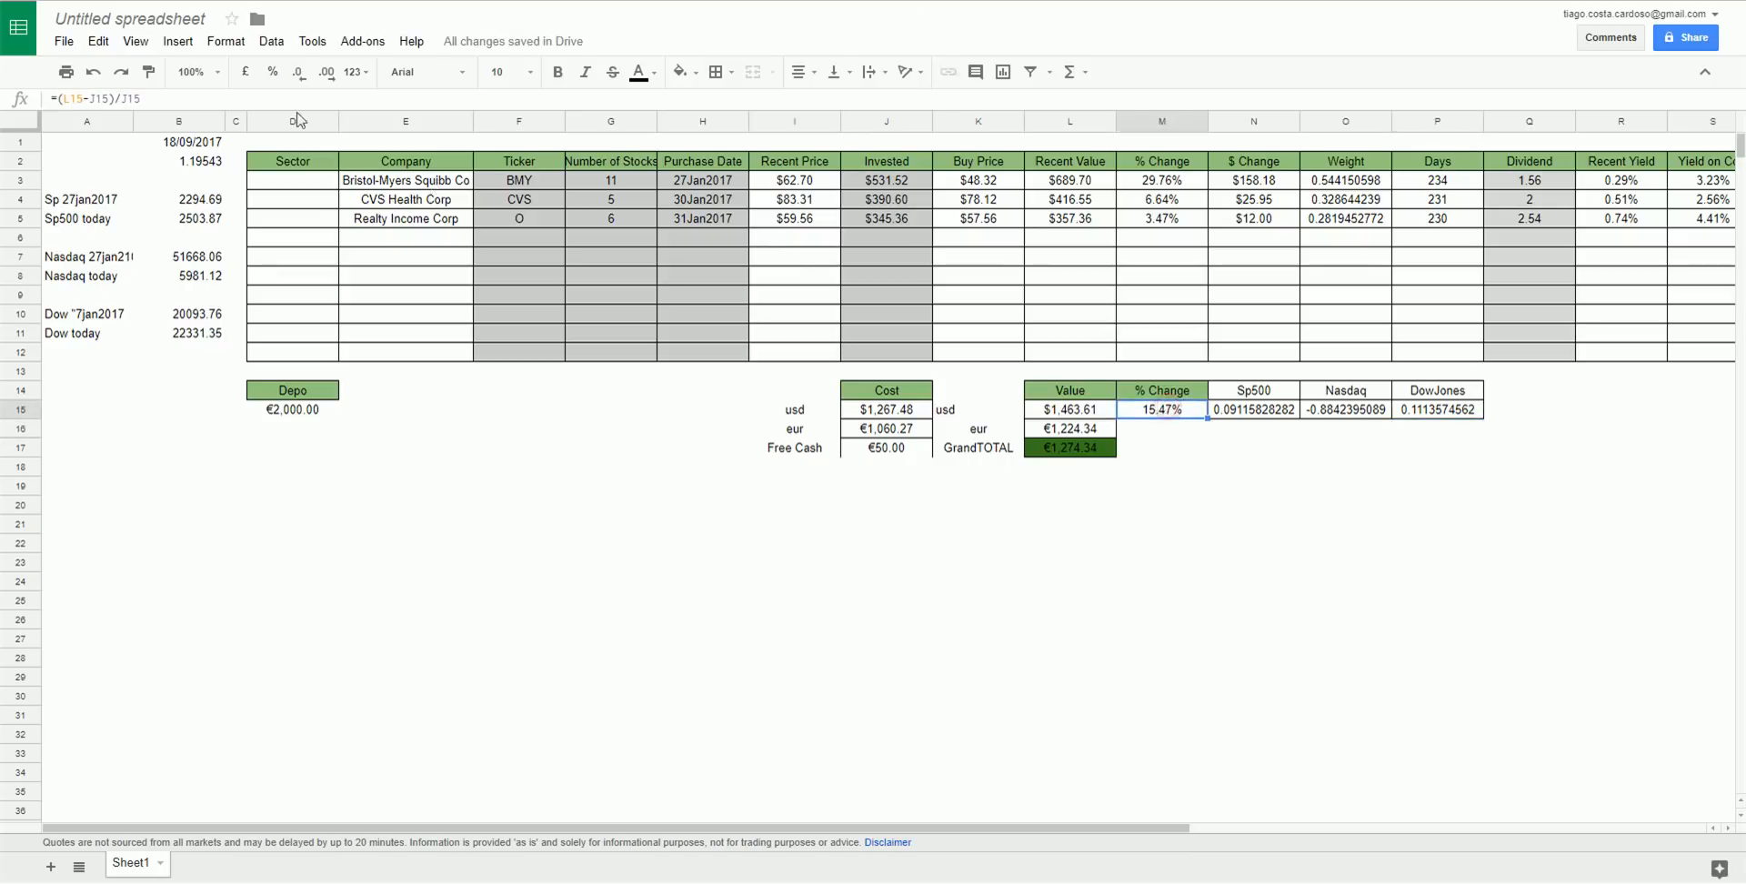
left_click(148, 72)
left_click_drag(1264, 409, 1479, 413)
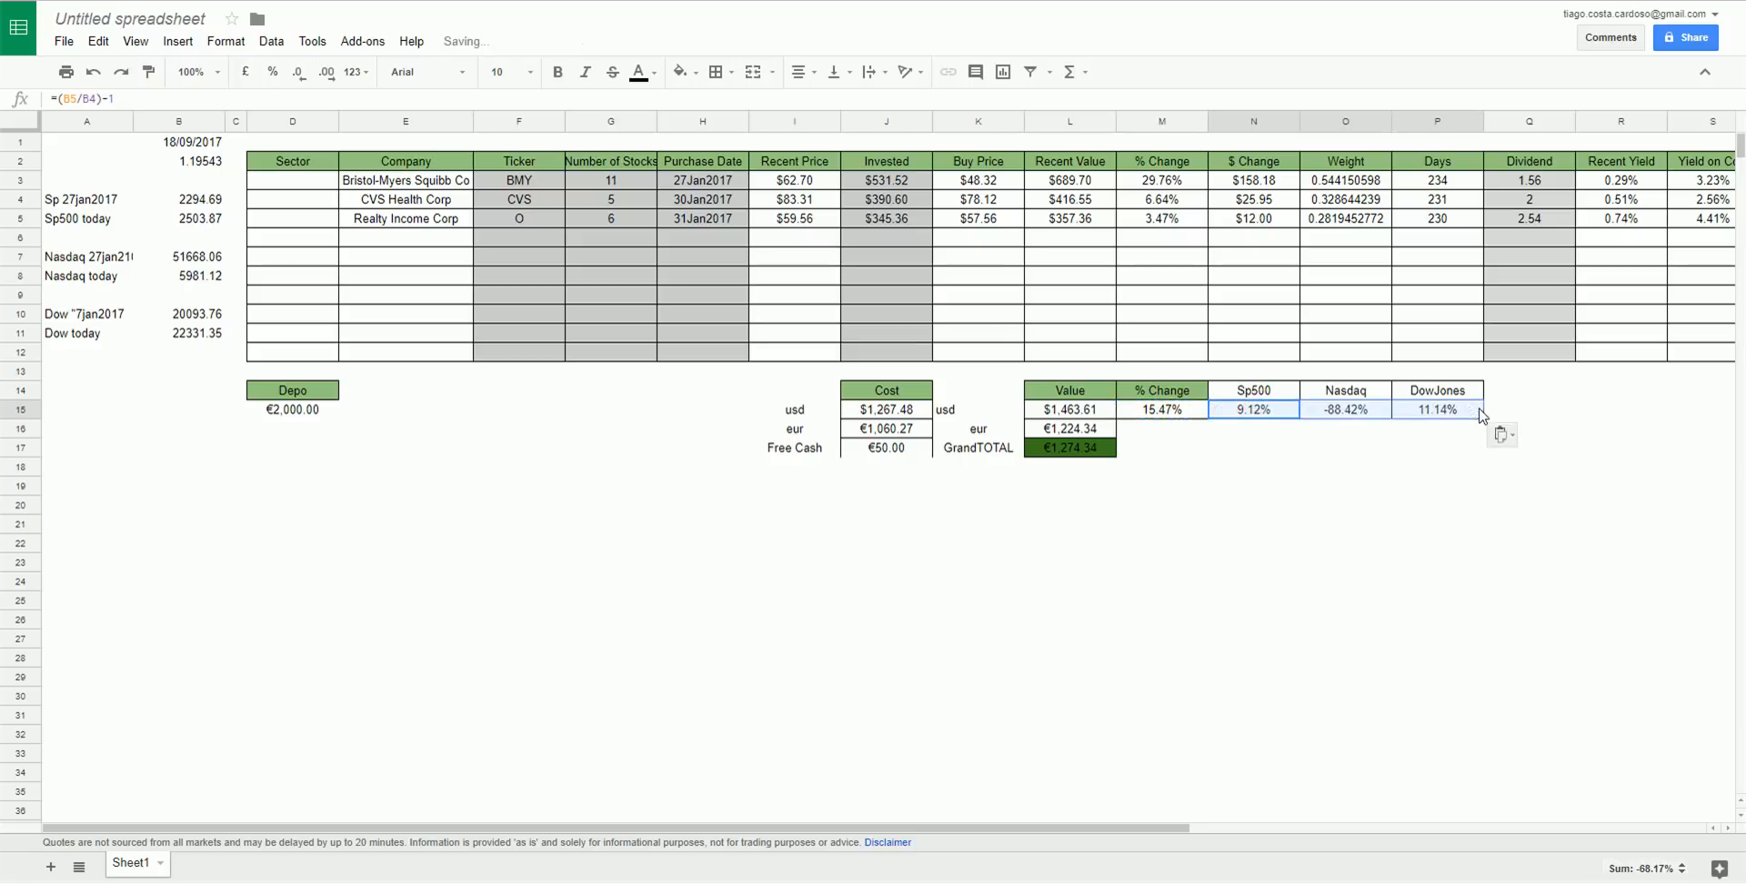
Correct the January 2017 Nasdaq value in B7 to 5166.06.
left_click(1334, 412)
left_click(209, 260)
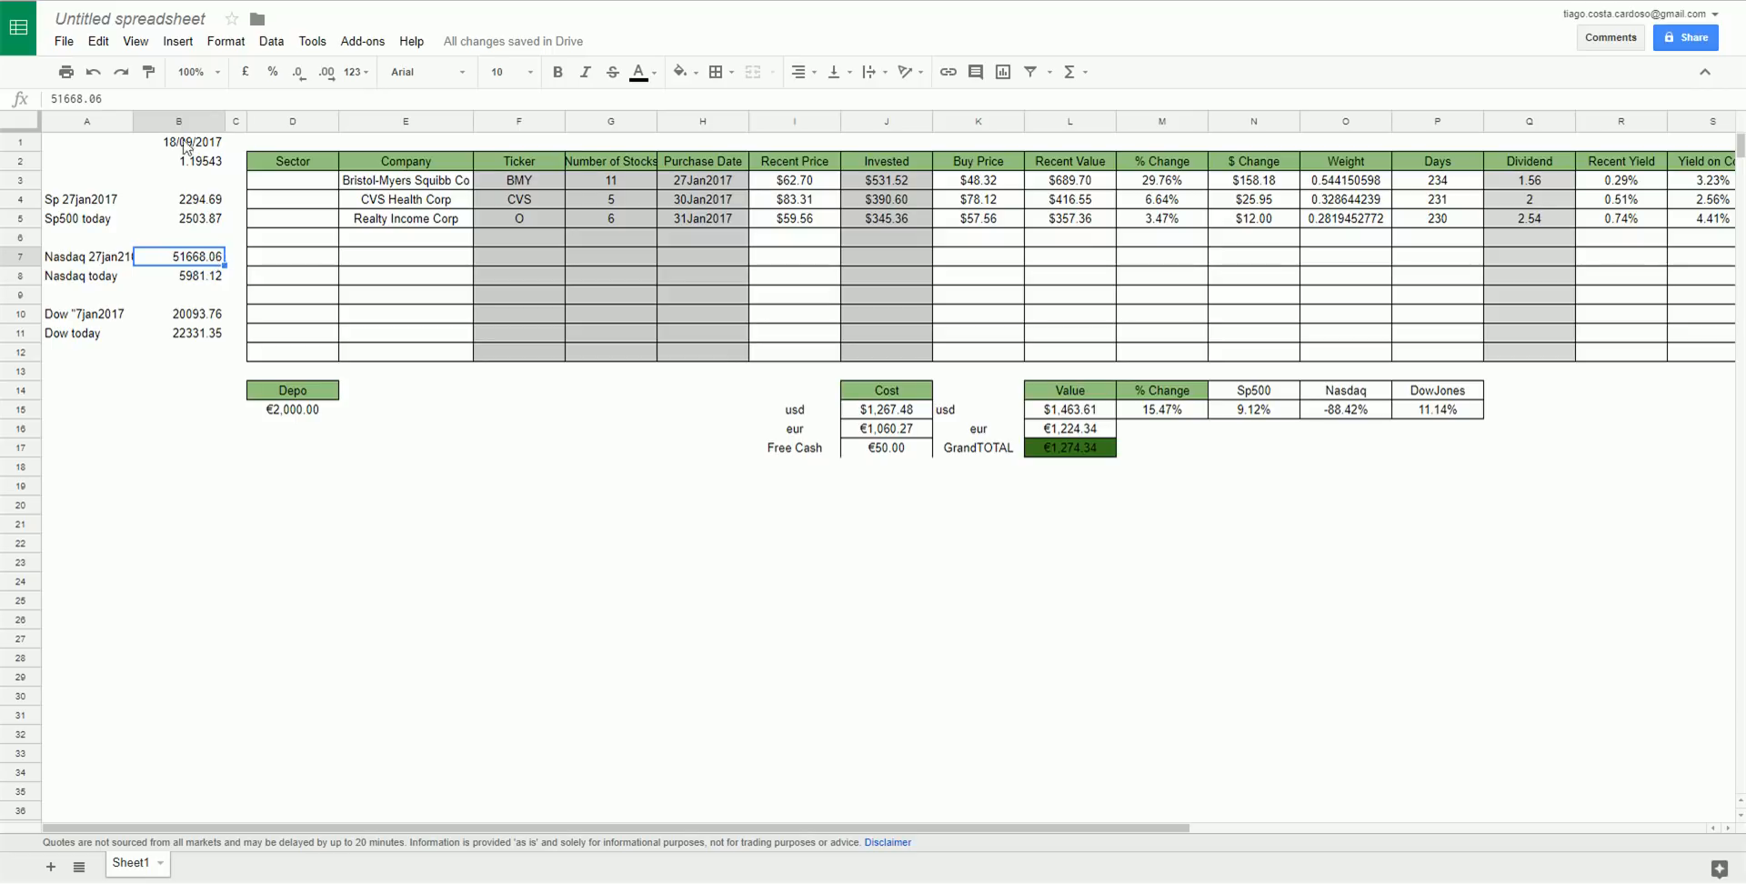
left_click(84, 101)
key("BackSpace")
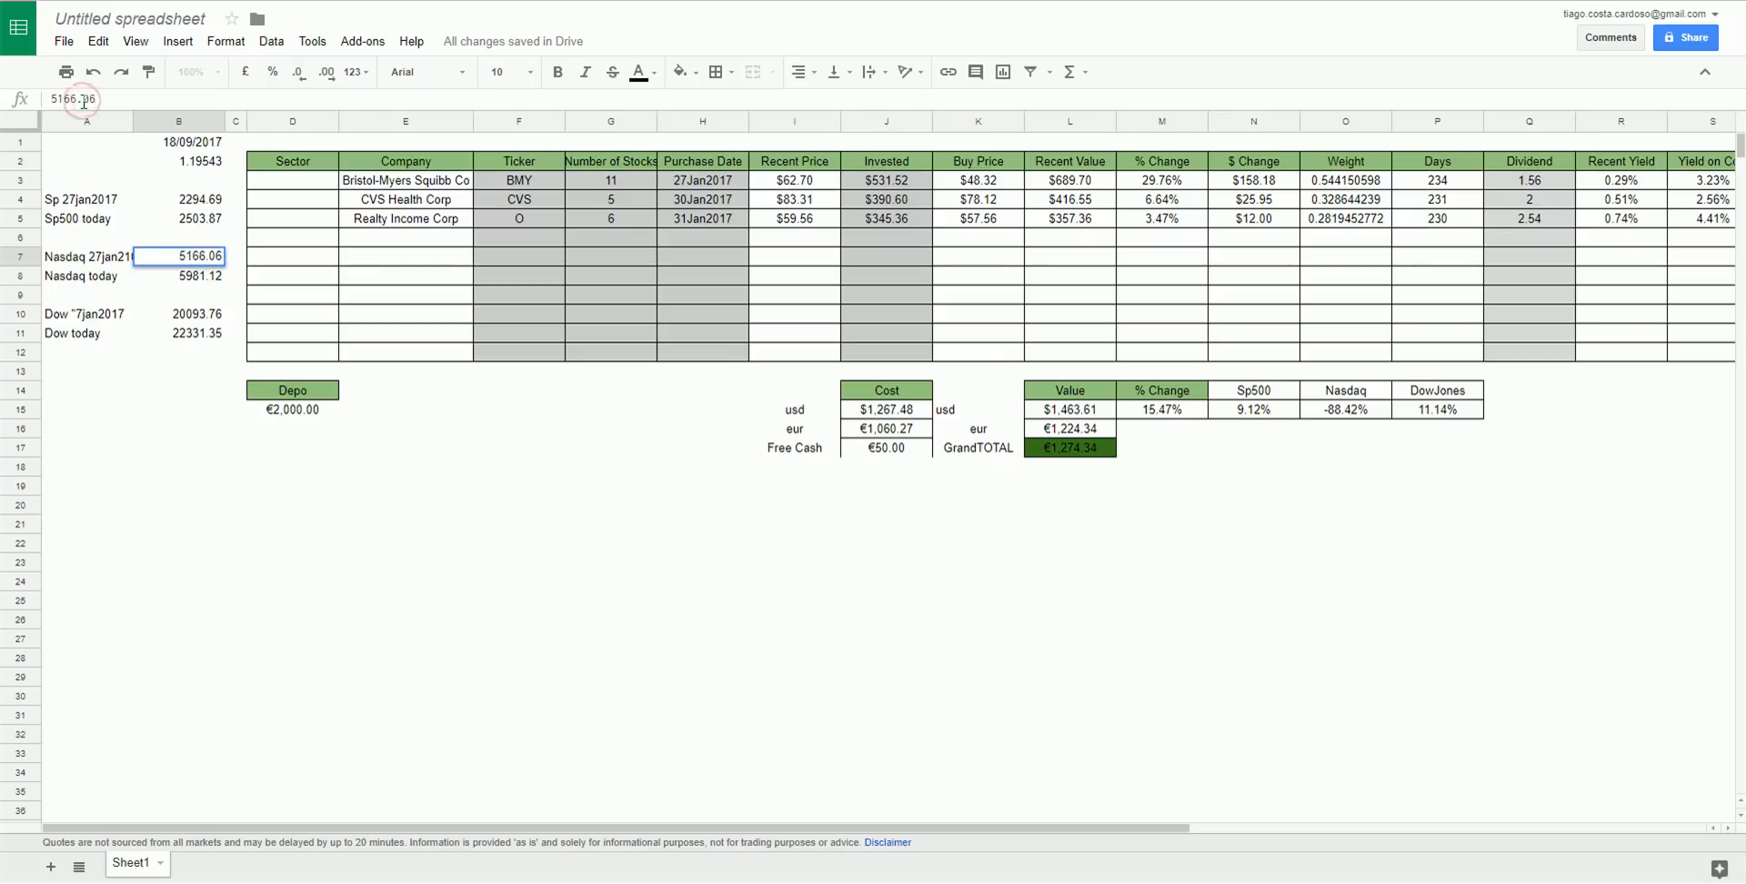
key("Return")
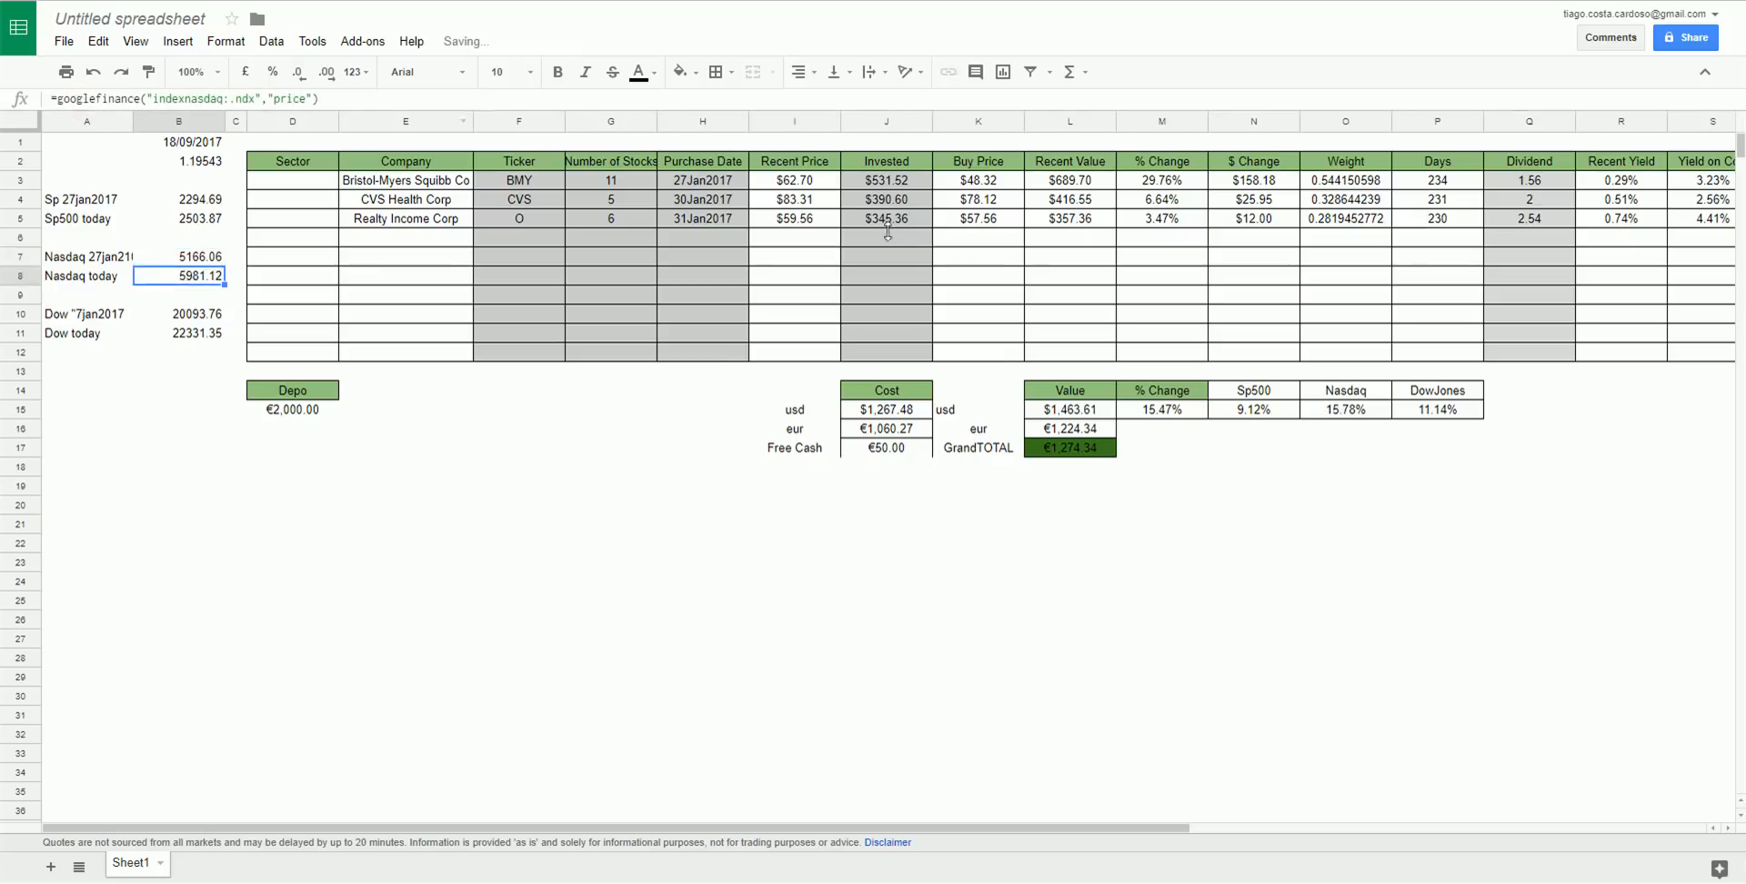
Copy the green heading format of the Value and % Change cells to the Sp500, Nasdaq and DowJones headings in N14:P14.
left_click_drag(1105, 397, 1185, 400)
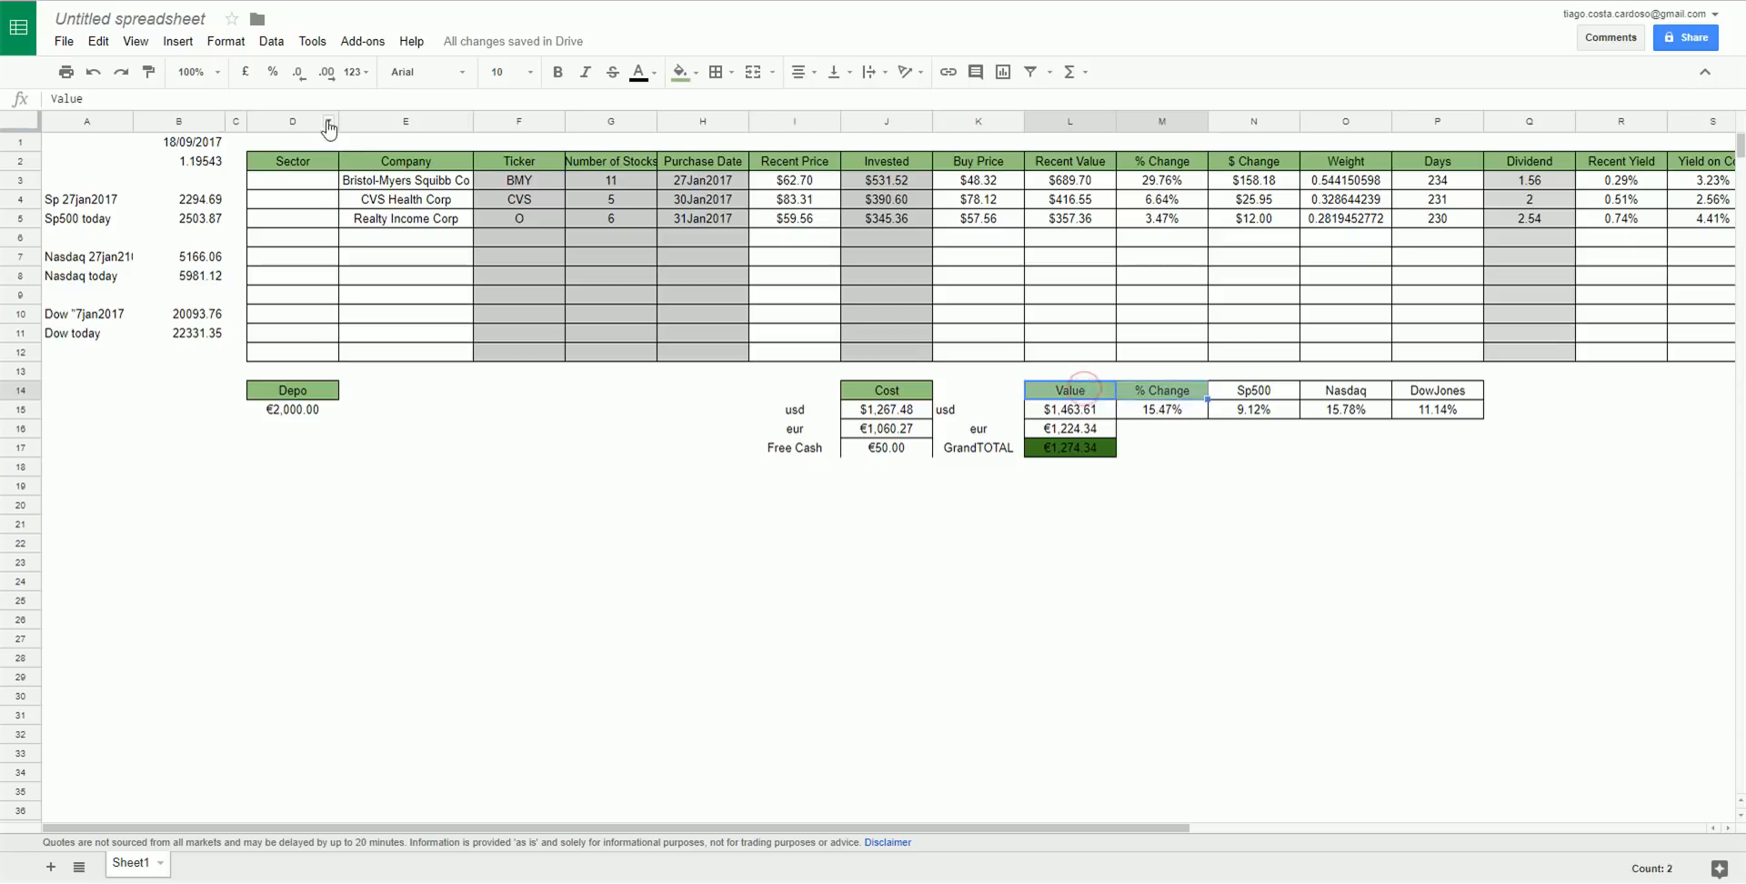
left_click(149, 72)
left_click_drag(1242, 391, 1455, 393)
left_click_drag(1213, 470, 1375, 395)
left_click(1375, 391)
left_click(148, 72)
left_click(1415, 396)
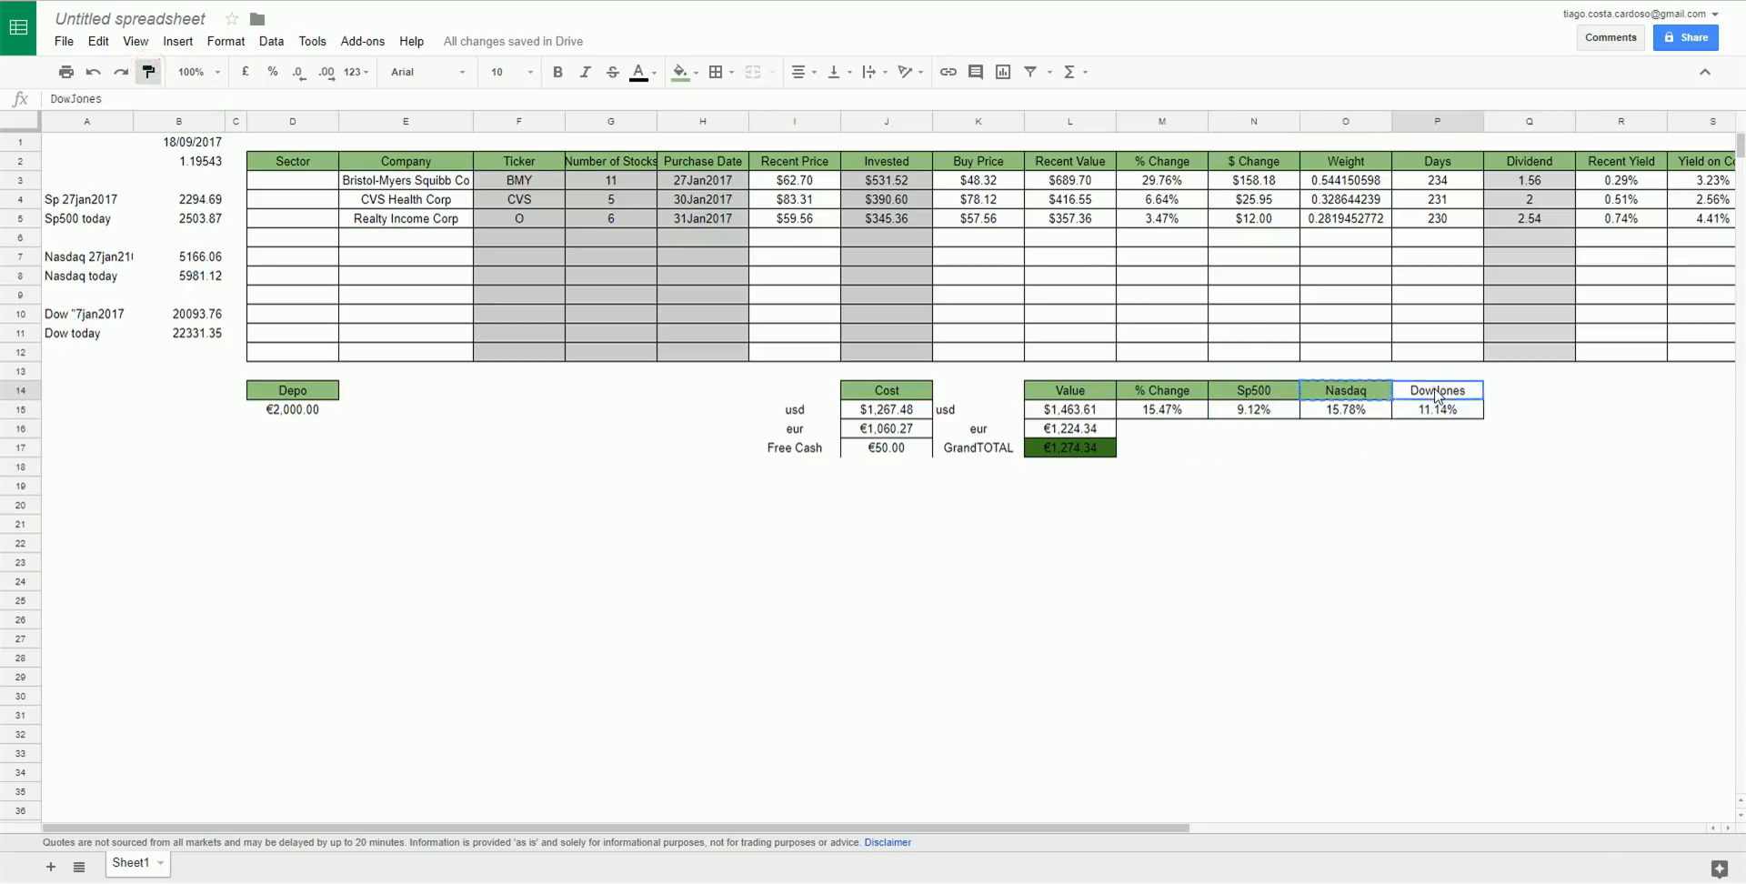
left_click_drag(1095, 426, 1171, 428)
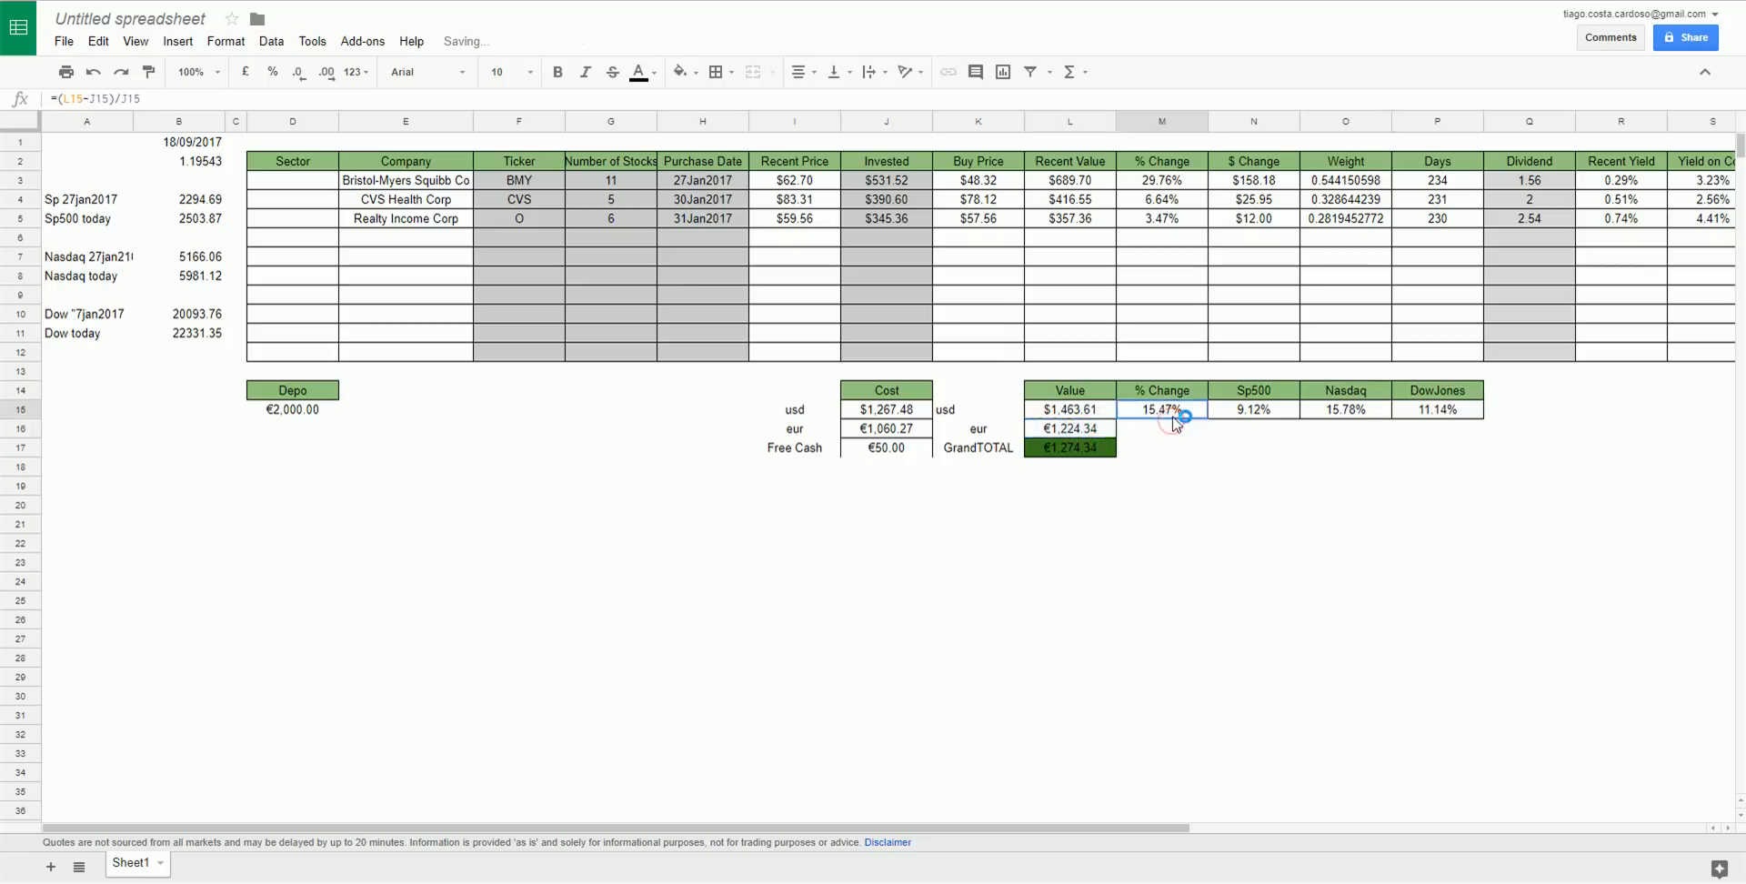
left_click(1212, 522)
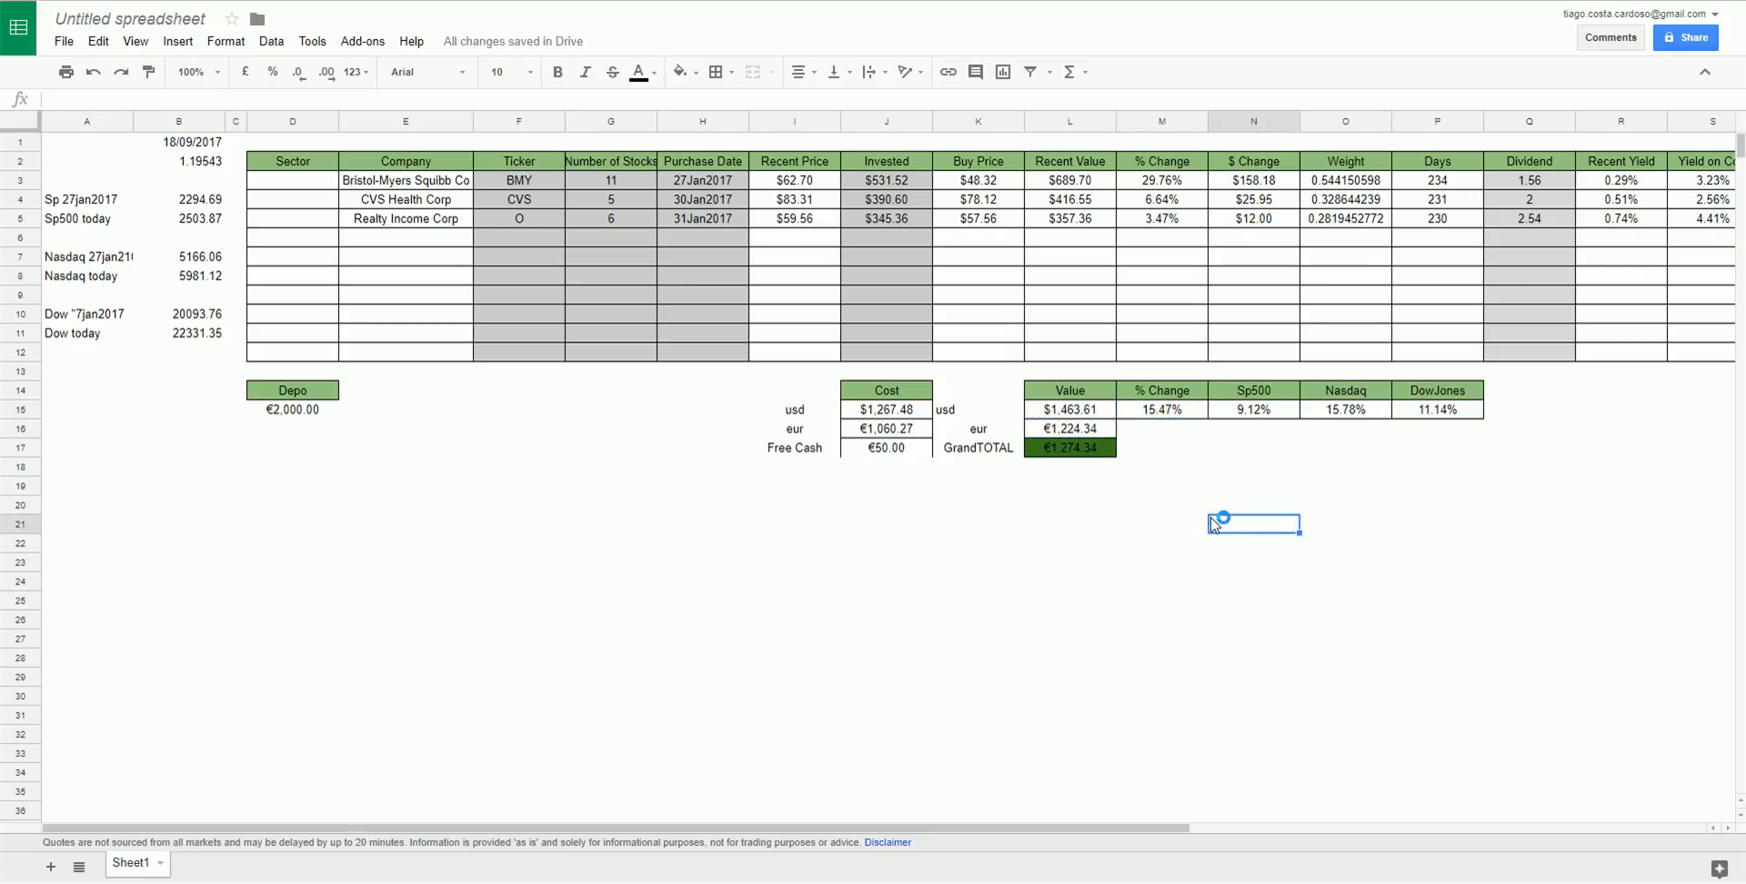
Compare the portfolio's % Change with the Sp500, Nasdaq and DowJones changes in row 15, and check the Sp500 starting value.
key("Left")
key("Up")
key("Up")
key("Up")
key("Up")
key("Up")
key("Right")
key("Right")
key("Right")
key("Up")
key("Left")
key("Left")
key("Left")
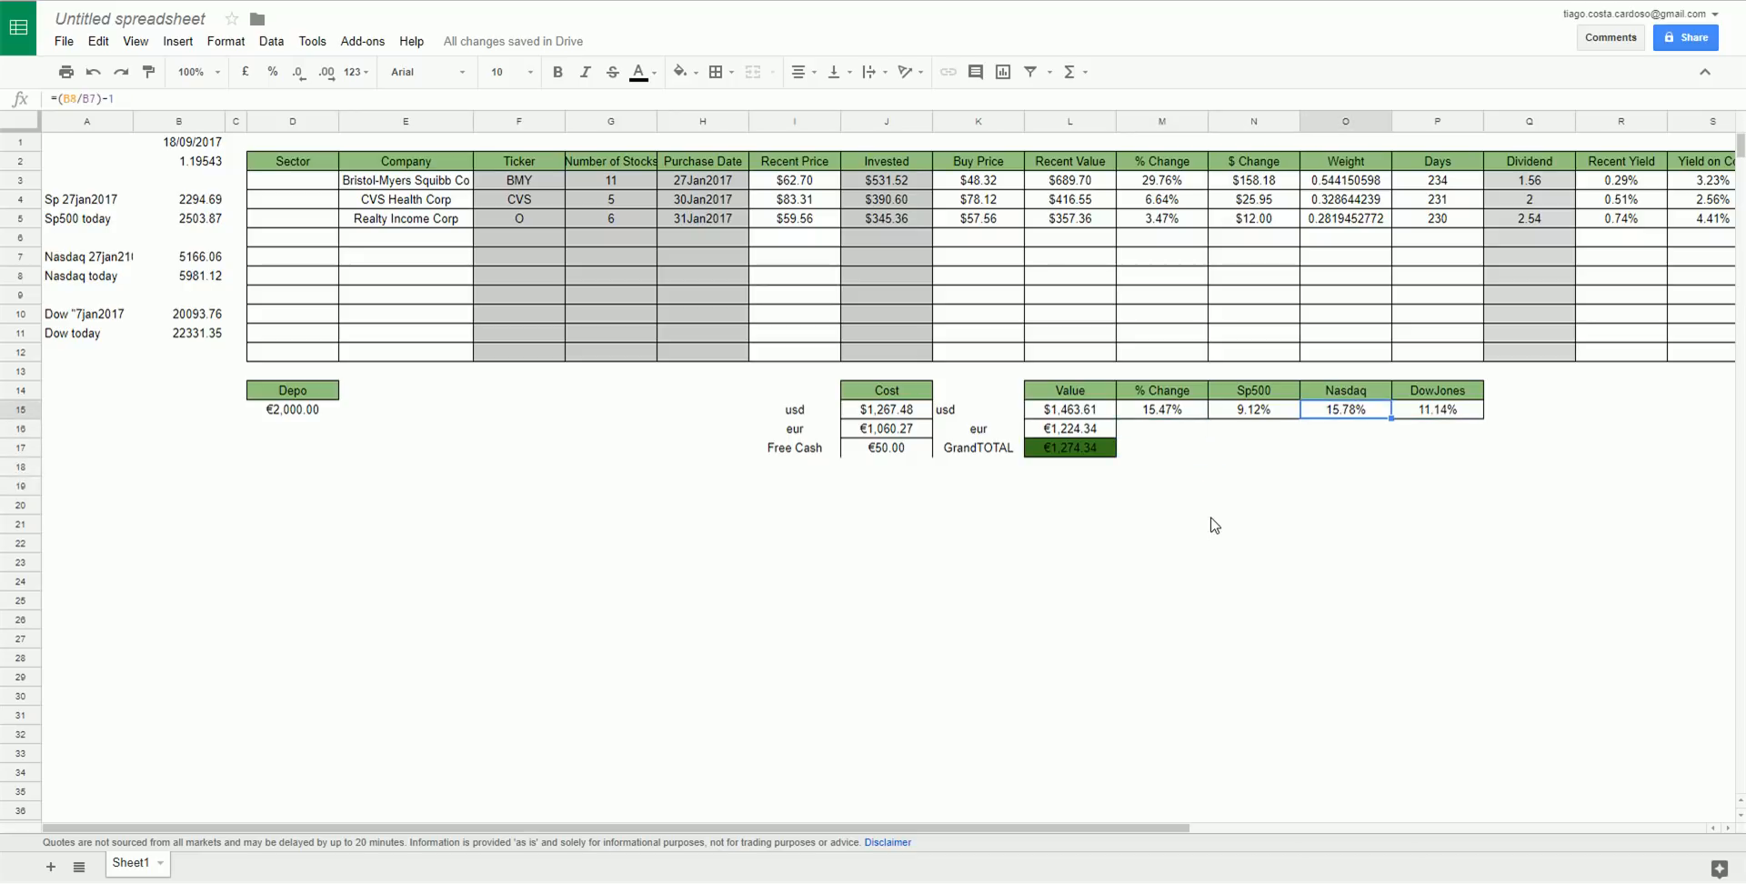
key("Right")
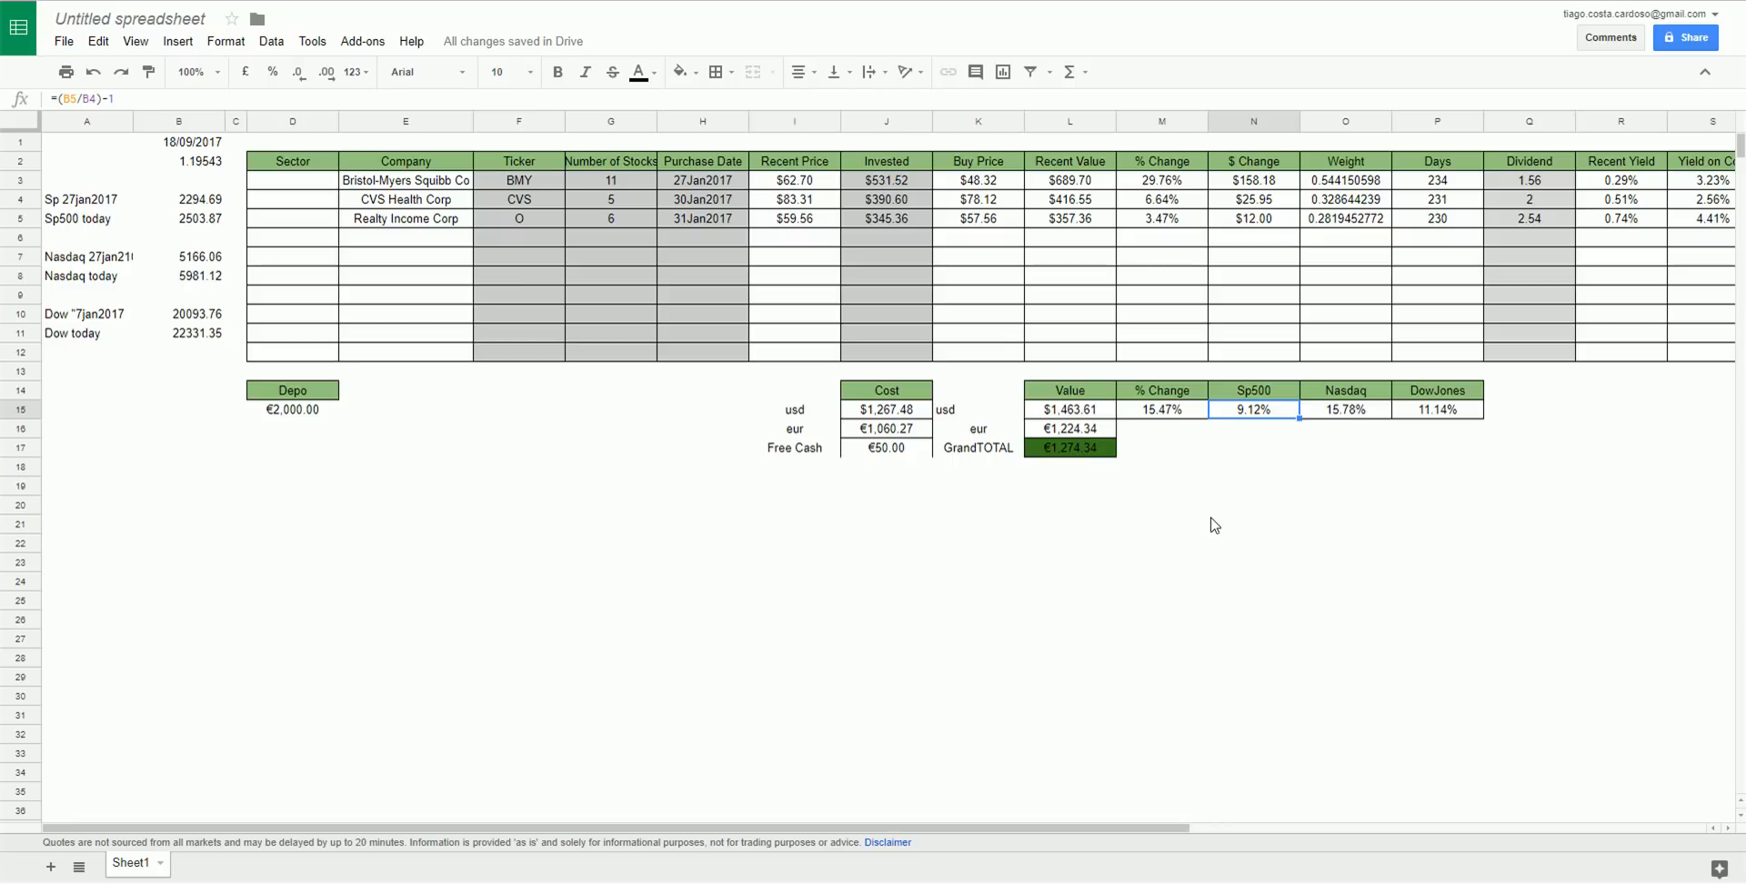
left_click(185, 198)
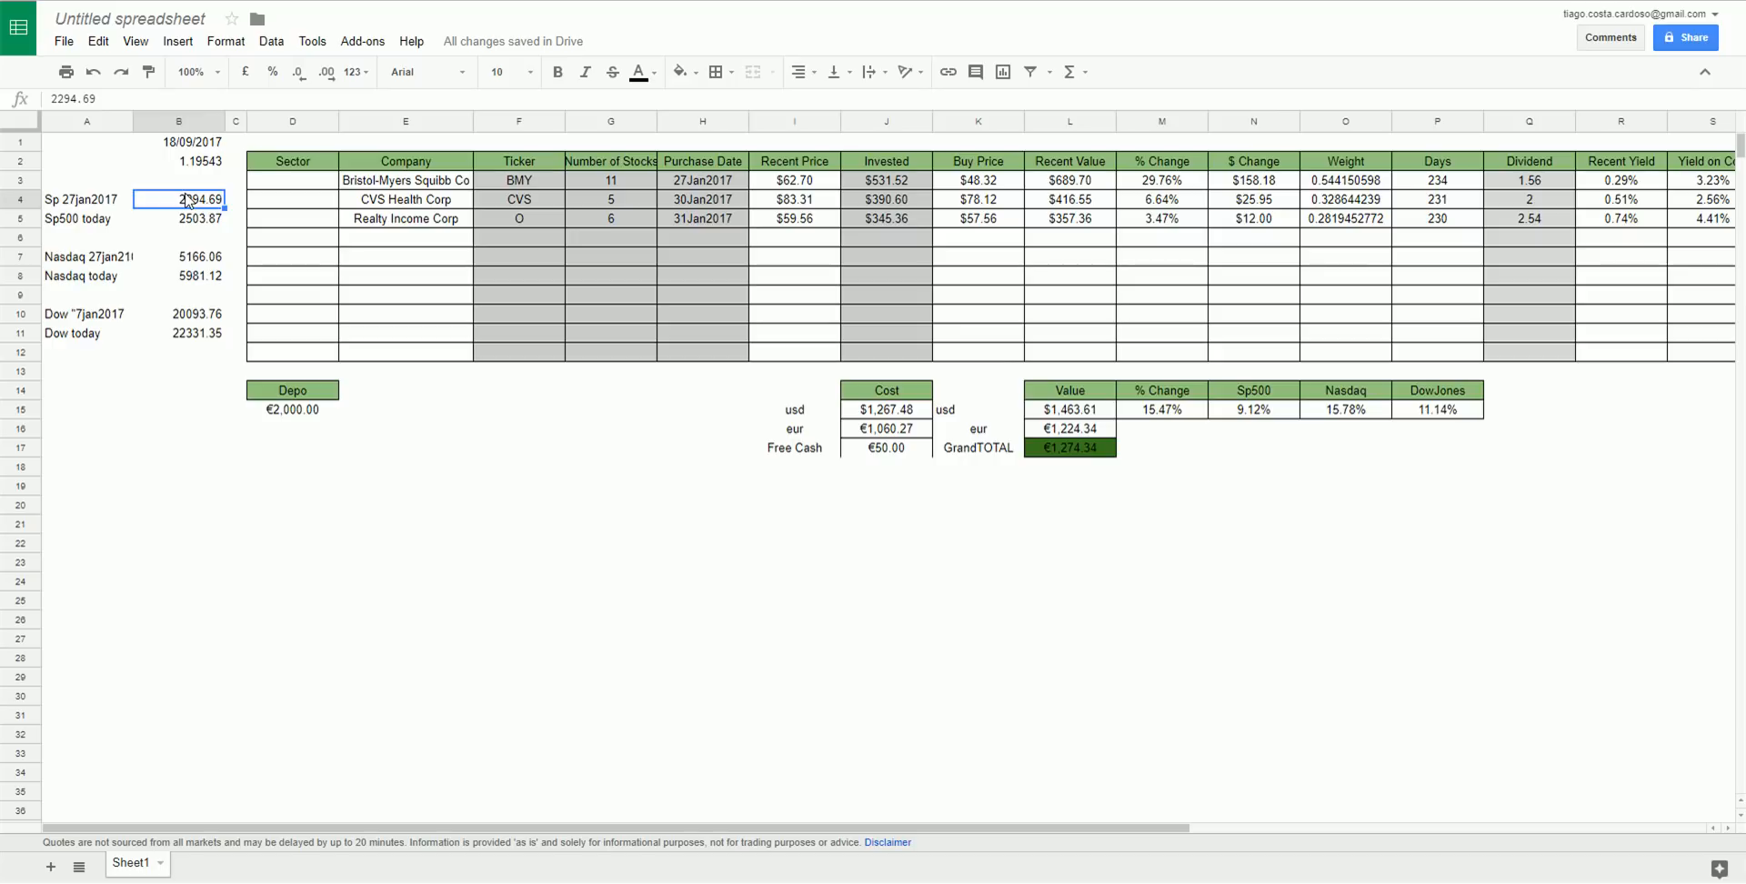
Apply all borders to the Free Cash value cell J17.
left_click(927, 450)
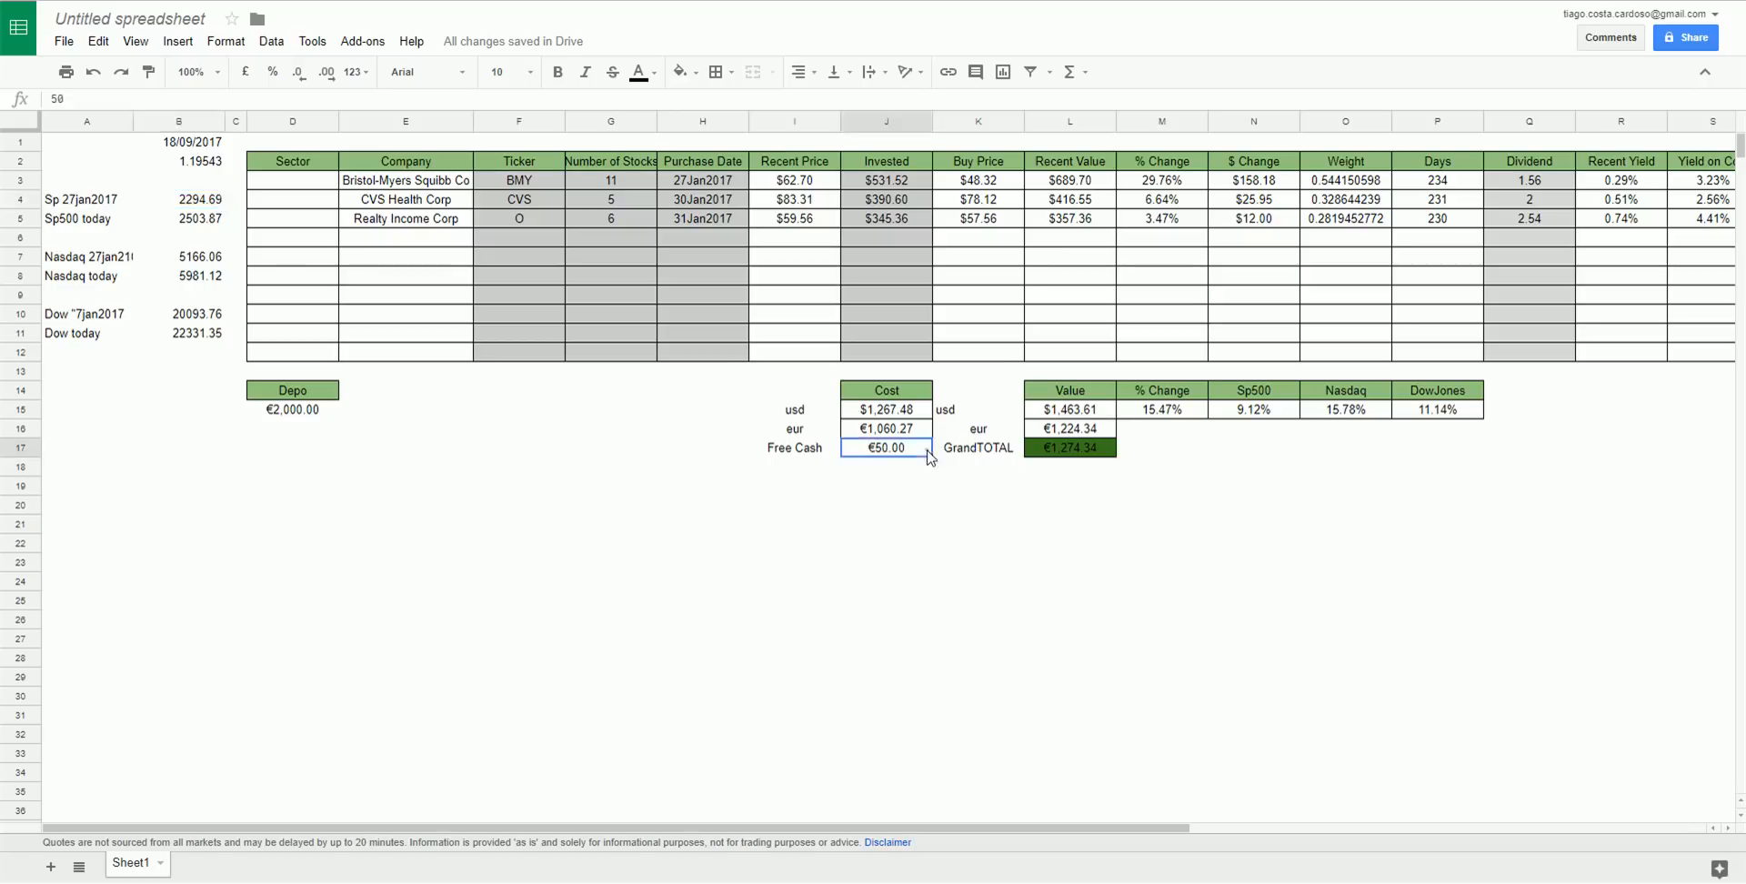
left_click(716, 72)
left_click(721, 106)
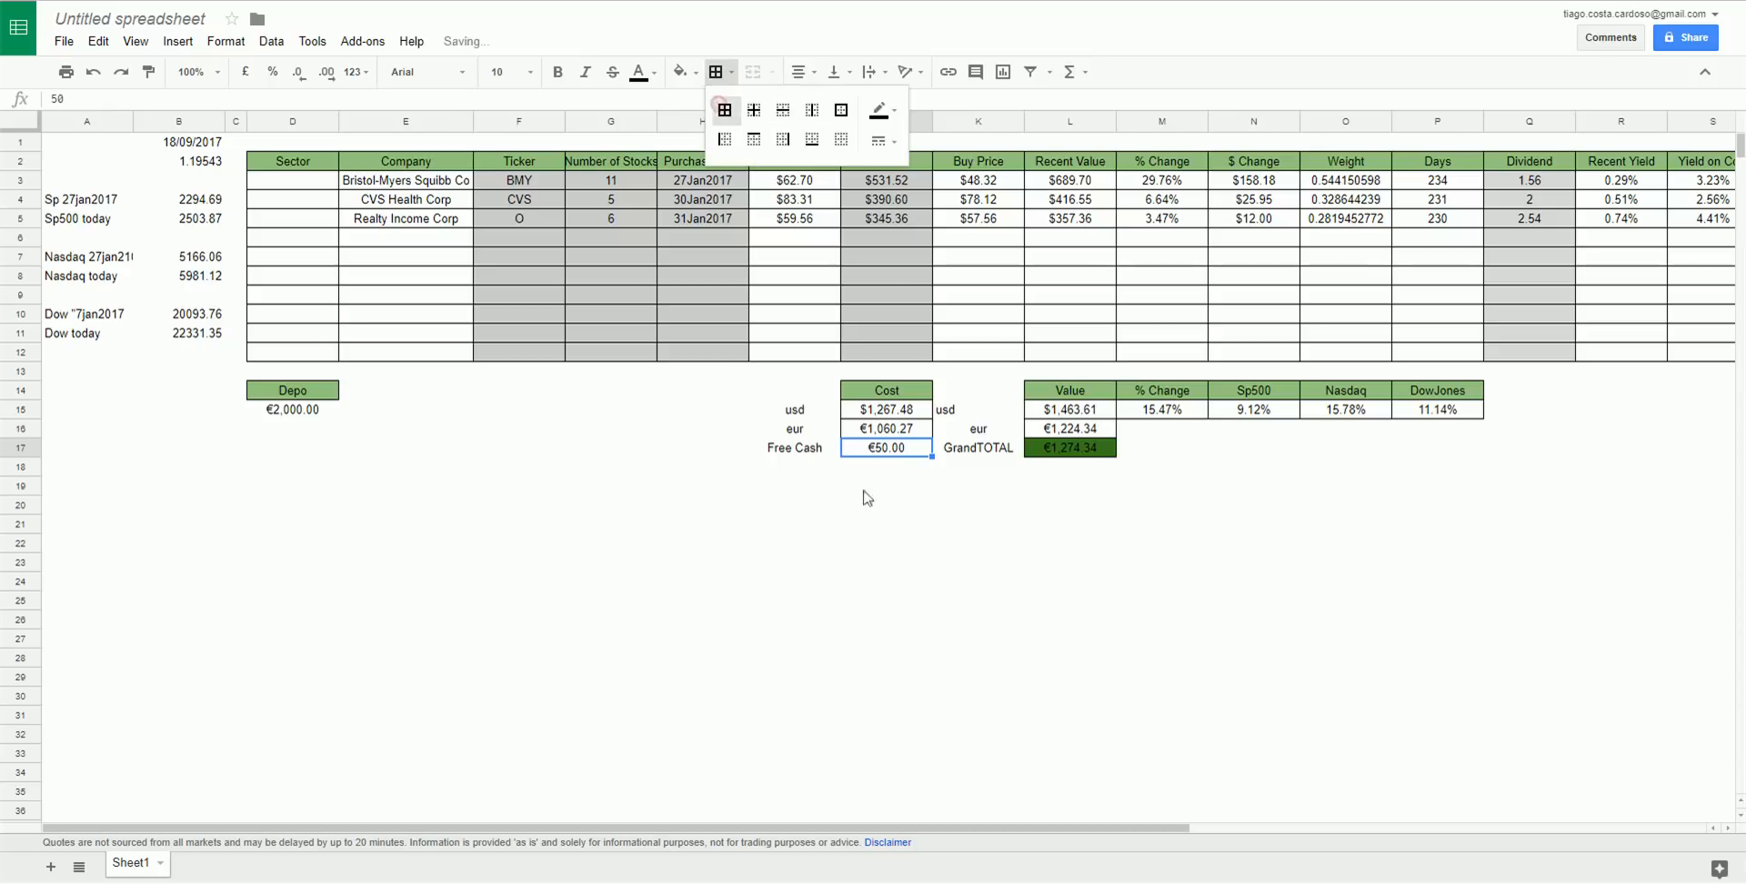
left_click(878, 526)
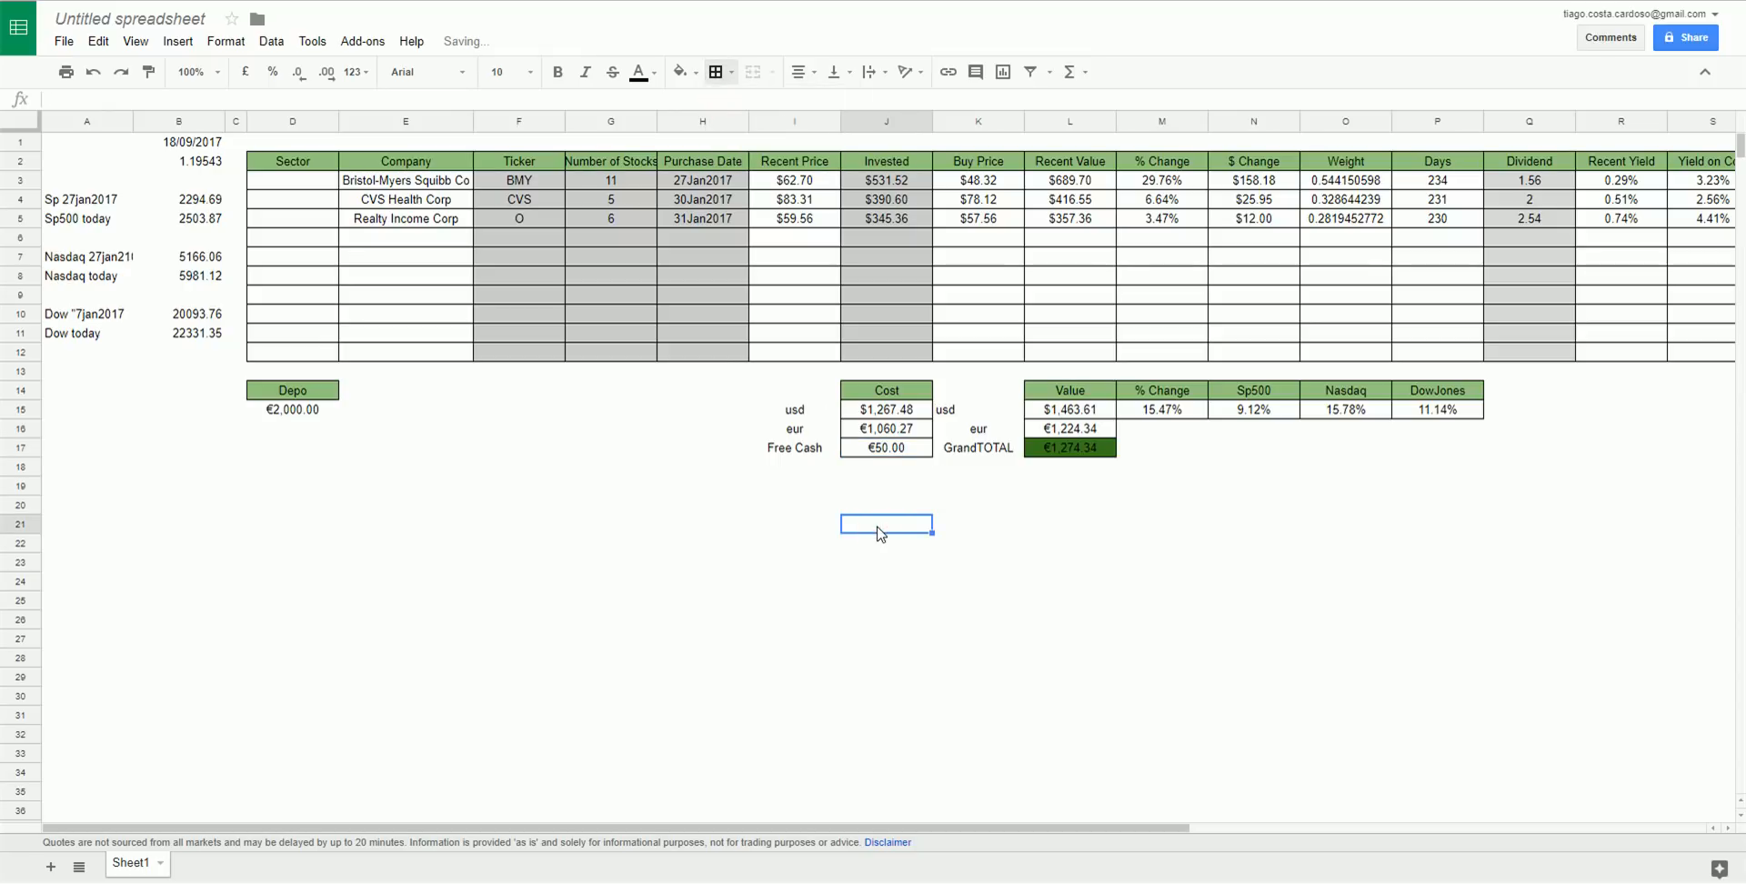
Look over the holdings table and the summary cells across to the last column.
key("Left")
key("Left")
key("Left")
key("Left")
key("Left")
key("Left")
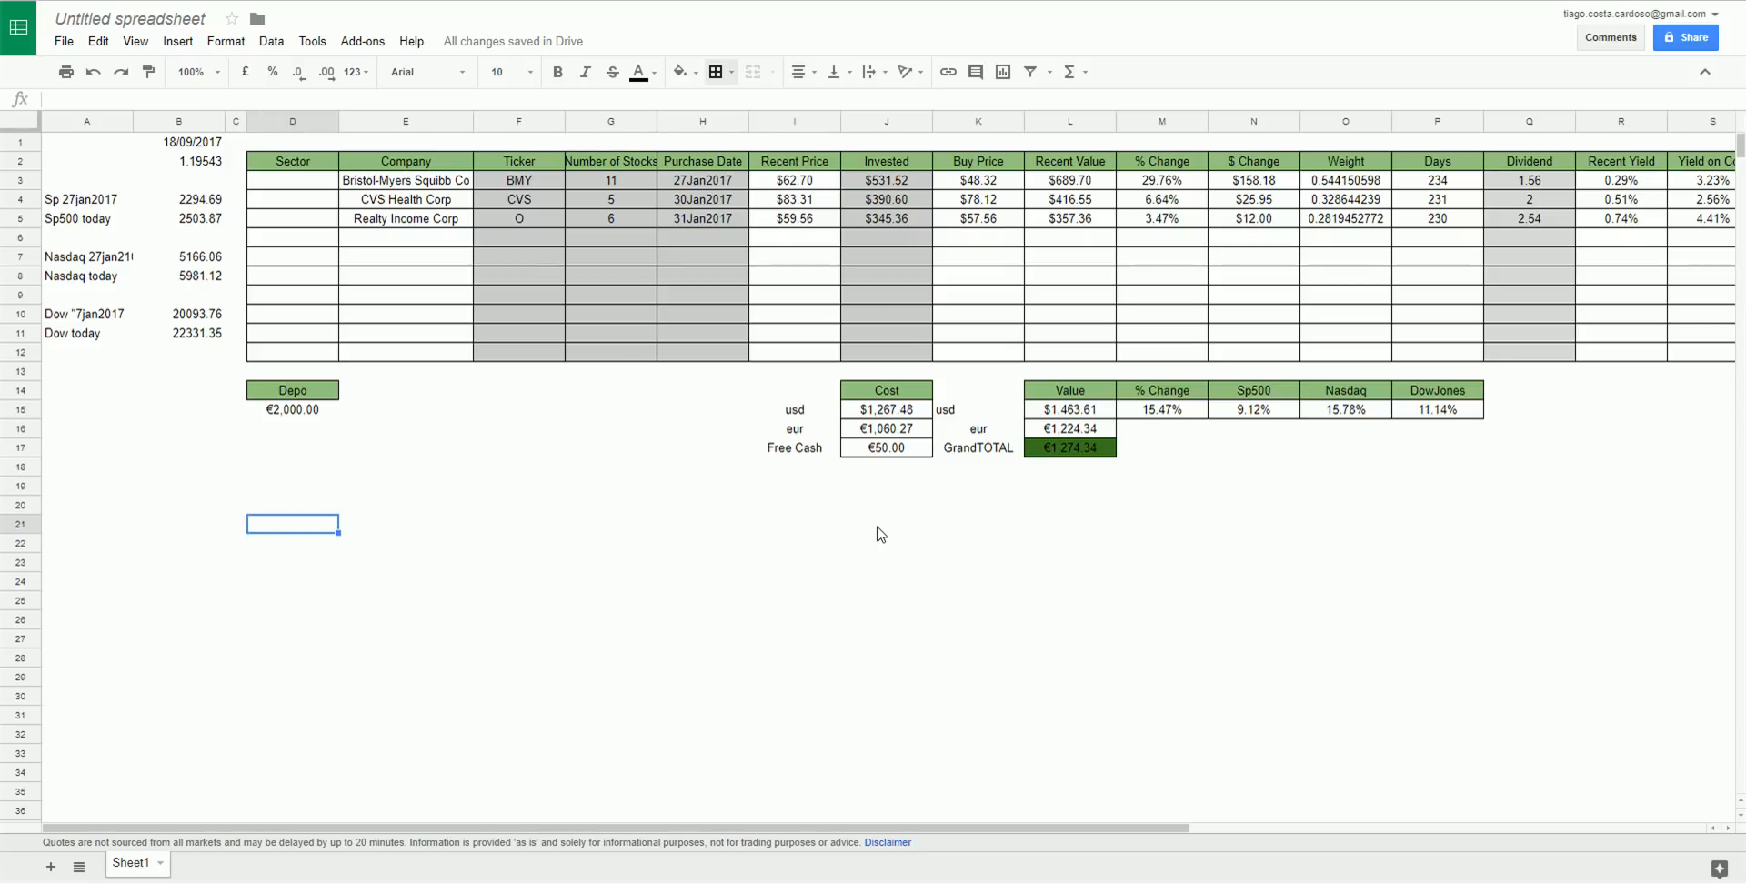
scroll(995, 576, "right", 2)
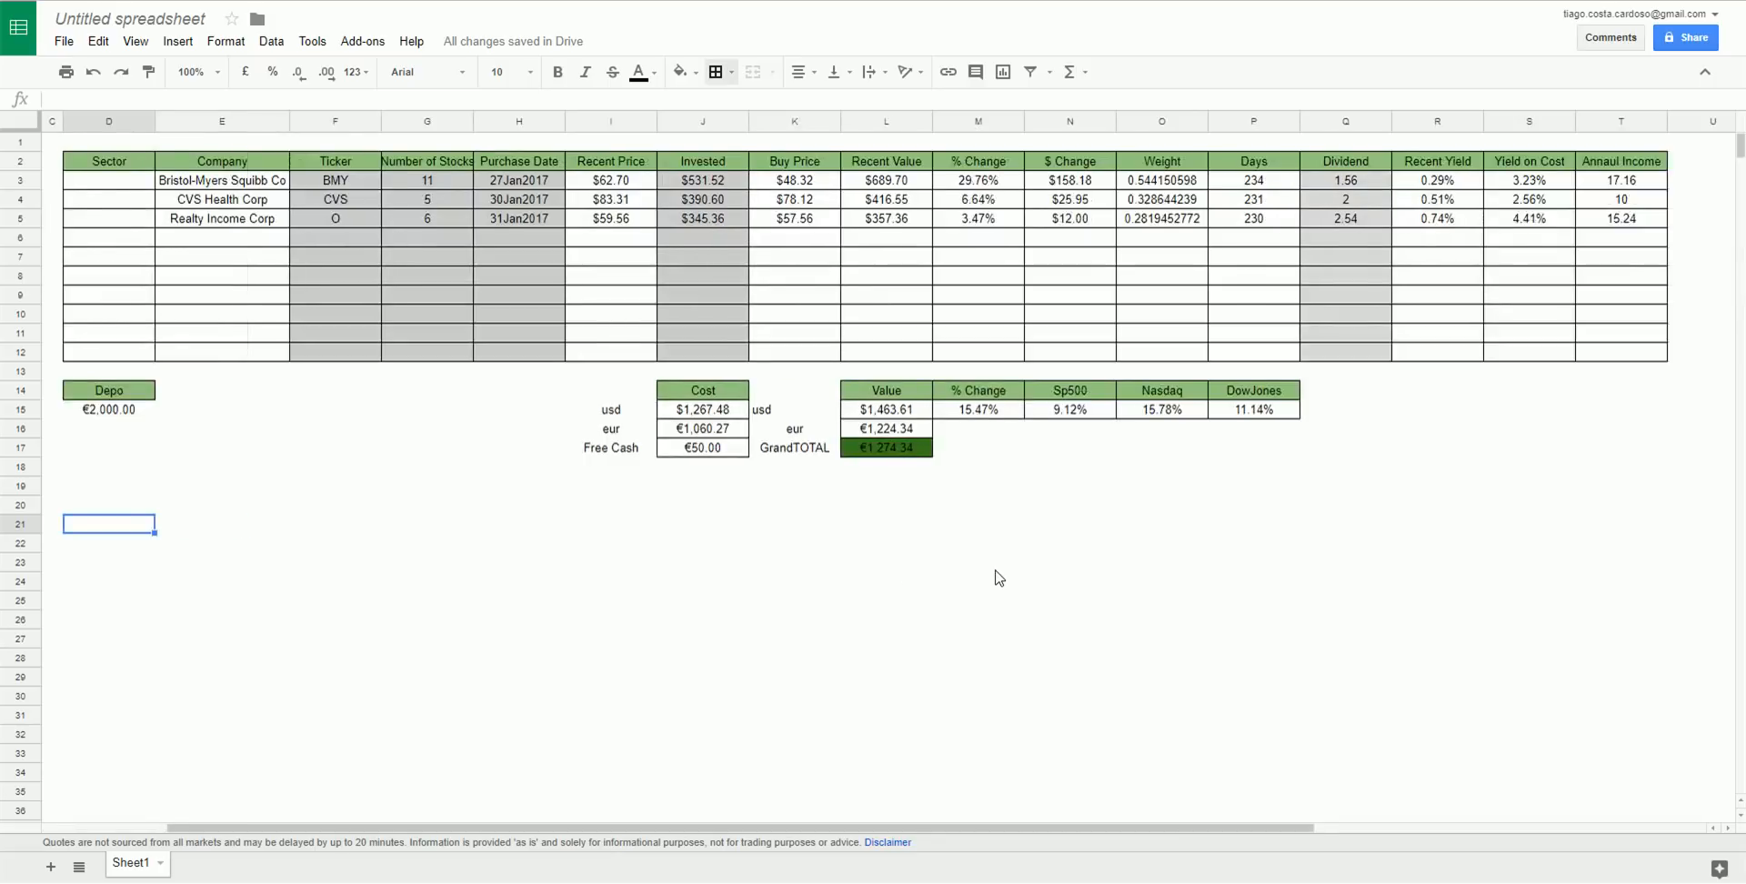
scroll(996, 575, "right", 2)
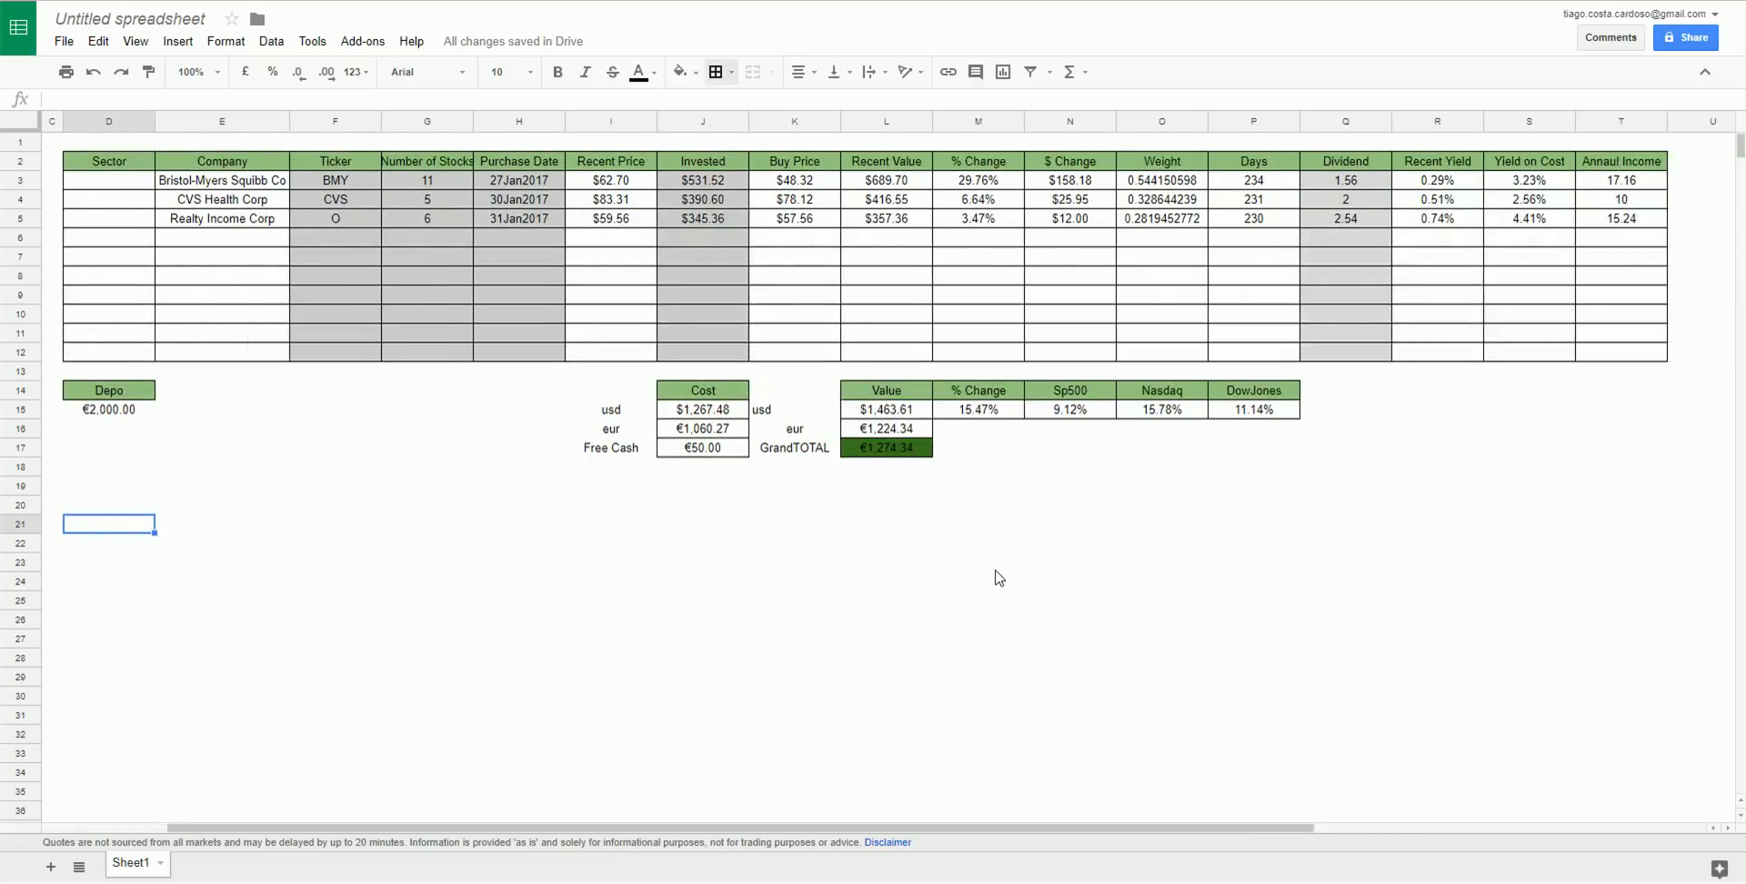
Add a second sheet to the spreadsheet and name it Dividend.
left_click(52, 867)
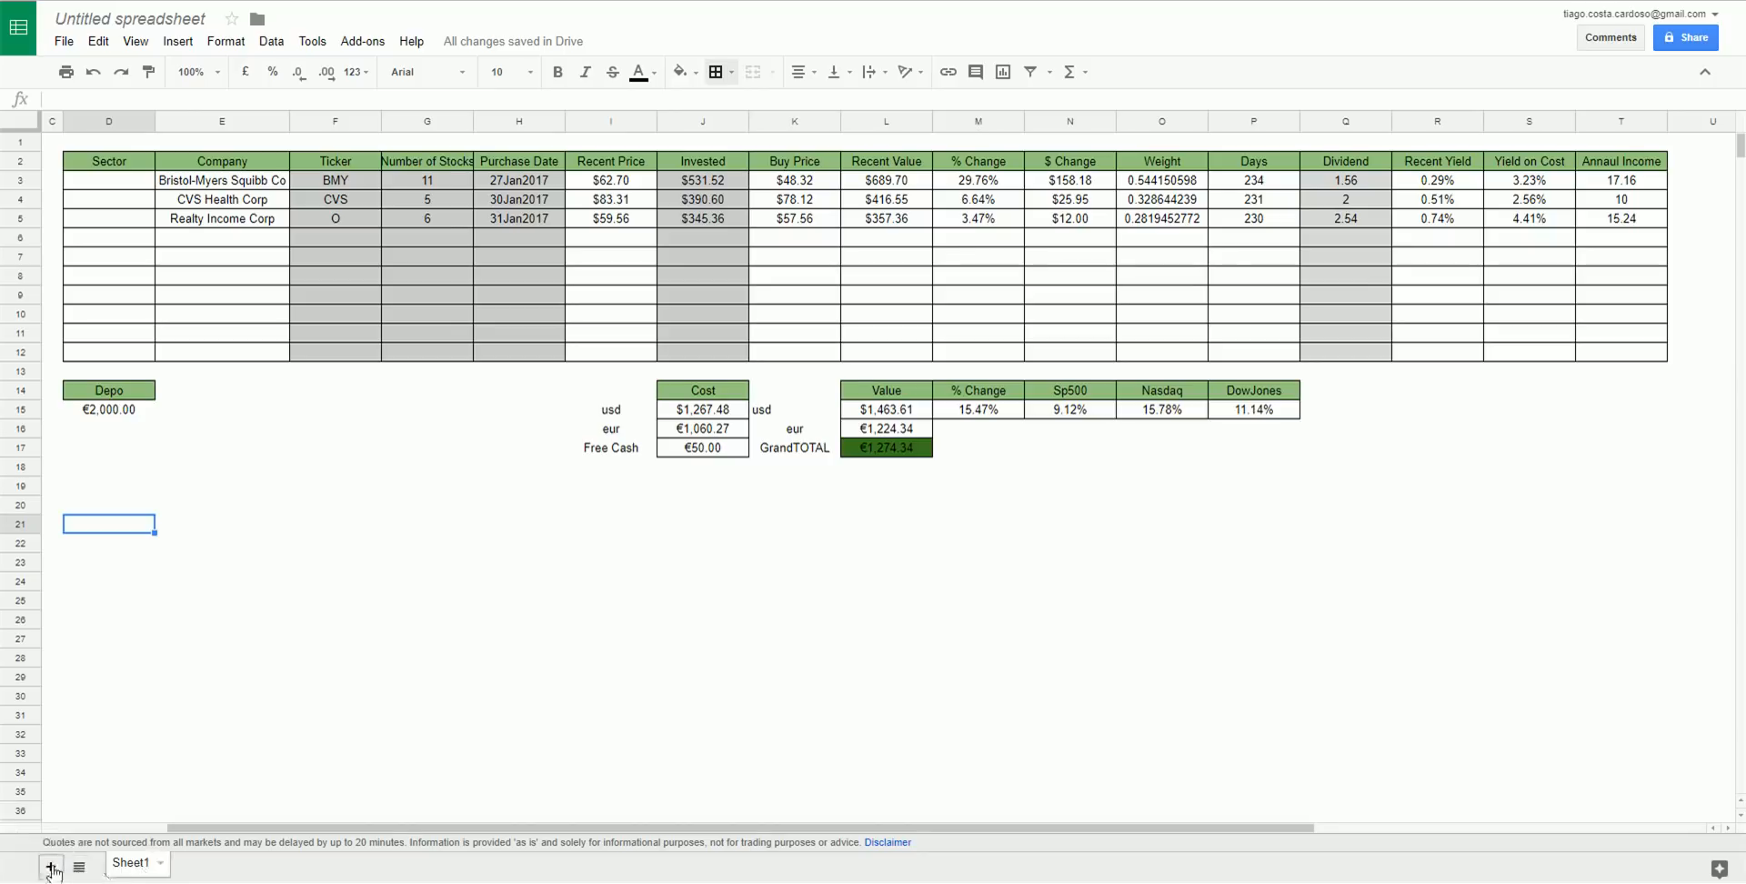
double_click(195, 864)
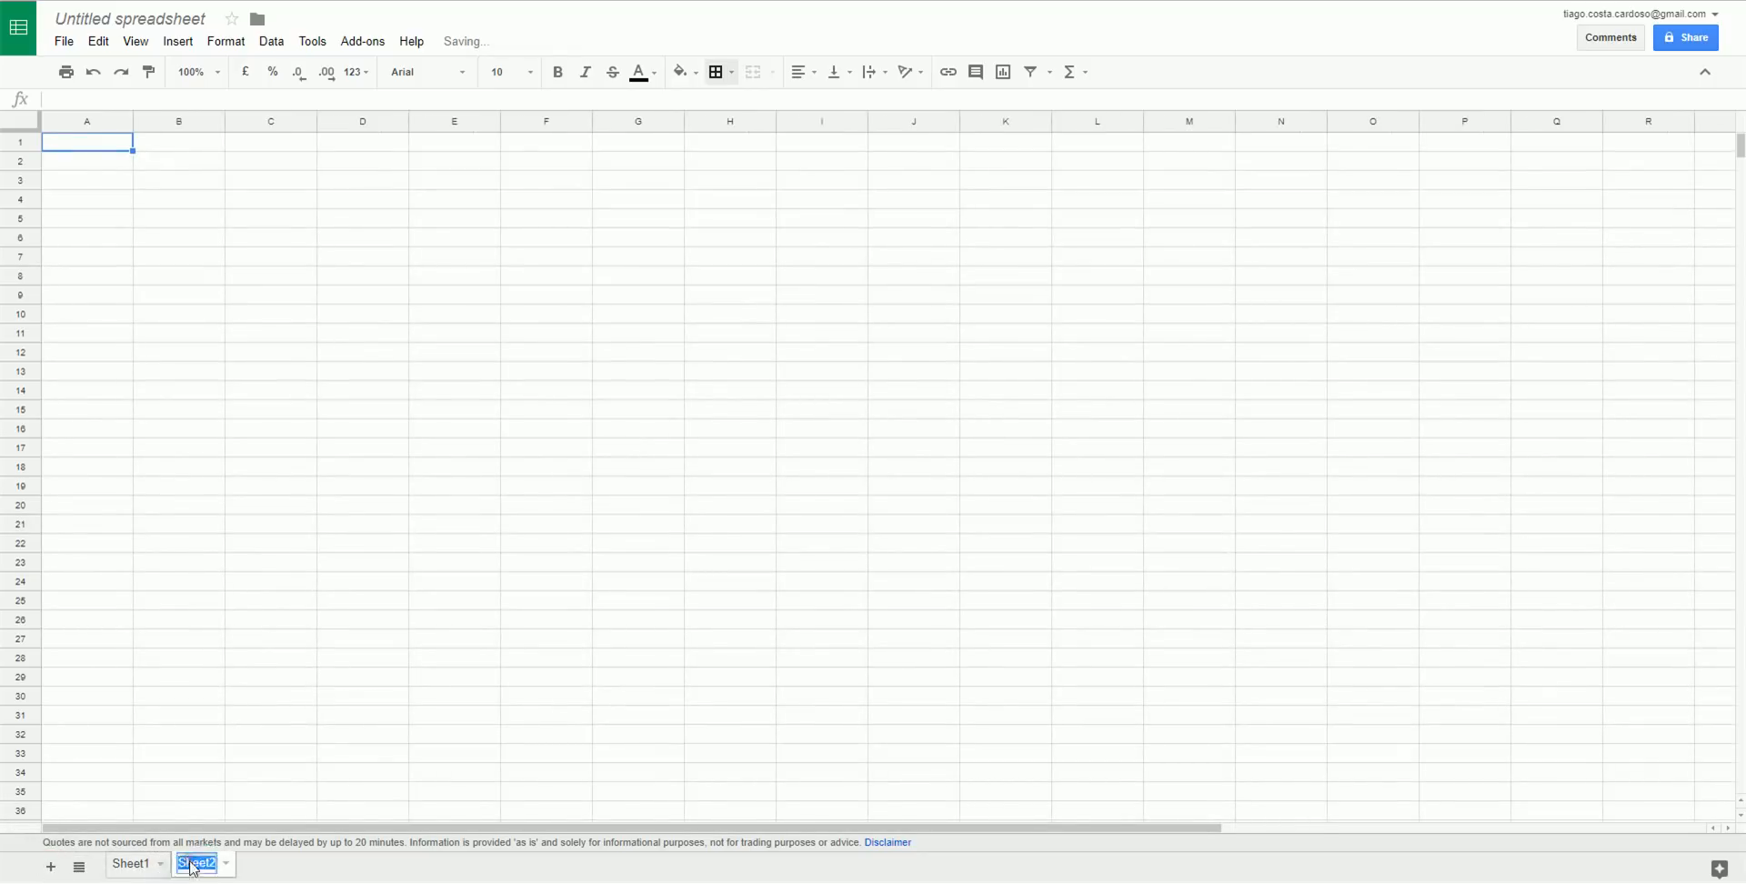
type("Dividend")
key("Return")
Link Dividend cells B2 and C2 to the Company and Ticker headings in Sheet1 cells E2 and F2.
left_click(207, 166)
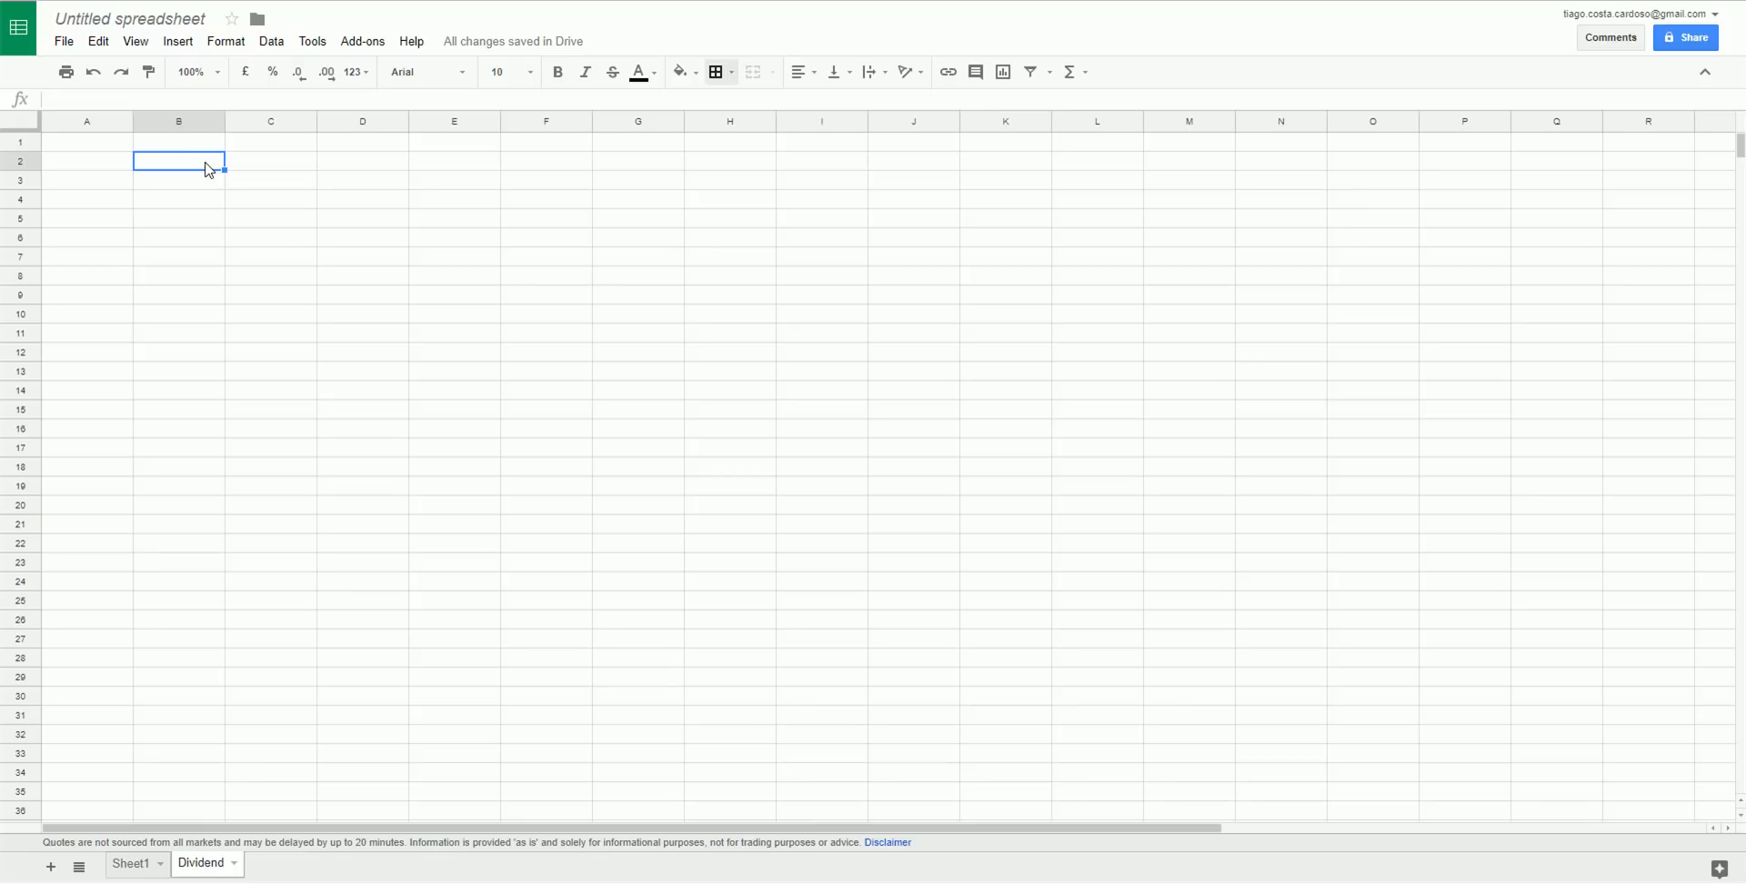
type("+")
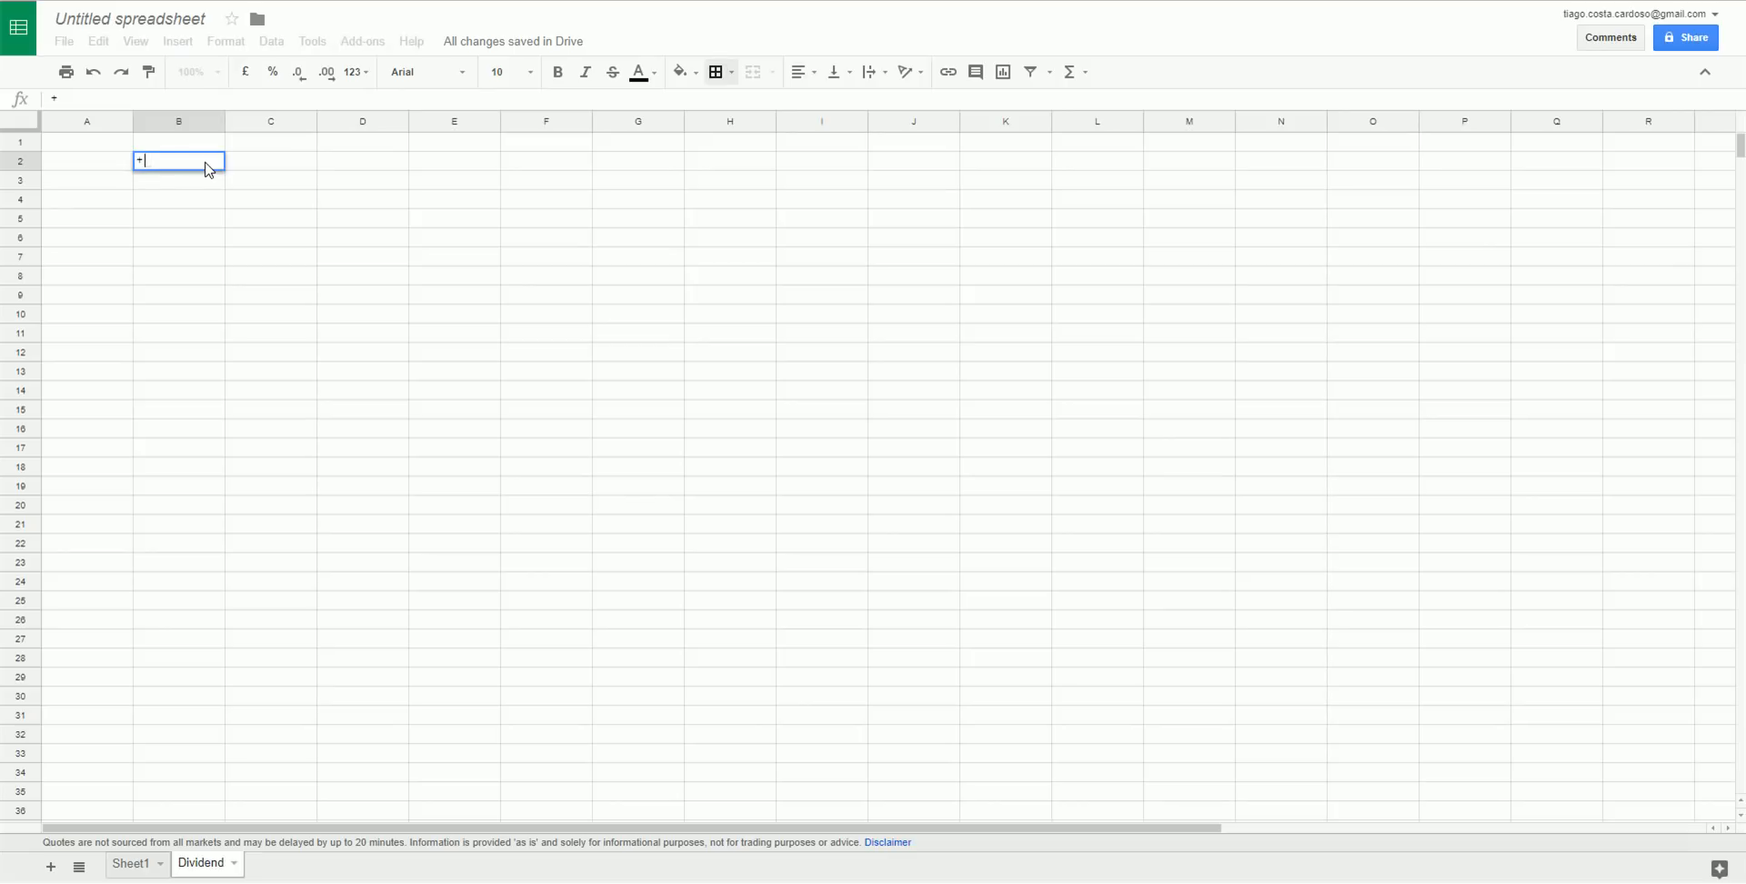
left_click(137, 869)
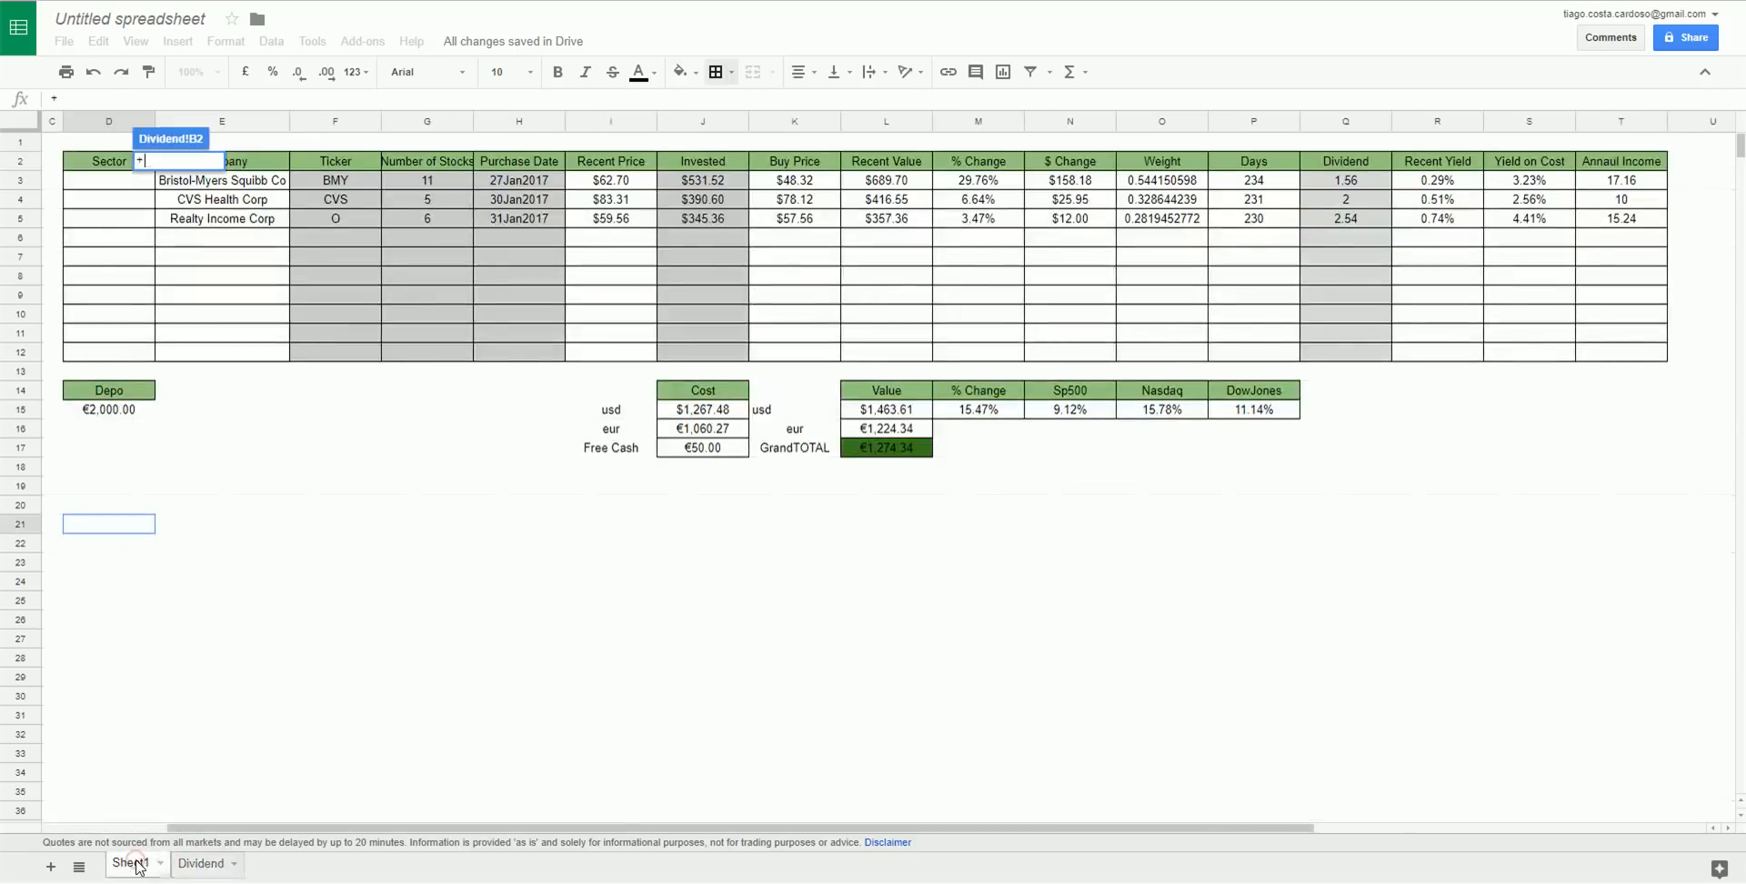
left_click(268, 170)
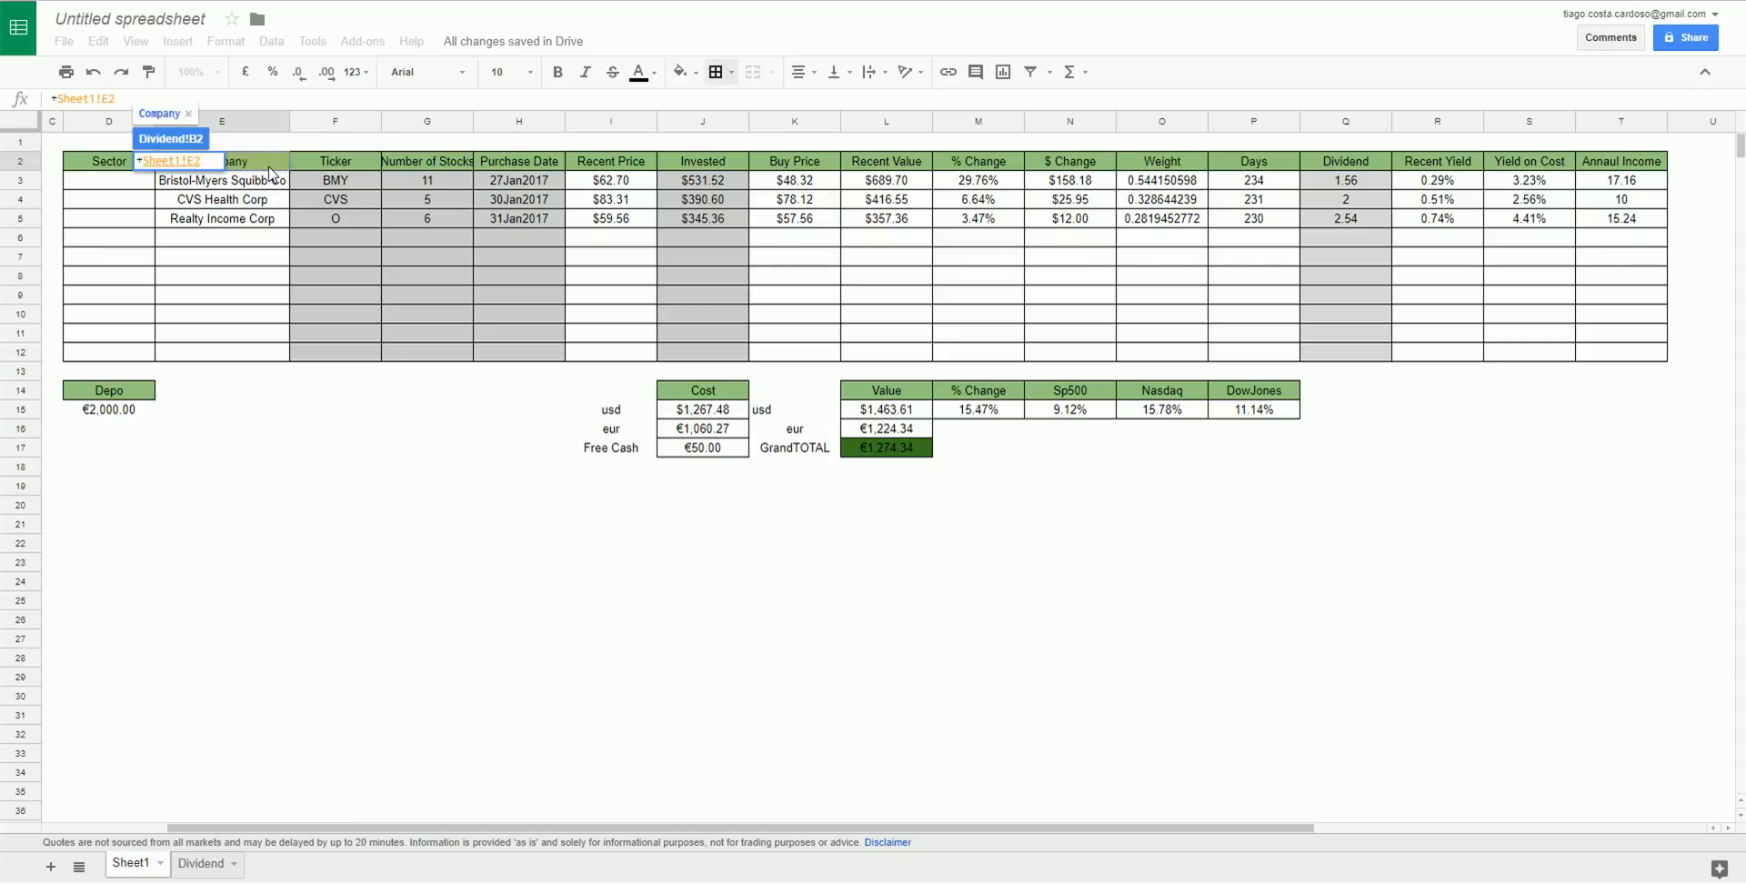
key("Tab")
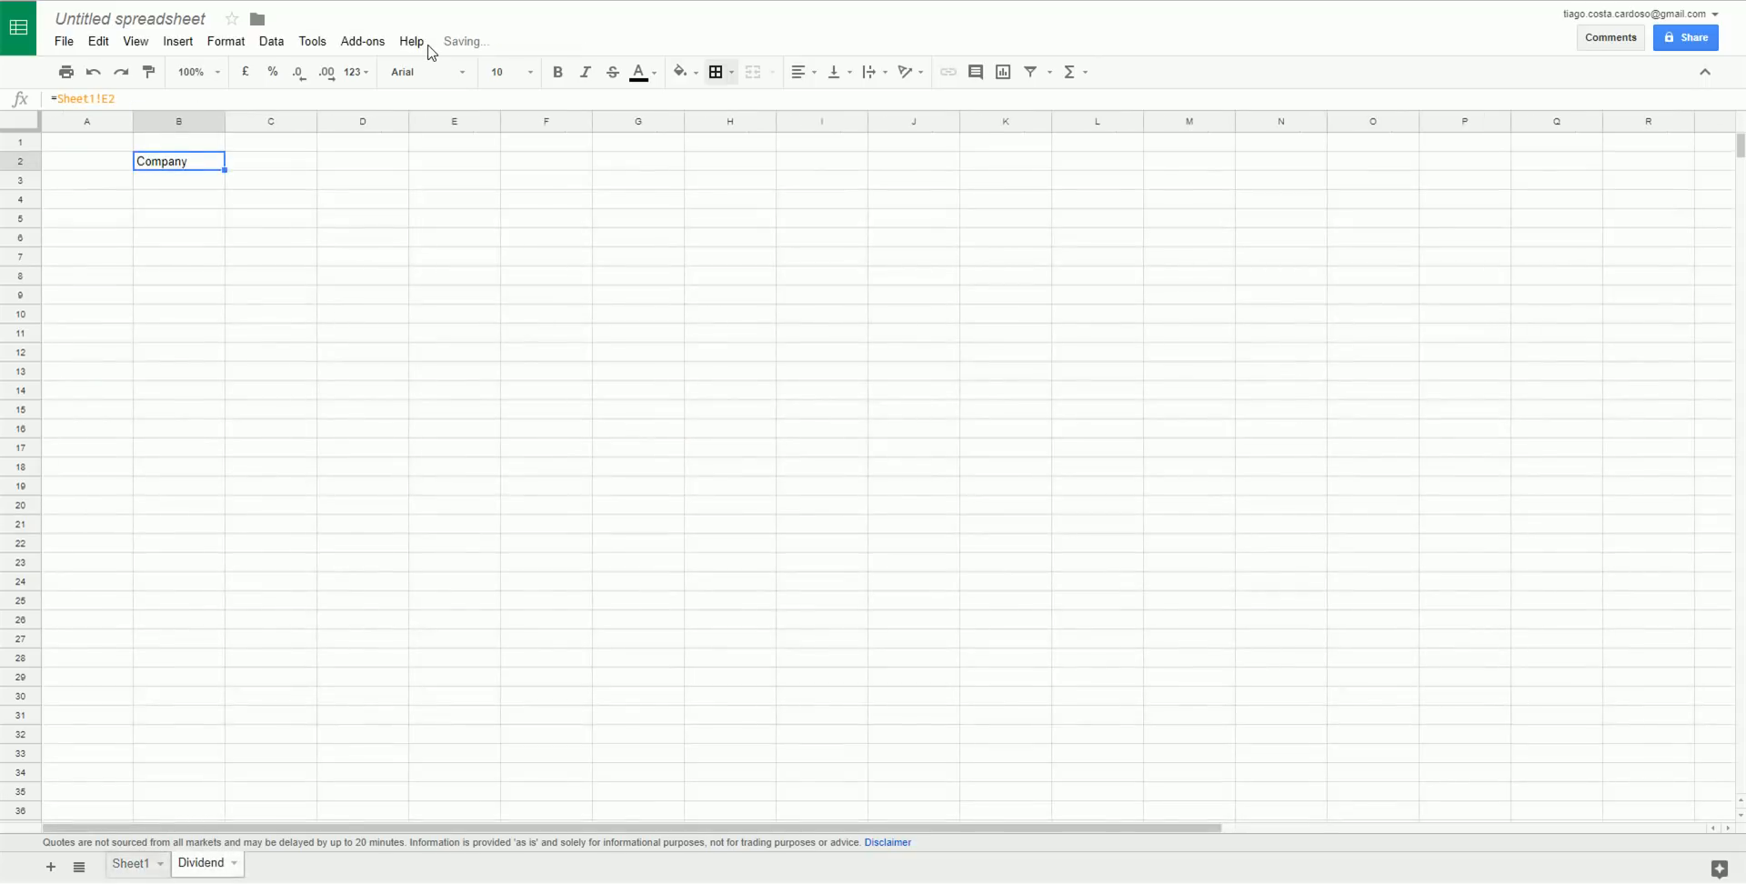
type("+")
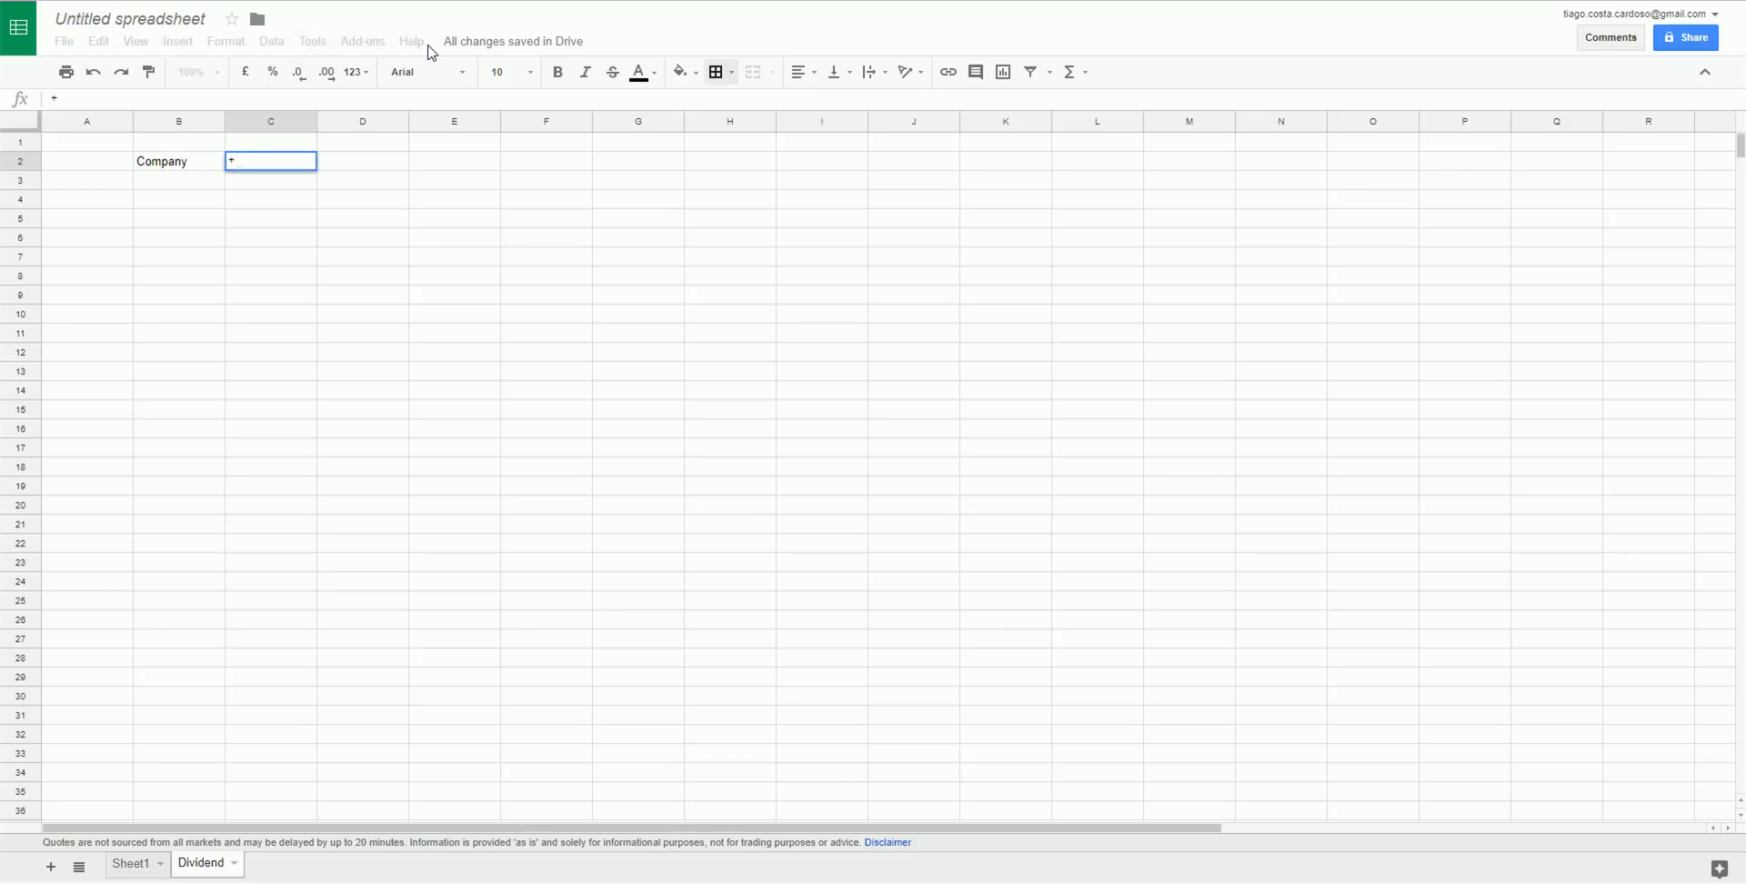
left_click(128, 862)
left_click(336, 163)
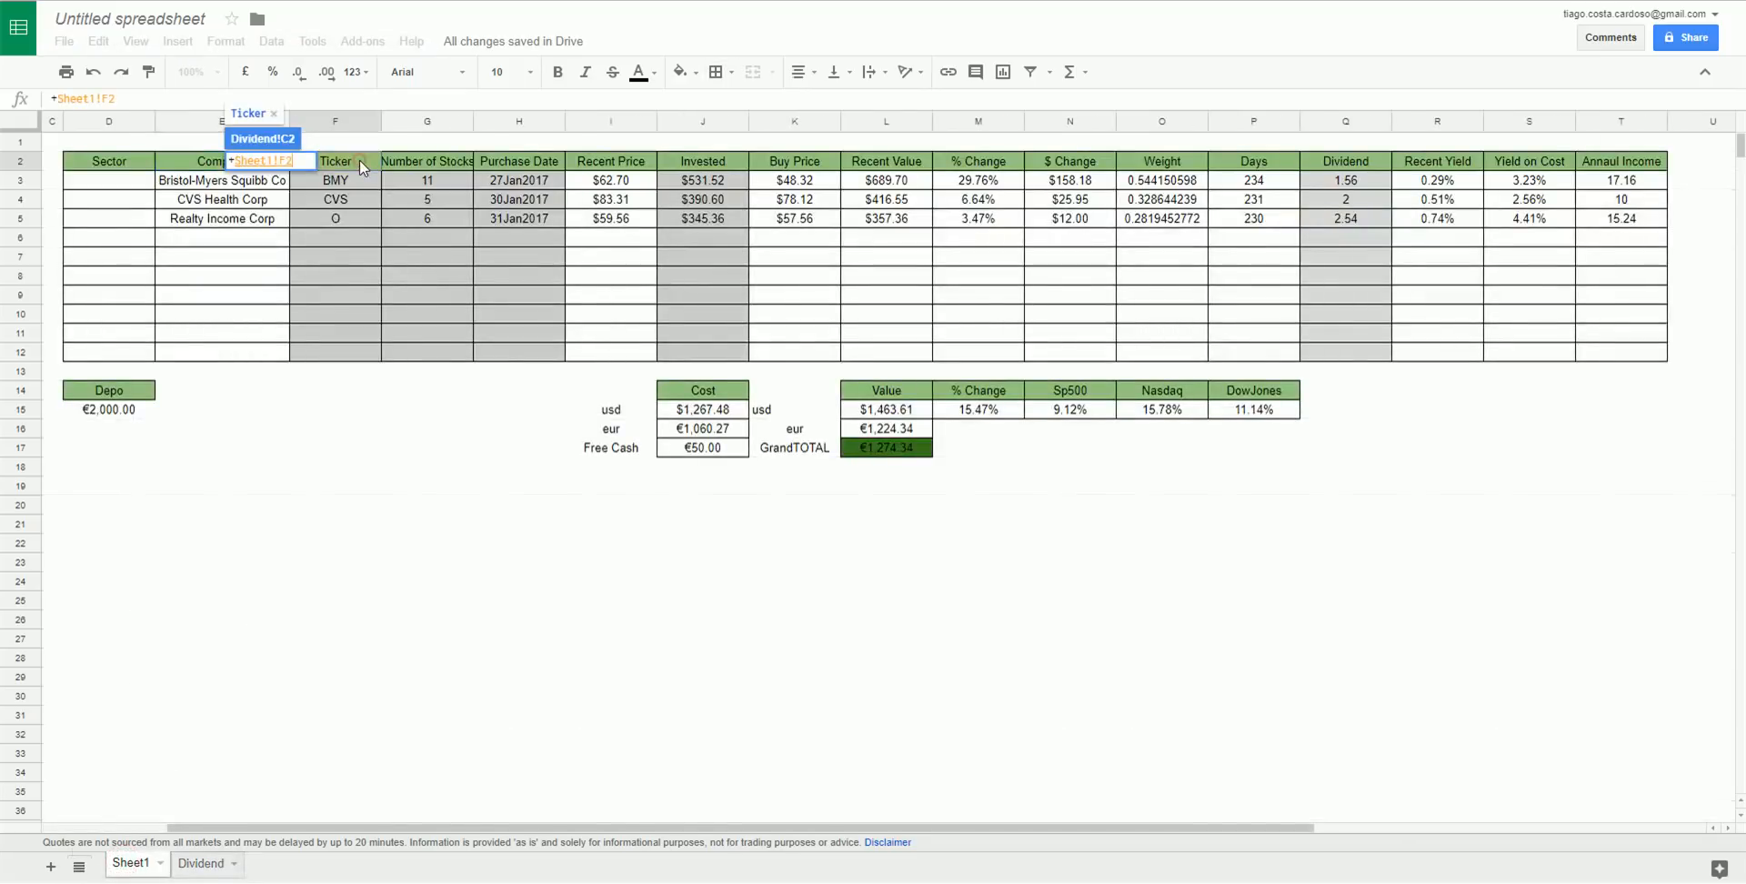
key("Return")
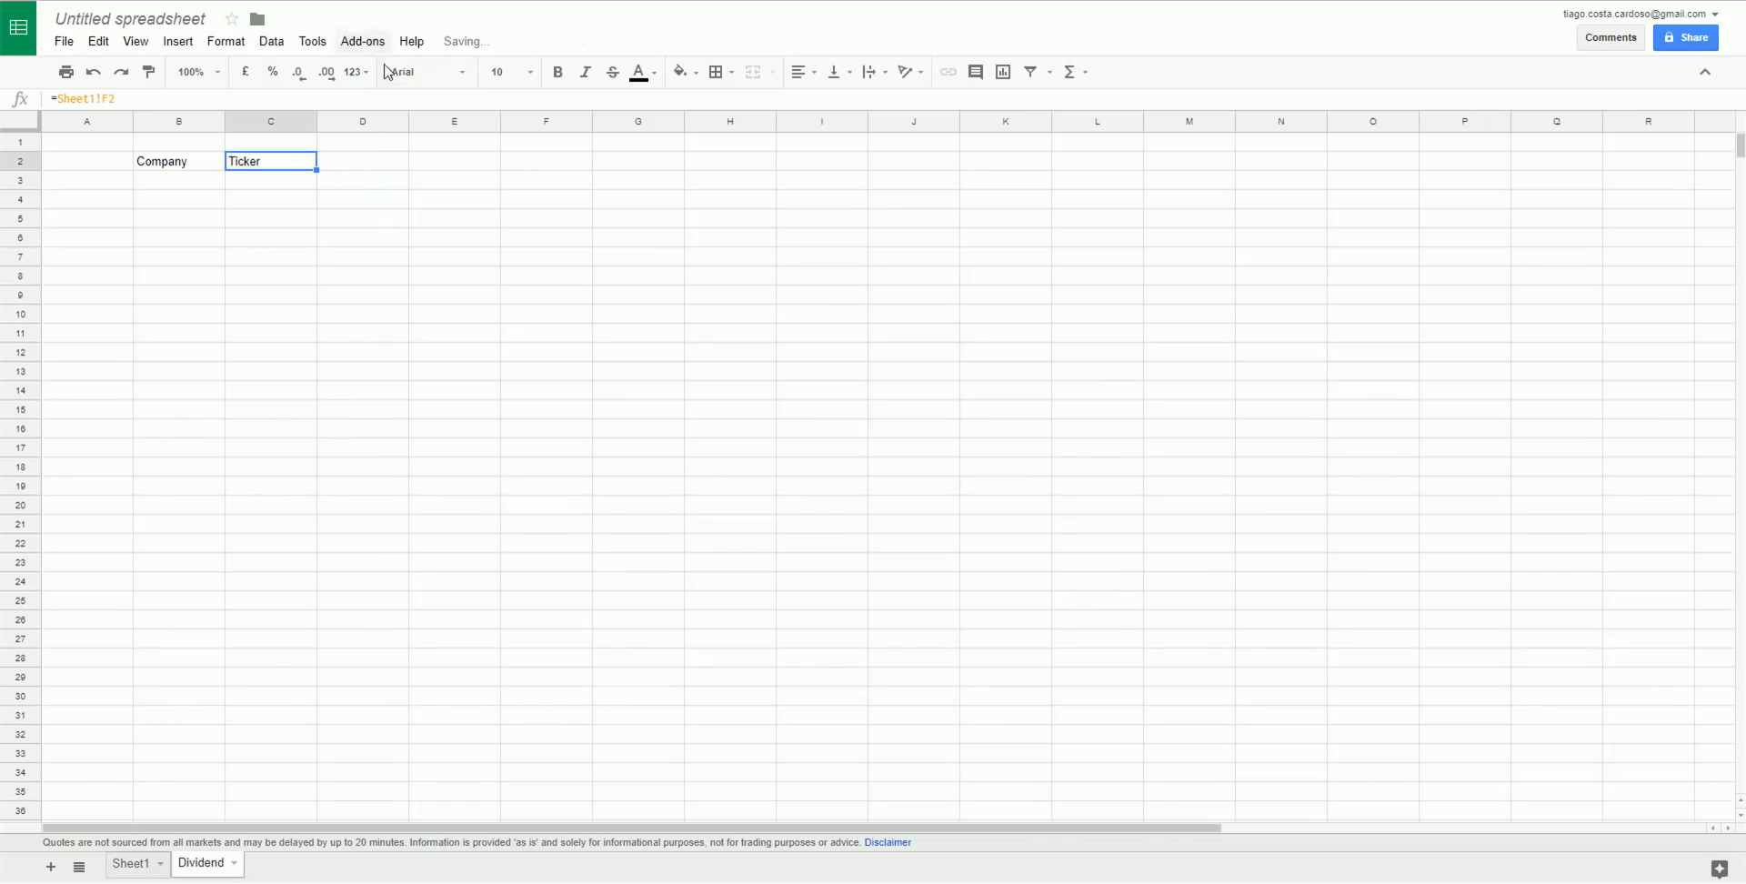
Link Dividend cell D2 to the Number of Stocks heading in Sheet1 cell G2.
left_click(362, 164)
type("+")
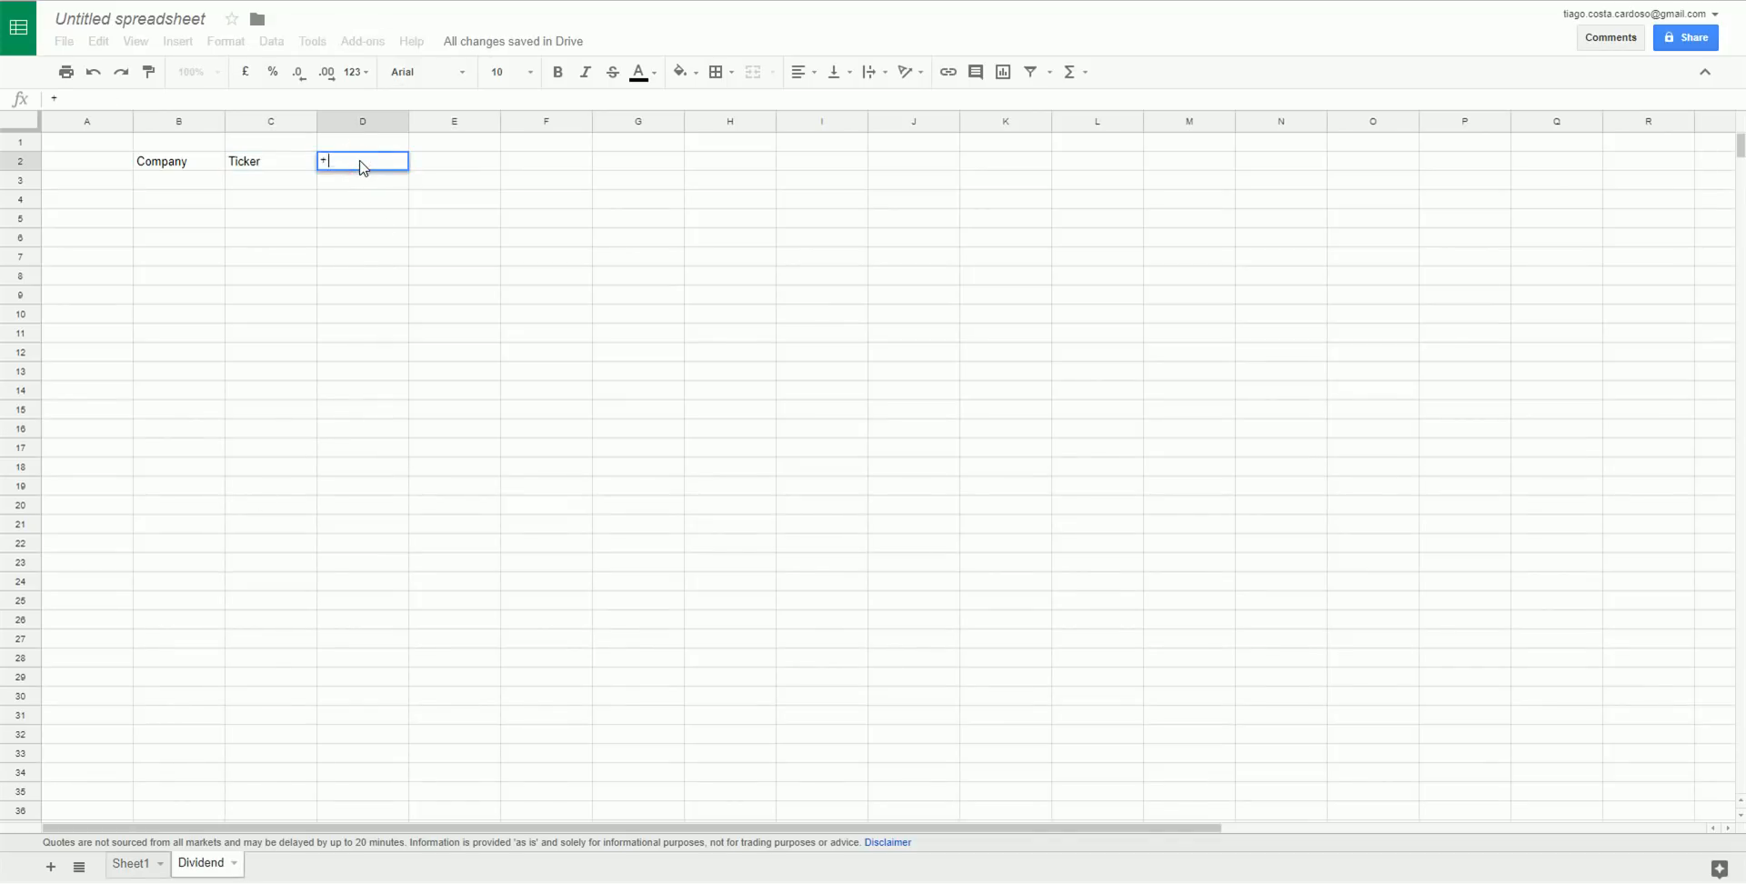
left_click(132, 863)
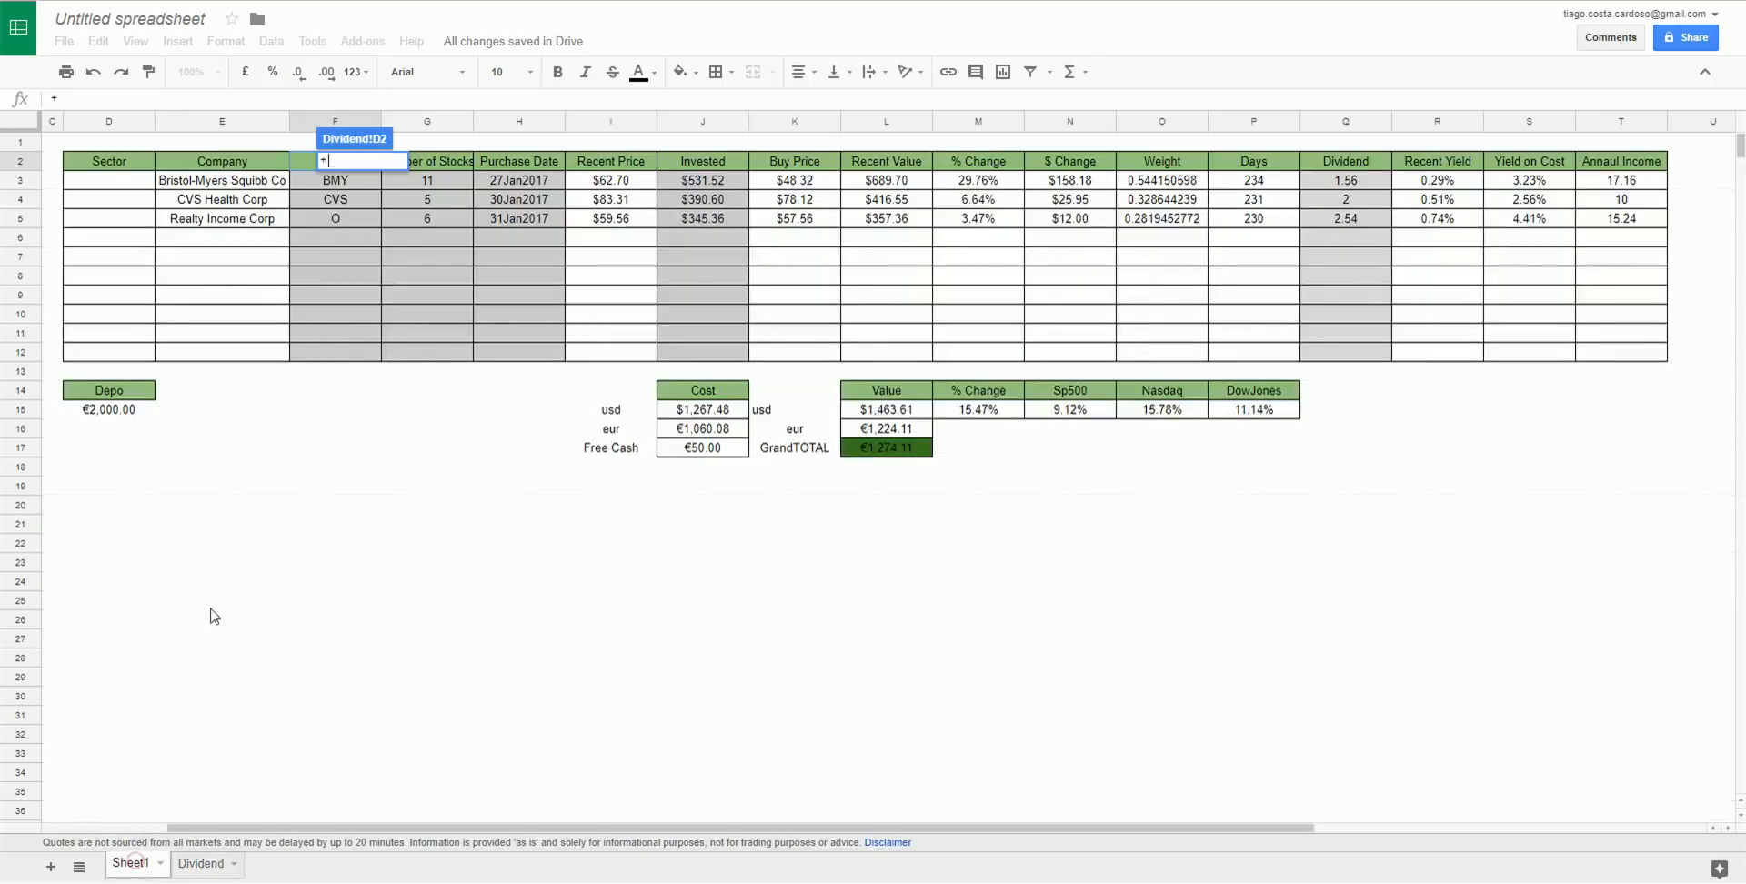
left_click(454, 161)
key("Return")
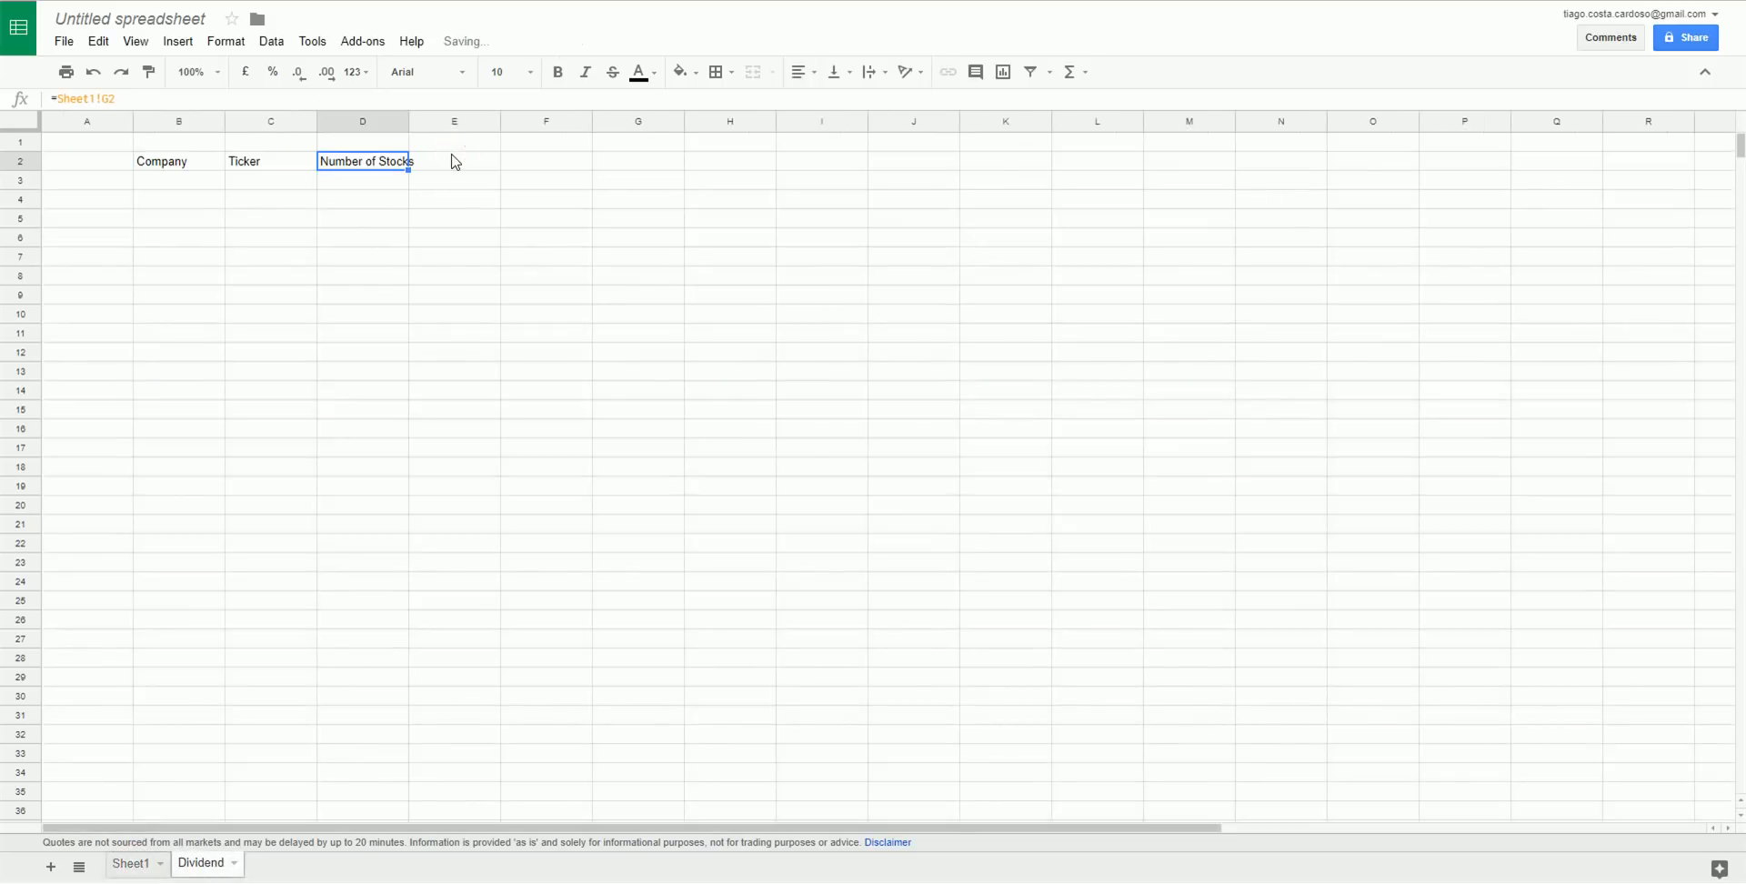
type("+")
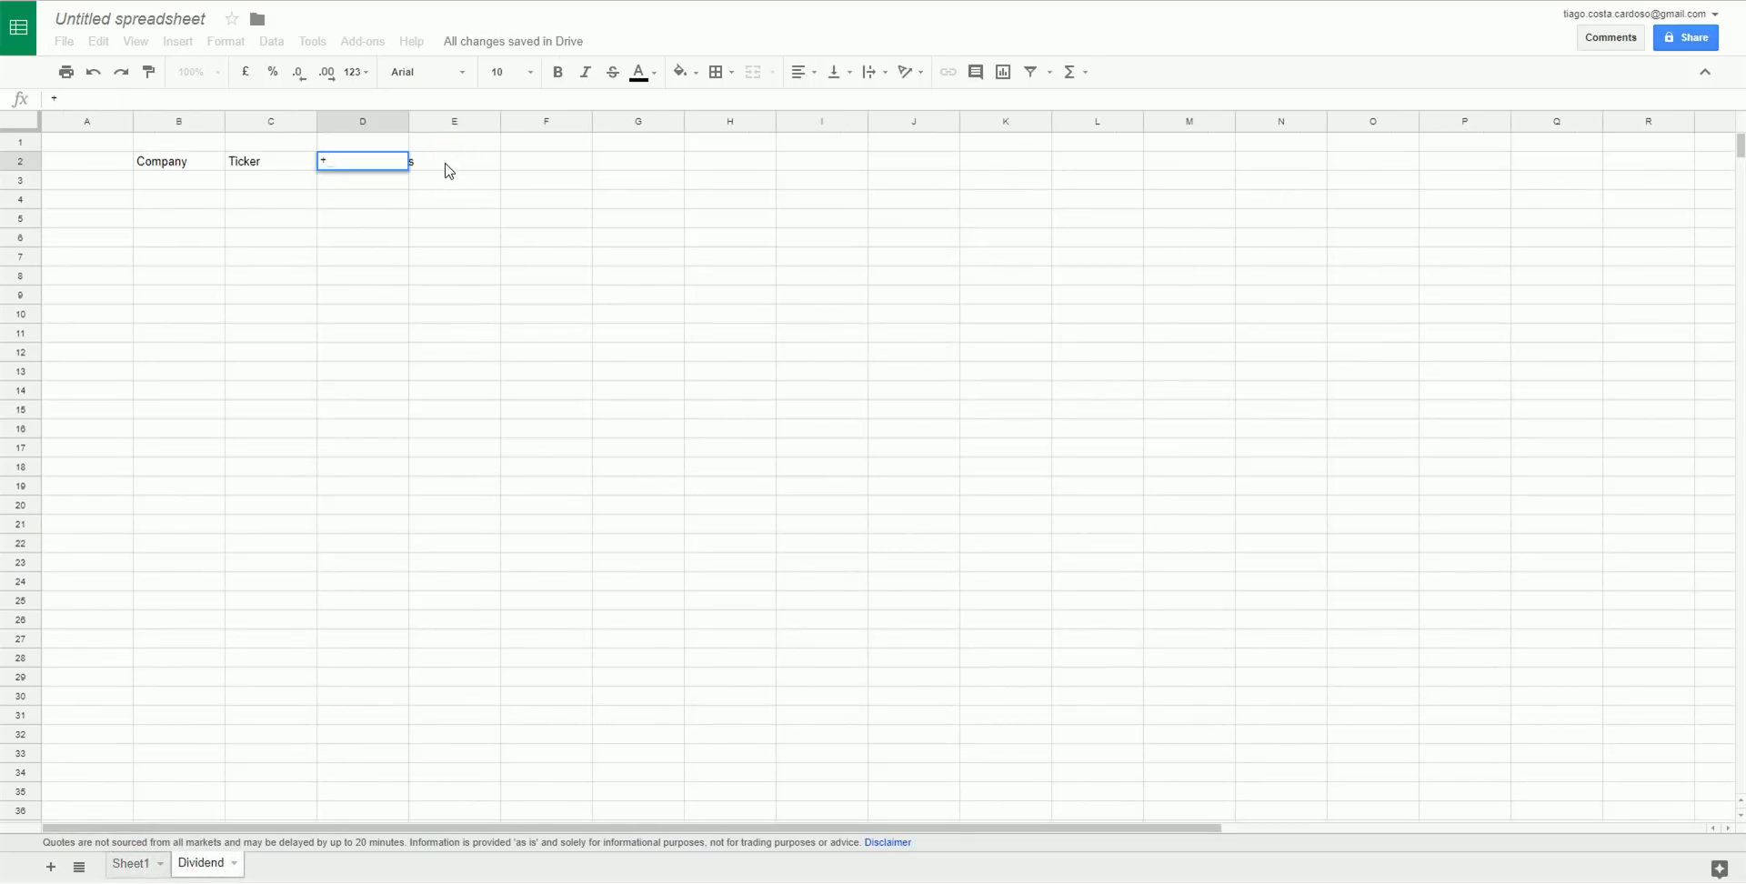
key("Escape")
Link Dividend cells E2 and F2 to the Dividend and Yield on Cost headings in Sheet1 cells Q2 and S2.
left_click(449, 170)
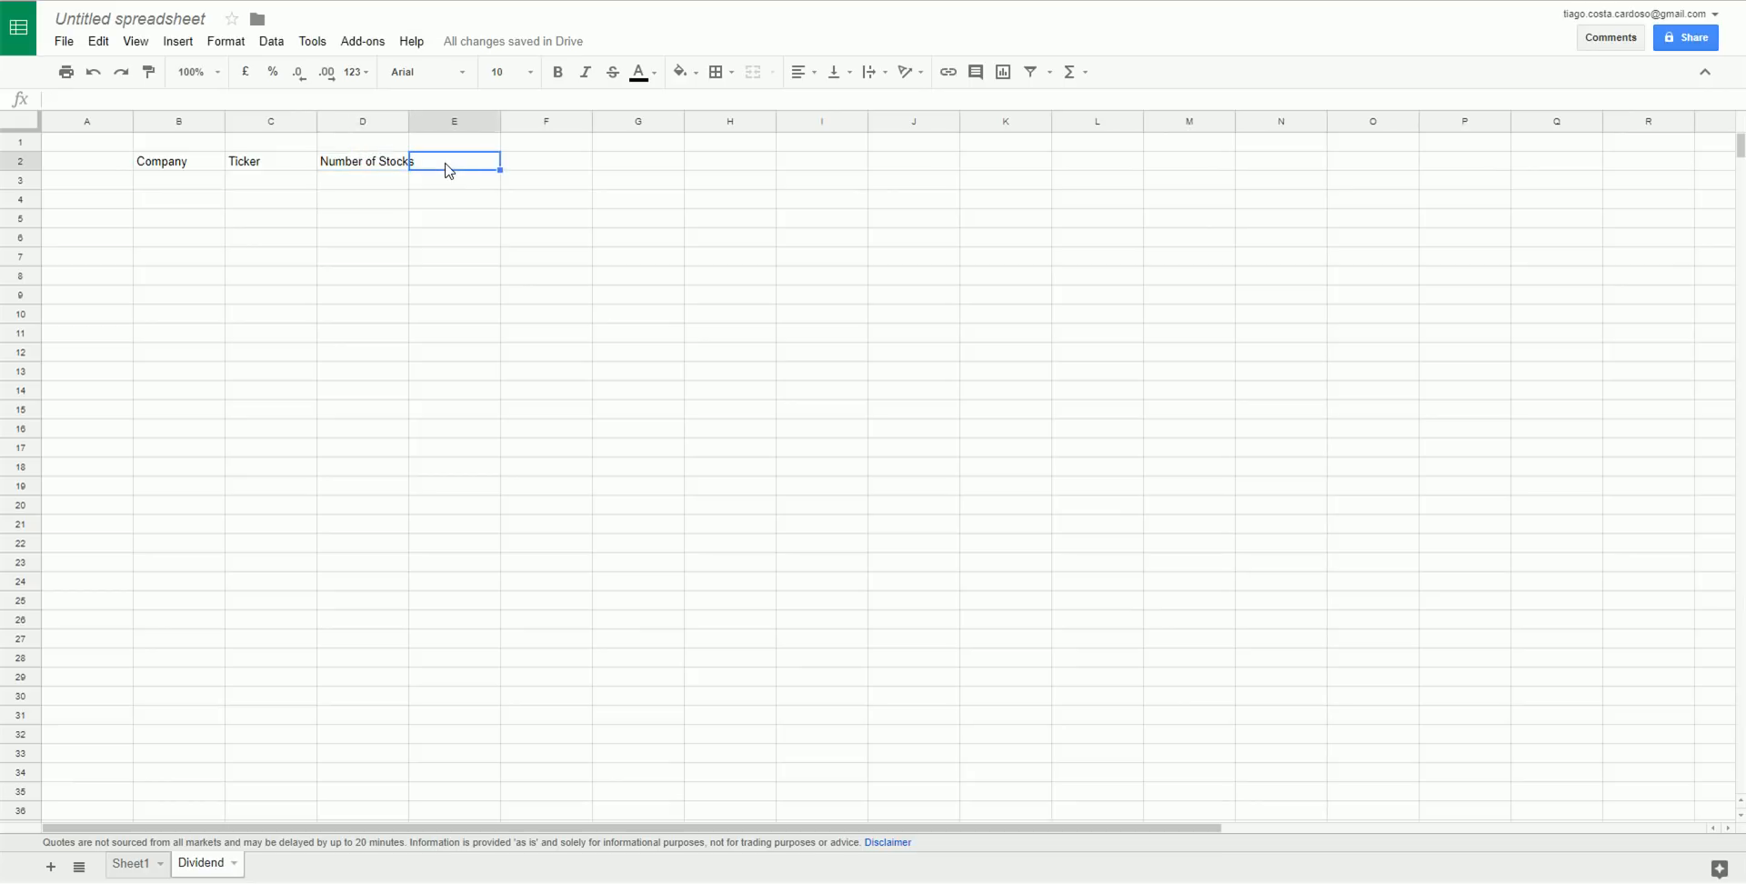
type("+")
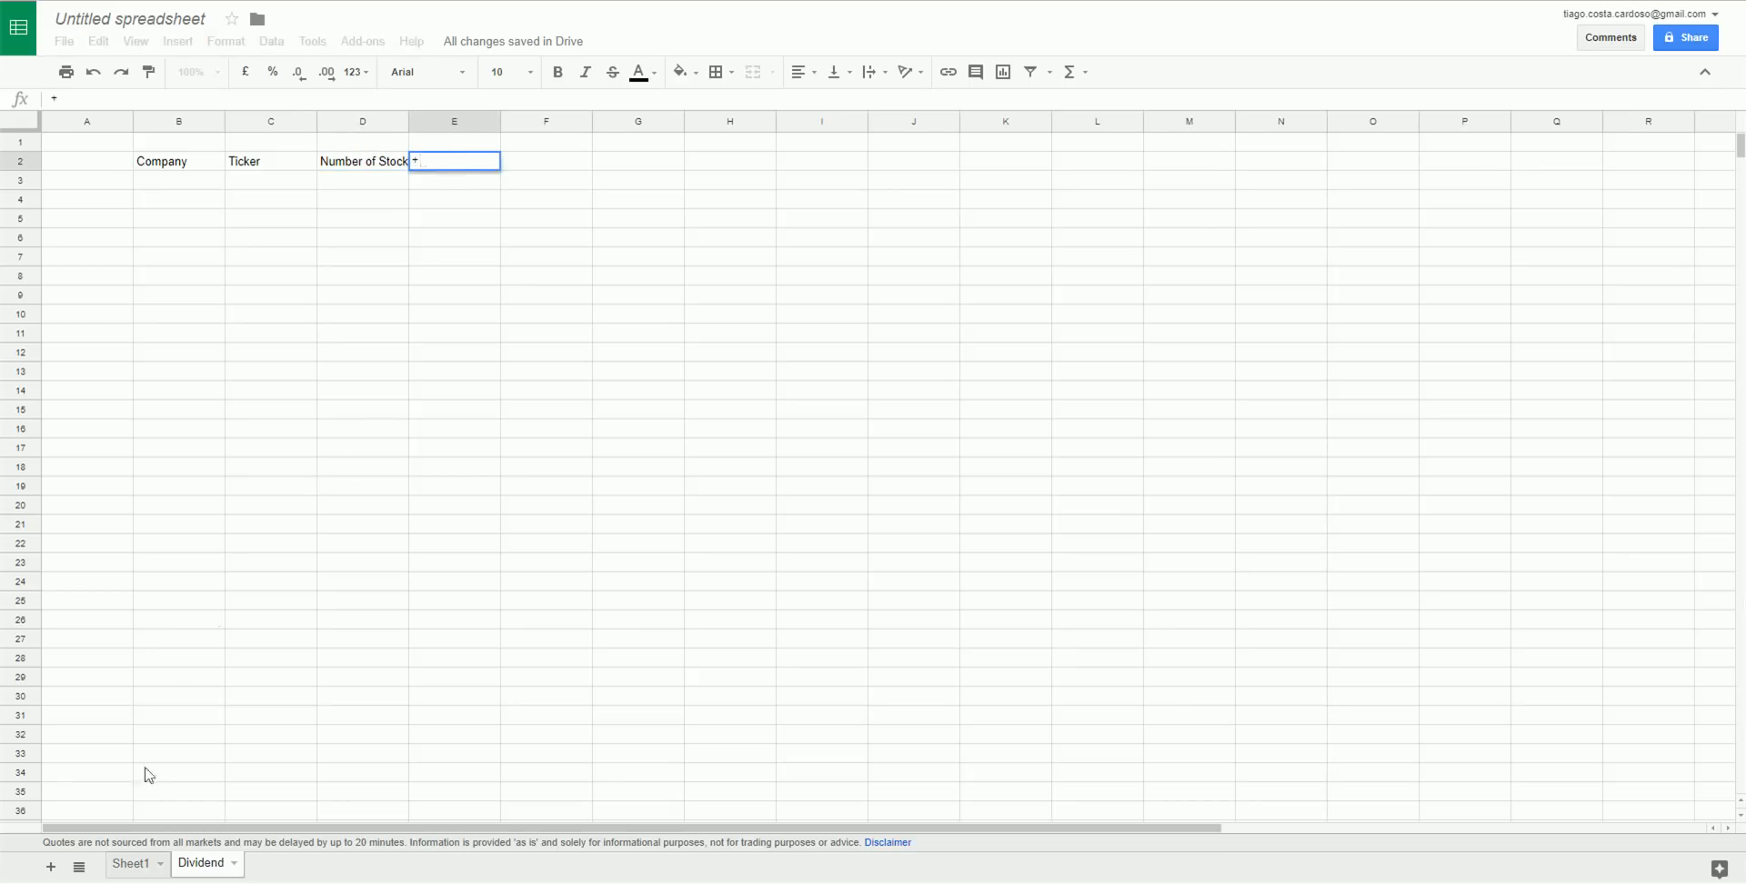
left_click(130, 862)
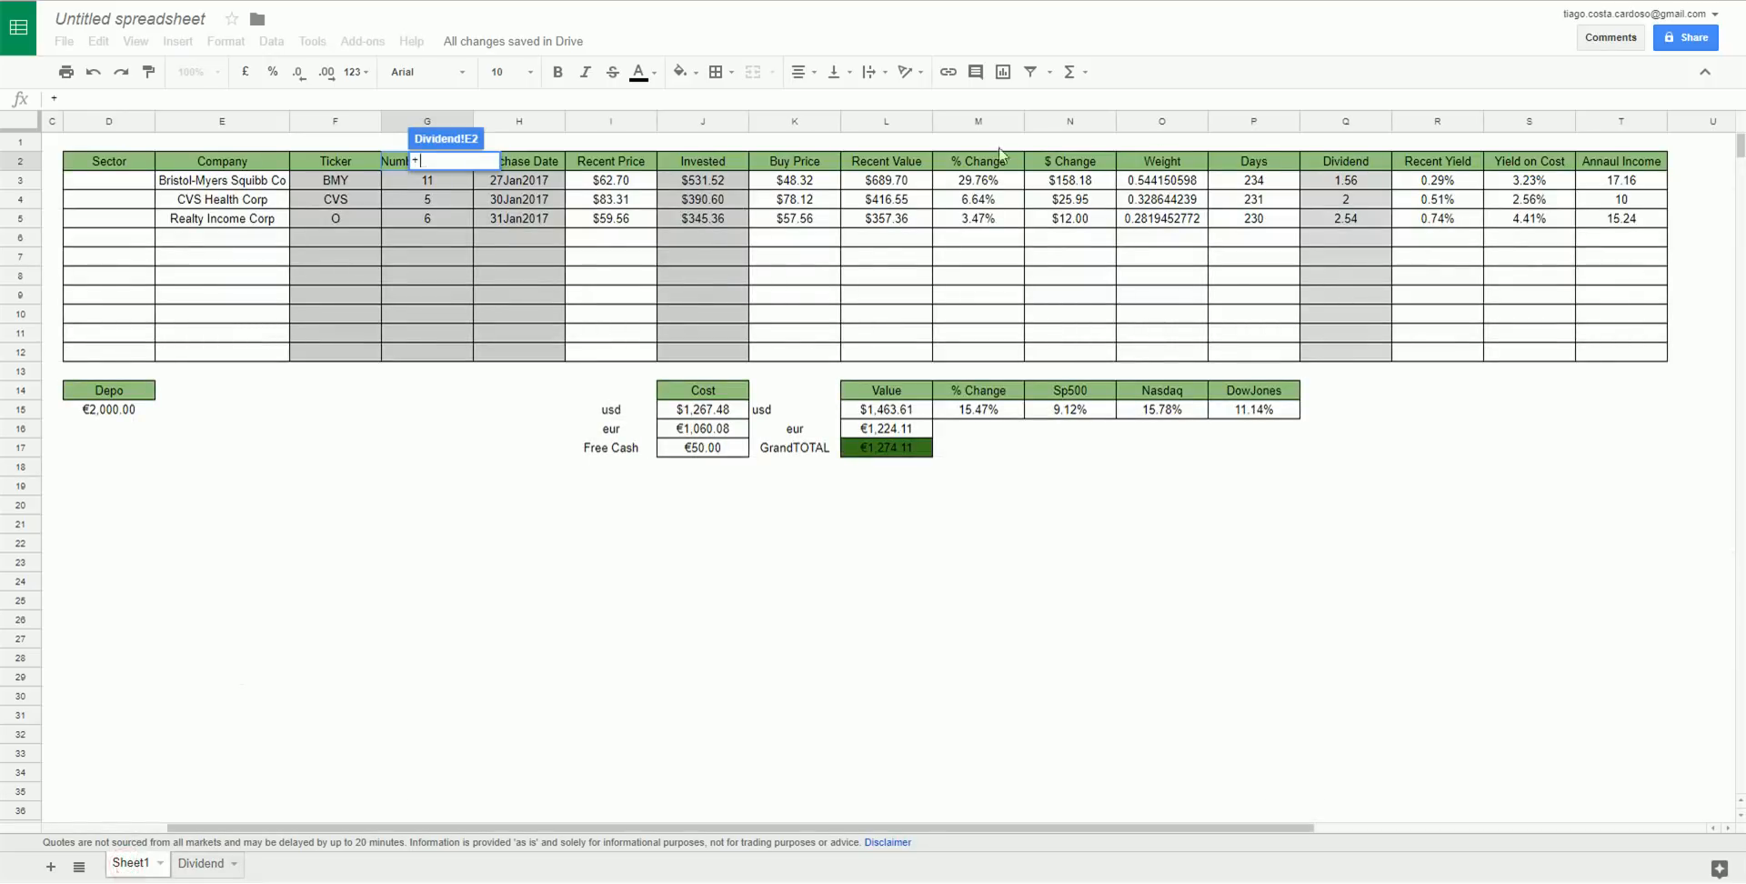
left_click(1364, 171)
key("Return")
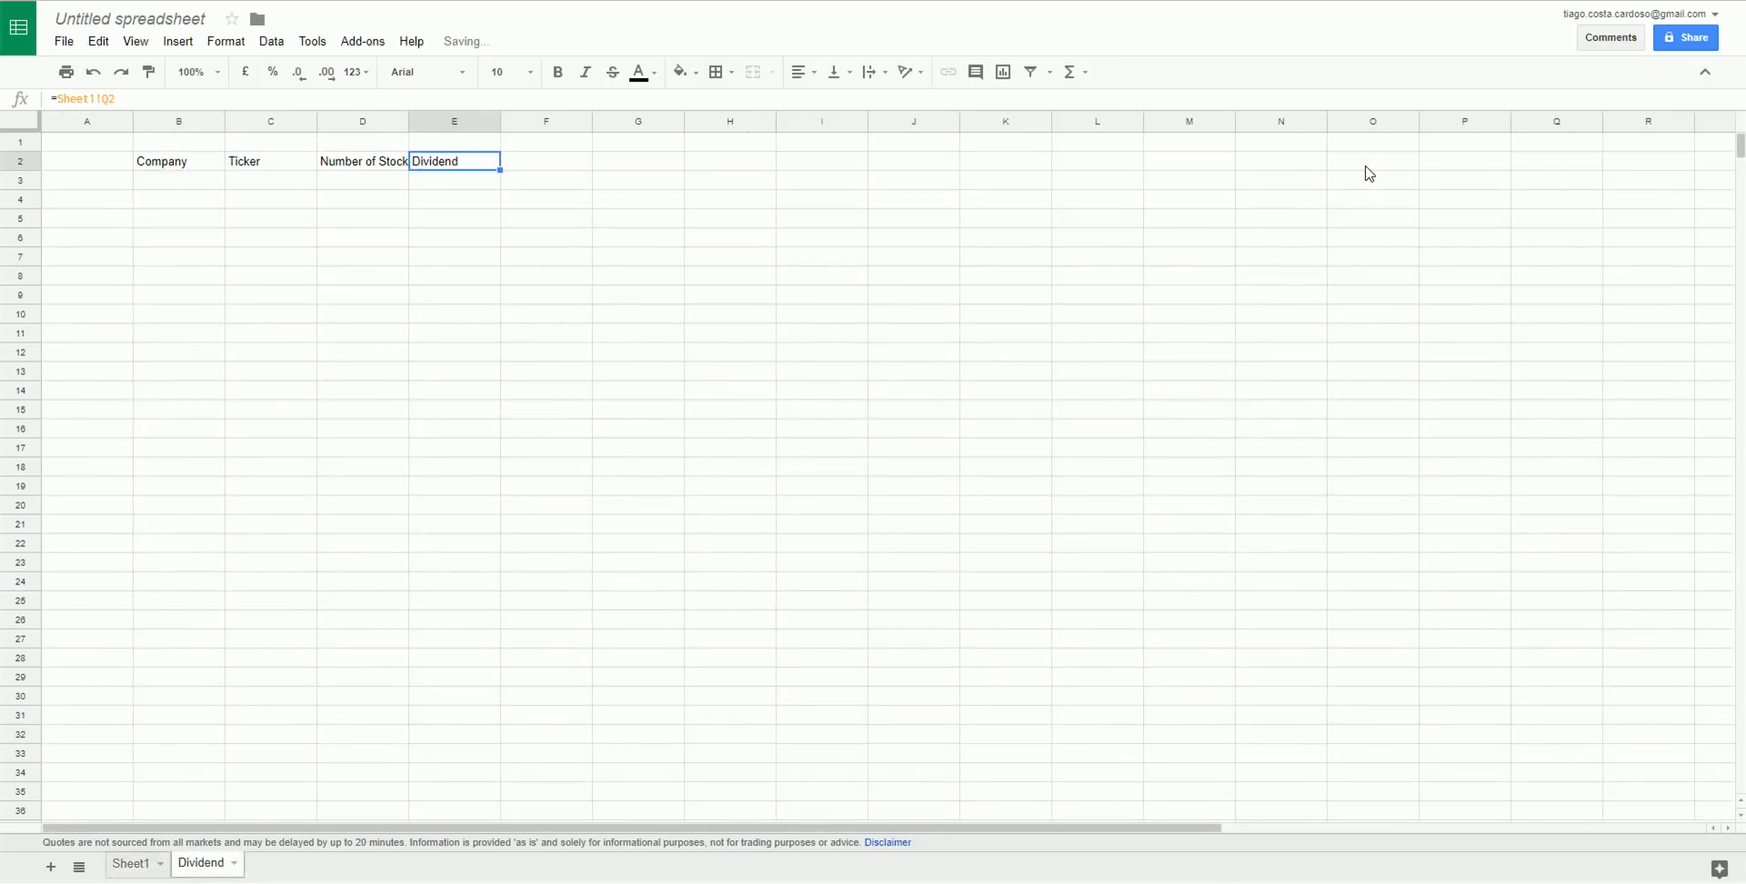
key("Tab")
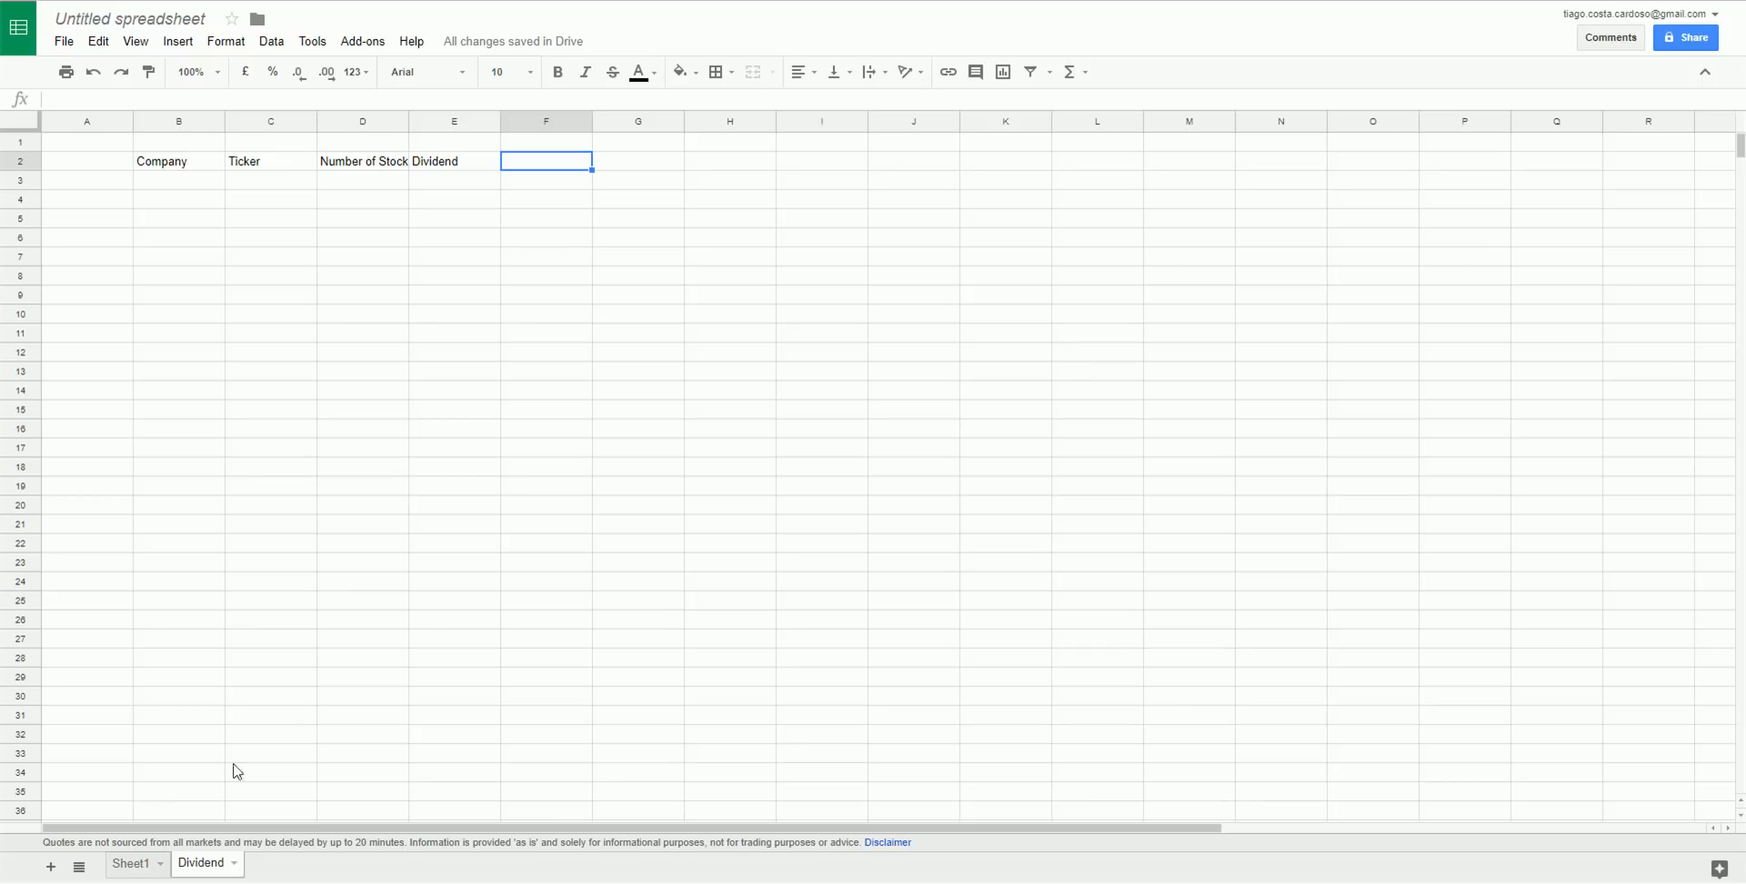
type("+")
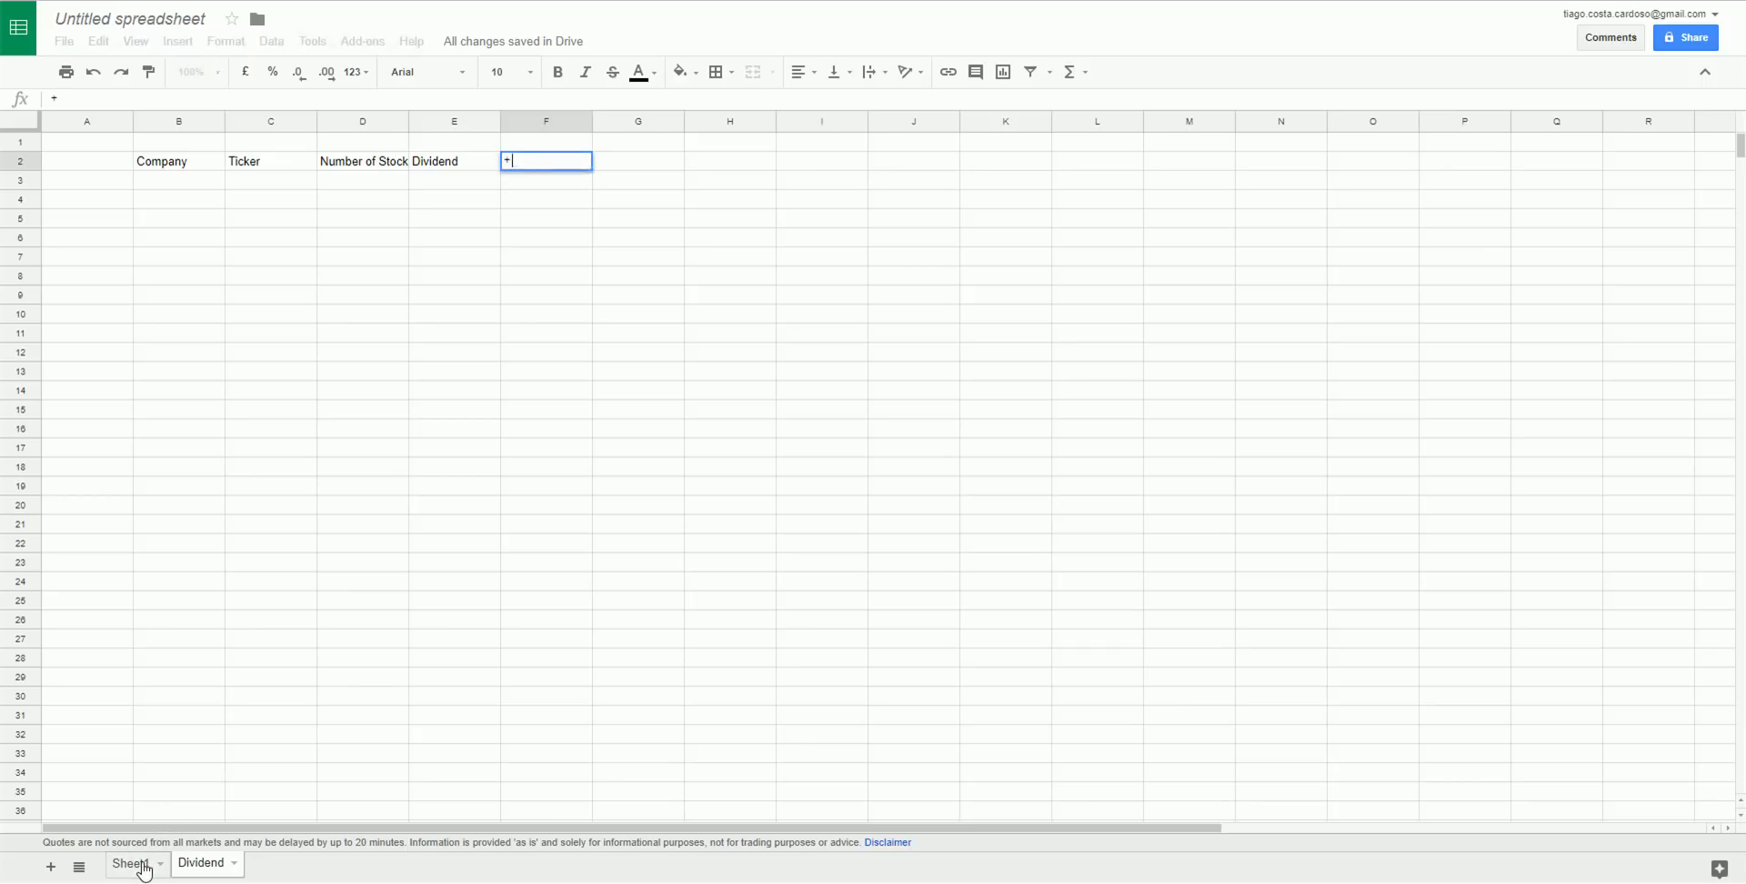
left_click(153, 871)
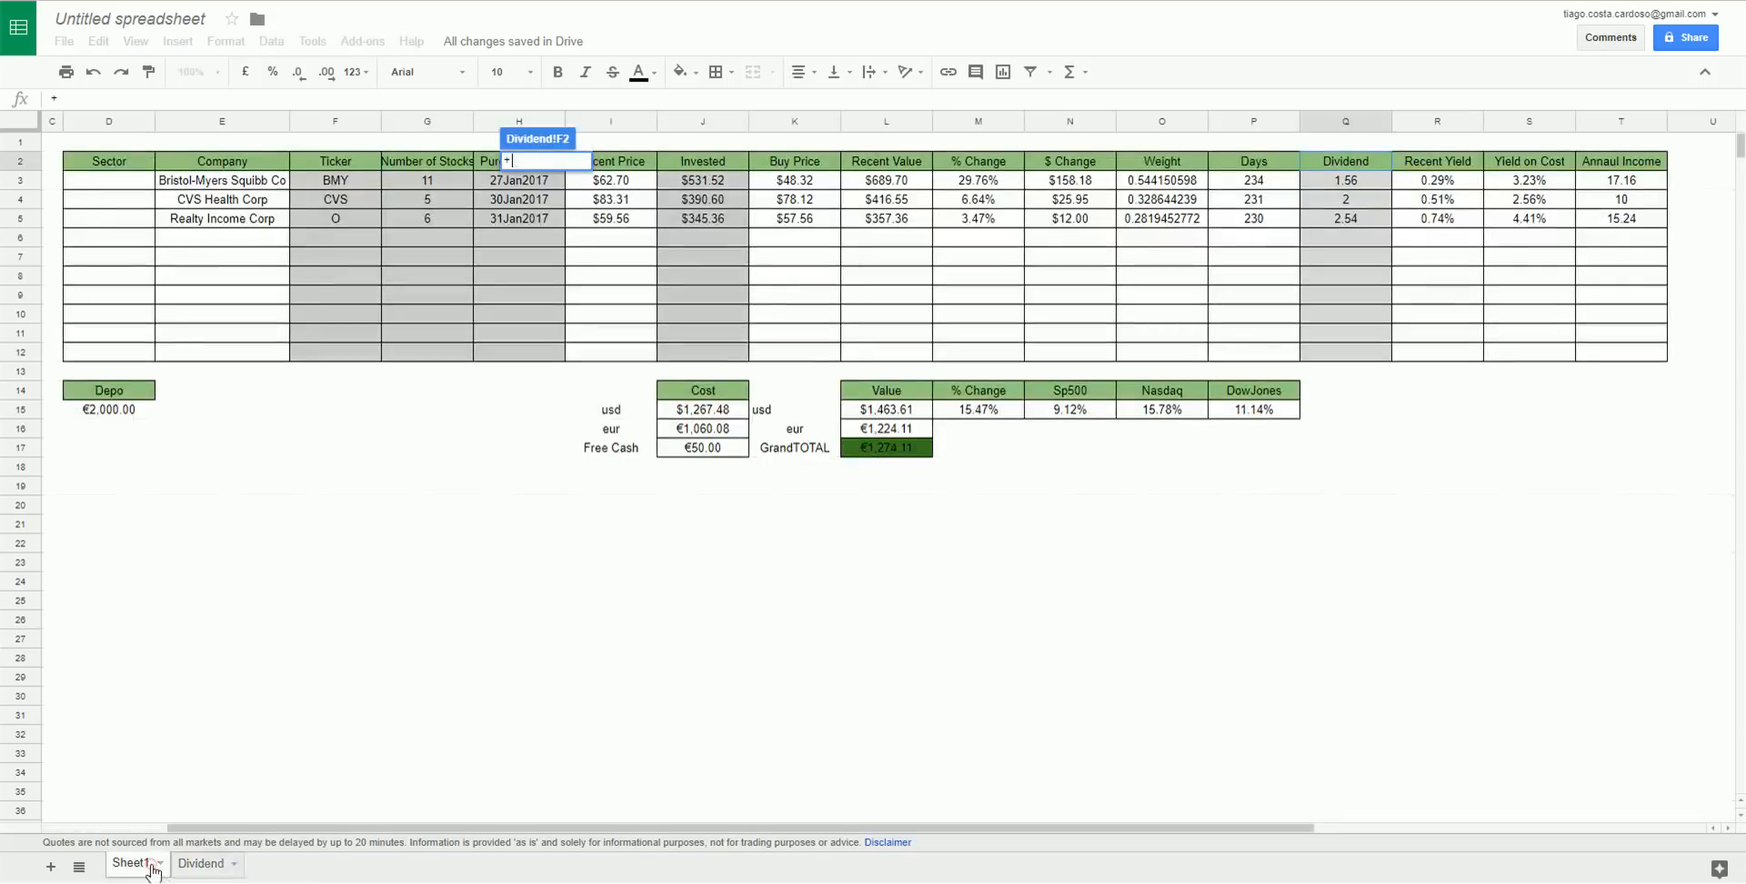
left_click(1542, 163)
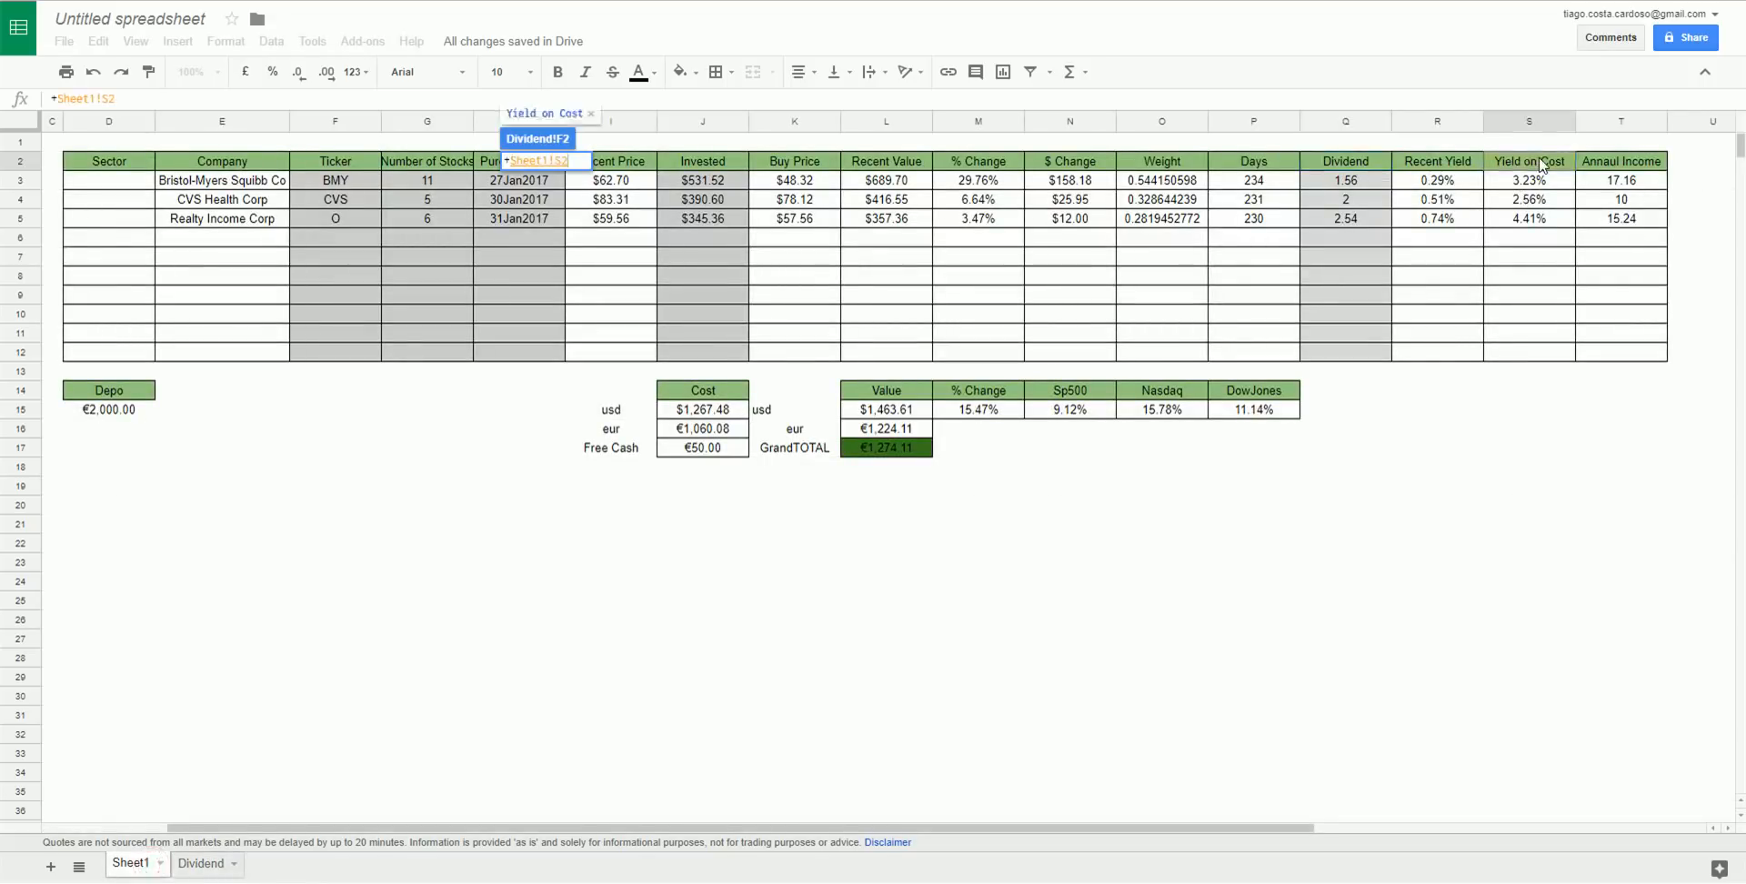
key("Return")
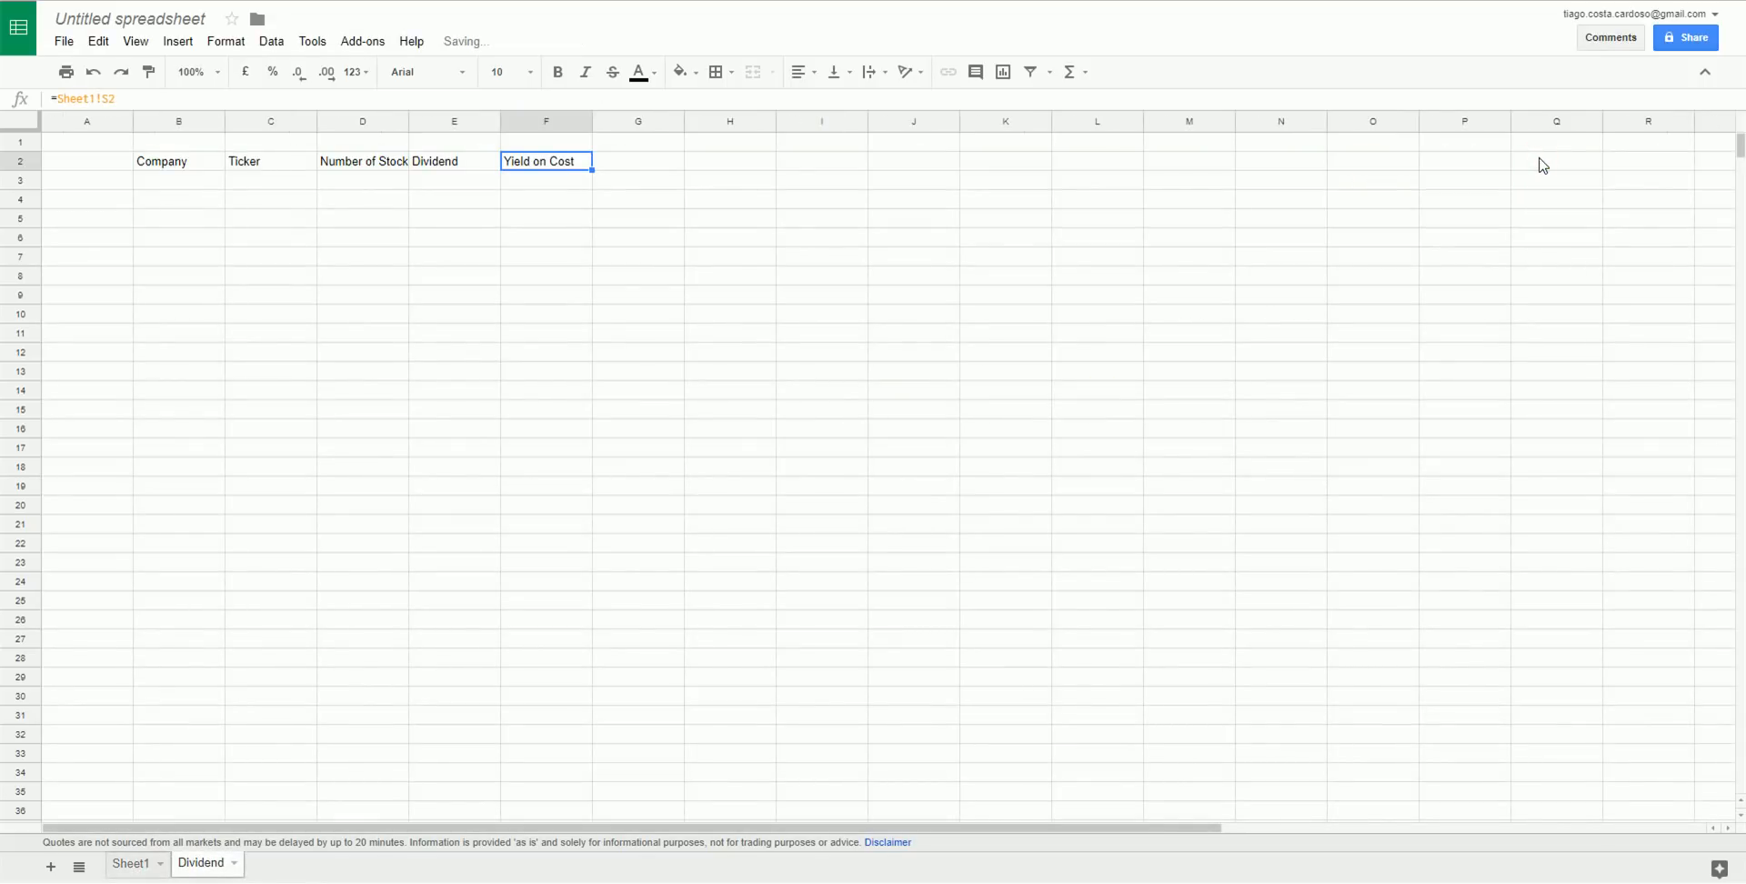
Fill the linked headings B2:F2 down to row 6 and fit the Company and Ticker columns to their contents.
key("Left")
key("Down")
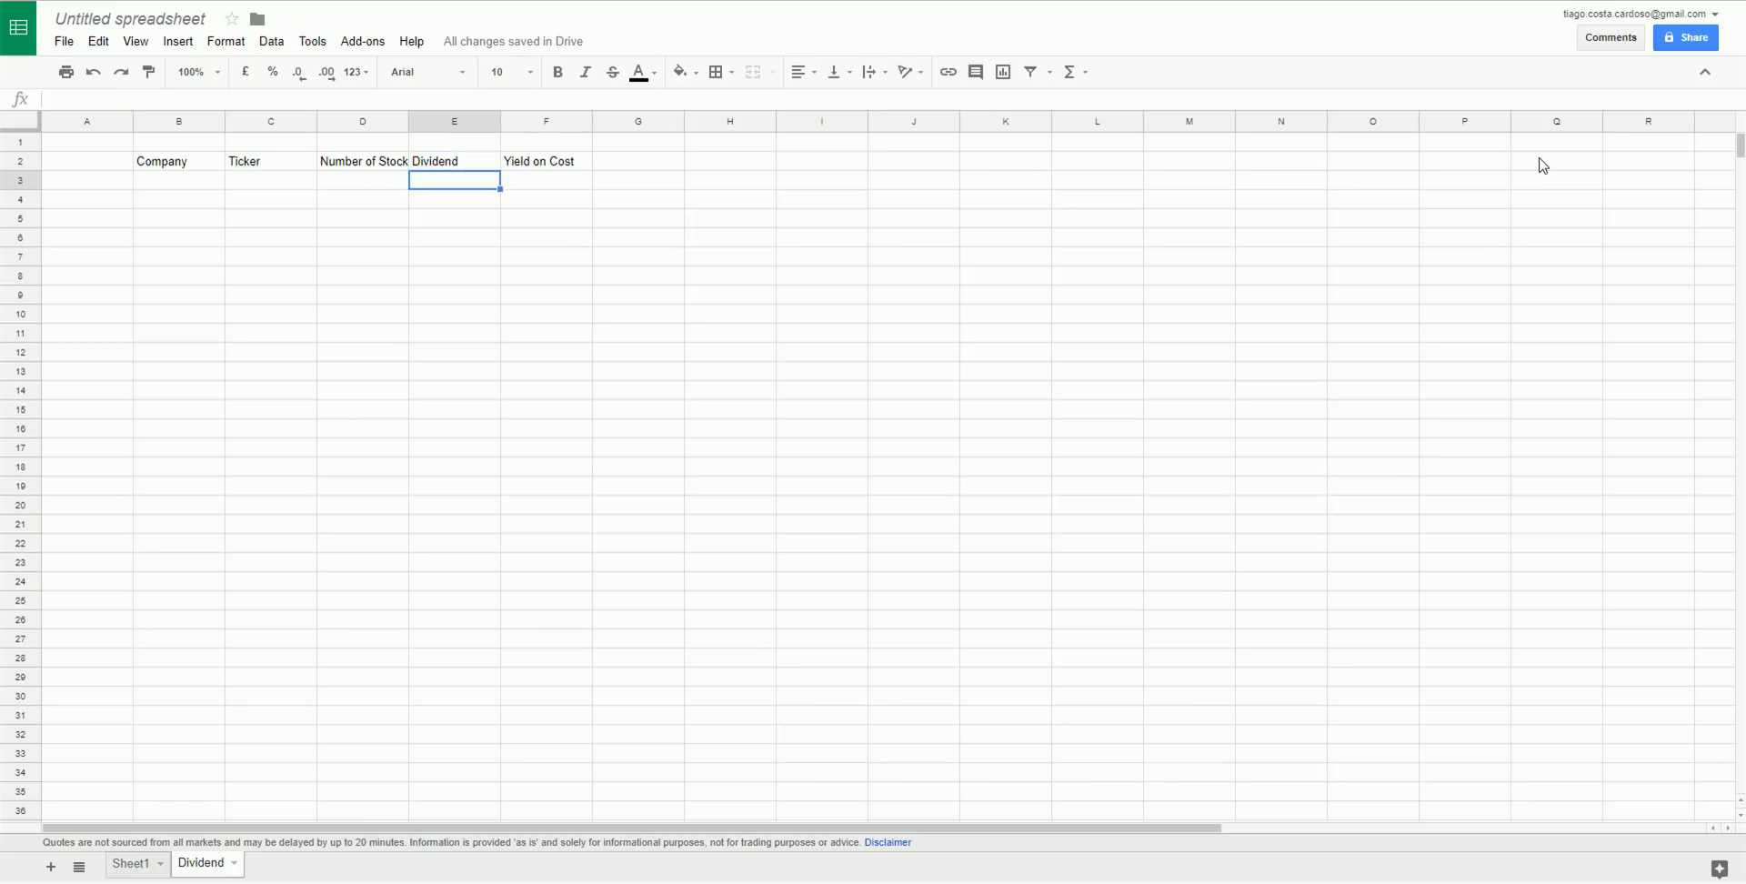
left_click_drag(182, 169, 585, 237)
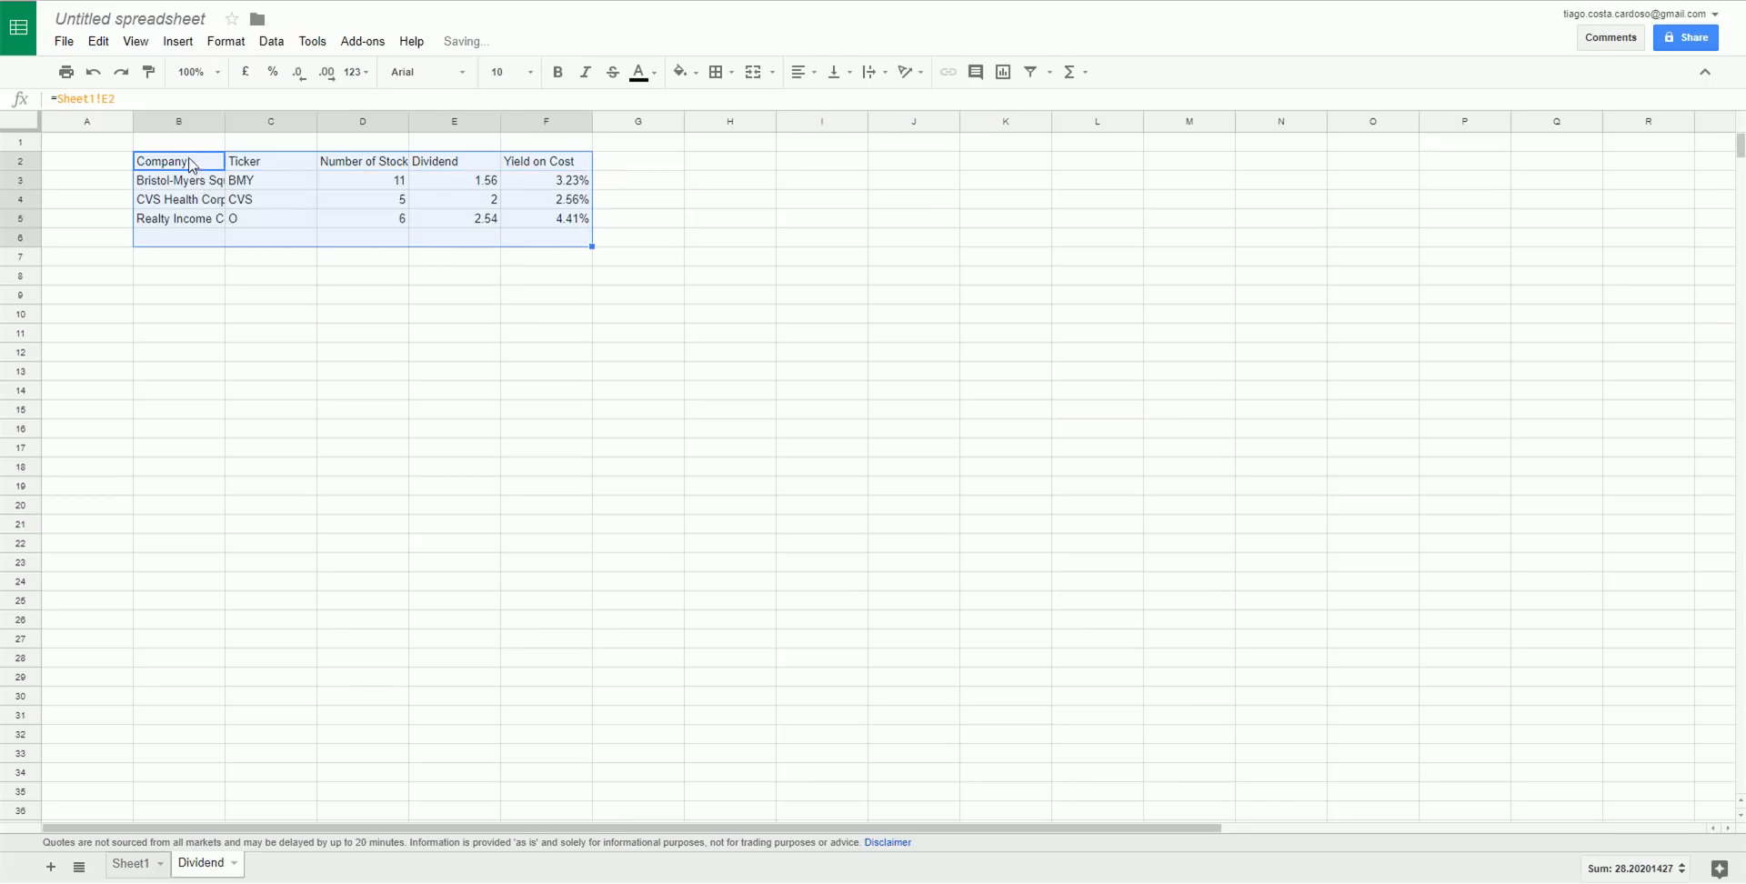
double_click(224, 121)
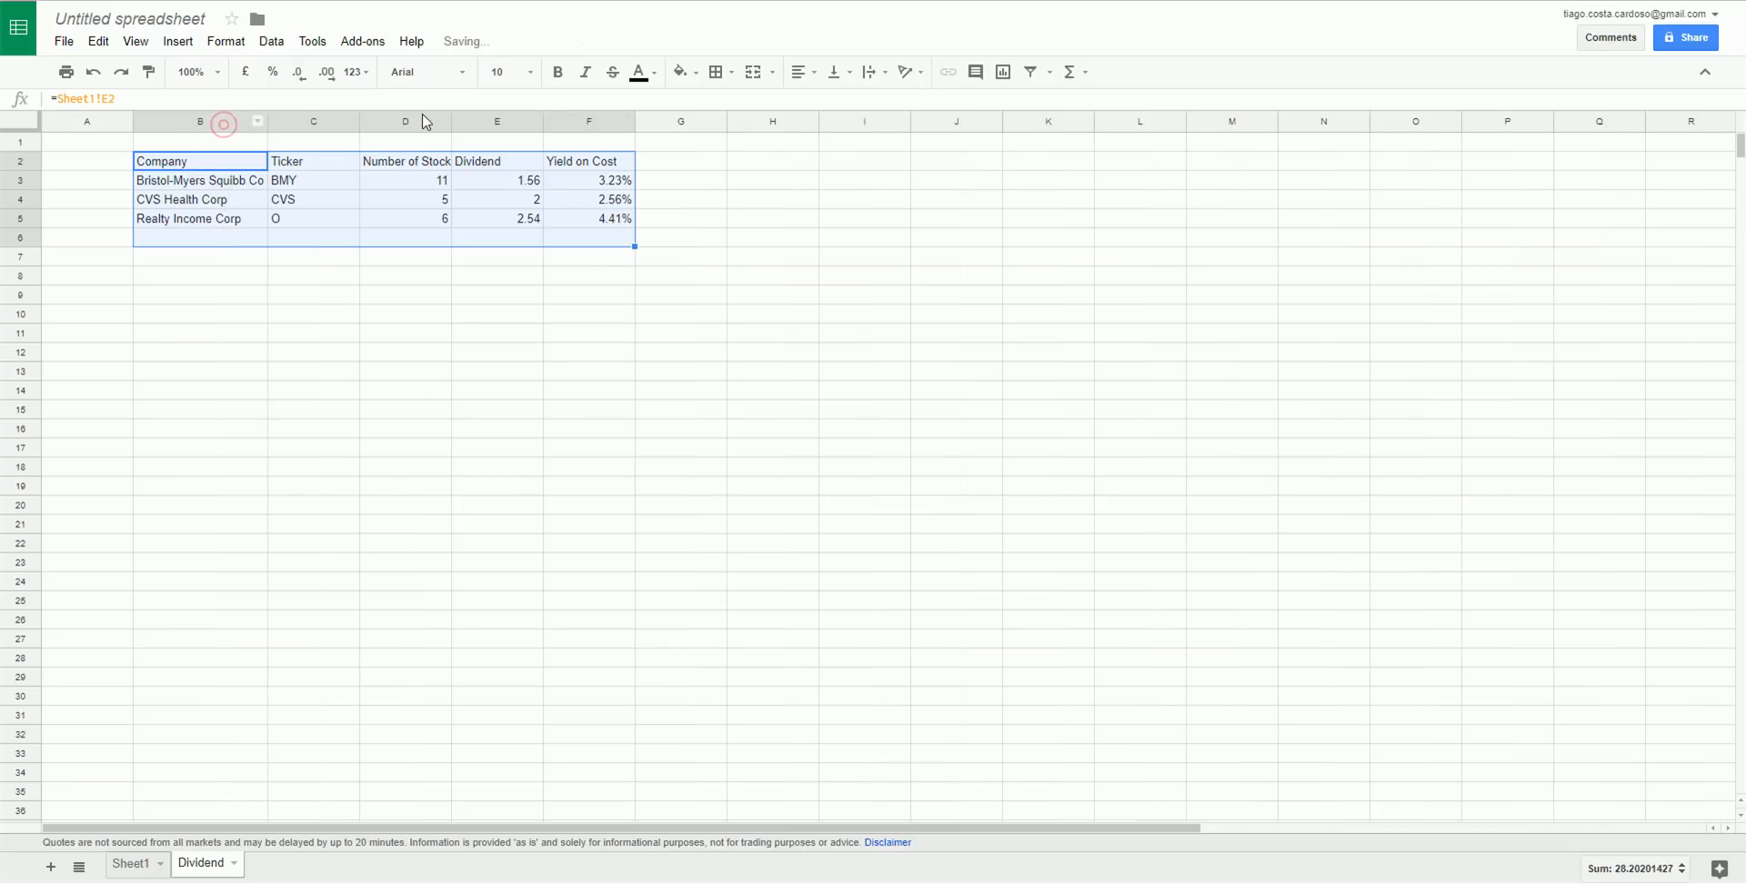
double_click(358, 120)
Apply all borders to the dividend table range B2:F19.
left_click_drag(232, 164, 537, 163)
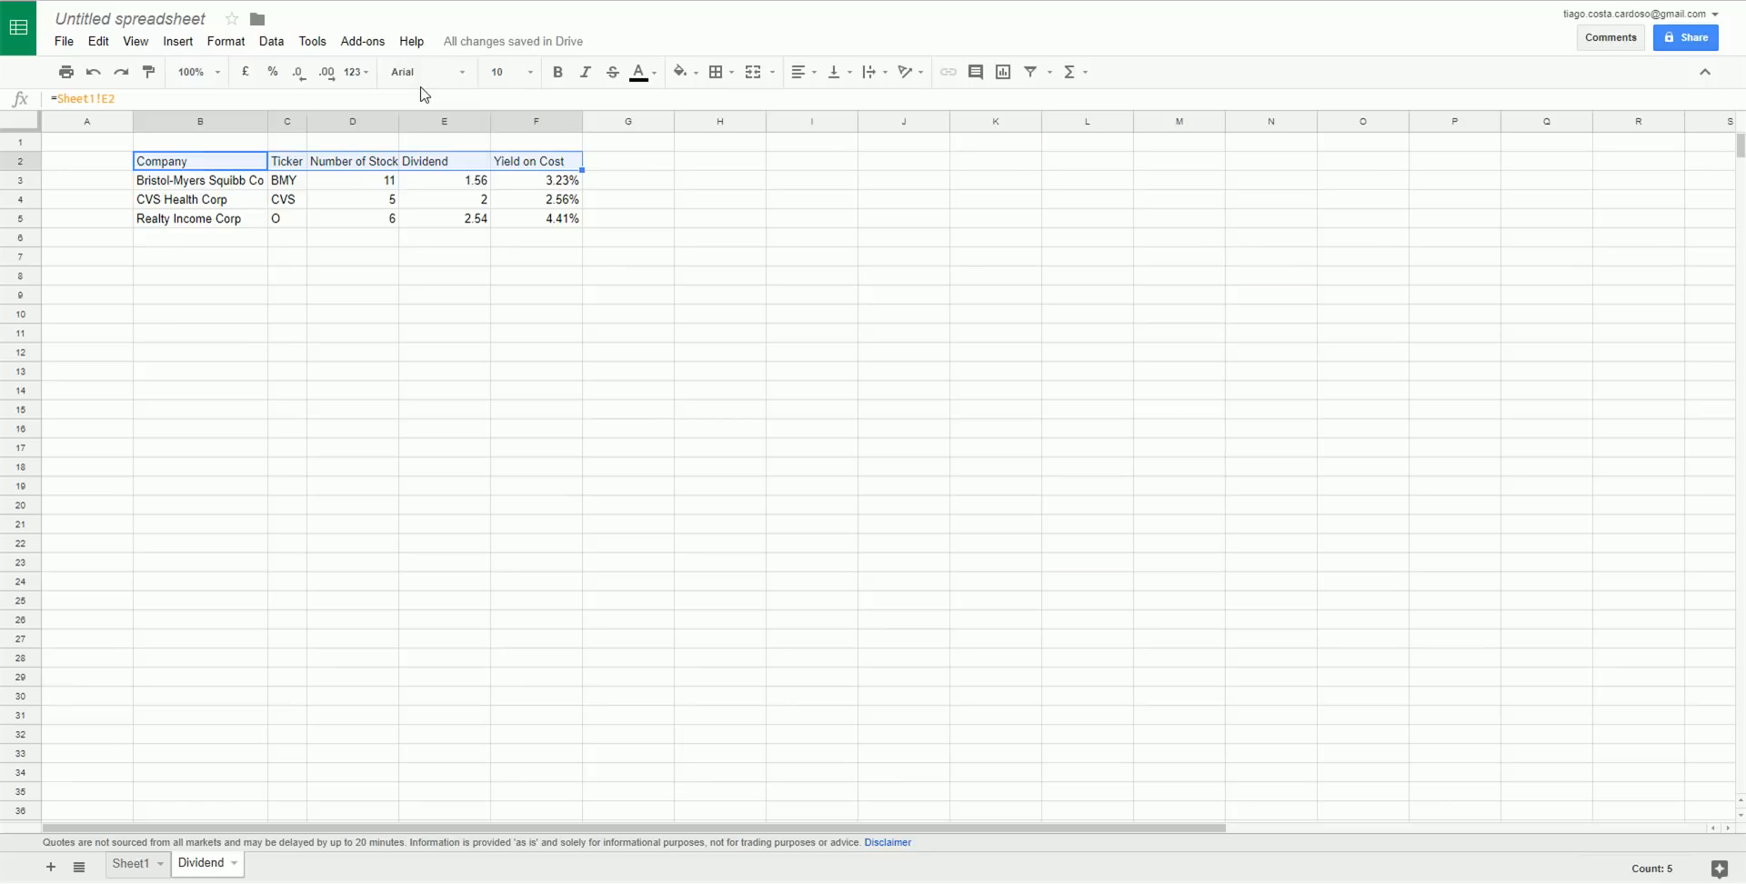
left_click_drag(202, 166, 573, 488)
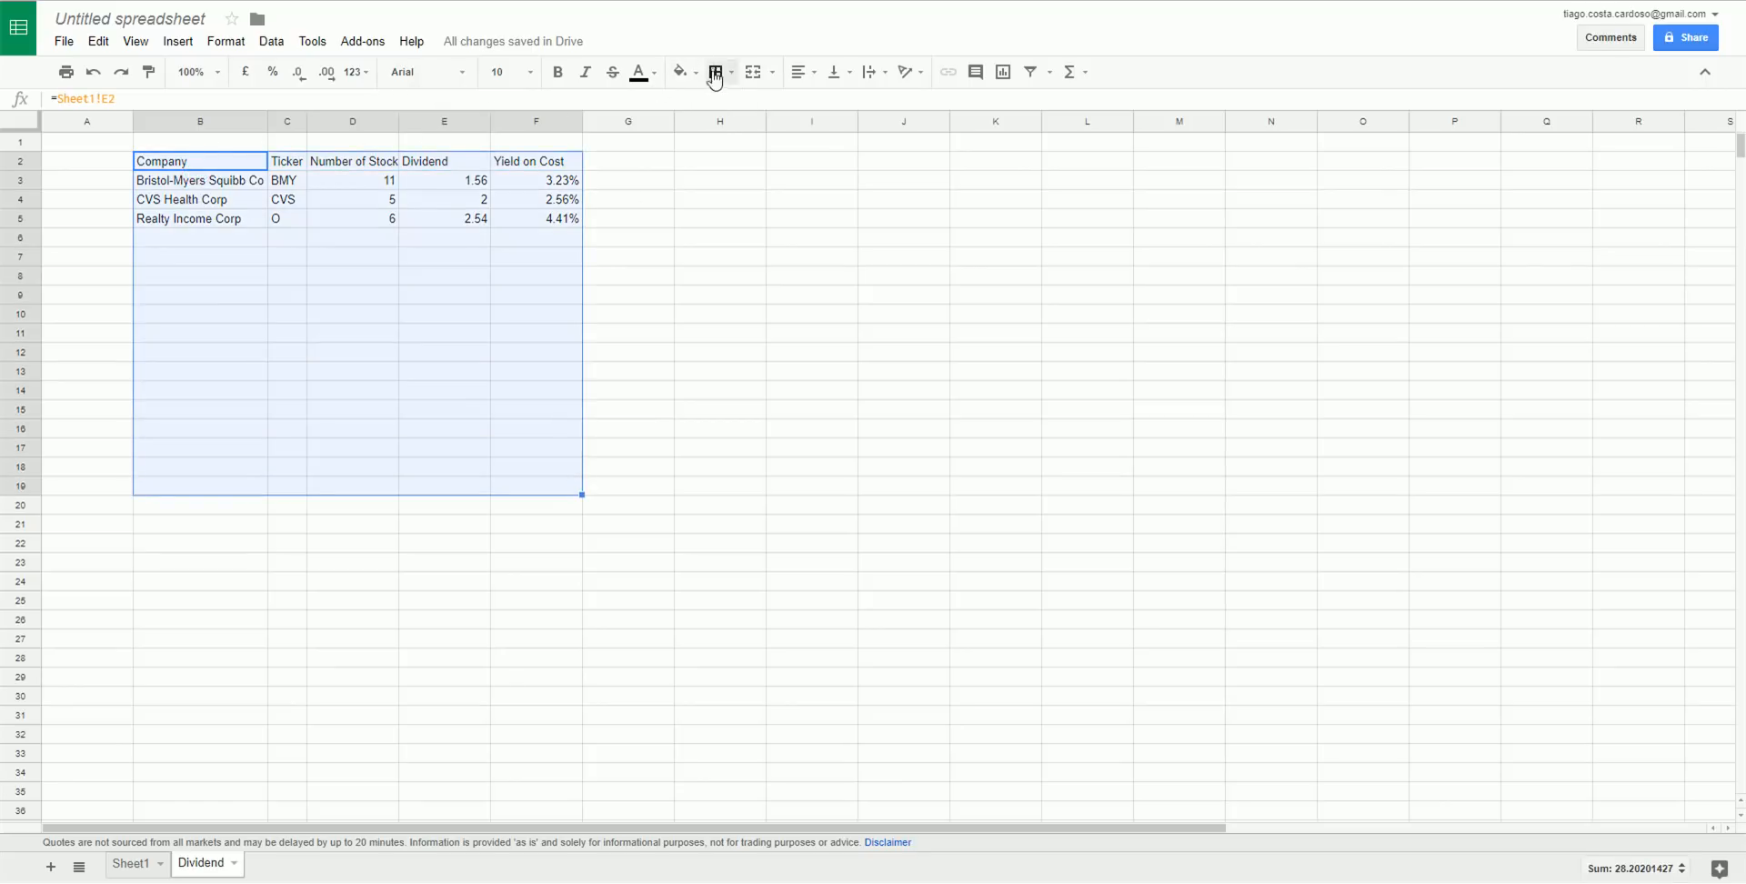
left_click(717, 72)
left_click(725, 110)
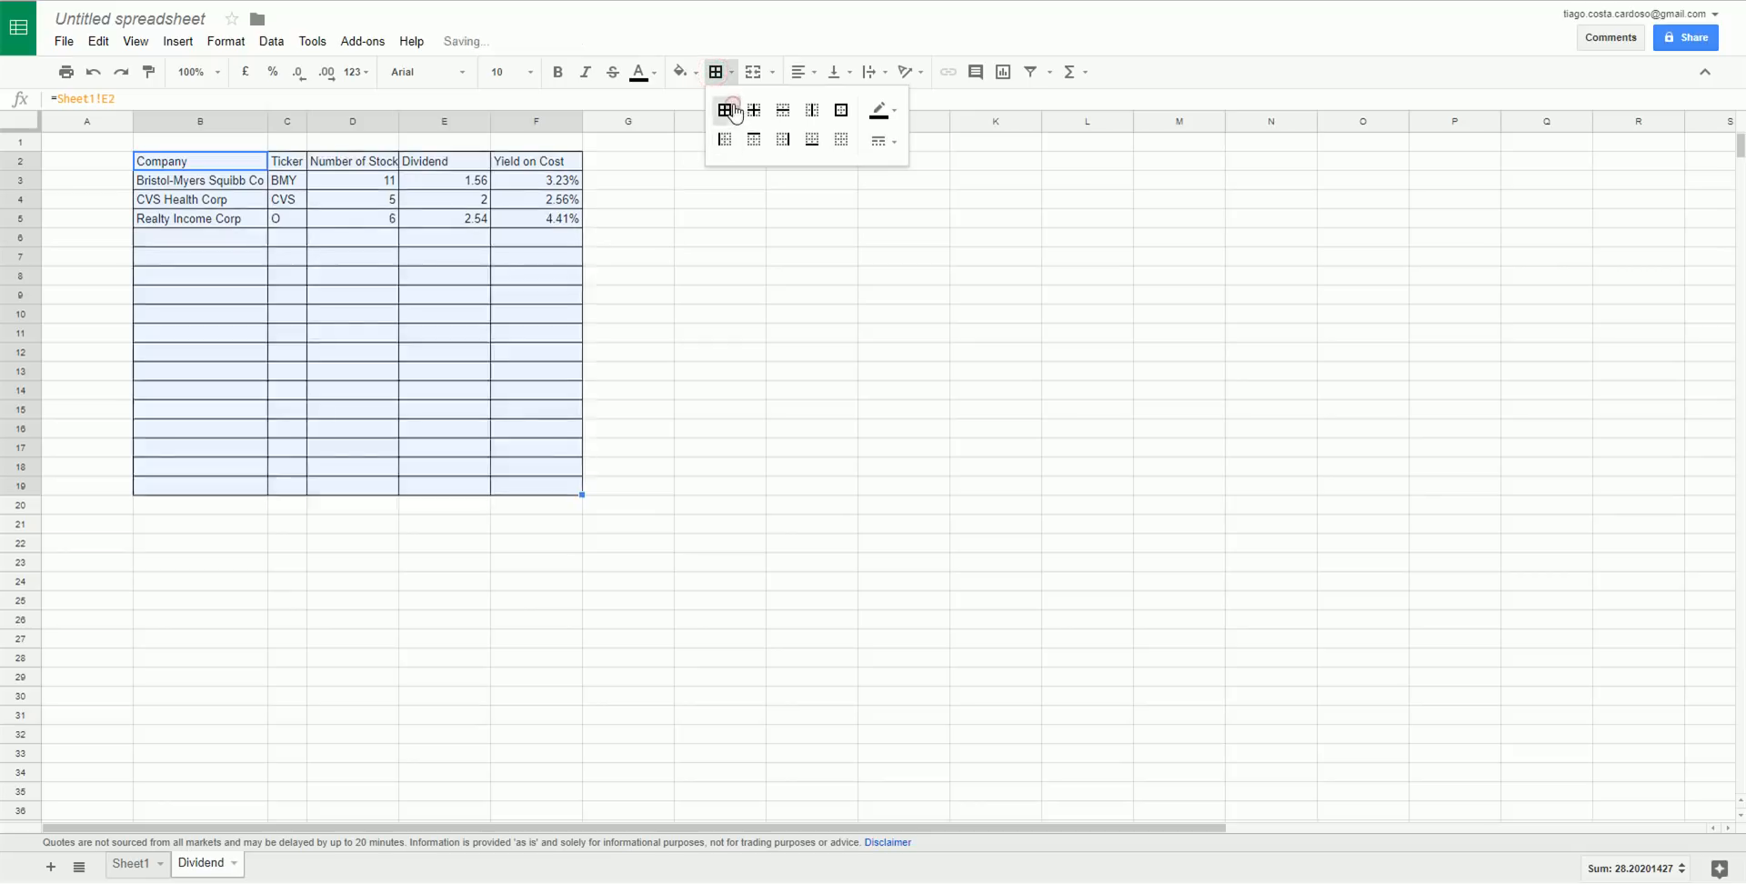
Hide the gridlines on the Dividend sheet and shrink column G into a narrow spacer beside the table.
left_click(663, 222)
left_click(127, 45)
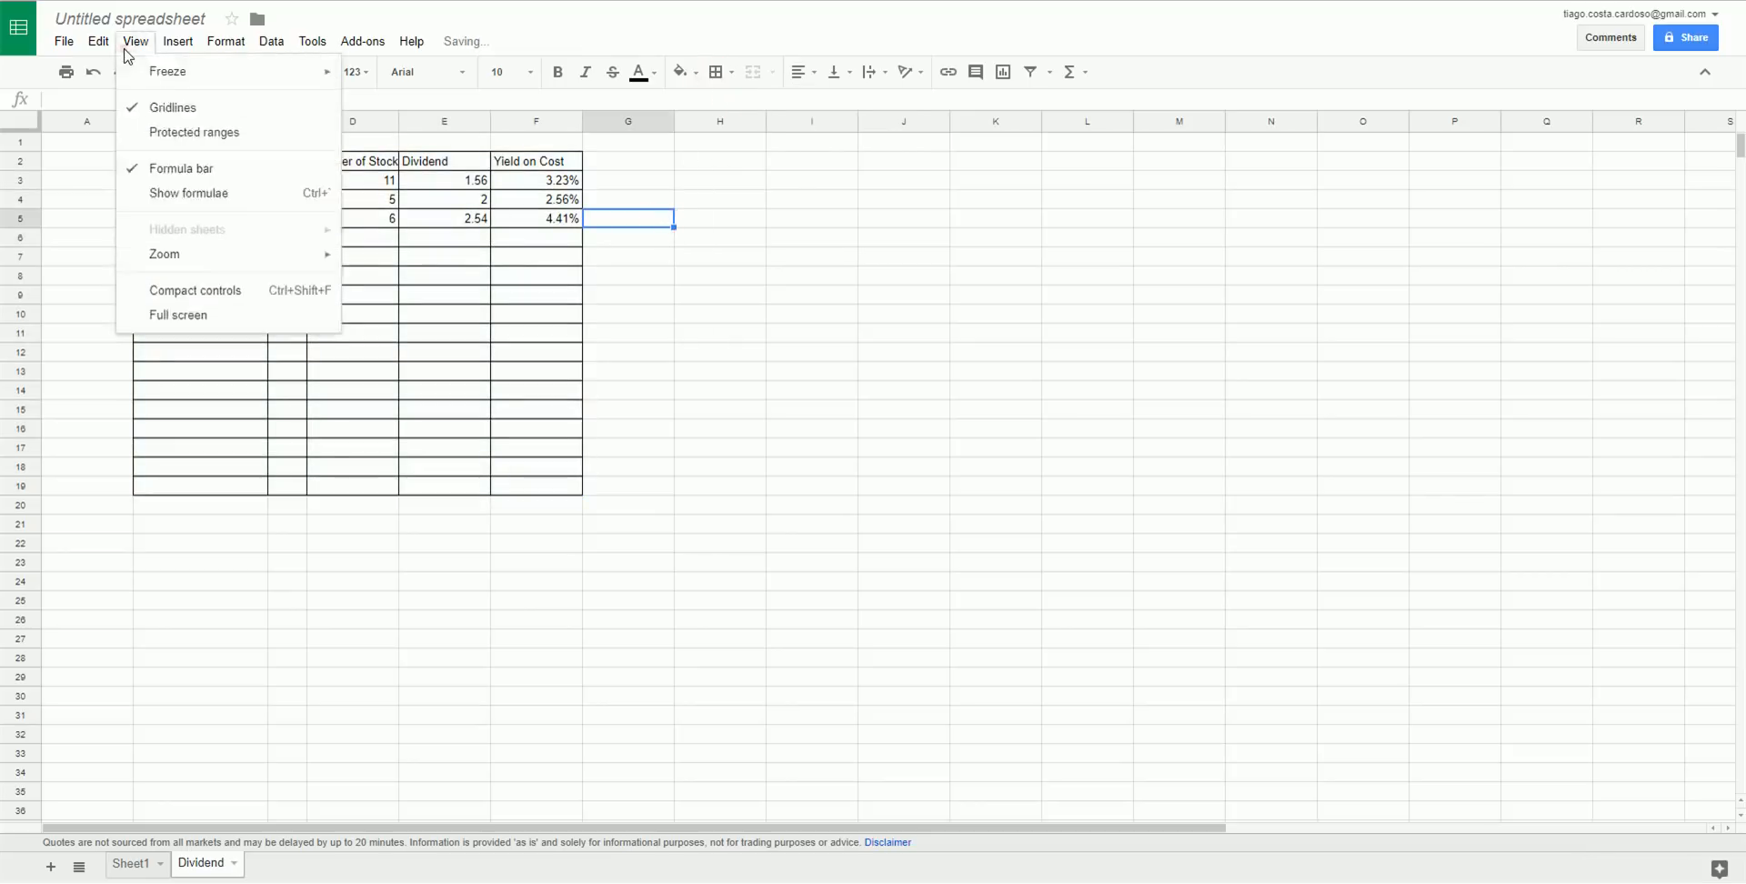
left_click(175, 107)
left_click(578, 237)
left_click_drag(672, 124, 598, 130)
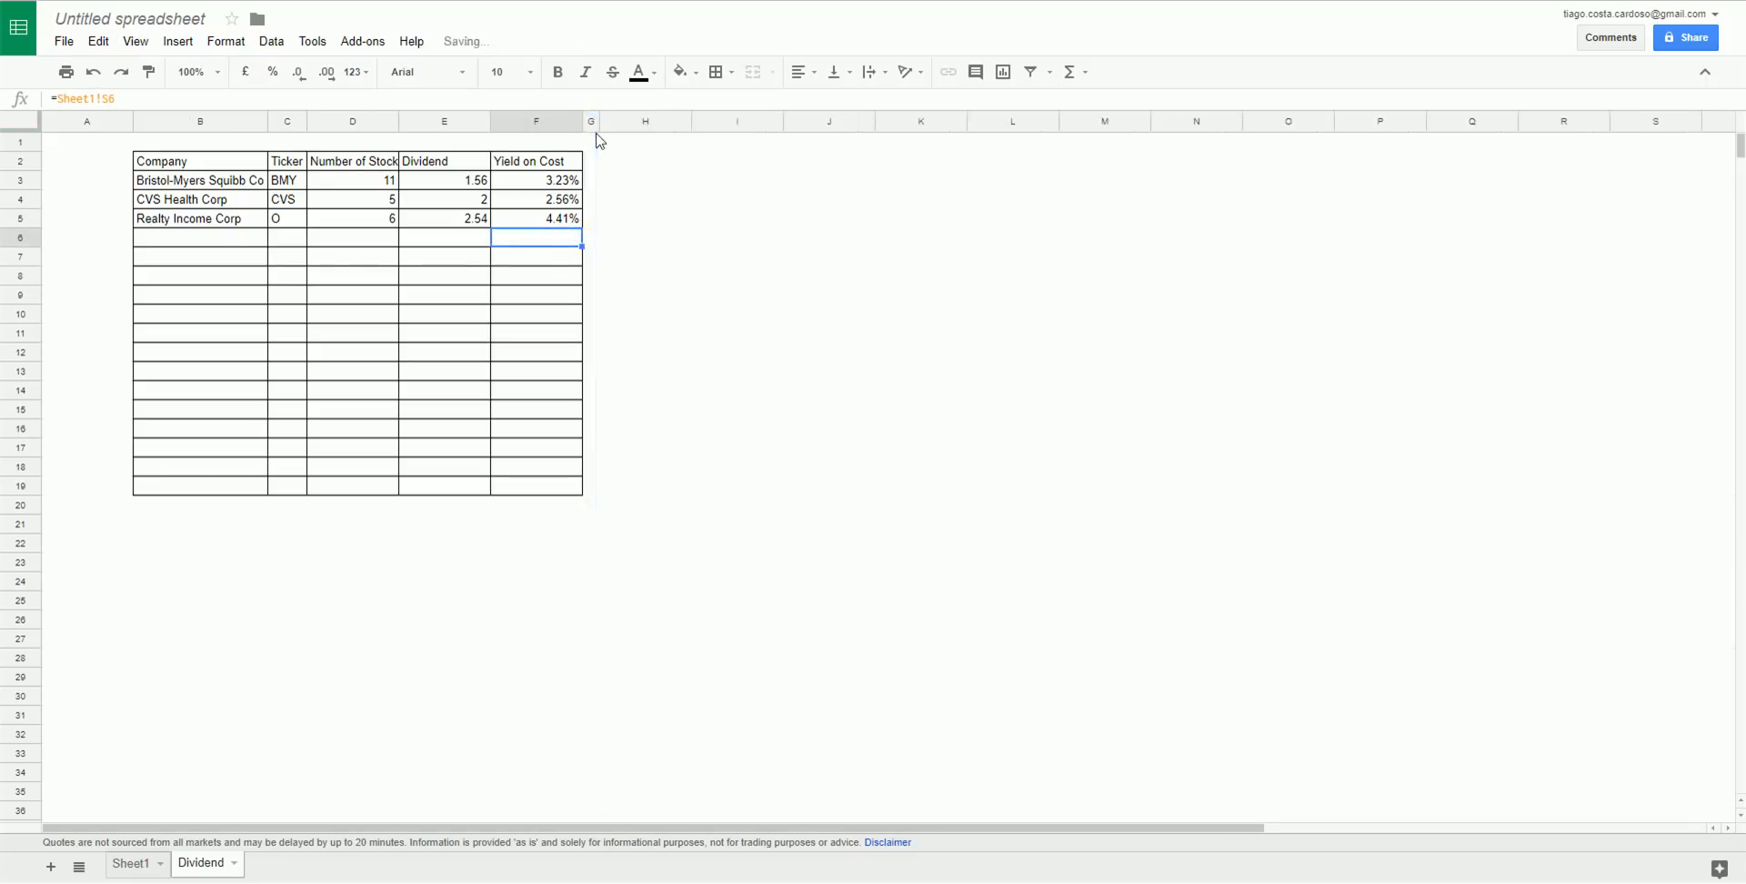
Enter the month headings Jan through Dec in H2:S2.
left_click(656, 163)
type("Jan")
key("Tab")
type("Fe")
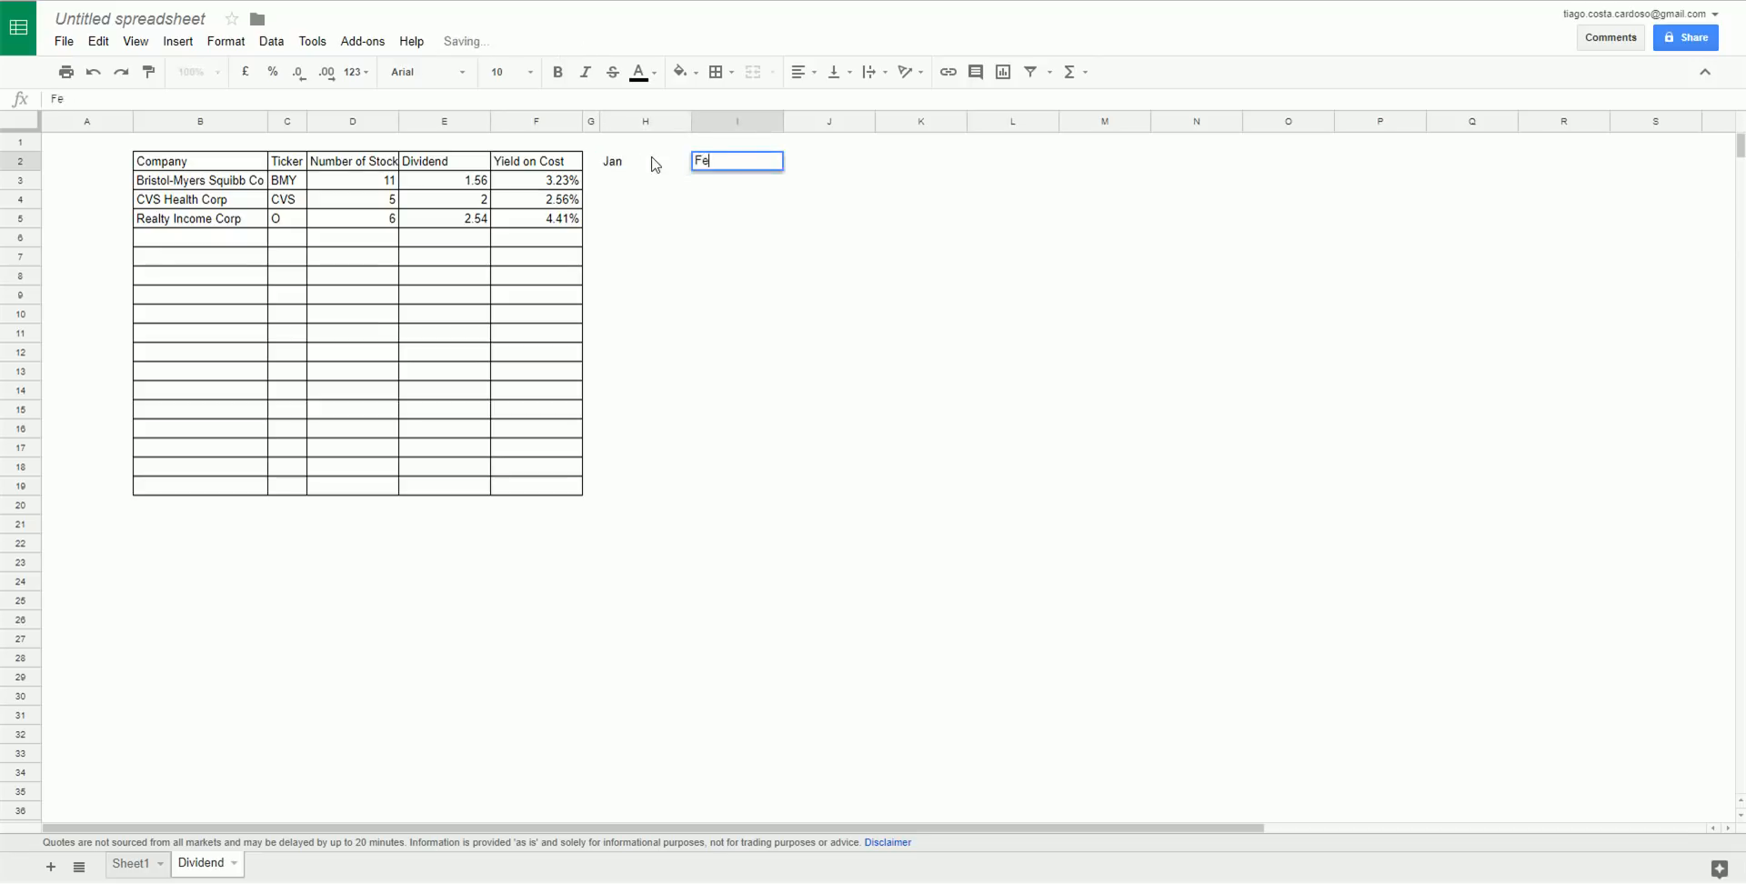
left_click_drag(656, 165, 1679, 160)
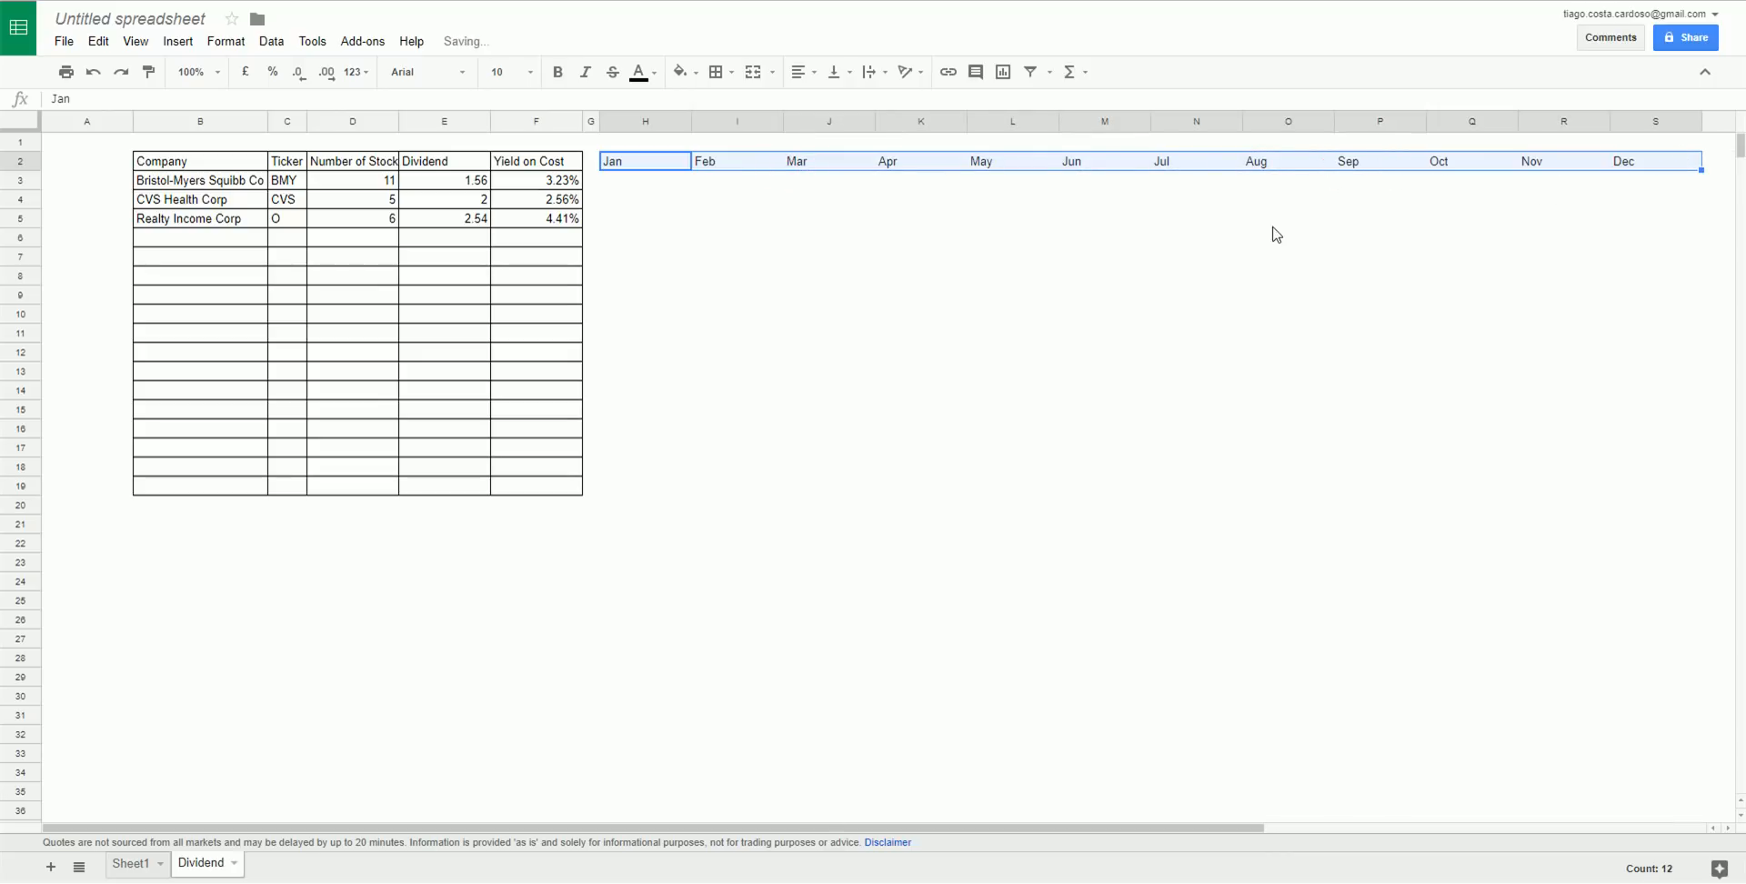
Narrow the month columns H:S to equal widths and apply all borders to the range H2:S19.
left_click_drag(671, 123, 1613, 127)
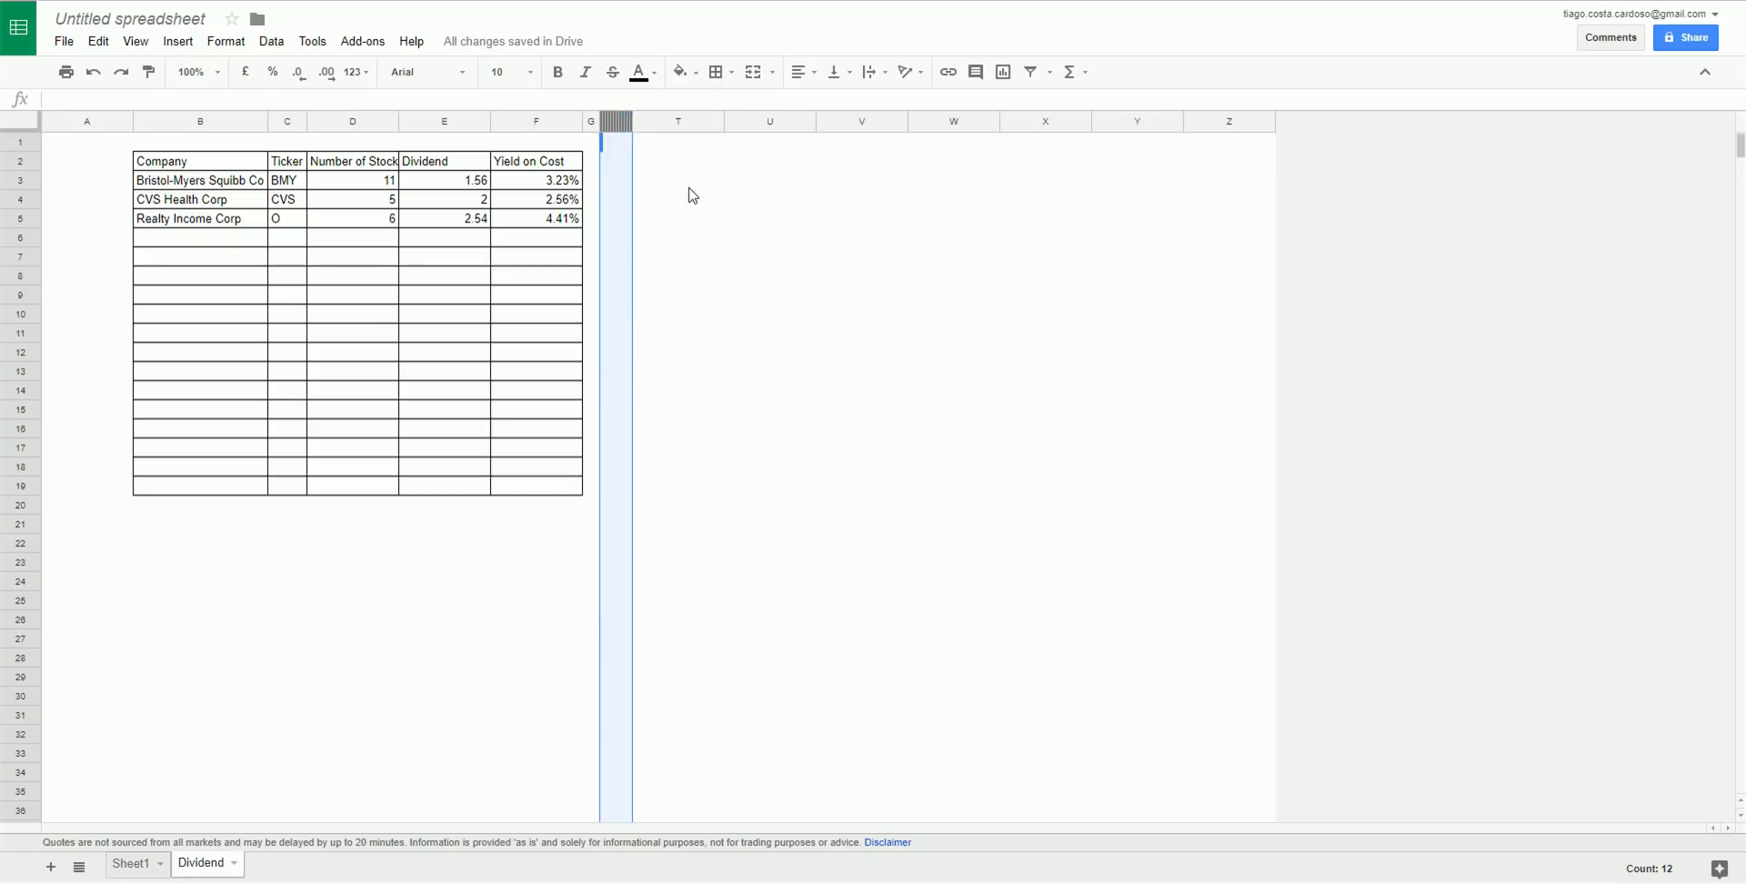
key("ctrl+z")
left_click_drag(691, 125, 1197, 497)
left_click(695, 220)
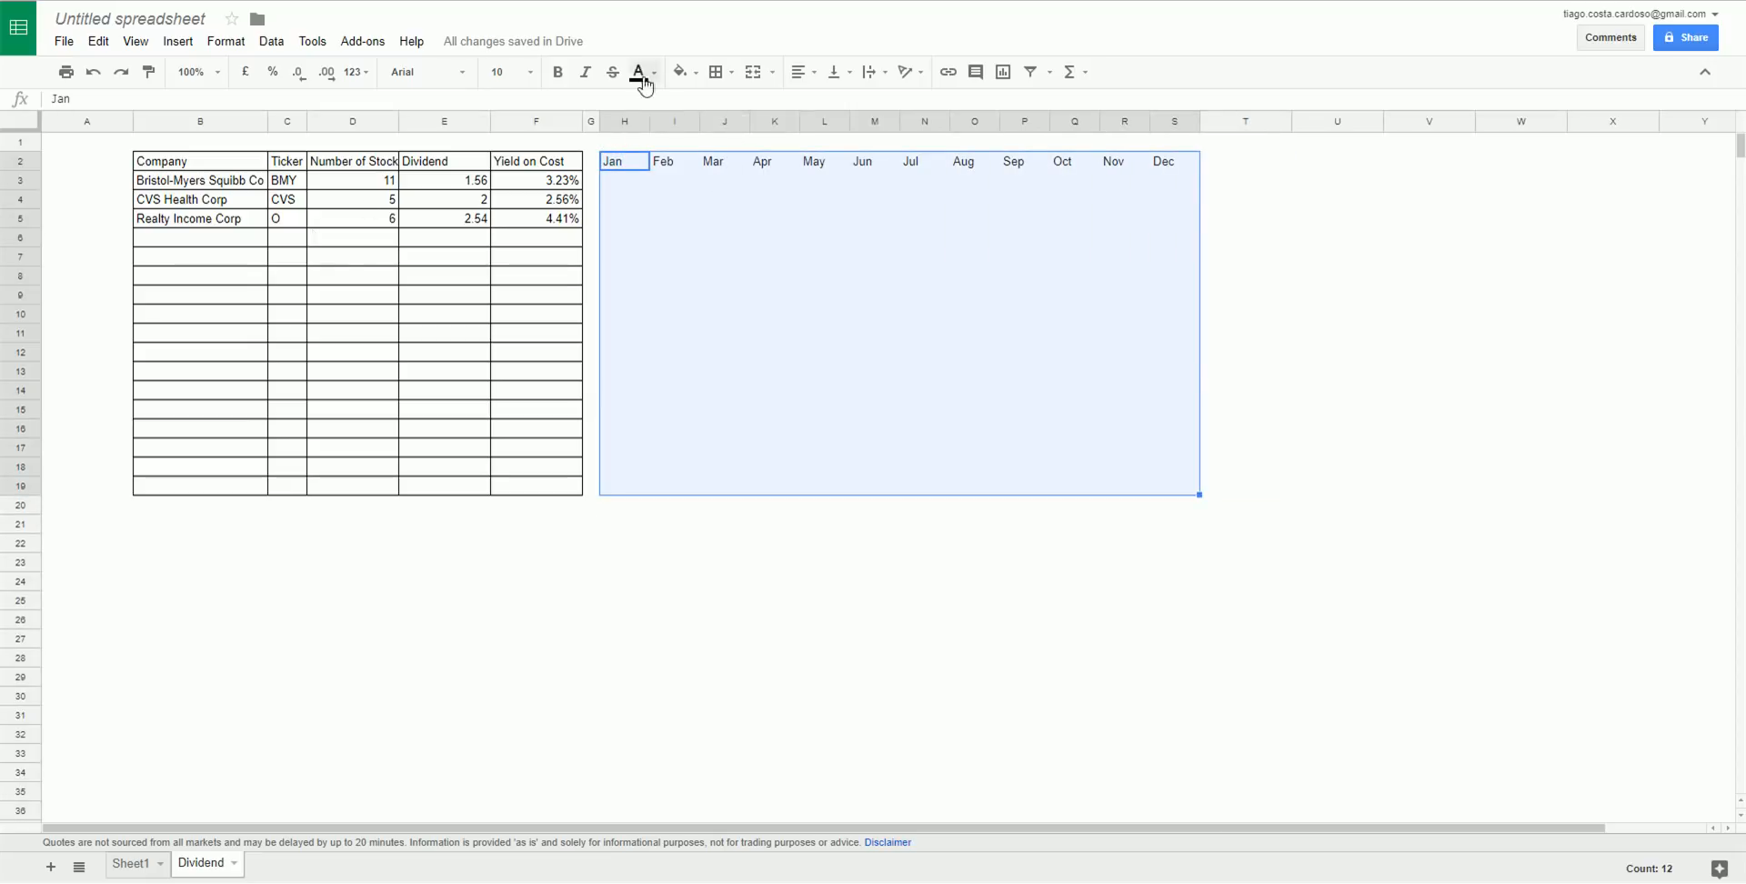
left_click(722, 72)
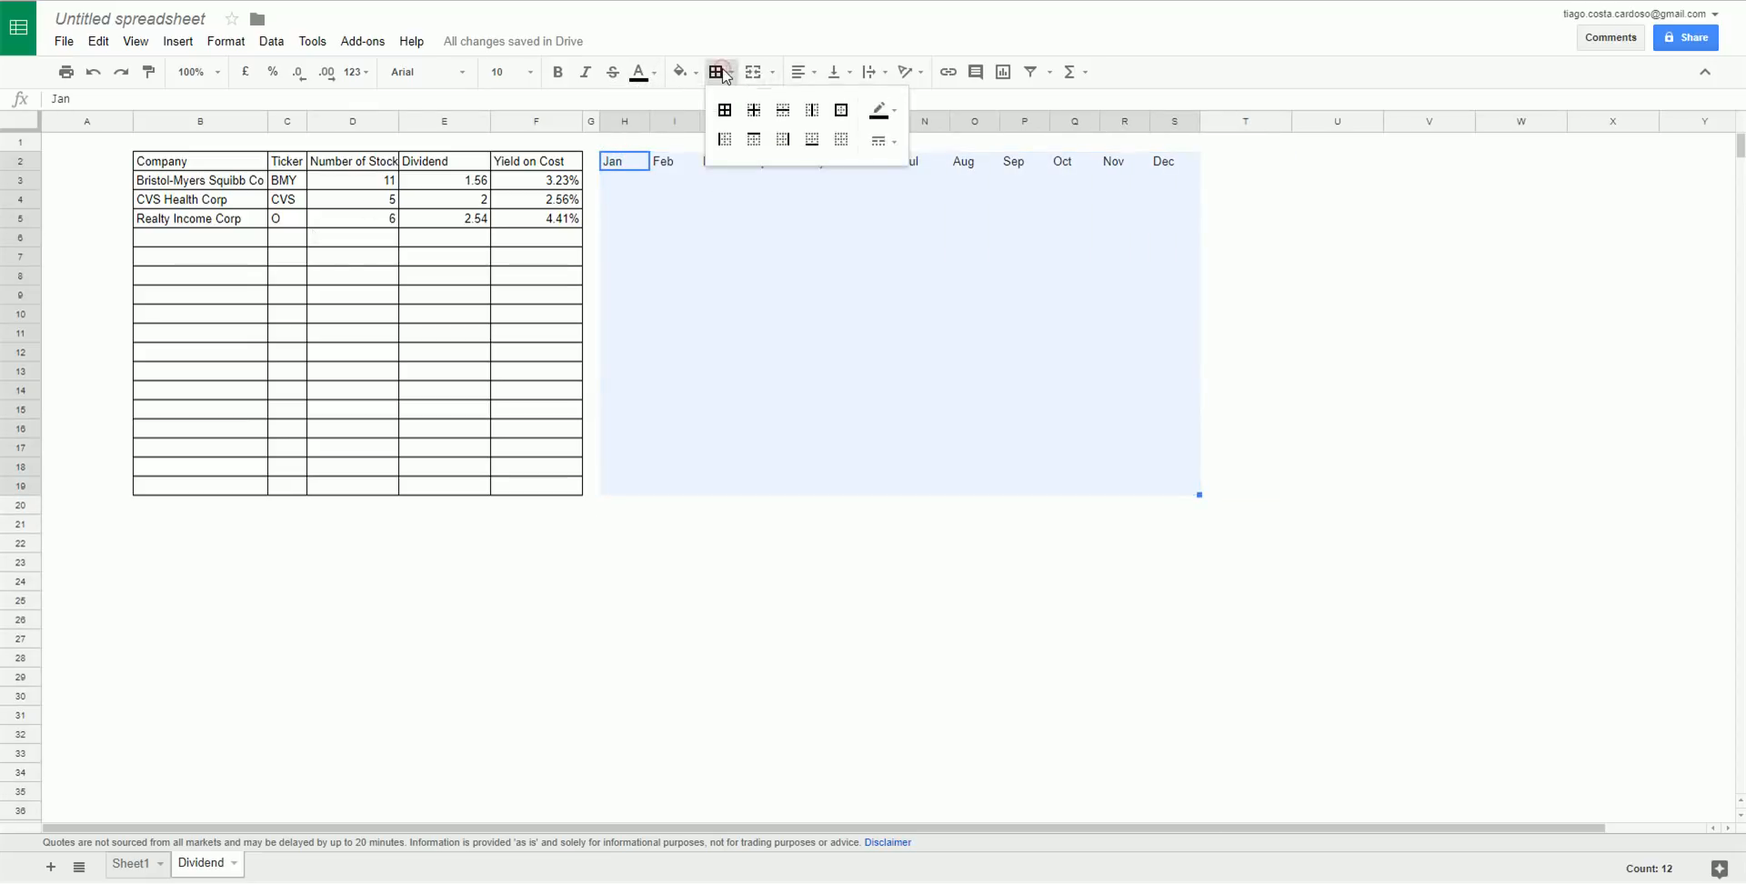
left_click(725, 110)
Fill the month headings H2:S2 with a medium green background.
left_click_drag(626, 162, 1189, 173)
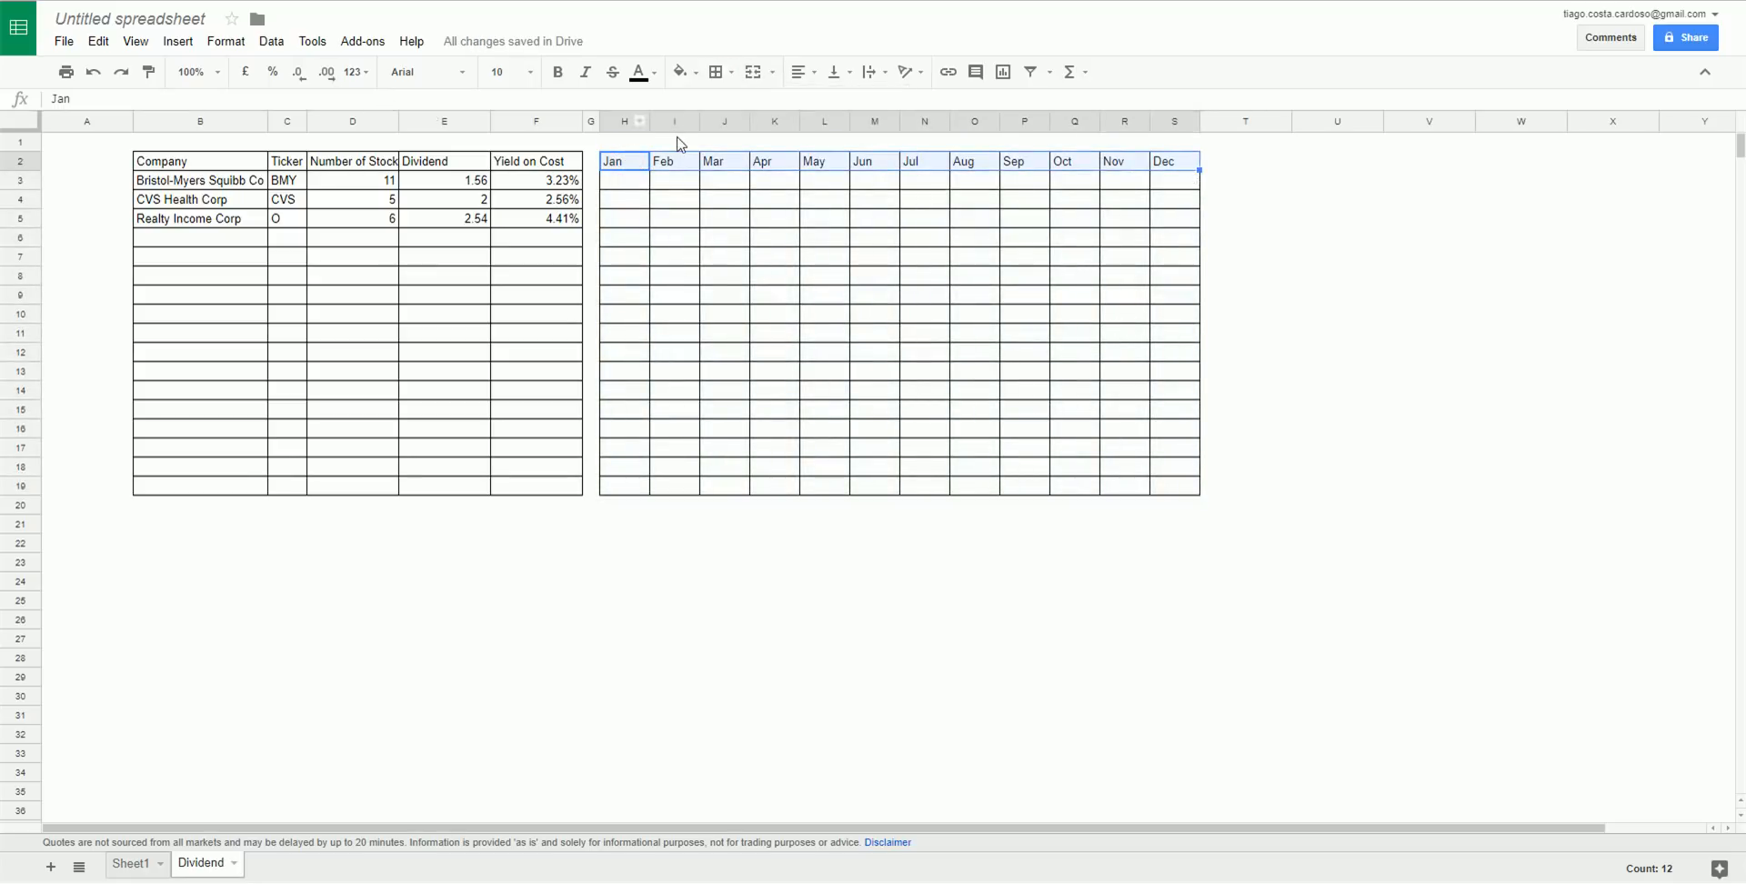
left_click(681, 72)
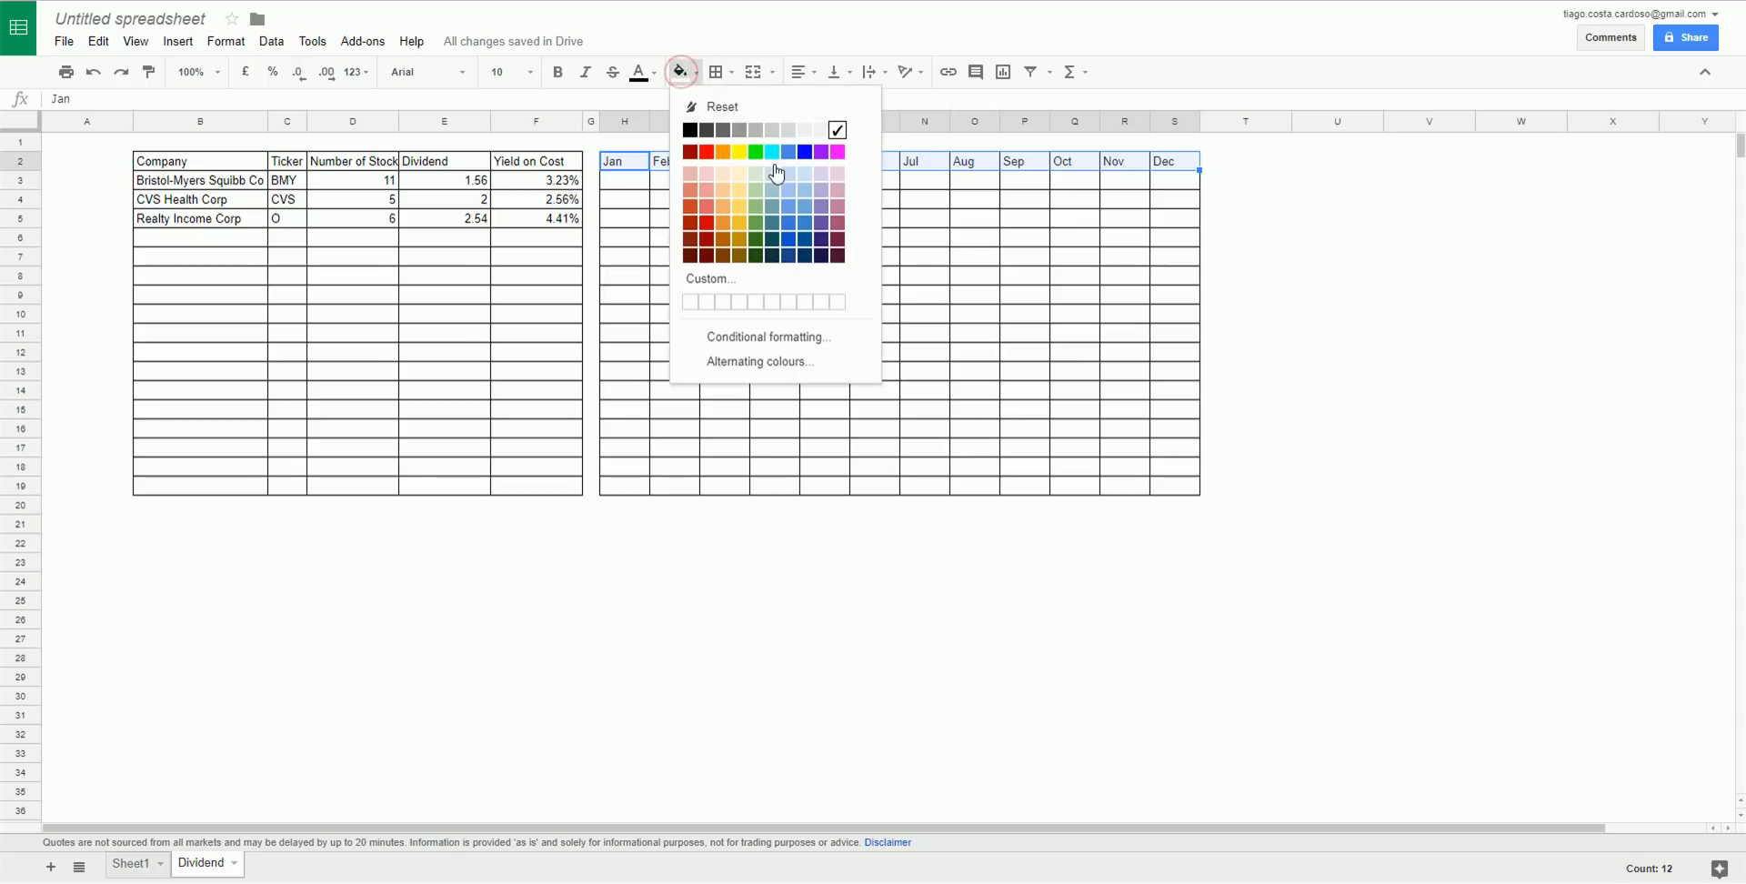
left_click(755, 213)
left_click(677, 280)
Fill the company table headings B2:F2 with the same medium green as the month headings.
left_click_drag(537, 162, 226, 161)
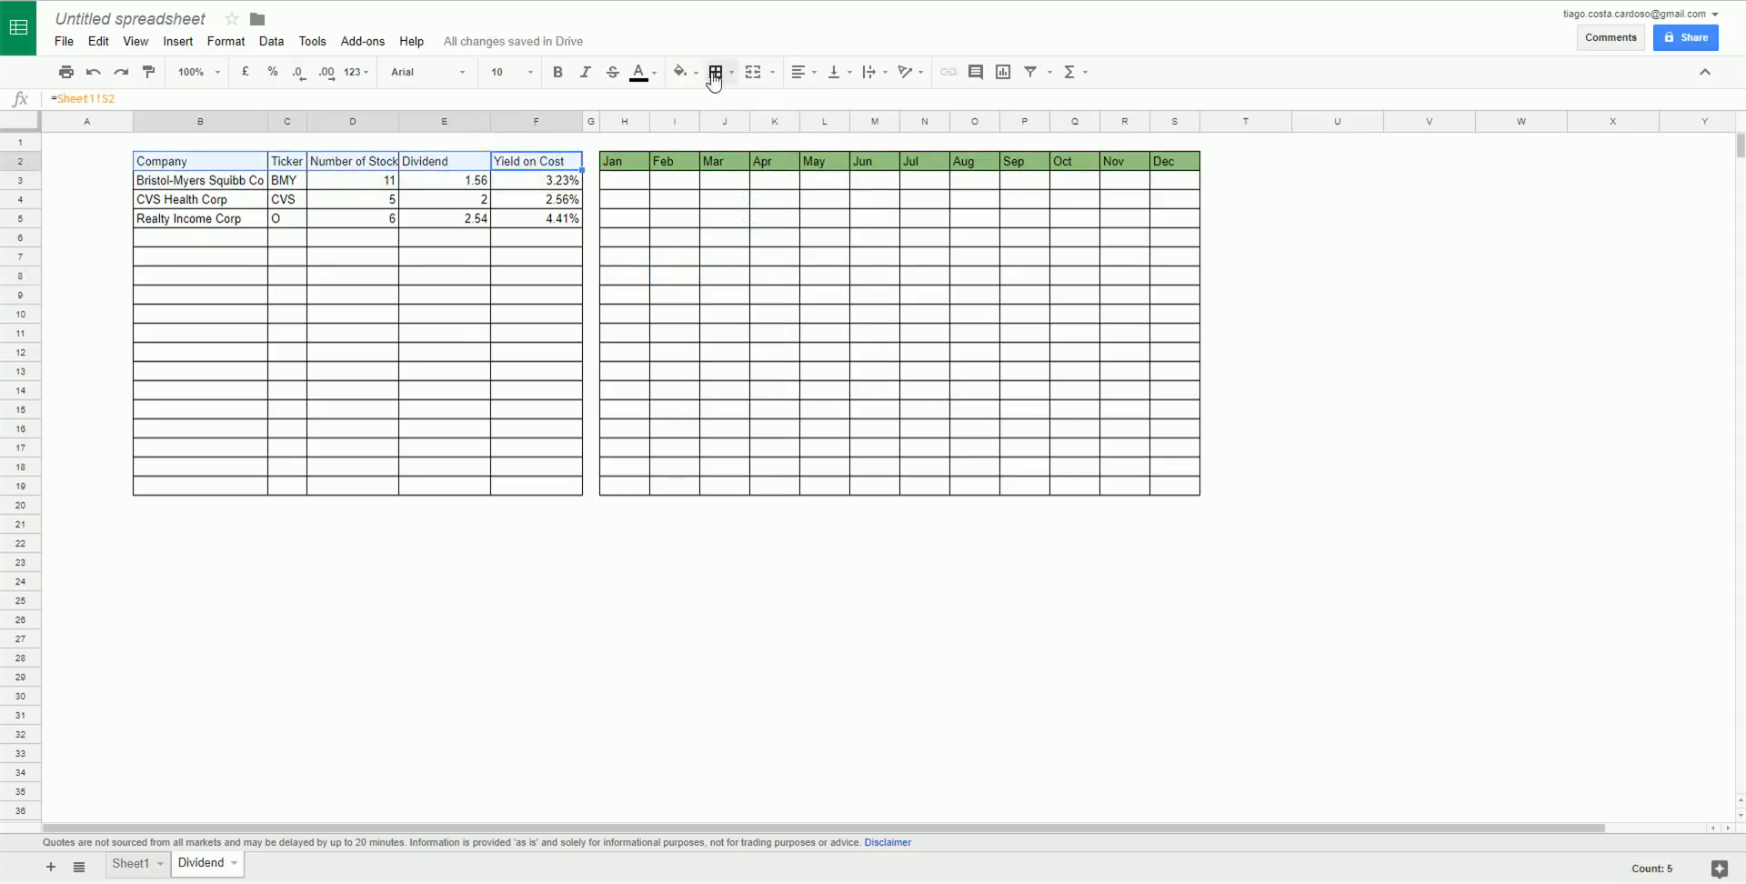
left_click(717, 71)
left_click(680, 72)
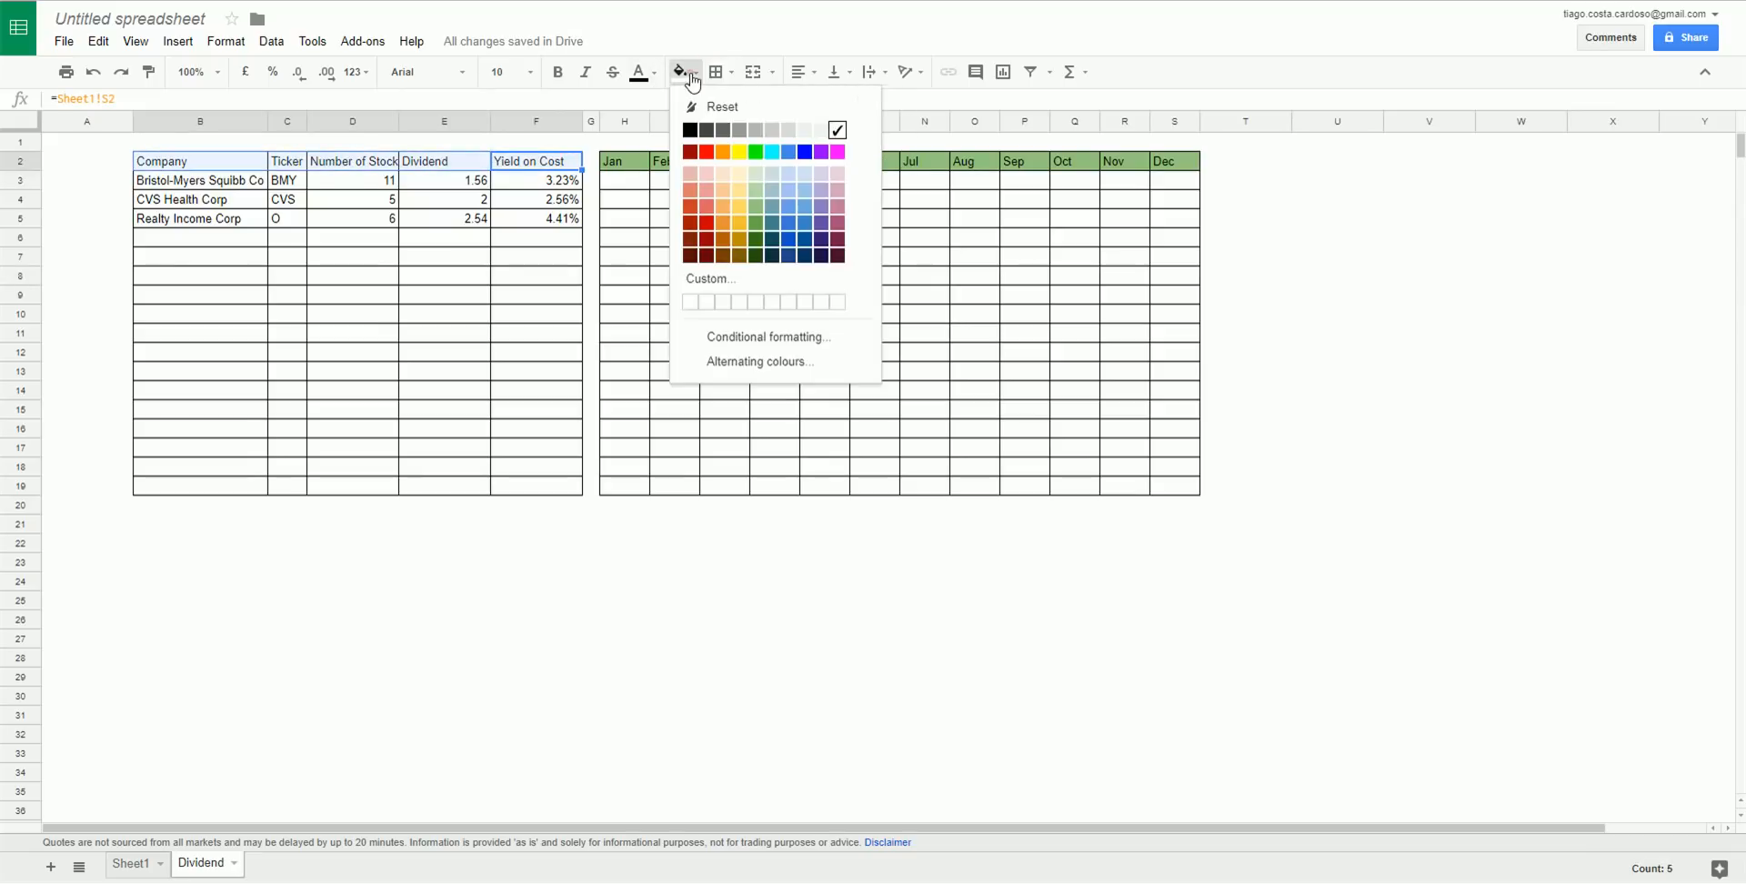
left_click(756, 208)
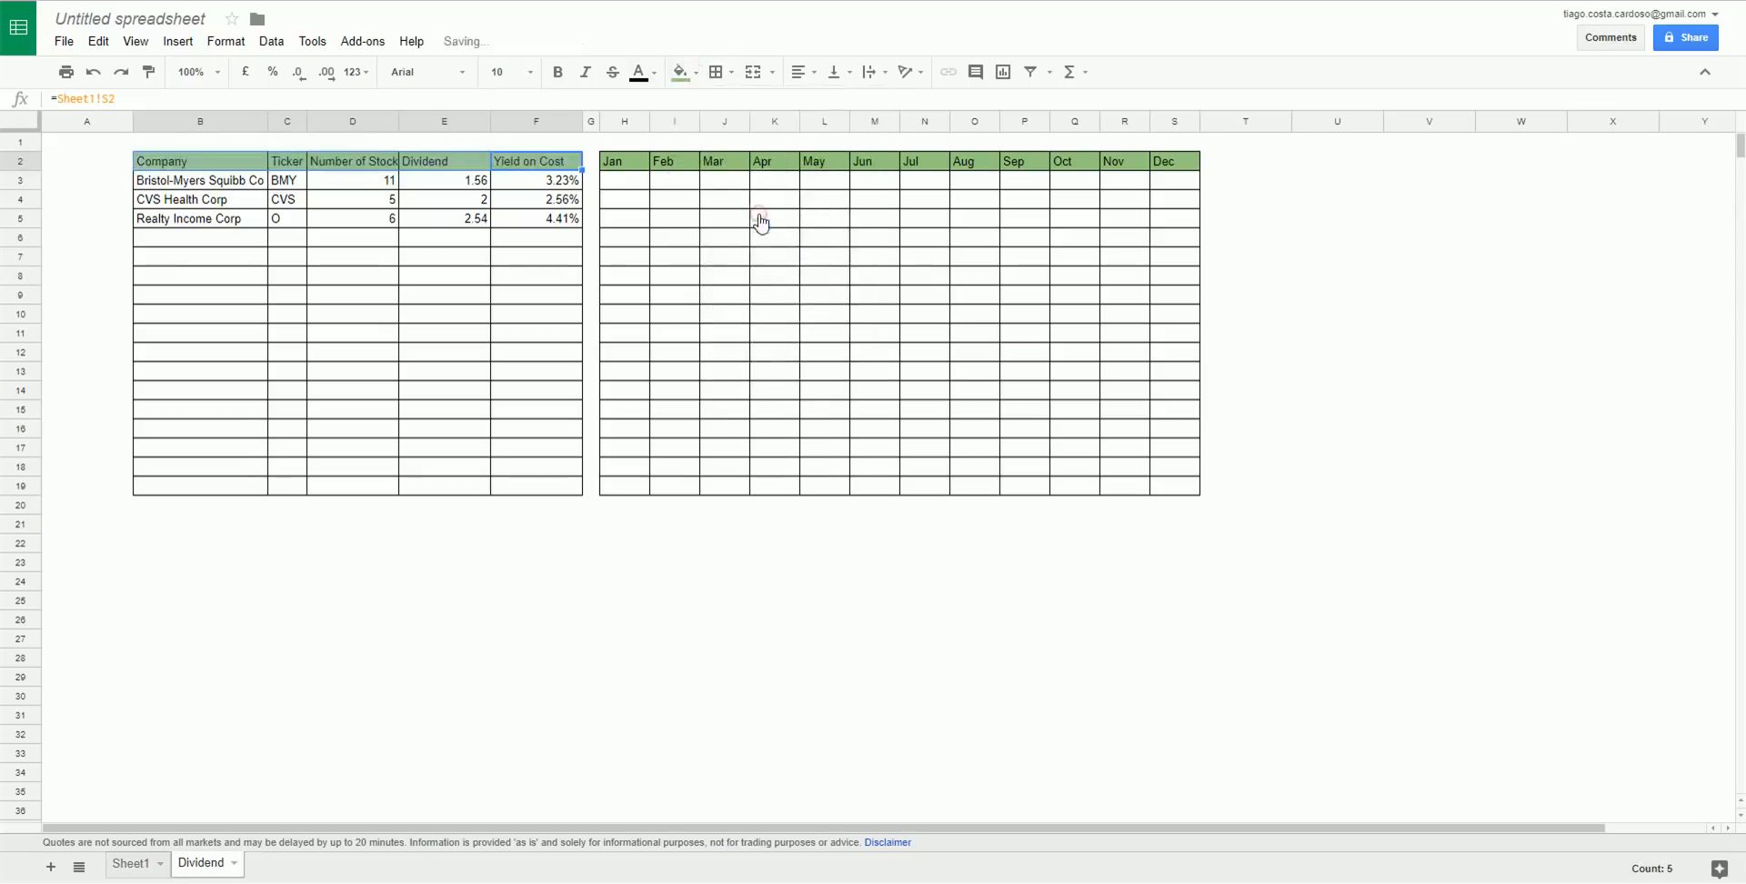
left_click(814, 299)
left_click(619, 183)
key("Right")
key("Right")
key("Right")
key("Right")
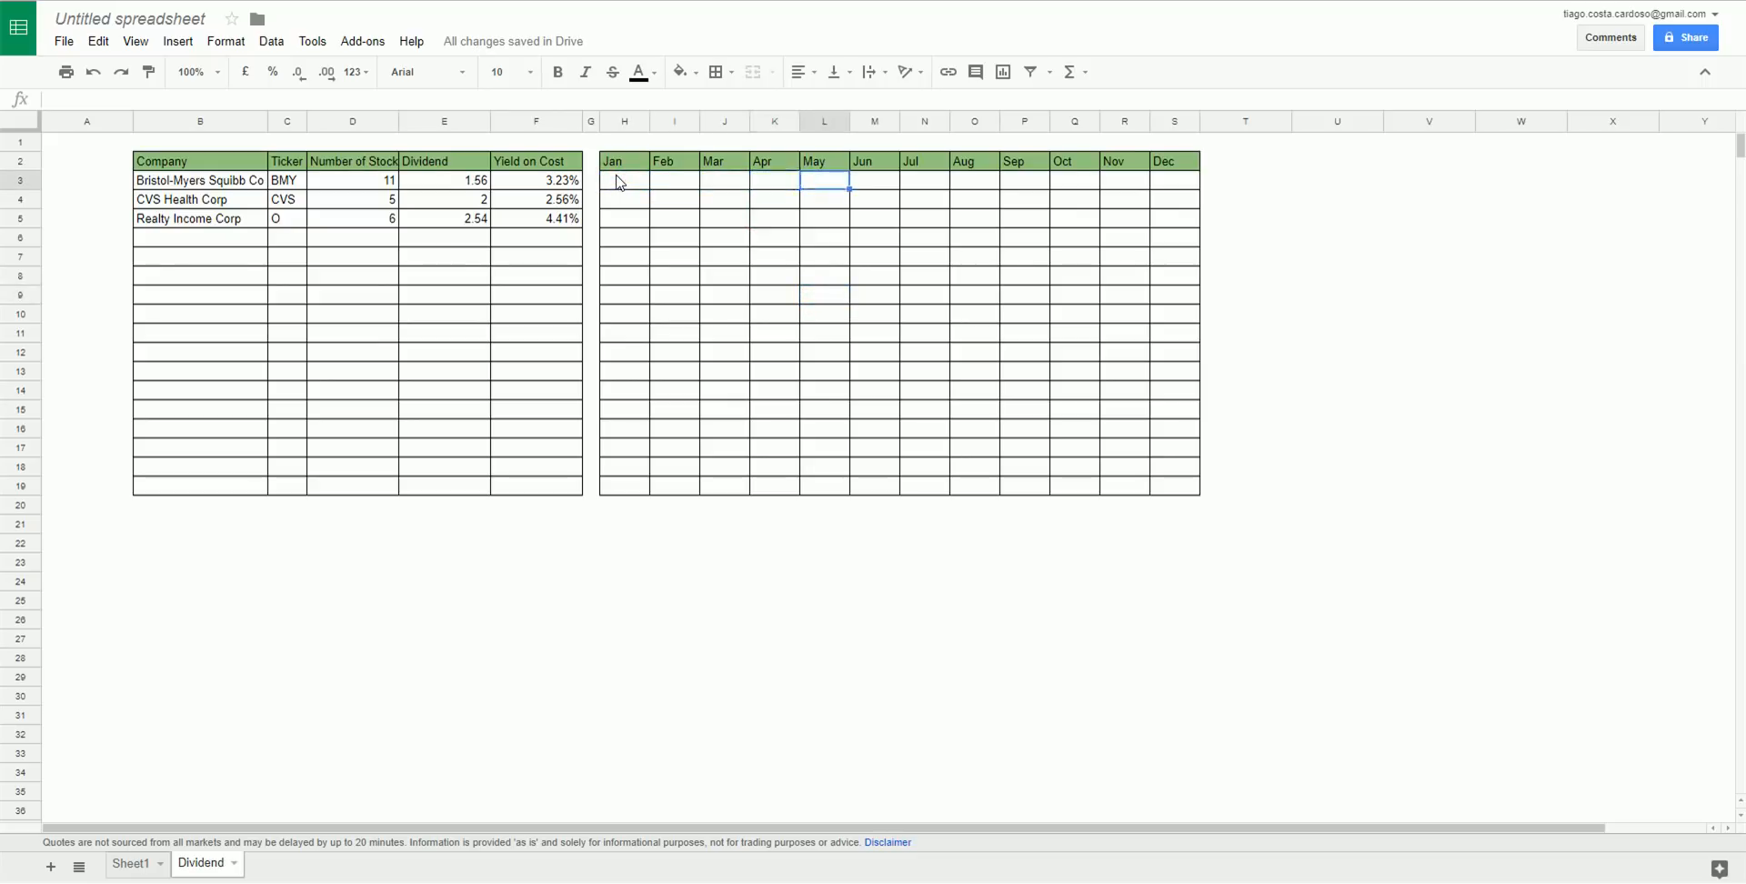
Shade the first and third quarter cells, H3:J19 and N3:P19, with pale green.
left_click_drag(627, 186, 742, 493)
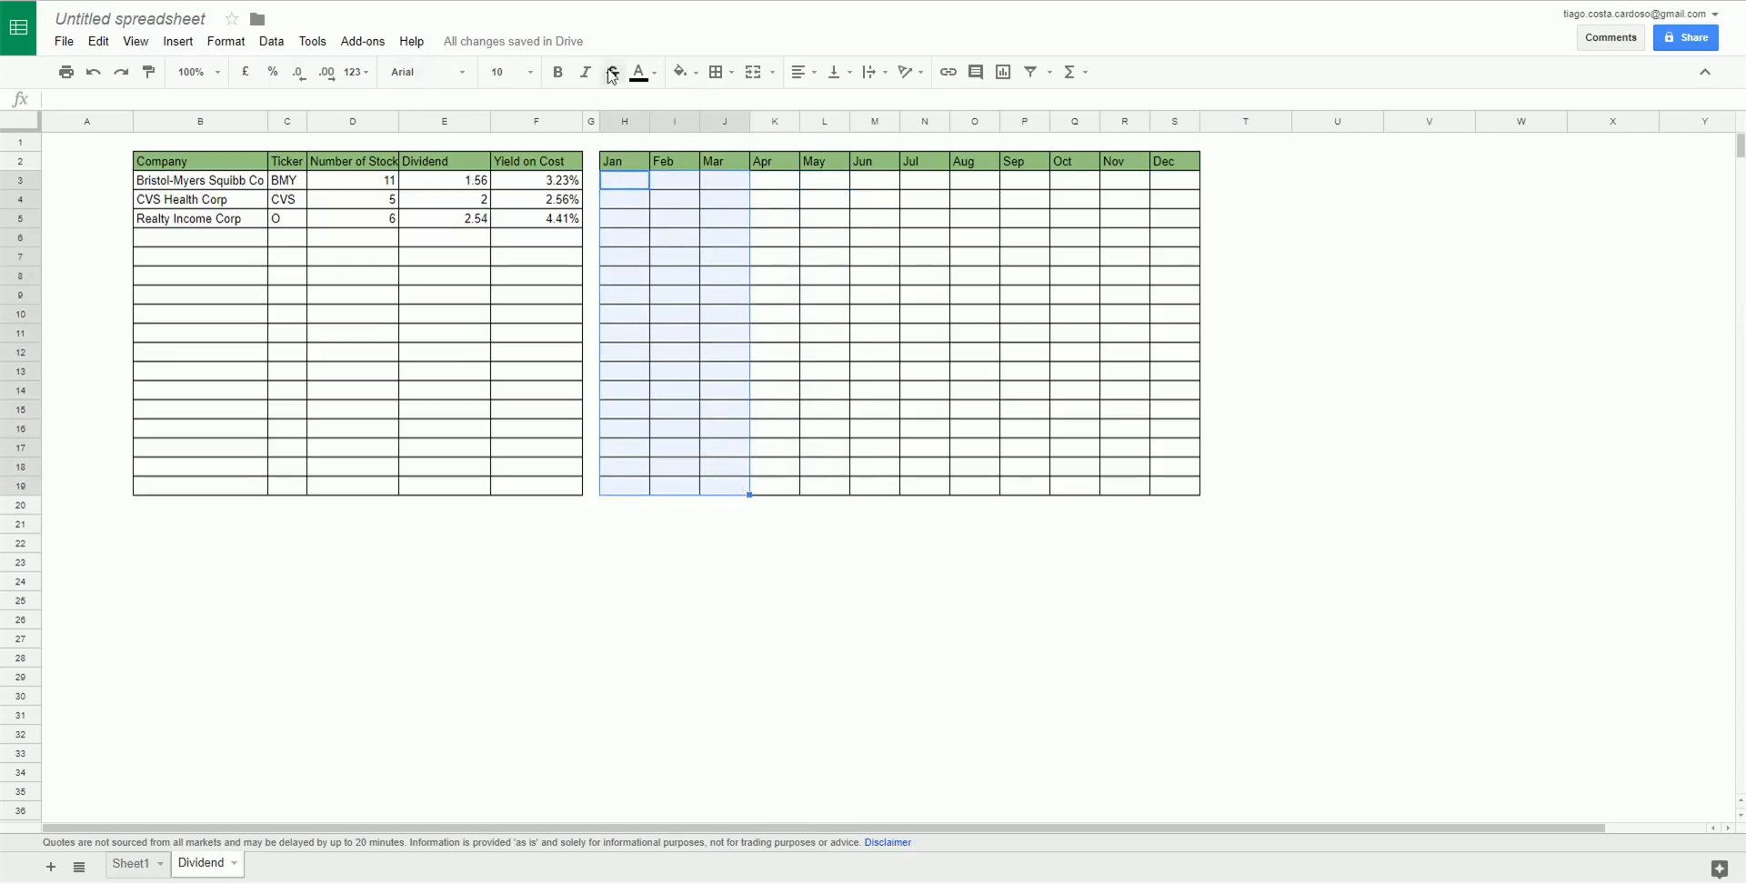
left_click(693, 74)
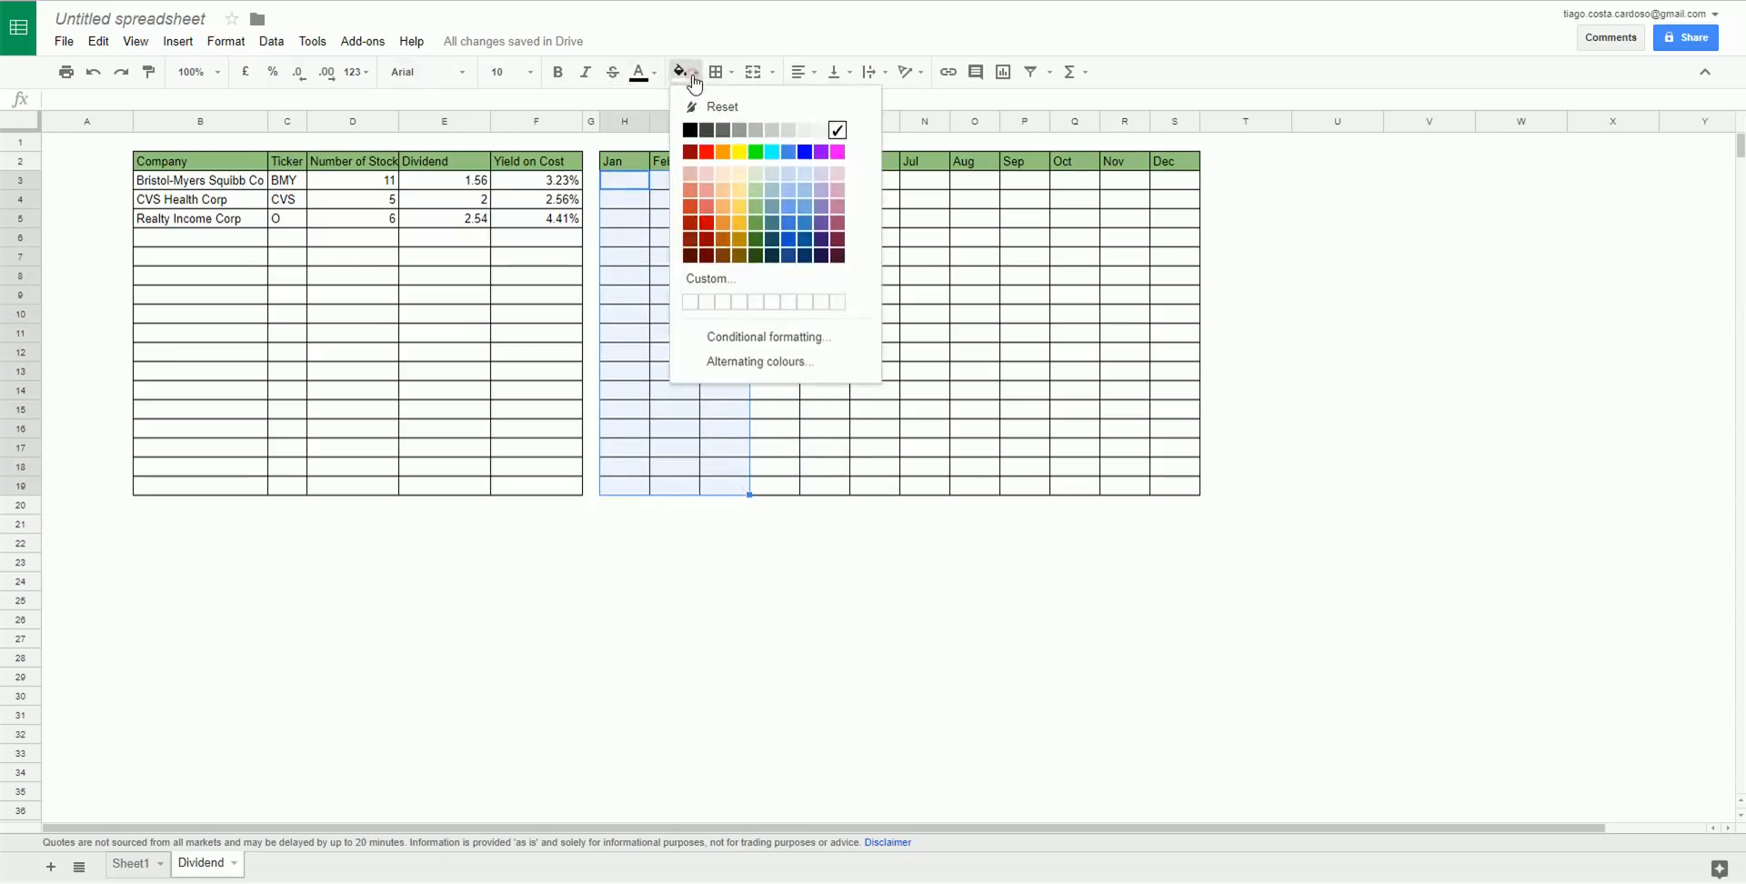
left_click(755, 179)
left_click_drag(928, 178, 1021, 495)
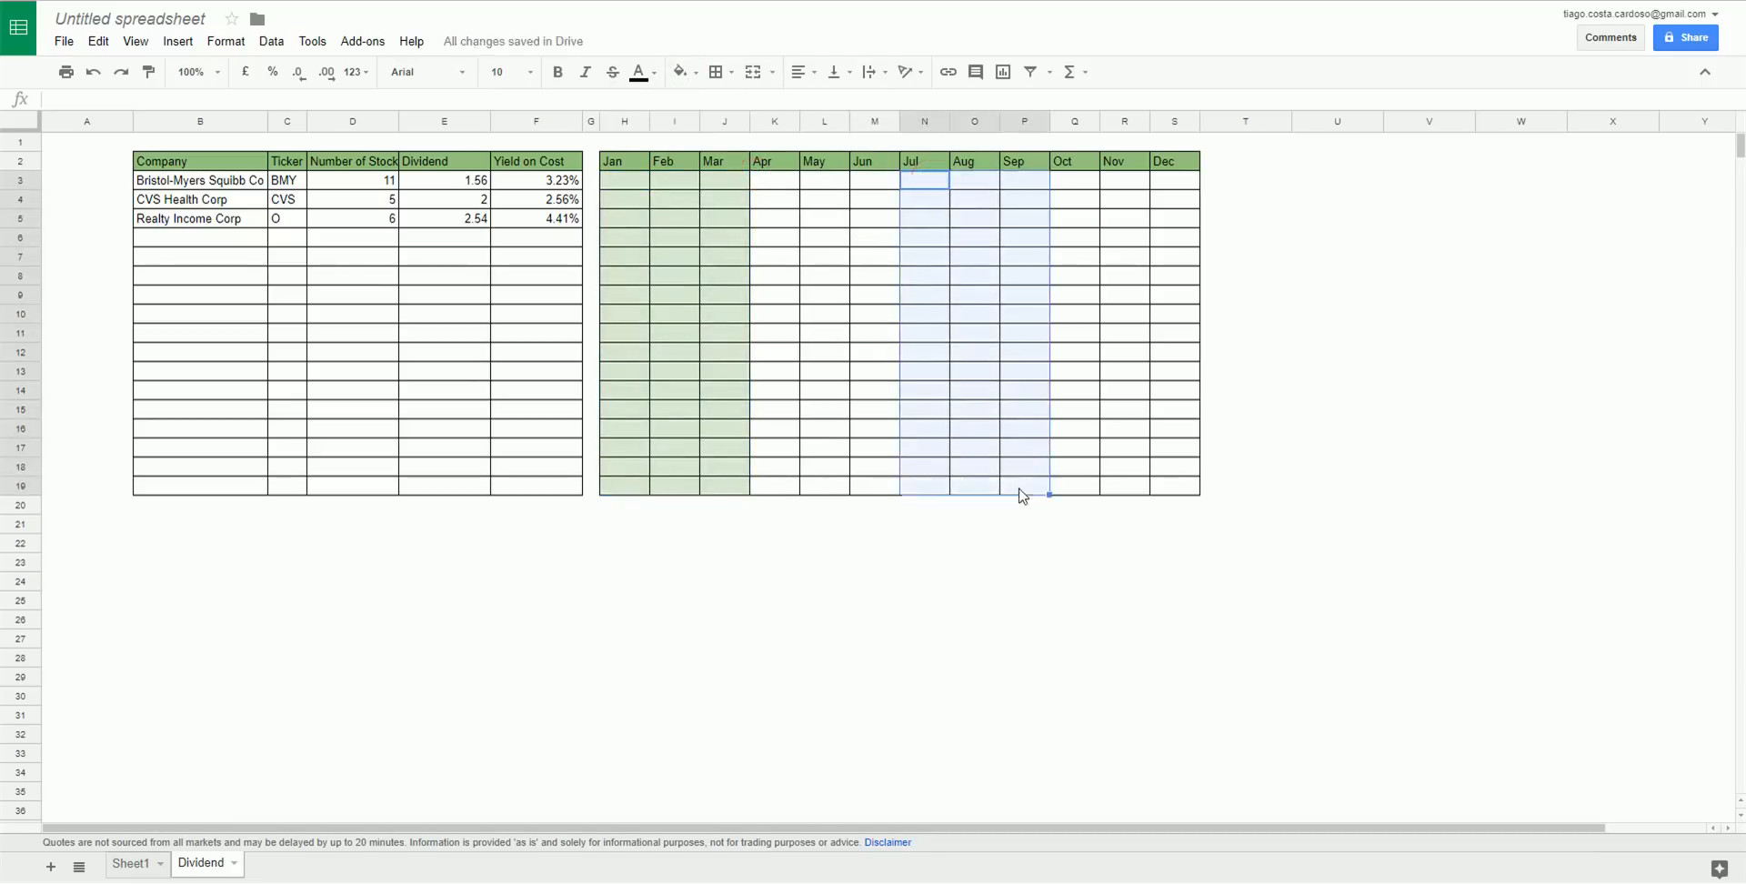
left_click(683, 73)
left_click(761, 176)
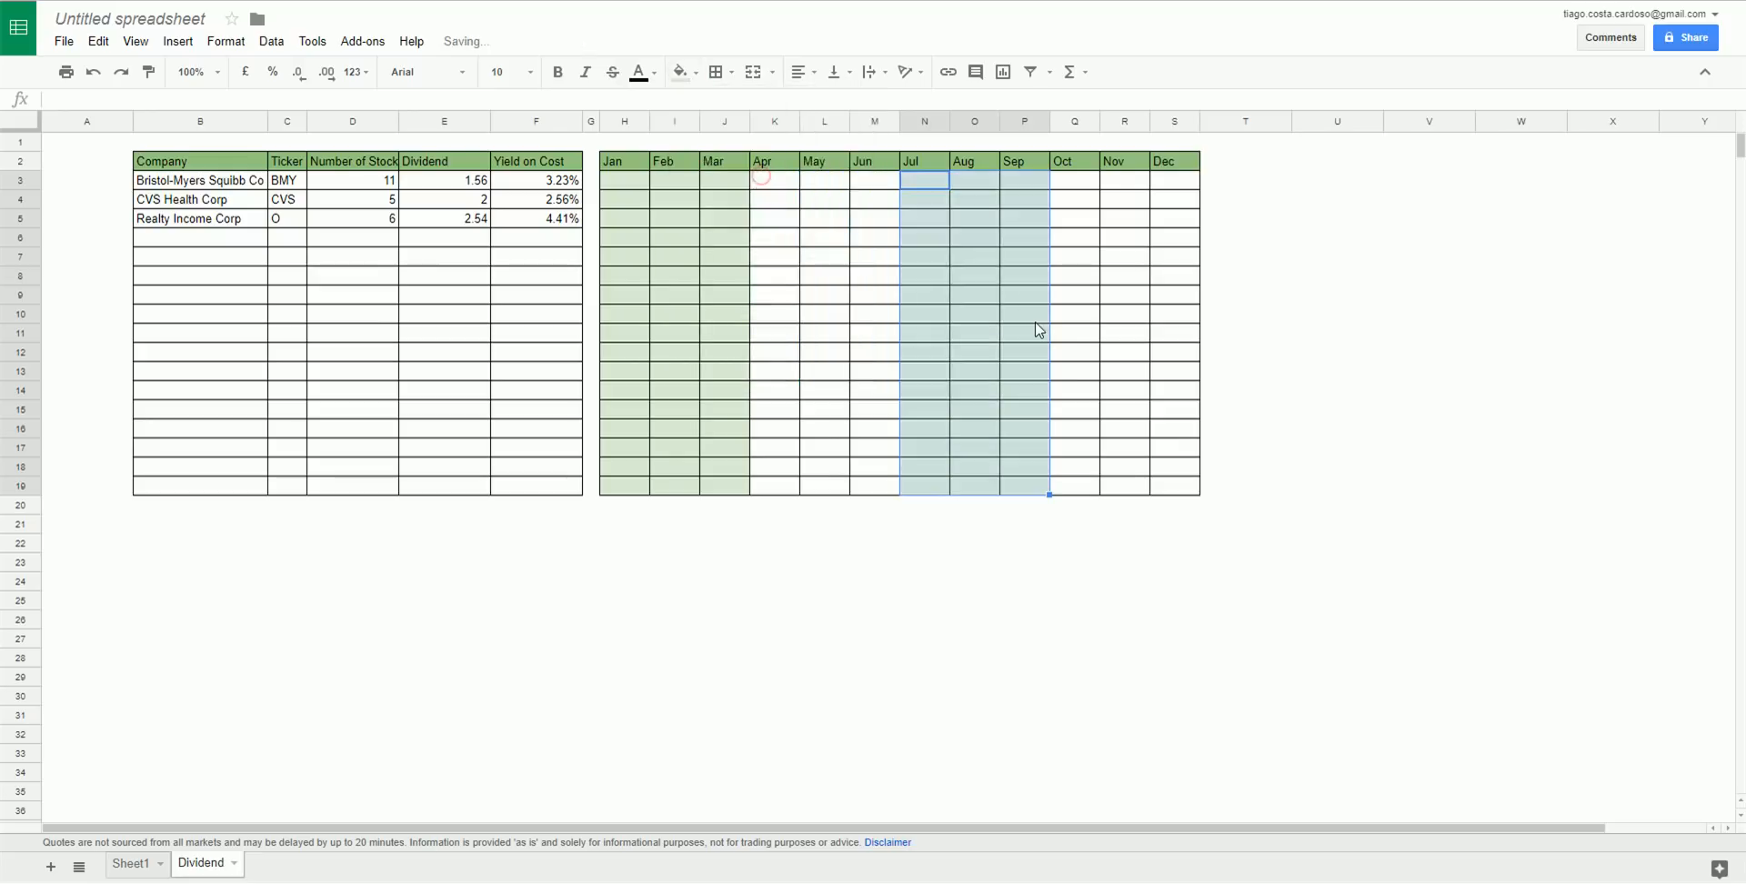
left_click(1033, 318)
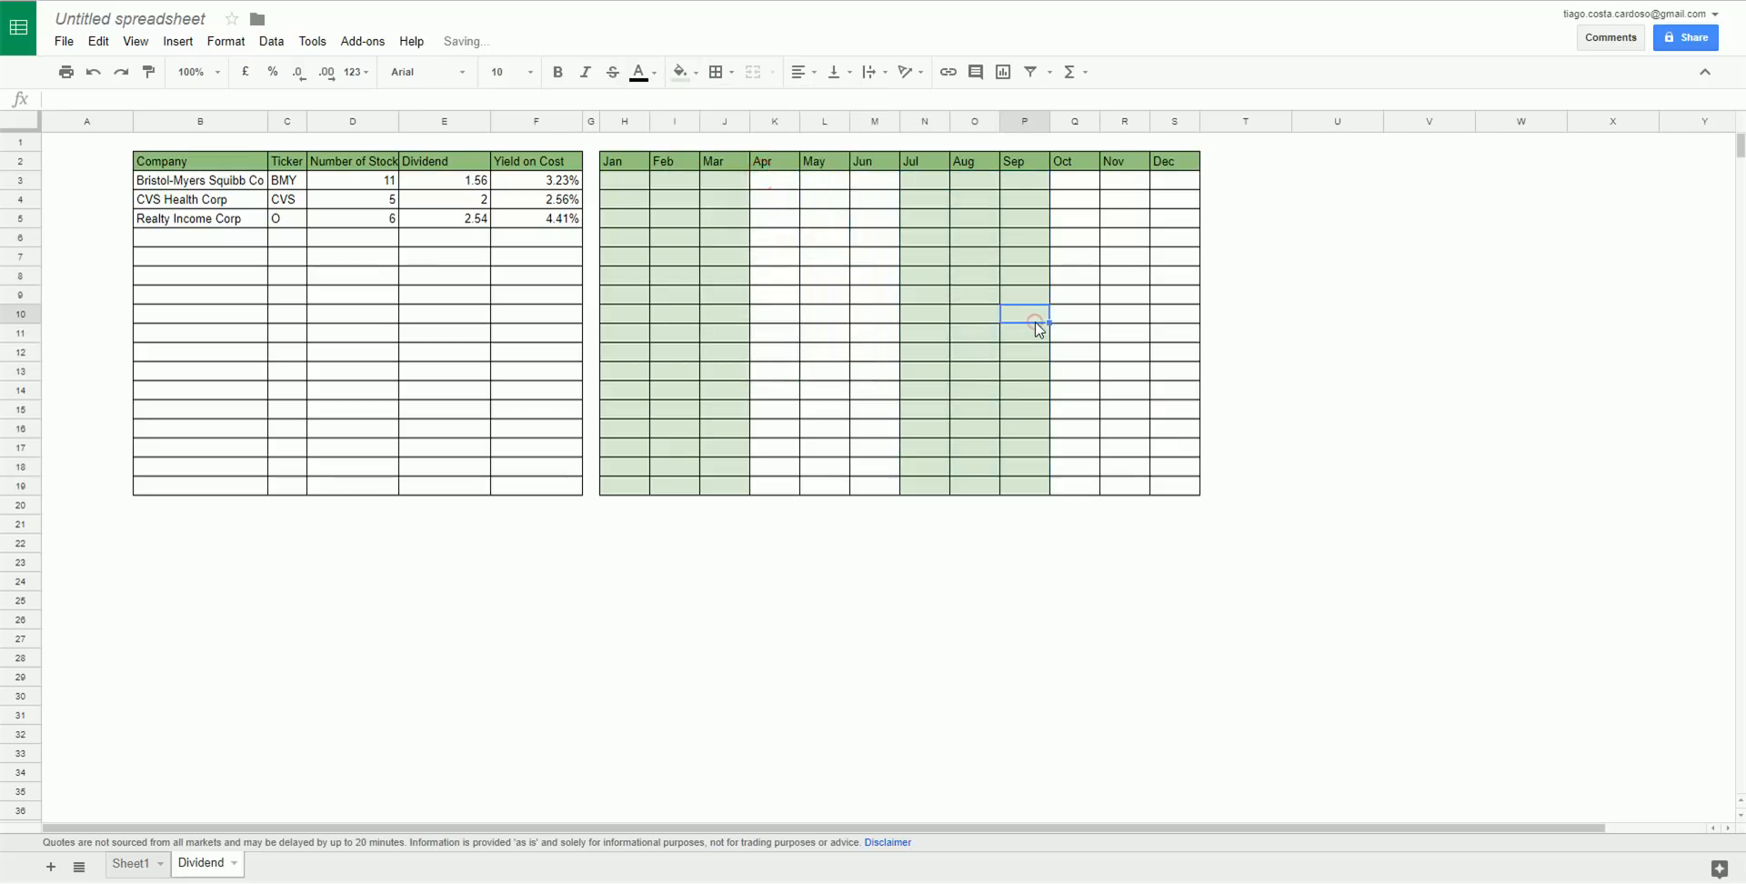
Mark the Bristol-Myers Squibb dividend in May with an x in L3.
left_click(828, 183)
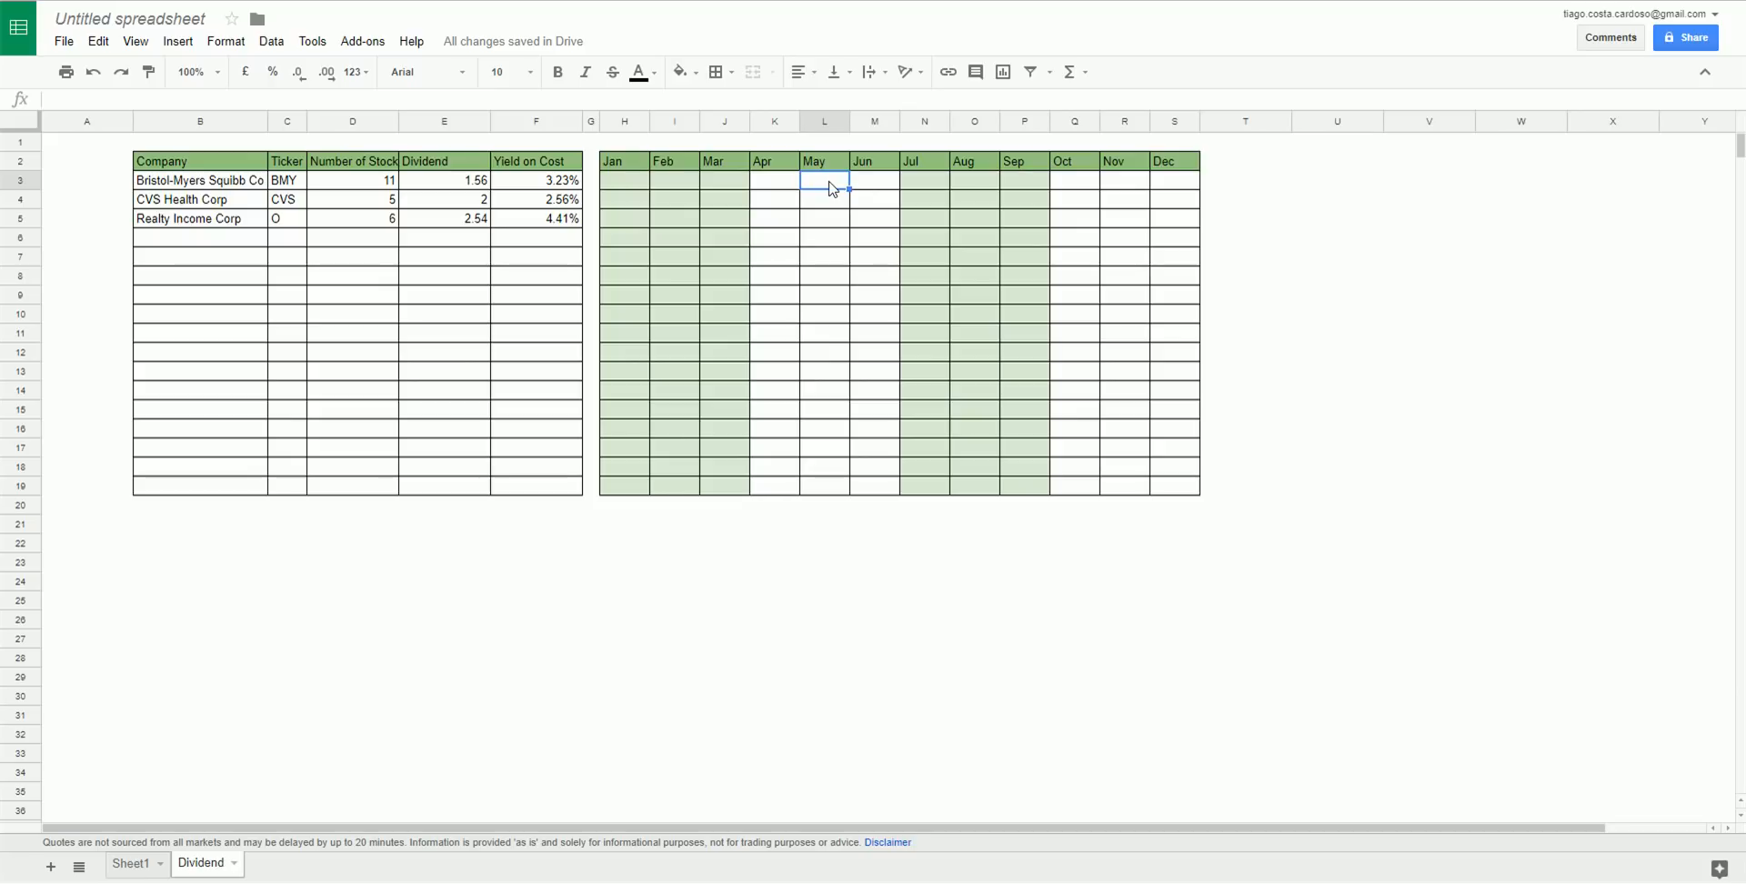
type("x")
key("Return")
key("Up")
Centre the contents of columns B through S horizontally.
left_click_drag(624, 122, 774, 122)
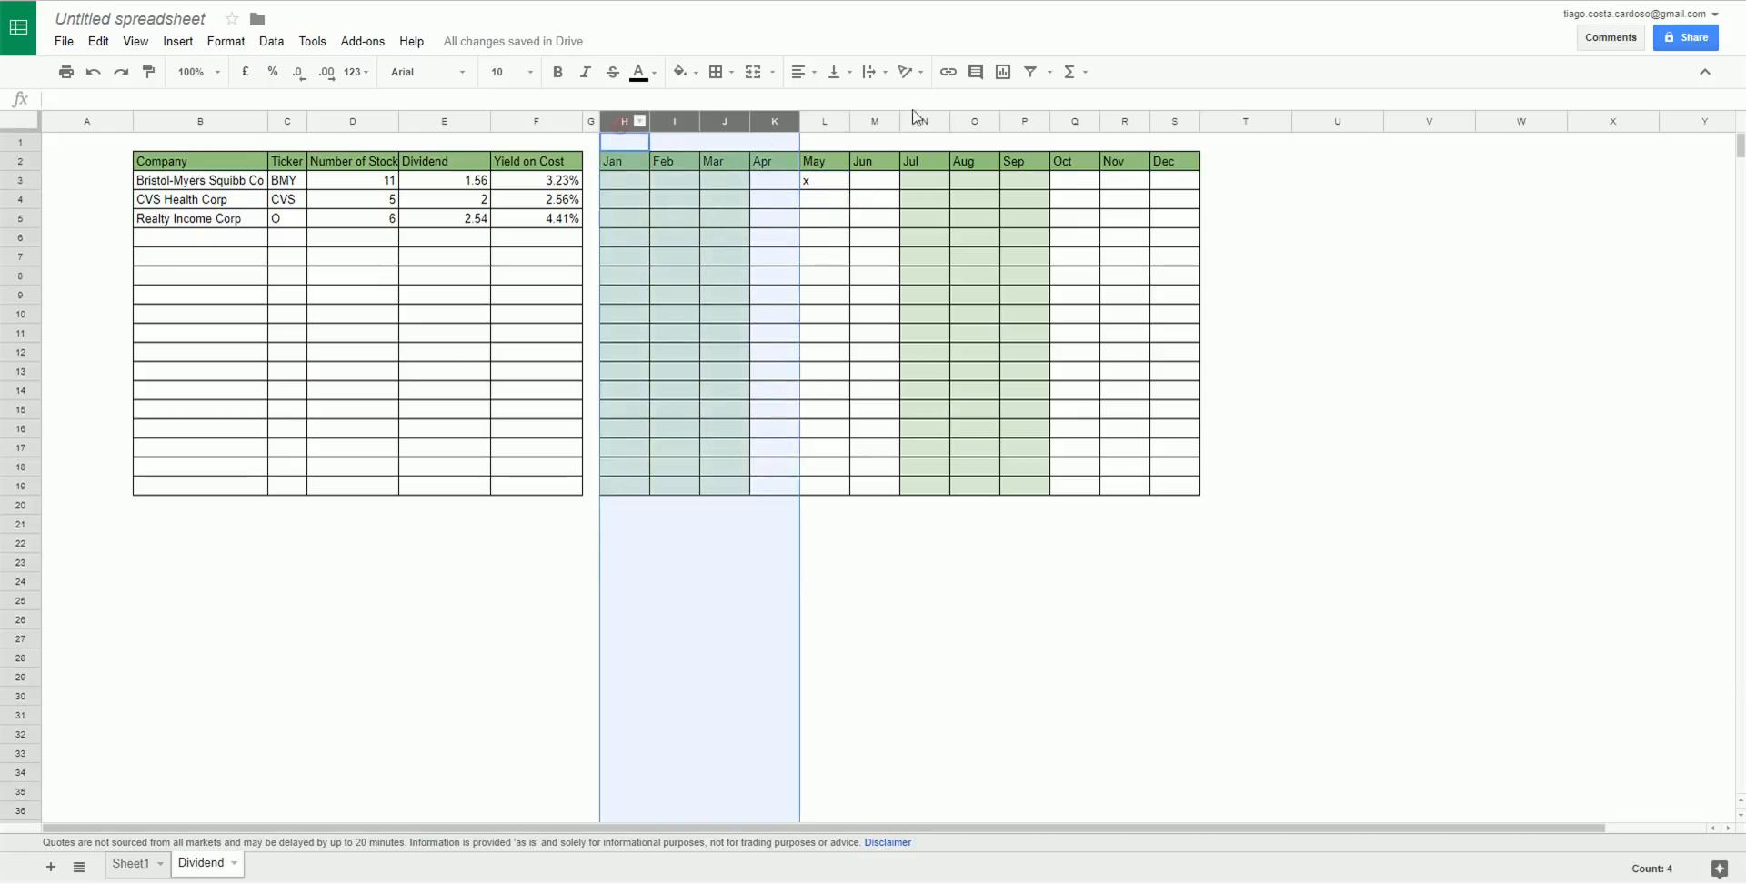
left_click_drag(1176, 128, 674, 97)
left_click_drag(1186, 125, 191, 128)
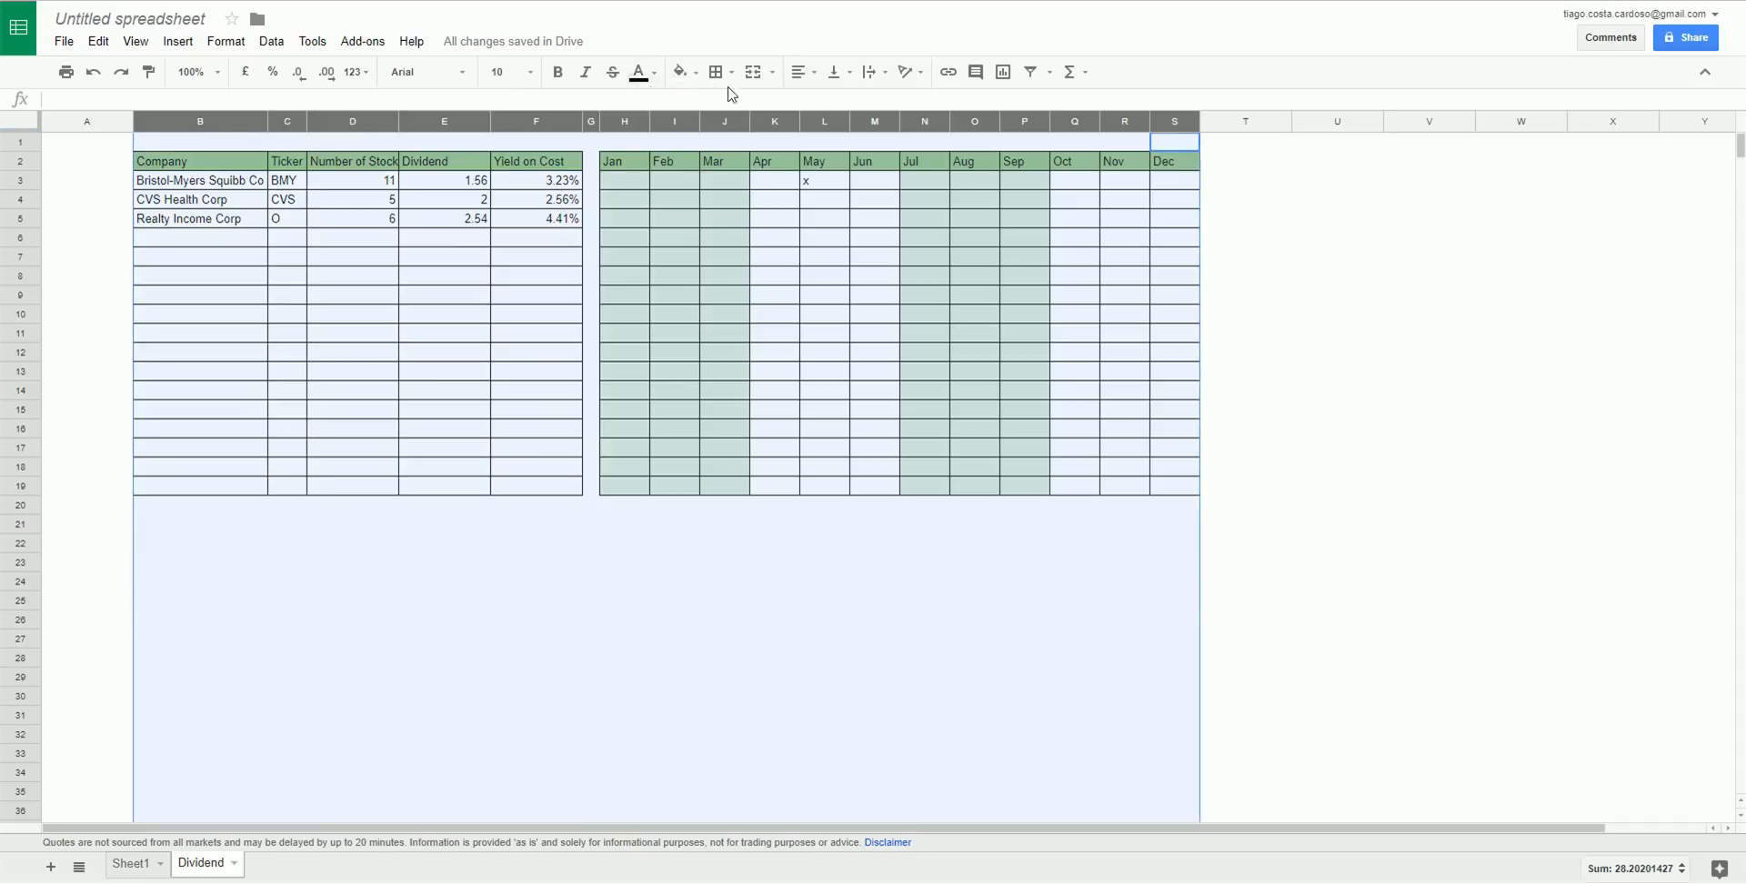
left_click(796, 73)
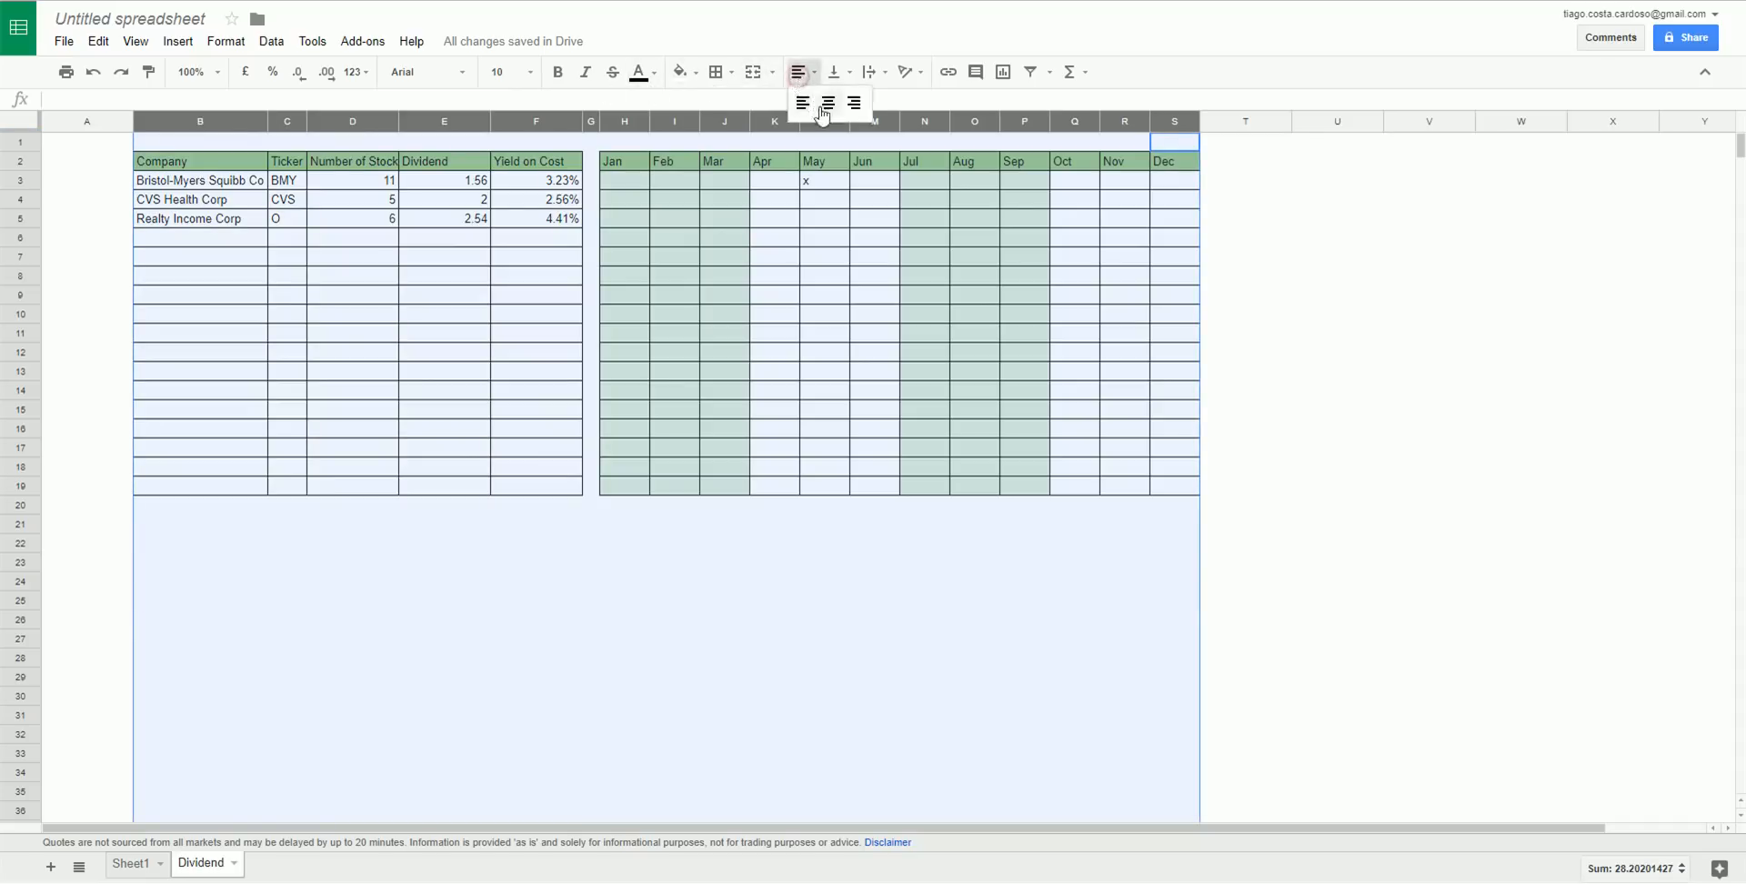
left_click(823, 103)
left_click(794, 333)
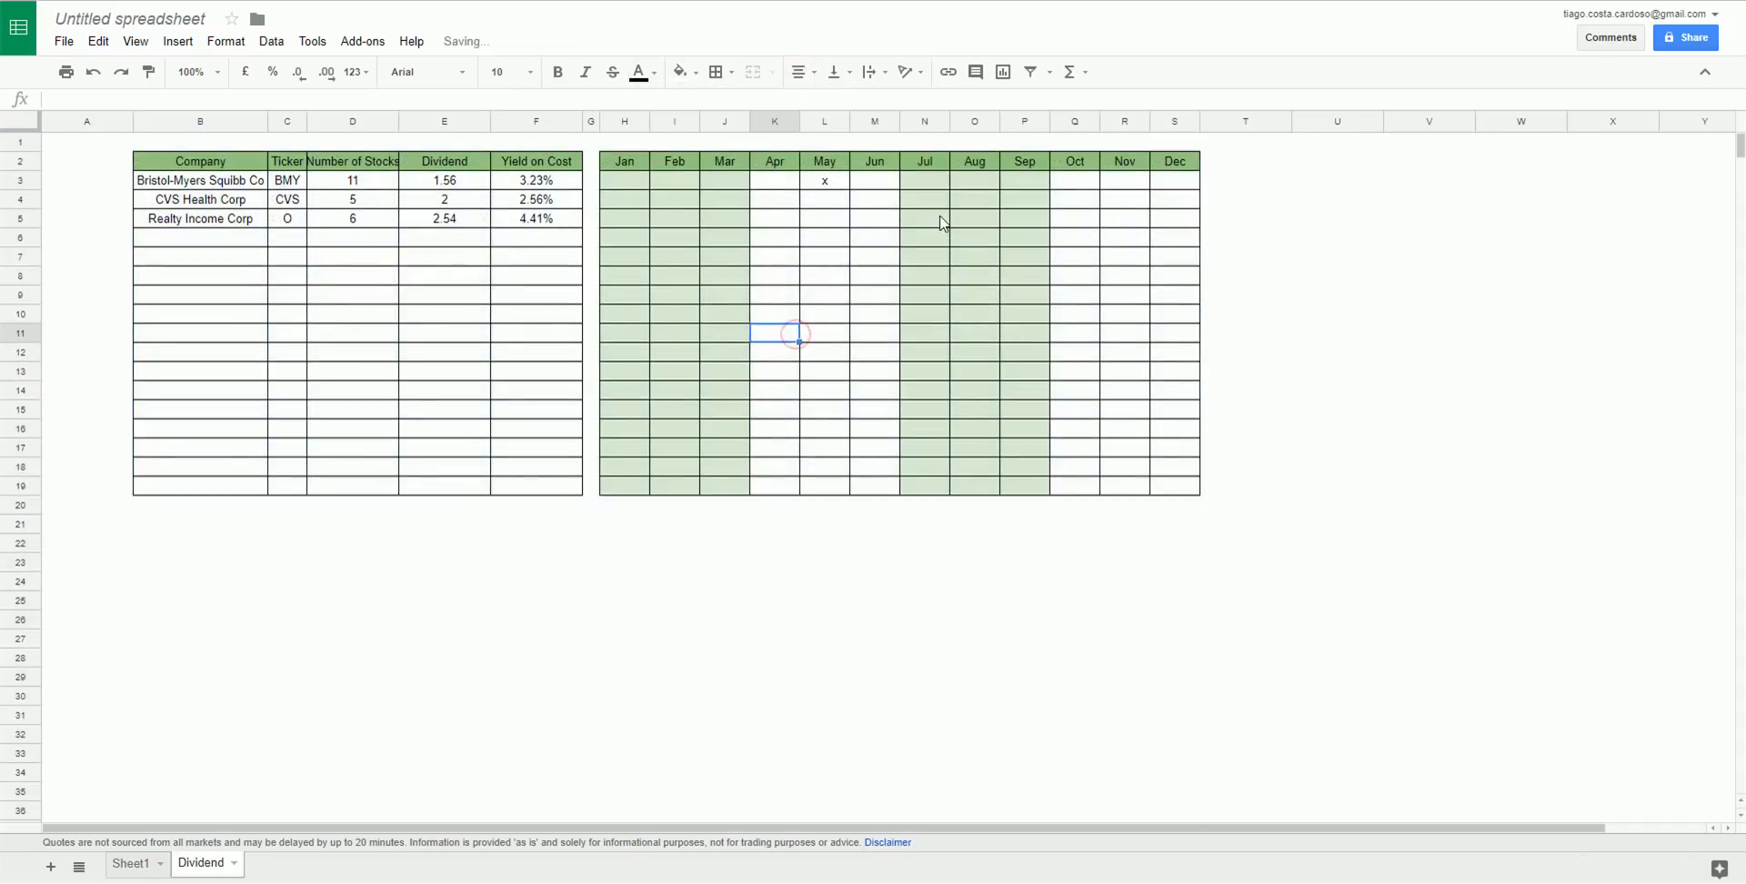
Enter x for CVS Health in May and for Realty Income in every month from May to December.
left_click(837, 208)
type("x")
key("Return")
type("x")
key("Tab")
type("x")
key("Tab")
type("x")
key("Tab")
type("x\tx\tx\tx\tx")
Mark August with an x for both CVS Health and Bristol-Myers Squibb.
key("Left")
key("Left")
key("Left")
key("Left")
key("Left")
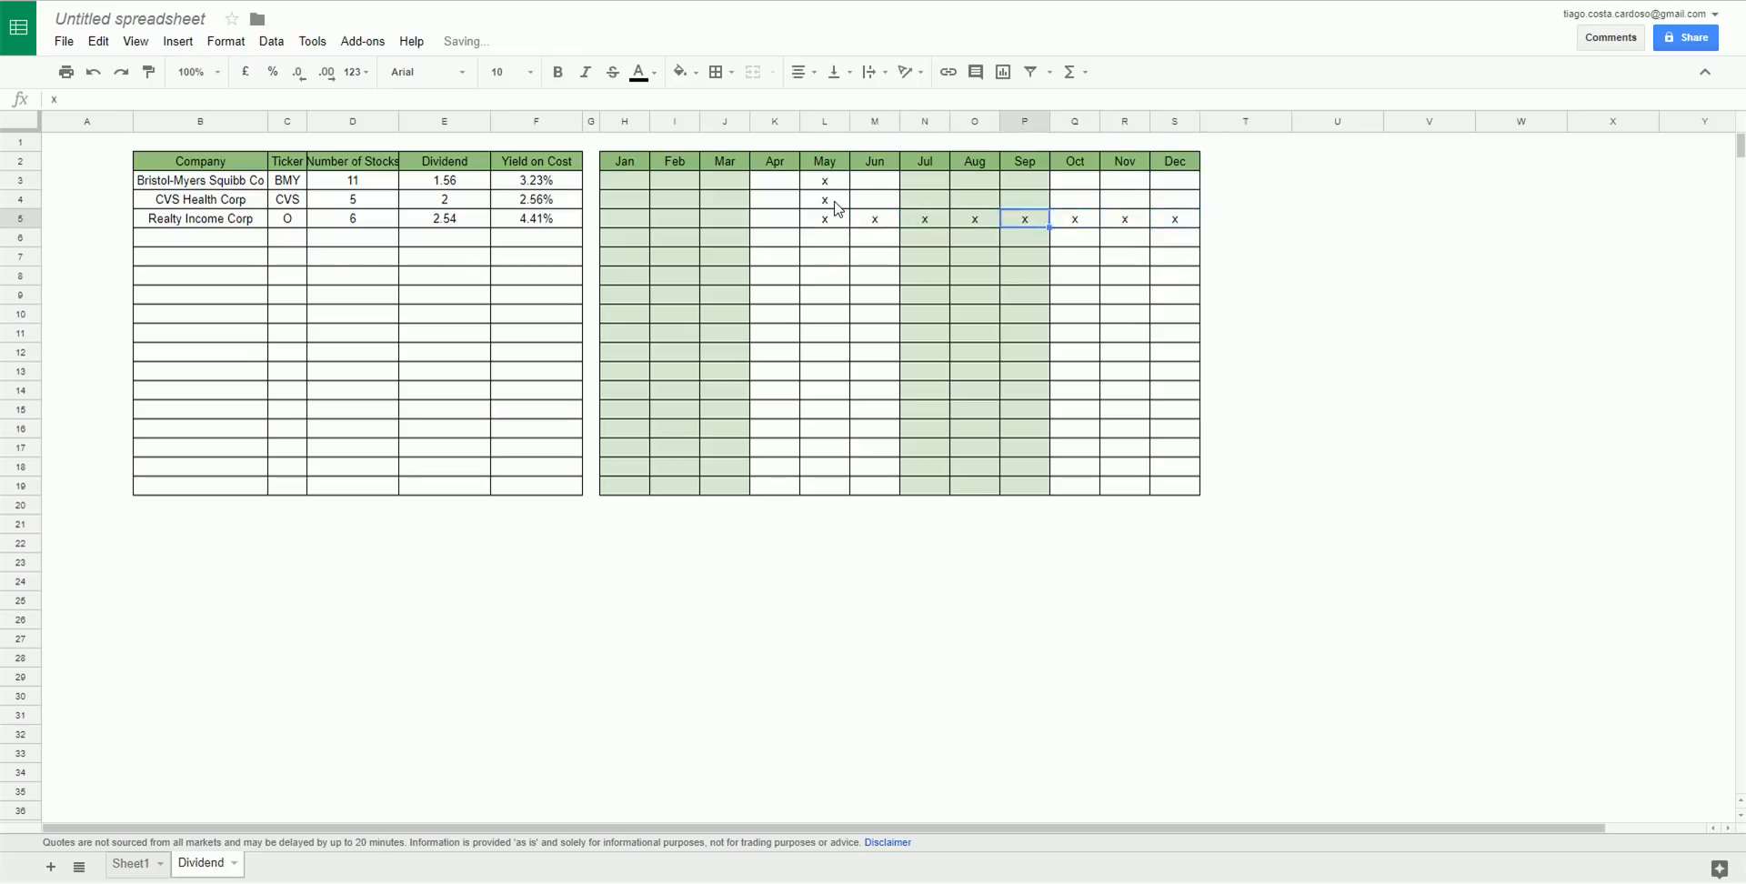
key("Up")
type("x")
key("Up")
type("x")
Mark November with an x for both Bristol-Myers Squibb and CVS Health.
key("Tab")
key("Tab")
key("Tab")
type("x")
key("Return")
type("x")
key("Return")
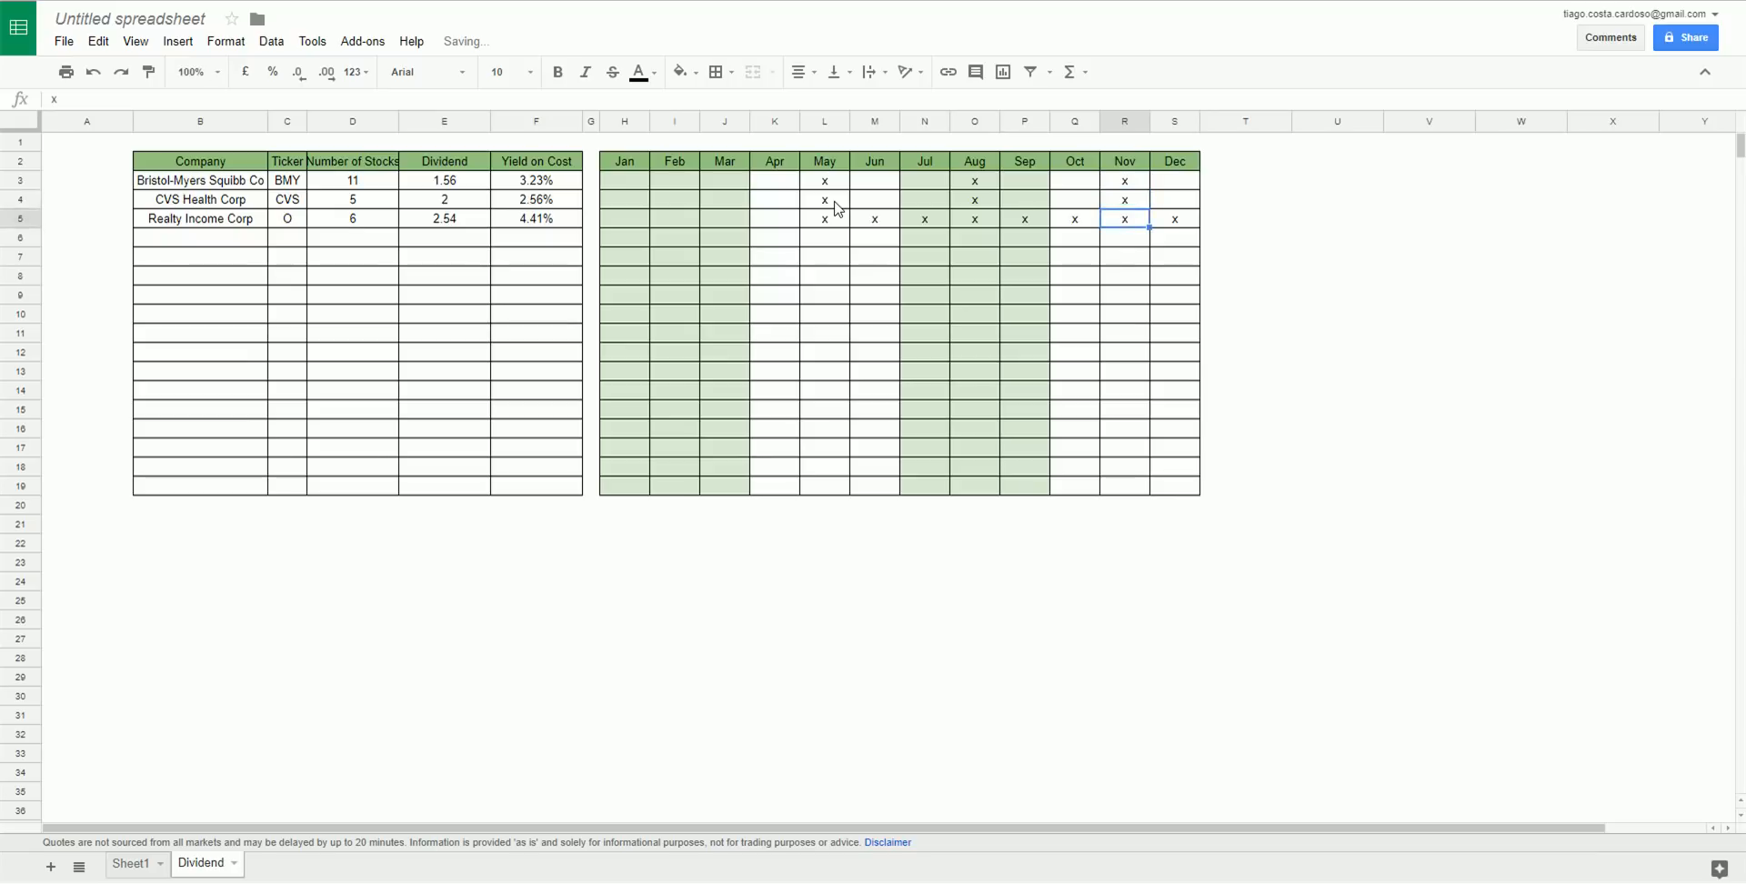
Total the January column in H21 with =SUM(H3:H19) and copy the formula across to S21.
left_click(637, 413)
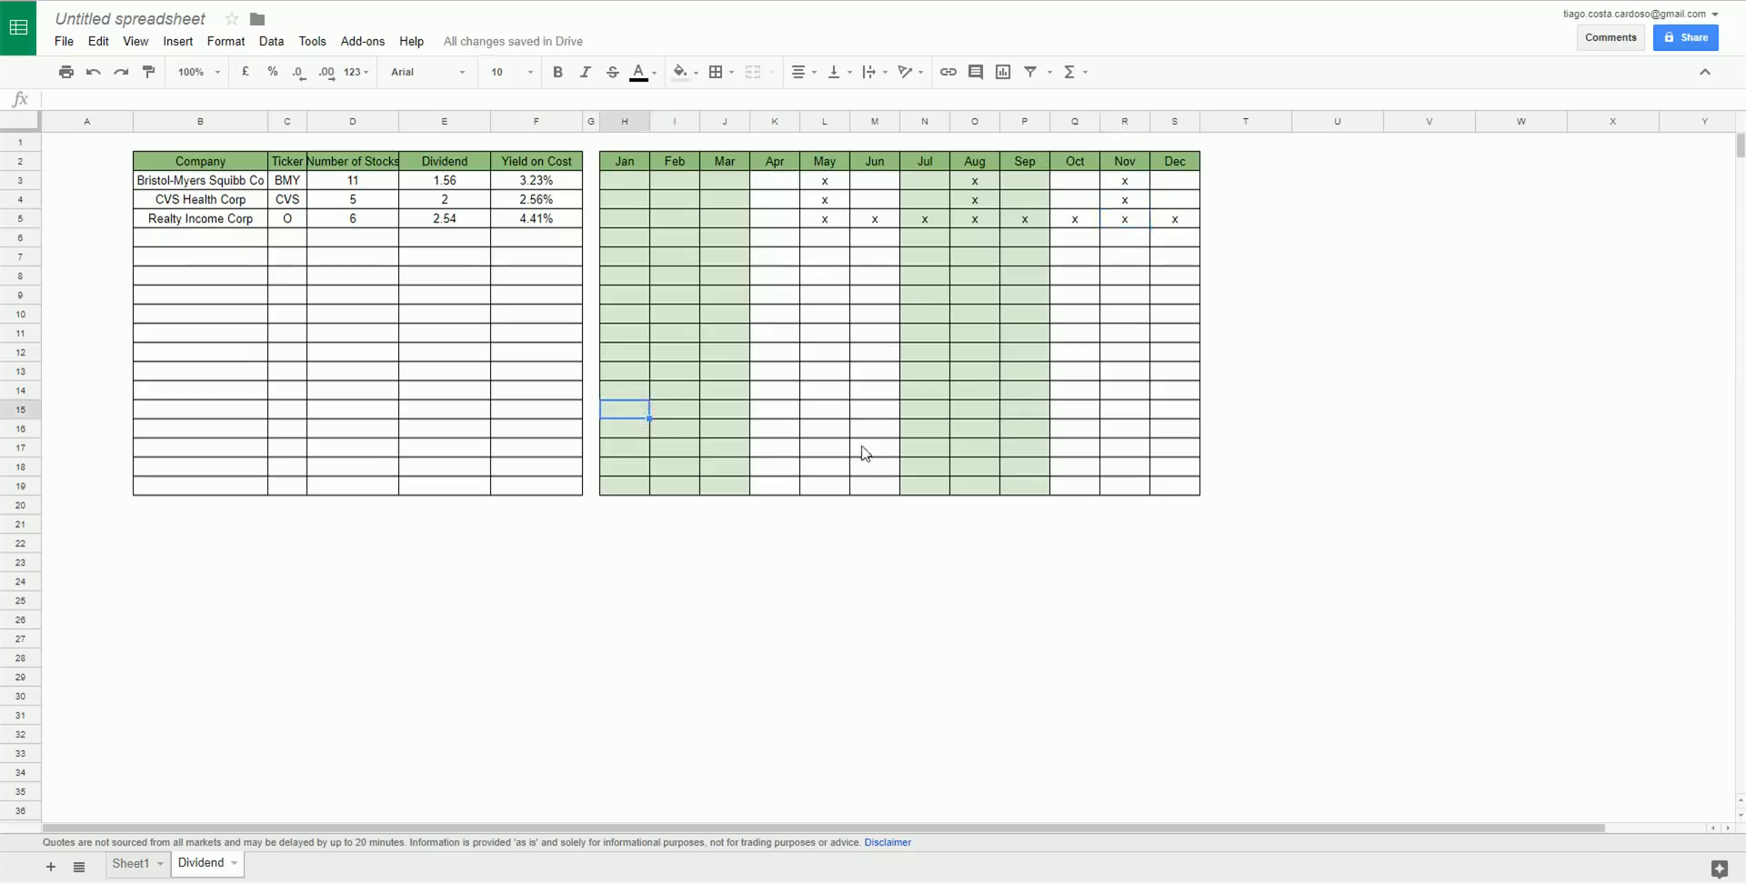
left_click(622, 533)
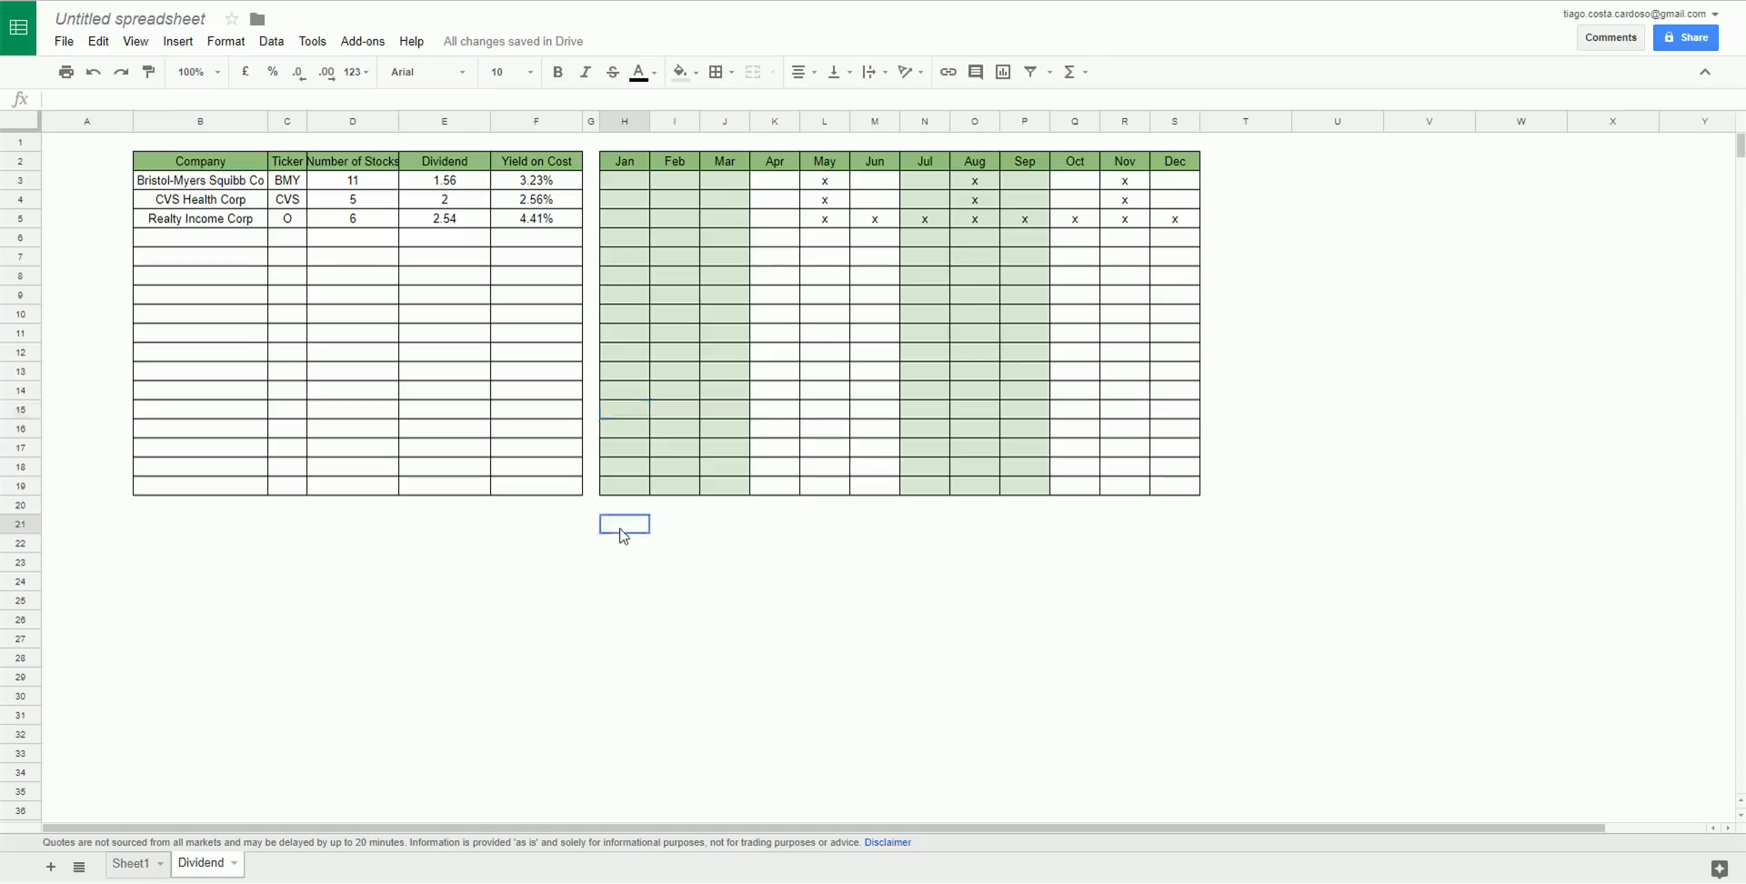
type("+sum")
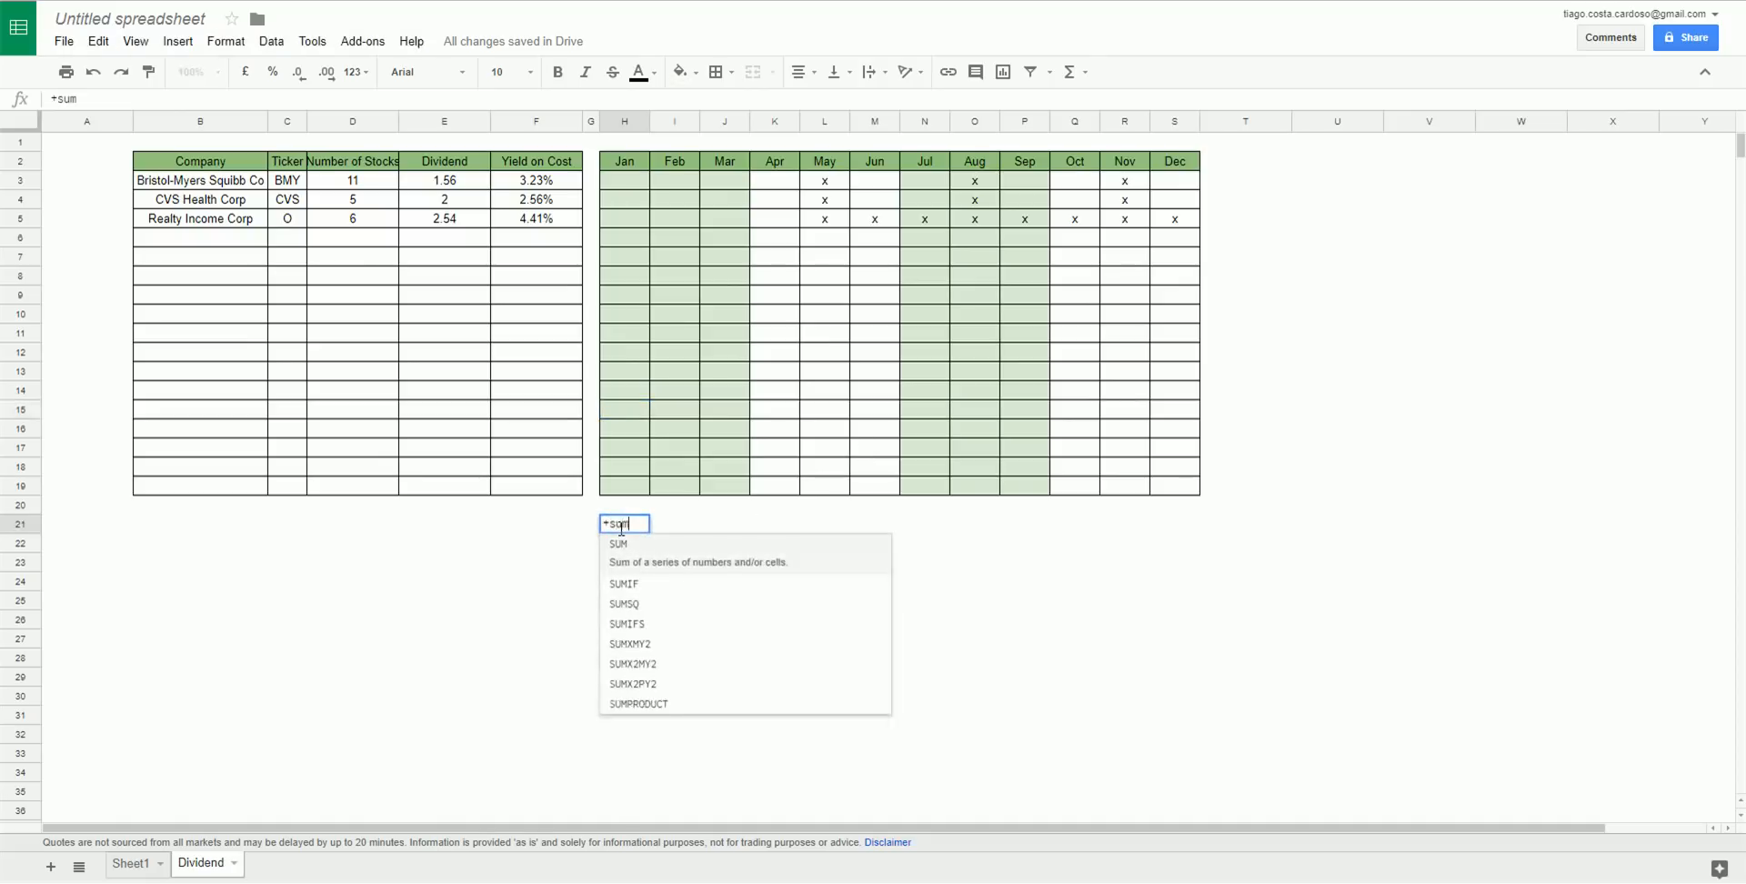
type("(")
key("Up")
key("Up")
key("Up")
key("Down")
key("shift+Up")
key("shift+Up")
key("shift+Up")
key("shift+Up")
key("shift+Up")
key("shift+Up")
key("shift+Up")
key("shift+Up")
key("shift+Up")
key("shift+Up")
key("shift+Up")
key("shift+Up")
key("shift+Up")
key("shift+Up")
key("shift+Up")
key("shift+Up")
key("shift+Up")
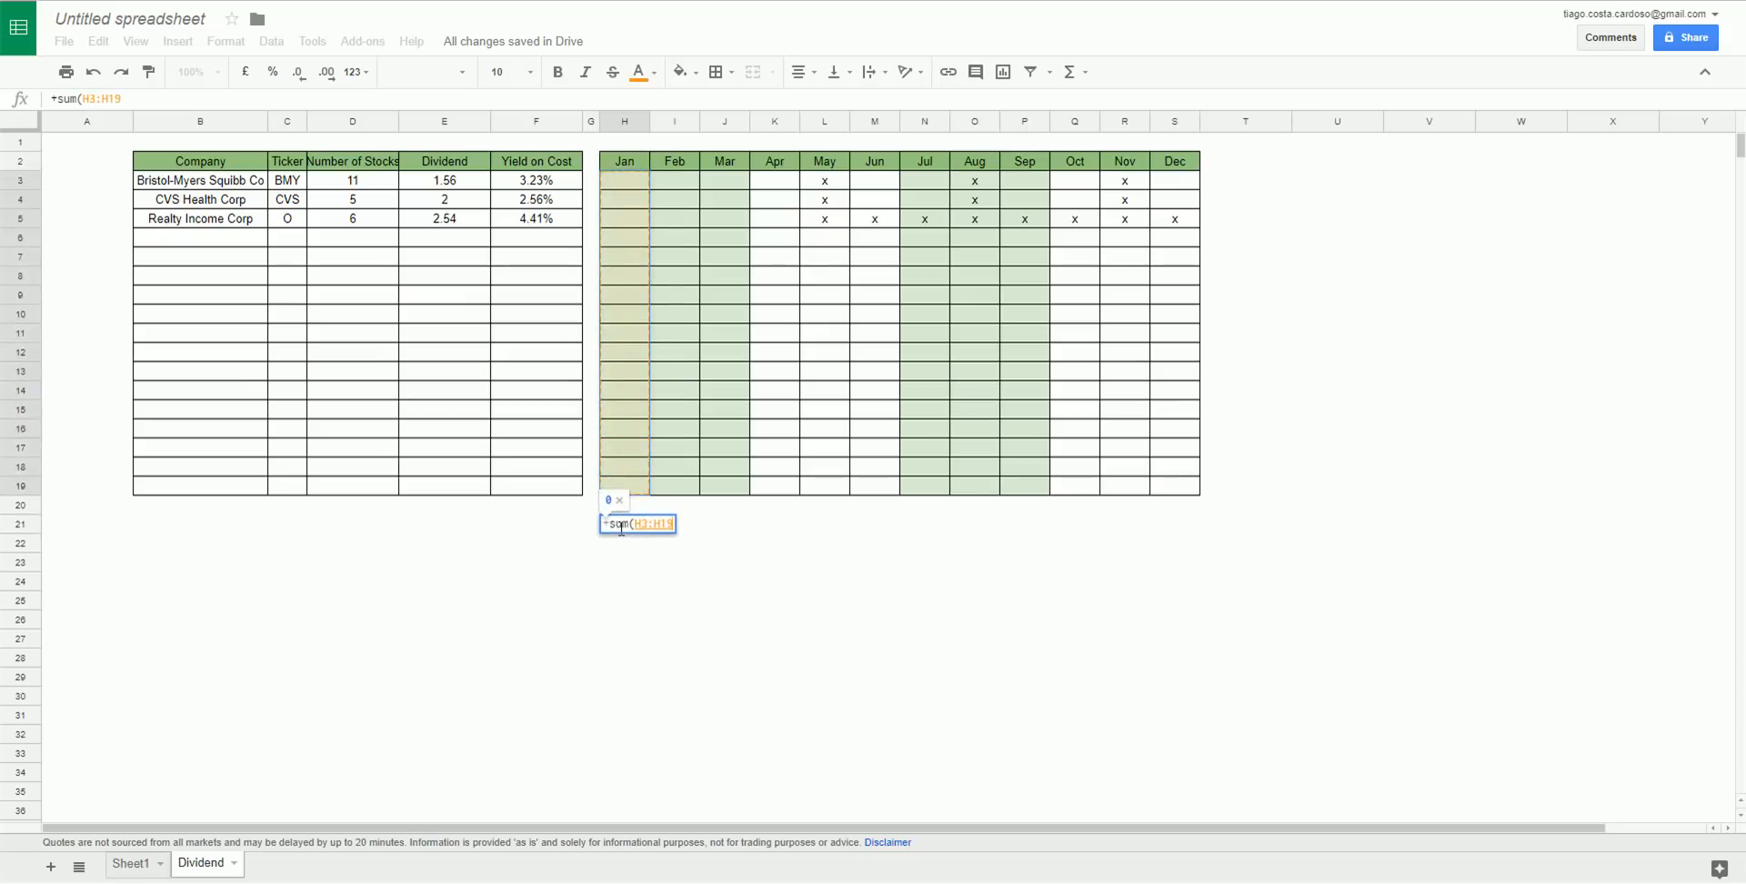
key("Return")
left_click(624, 525)
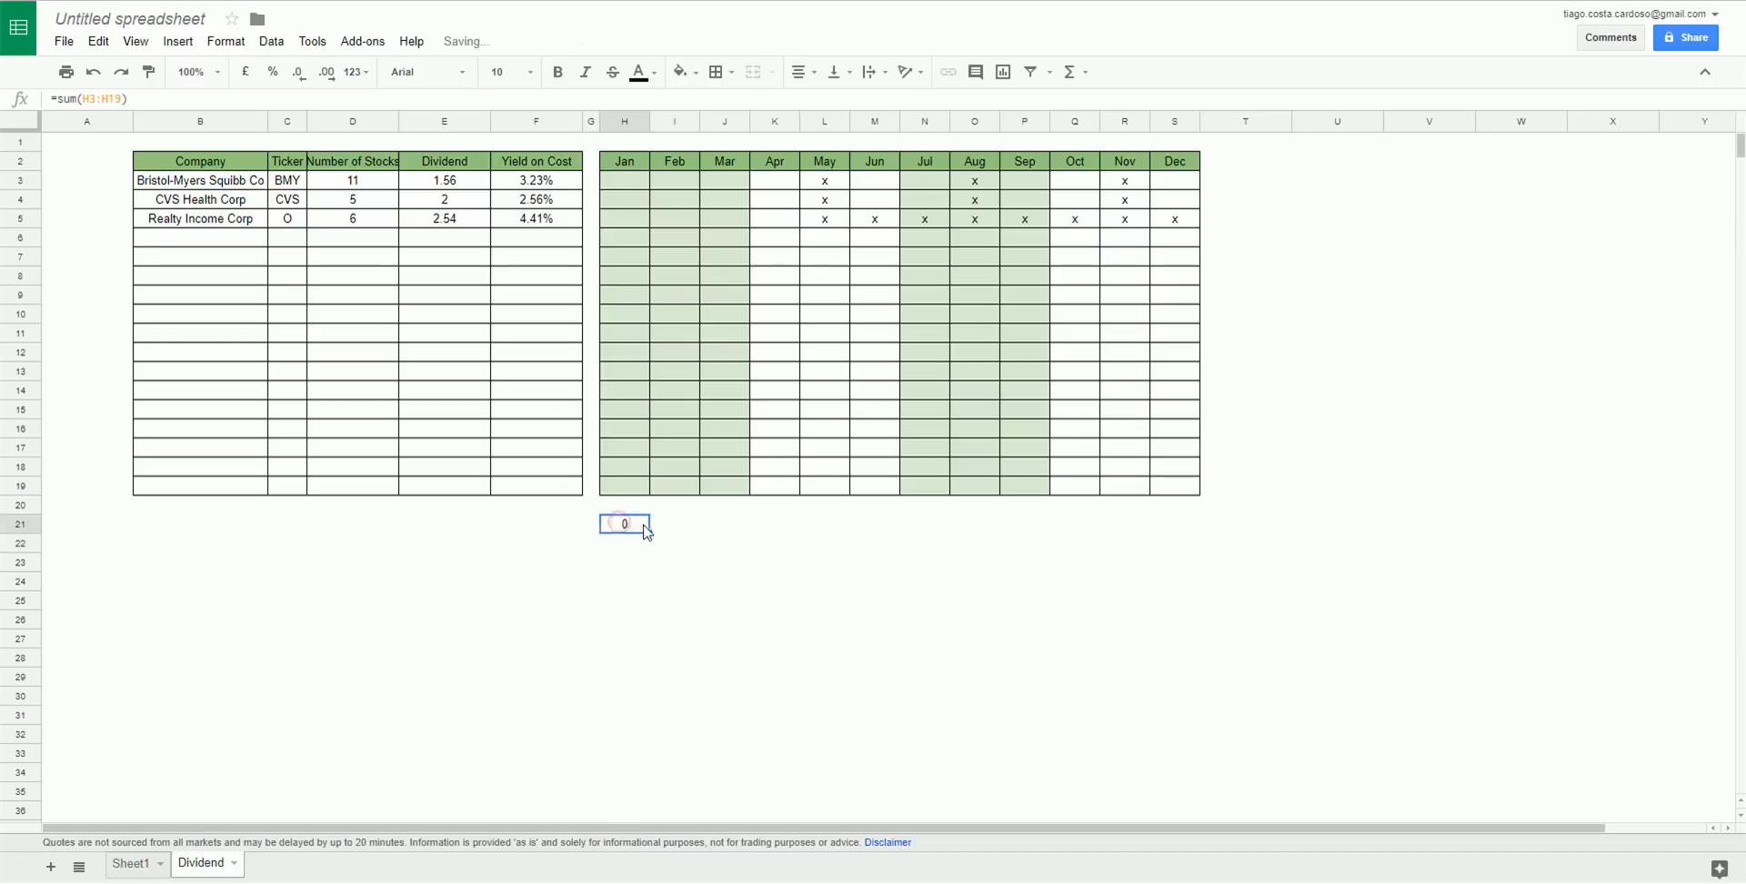
left_click_drag(649, 533, 1187, 518)
Replace the May marks with dividends of 5, 4.3 and 2 in L3:L5, and enter 2 for Realty Income in June.
left_click(831, 186)
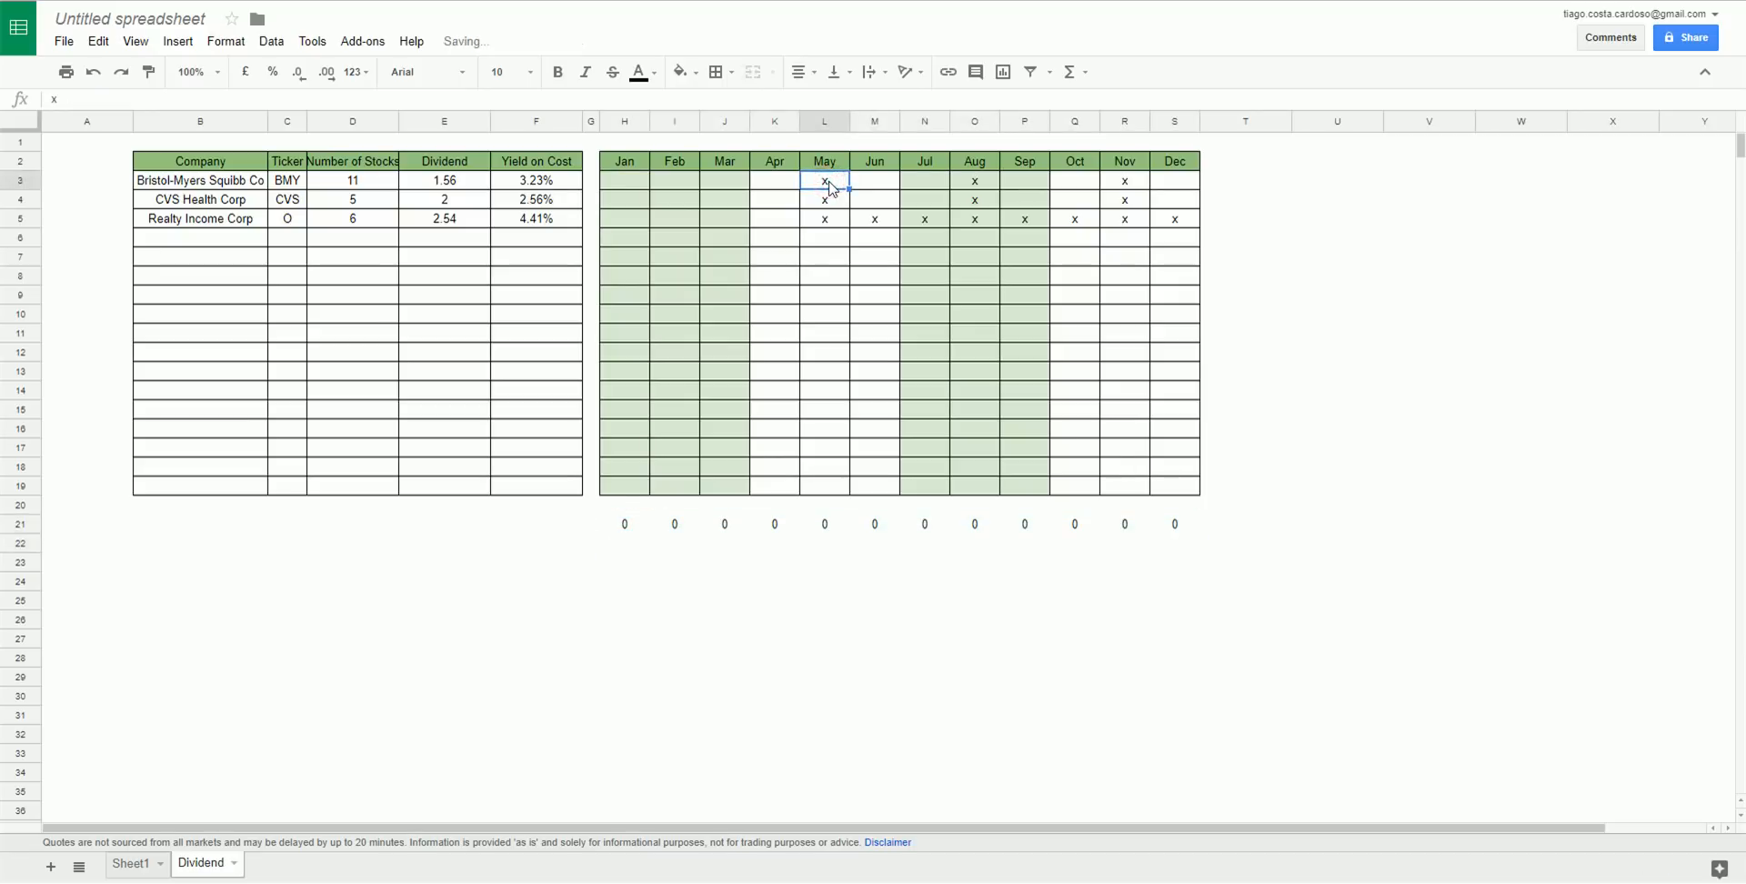
type("5")
key("Return")
type("4.3")
key("Return")
type("2")
key("Return")
key("Up")
key("Right")
type("2")
key("Return")
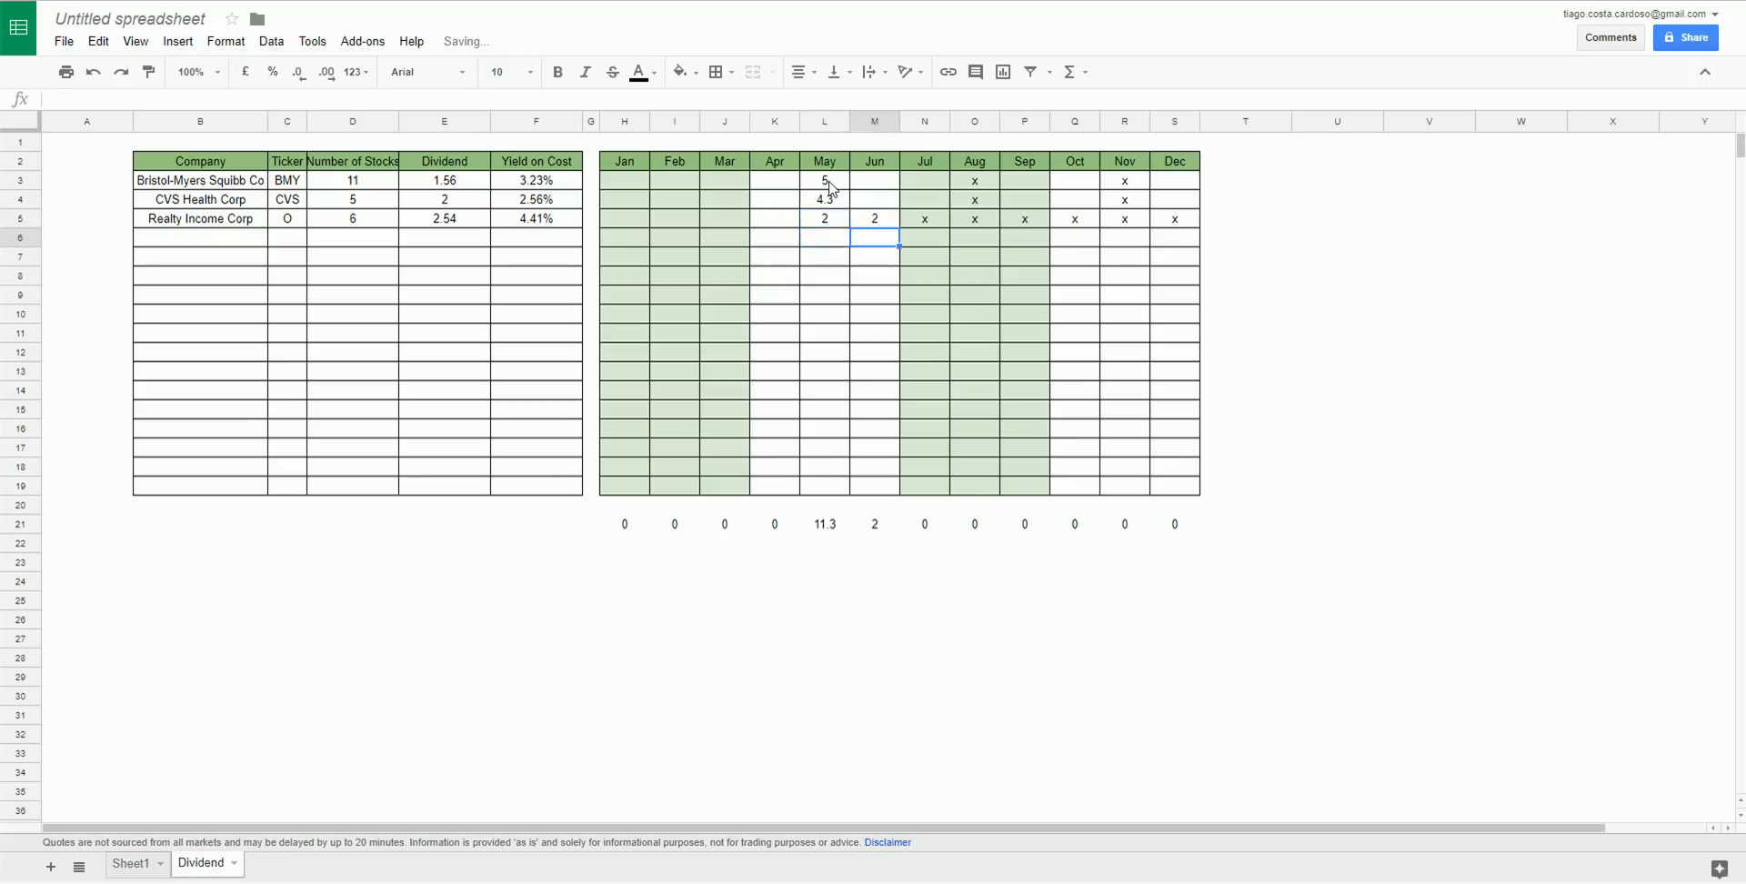
key("Right")
type("2")
key("Return")
type("2")
key("Up")
key("Return")
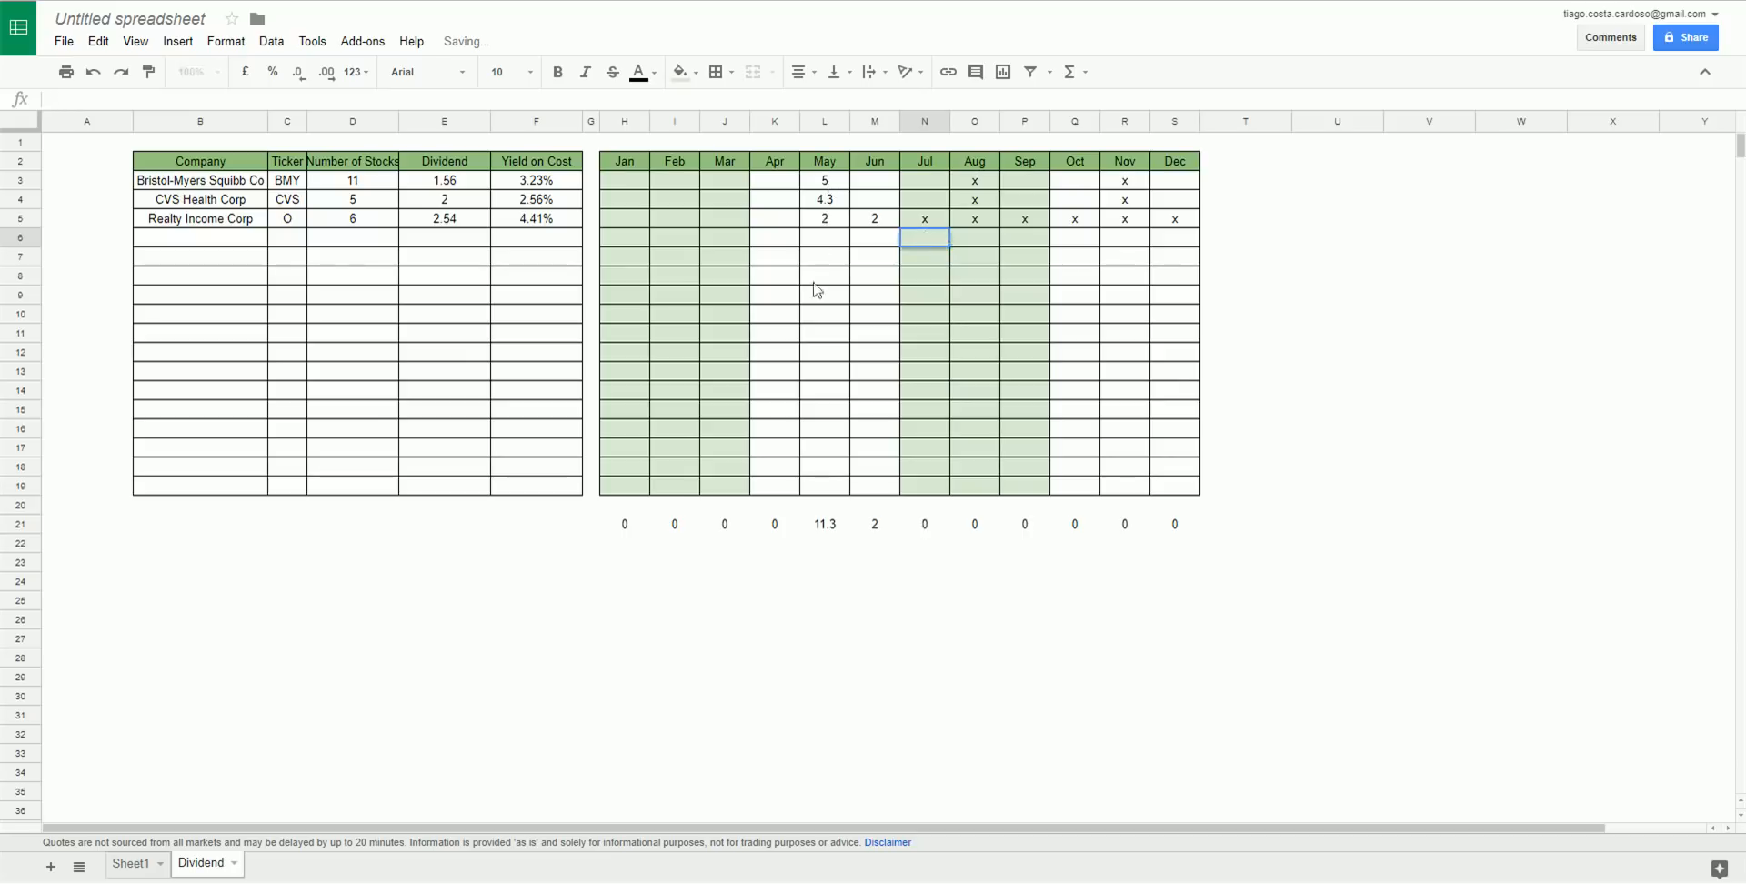
Merge H22:J22 below the monthly totals and enter =SUM(H21:J21) for the first-quarter total.
left_click_drag(632, 538, 746, 550)
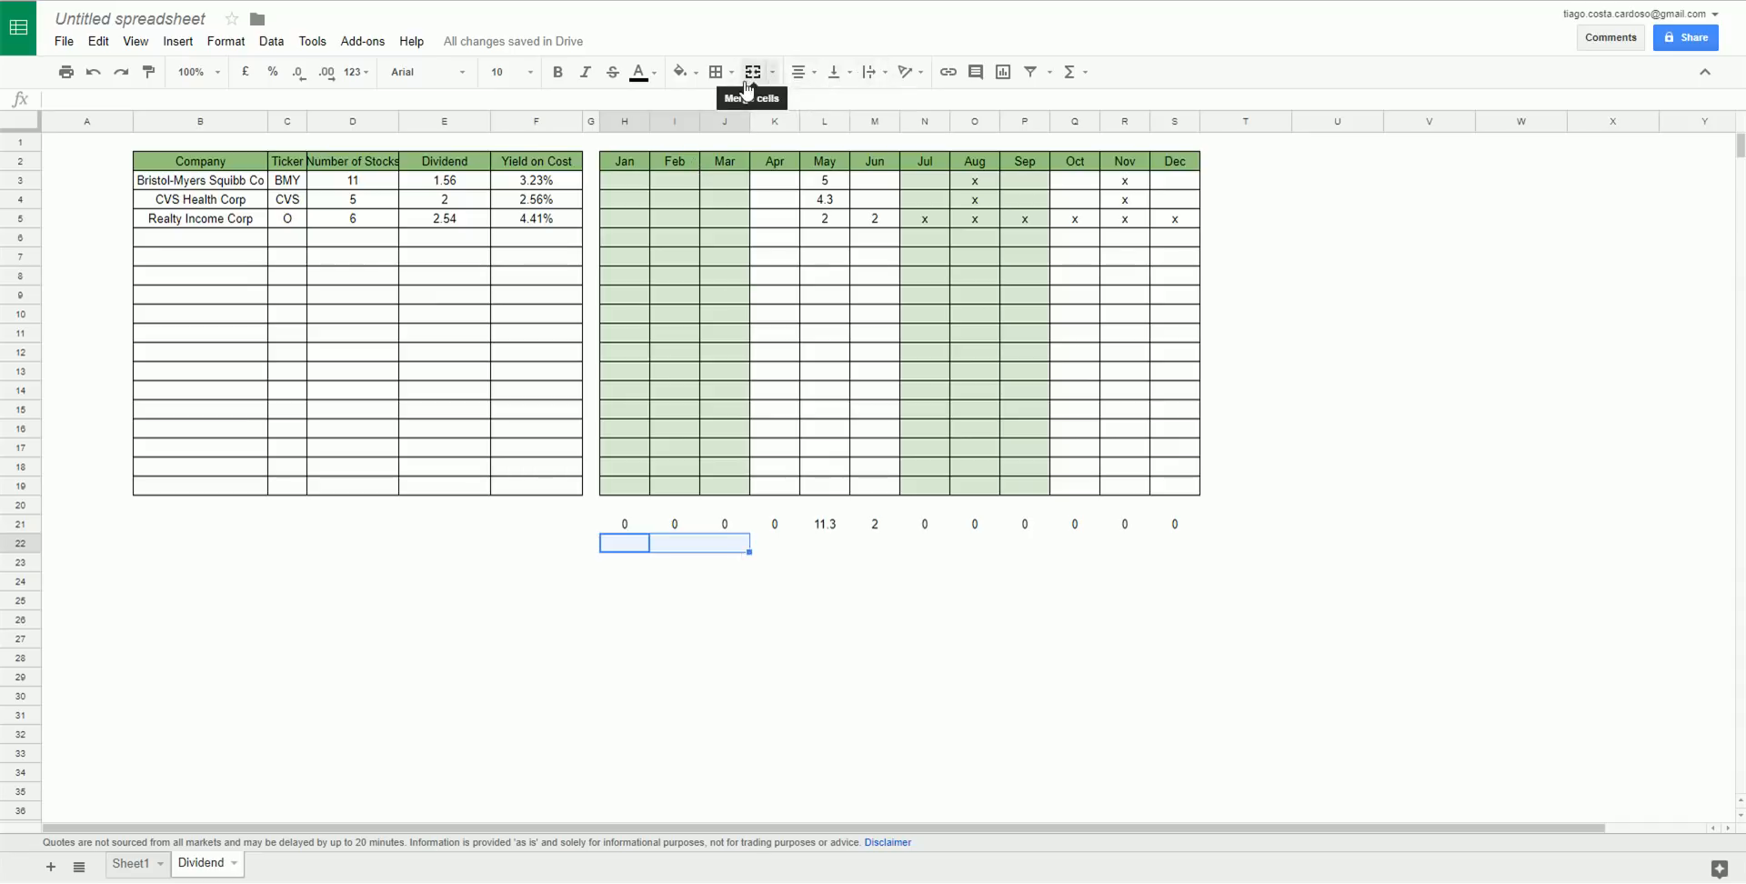
left_click(752, 88)
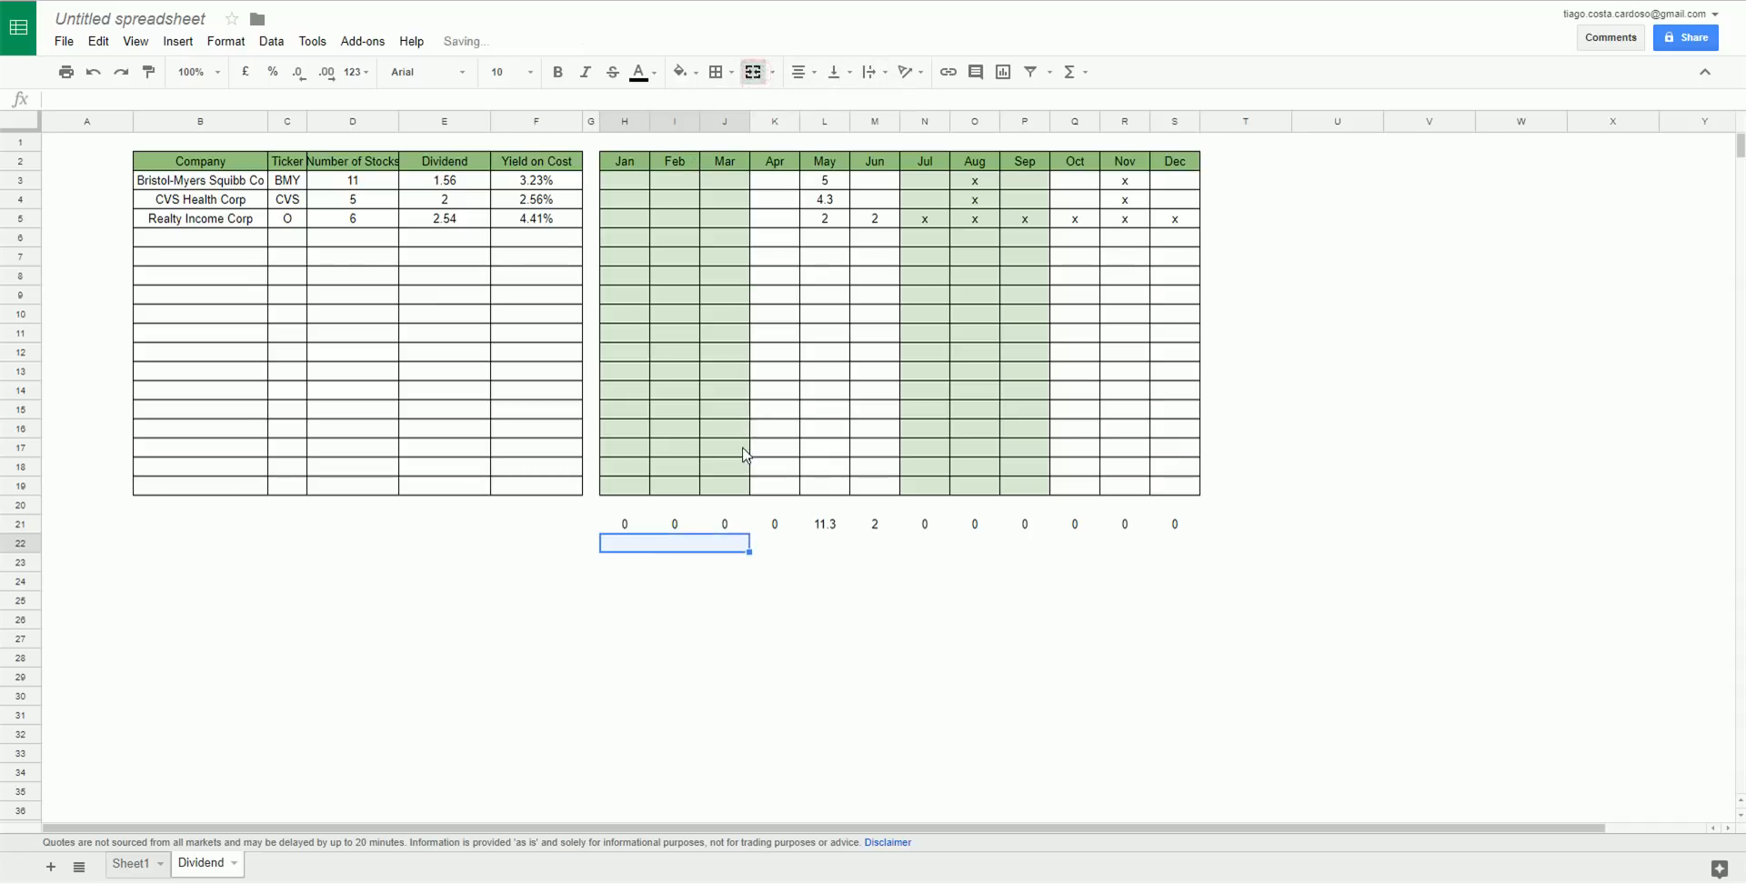
type("+")
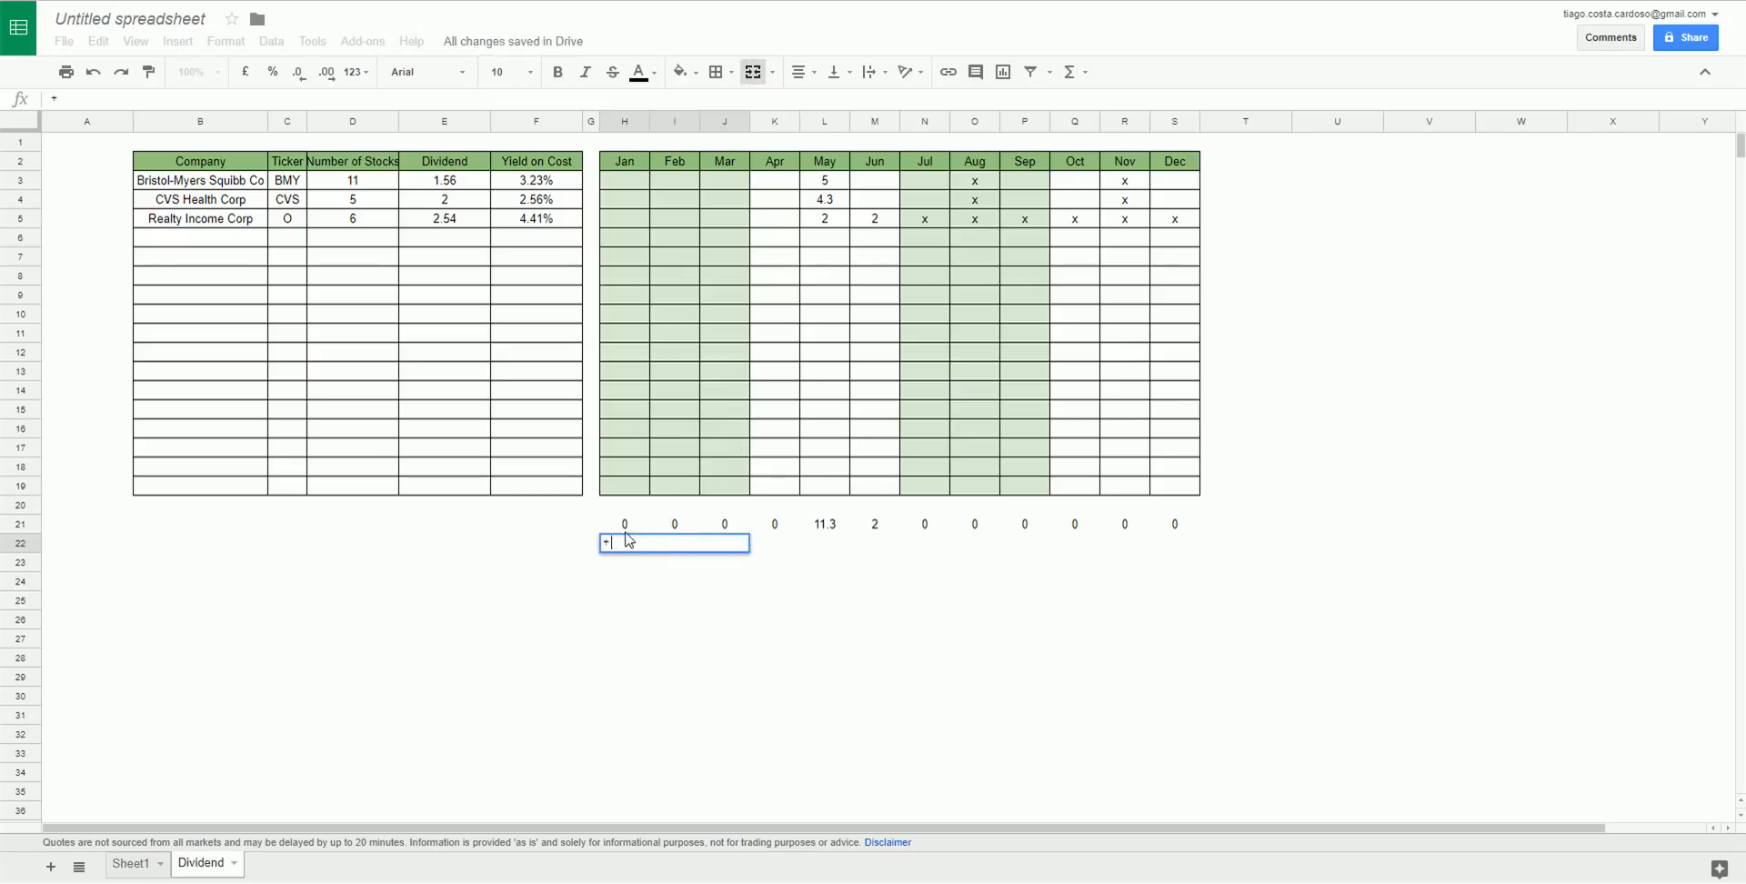
type("sum")
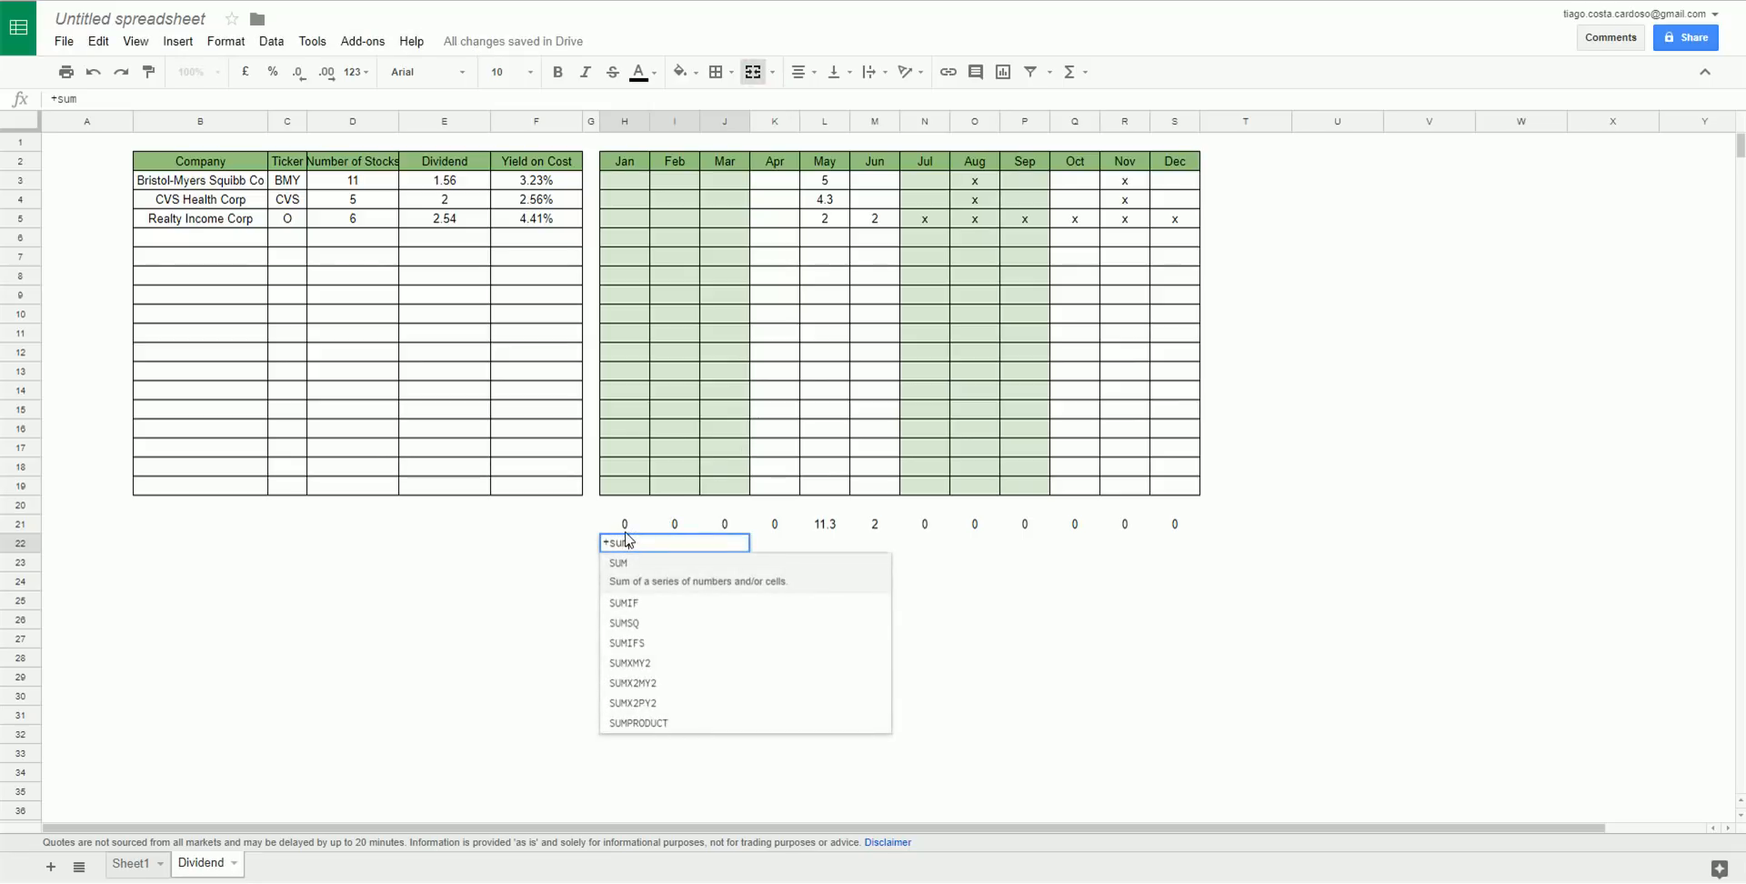
type("(")
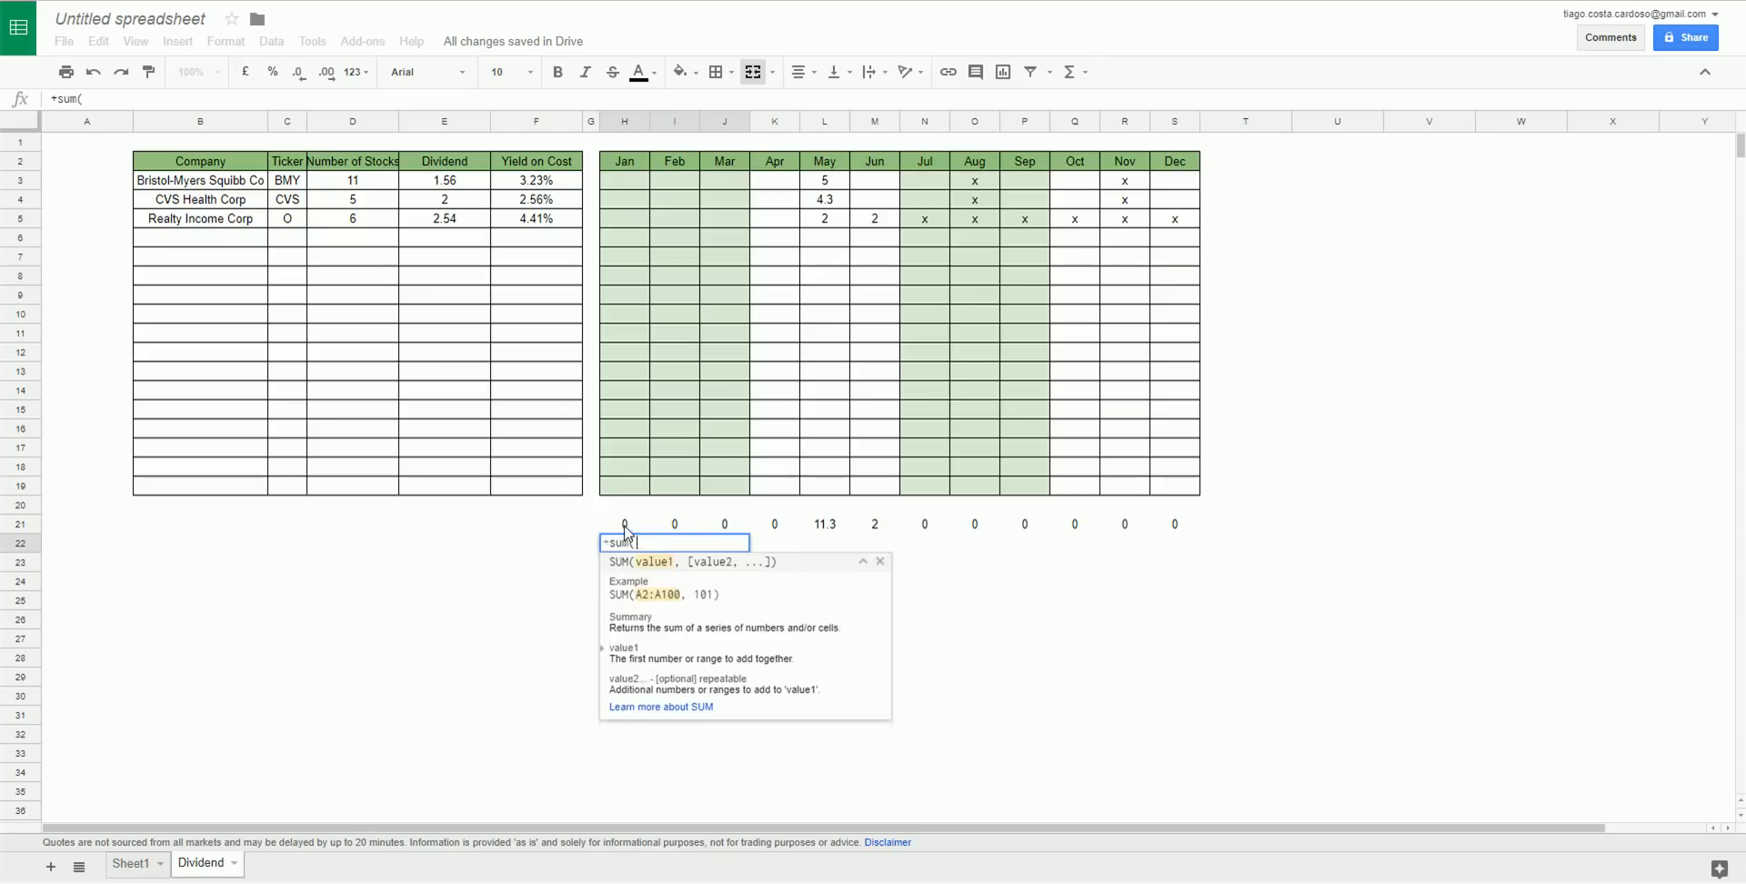
left_click_drag(625, 524, 739, 523)
key("Return")
key("Up")
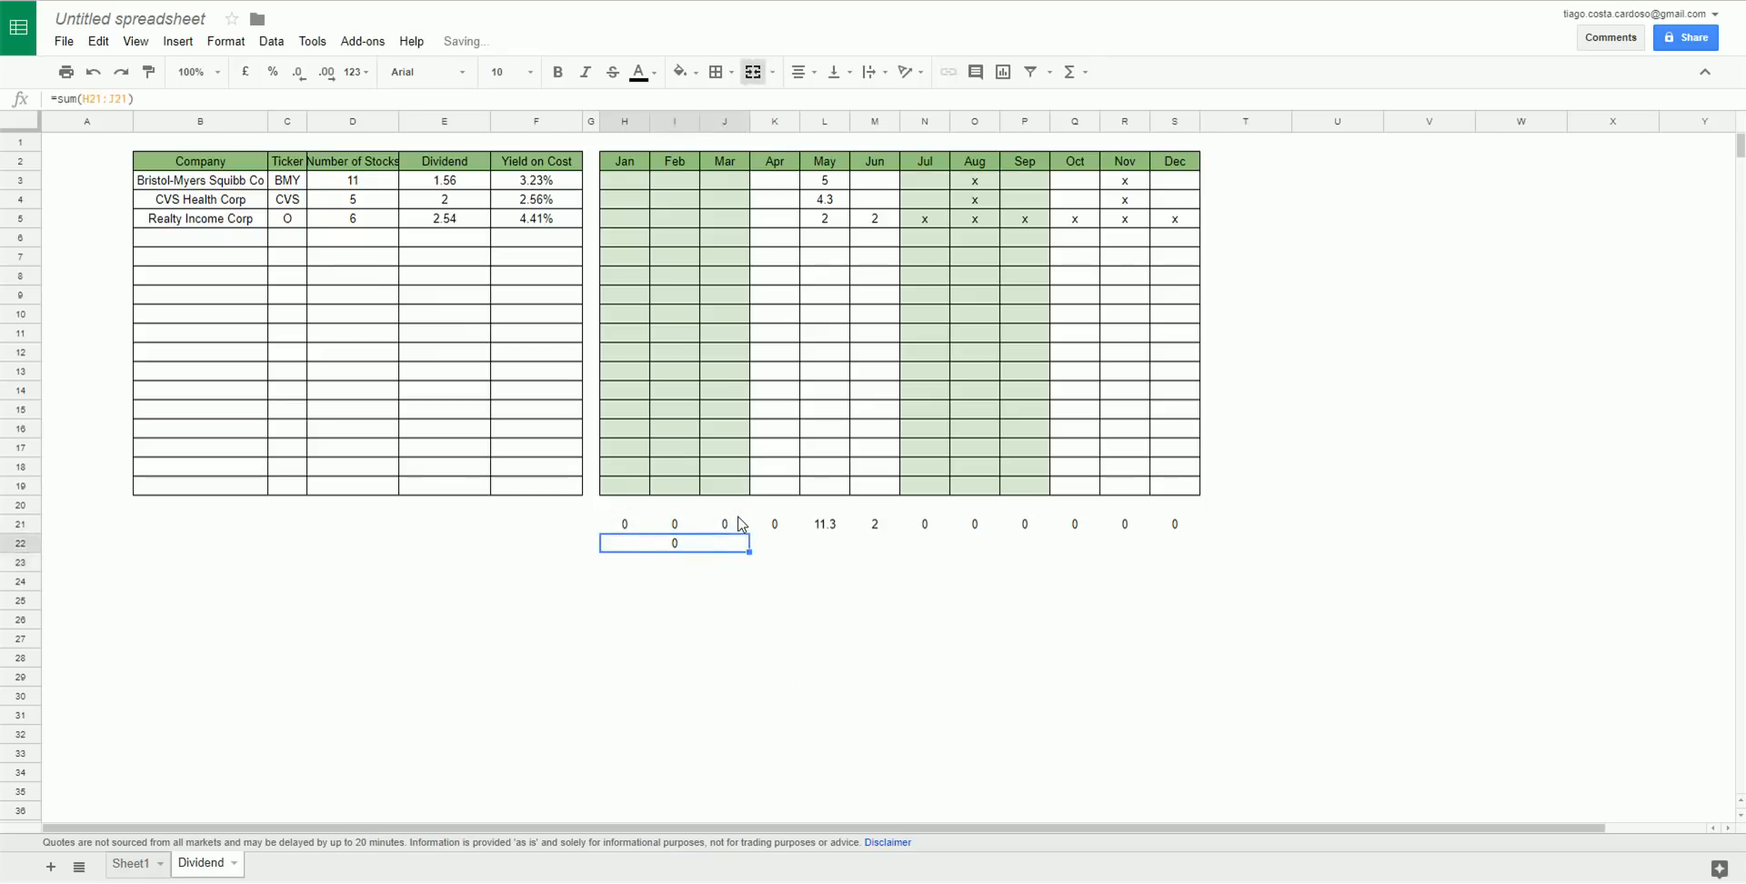
Apply all borders to the totals range H21:S23 and merge H23:S23 into a single cell.
left_click_drag(648, 533, 1196, 572)
left_click(724, 73)
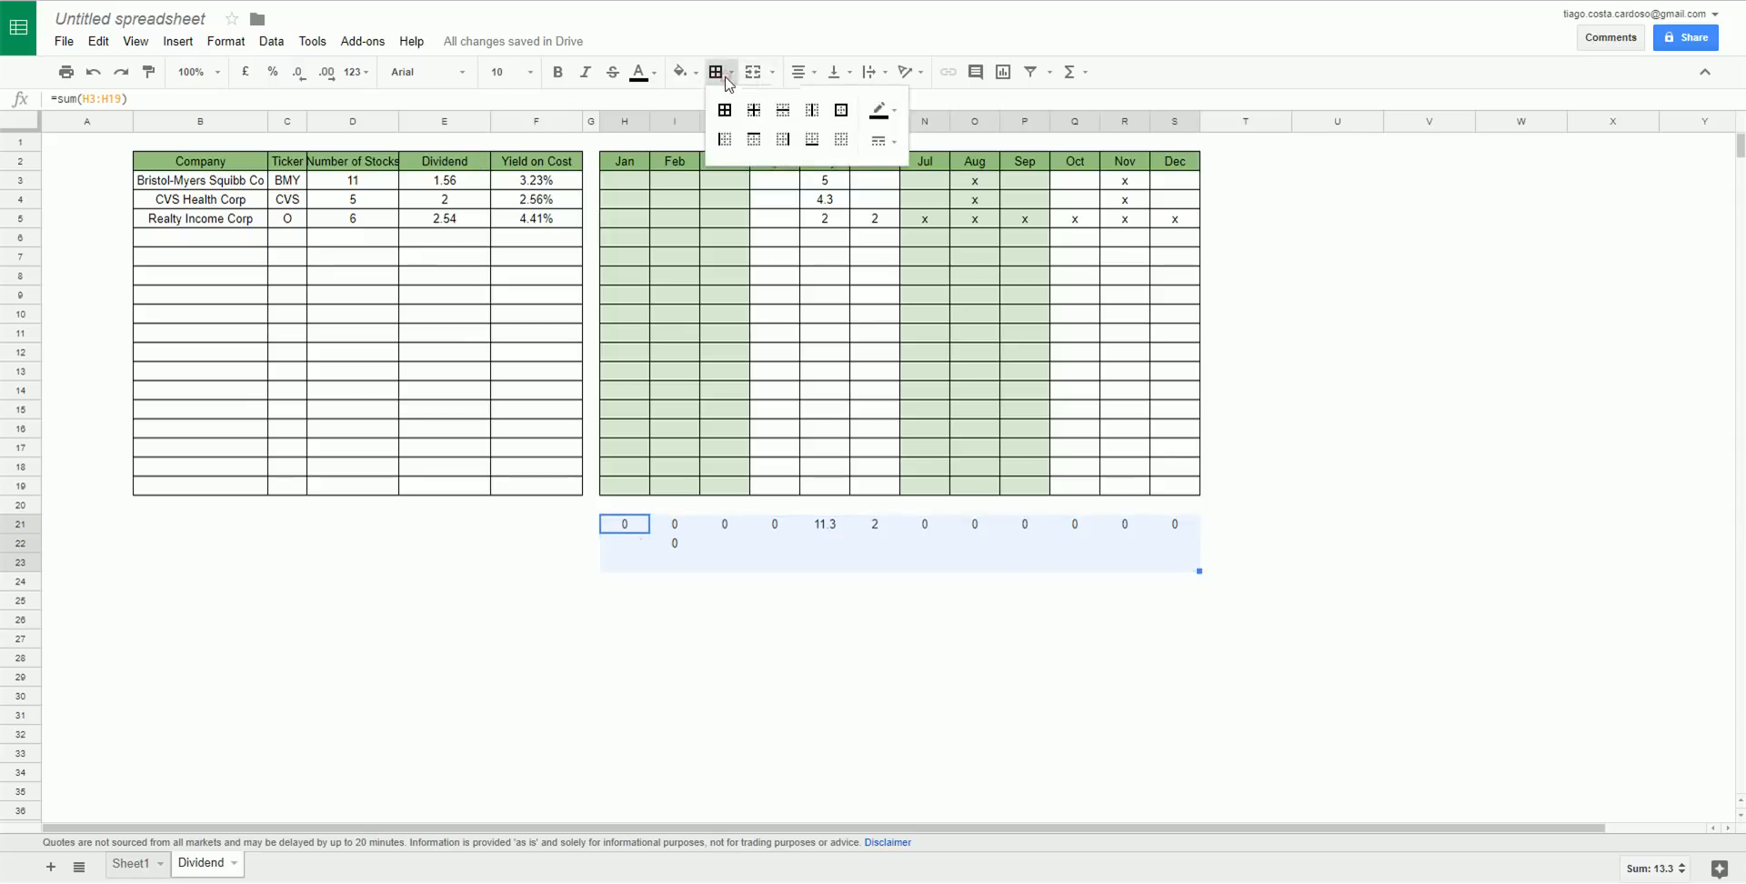
left_click(726, 111)
left_click(906, 641)
left_click_drag(624, 563, 1158, 565)
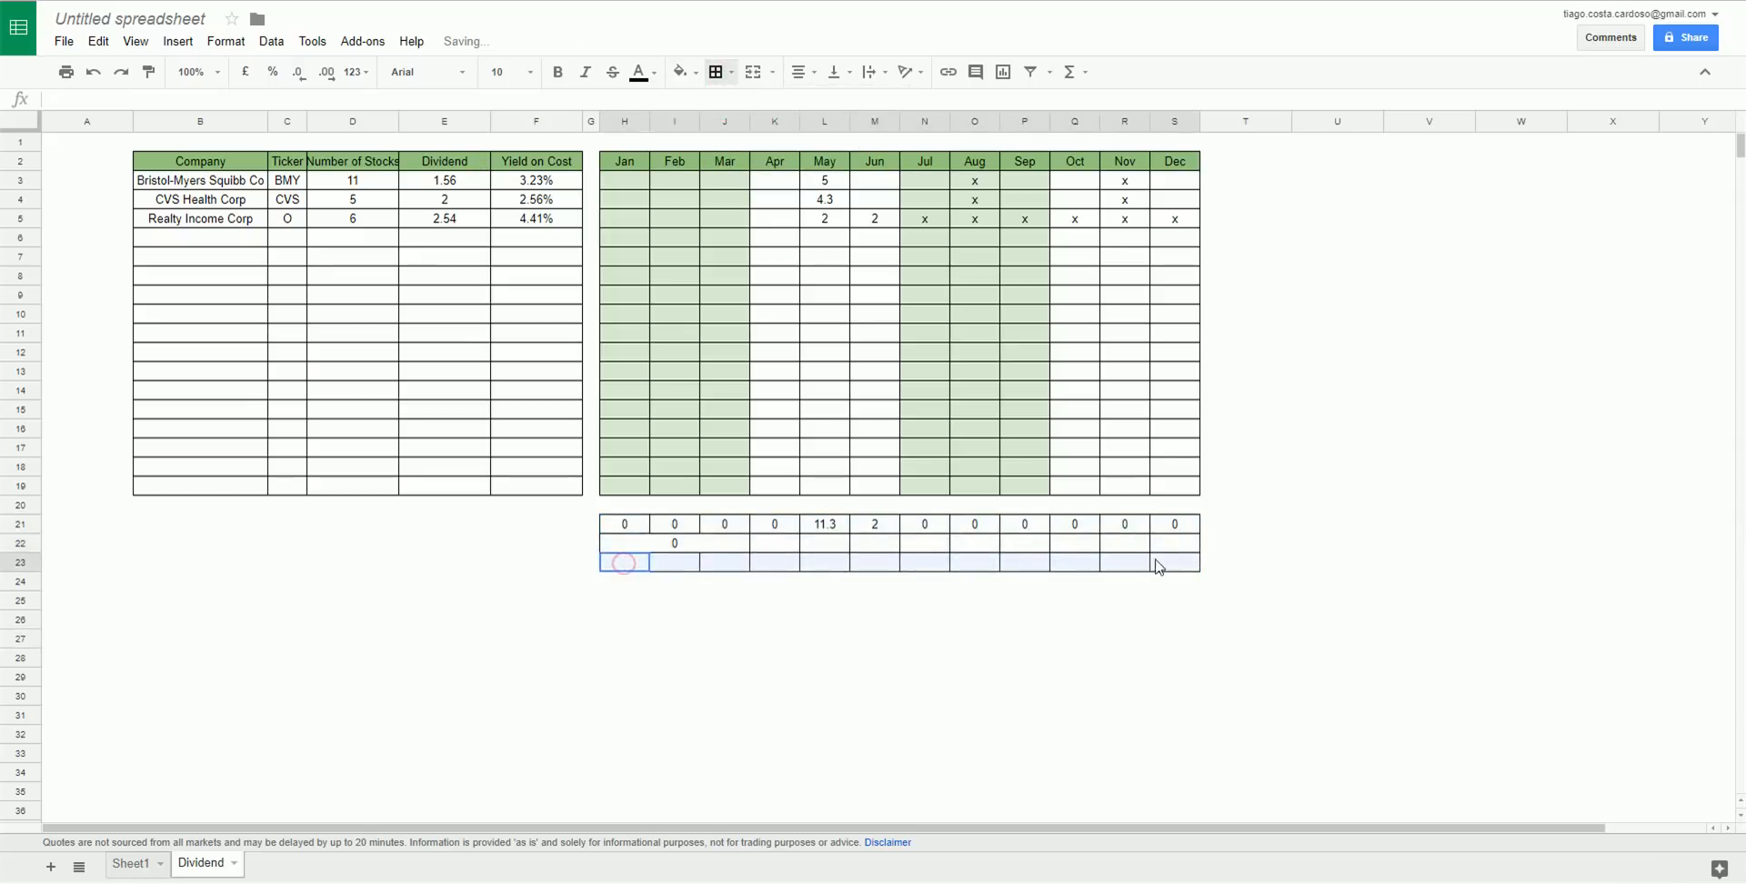
left_click(751, 72)
Merge K22:M22, N22:P22 and Q22:S22 into one cell each for the remaining three quarters.
left_click(779, 543)
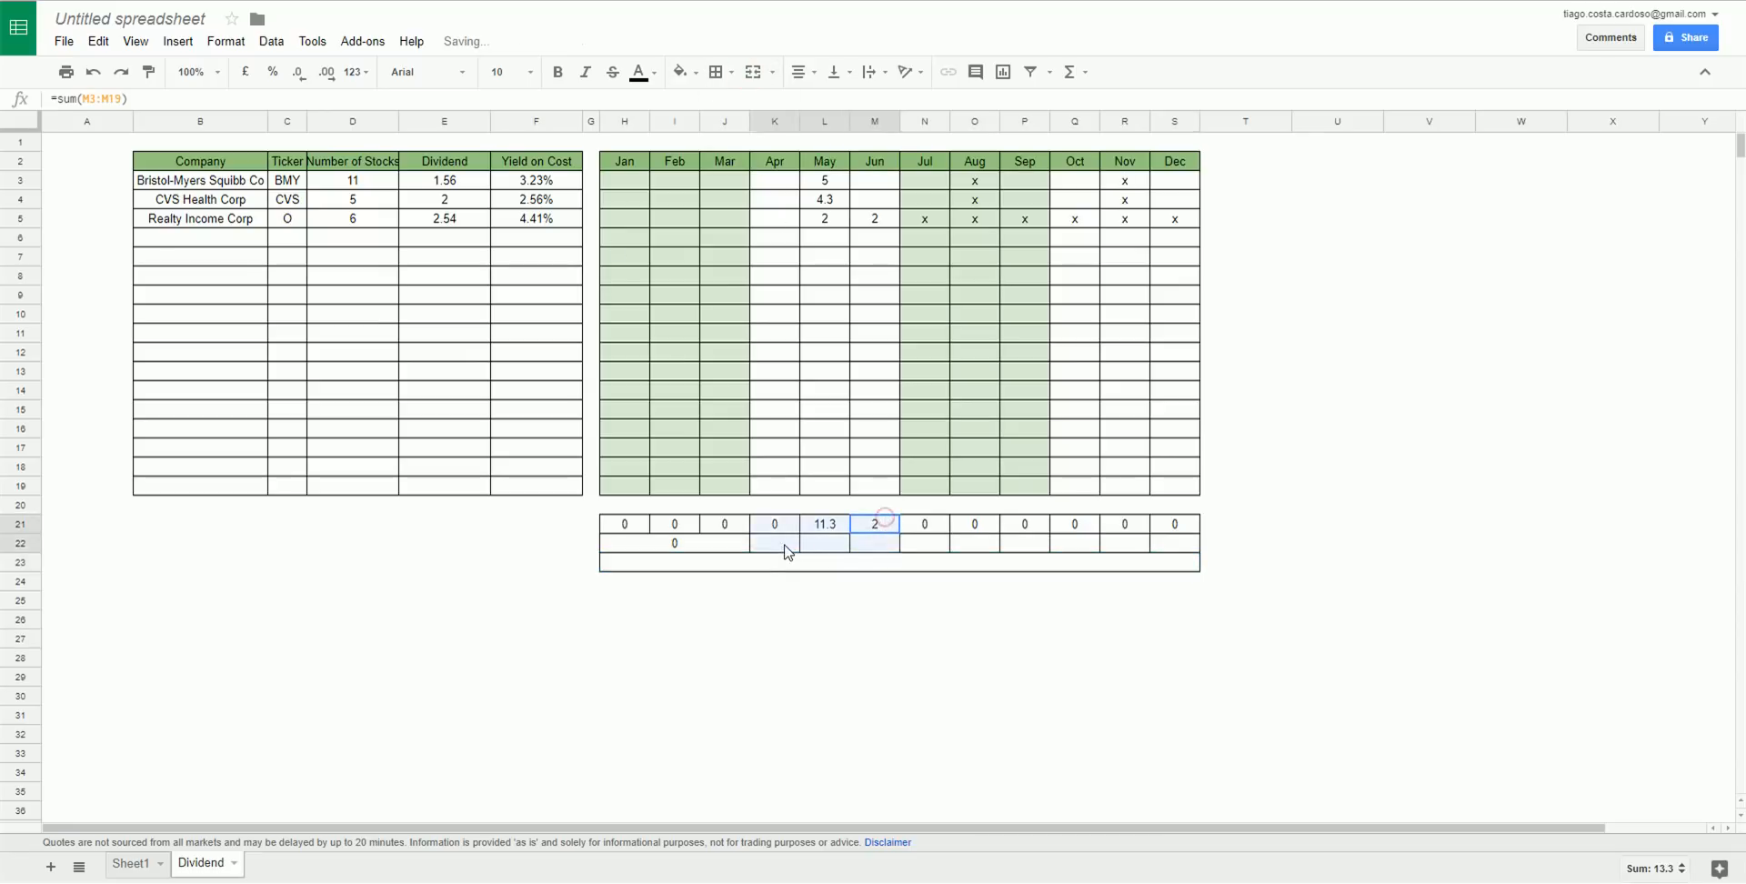
left_click_drag(779, 540, 901, 544)
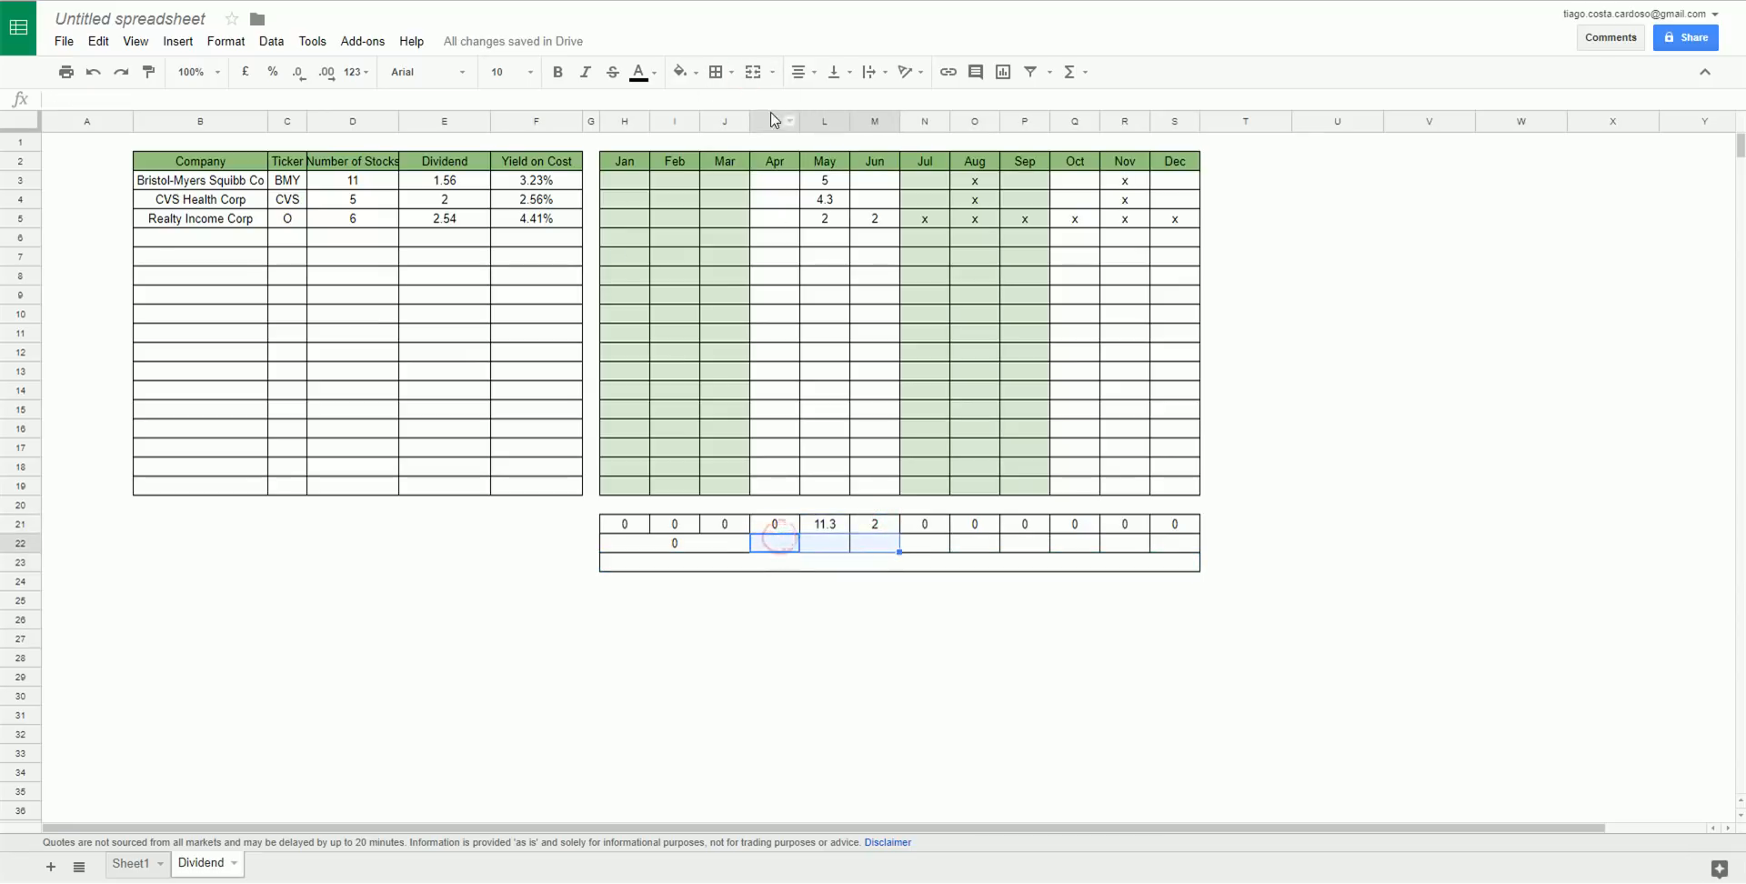
left_click(764, 78)
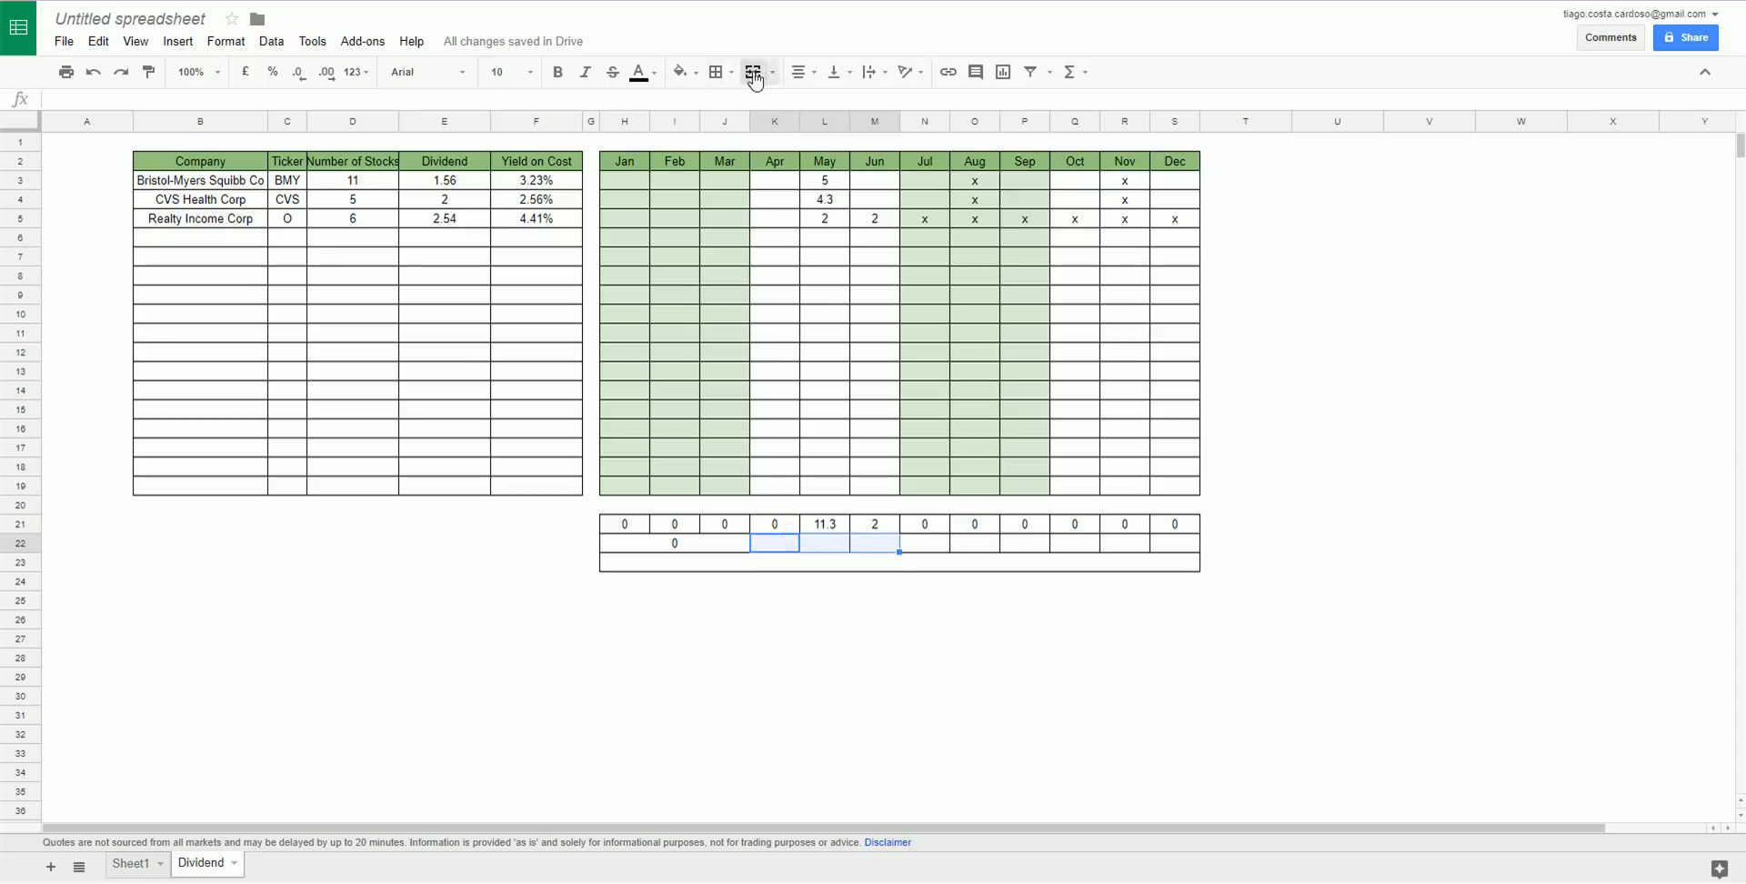
left_click_drag(928, 542, 1032, 546)
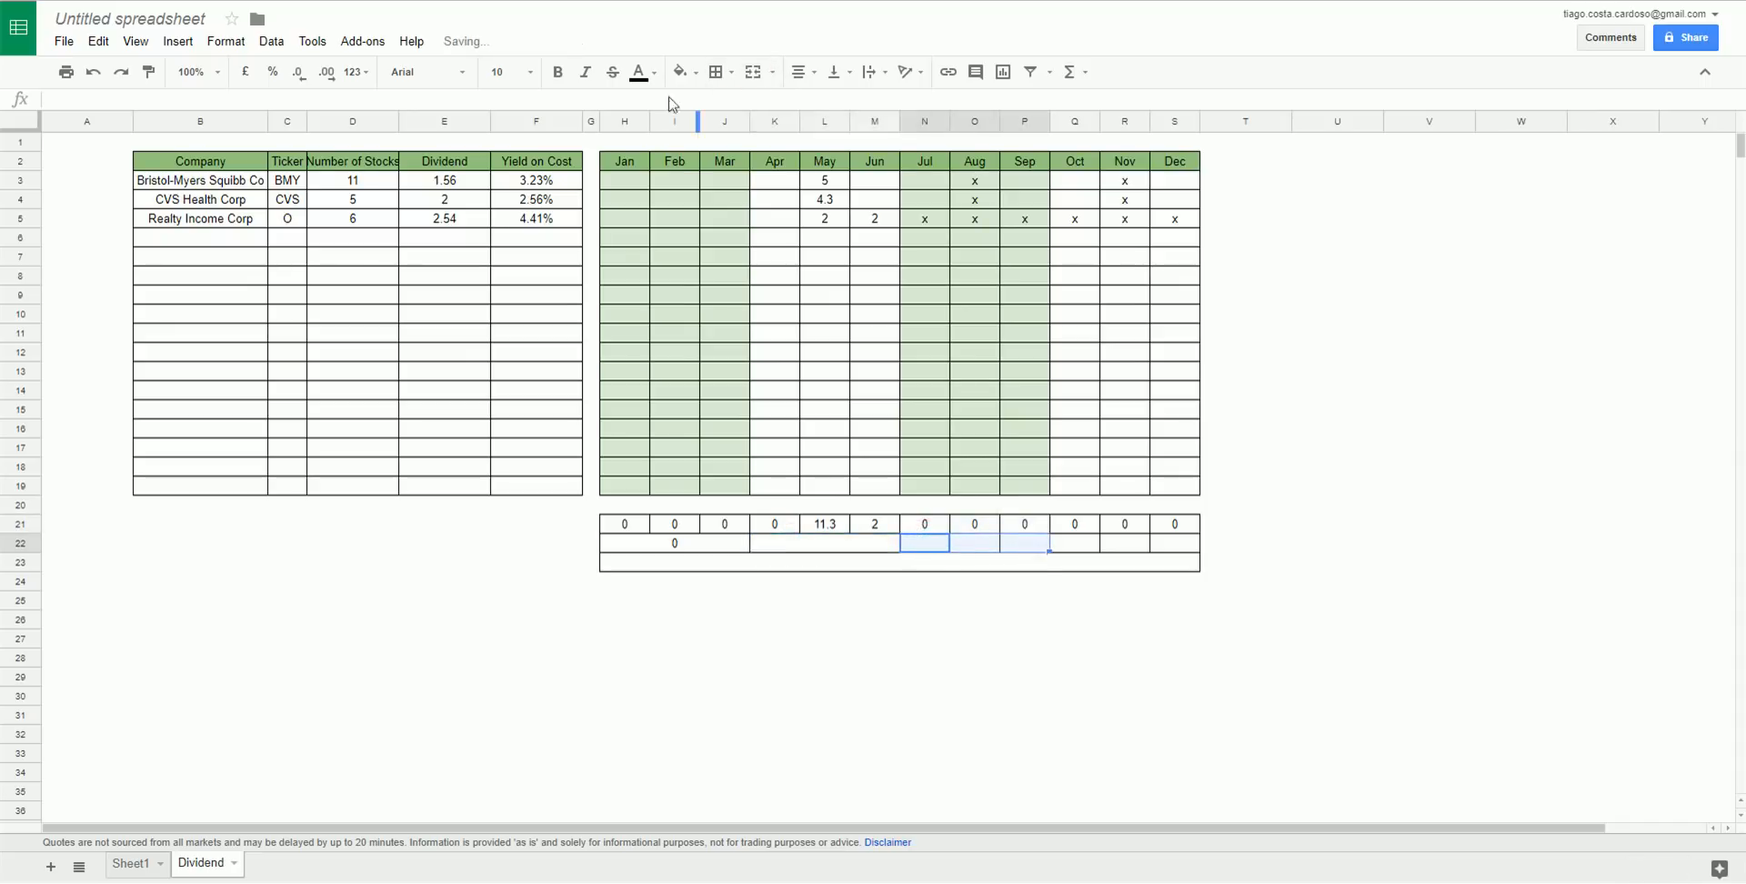
left_click(752, 75)
left_click_drag(1077, 543, 1173, 545)
left_click(752, 74)
left_click(925, 662)
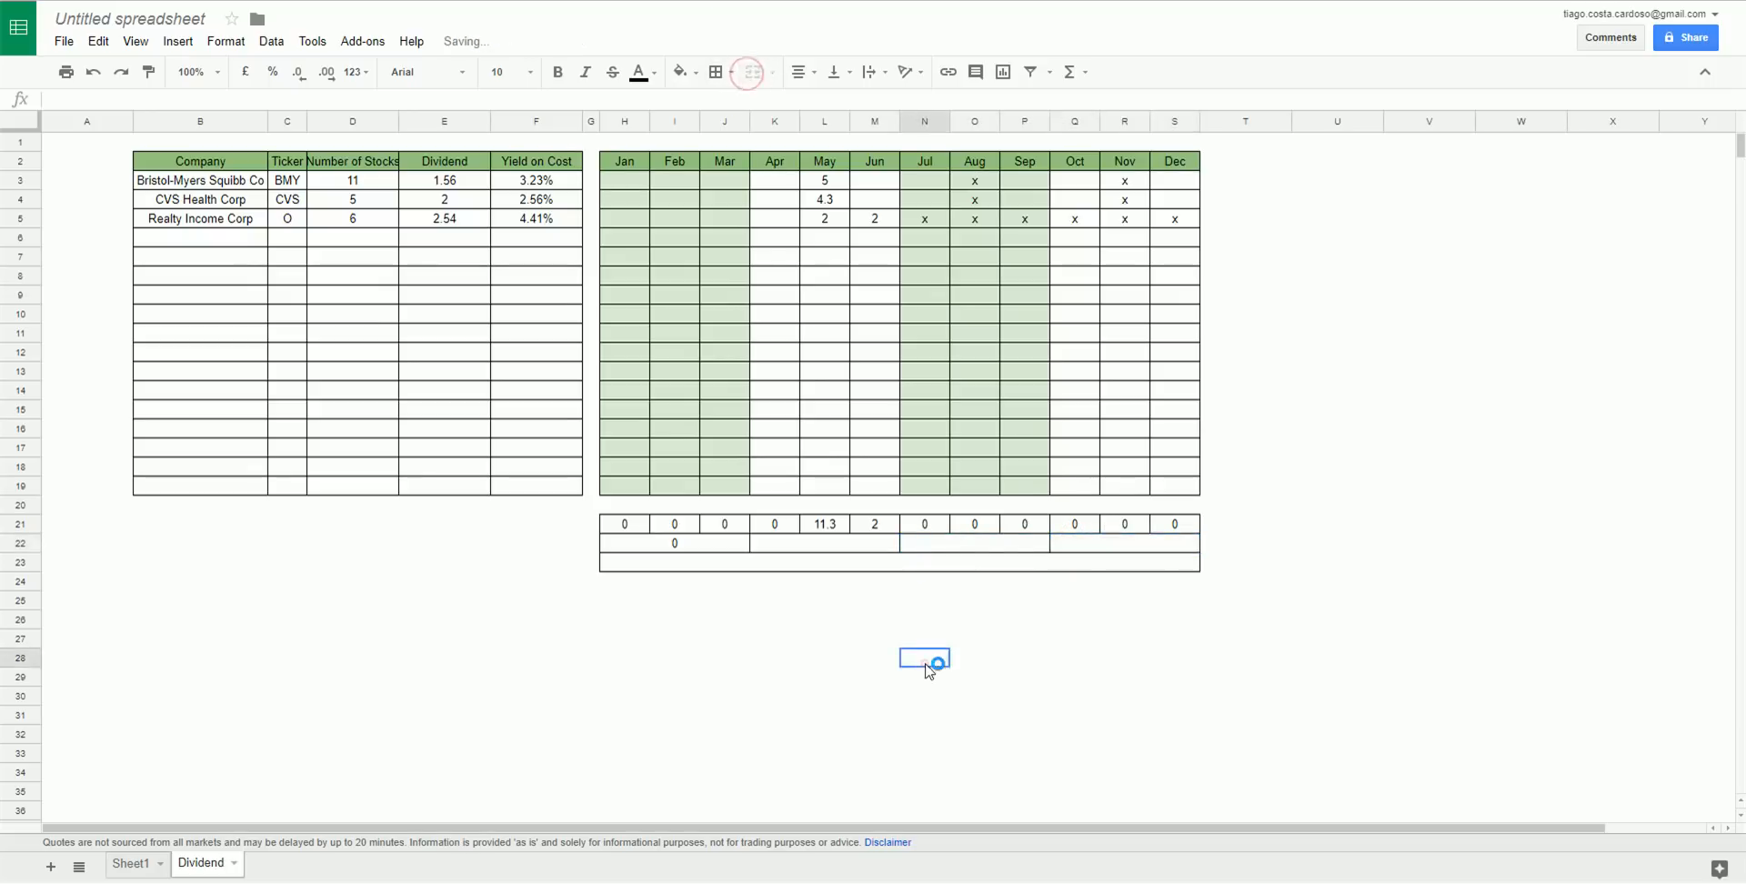
Head column T with "Total" in T2 and sum the first company's dividends in T3 with =SUM(H3:S3).
left_click(1232, 162)
type("Total")
key("Return")
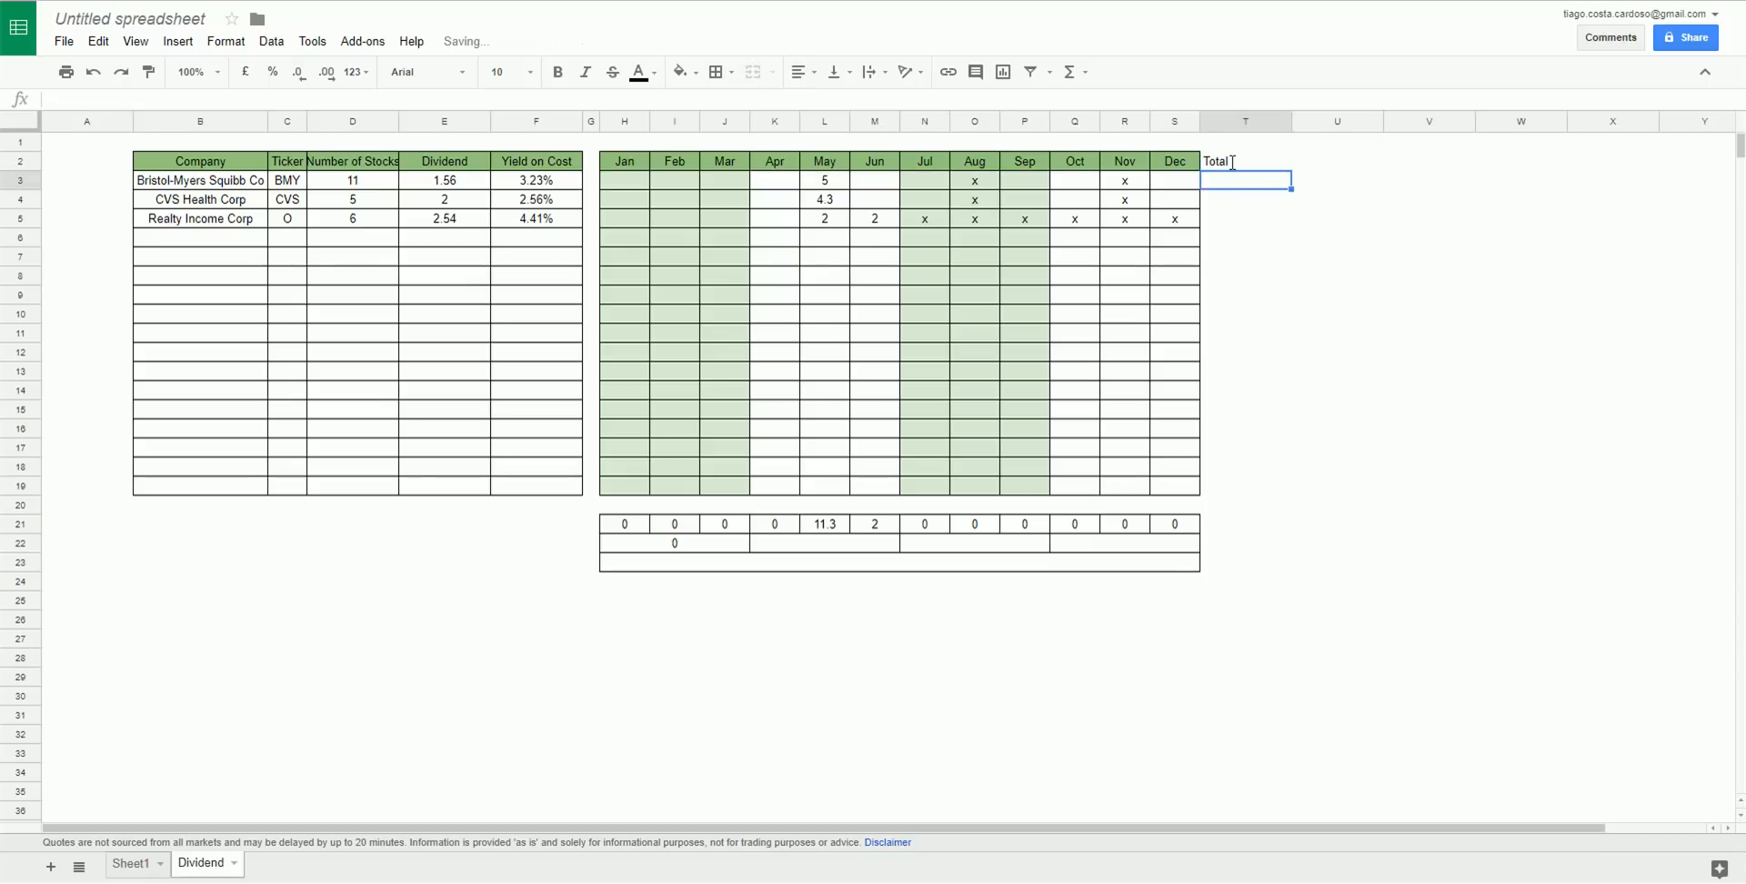
type("+sum")
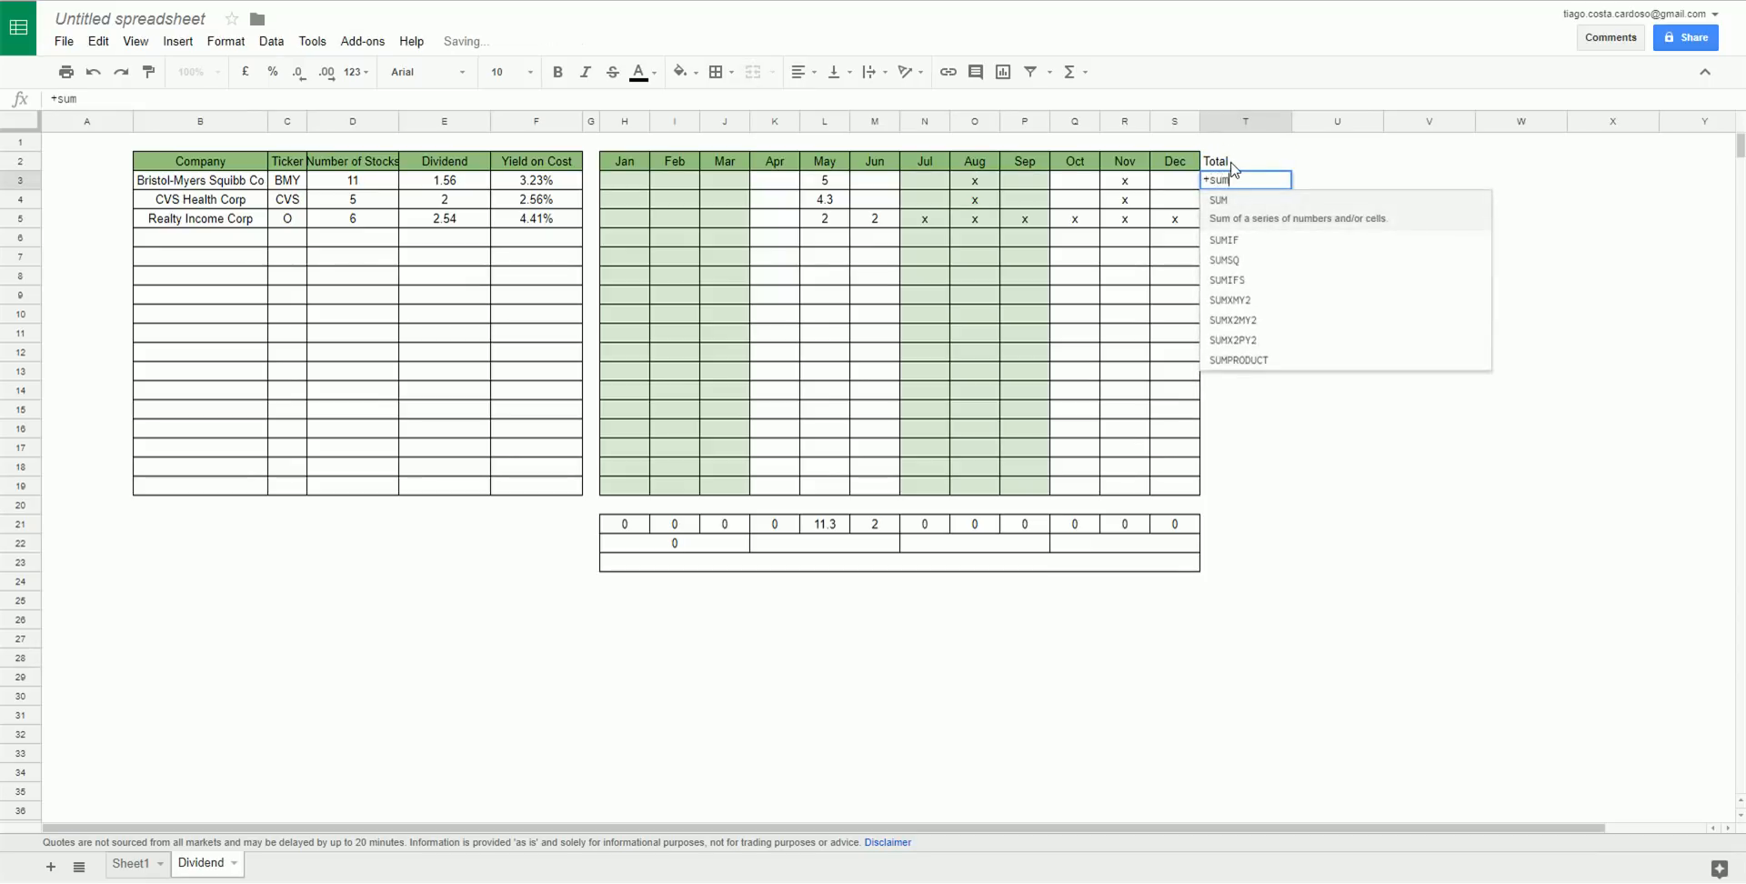
type("(")
key("Left")
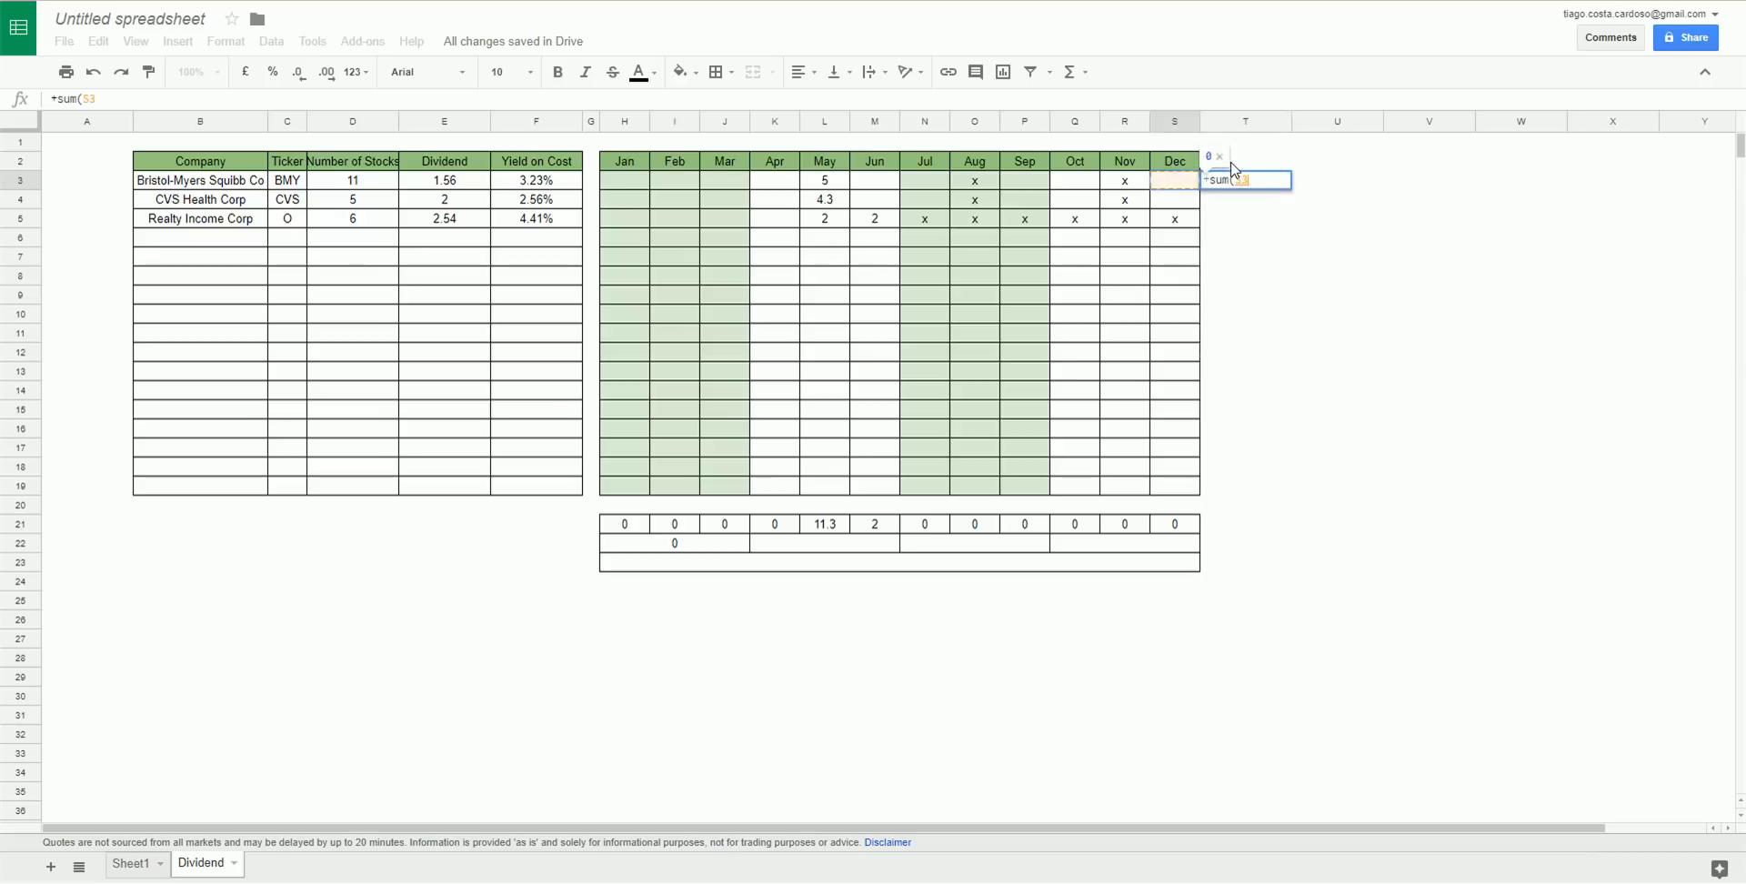
key("shift+Left")
key("shift+Left")
key("shift+Left")
key("shift+Left")
key("shift+Left")
key("shift+Left")
key("shift+Left")
key("shift+Left")
key("shift+Left")
key("shift+Left")
key("shift+Left")
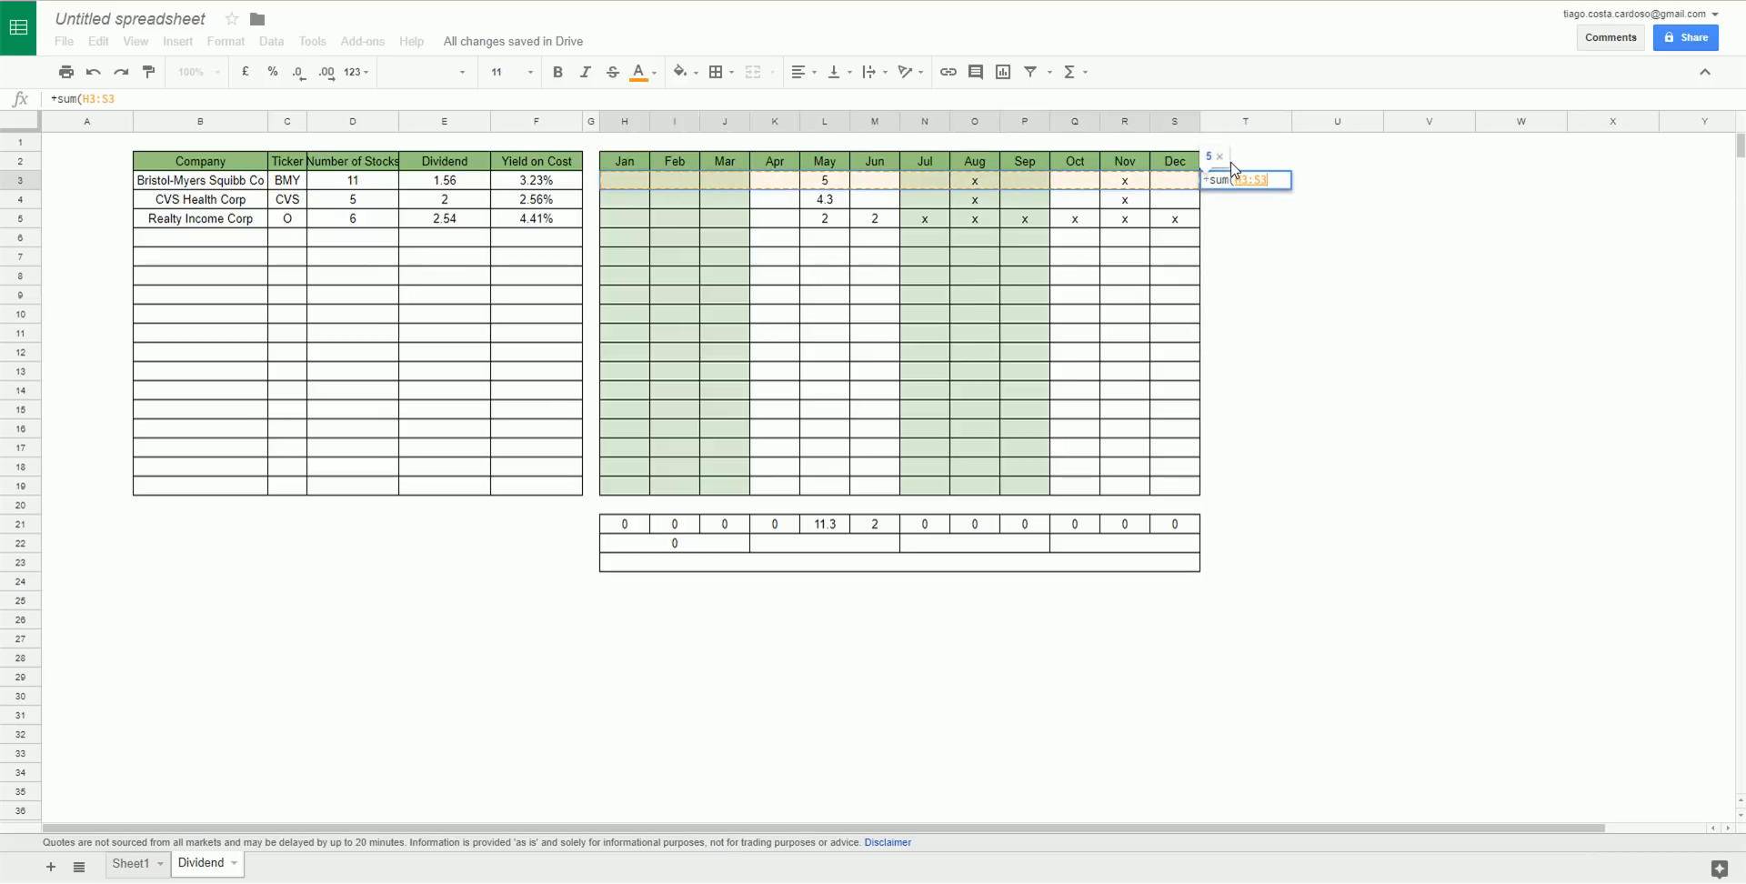
key("Return")
Copy the T3 formula down to T19 and extend the T2 header to "Total 2017".
left_click(1246, 180)
left_click_drag(1291, 188, 1286, 496)
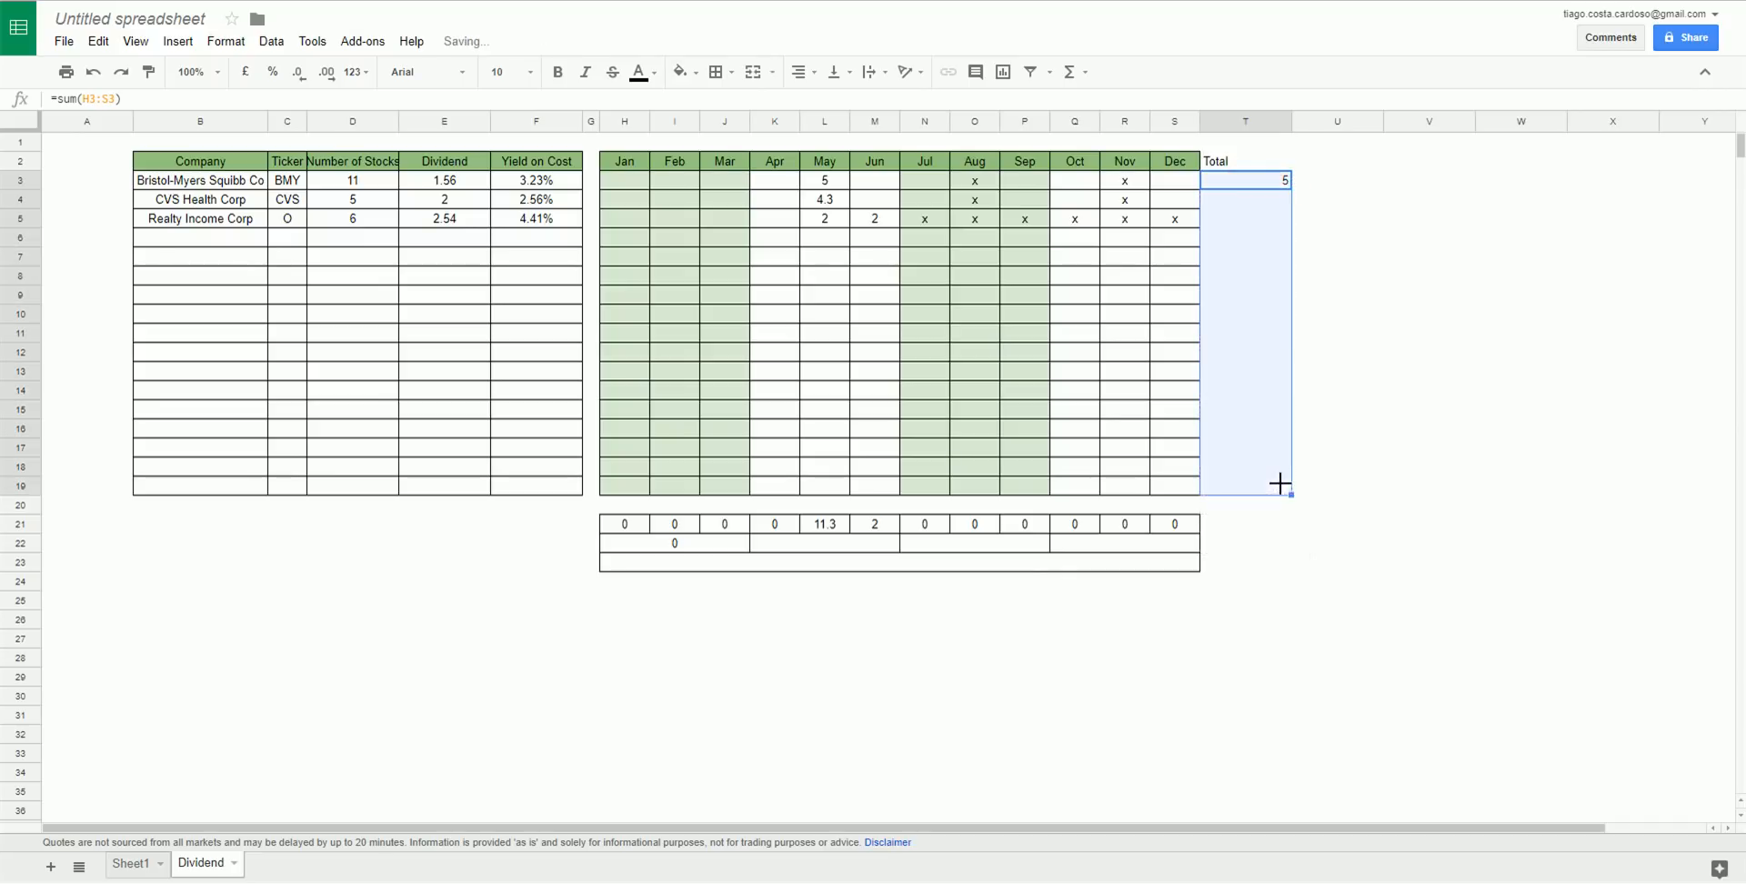
left_click(1238, 161)
left_click(166, 105)
type("2017")
key("Return")
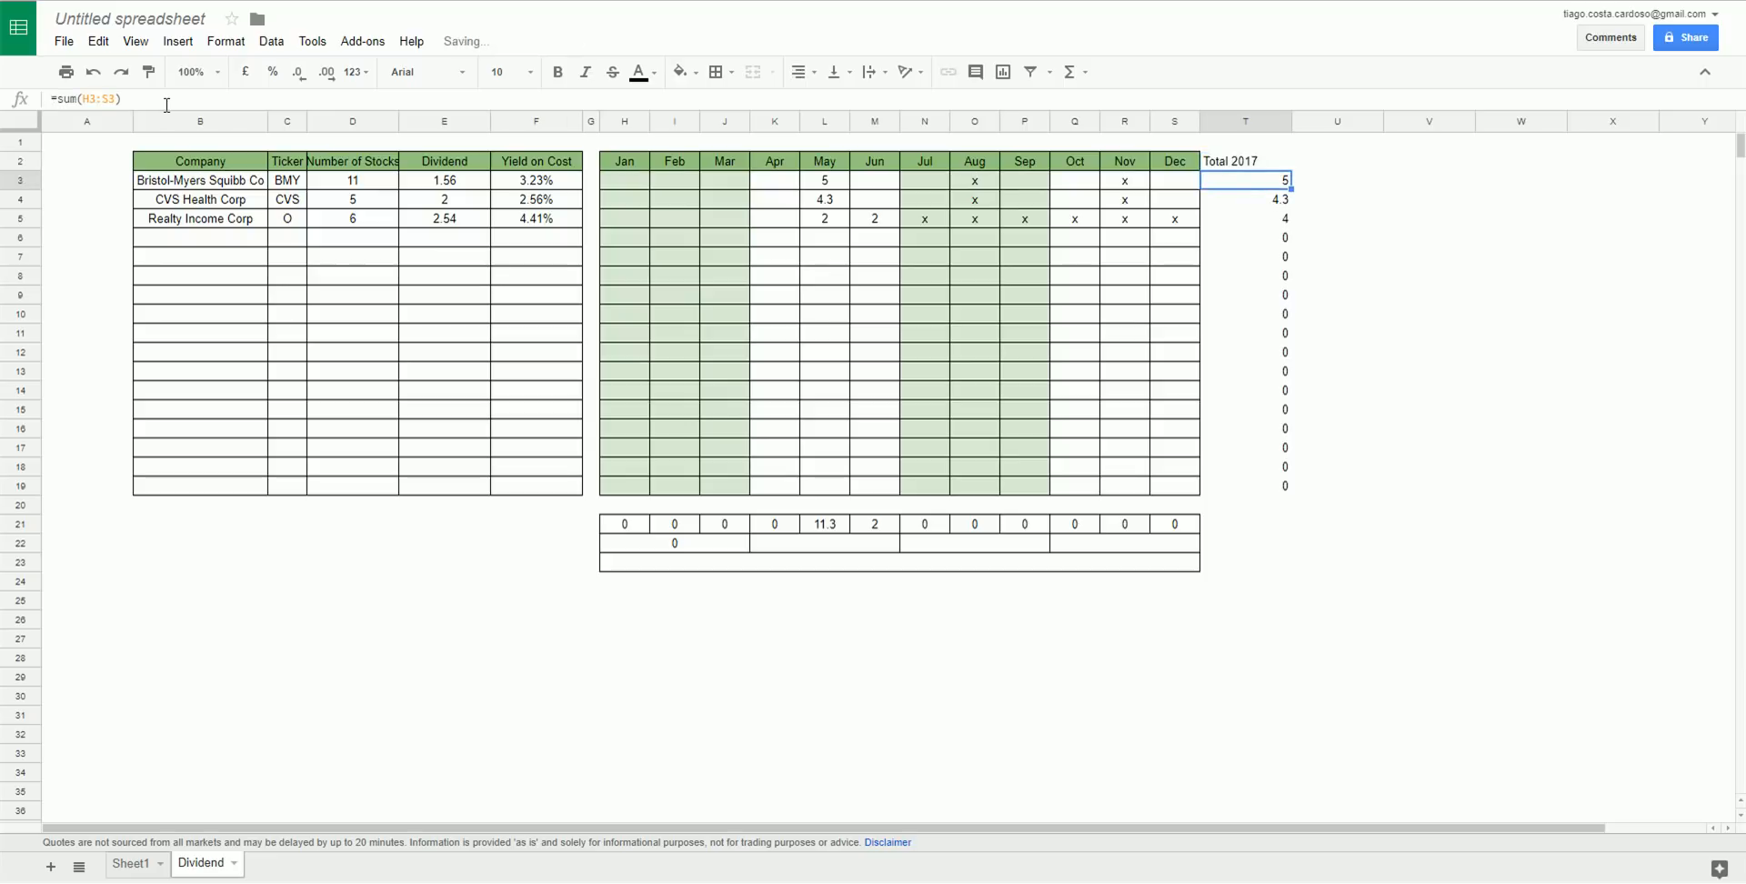
Copy the formatting of the December column S onto the Total 2017 column T.
left_click(1174, 121)
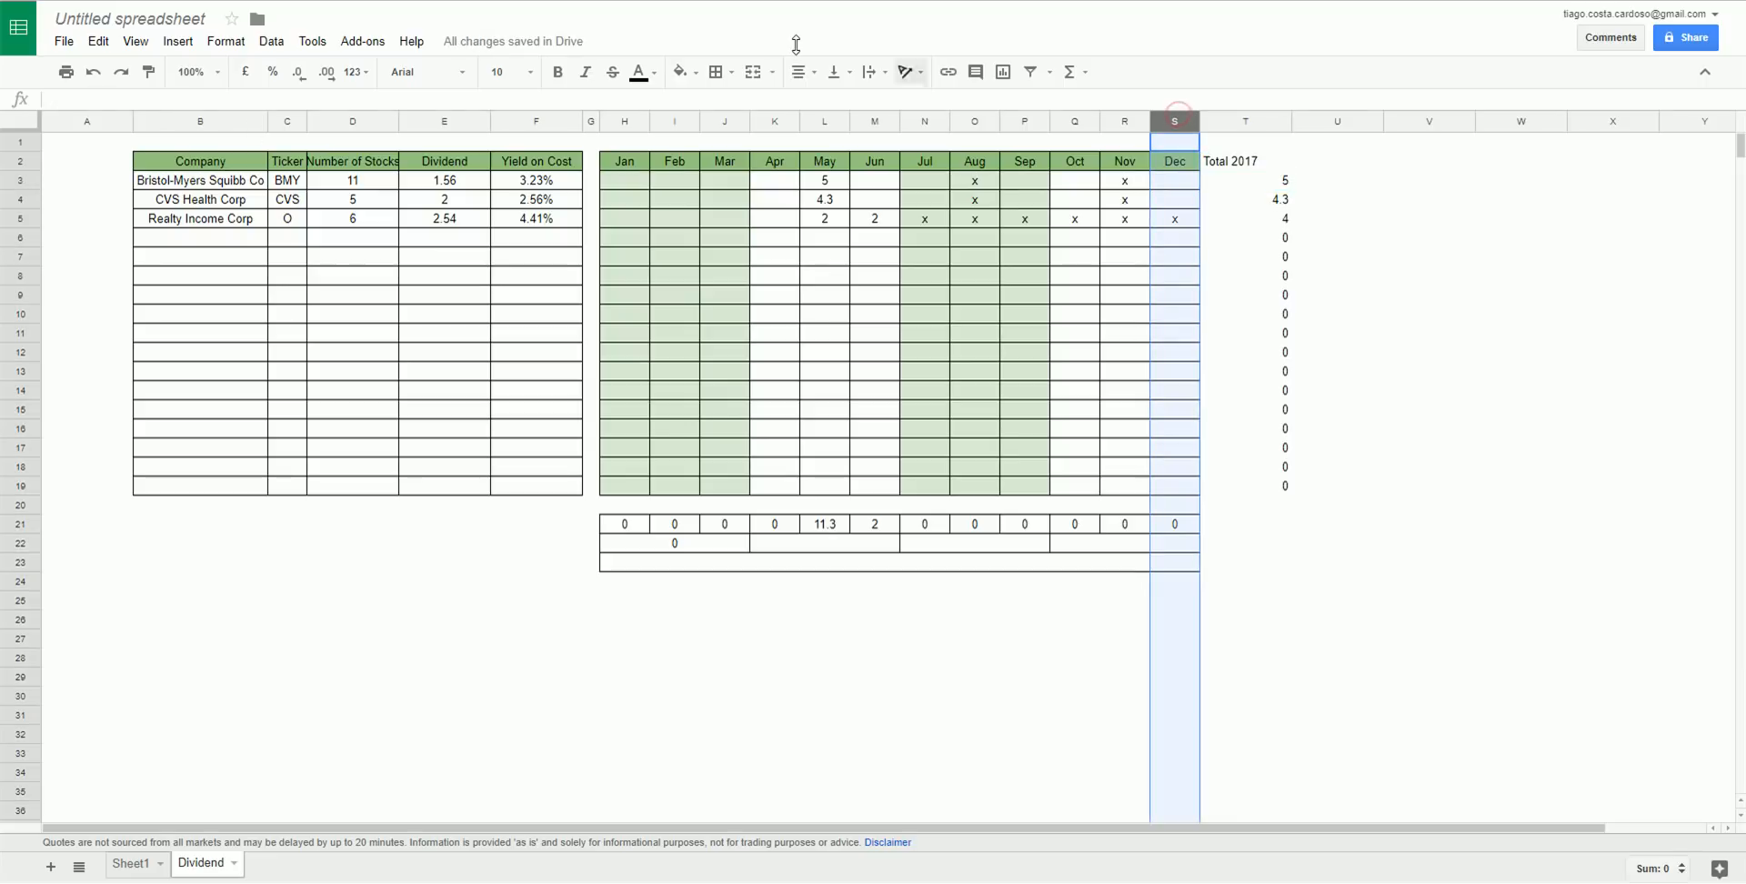
left_click(148, 71)
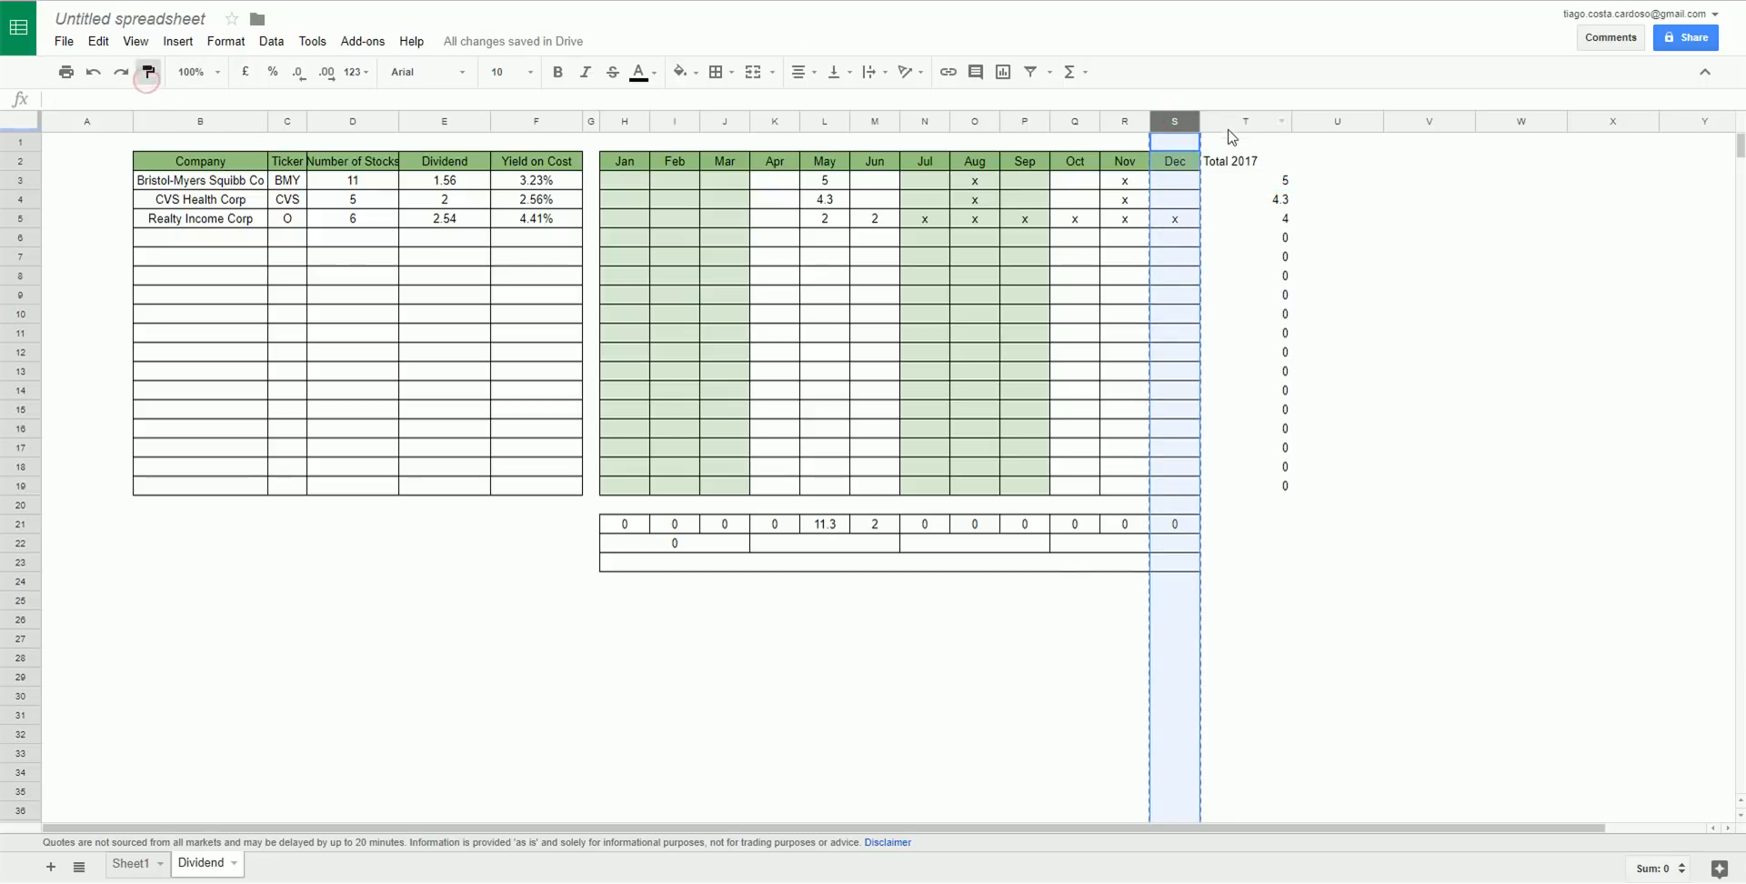
left_click(1259, 126)
left_click(1297, 278)
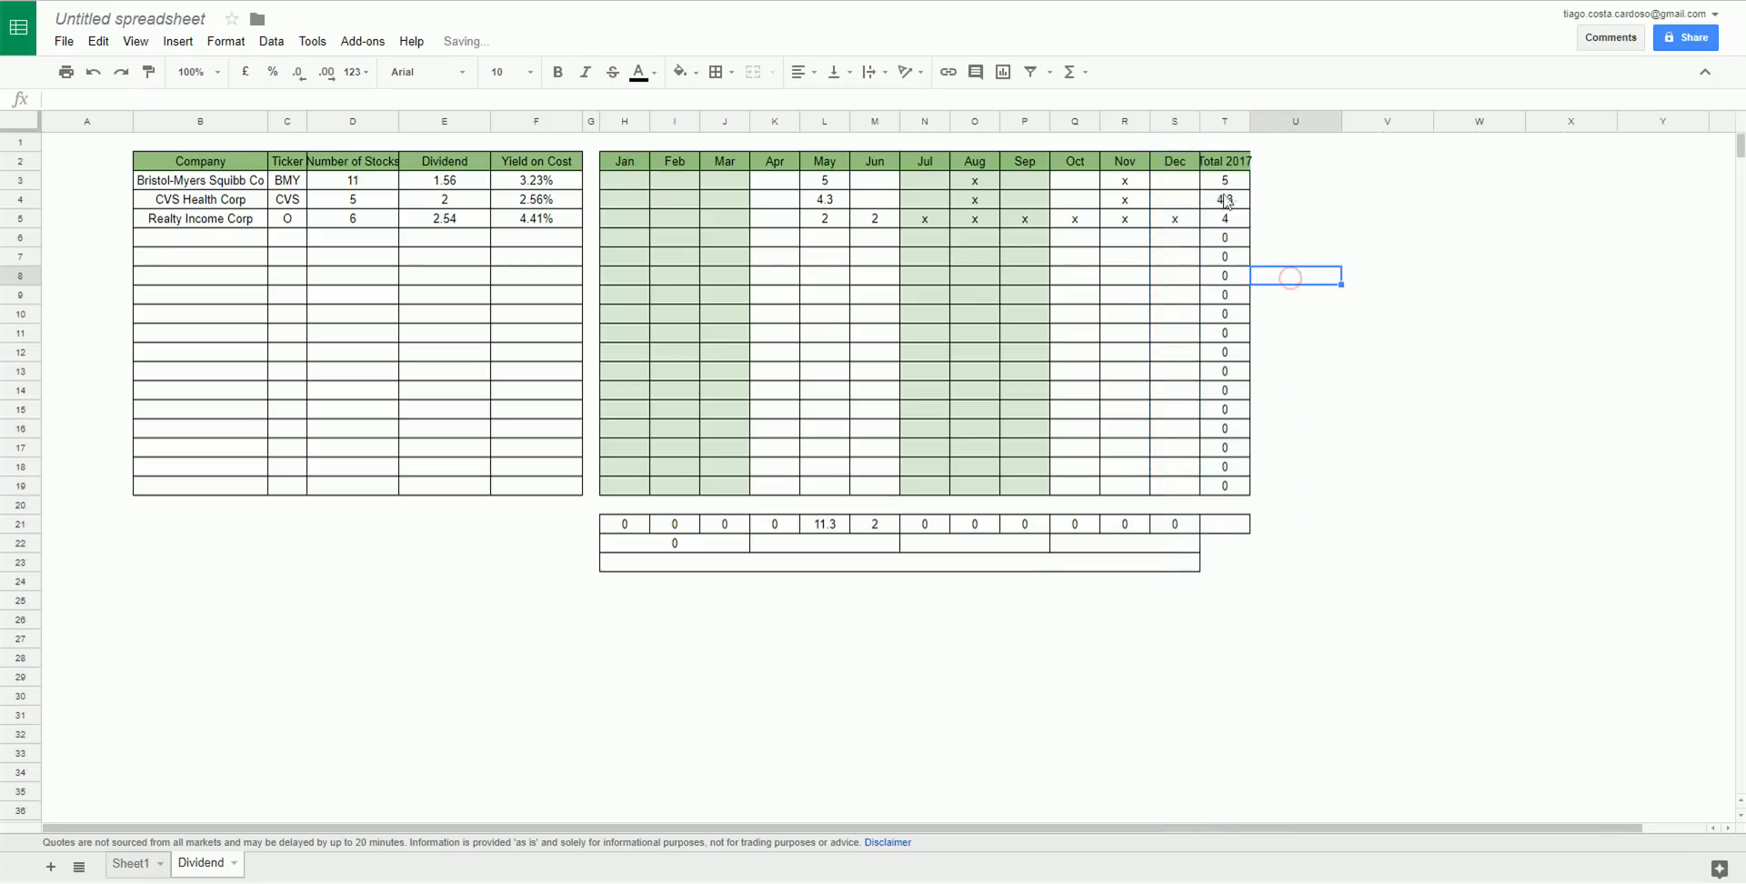
Hide the month columns H to S, with column T widened to fit its header and column U narrowed to a thin spacer.
left_click_drag(1250, 121, 608, 121)
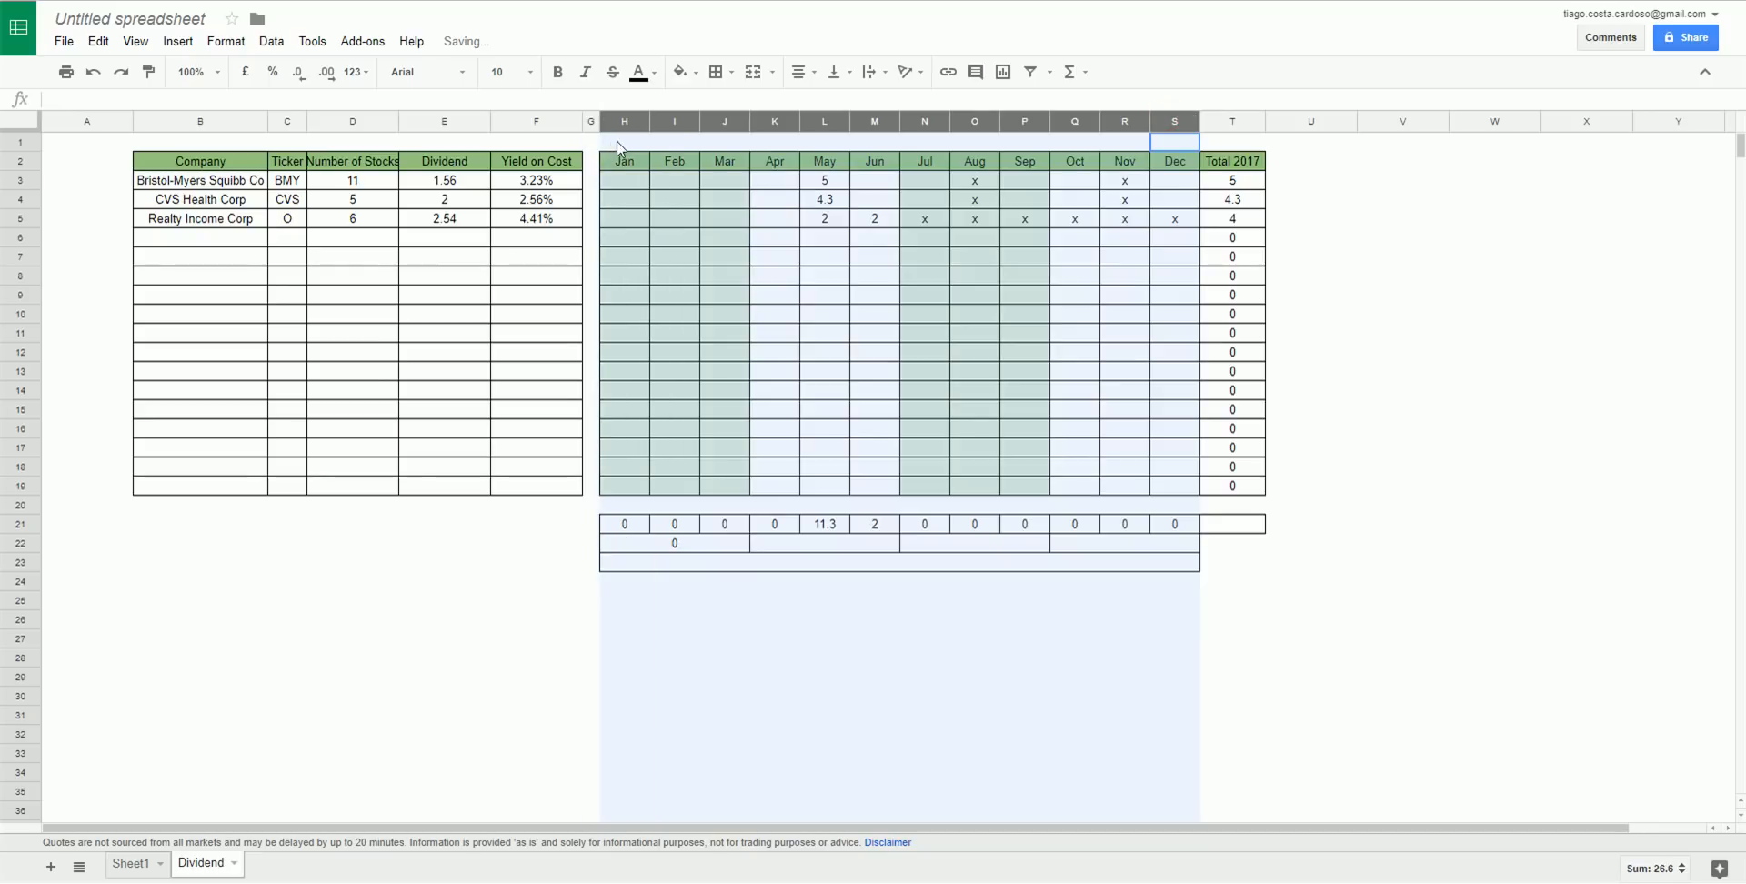
right_click(621, 121)
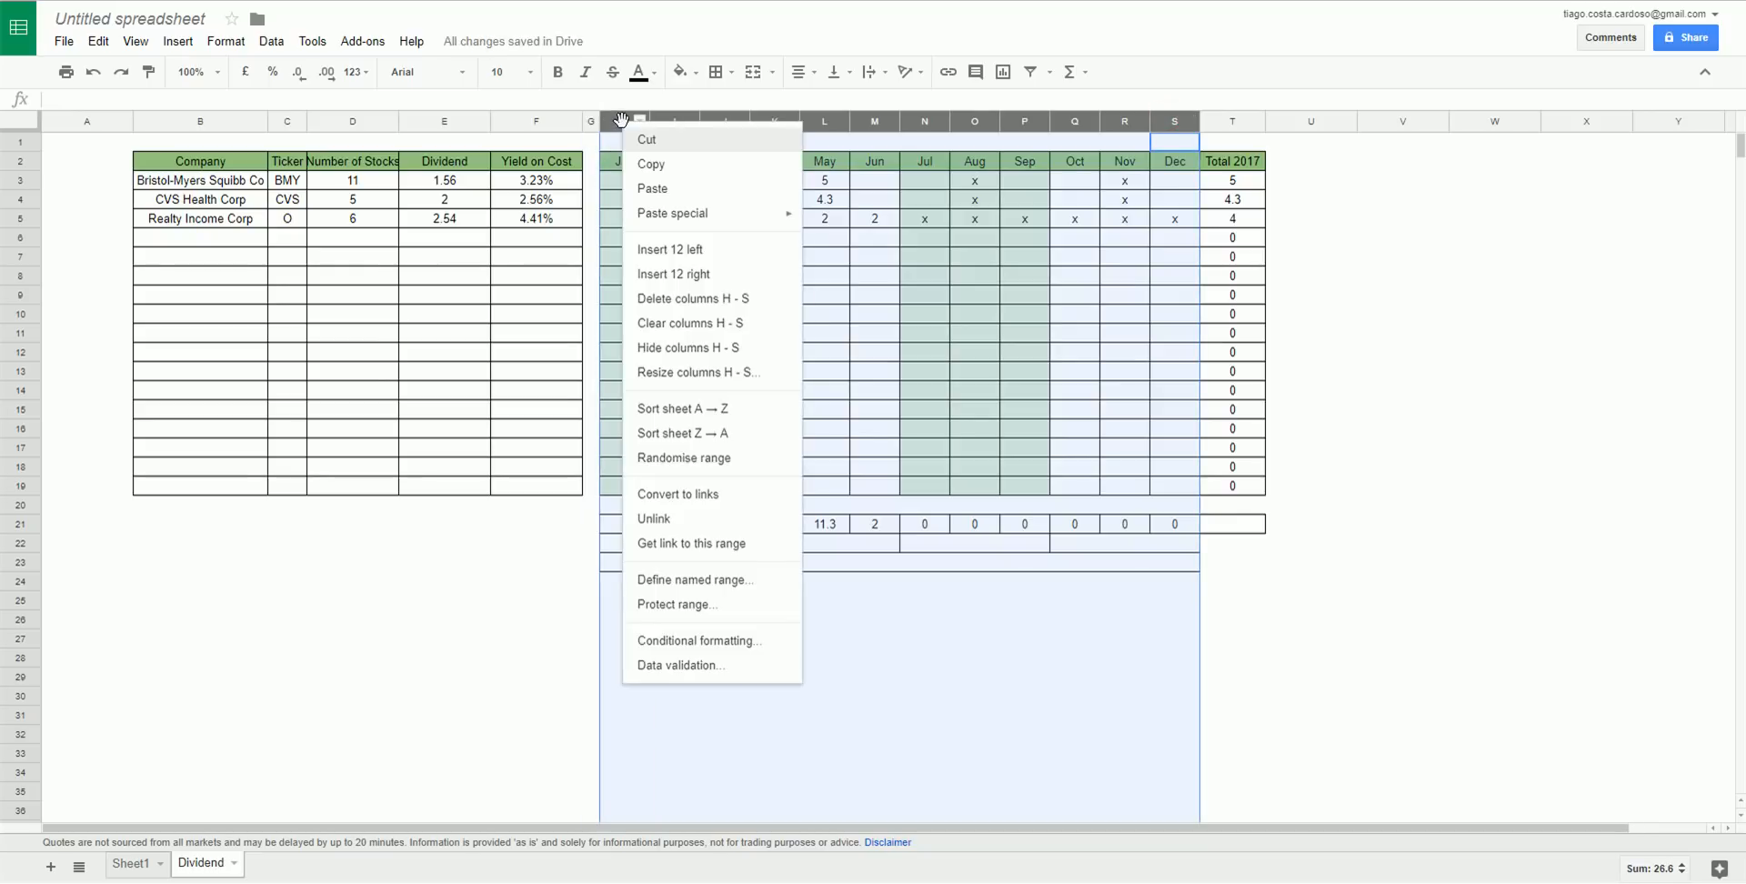
left_click(743, 348)
left_click(689, 242)
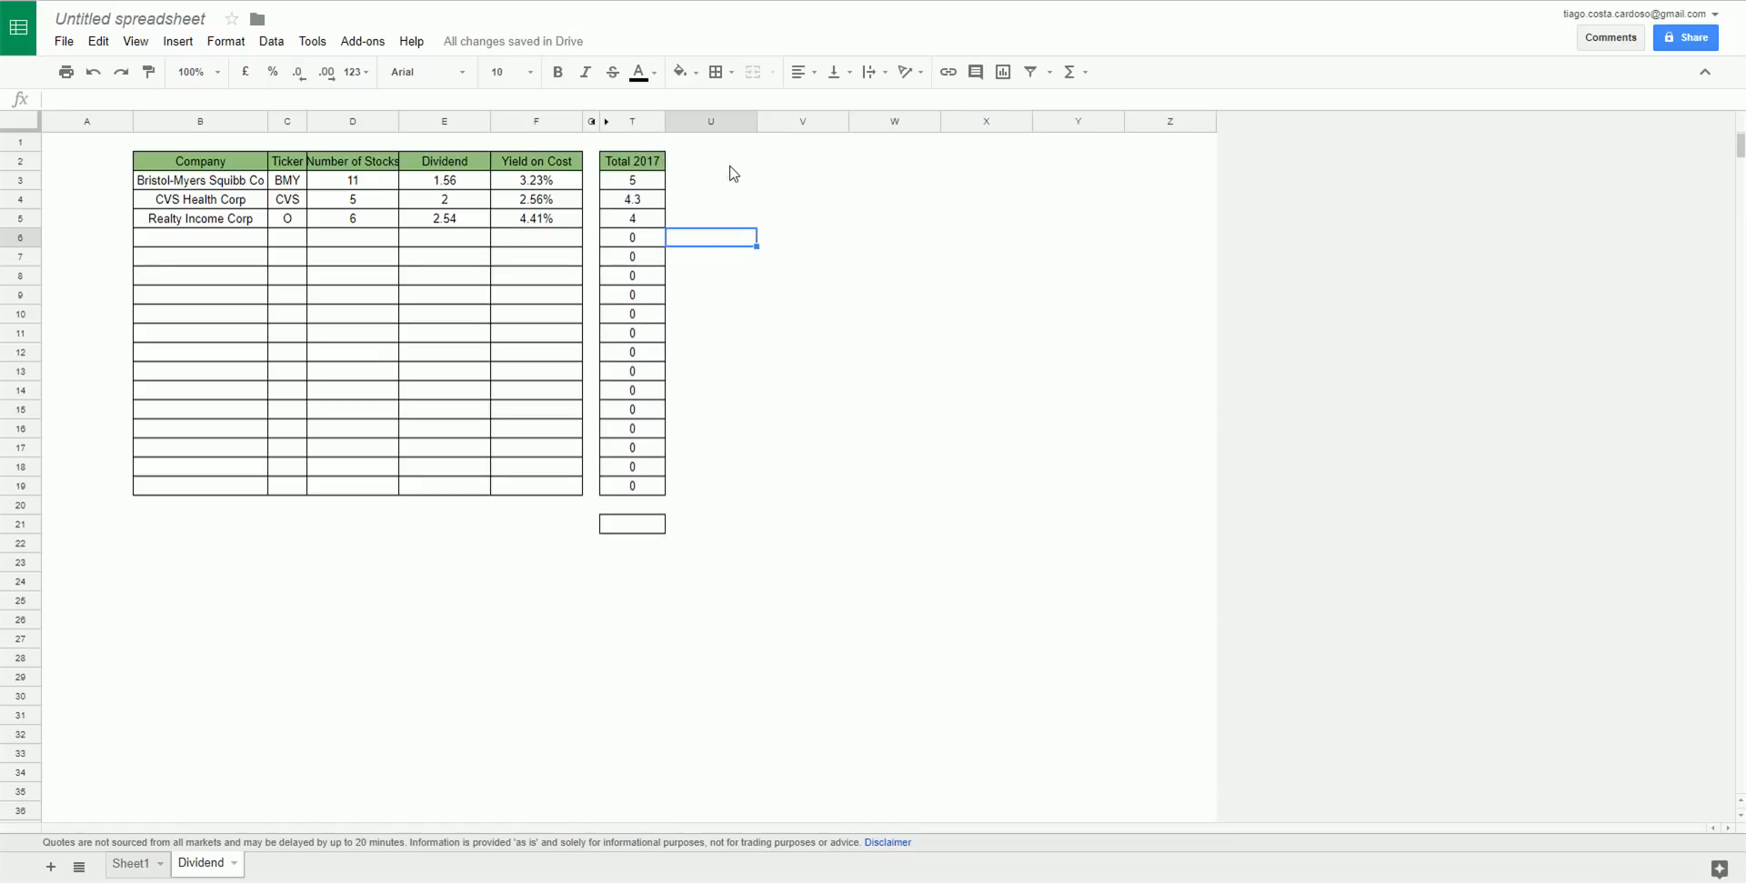
left_click_drag(757, 120, 672, 127)
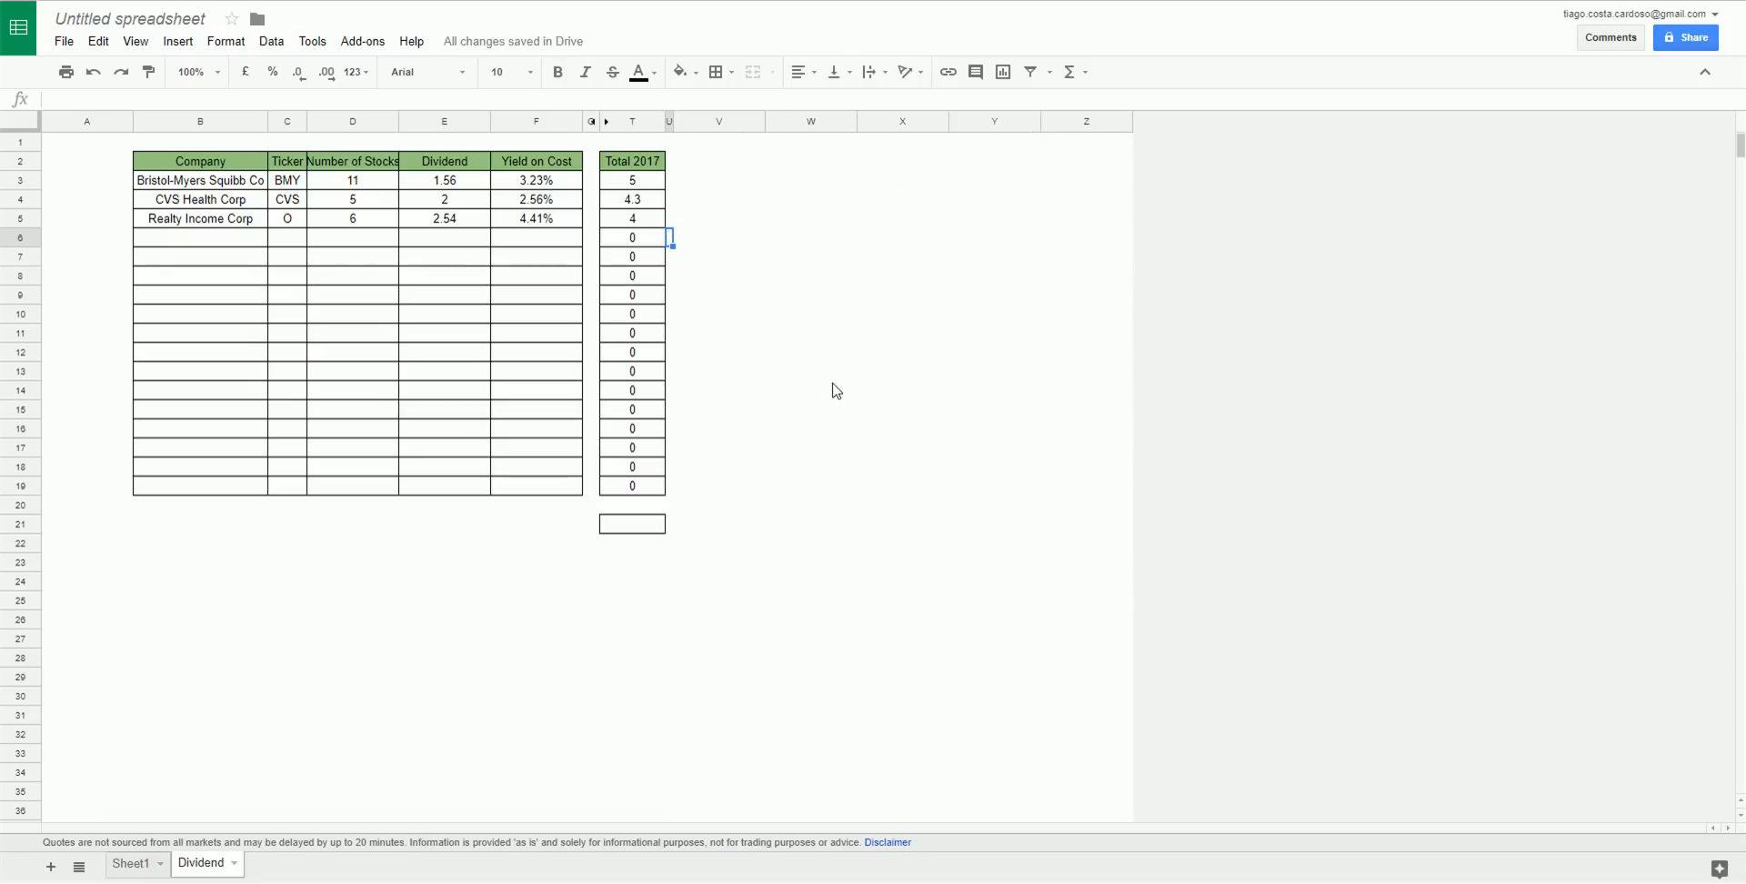
Insert a column to the right of Yield on Cost and give it the header "Total Ever" in G2.
right_click(556, 121)
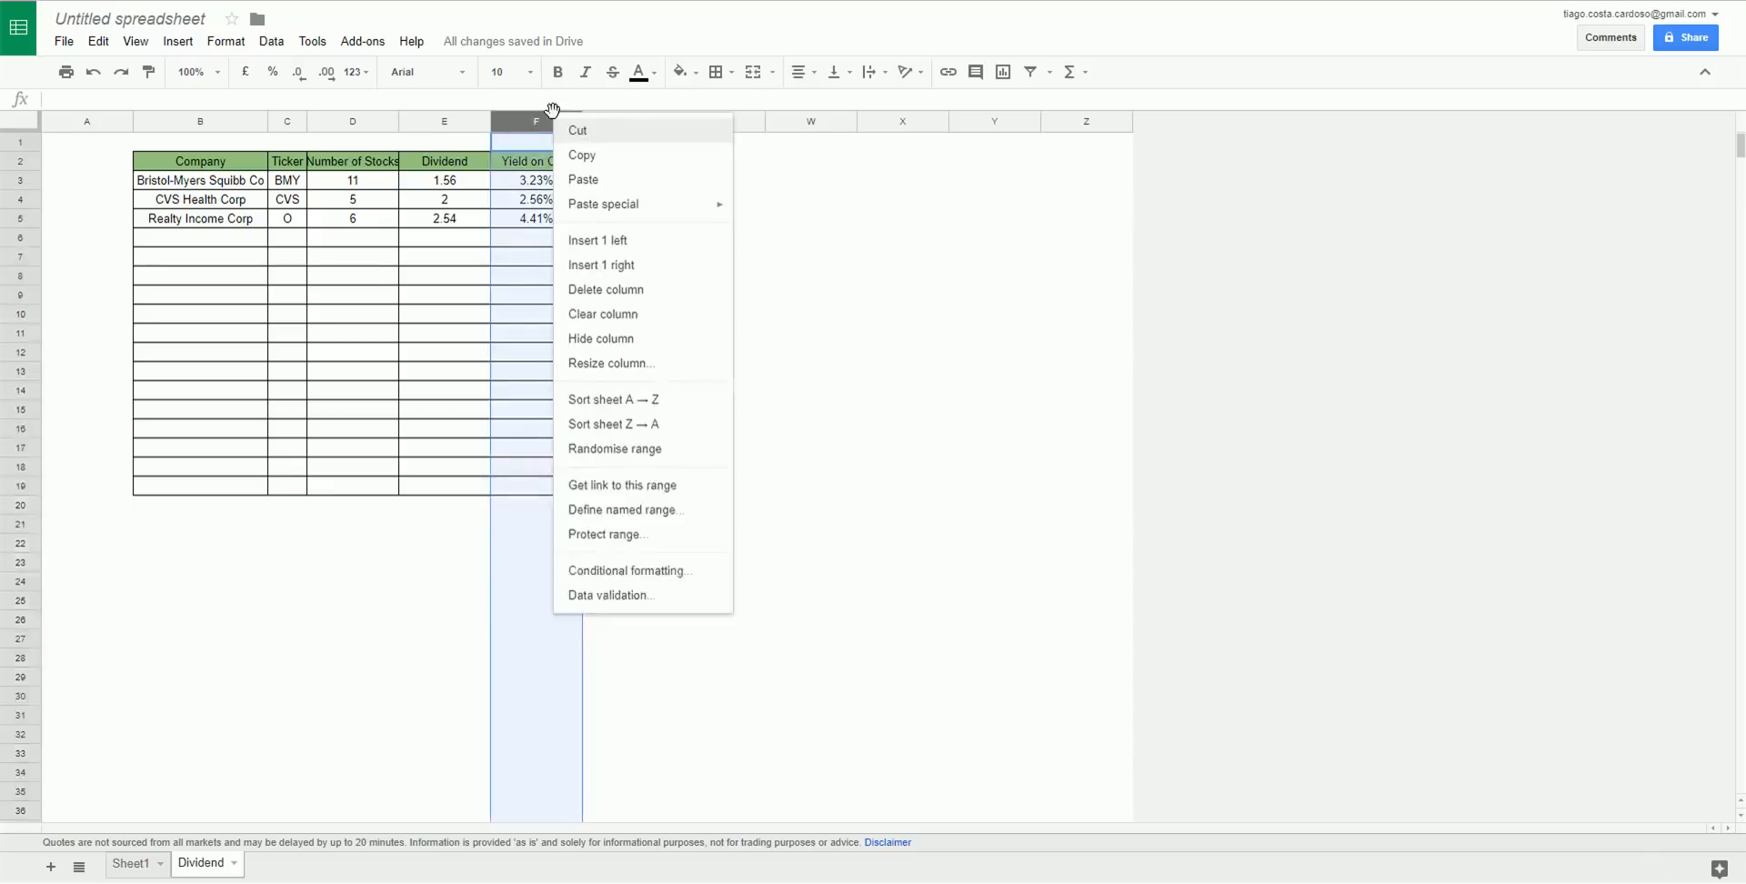
left_click(667, 271)
left_click(627, 172)
type("Total")
key("Return")
left_click(626, 169)
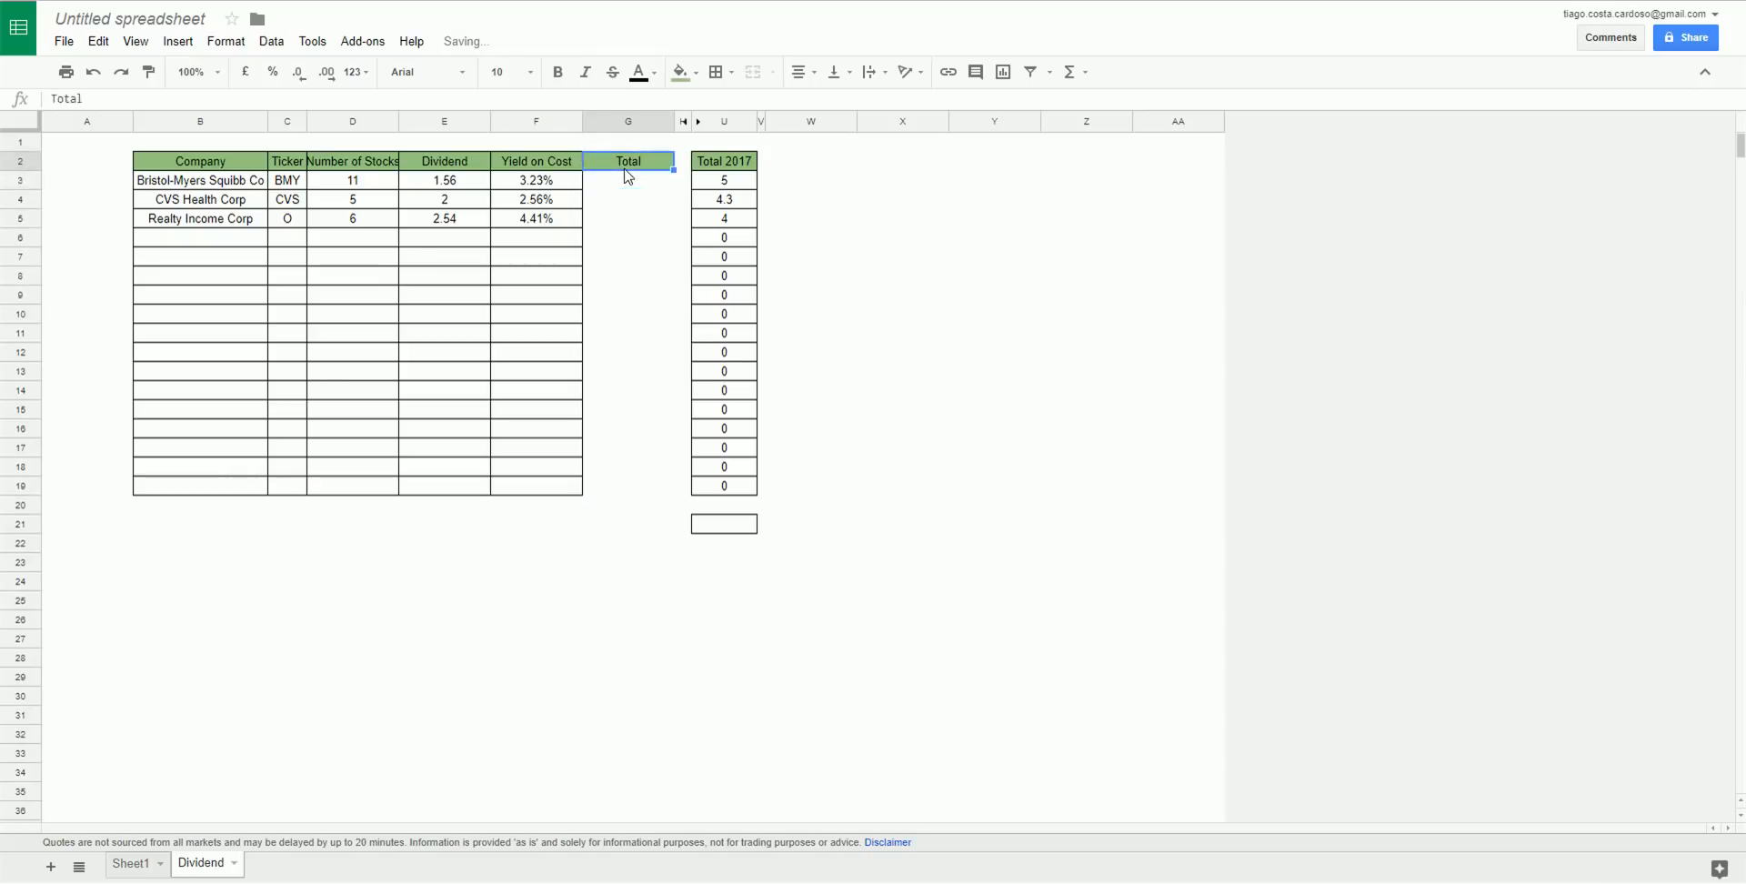
left_click(317, 102)
type("Ever")
key("Return")
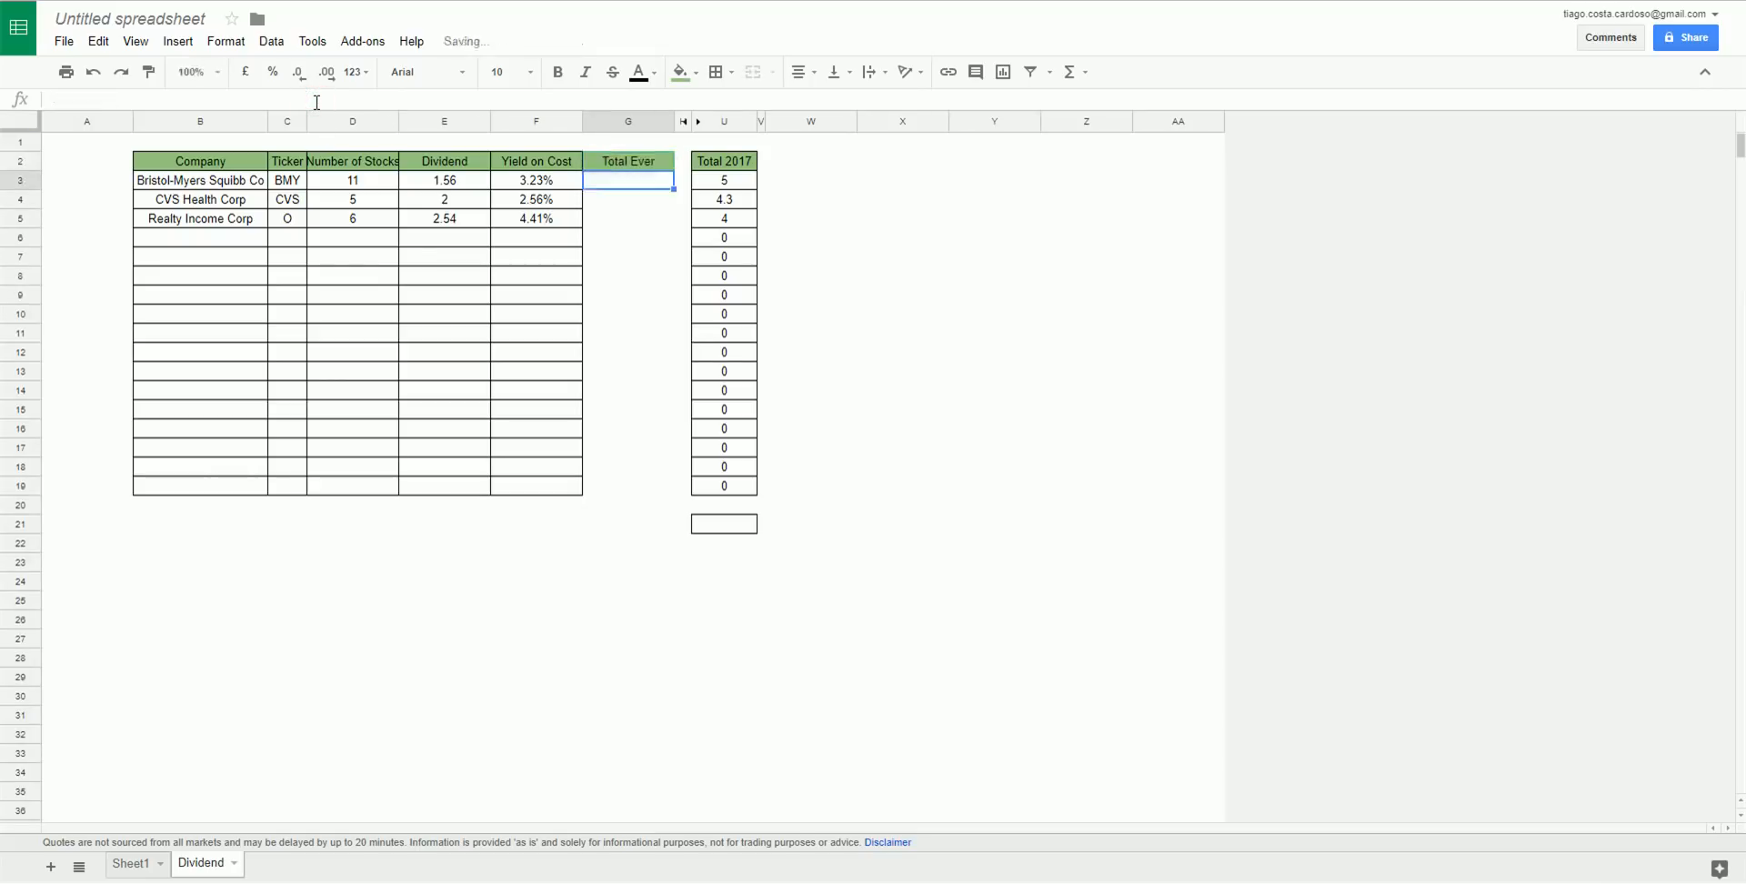
Try a Total Ever formula in G3 that adds the yearly totals U3+W3+Y3, and clear the cell again.
type("+")
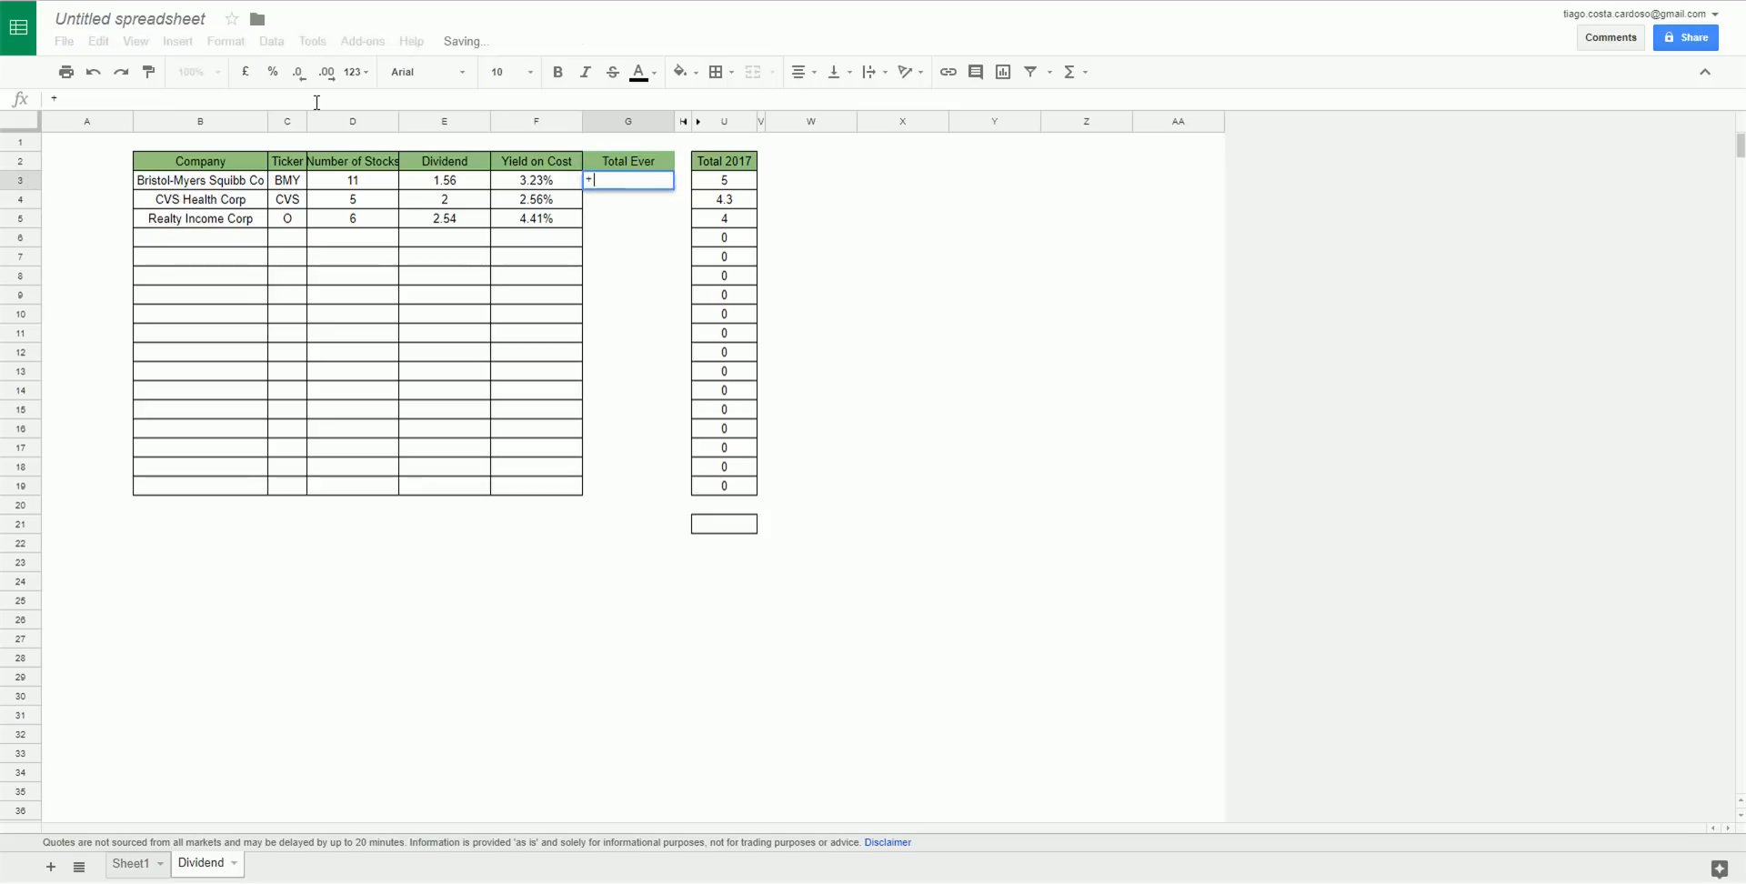
type("sum(V3")
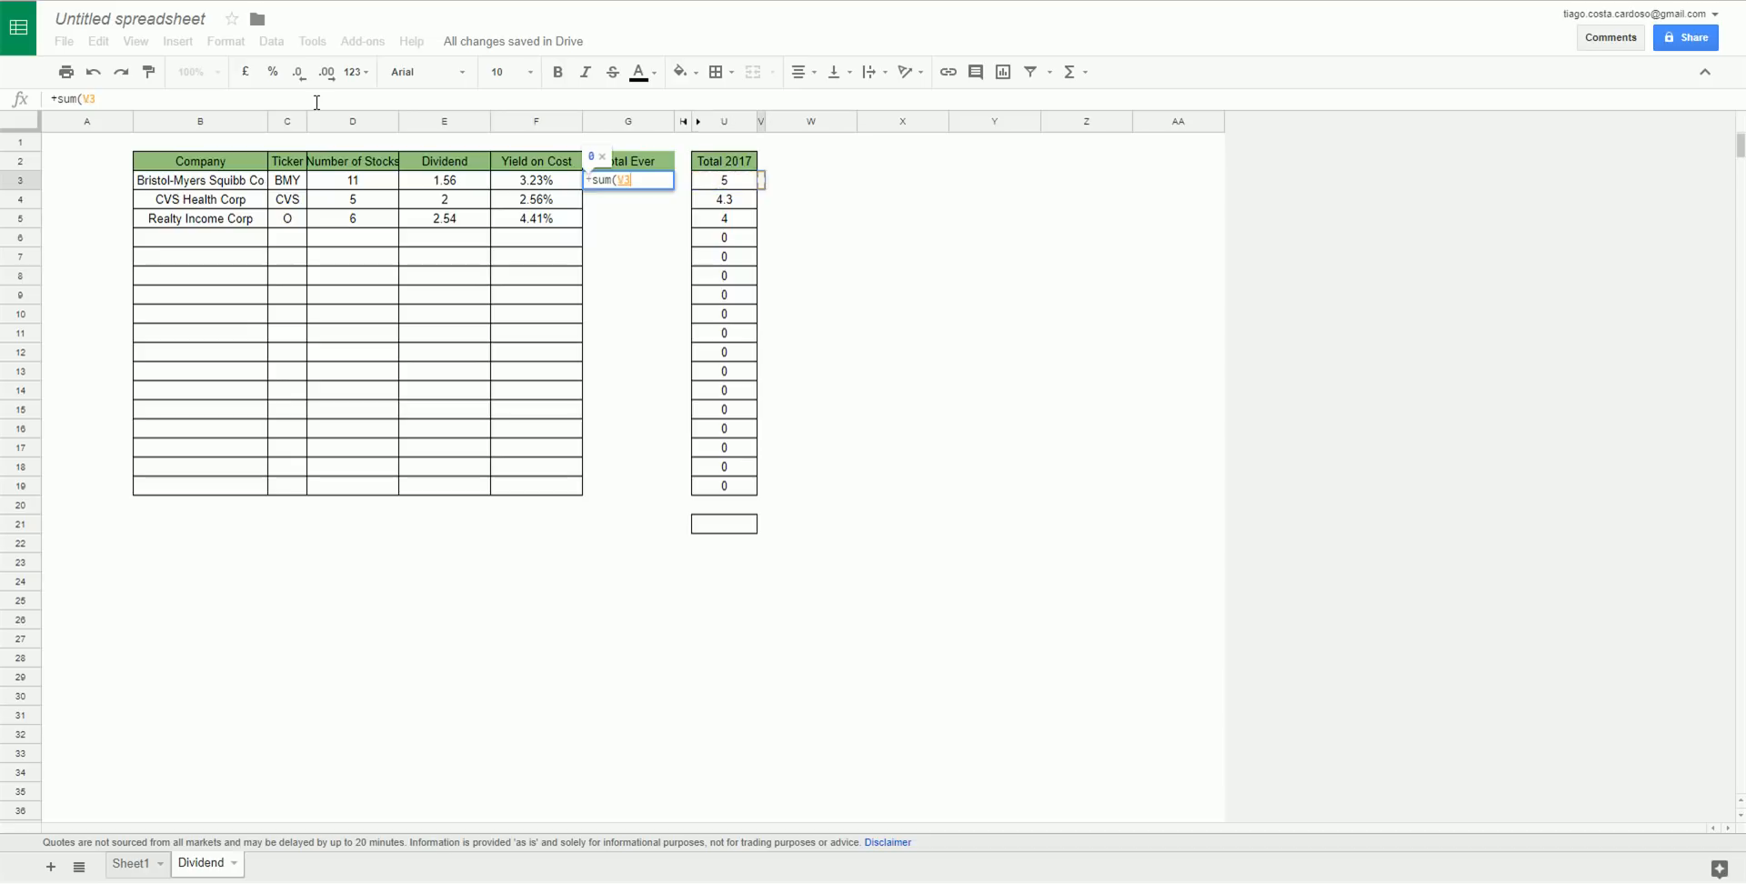
key("Right")
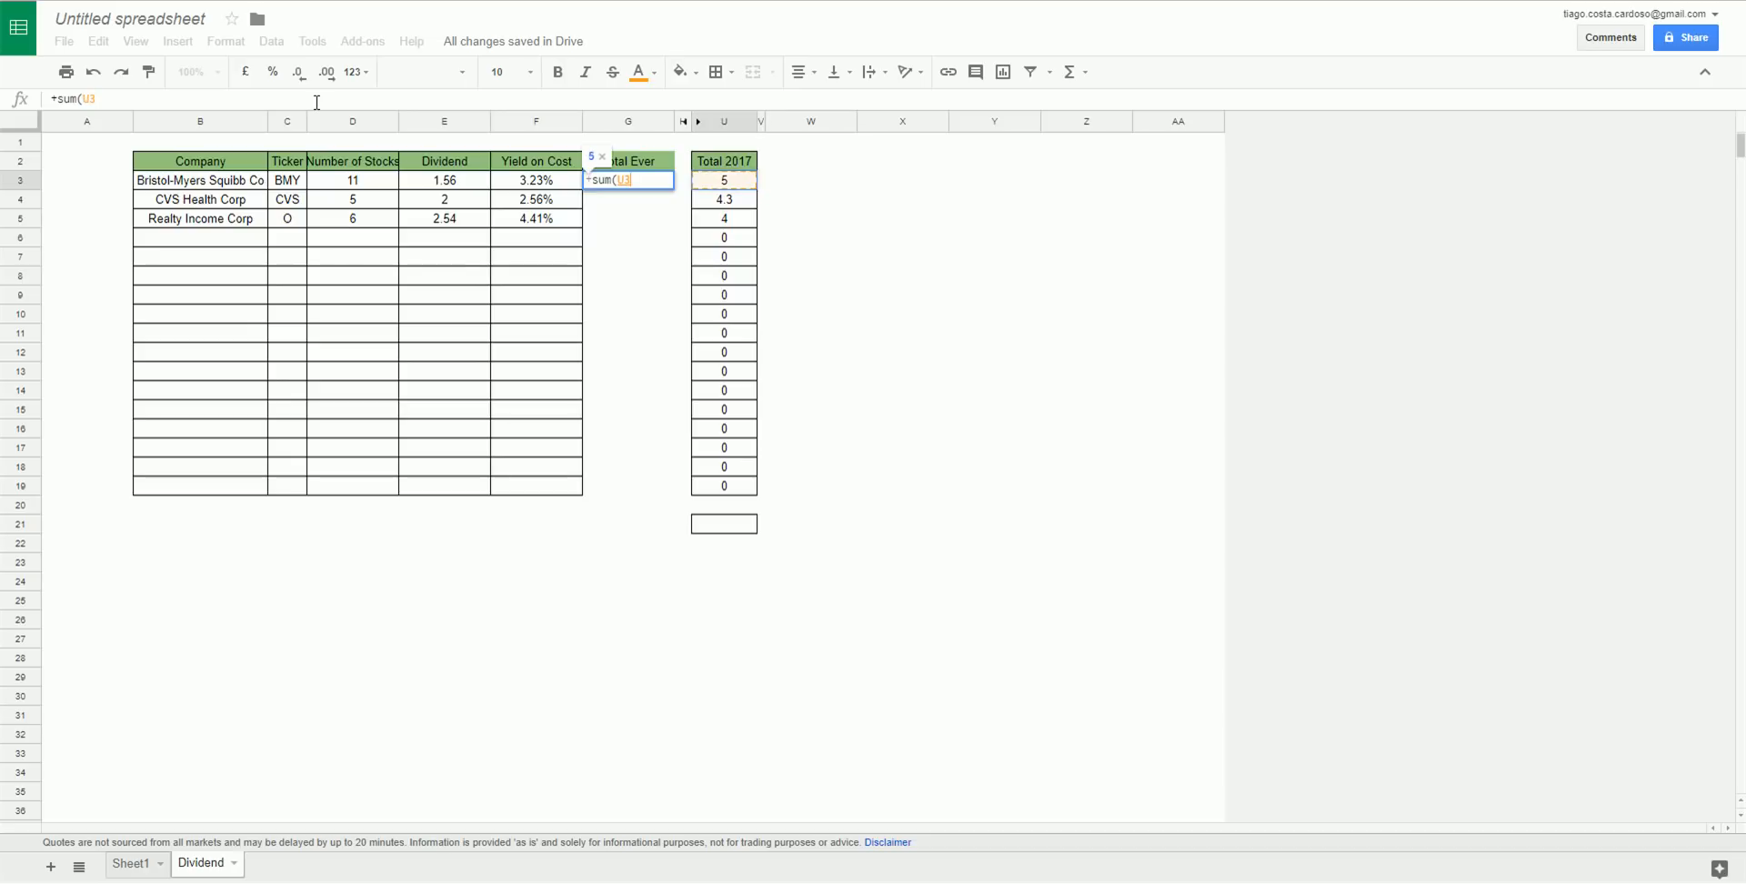
type("+")
key("Right")
key("Right")
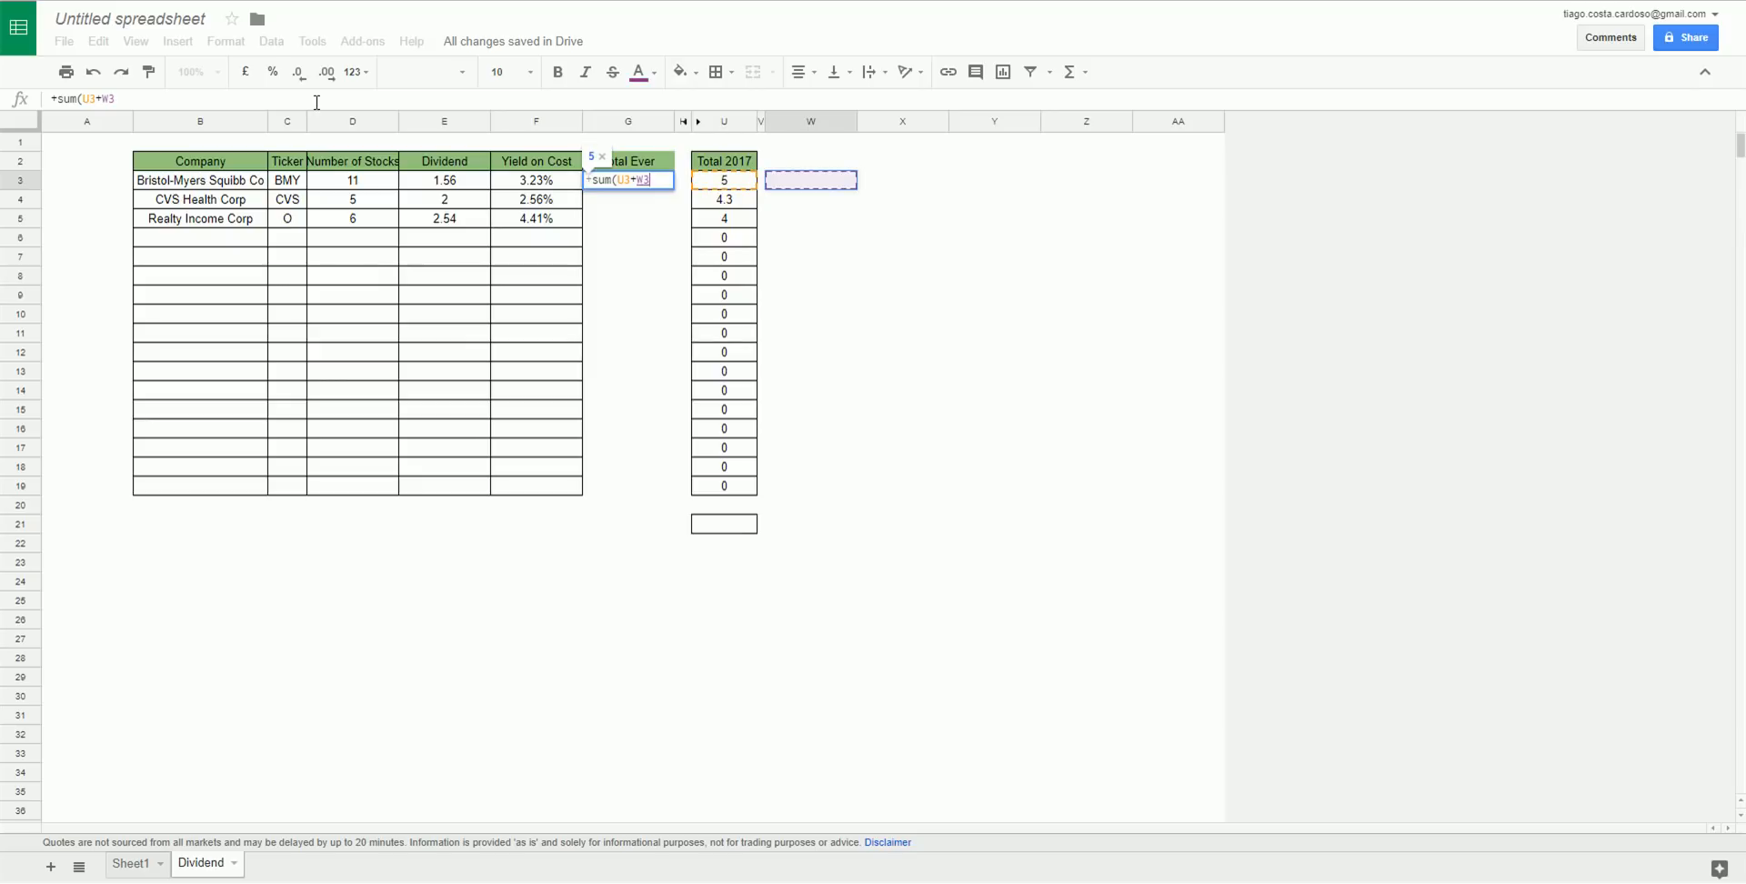
type("+")
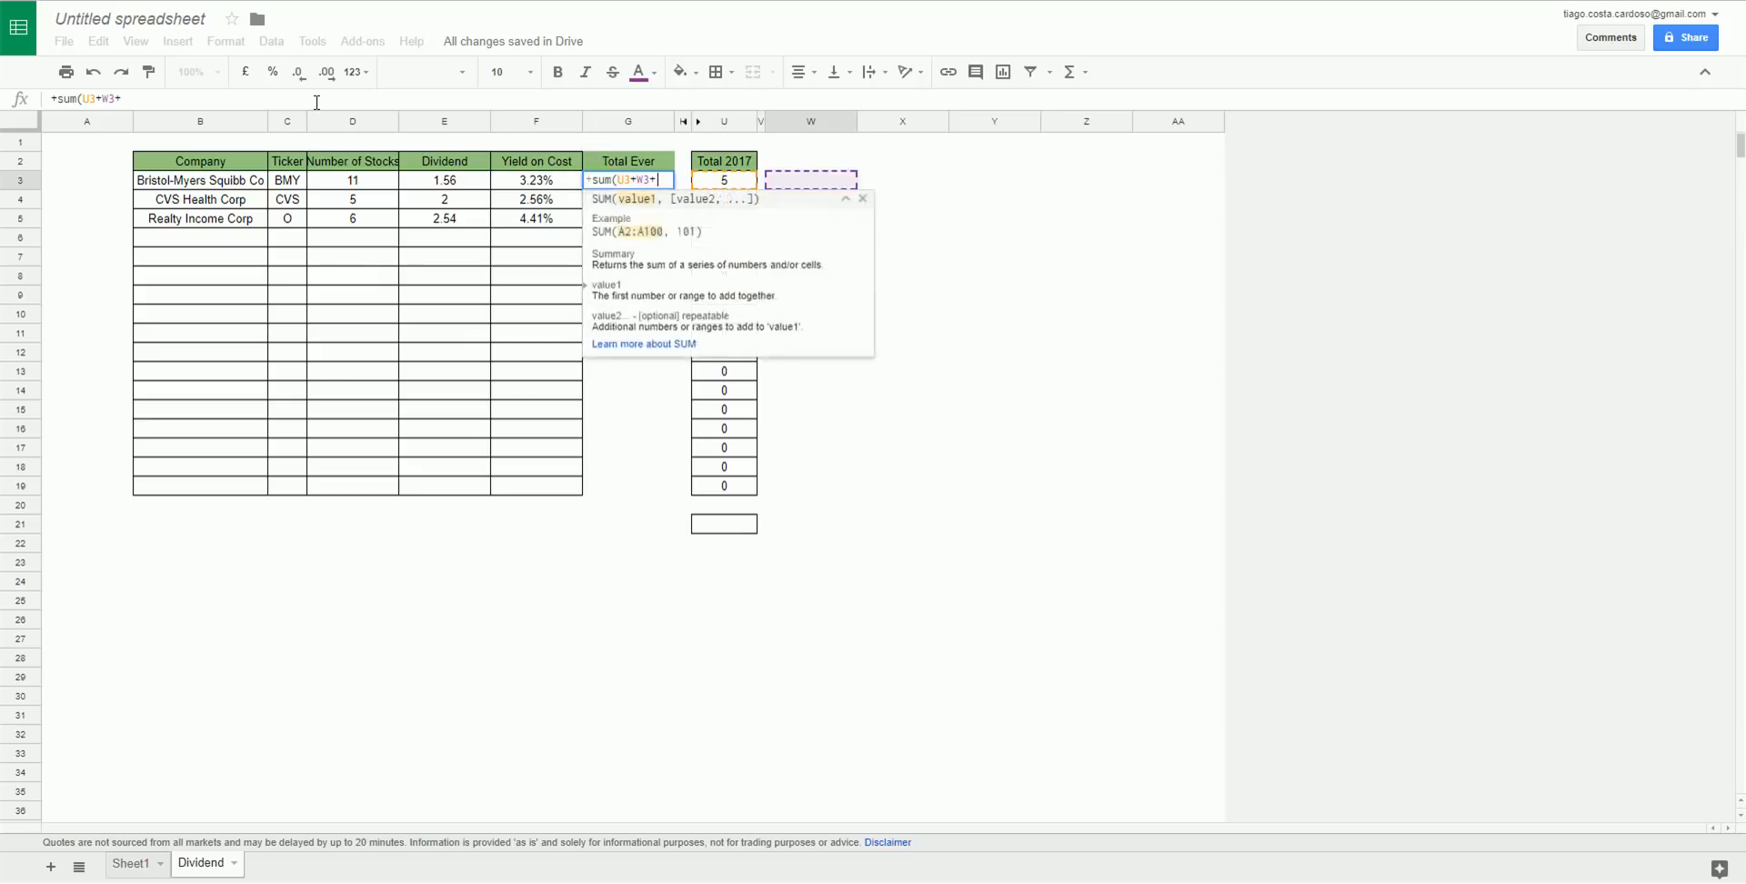
key("Right")
key("Right")
key("Right")
key("Right")
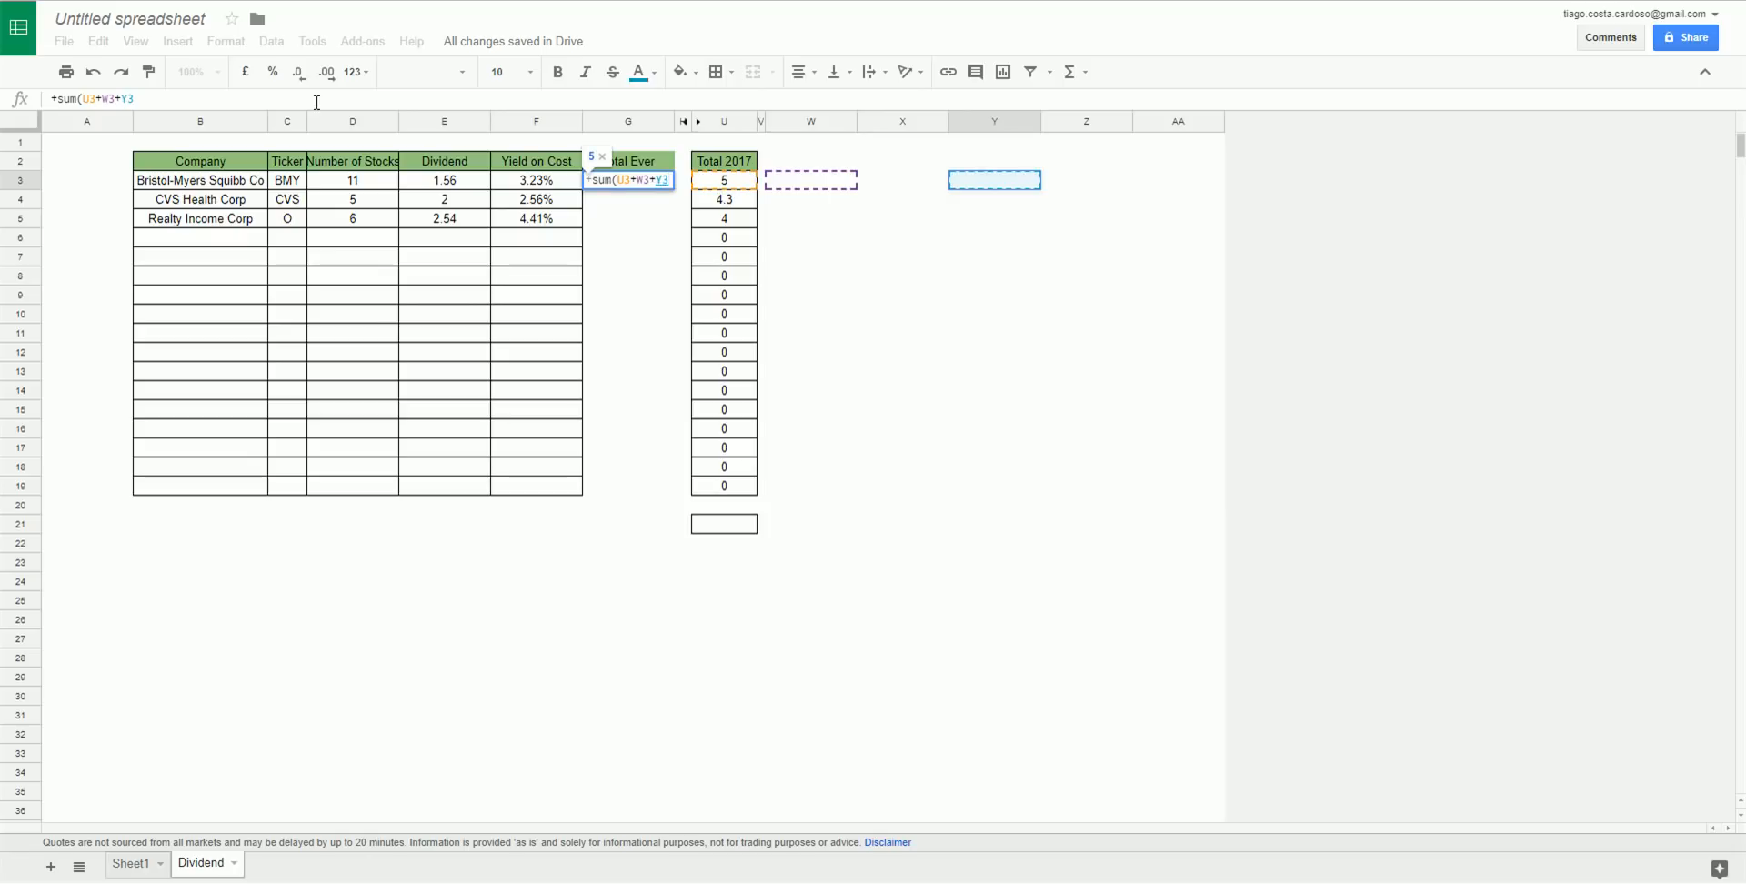
type("+")
key("Return")
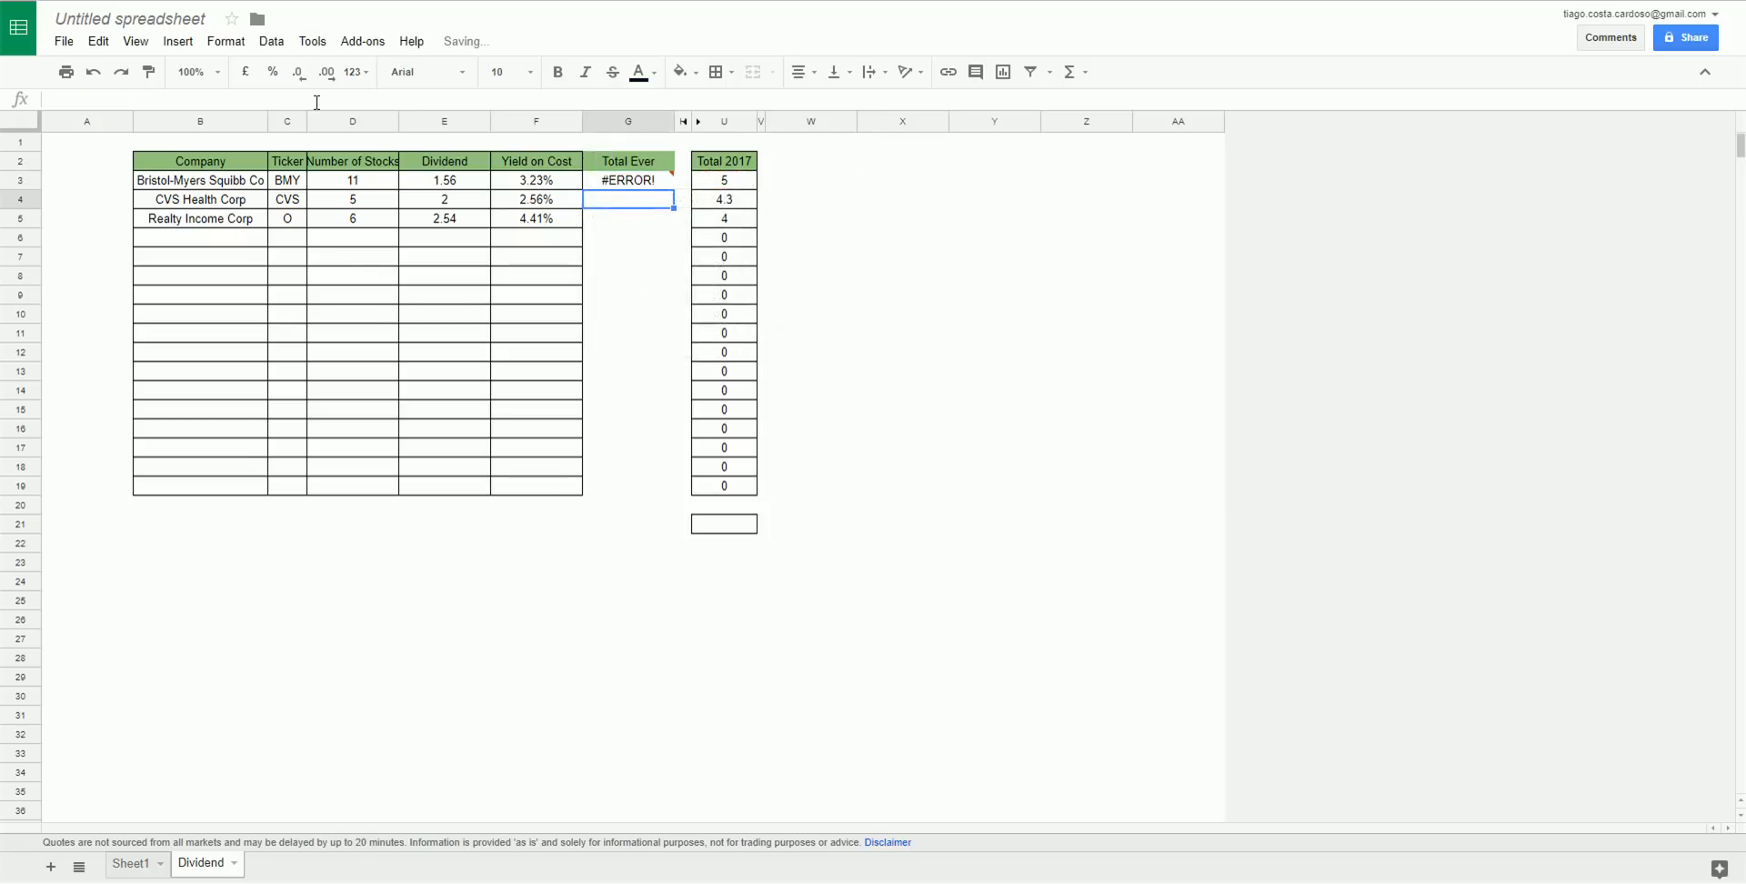
key("Up")
key("Delete")
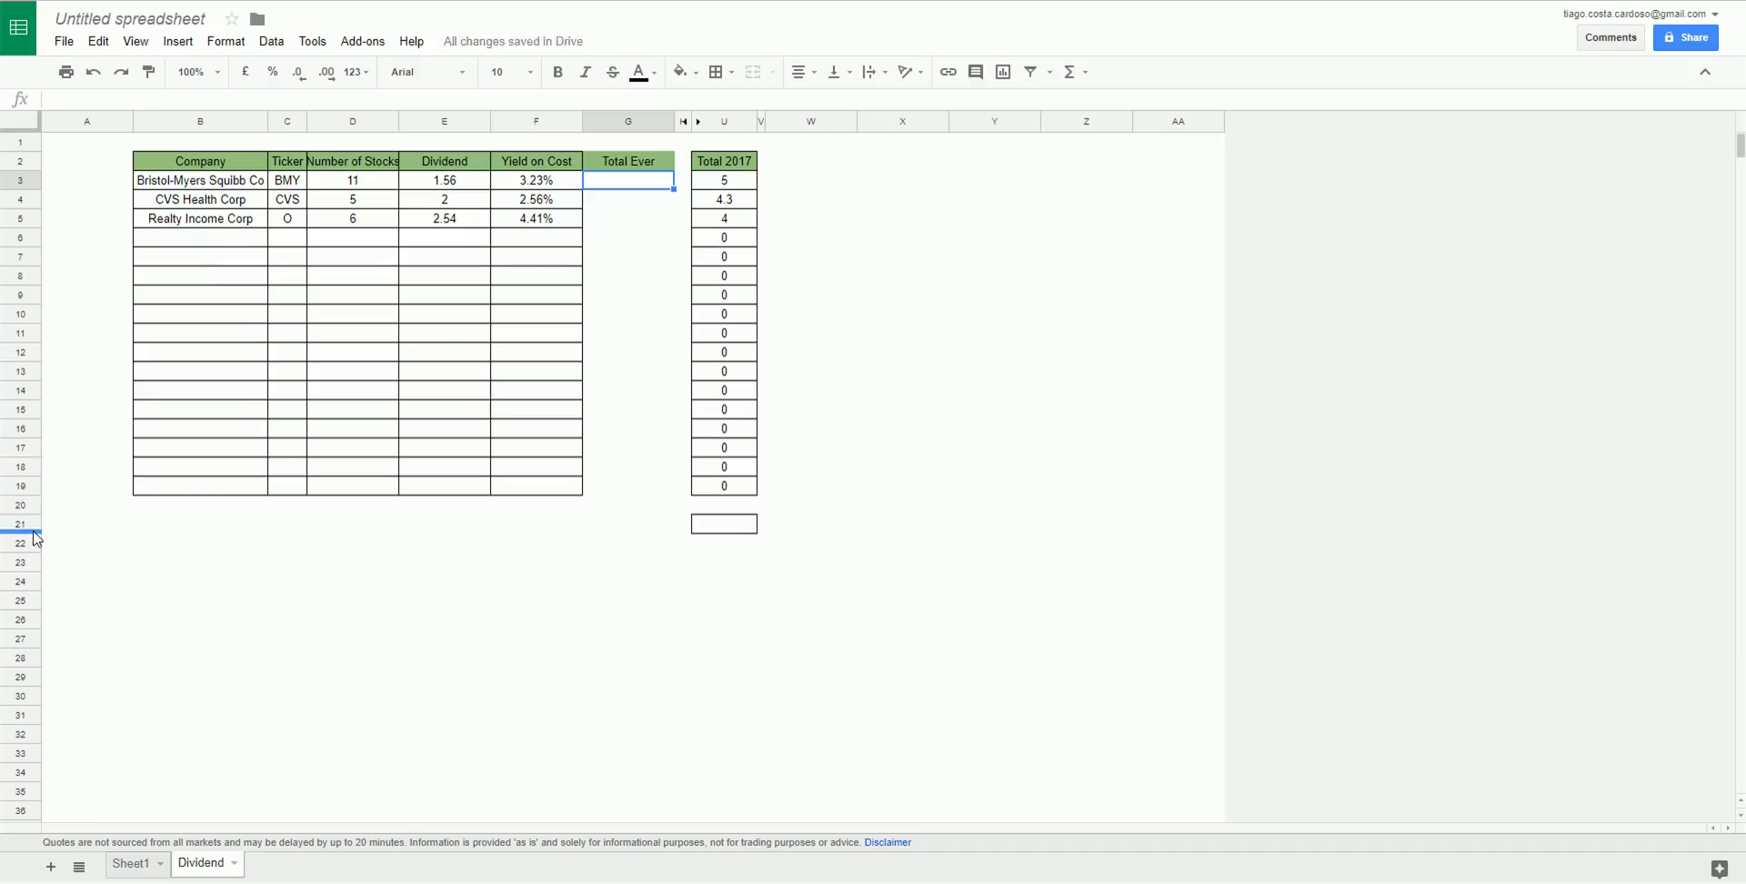
Go back to Sheet1, look over the whole portfolio table and inspect the company name formula in E5.
left_click(124, 867)
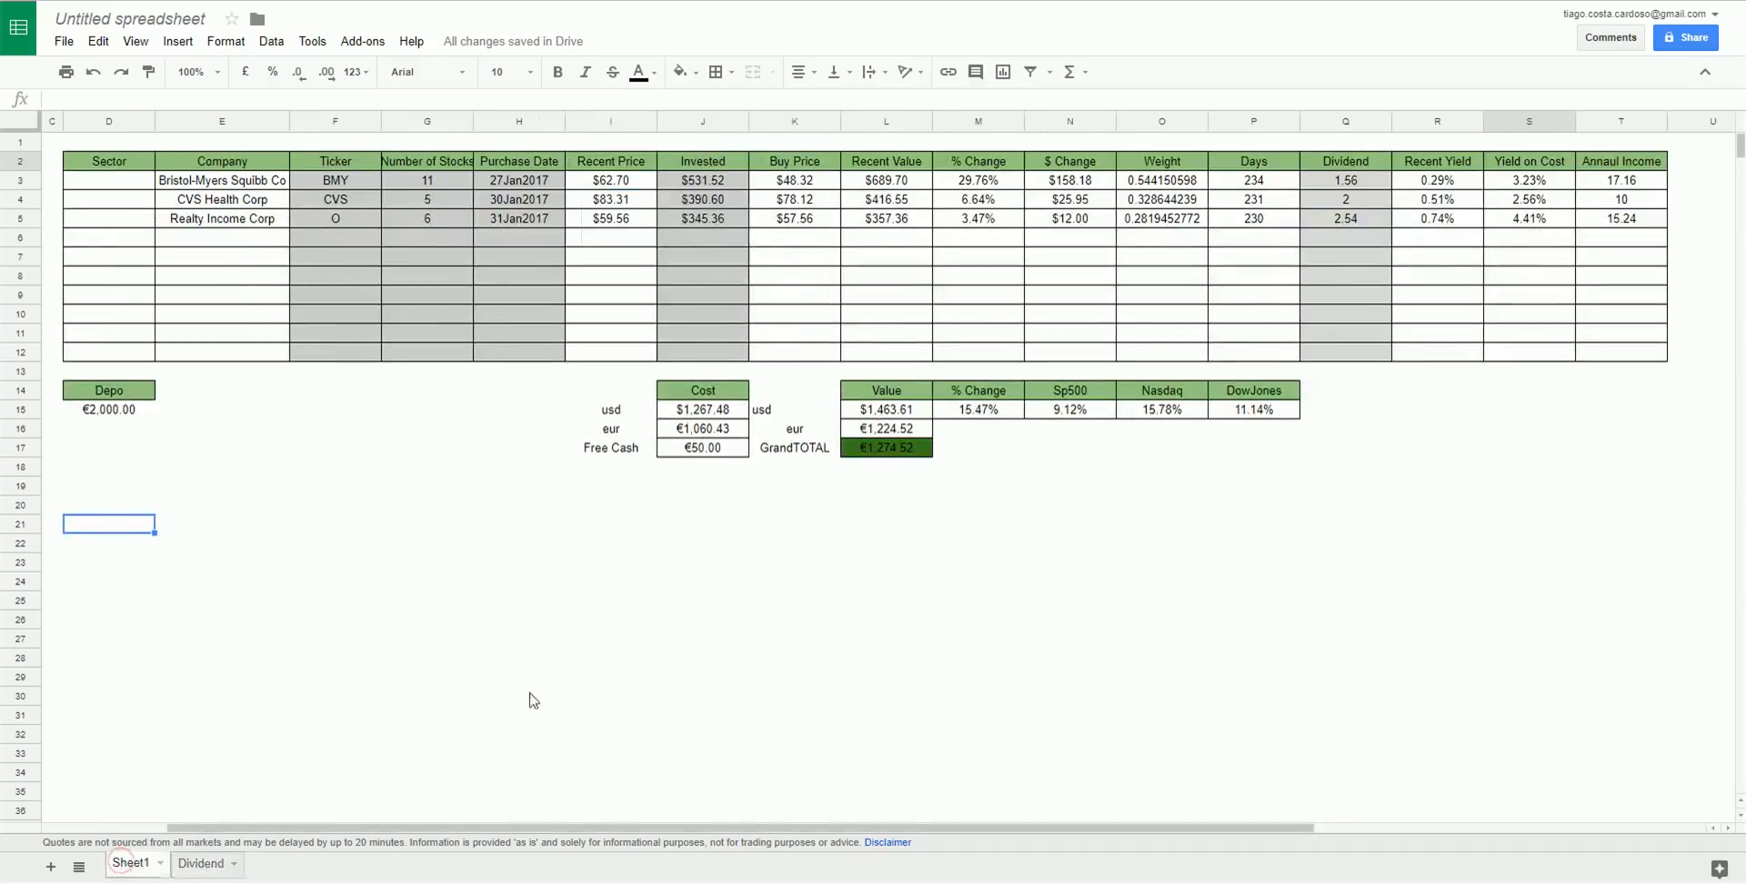
scroll(536, 709, "left", 1)
scroll(538, 714, "right", 3)
scroll(539, 716, "left", 3)
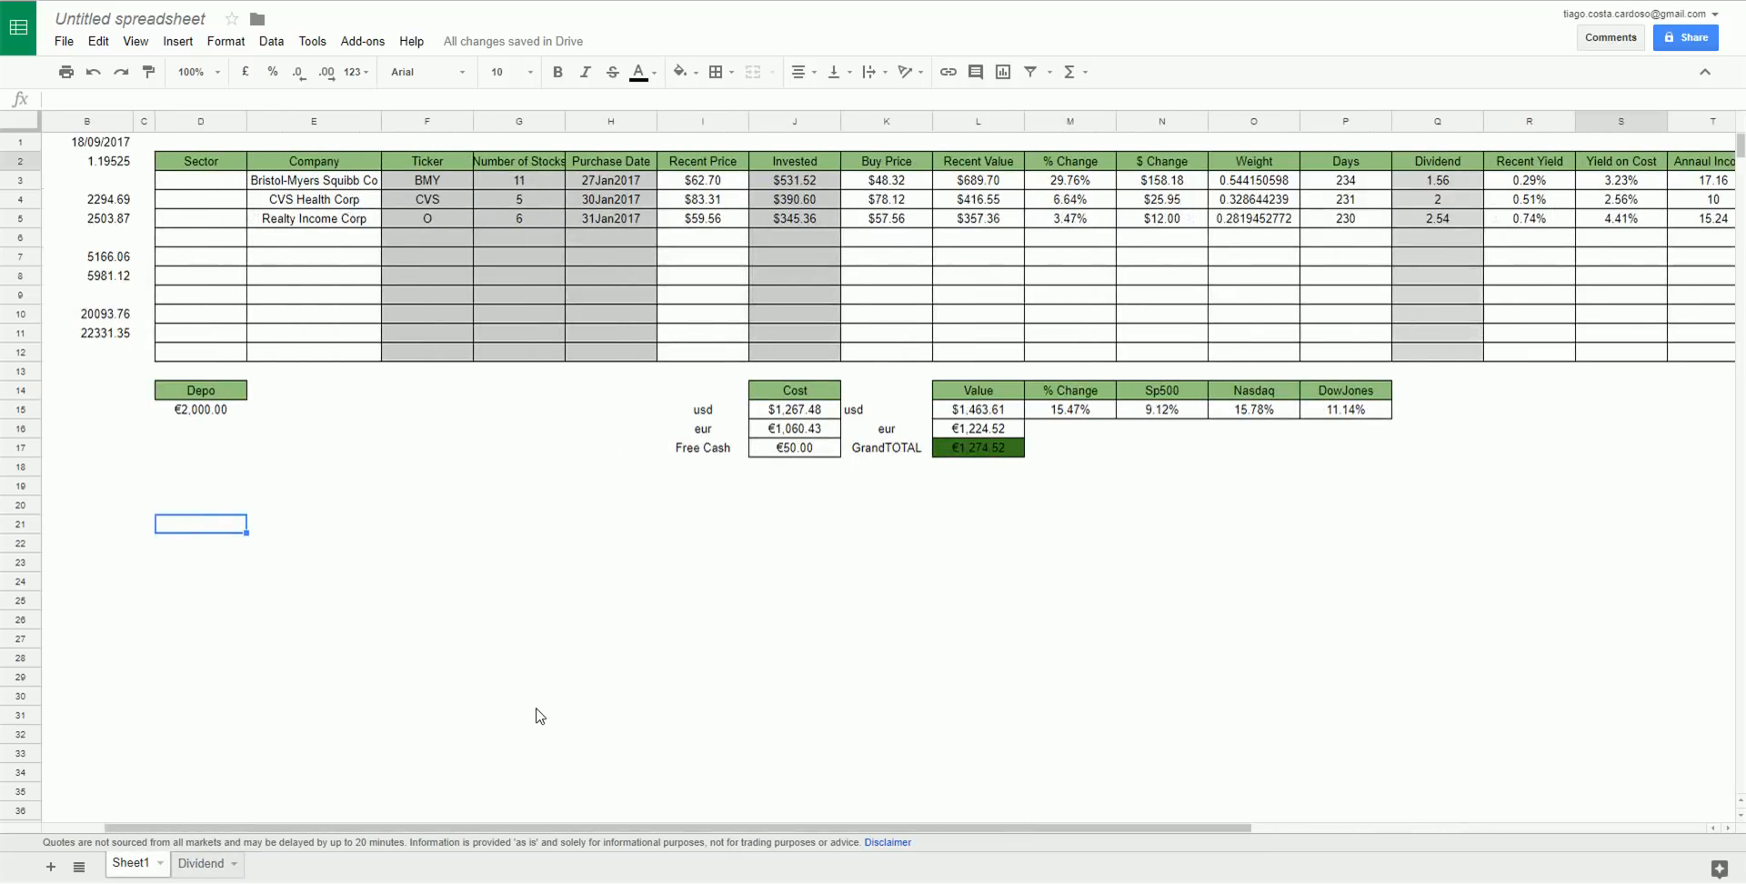
scroll(539, 716, "right", 1)
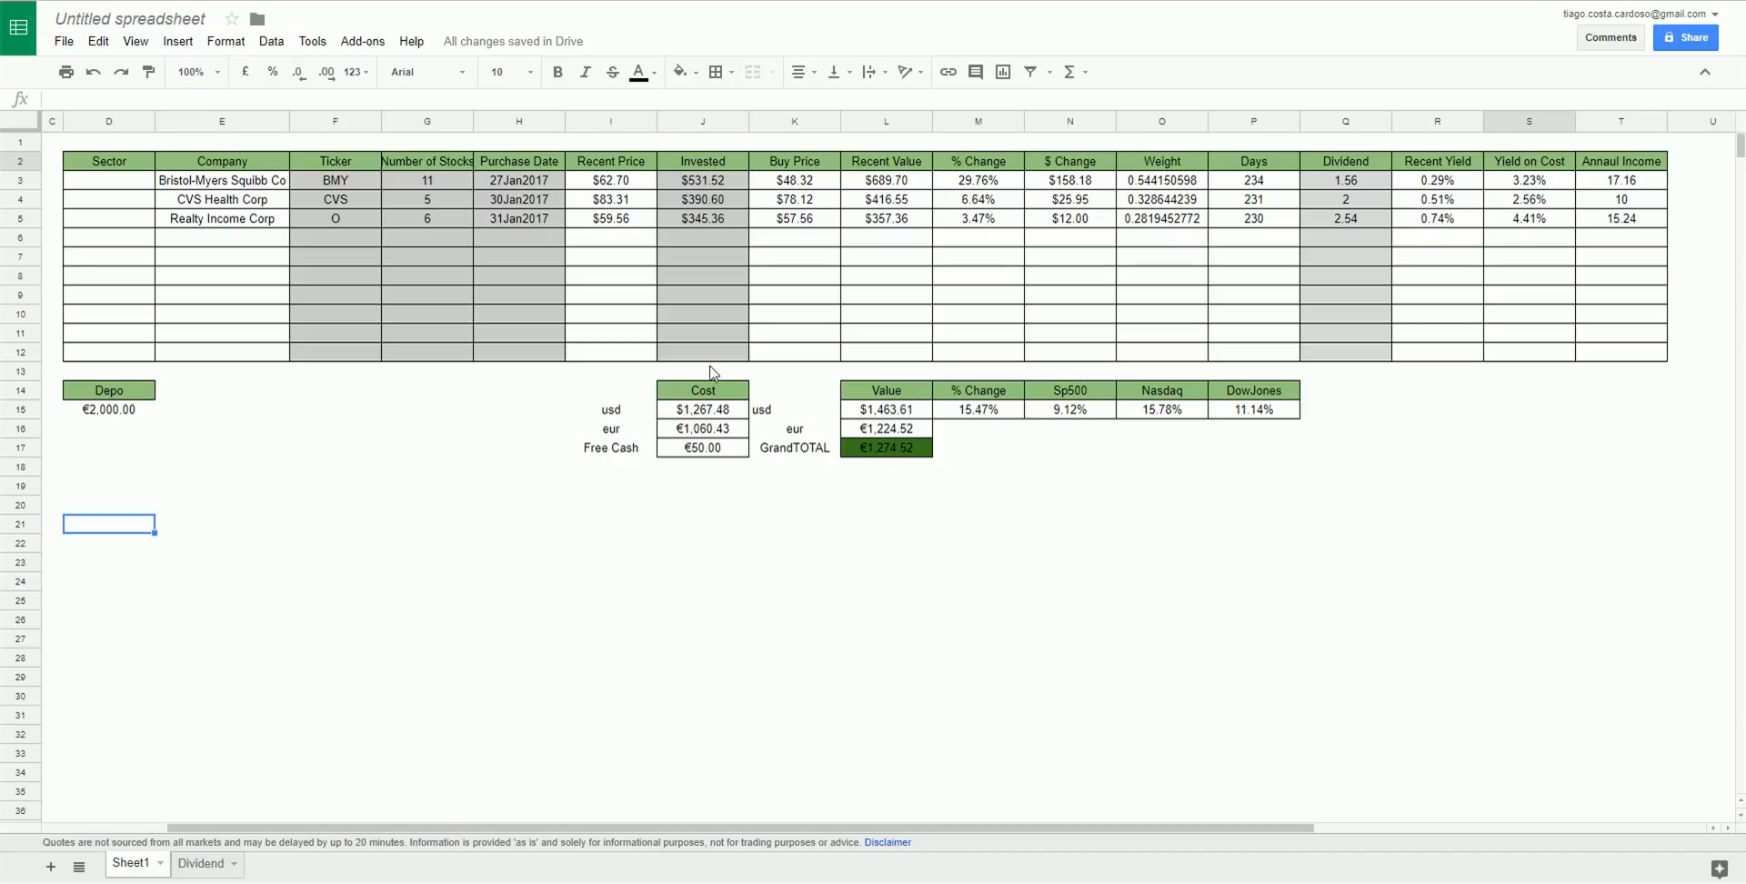
left_click(269, 224)
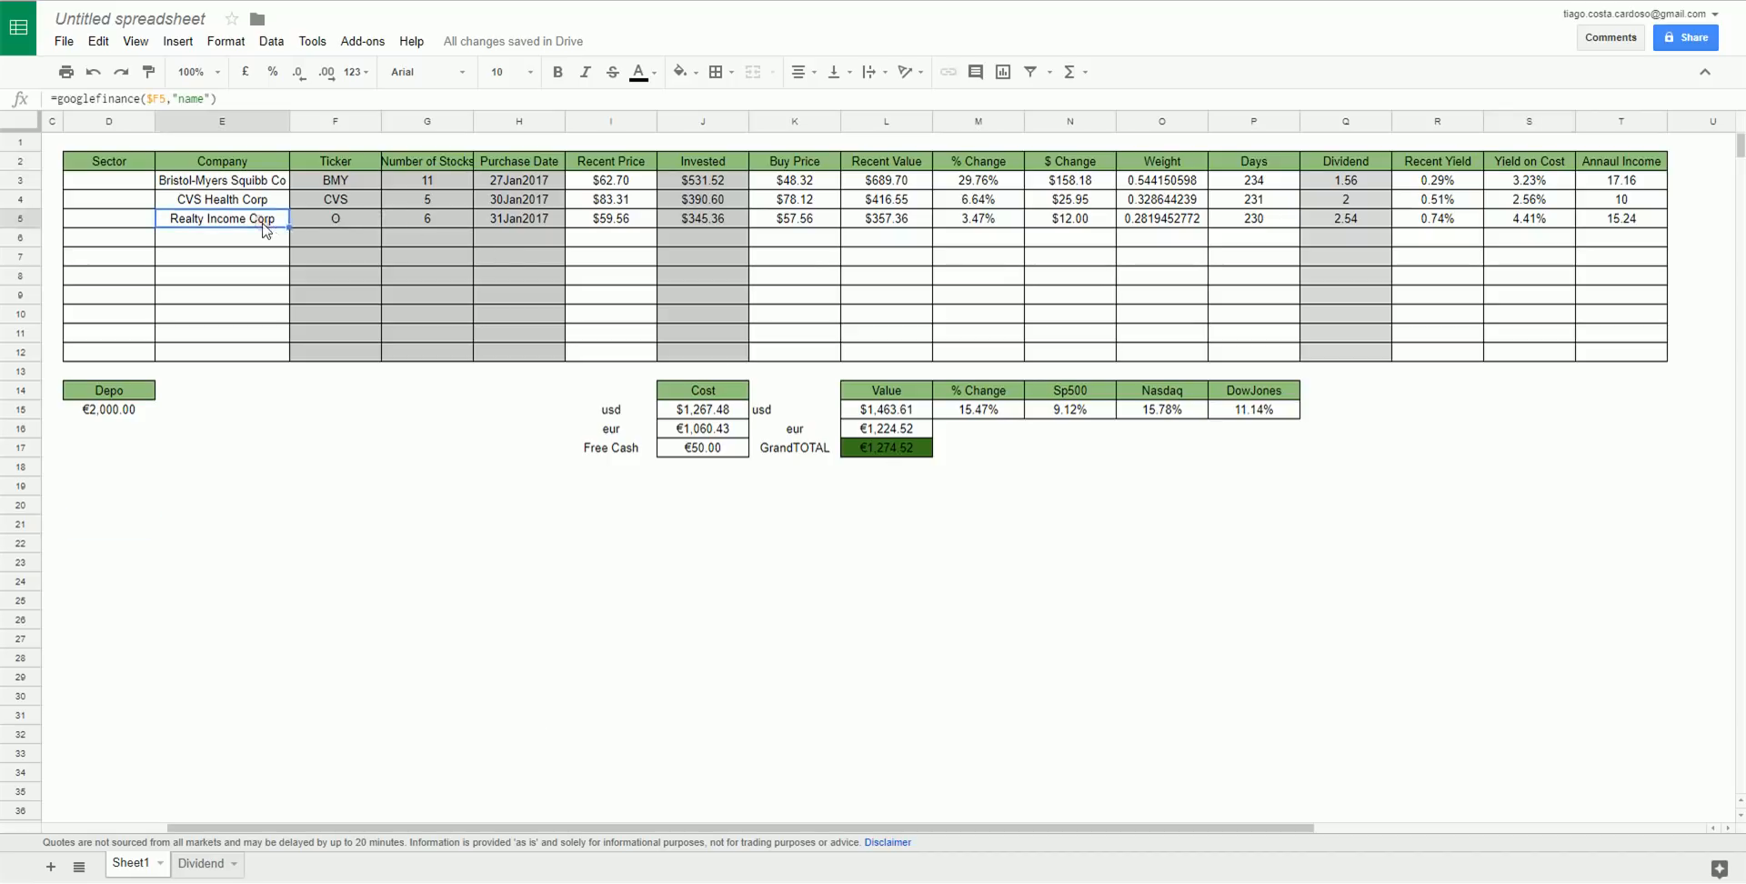
Inspect the Buy Price and % Change formulas in row 5, plus the portfolio and index % change formulas in row 15.
left_click(794, 222)
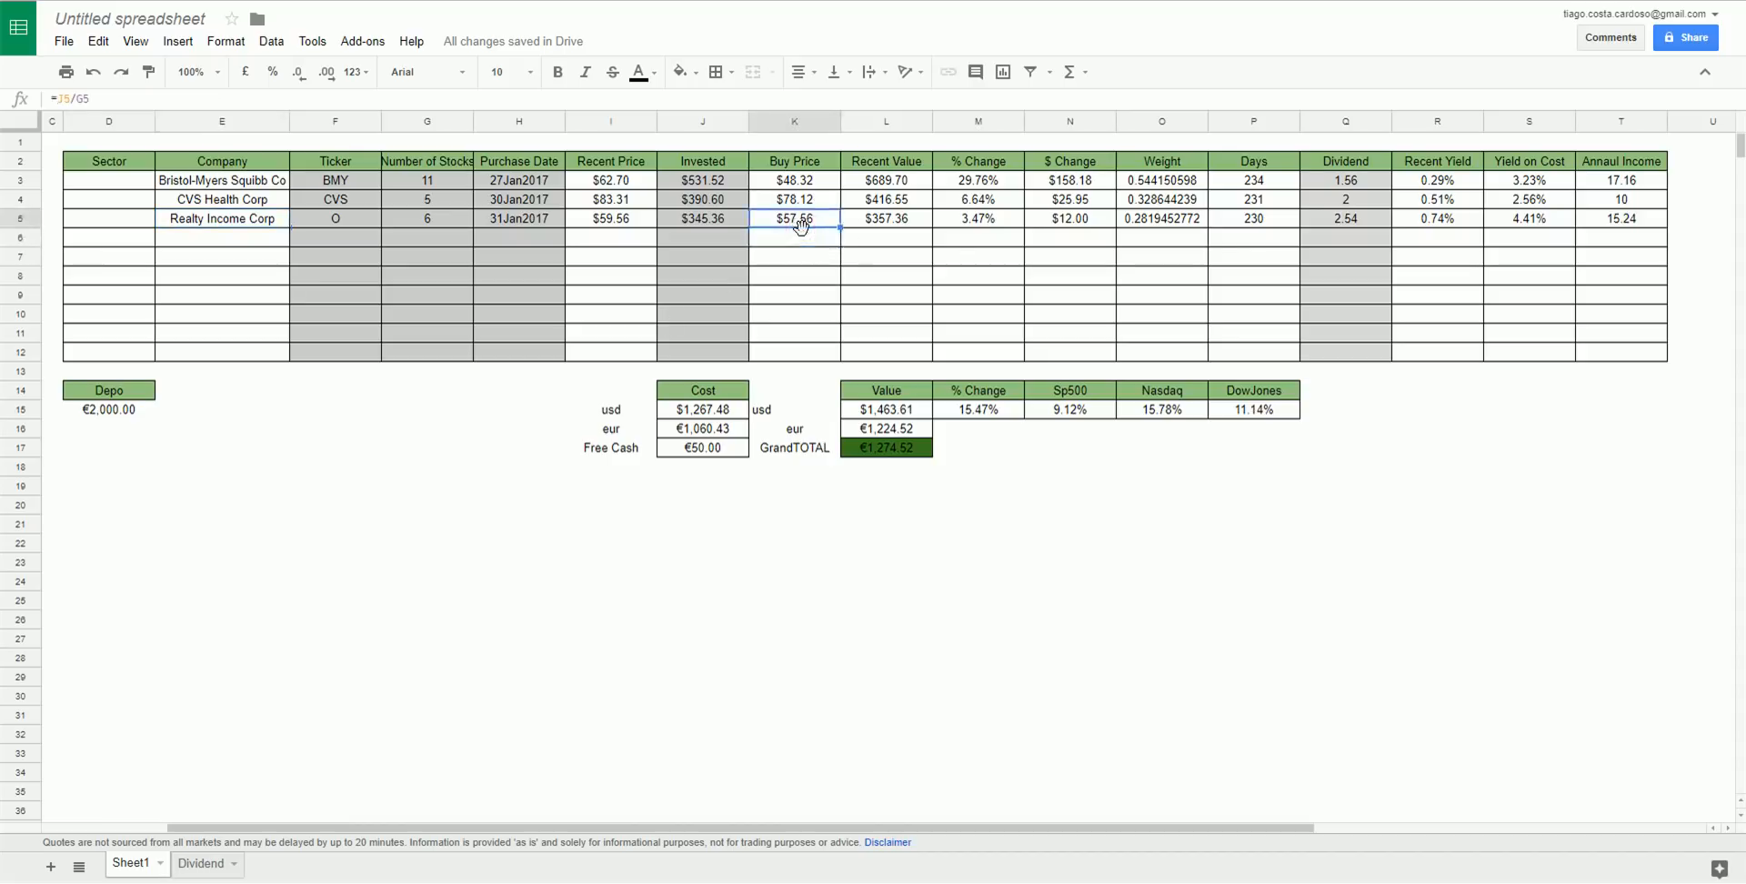
key("Right")
key("Right")
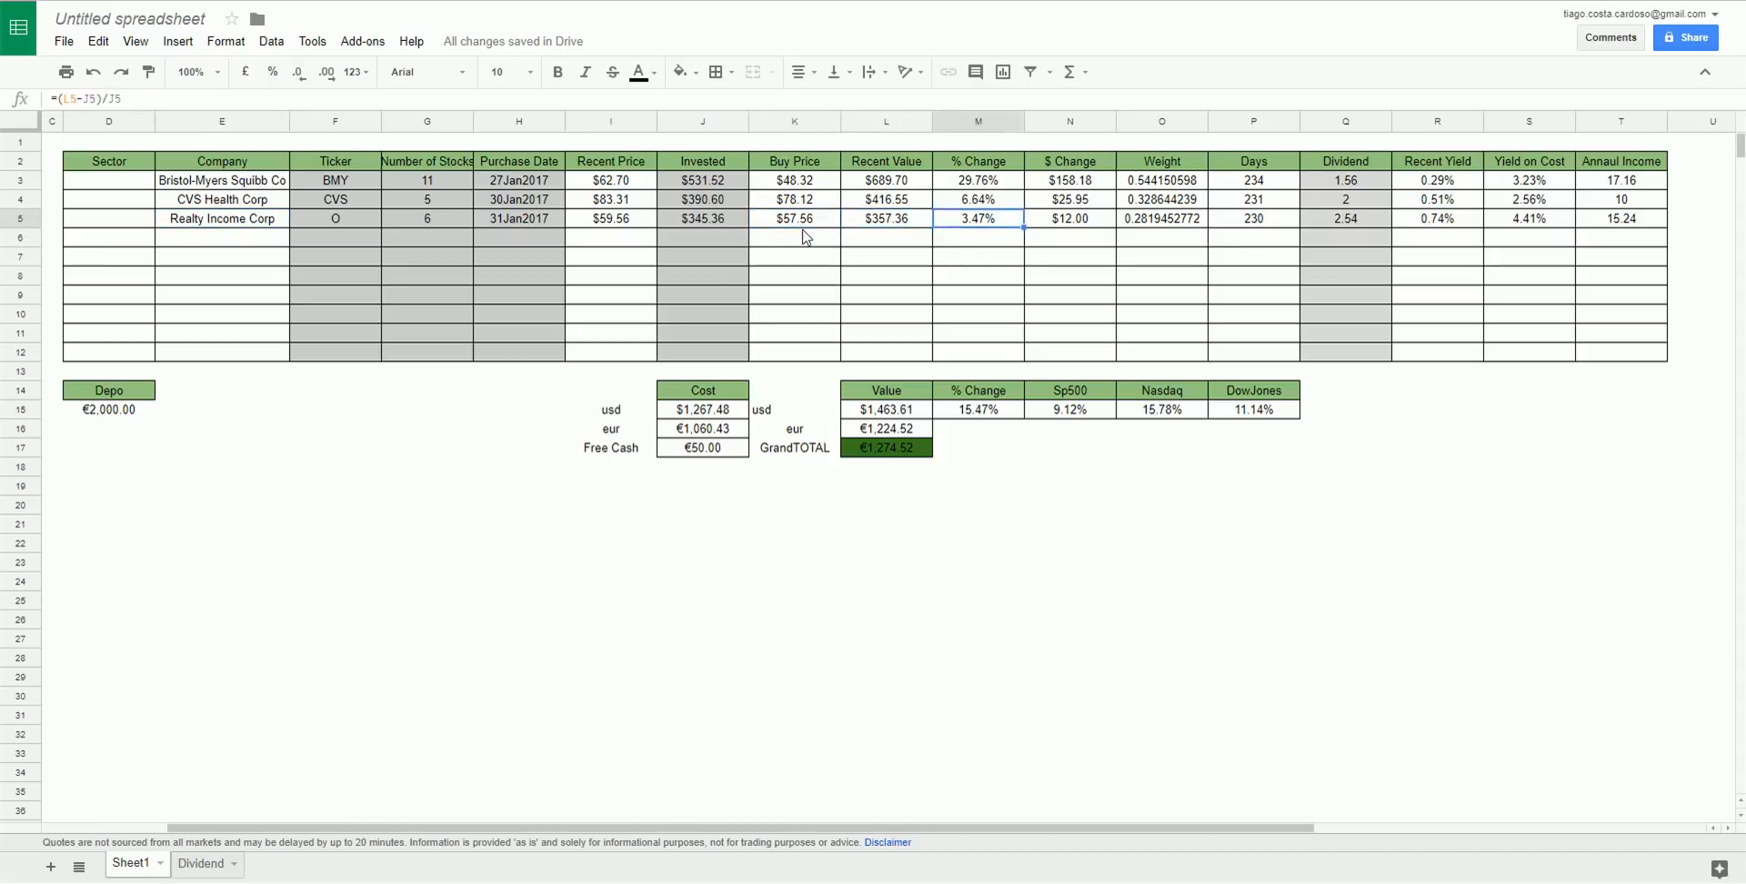
left_click(959, 411)
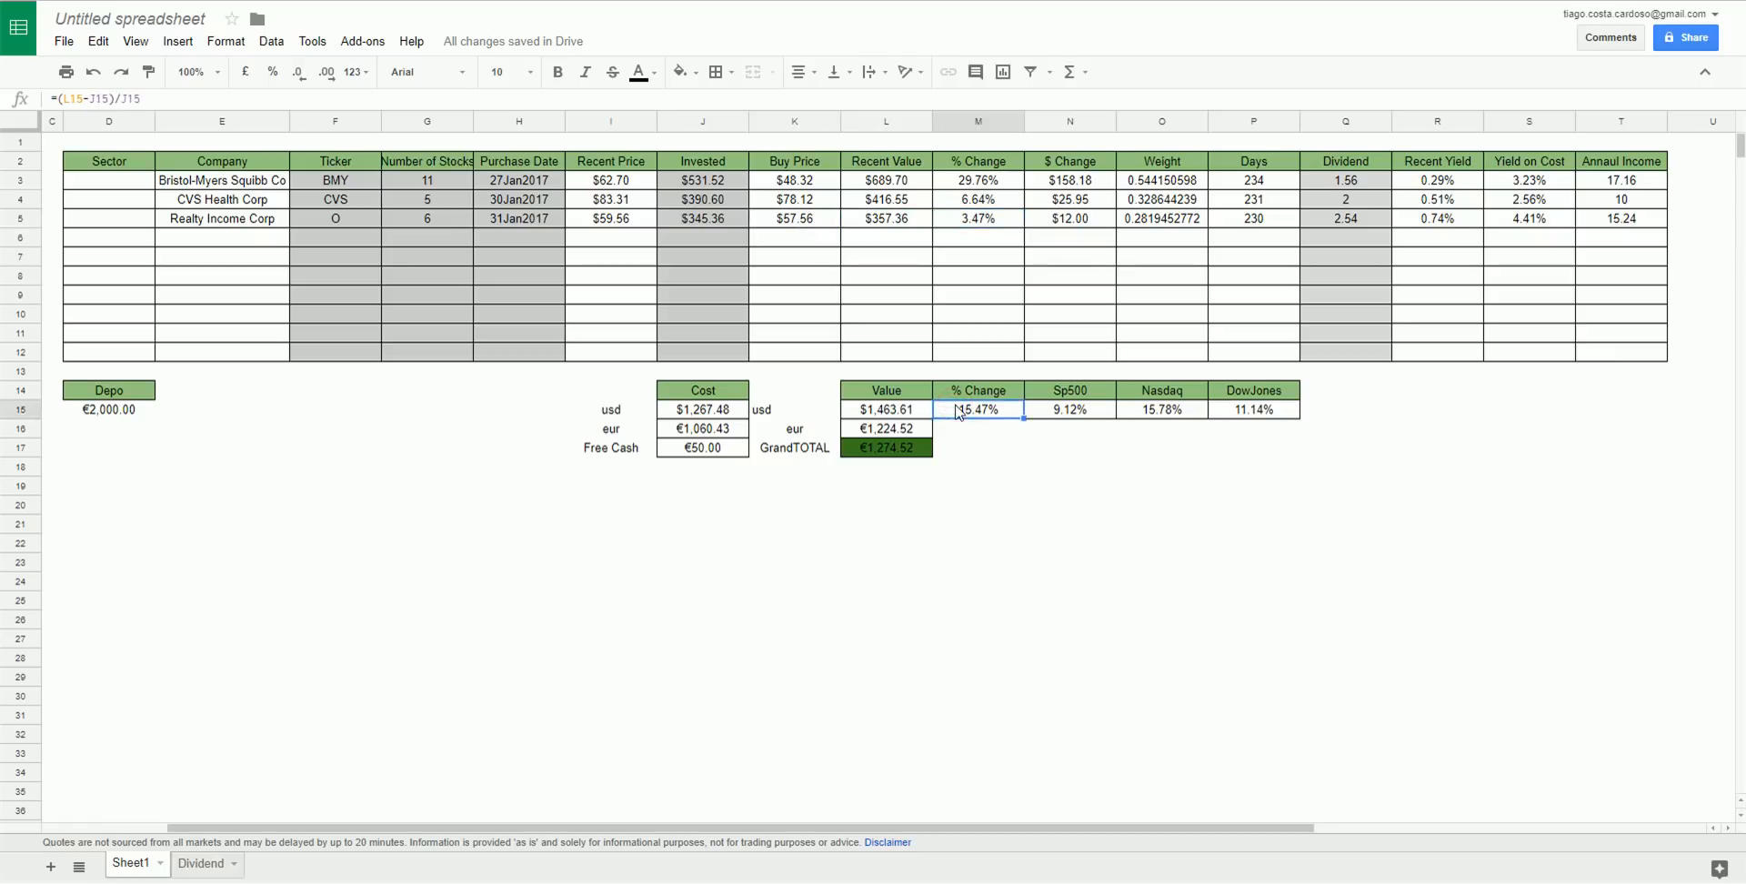
key("Right")
key("Right")
key("Right")
key("Right")
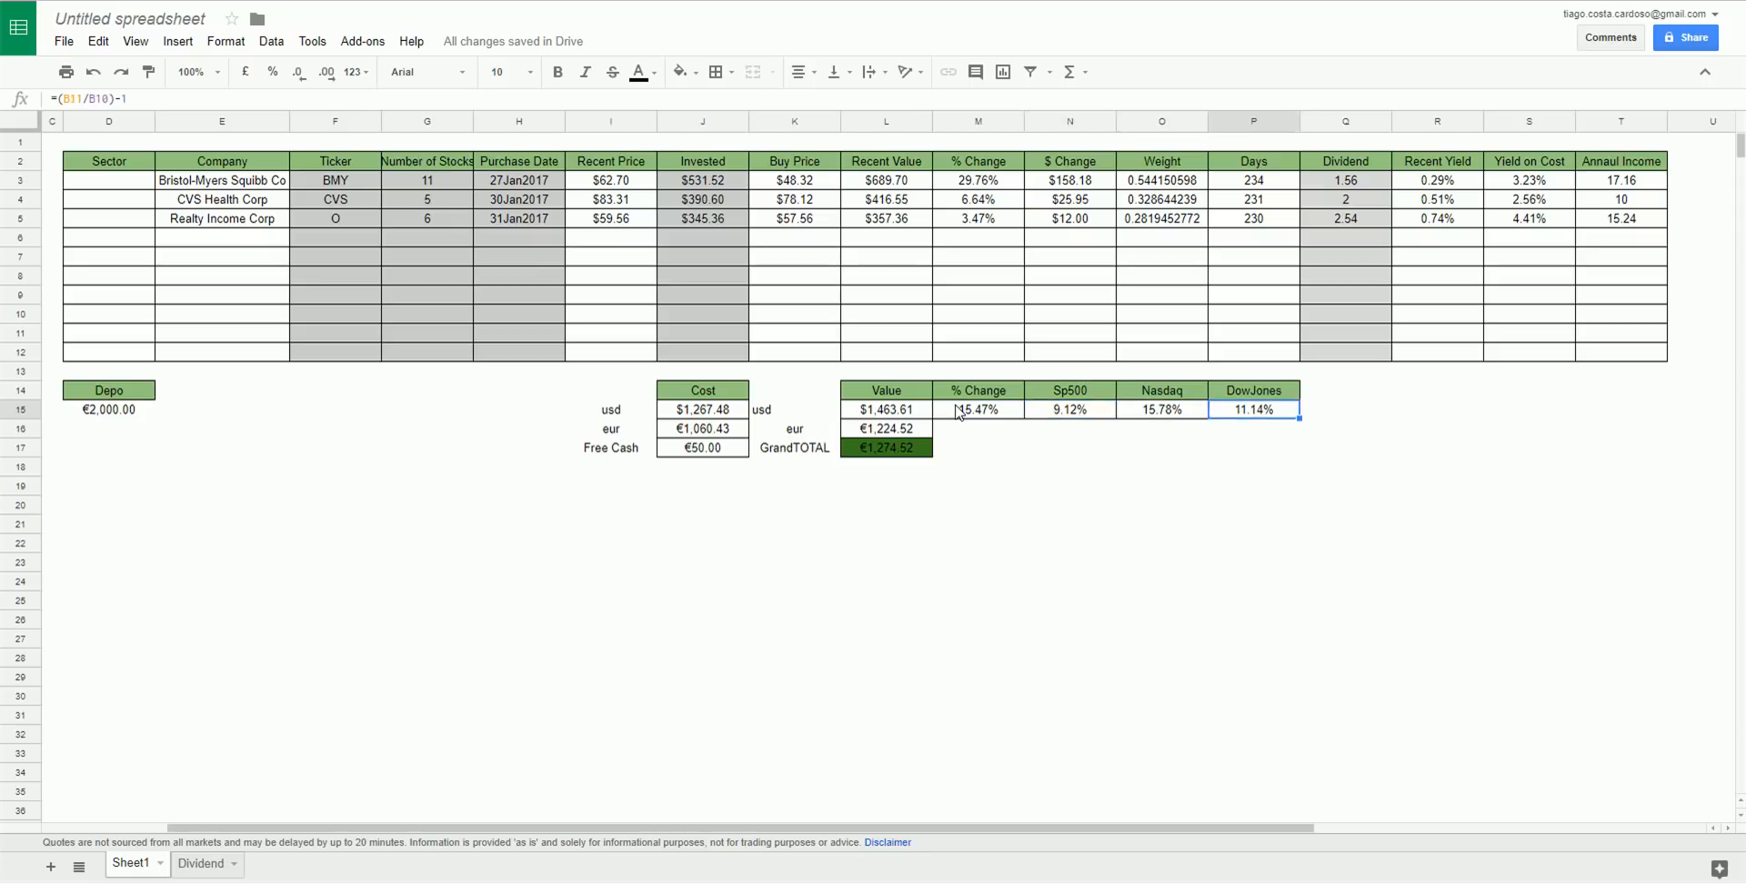
key("Left")
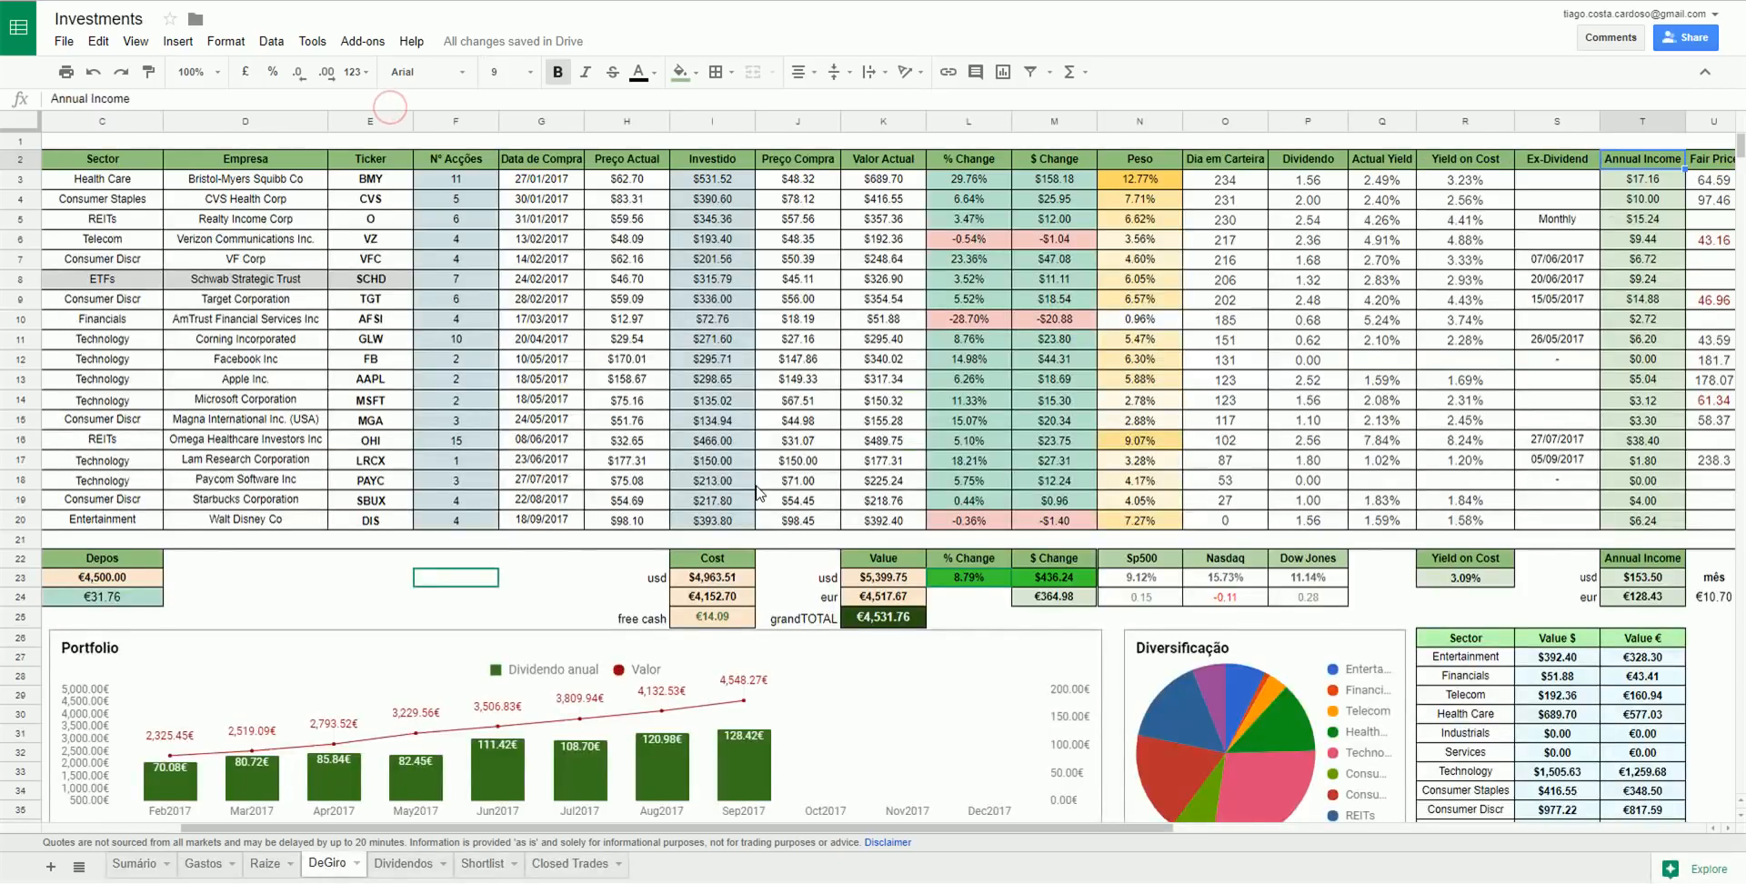
Look over the DeGiro portfolio charts in the Investments spreadsheet, and the dividend table and Dividend Income chart on the Dividendos sheet.
scroll(759, 494, "down", 1)
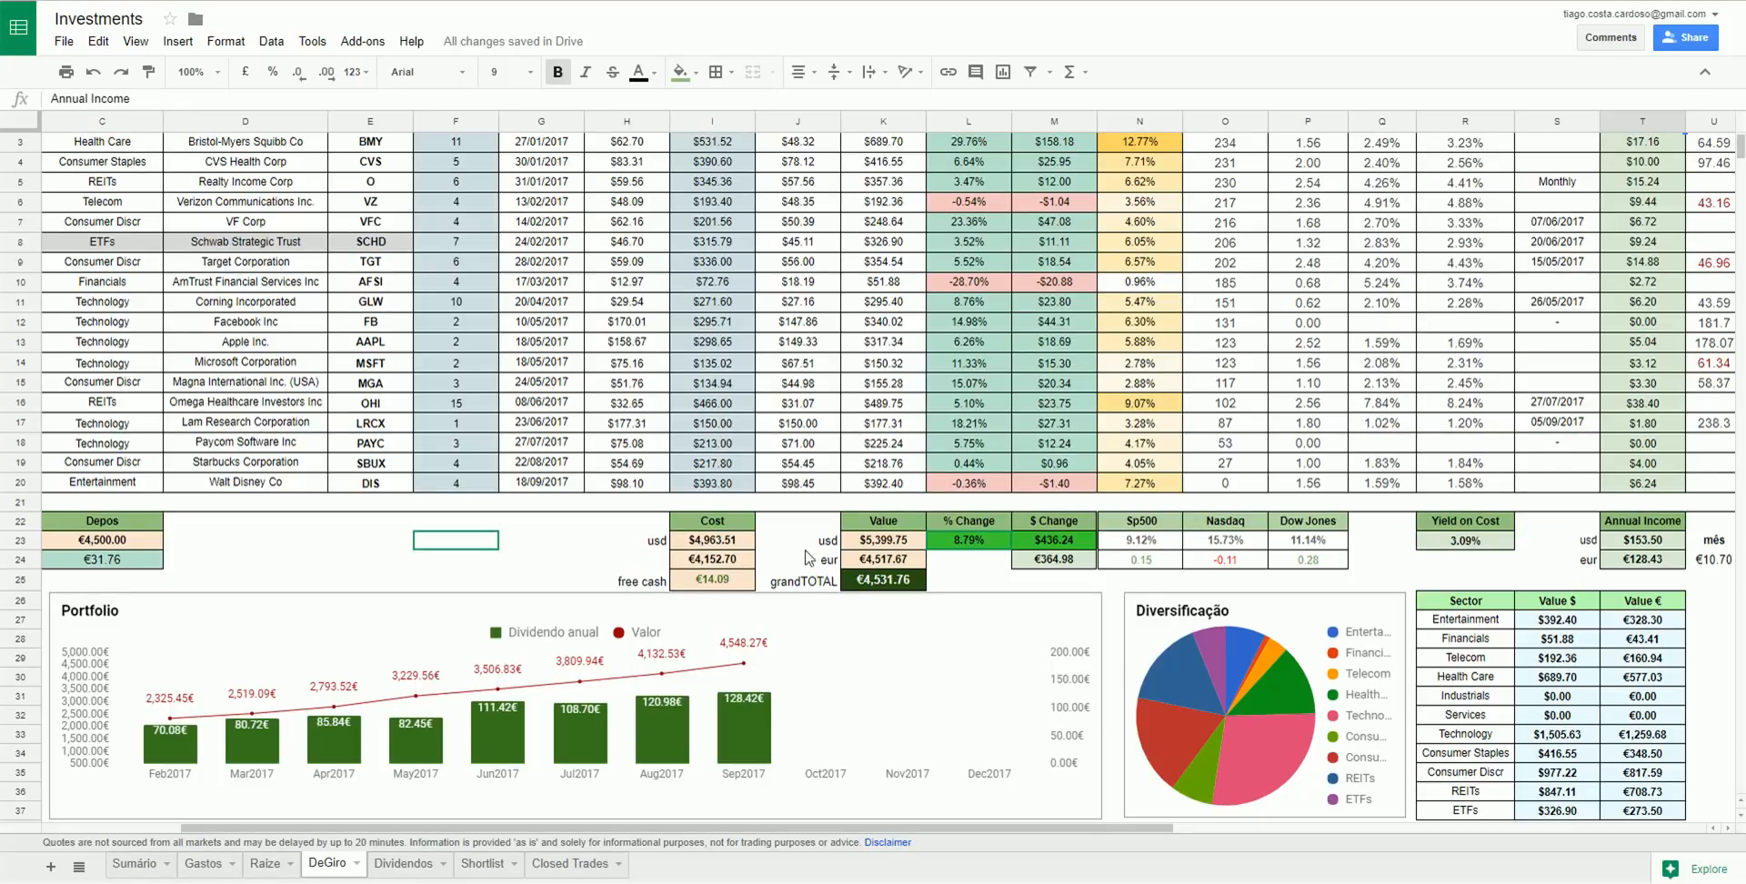
left_click(654, 524)
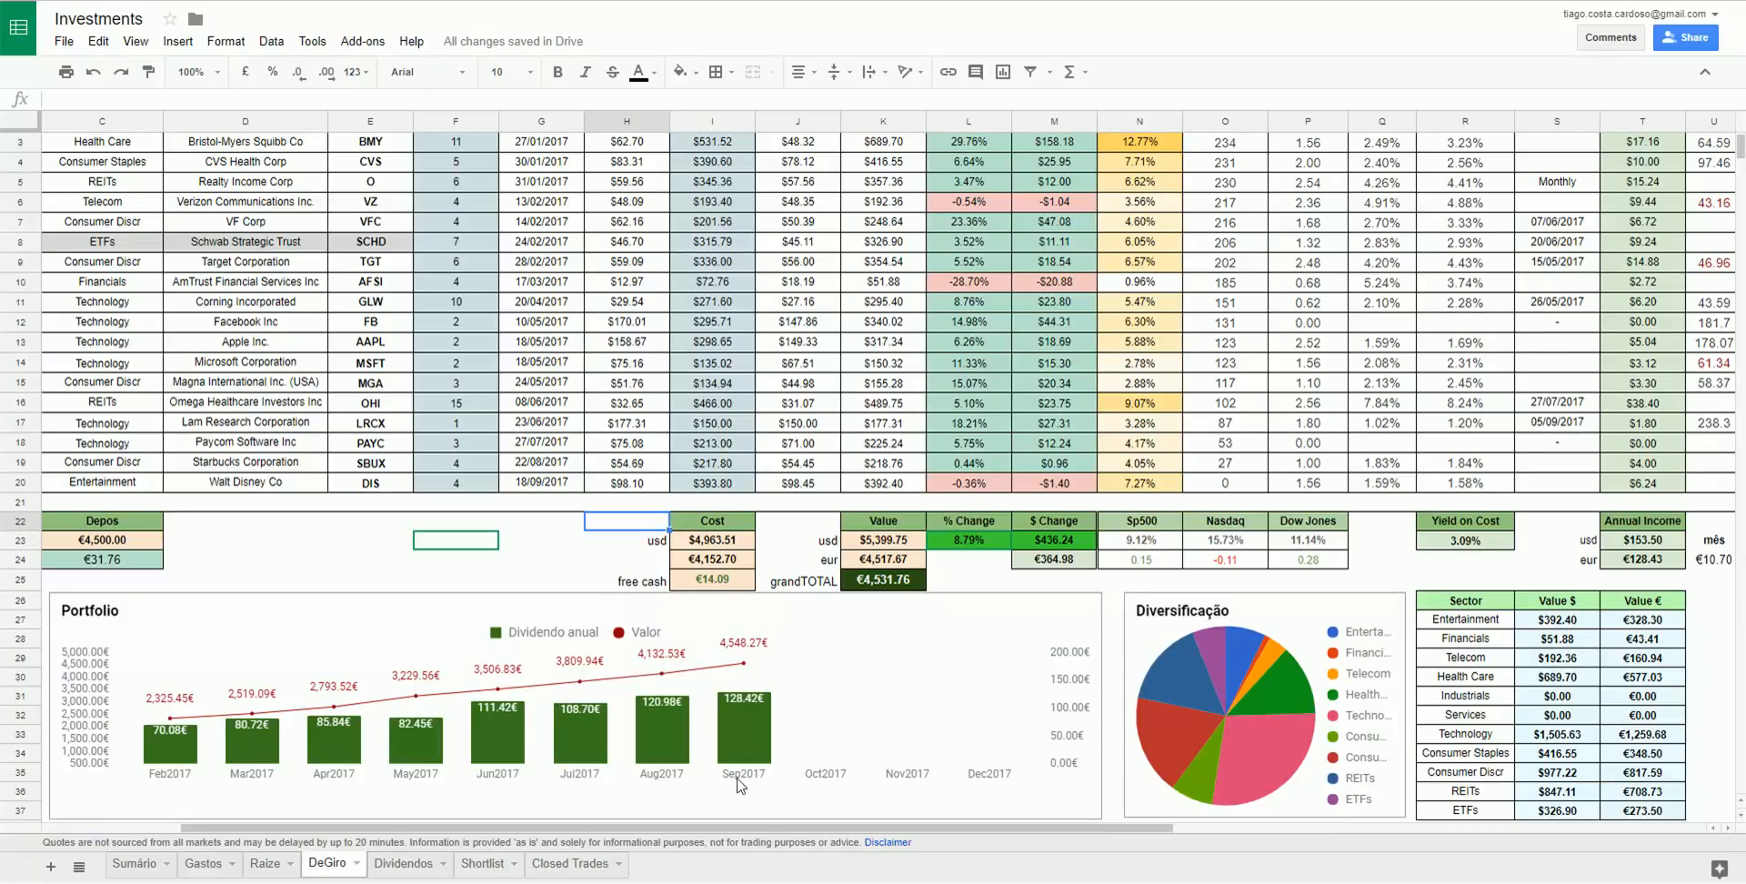
left_click(417, 866)
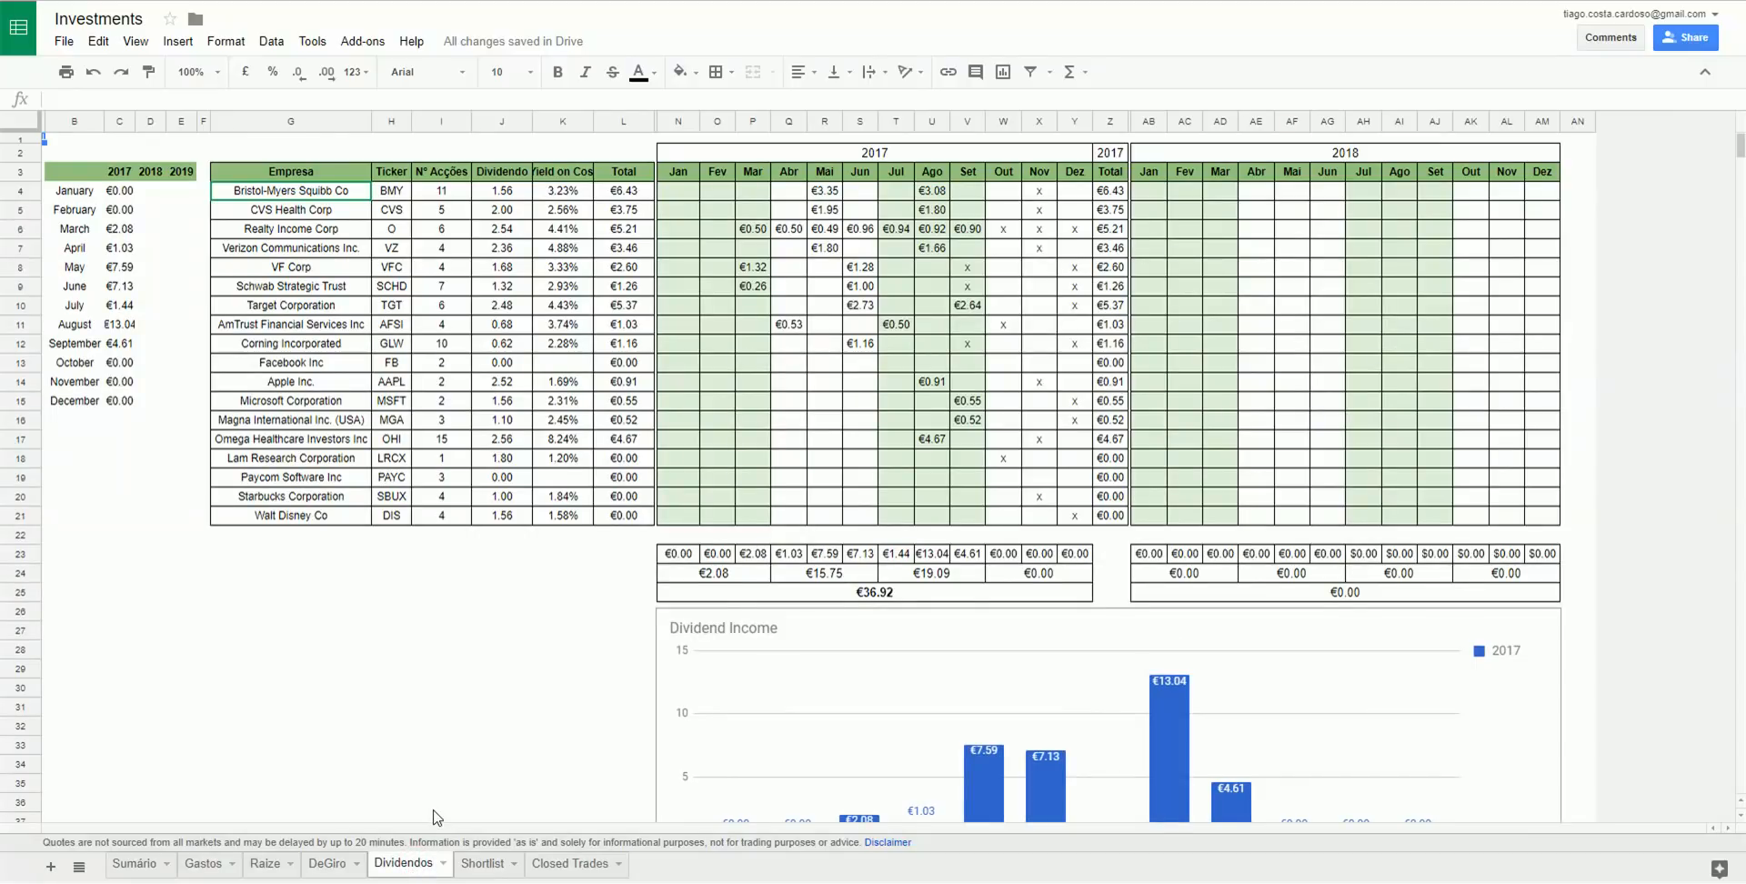
scroll(438, 818, "down", 1)
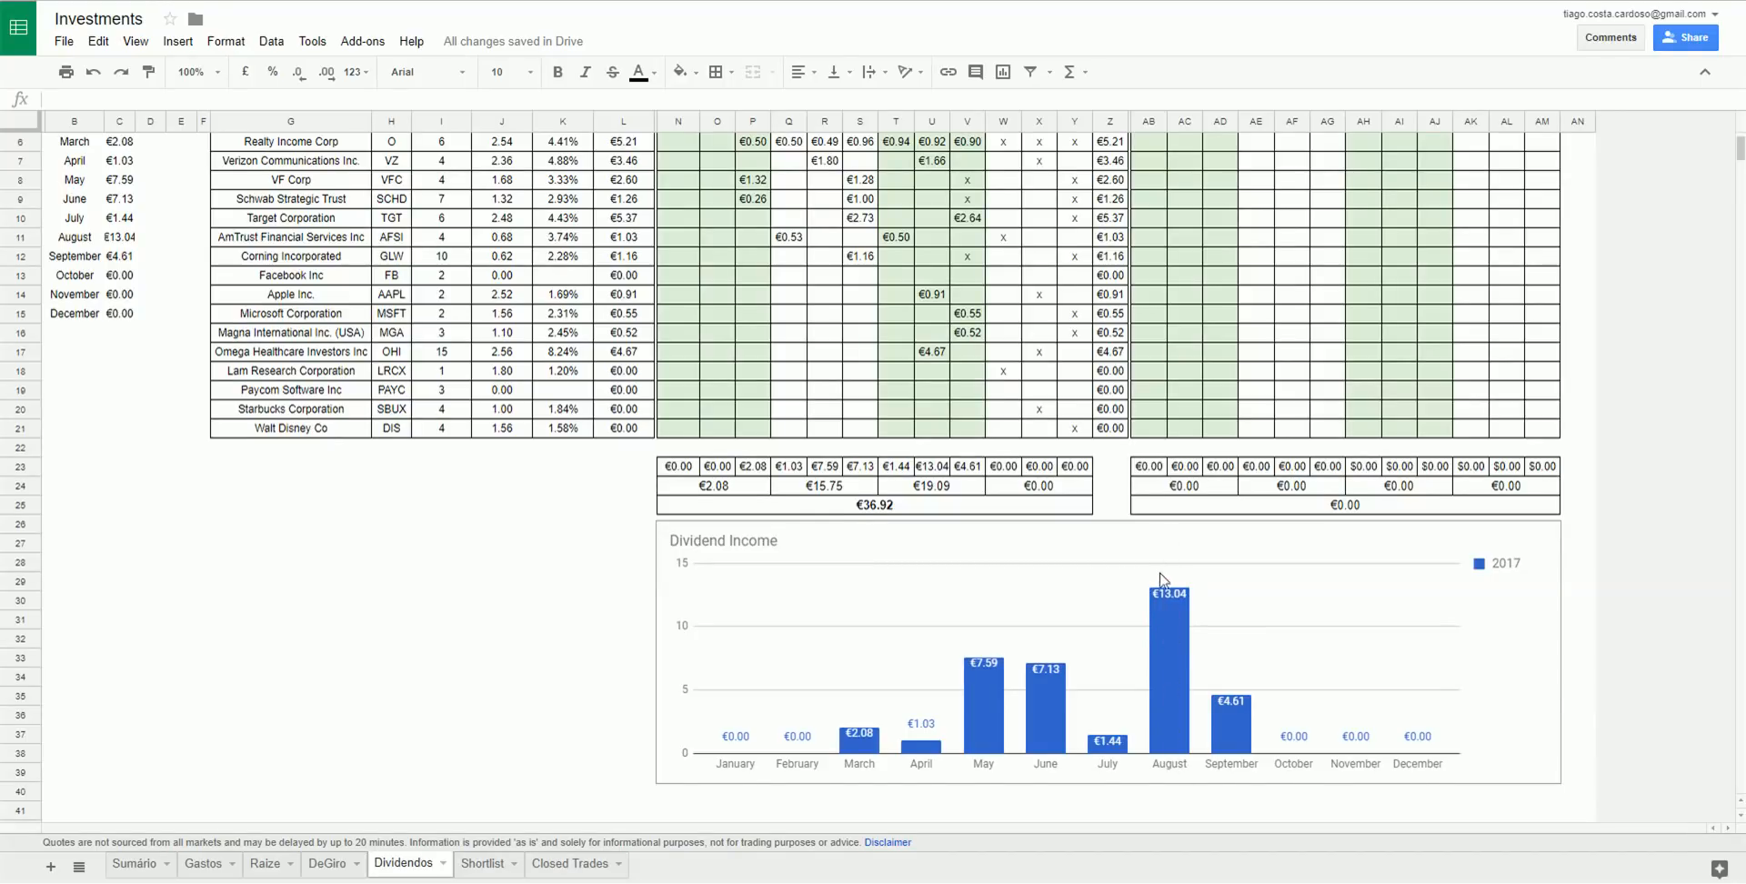
scroll(1164, 582, "up", 1)
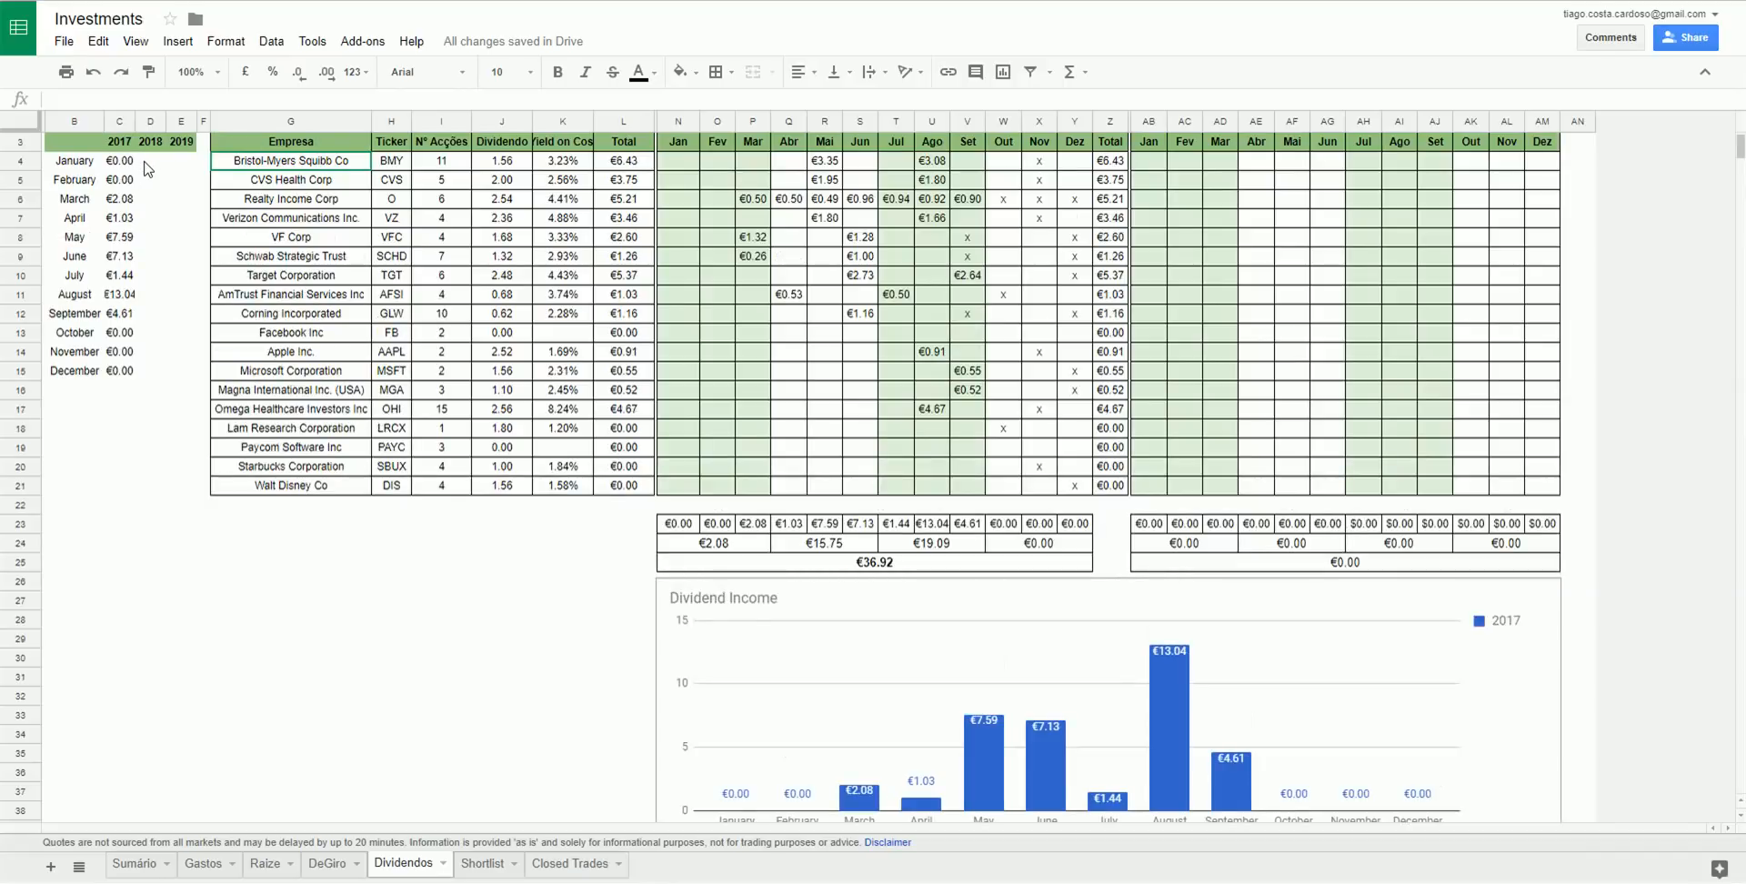
Try 20 as the August 2018 dividend in D11, check the Dividend Income chart, and clear the cell again.
left_click(151, 295)
left_click_drag(151, 295, 180, 321)
left_click(148, 316)
type("20")
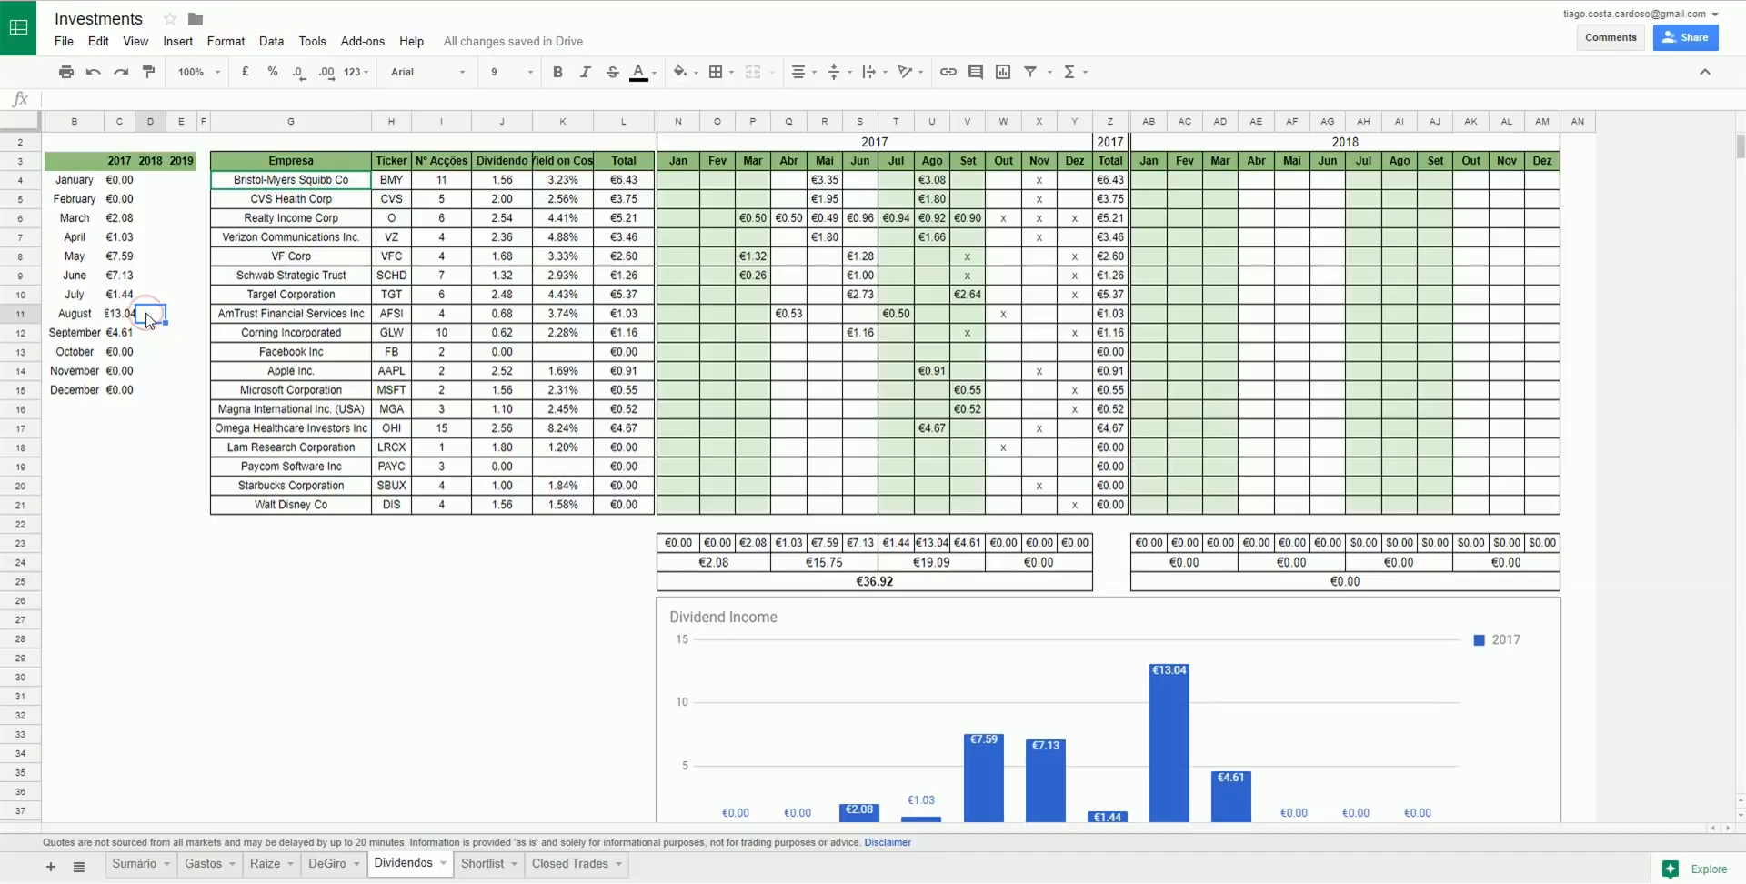
key("Return")
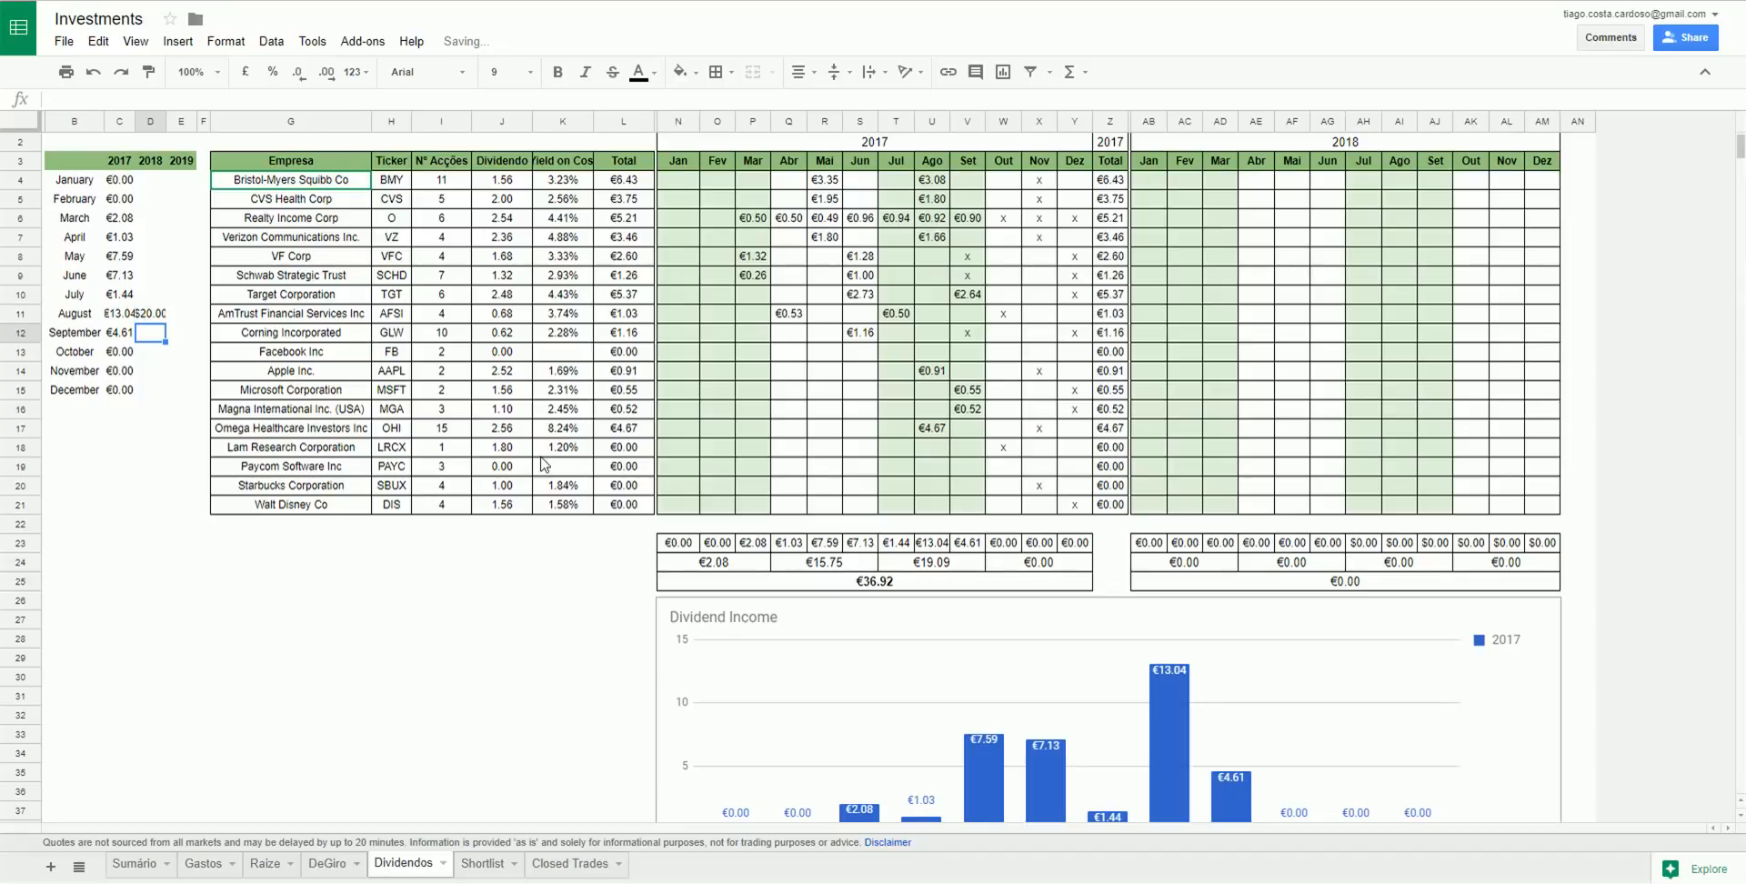
scroll(553, 600, "down", 1)
scroll(1310, 723, "down", 1)
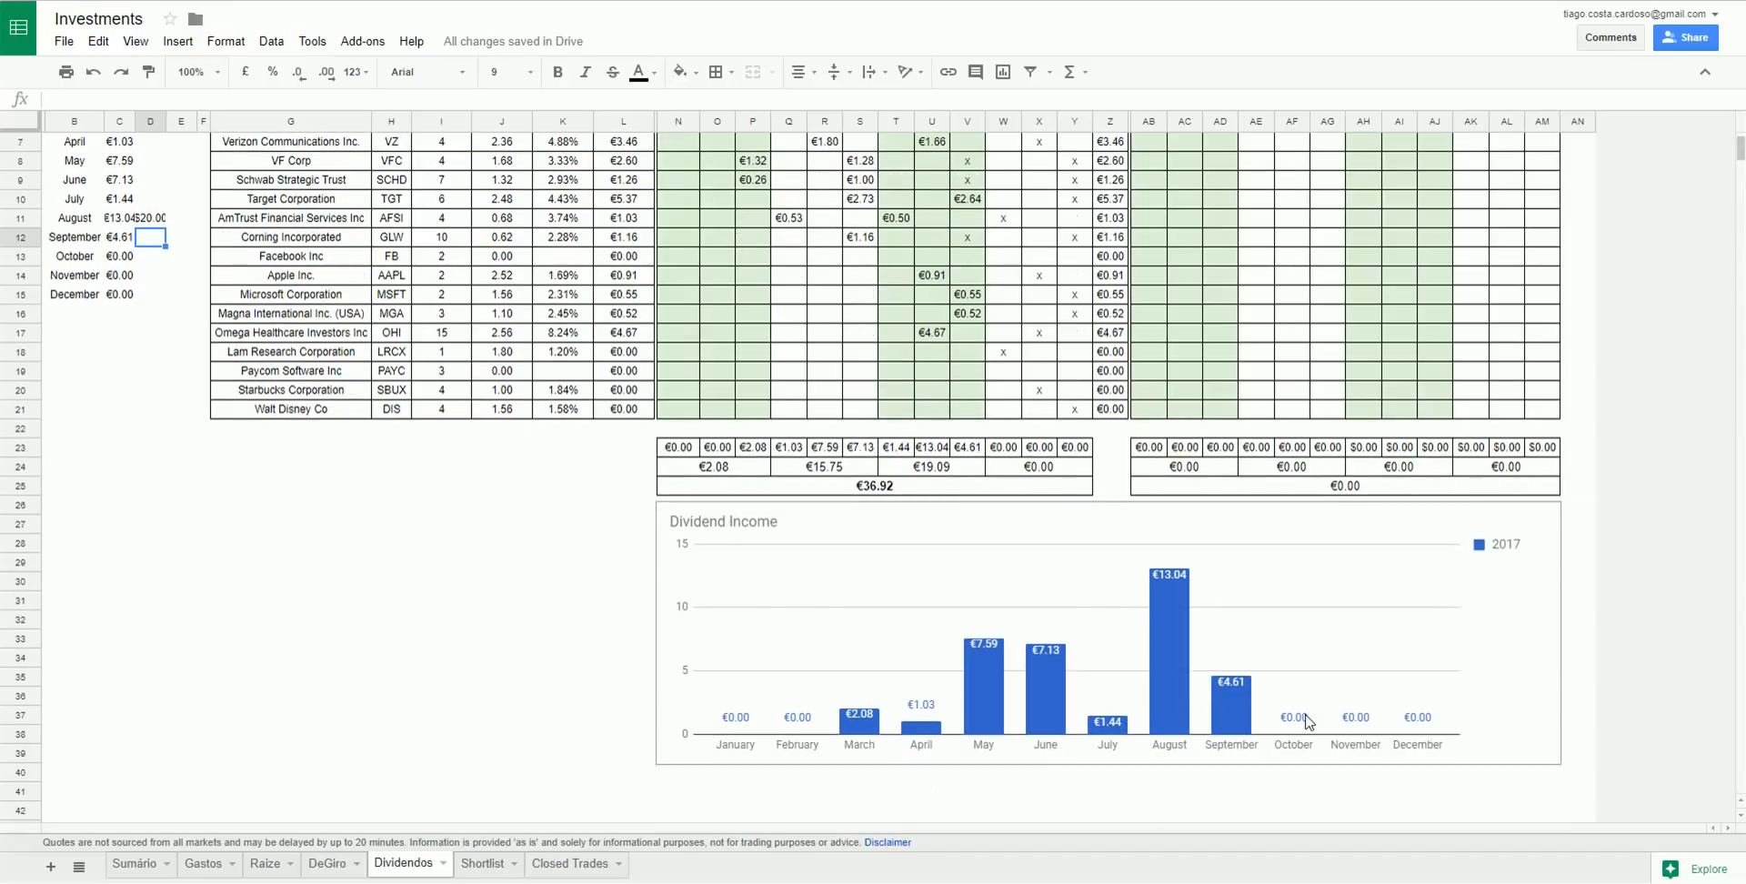
scroll(1185, 573, "up", 2)
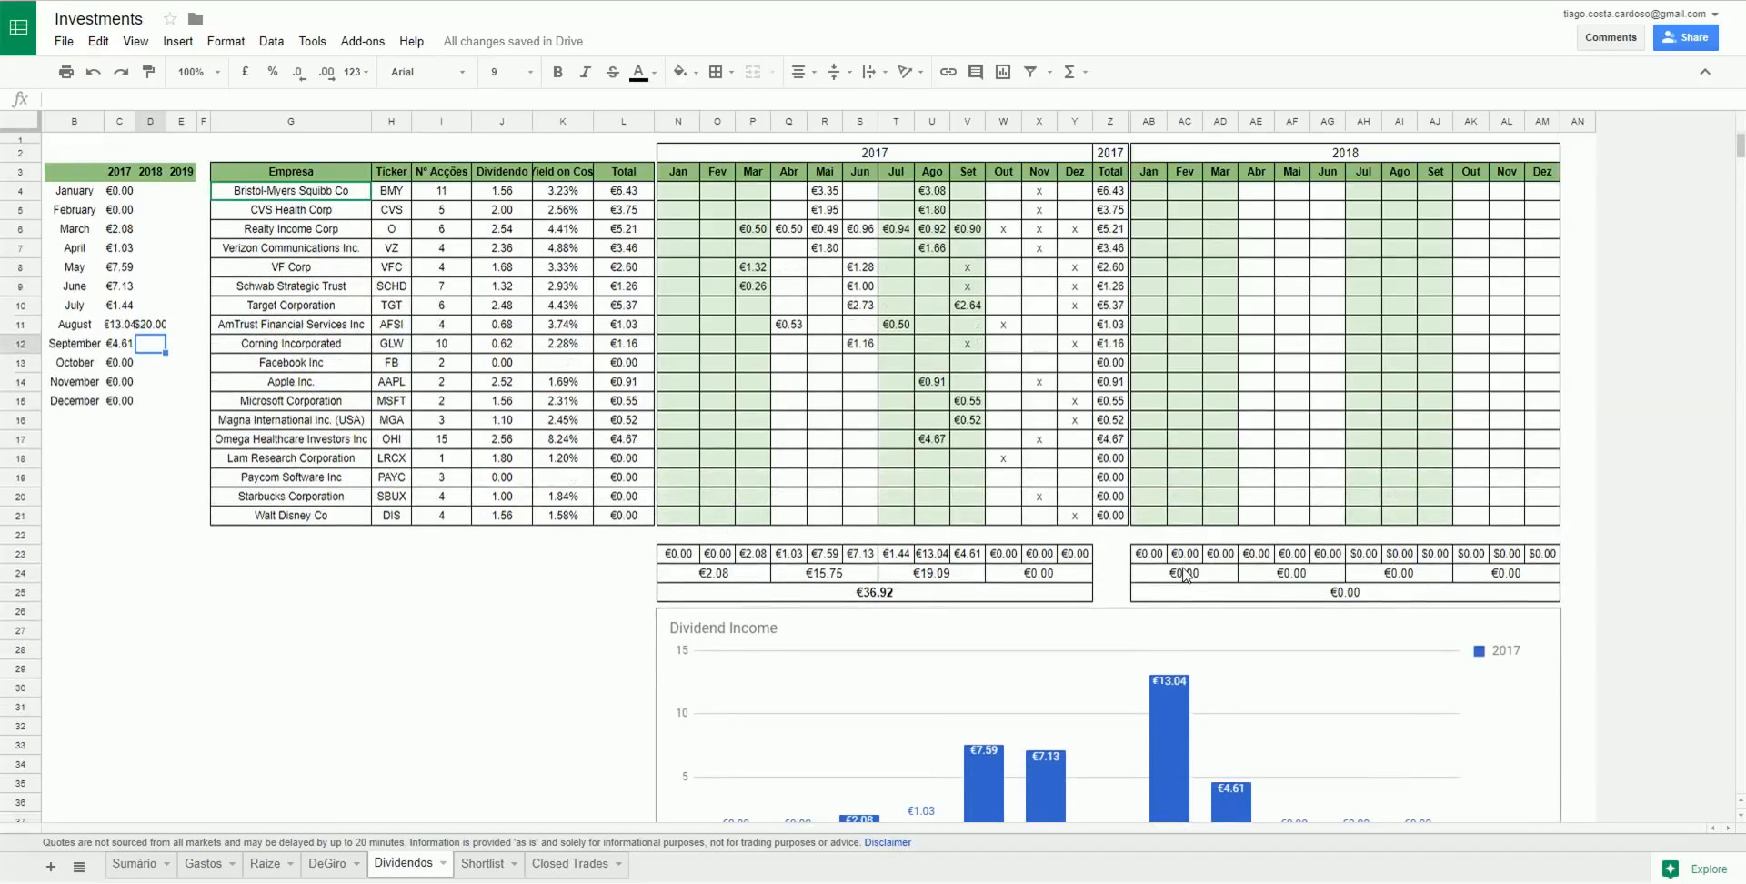
scroll(1079, 756, "down", 2)
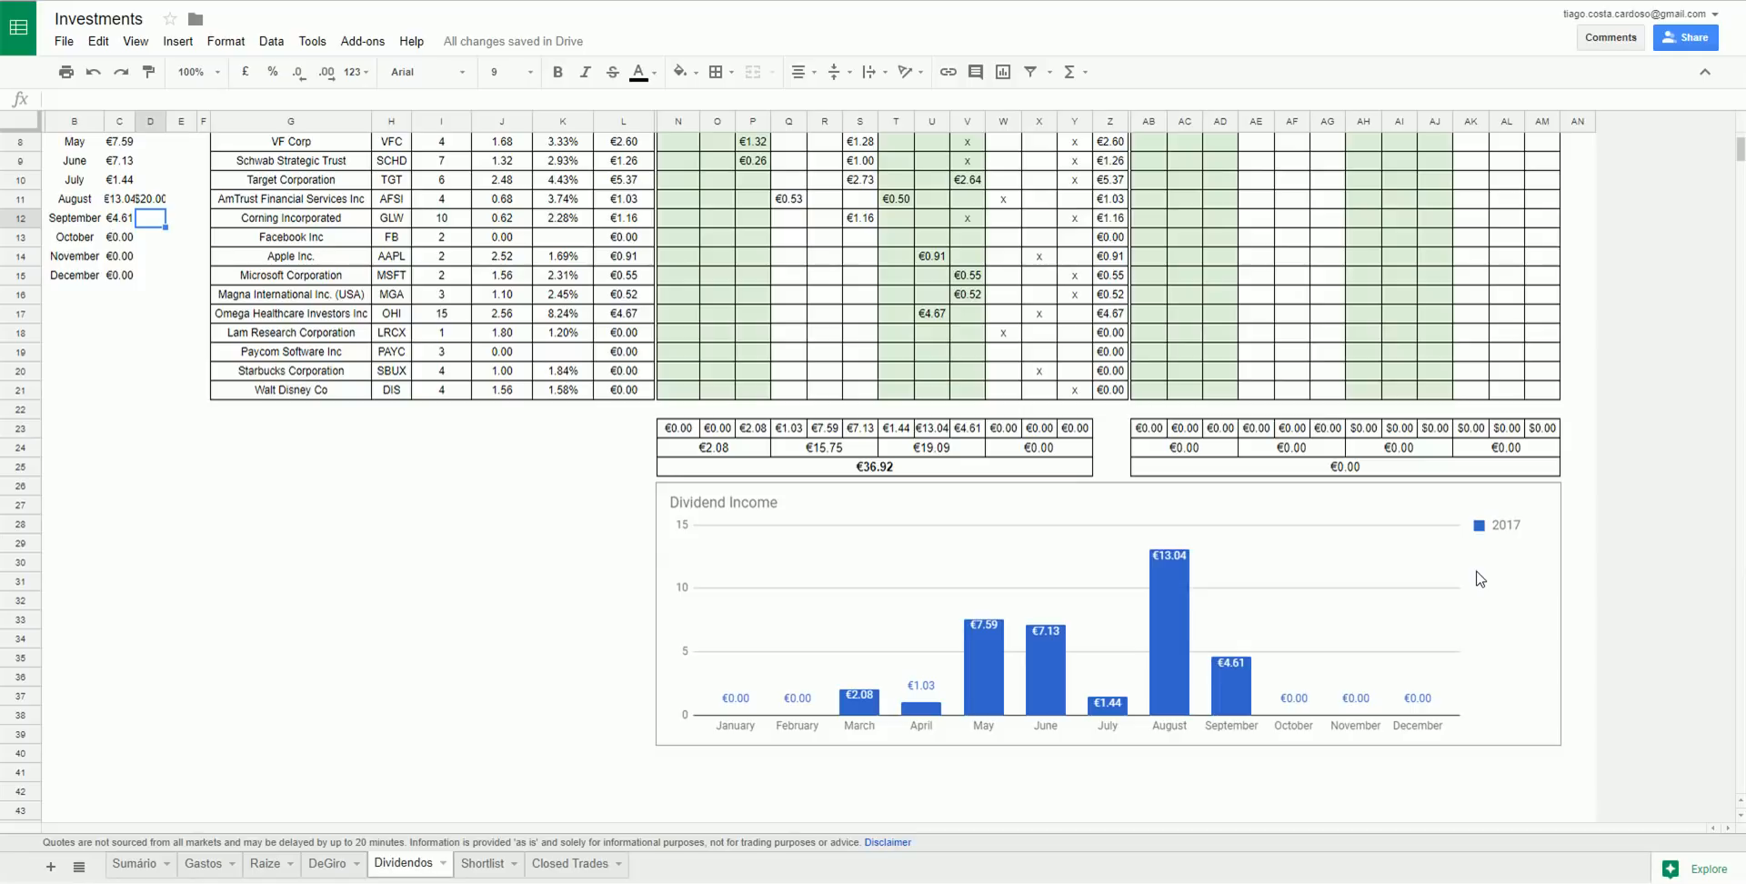
scroll(1132, 457, "up", 2)
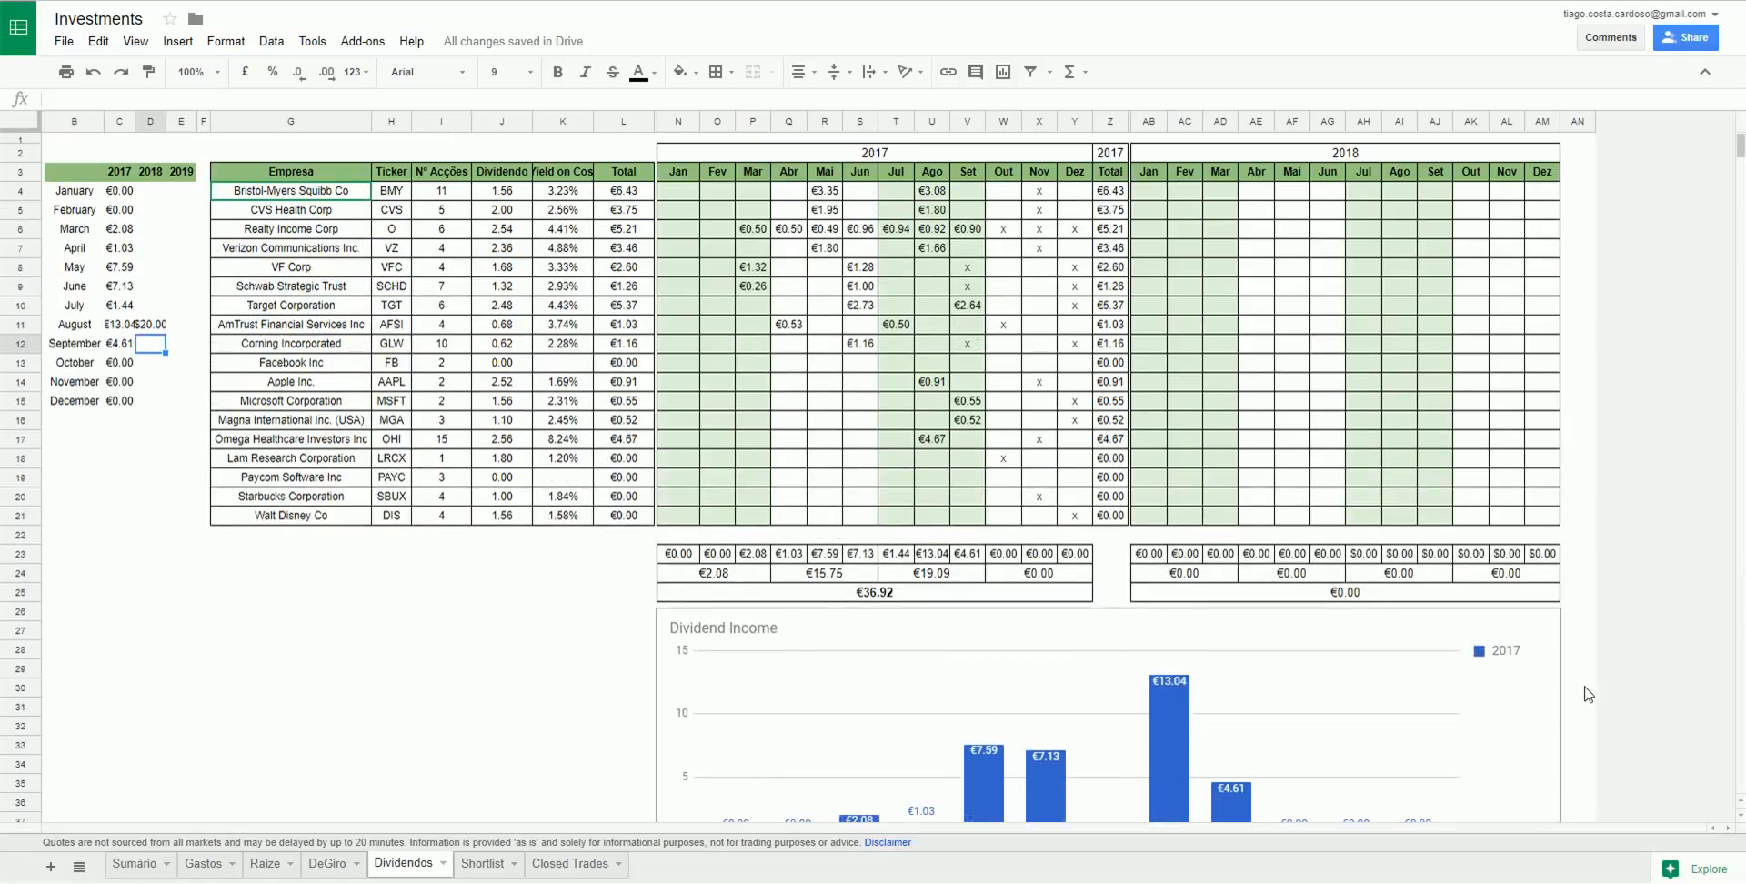
key("Up")
key("Delete")
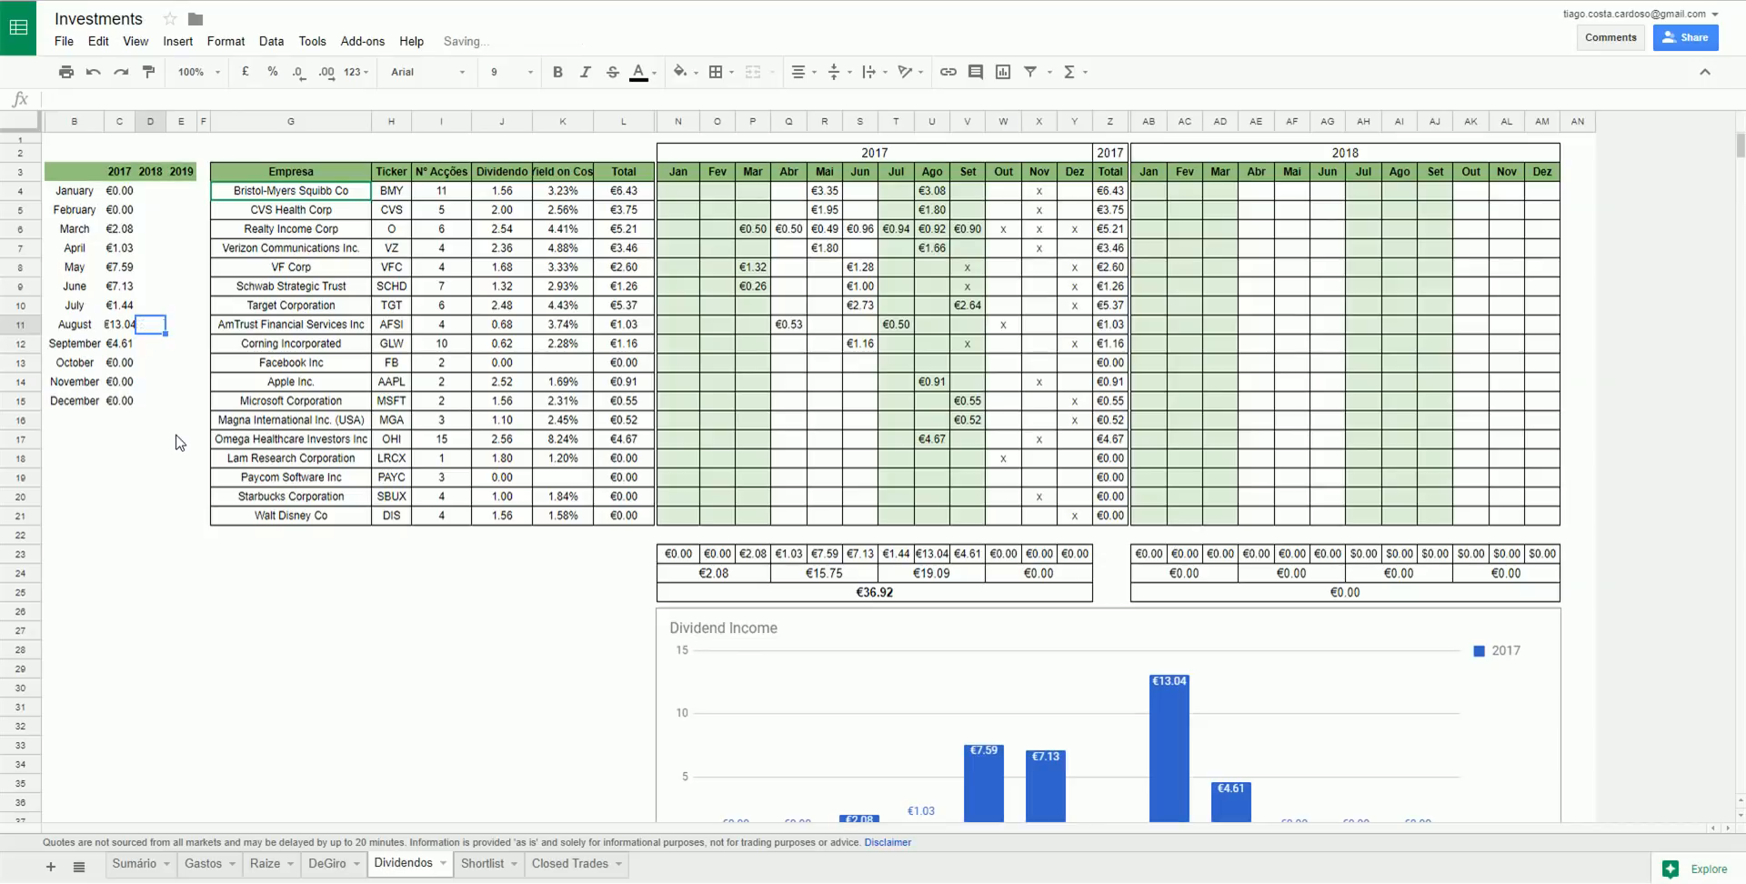
Look through the Dividendos sheet once more and go back to the DeGiro sheet to review its full holdings table.
scroll(227, 455, "down", 3)
scroll(273, 464, "up", 2)
scroll(275, 466, "up", 1)
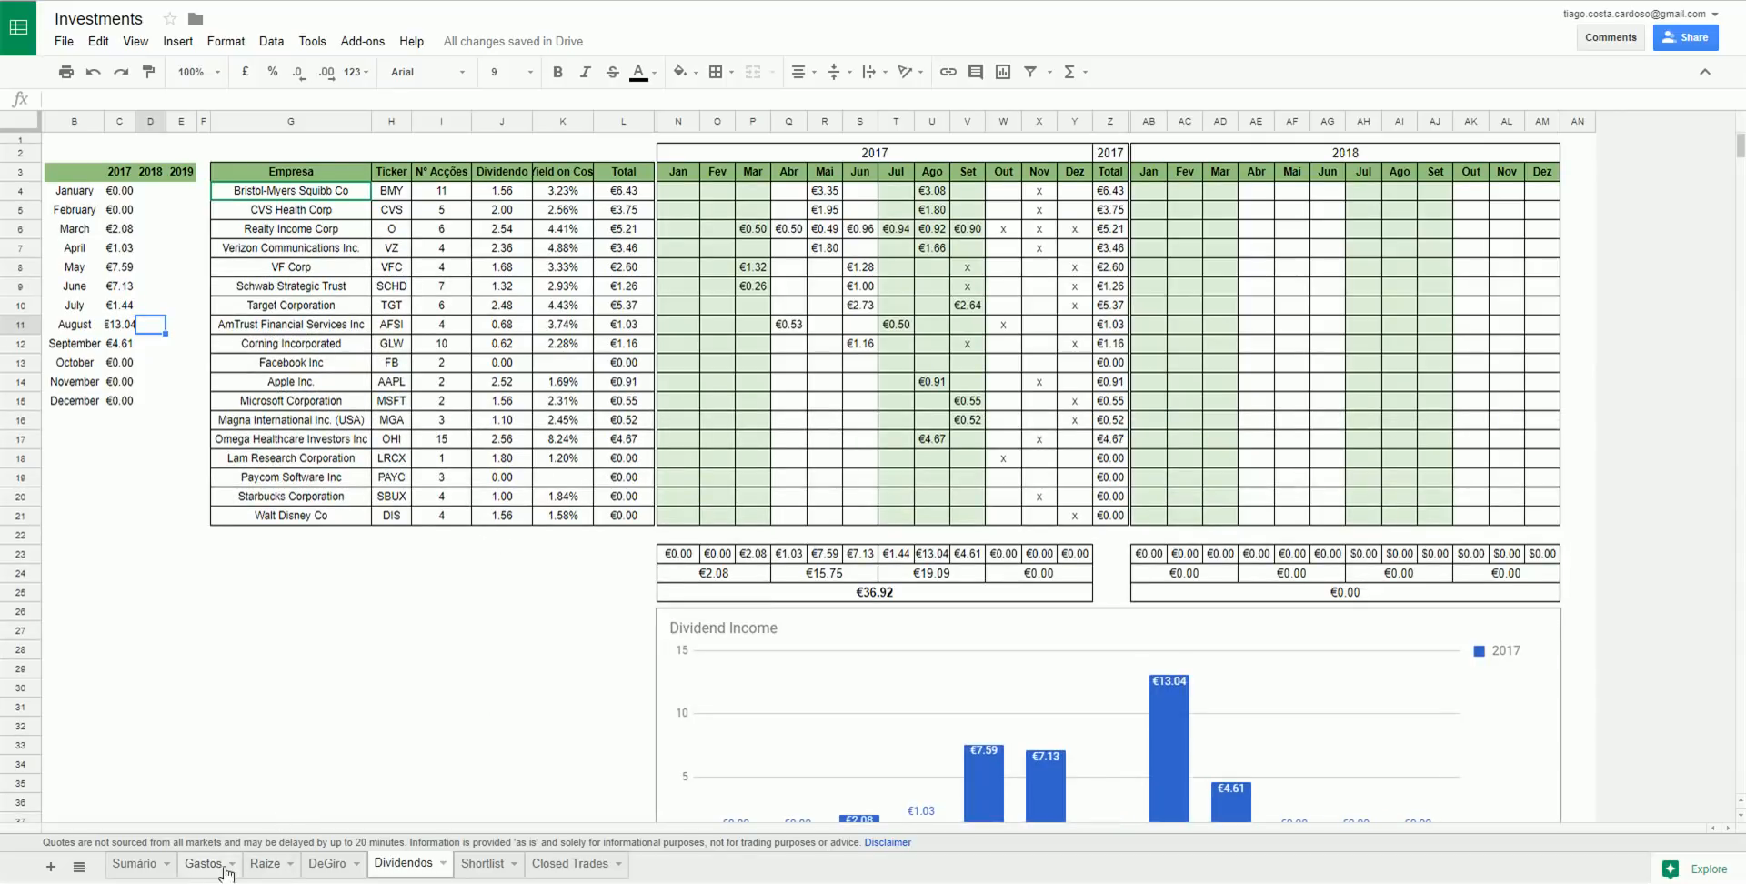
left_click(334, 865)
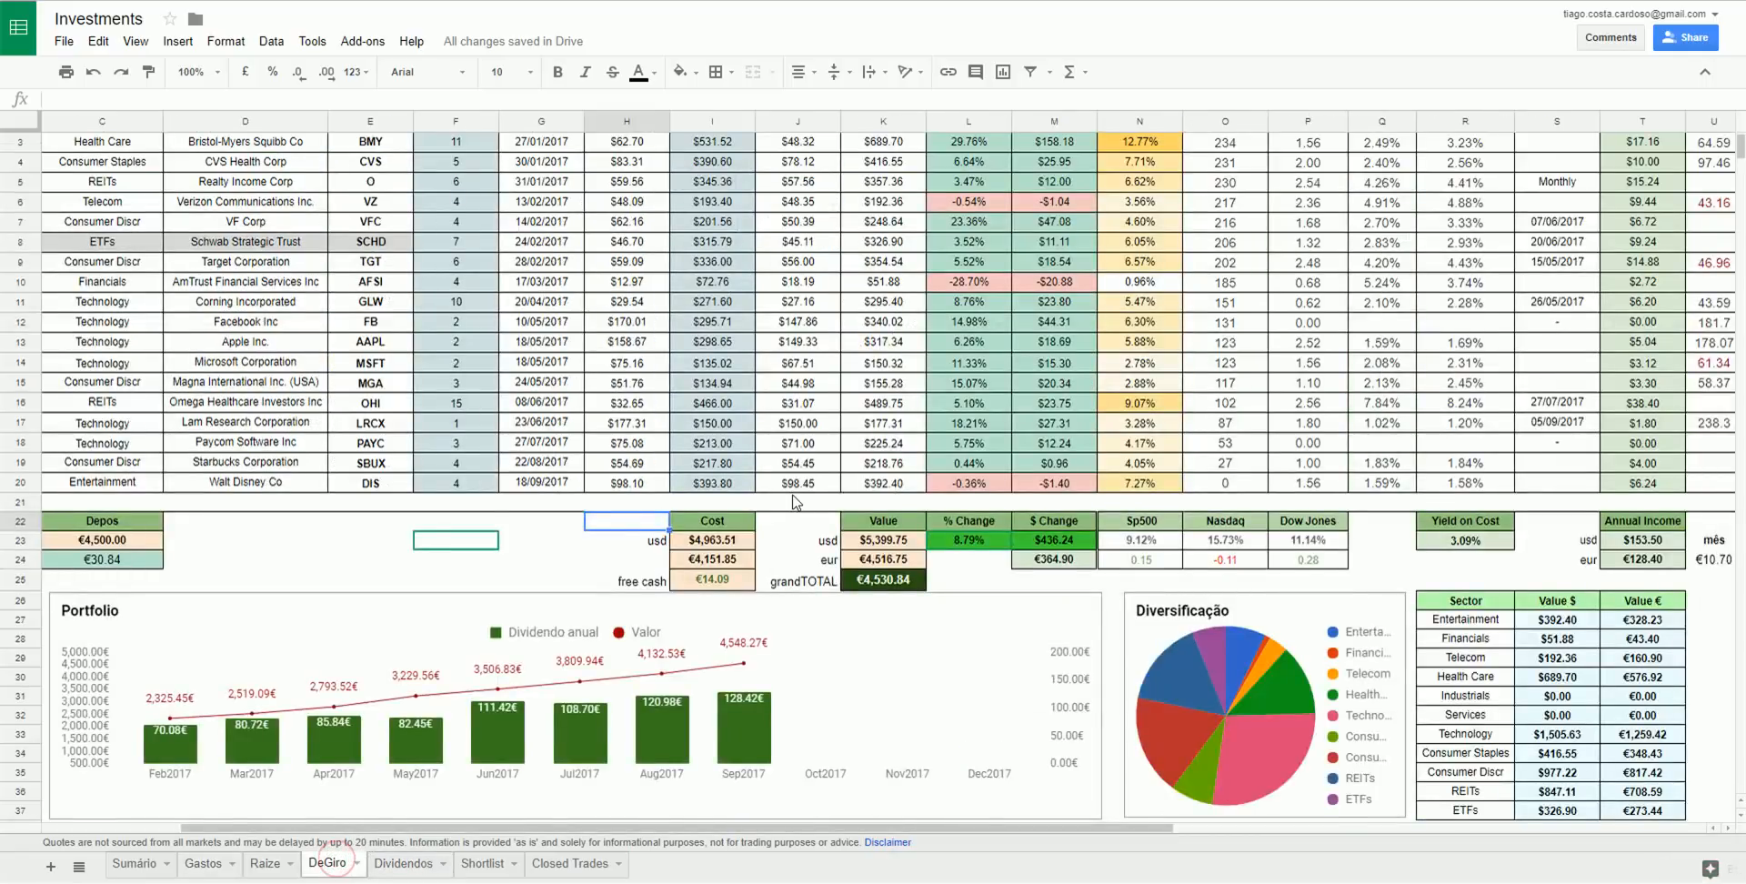
scroll(923, 250, "up", 1)
scroll(924, 250, "left", 3)
scroll(923, 250, "right", 4)
scroll(923, 250, "left", 1)
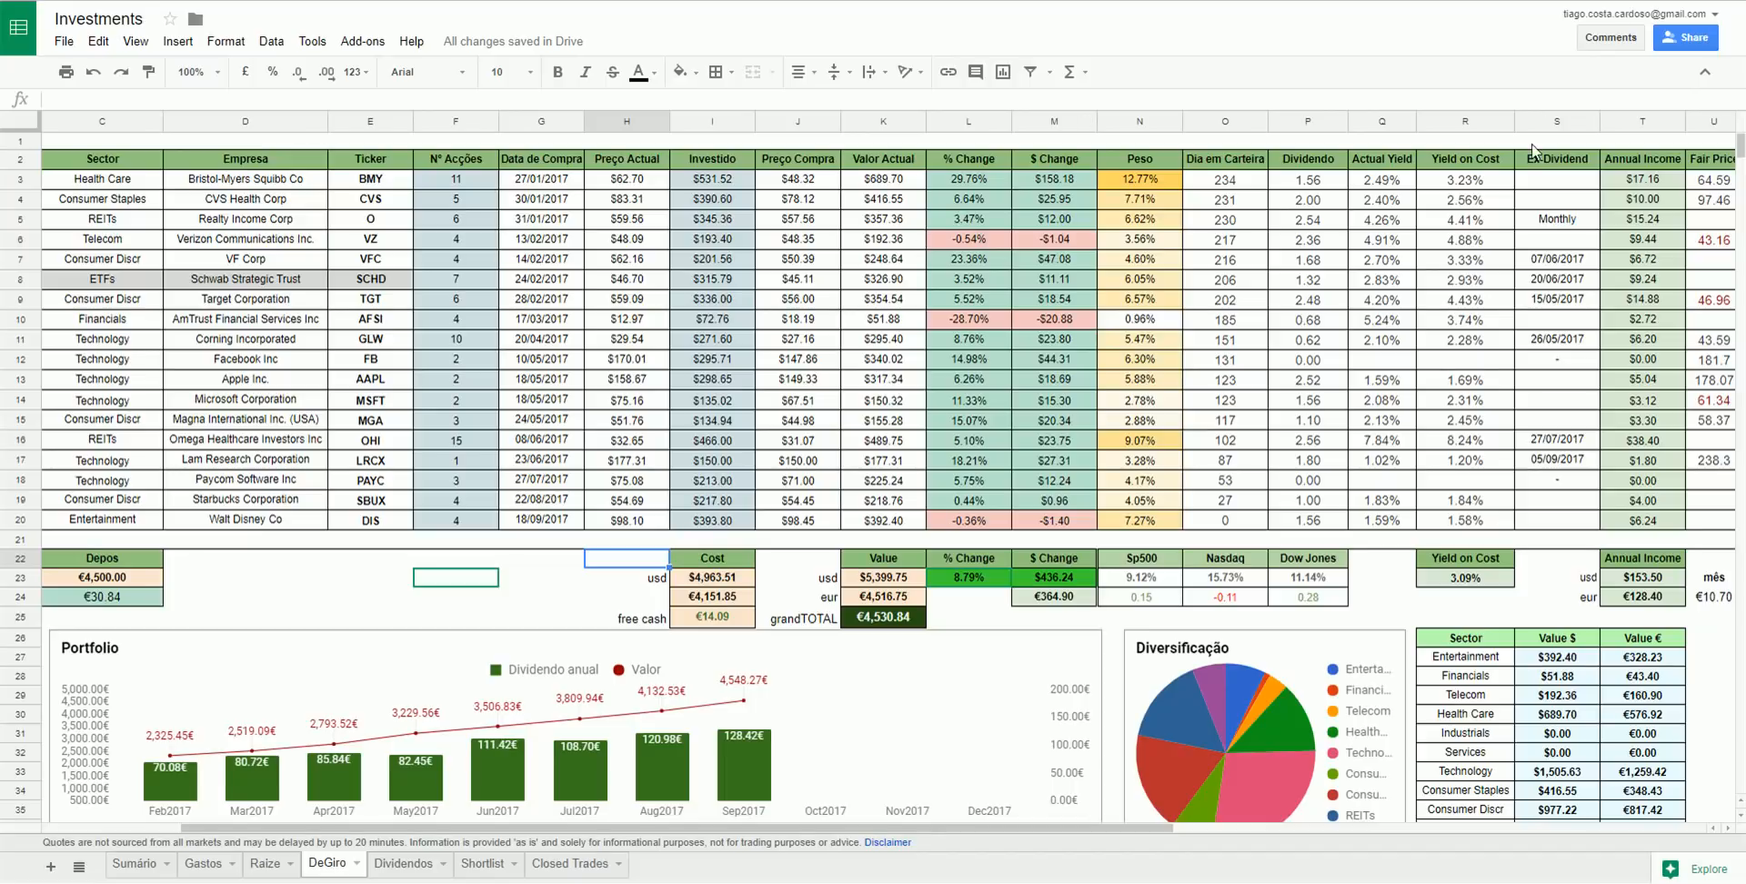
Hide the spreadsheet's title and menu bar to fit more of the DeGiro sheet, and select the empty cell L24.
left_click(1706, 72)
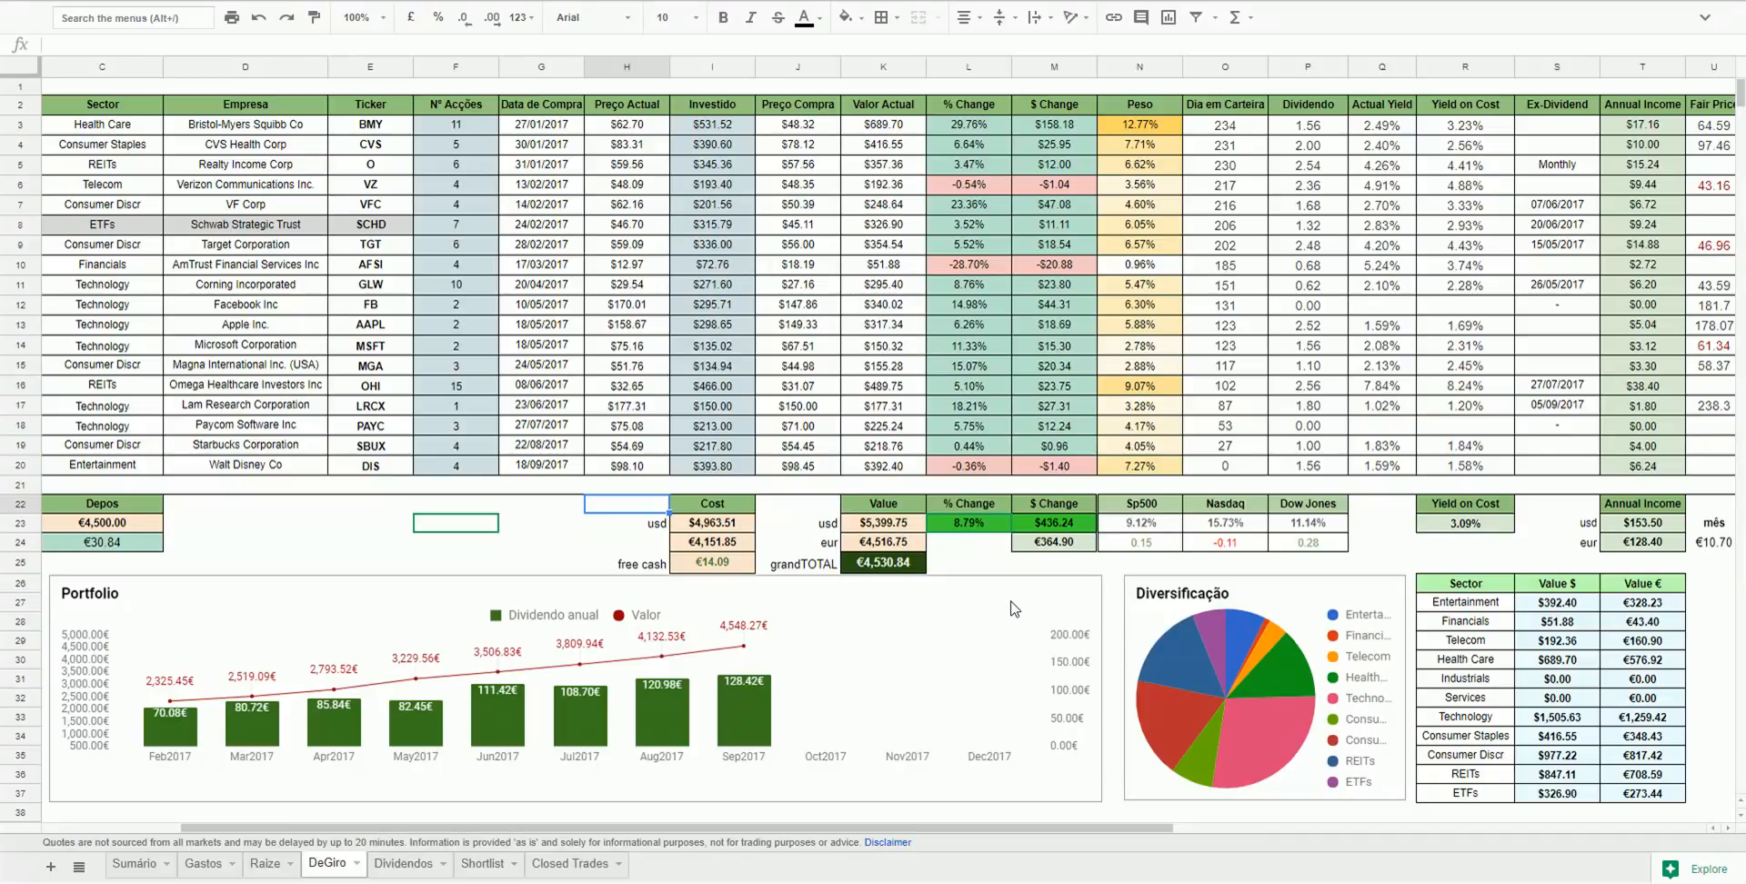
left_click(981, 545)
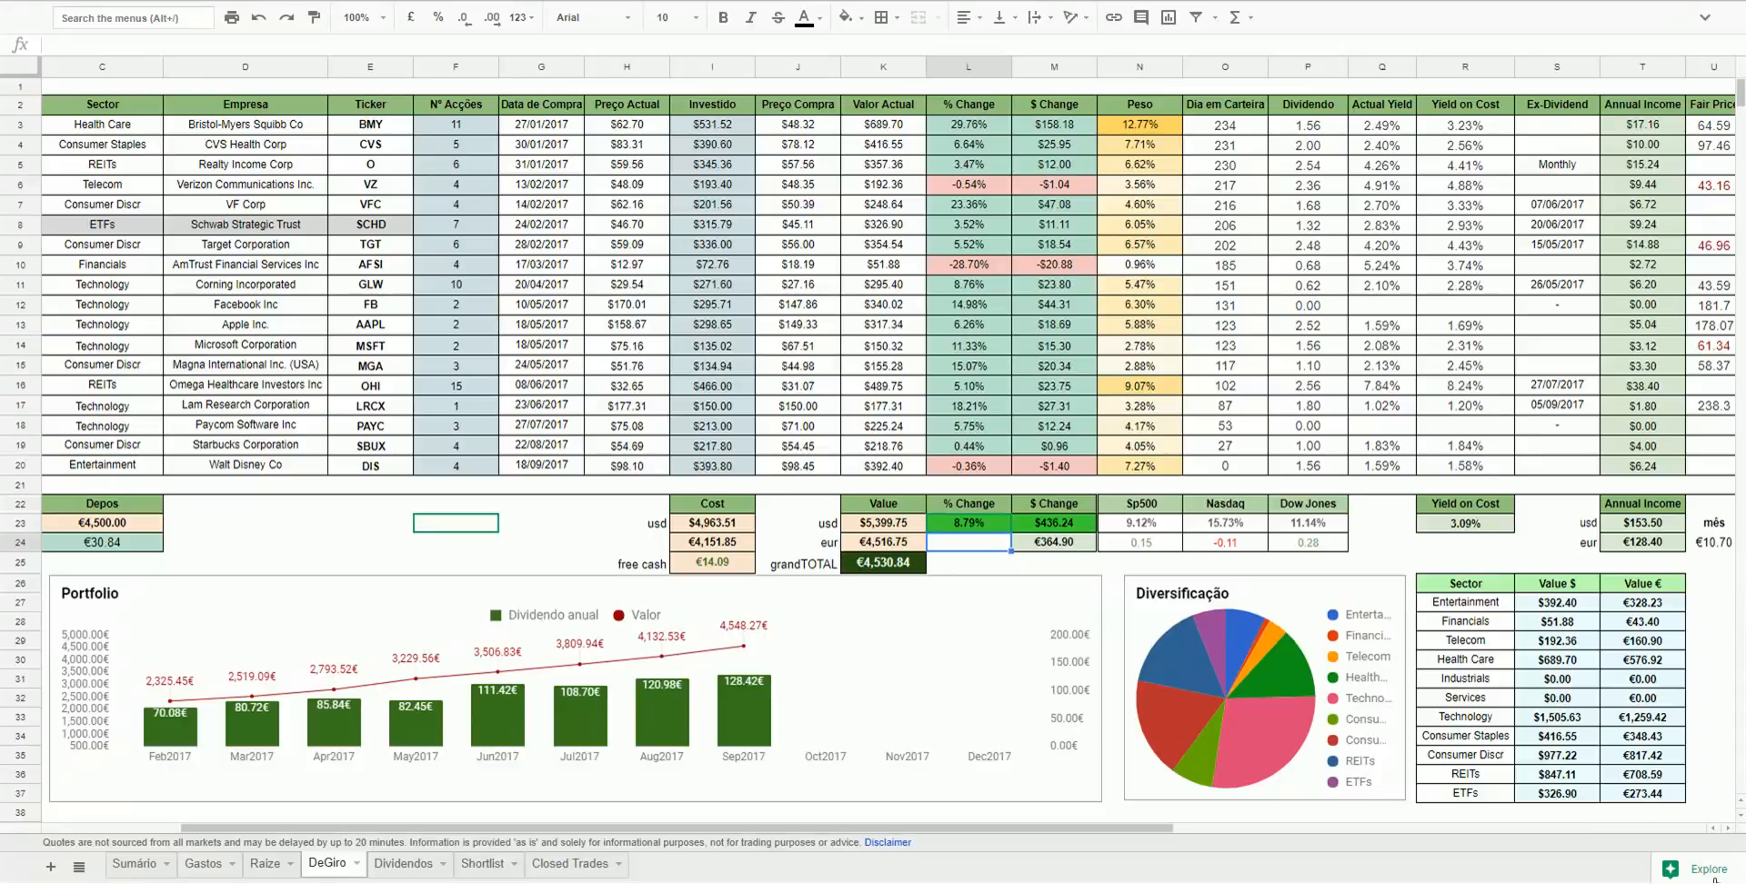
left_click(1539, 868)
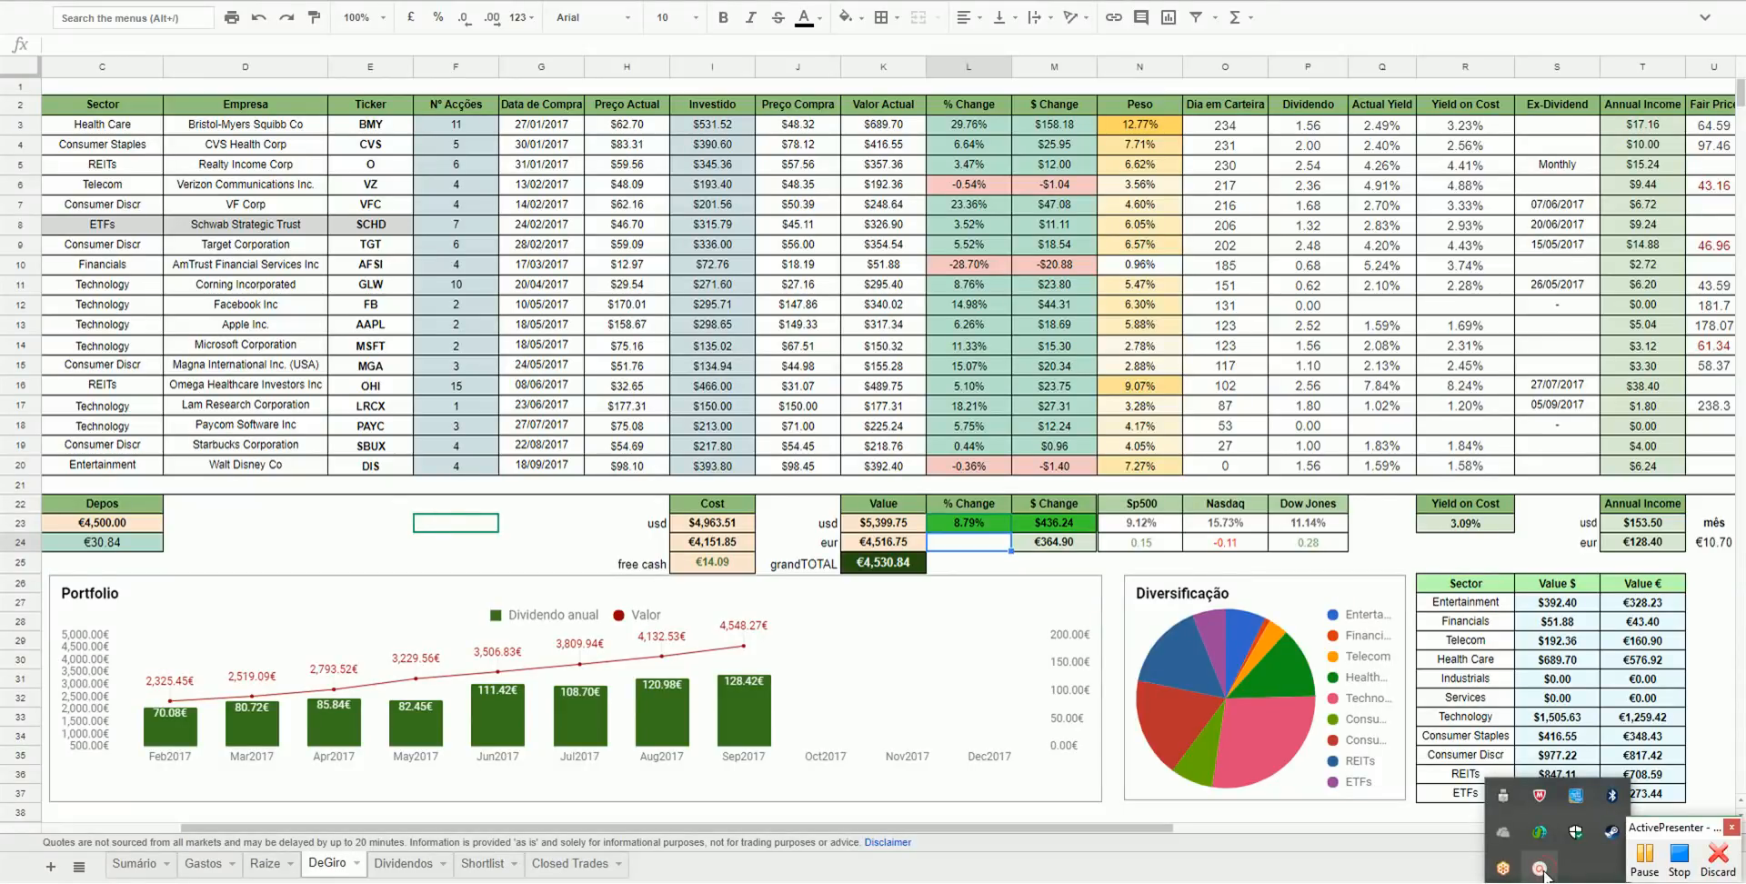